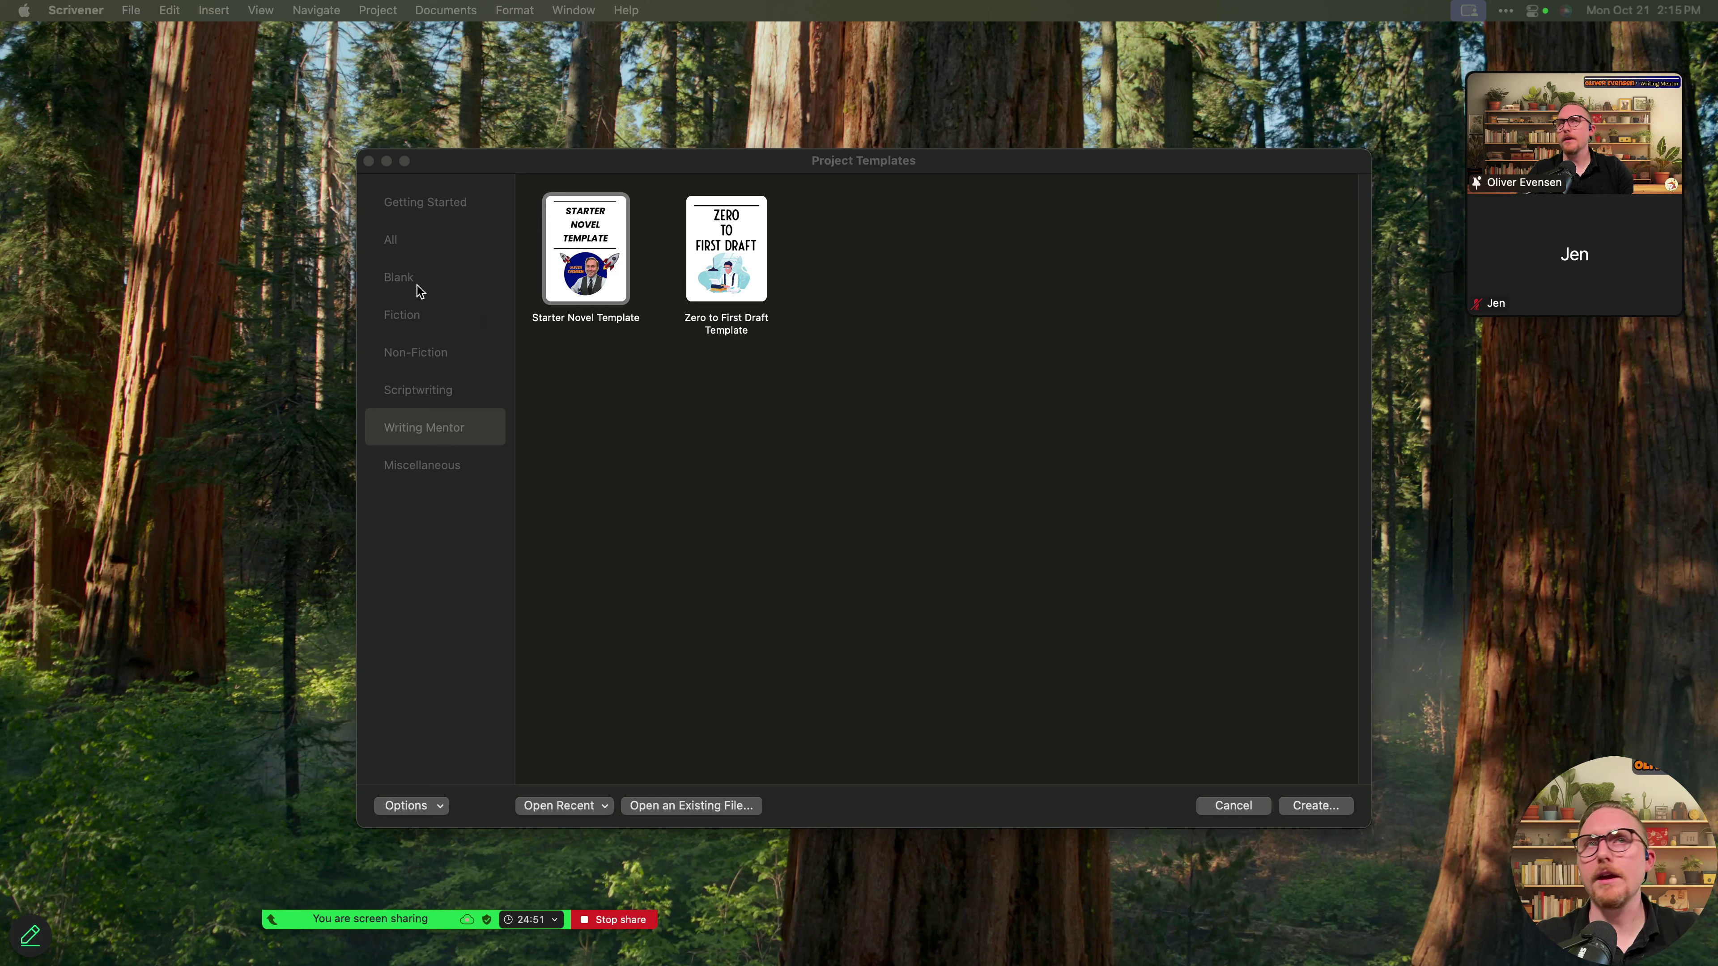
left_click(453, 421)
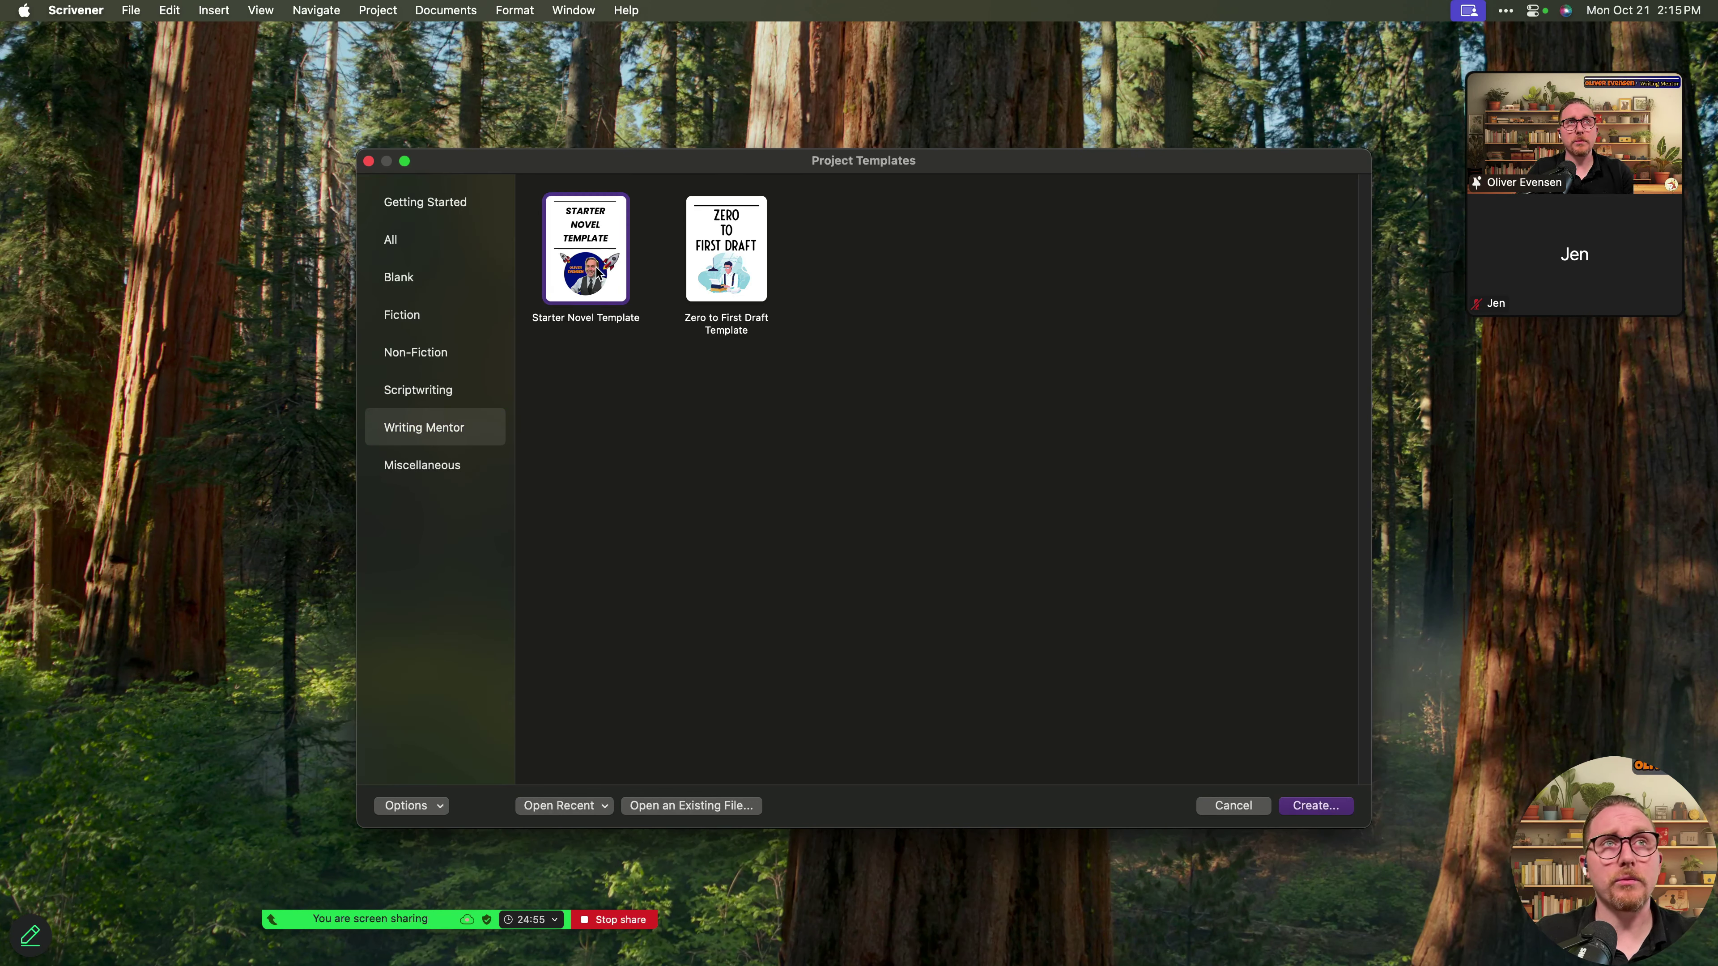
left_click(419, 277)
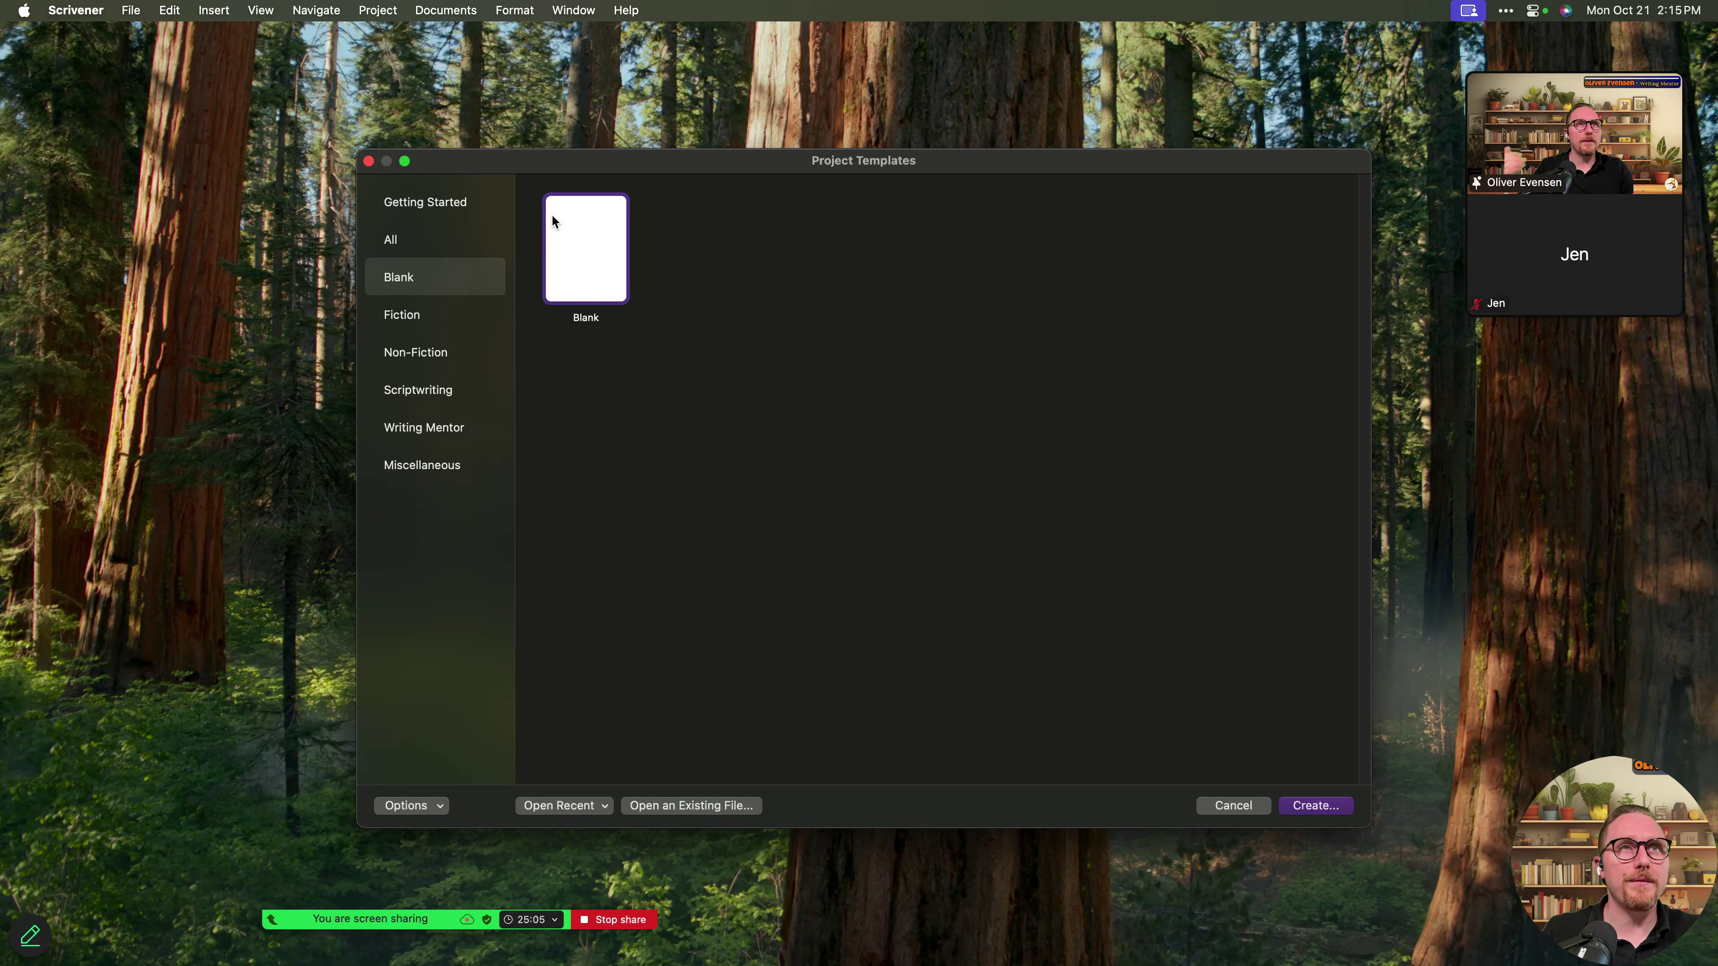
left_click(445, 326)
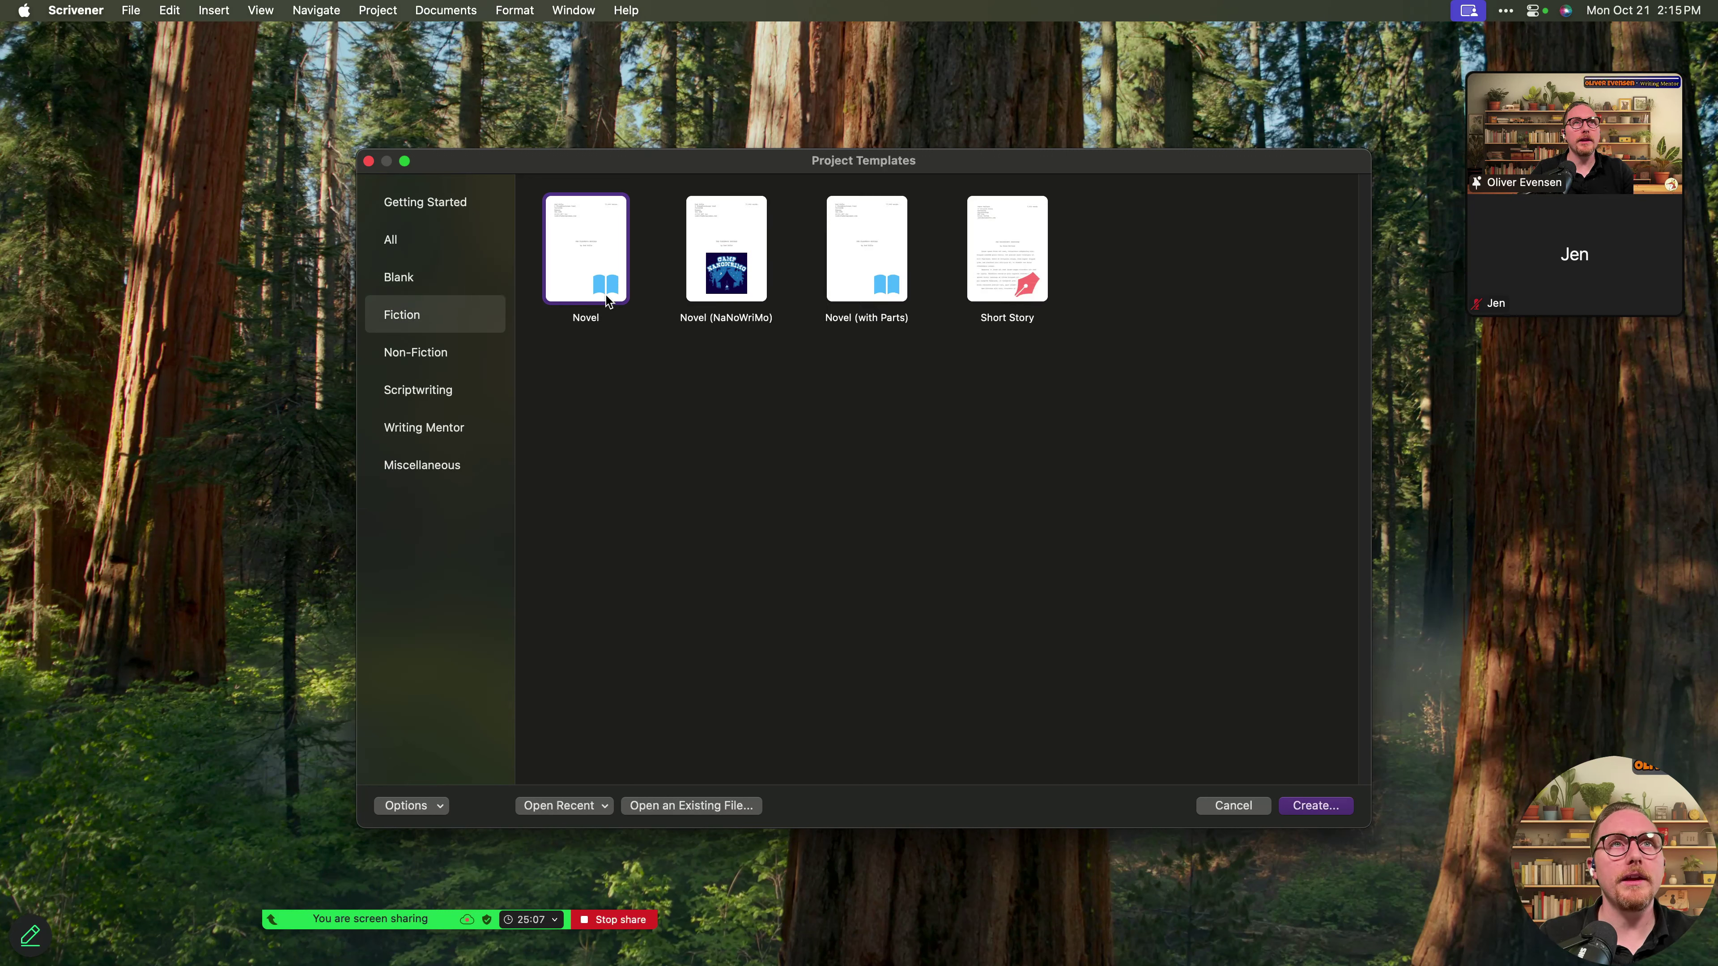
left_click(721, 321)
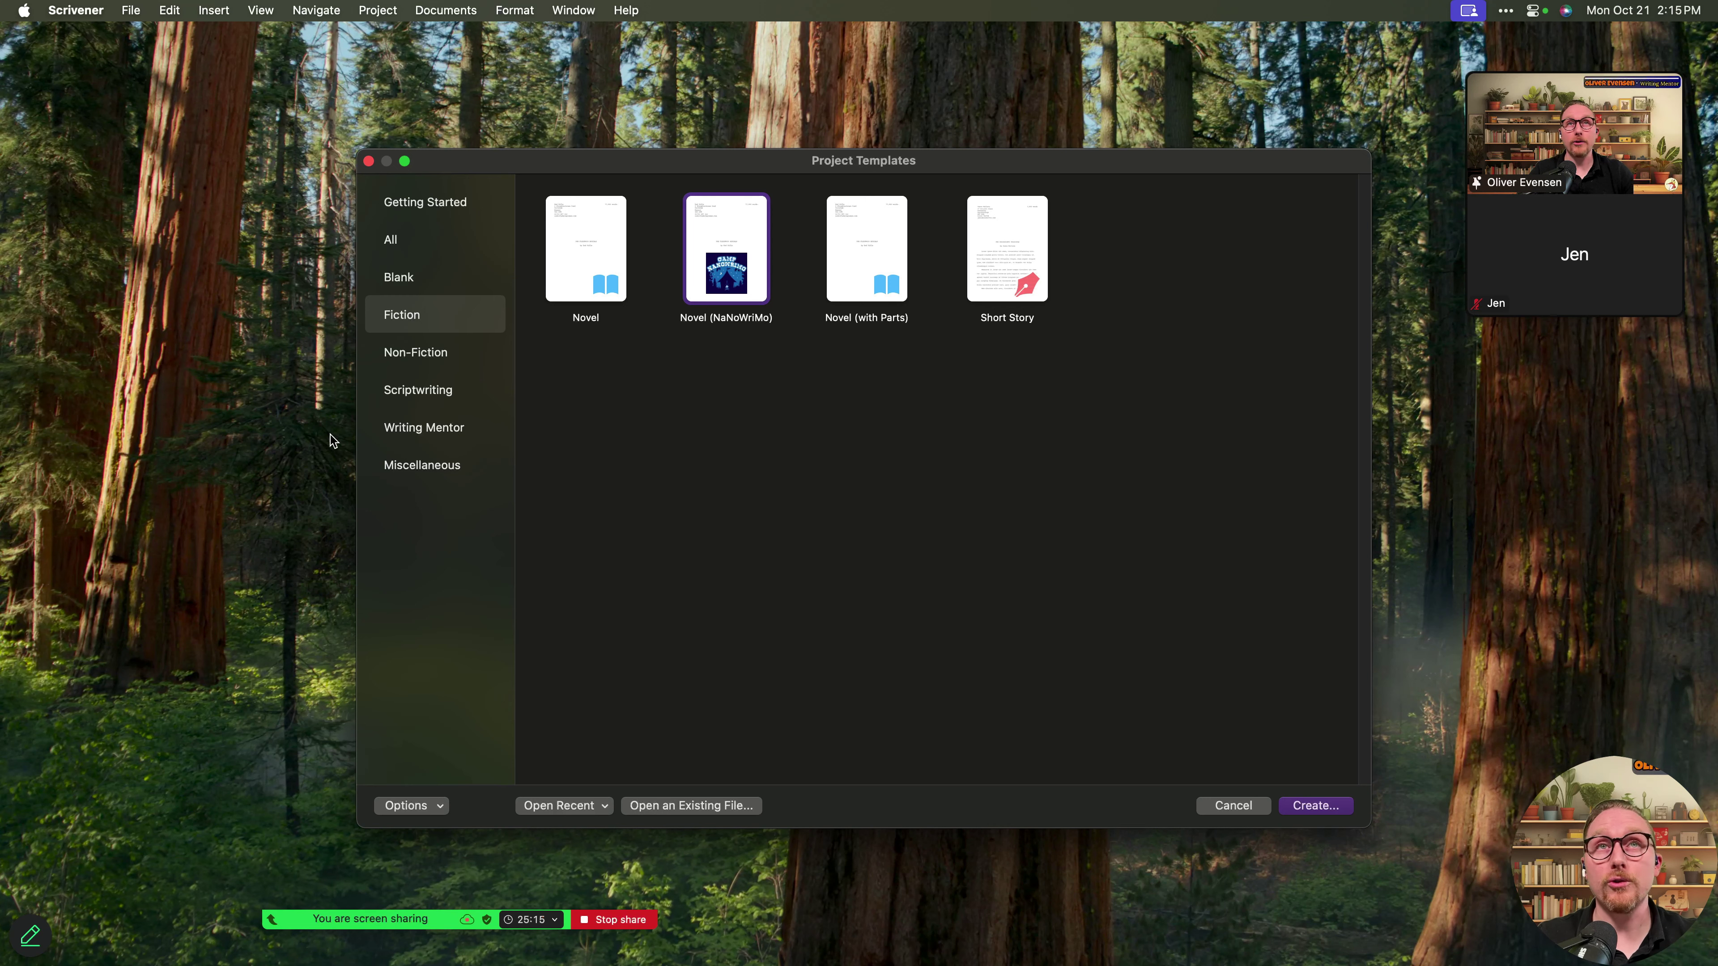
- Start a new project from the Starter Novel Template in the Writing Mentor category
left_click(425, 429)
left_click(609, 265)
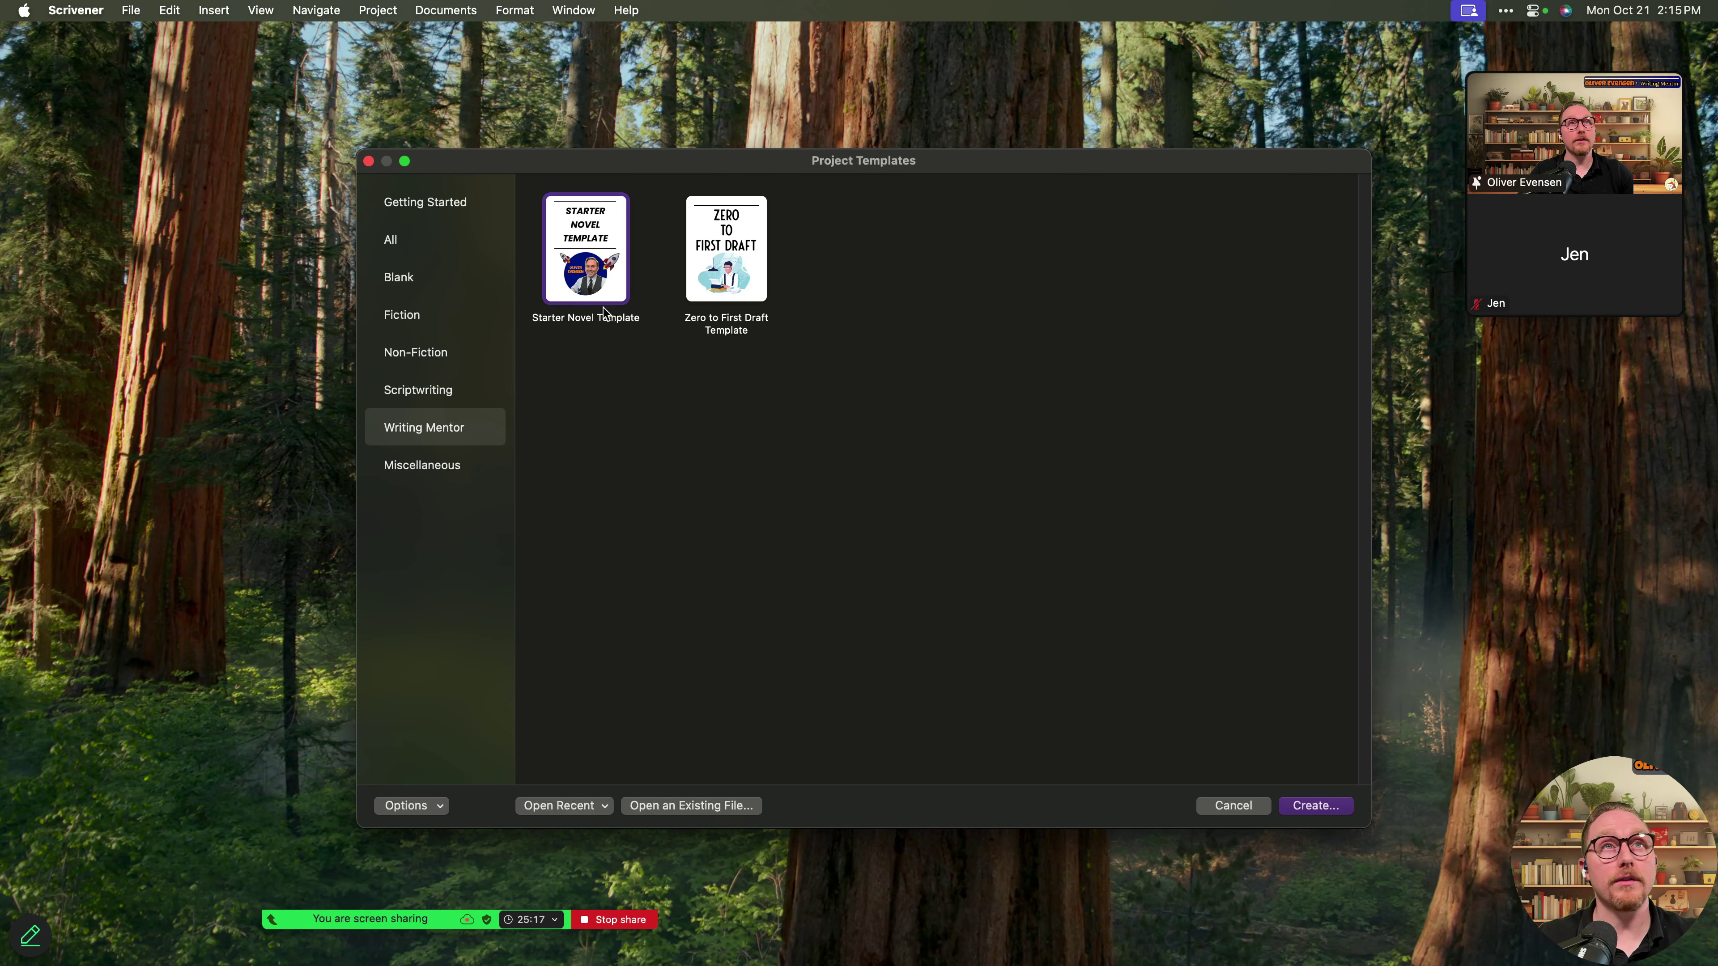
double_click(599, 283)
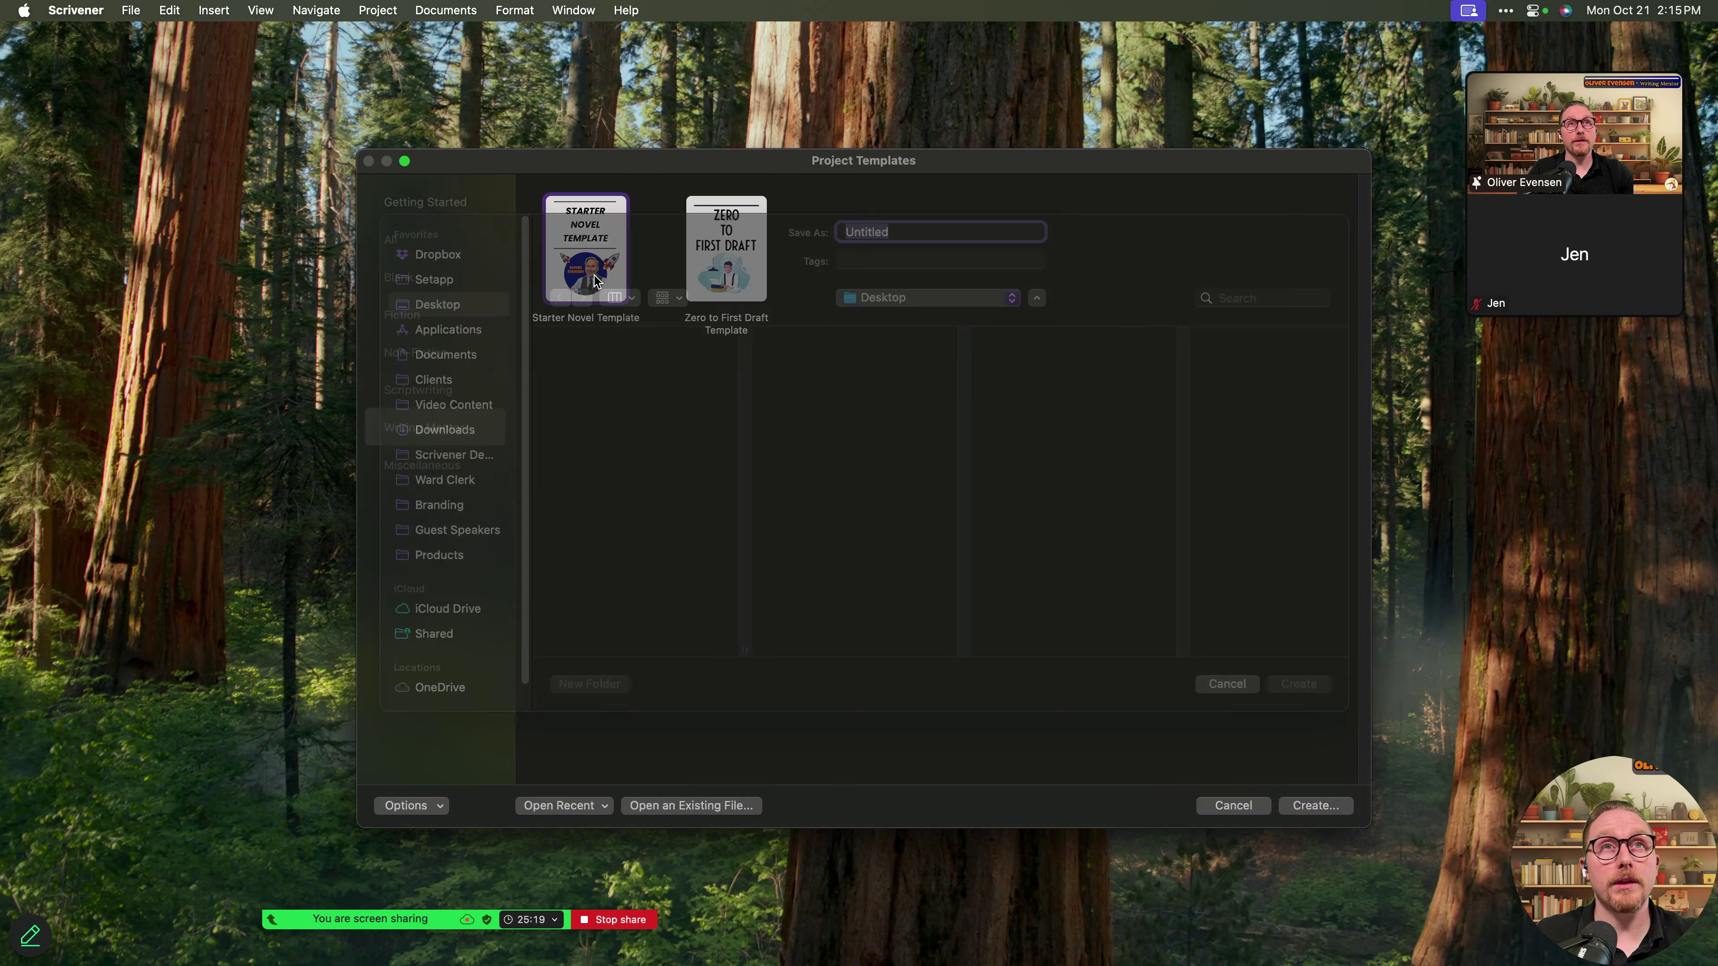
- Name the new project "Series Bible" and create it in the Scrivener Projects folder inside Documents
key("BackSpace")
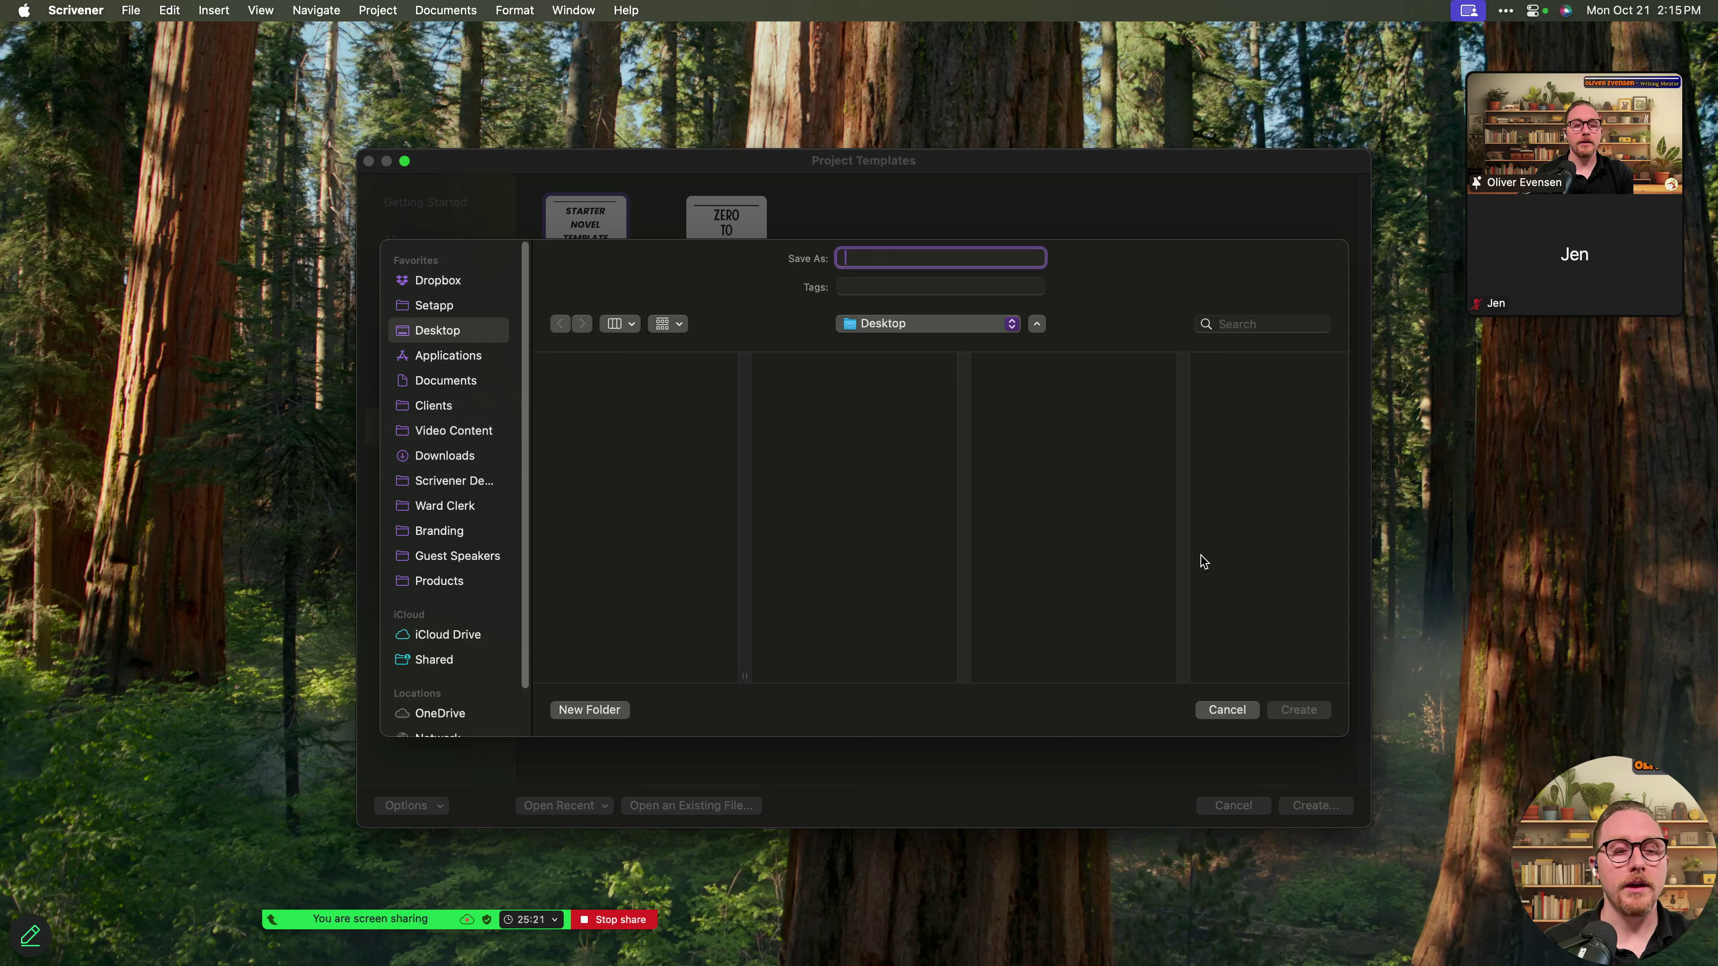
type("SEr")
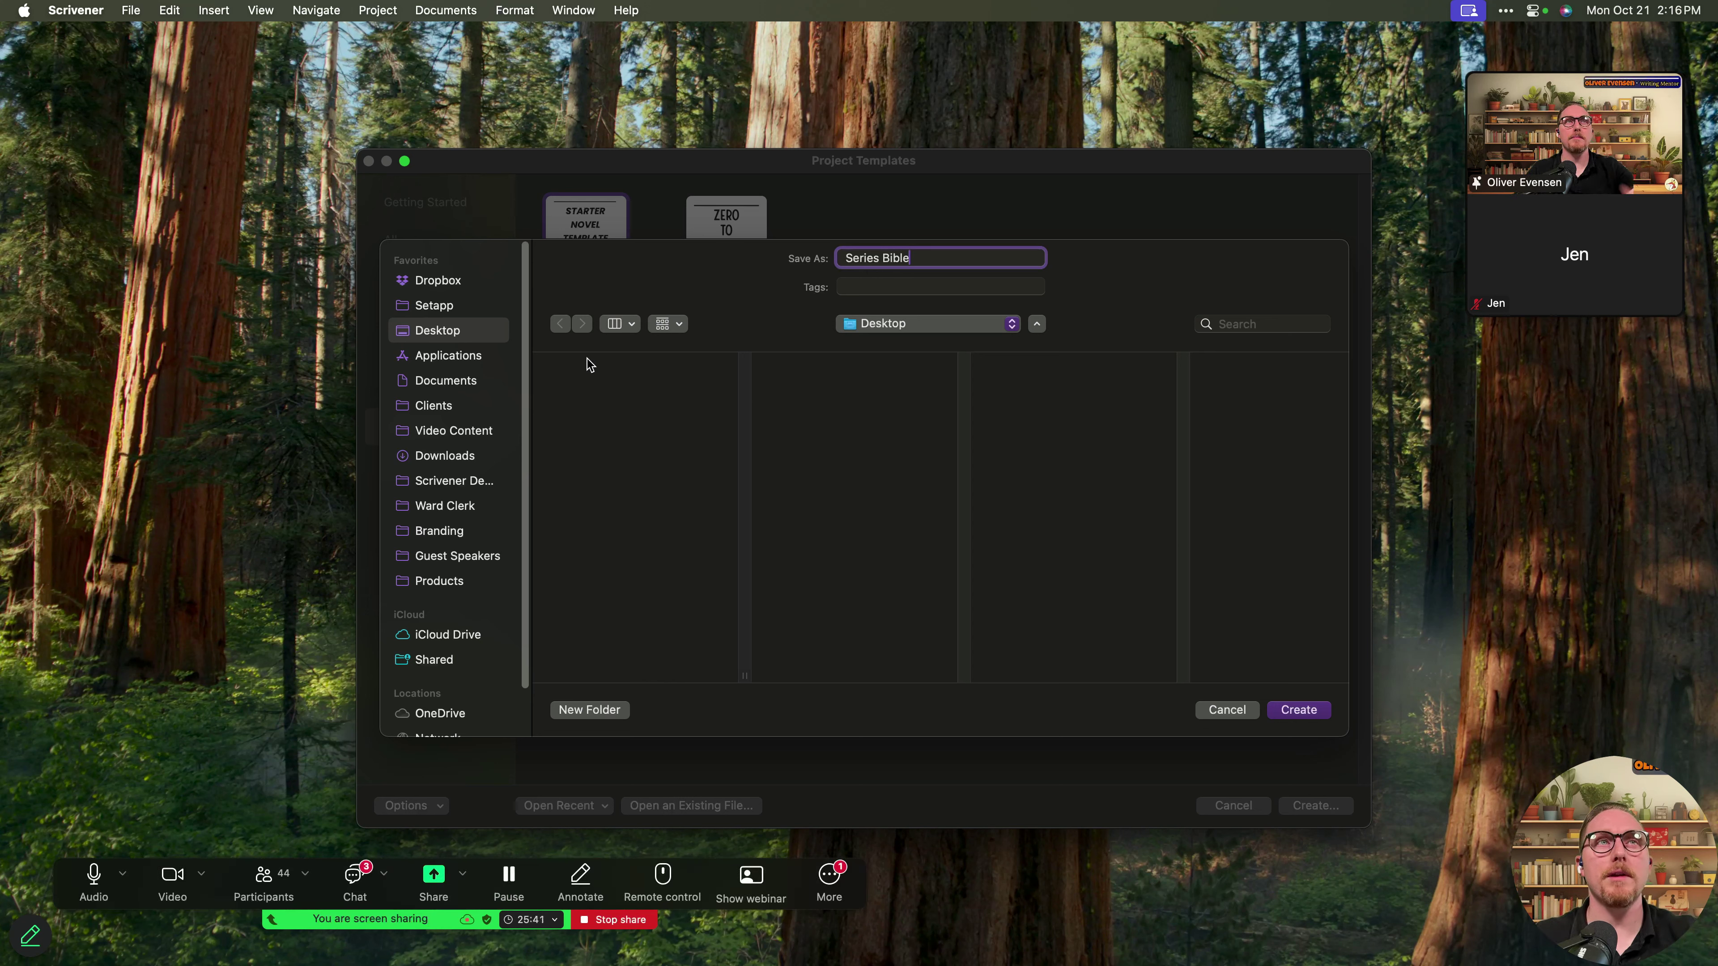
left_click(450, 388)
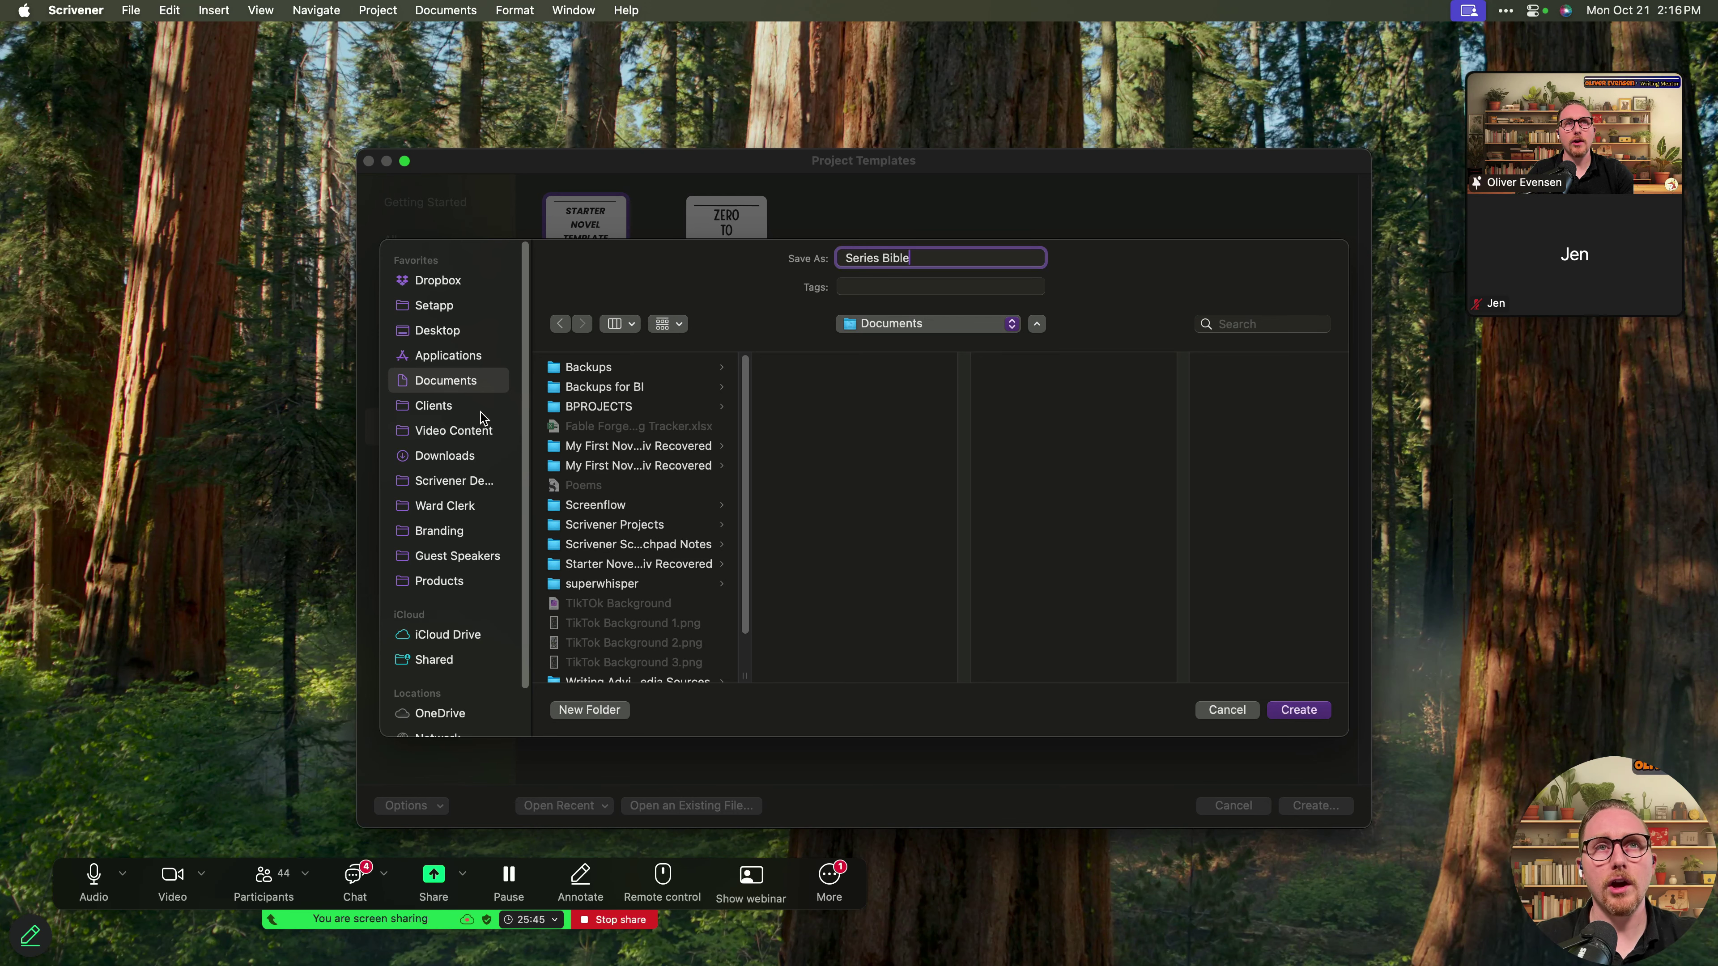
left_click(626, 526)
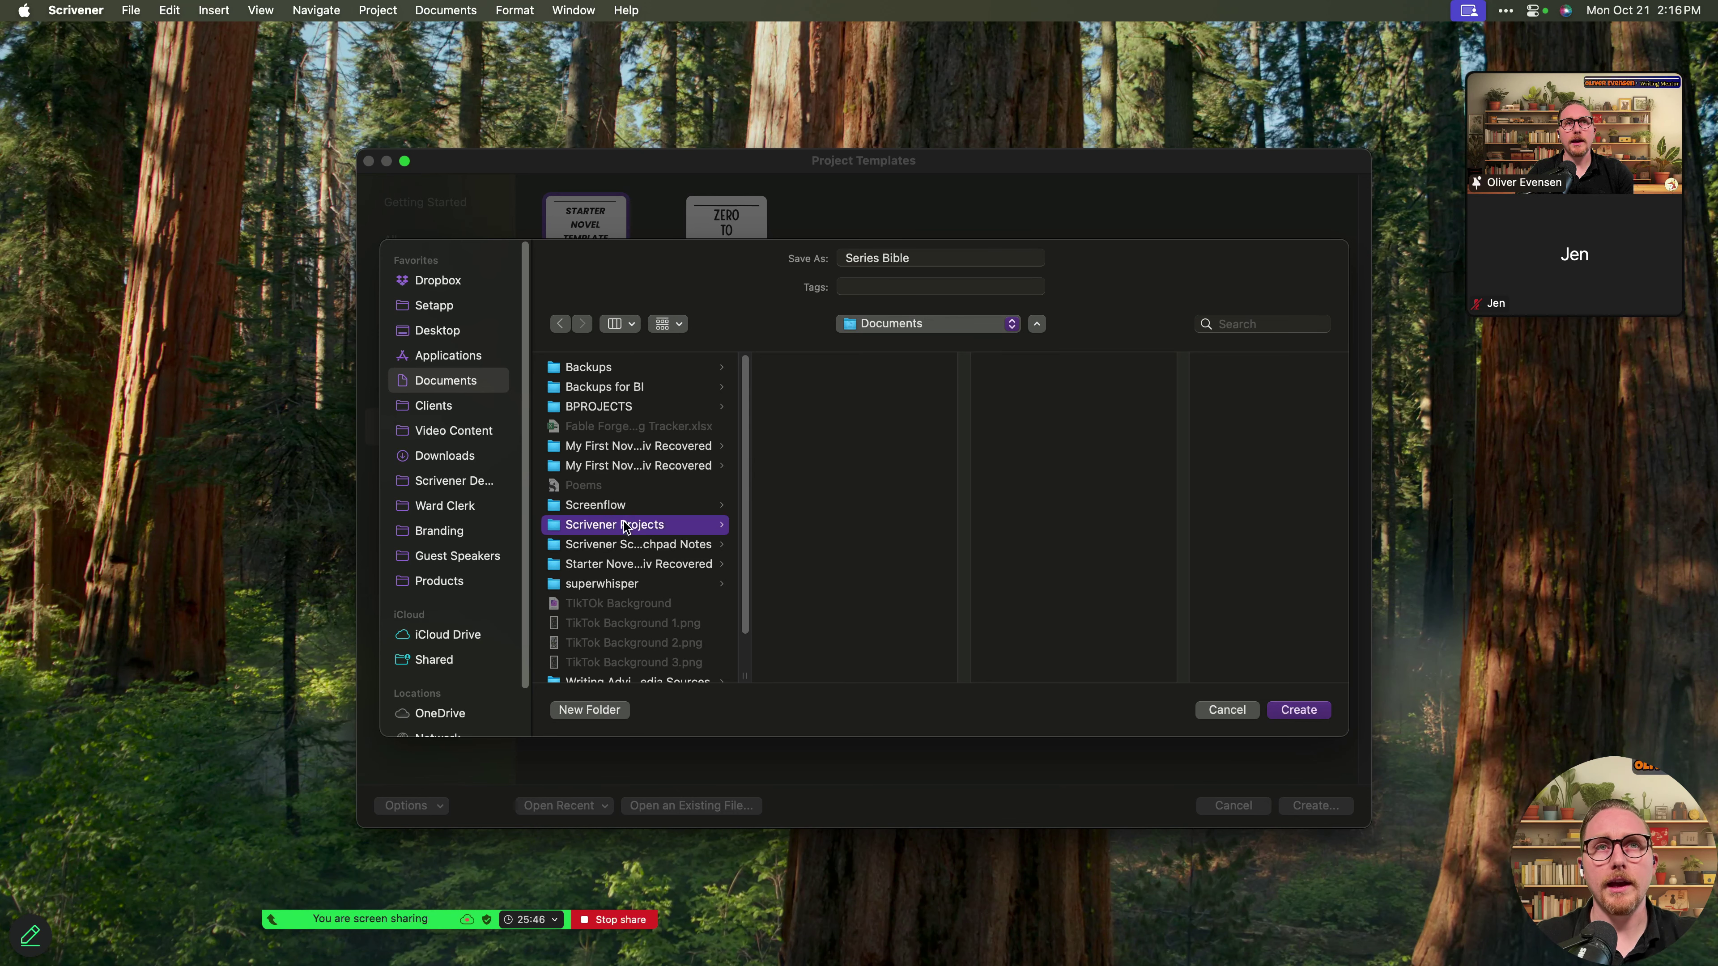
left_click(1297, 710)
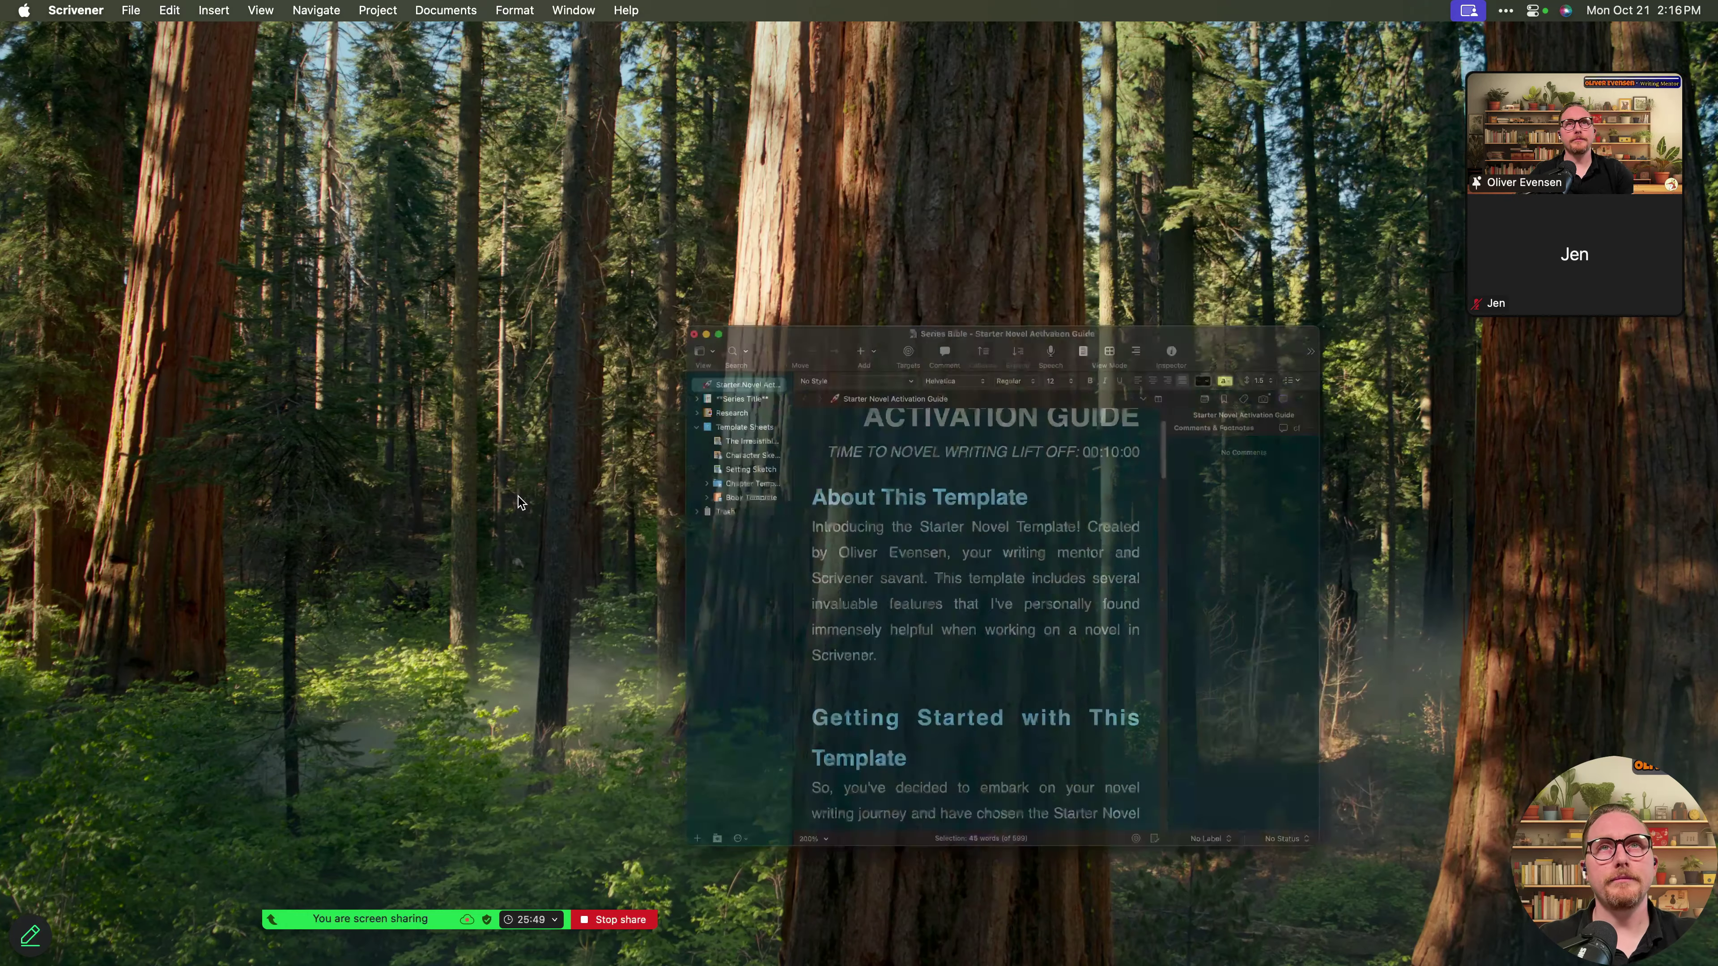
- Reposition the new project's window so its binder and the Starter Novel Activation Guide can be viewed
left_click_drag(1074, 227, 896, 62)
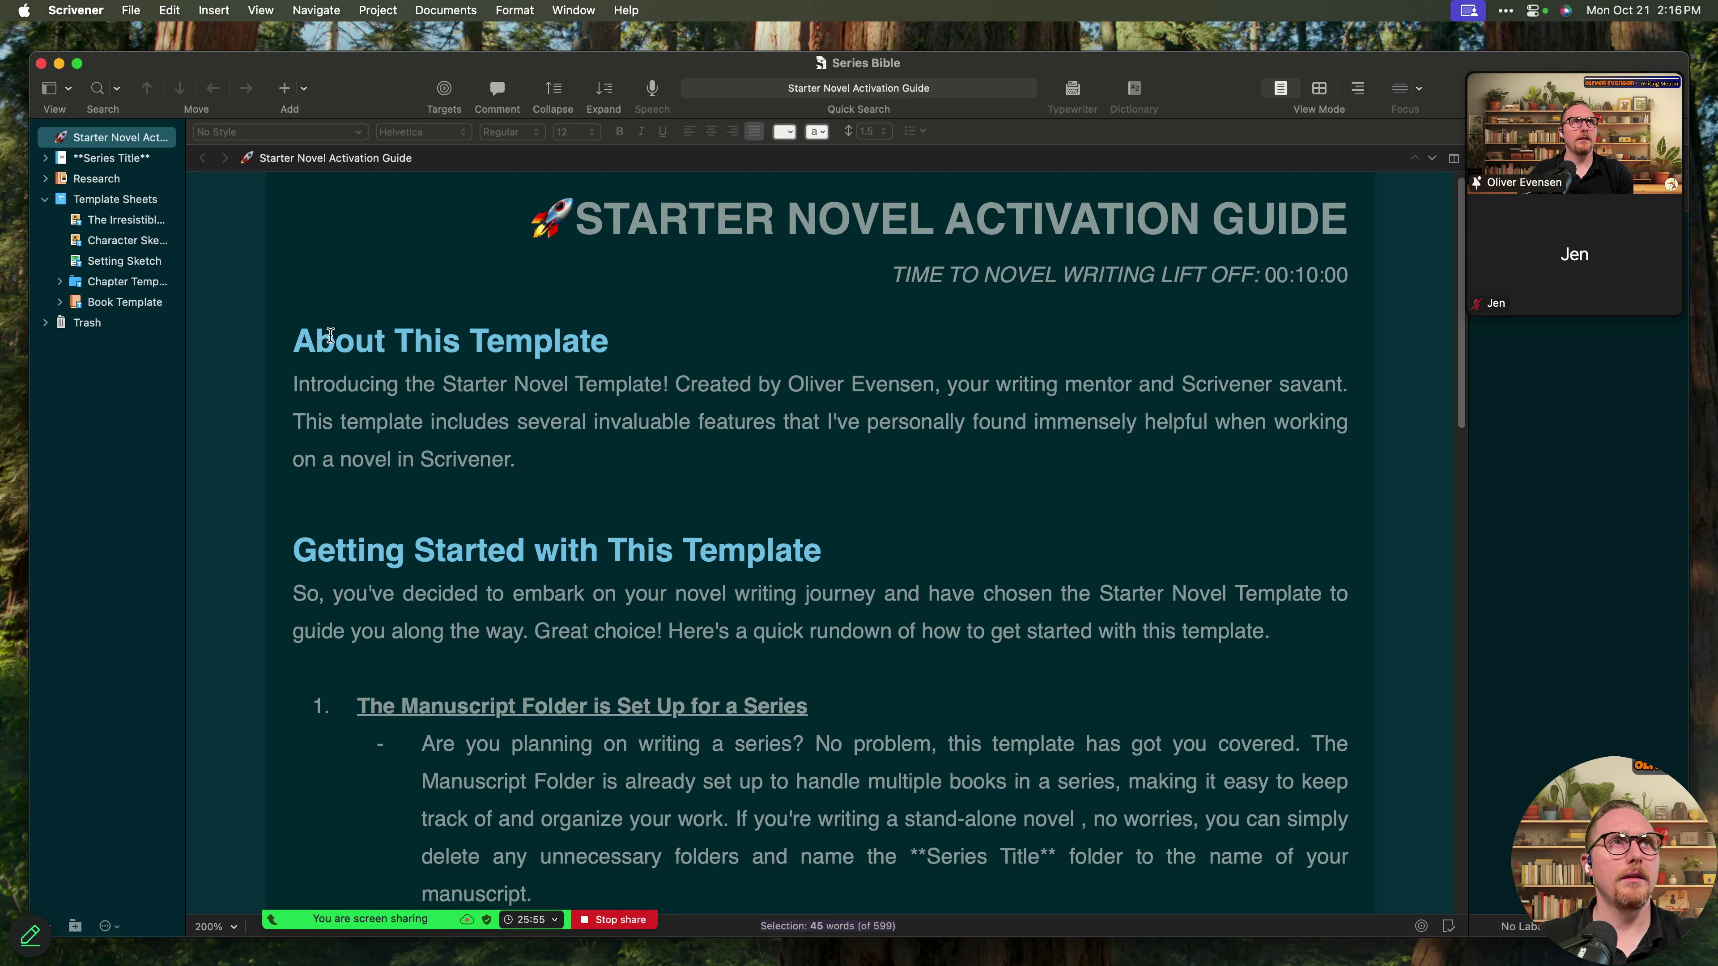
scroll(330, 331, "down", 2)
scroll(688, 692, "up", 2)
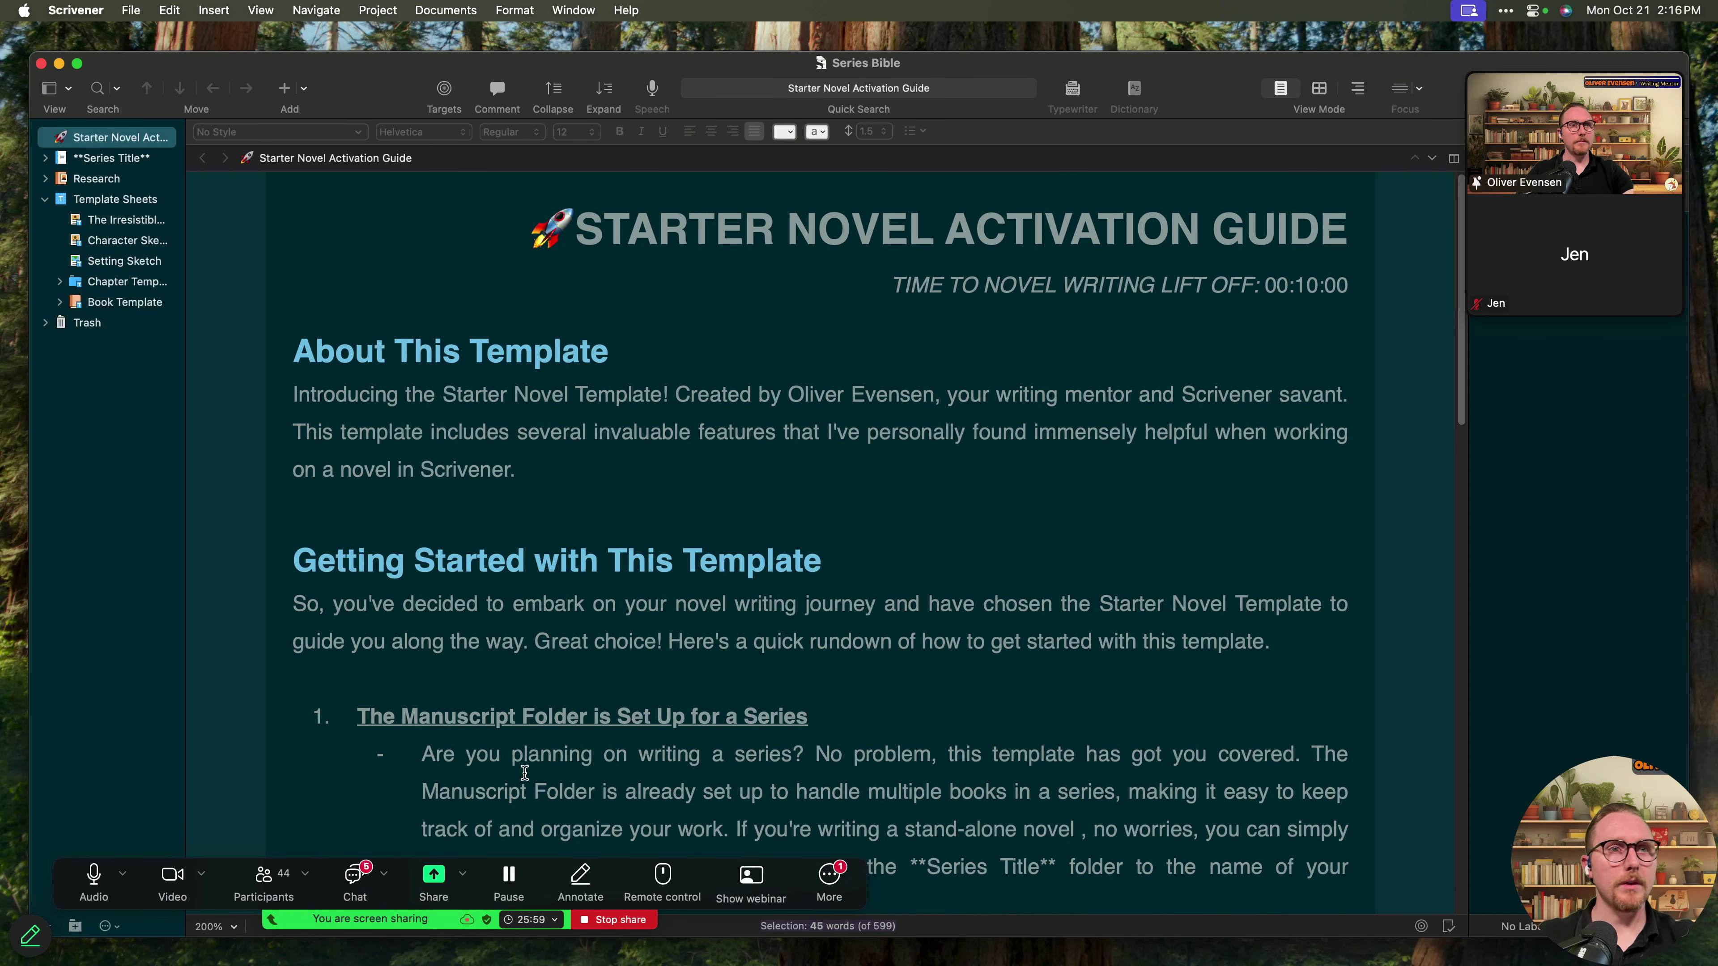
left_click(355, 876)
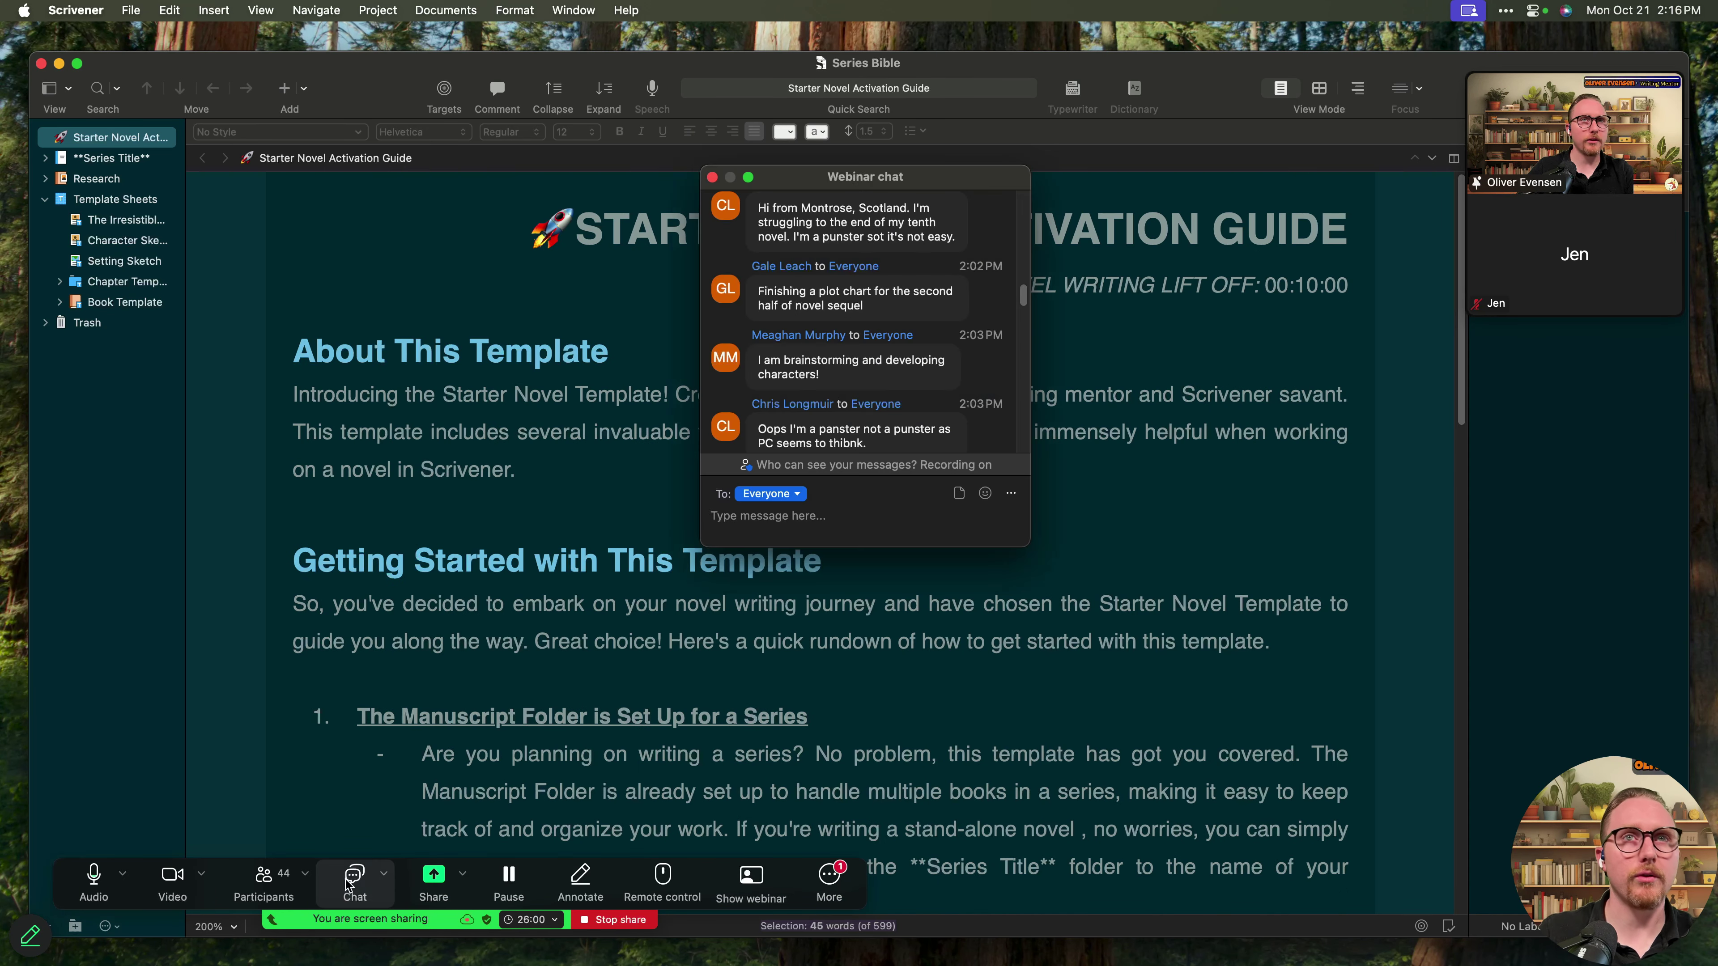
double_click(845, 181)
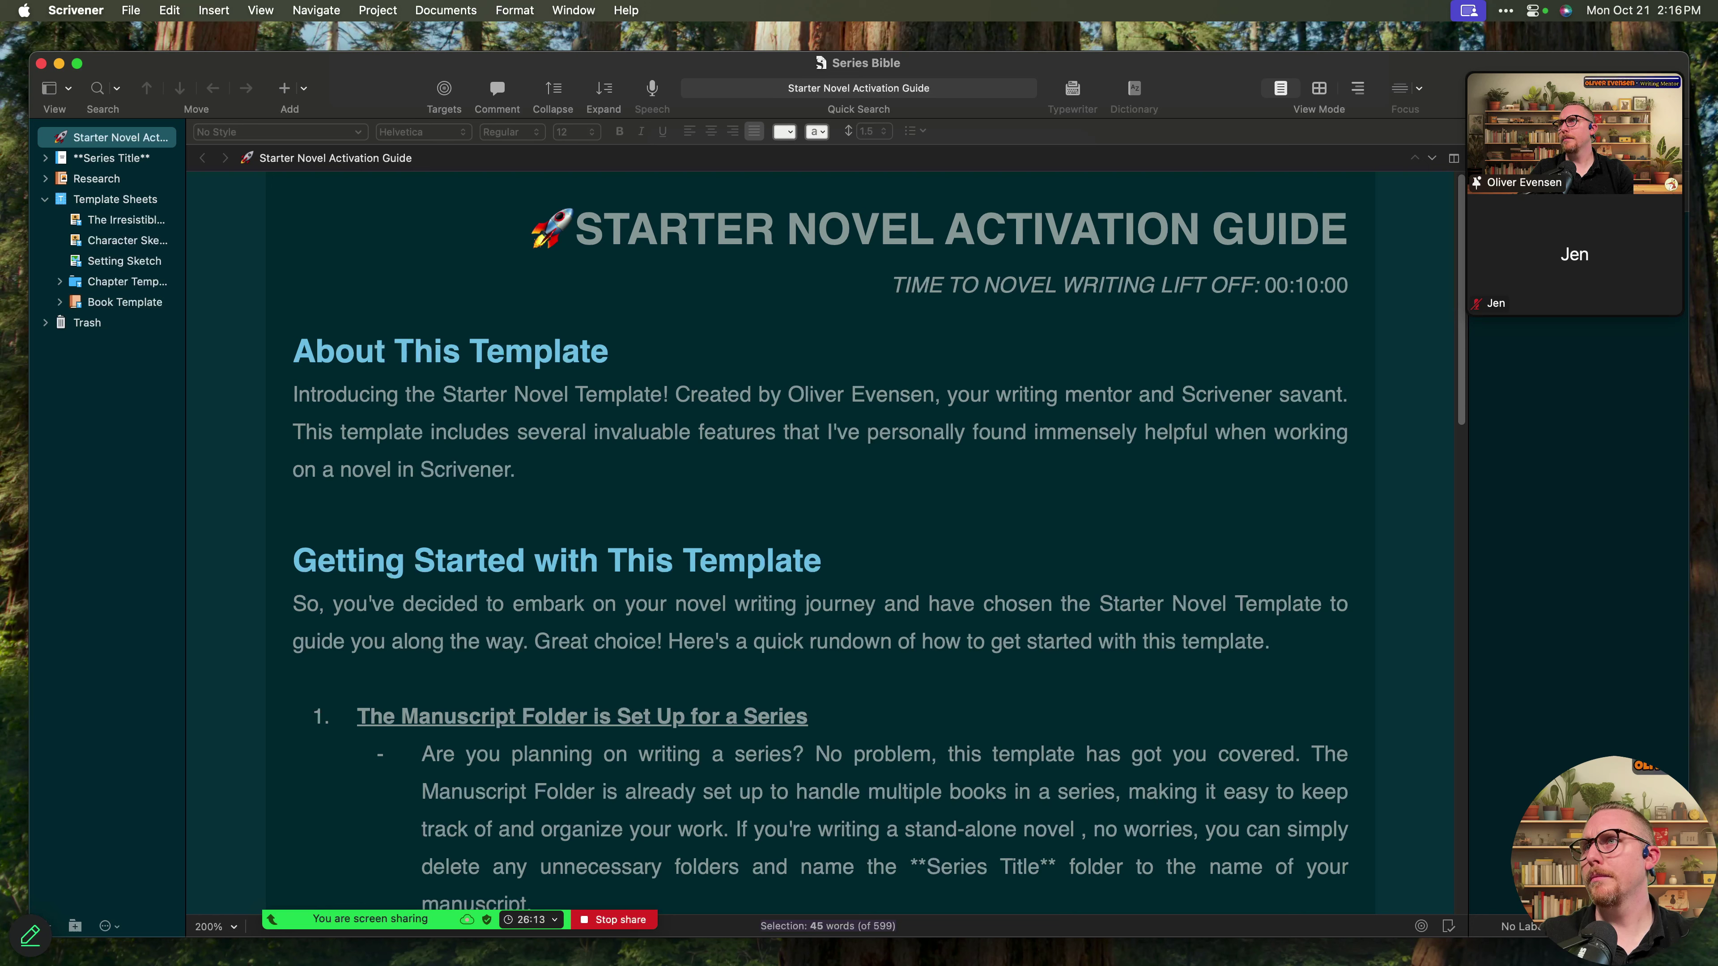
left_click(851, 527)
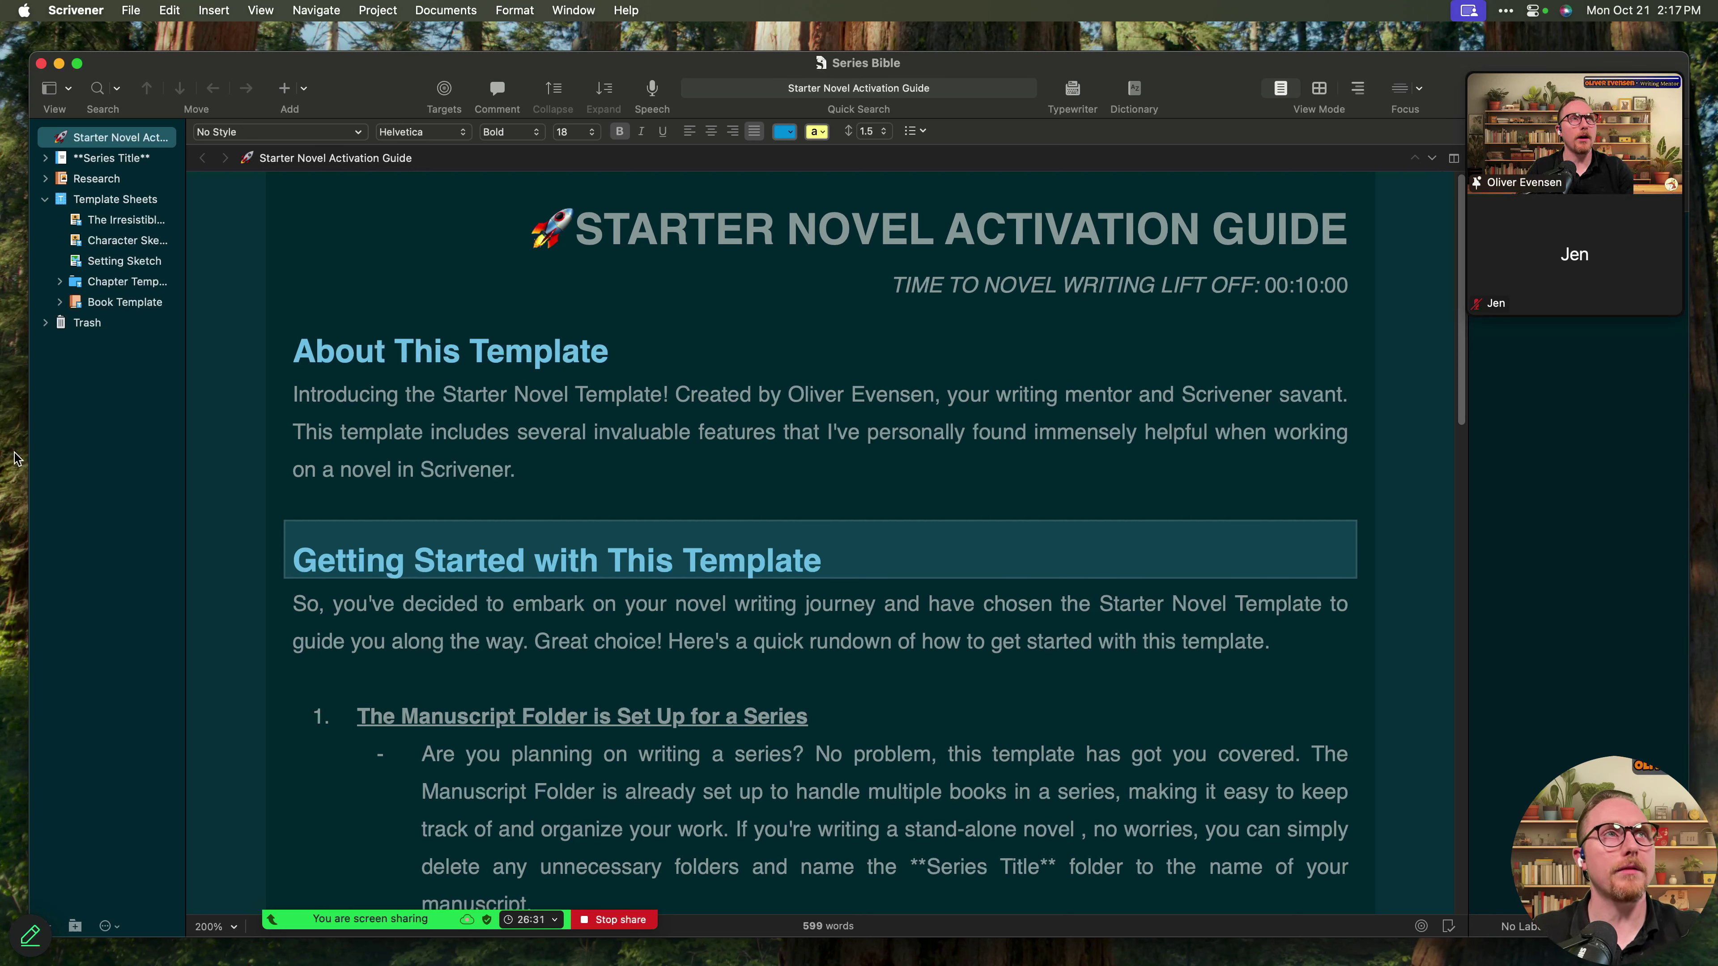
- Collapse Template Sheets in the binder and open the Project Notes folder under Research
left_click(45, 200)
left_click(45, 178)
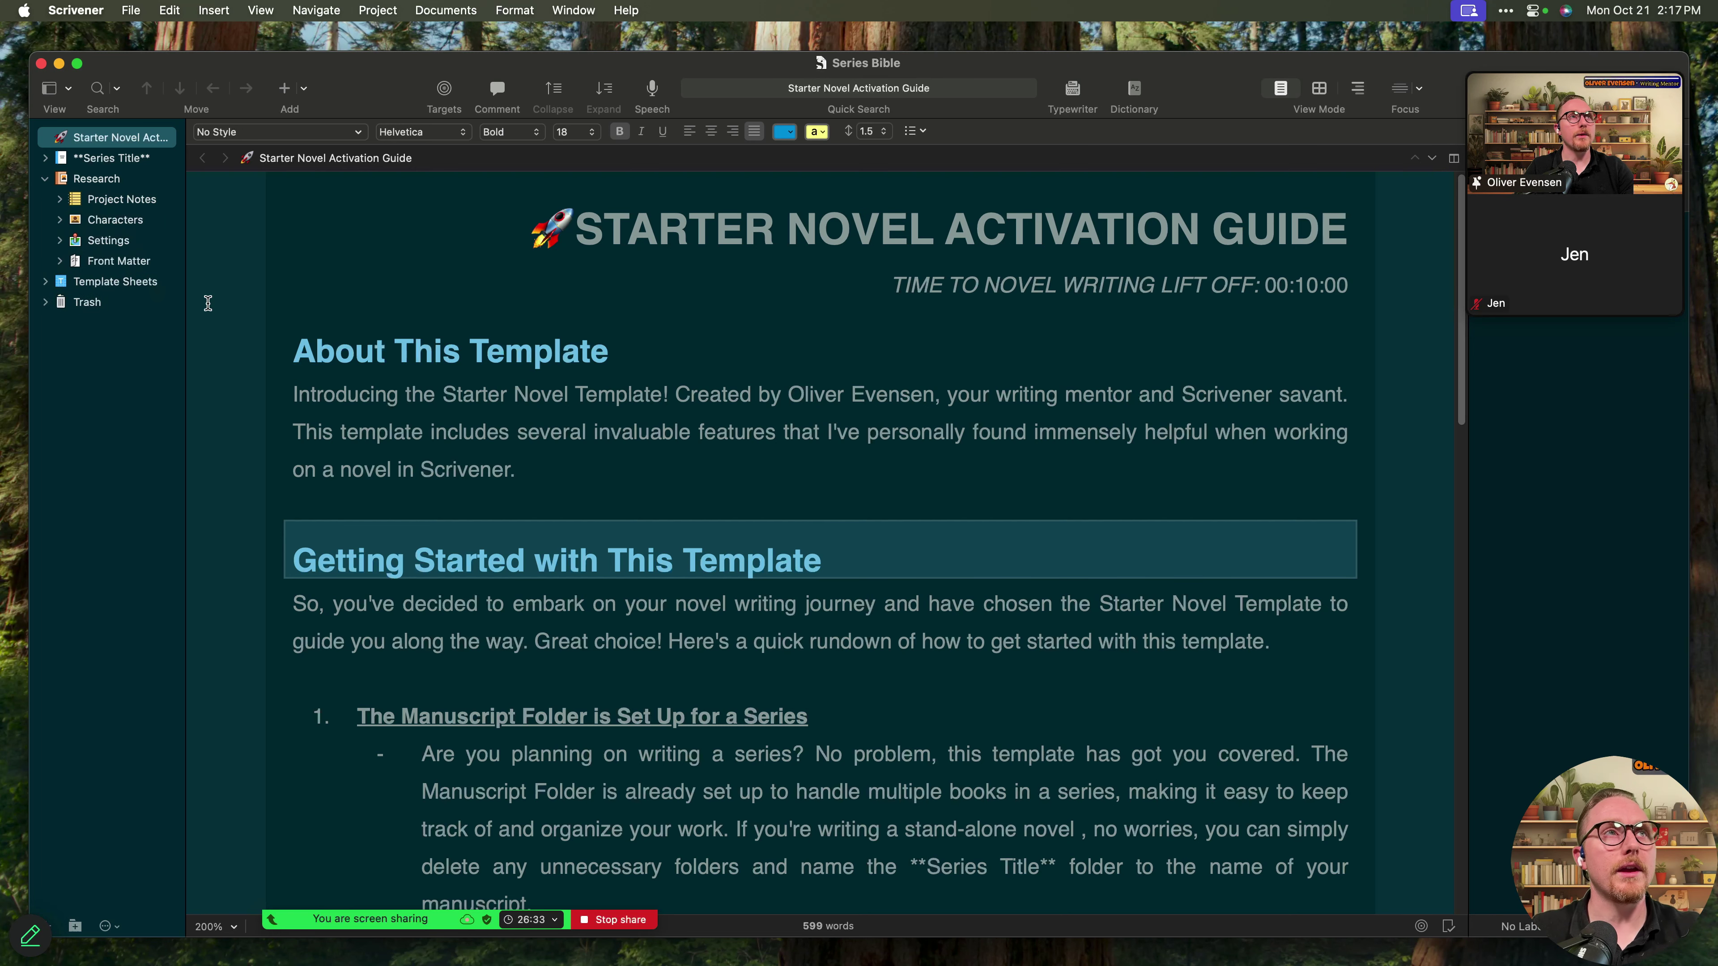
left_click(127, 202)
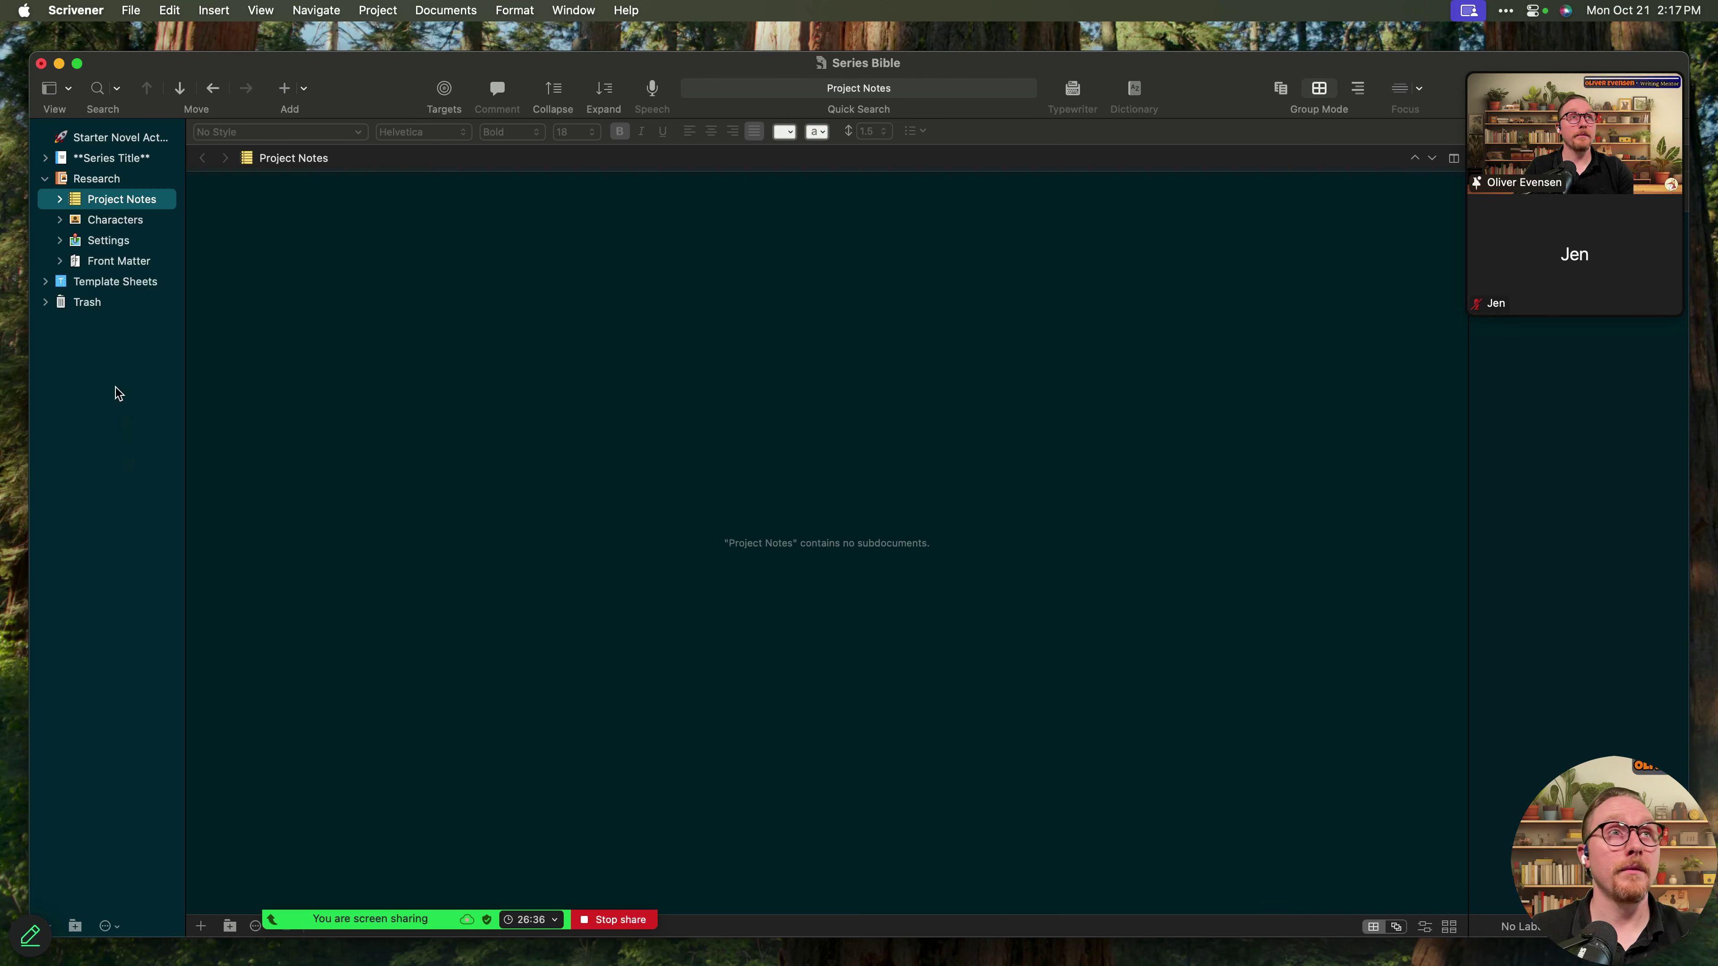
left_click(59, 199)
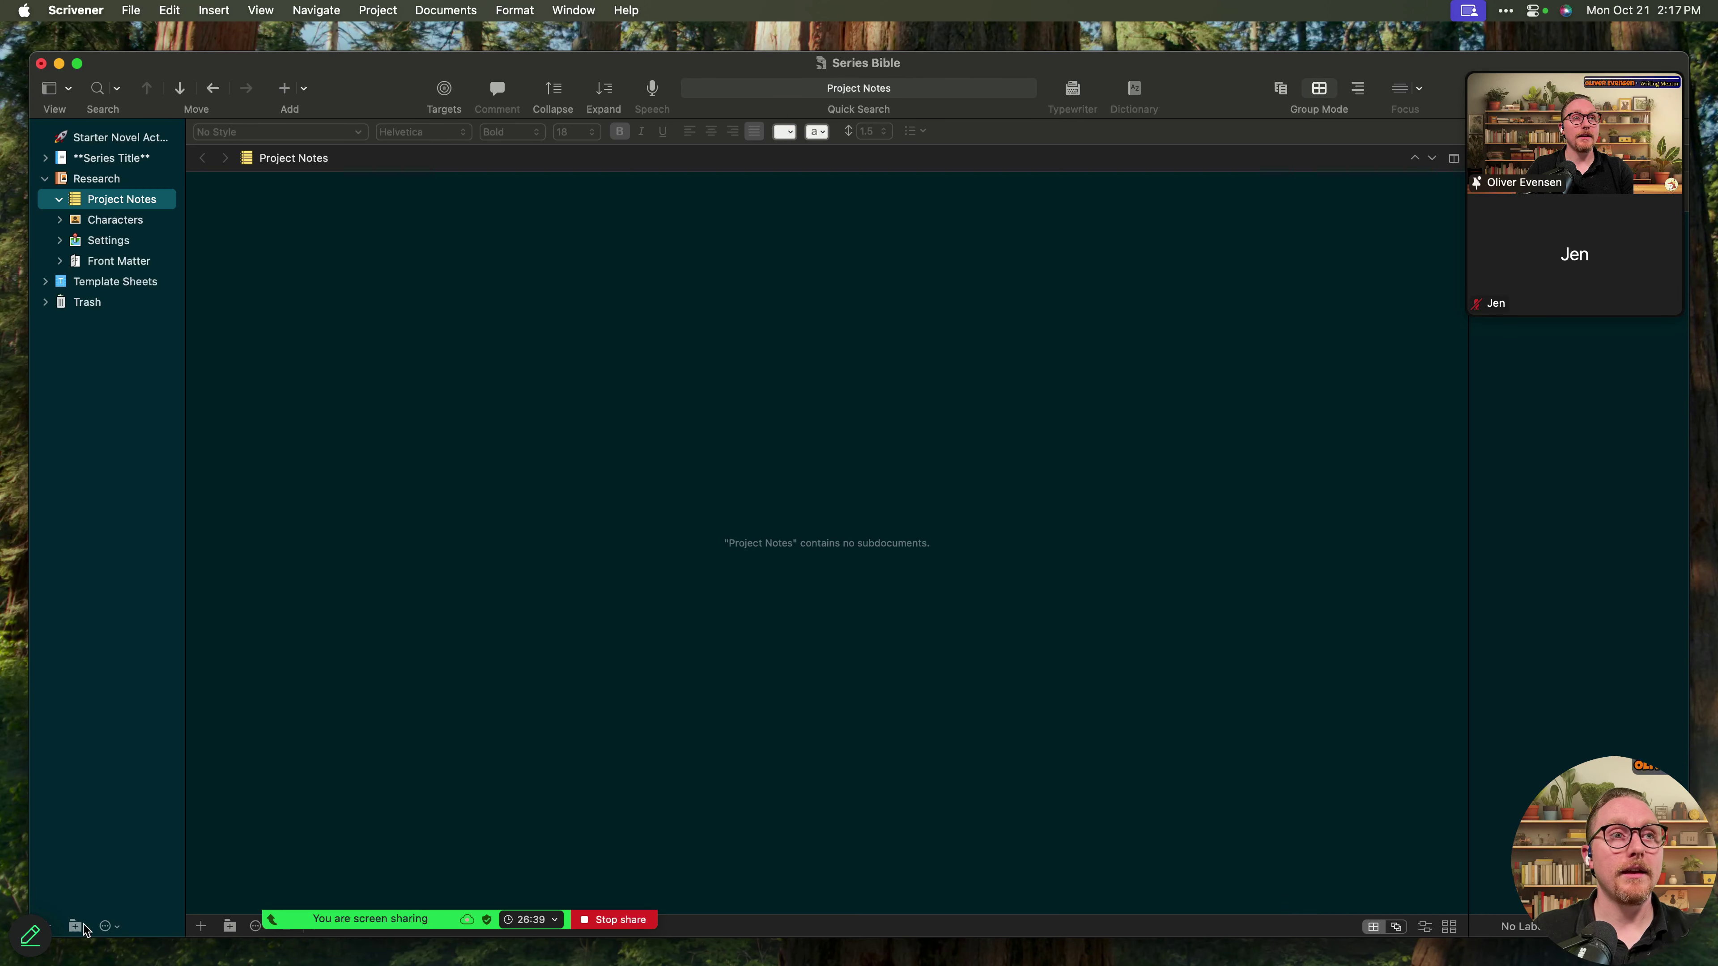
- Add a new document to the Project Notes folder and title its index card "Brainstorming Session"
left_click(201, 927)
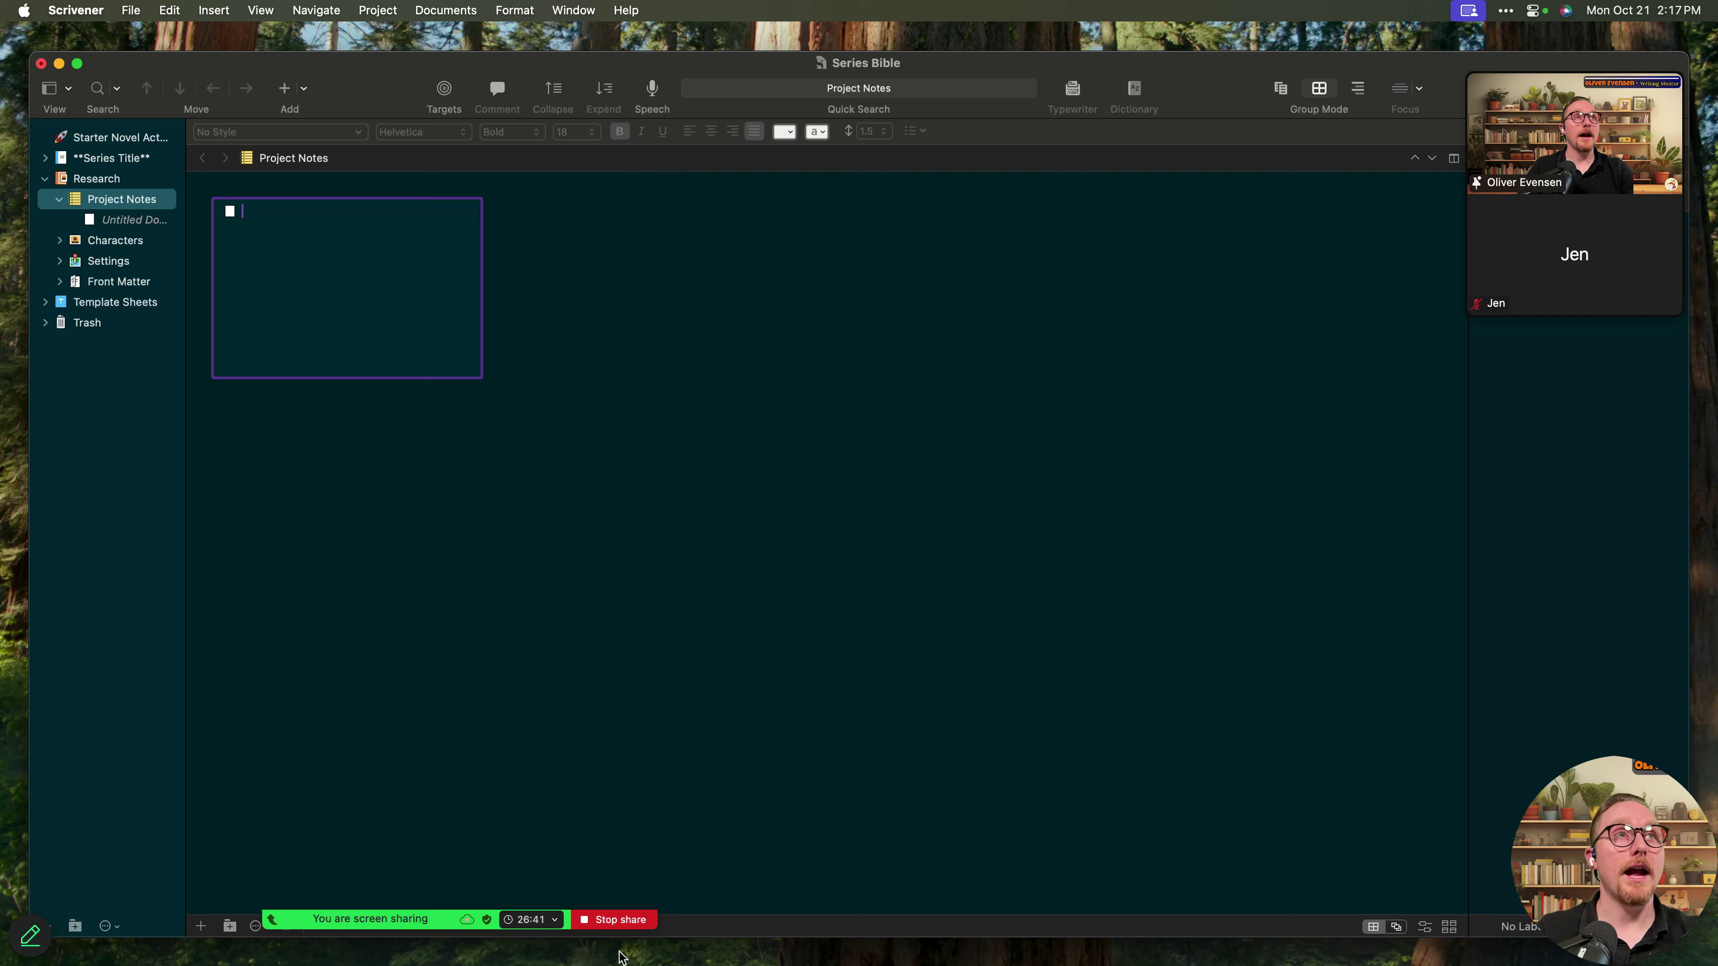
type("Brain")
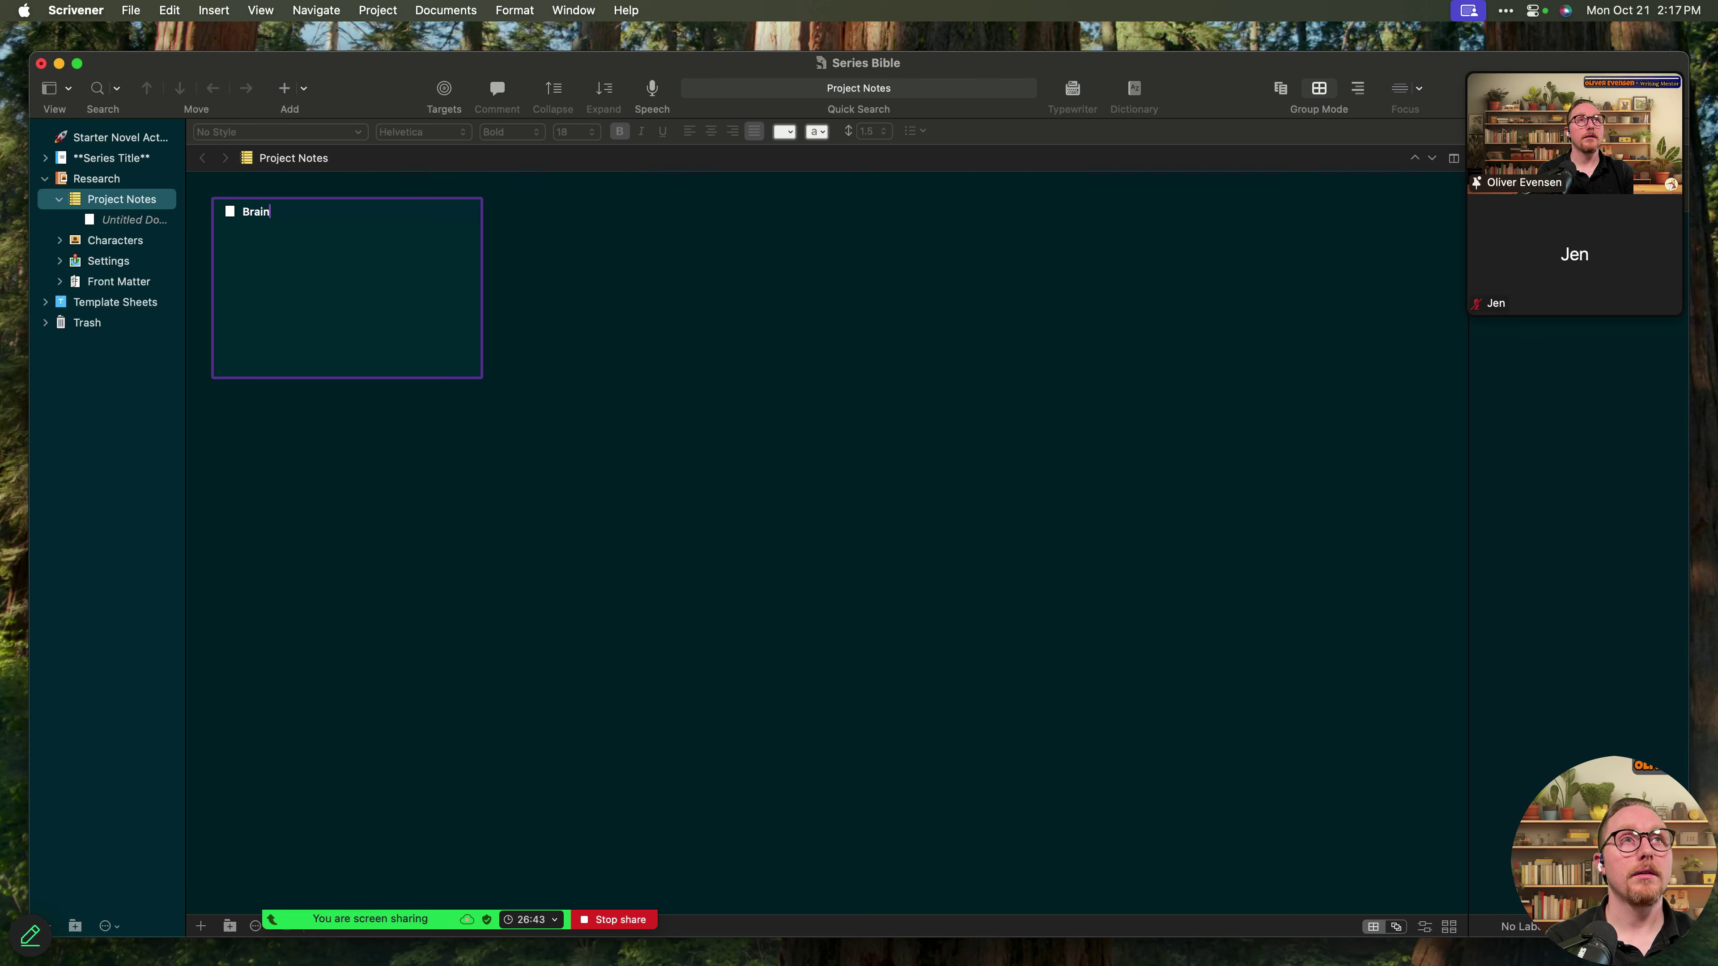
type("storming Sta")
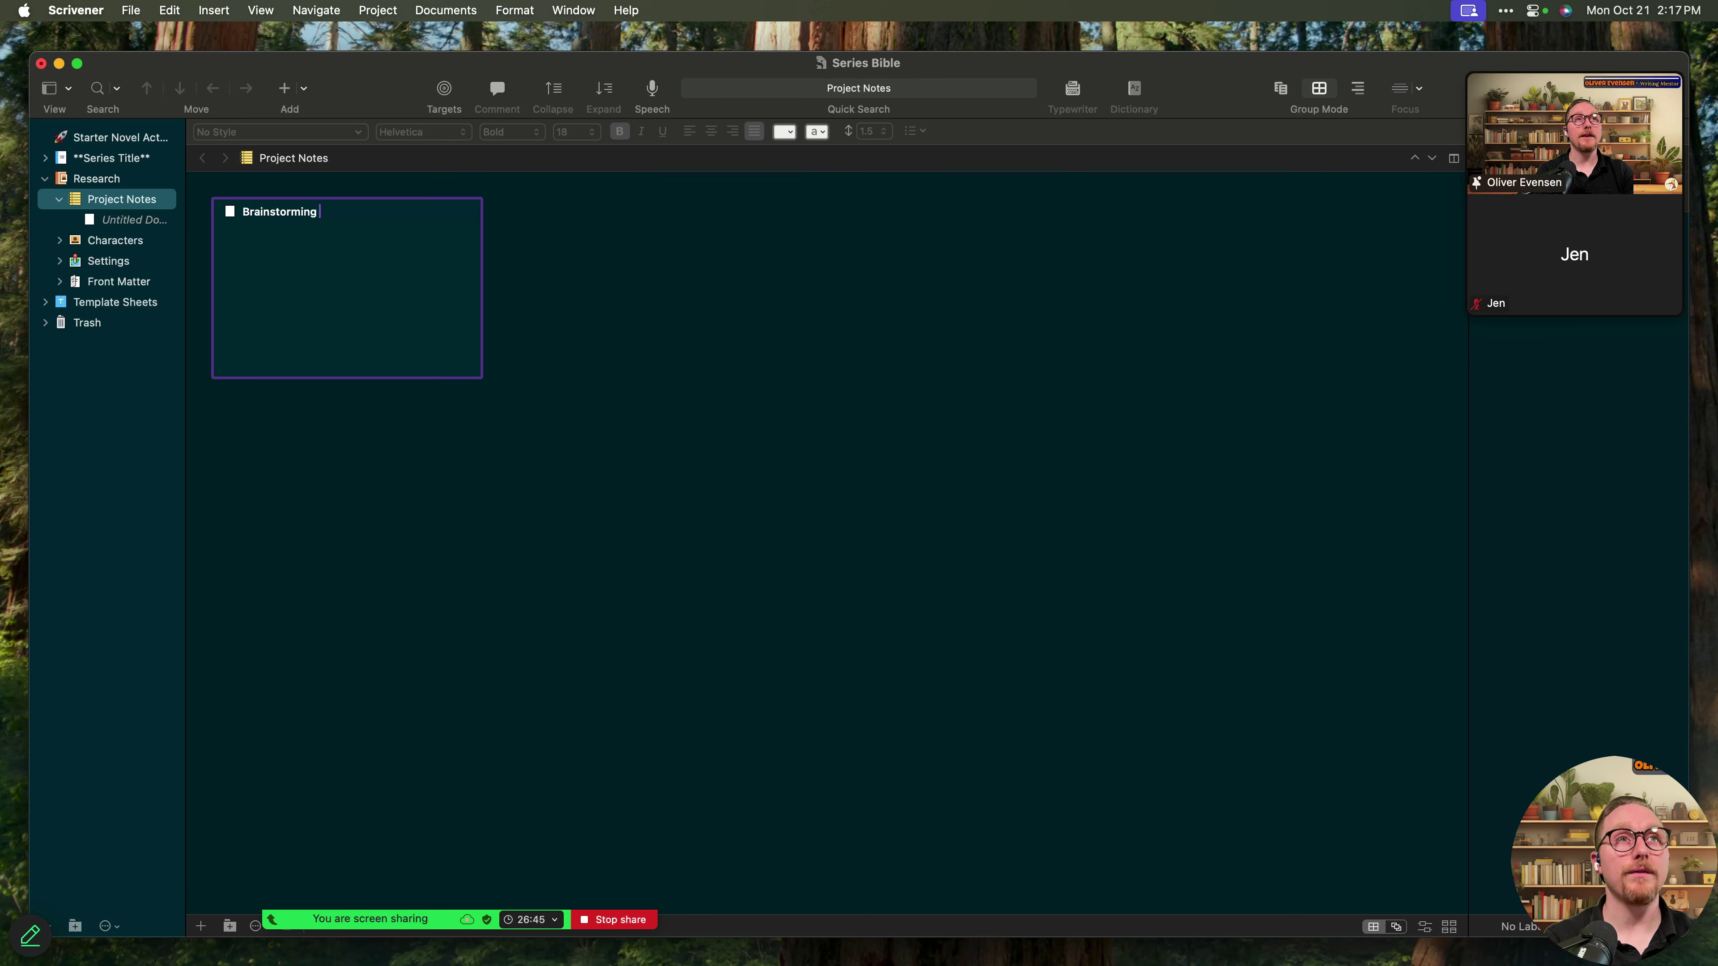
key("BackSpace")
key("BackSpace")
key("BackSpace")
type("Ses")
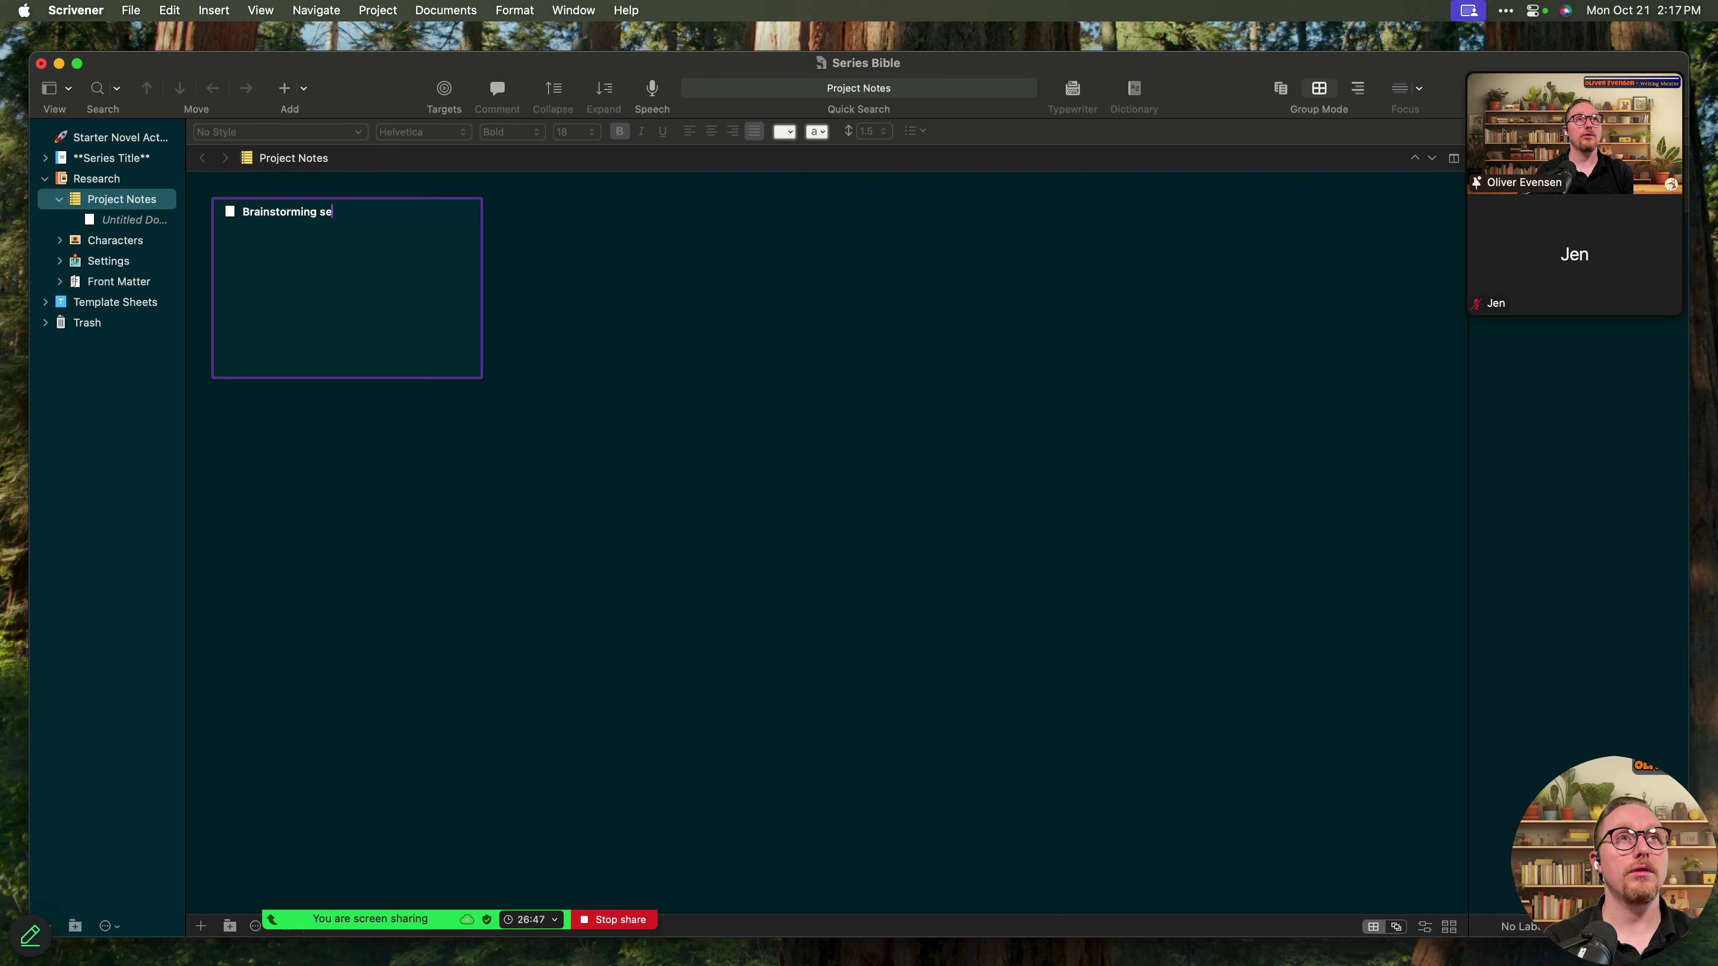
key("BackSpace")
key("BackSpace")
key("BackSpace")
type("Session:")
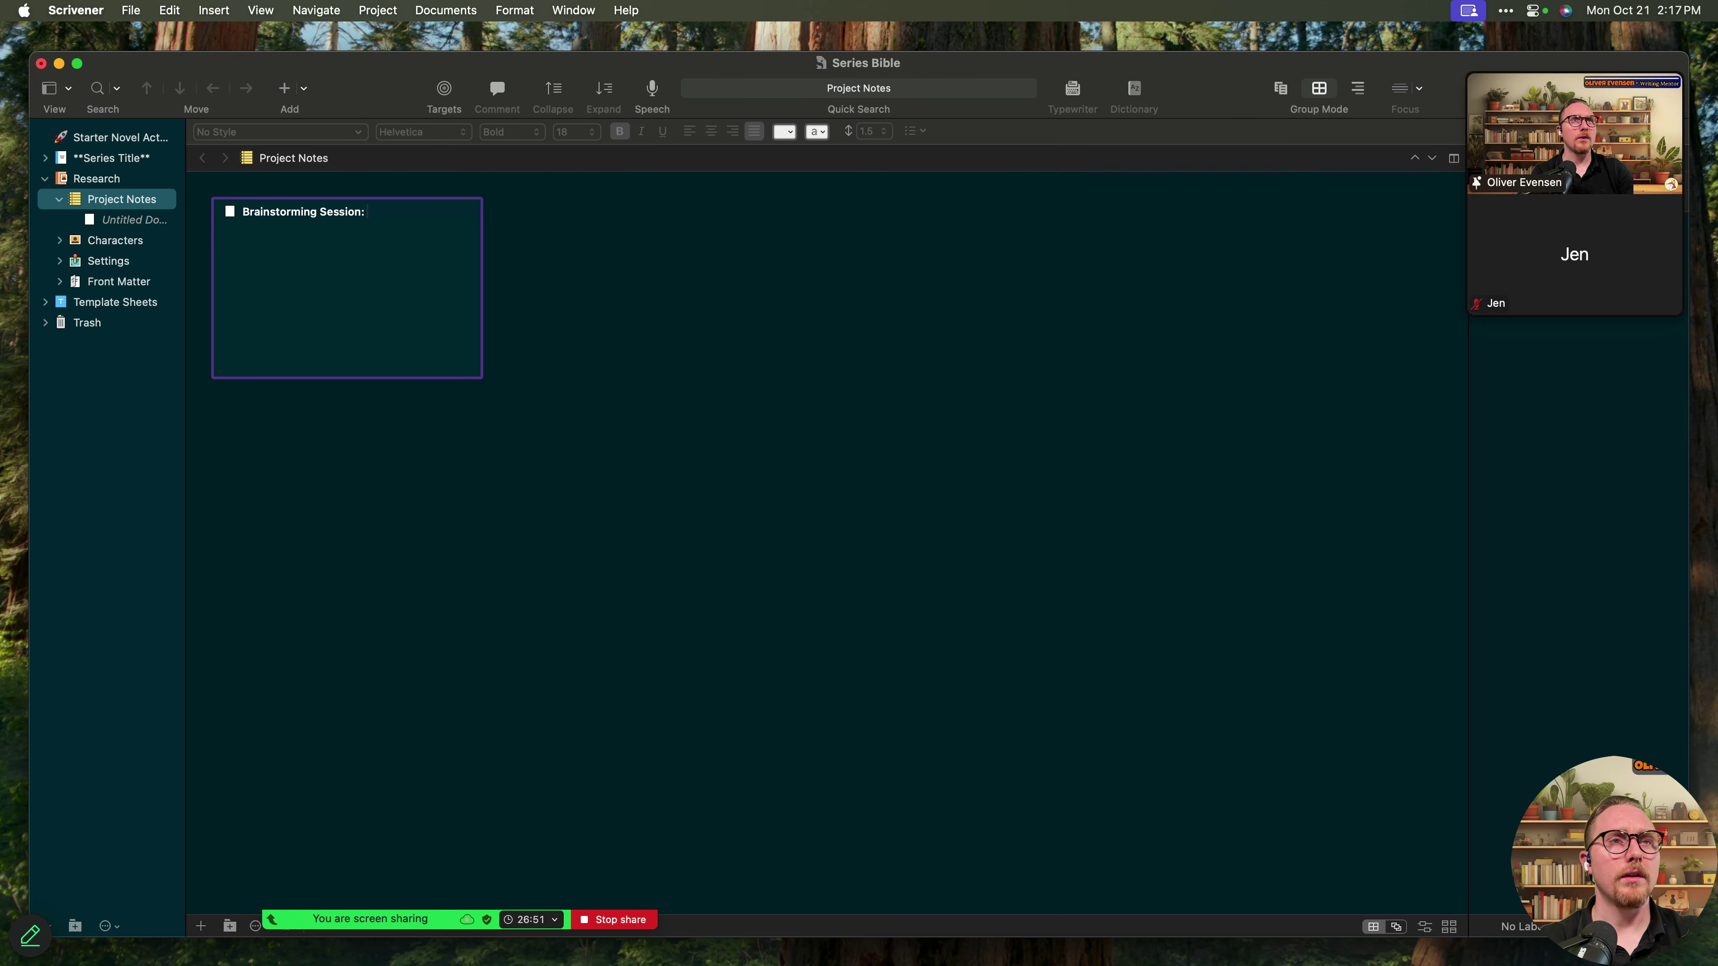
key("BackSpace")
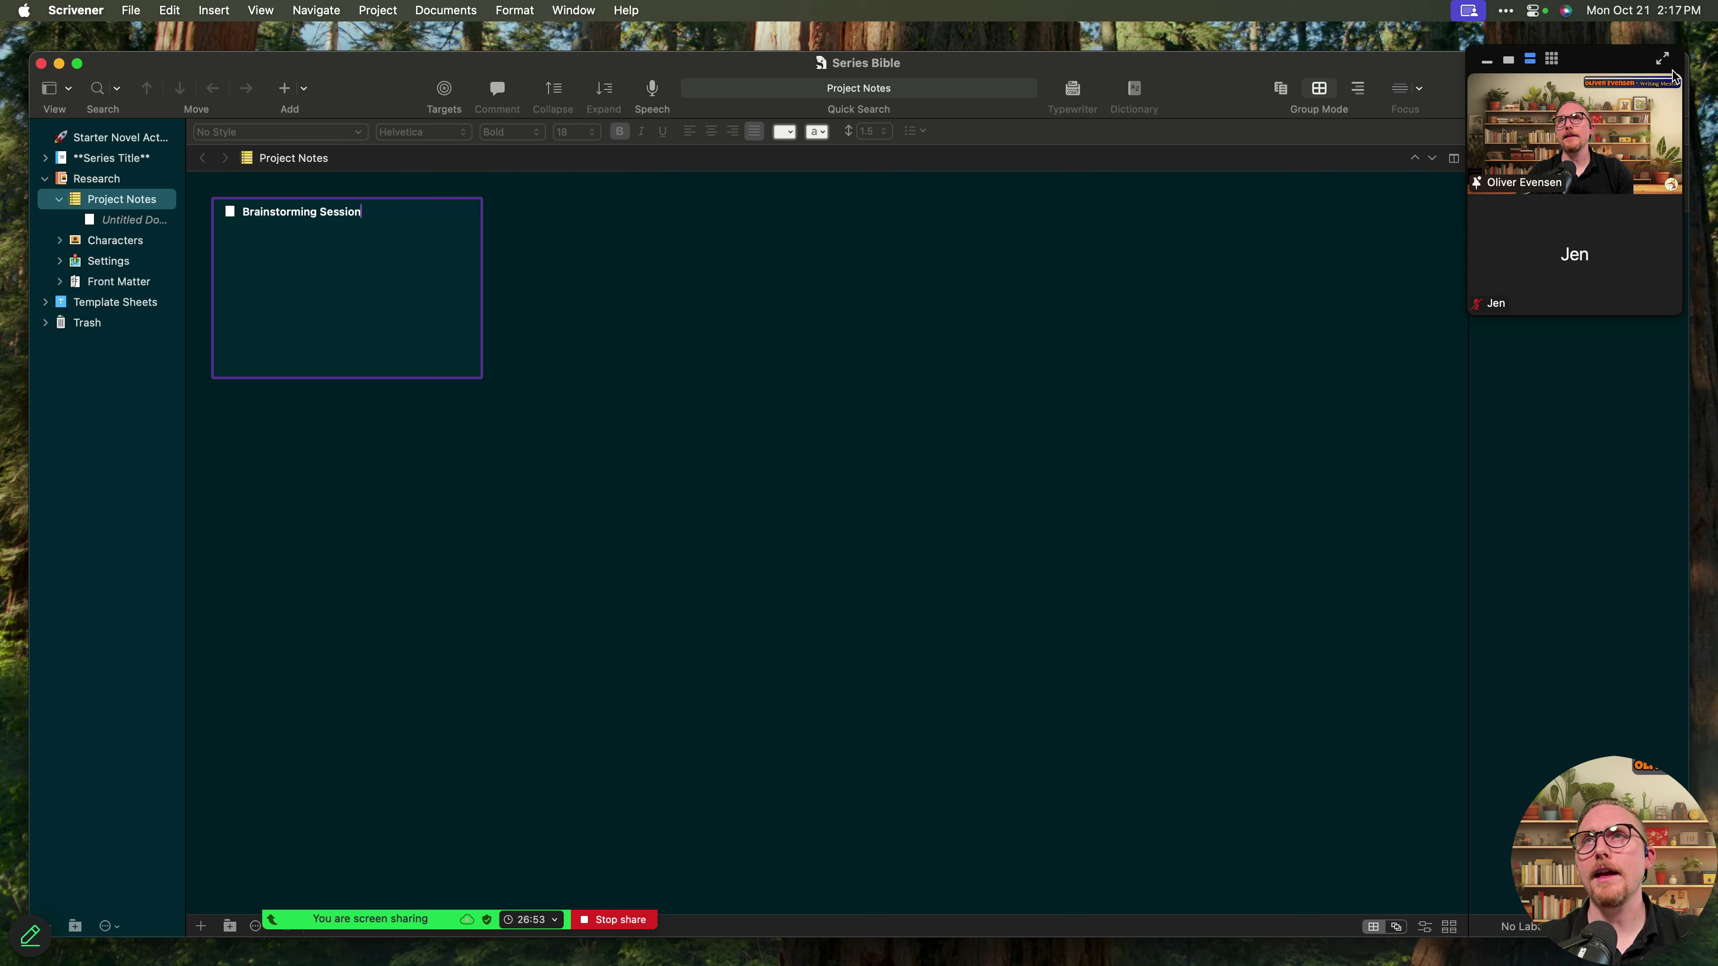
- Copy the new document's creation date and time from its general metadata
left_click_drag(1576, 136, 956, 465)
left_click(1523, 160)
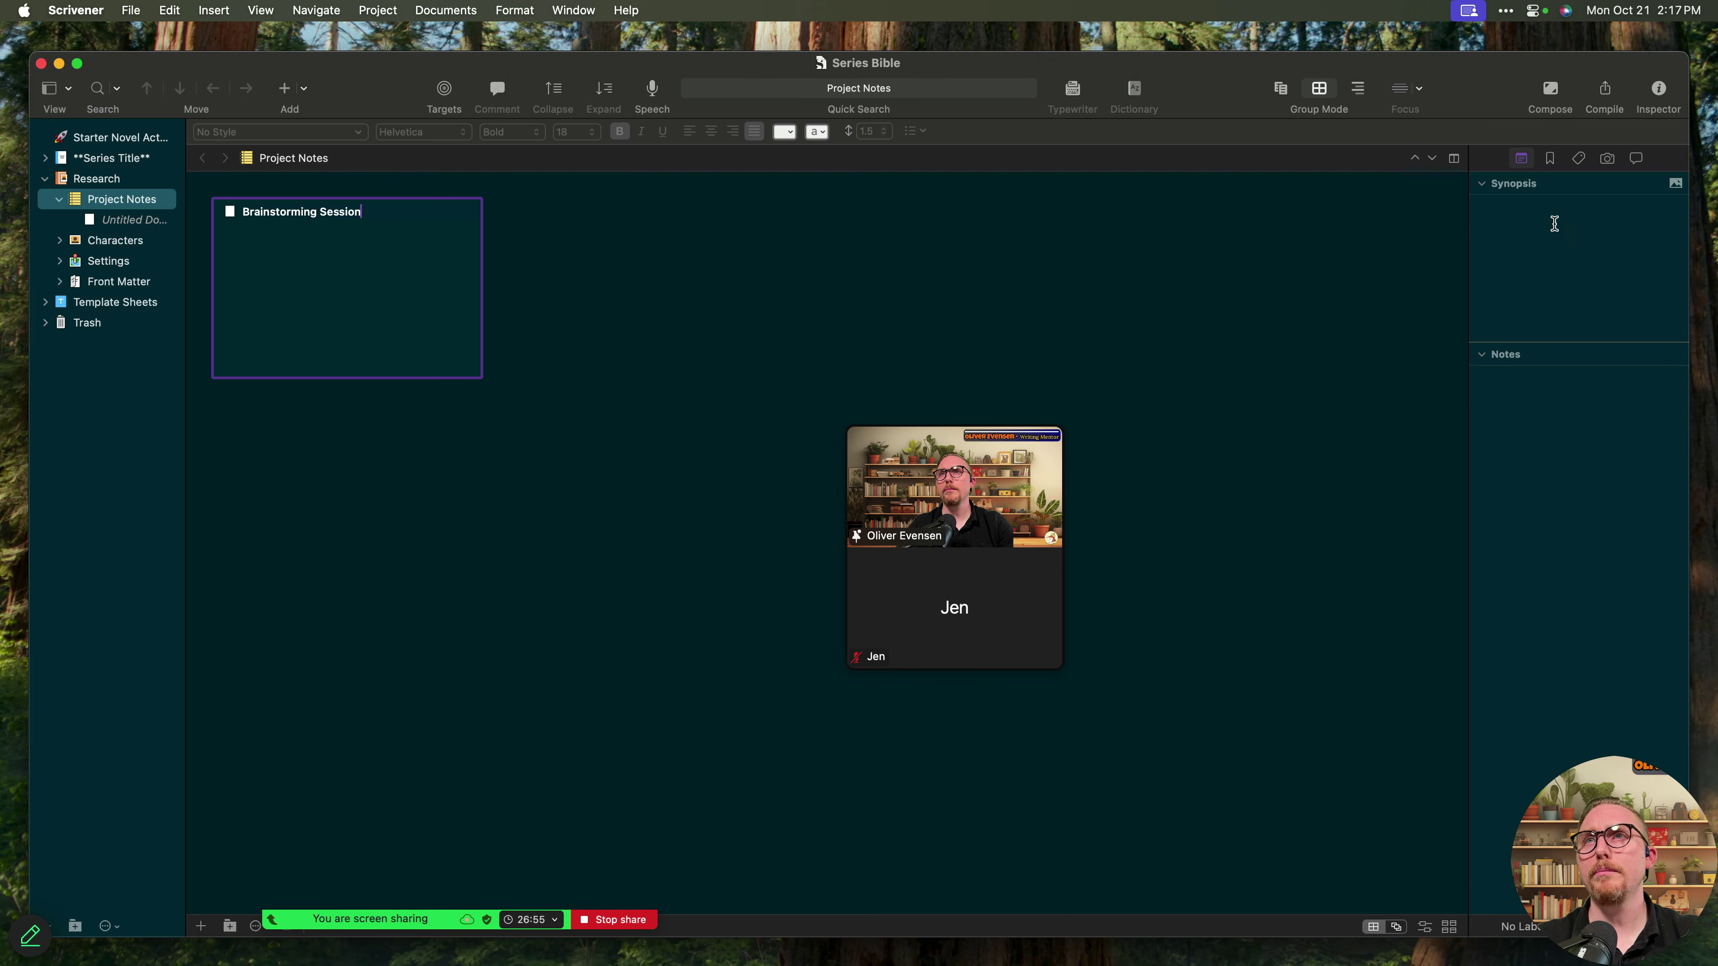
left_click(1549, 160)
left_click(1578, 160)
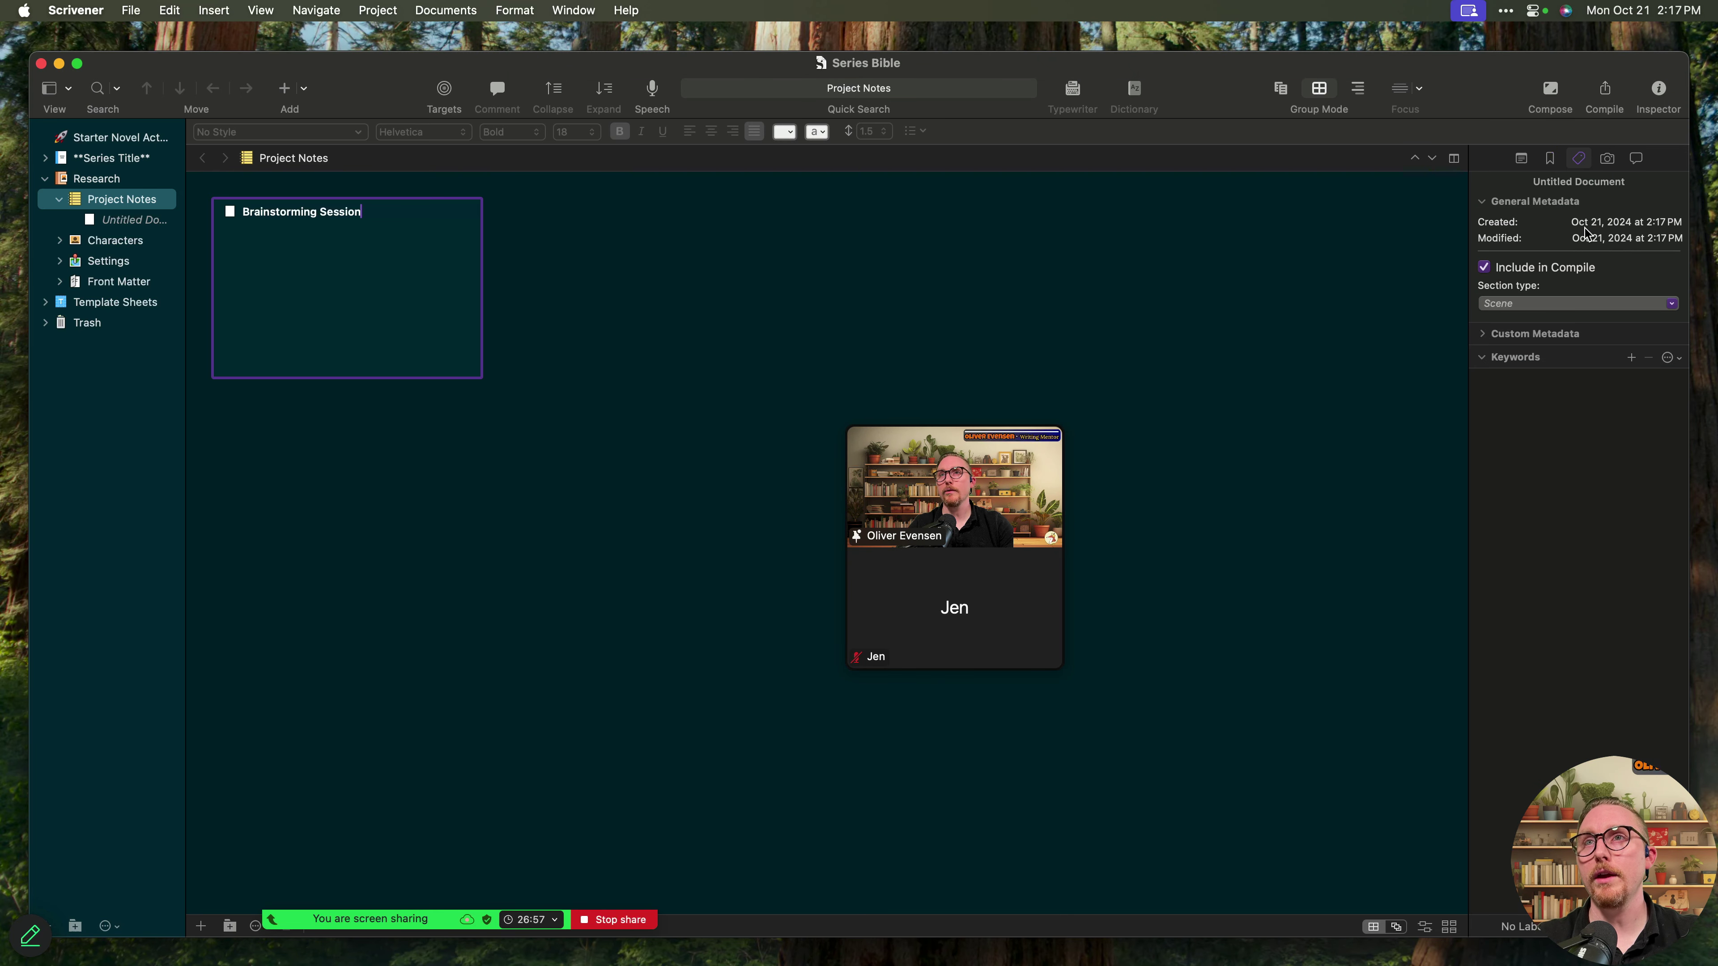
left_click_drag(1570, 222, 1680, 217)
key("super+c")
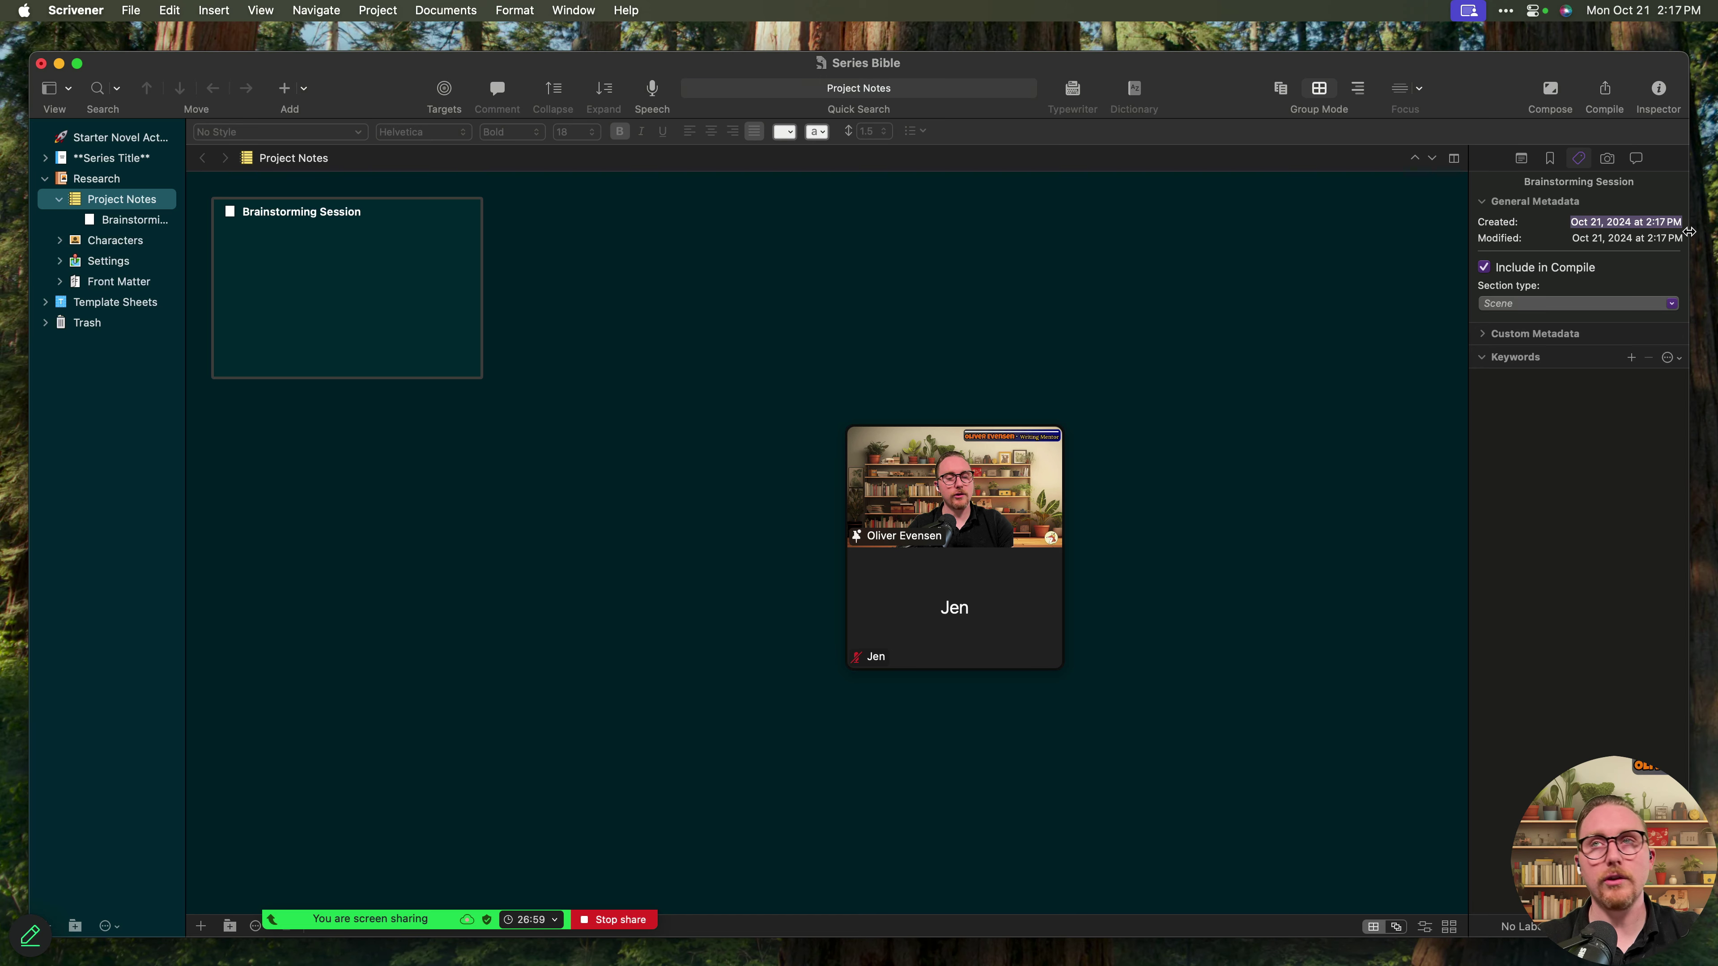
- Append an em dash and the copied date "Oct 21, 2024 at 2:17 PM" to the Brainstorming Session card's title
left_click(386, 212)
left_click(384, 212)
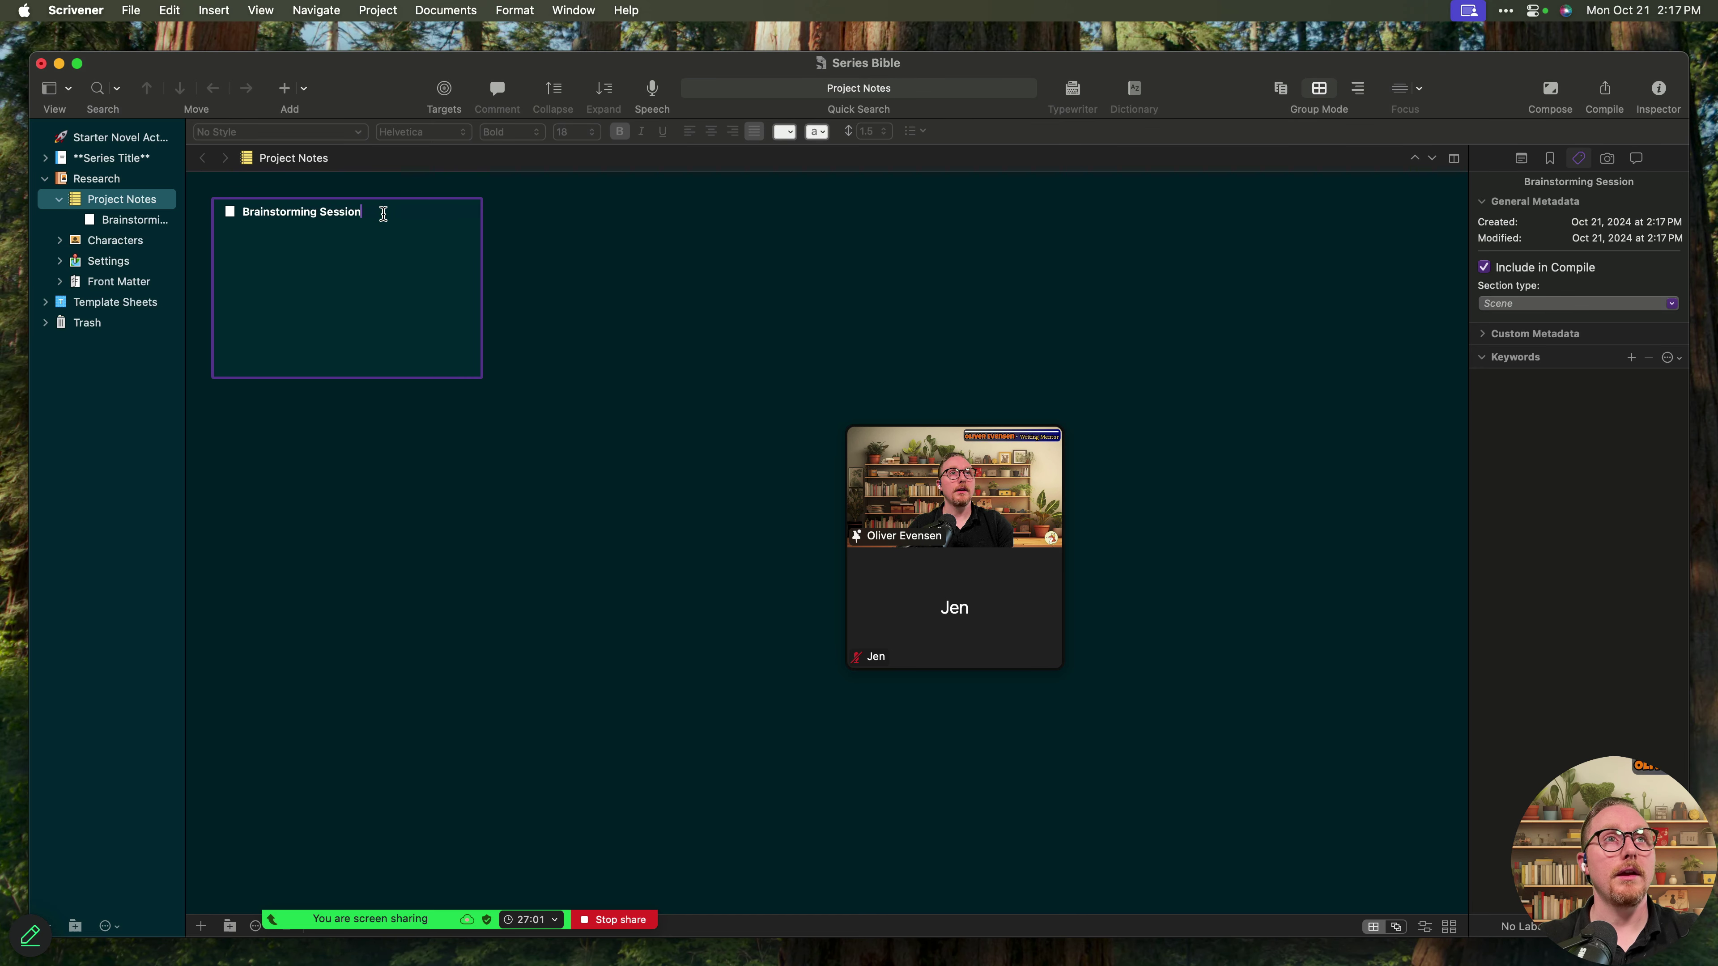
type("—")
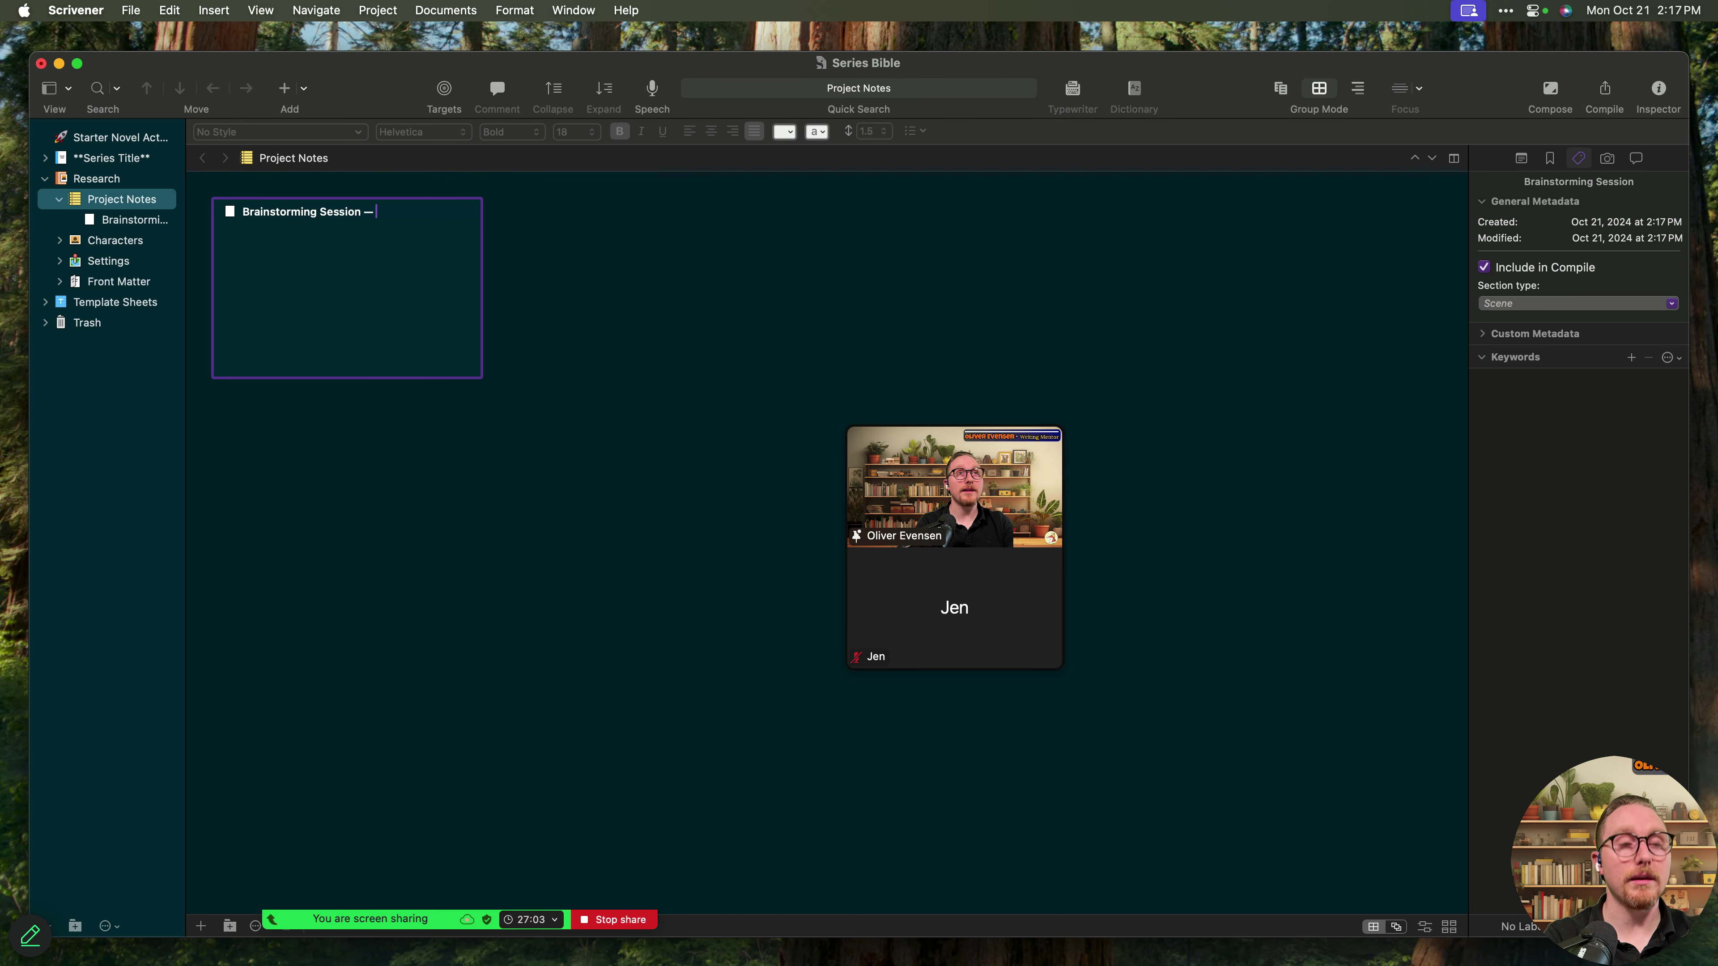
key("super+v")
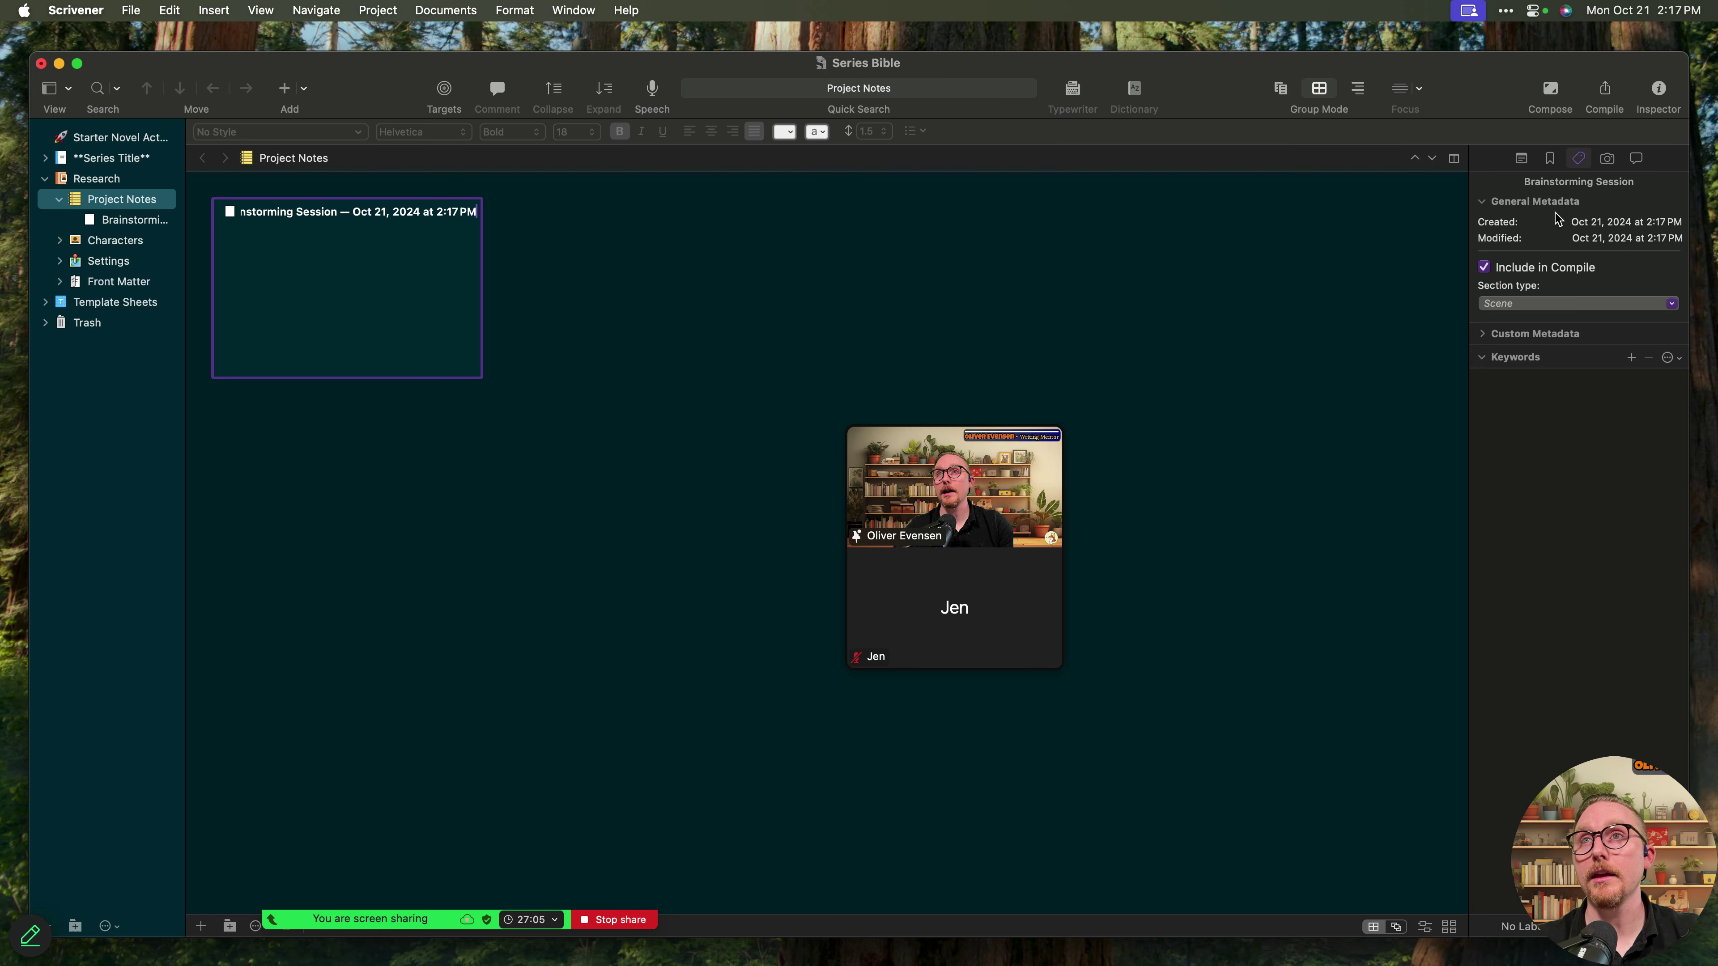
- Enter "What will you do for love? What will you do for duty?" as the brainstorming card's synopsis
left_click(345, 320)
left_click(345, 319)
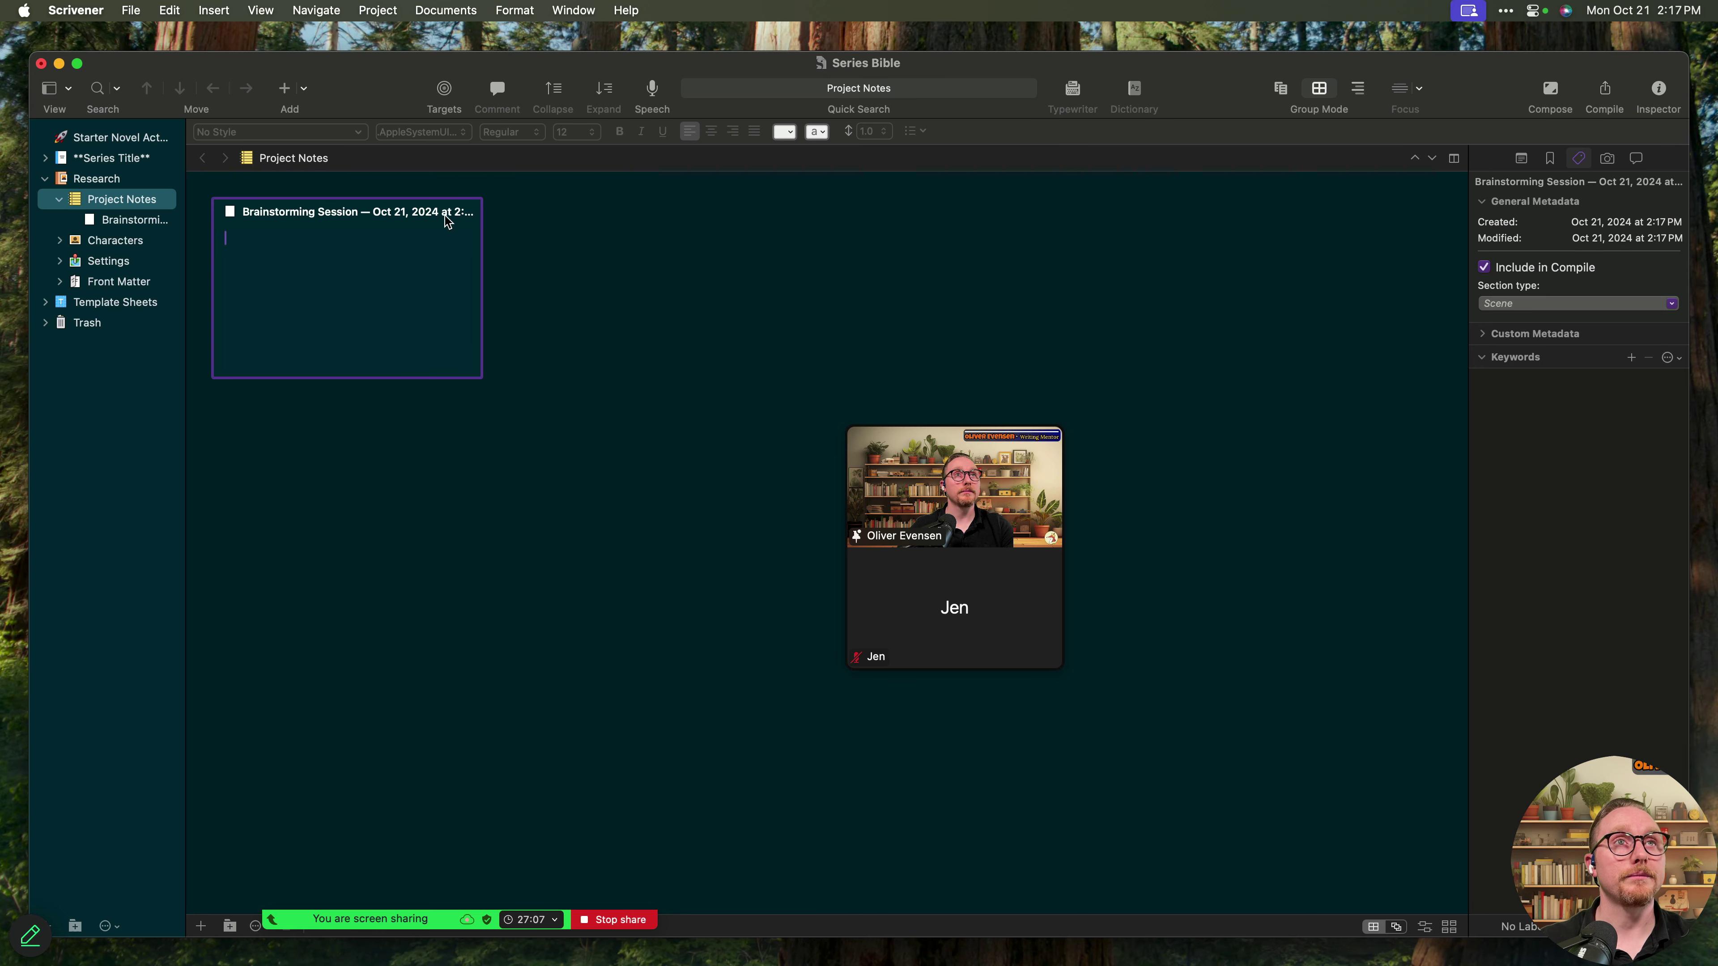
left_click(436, 282)
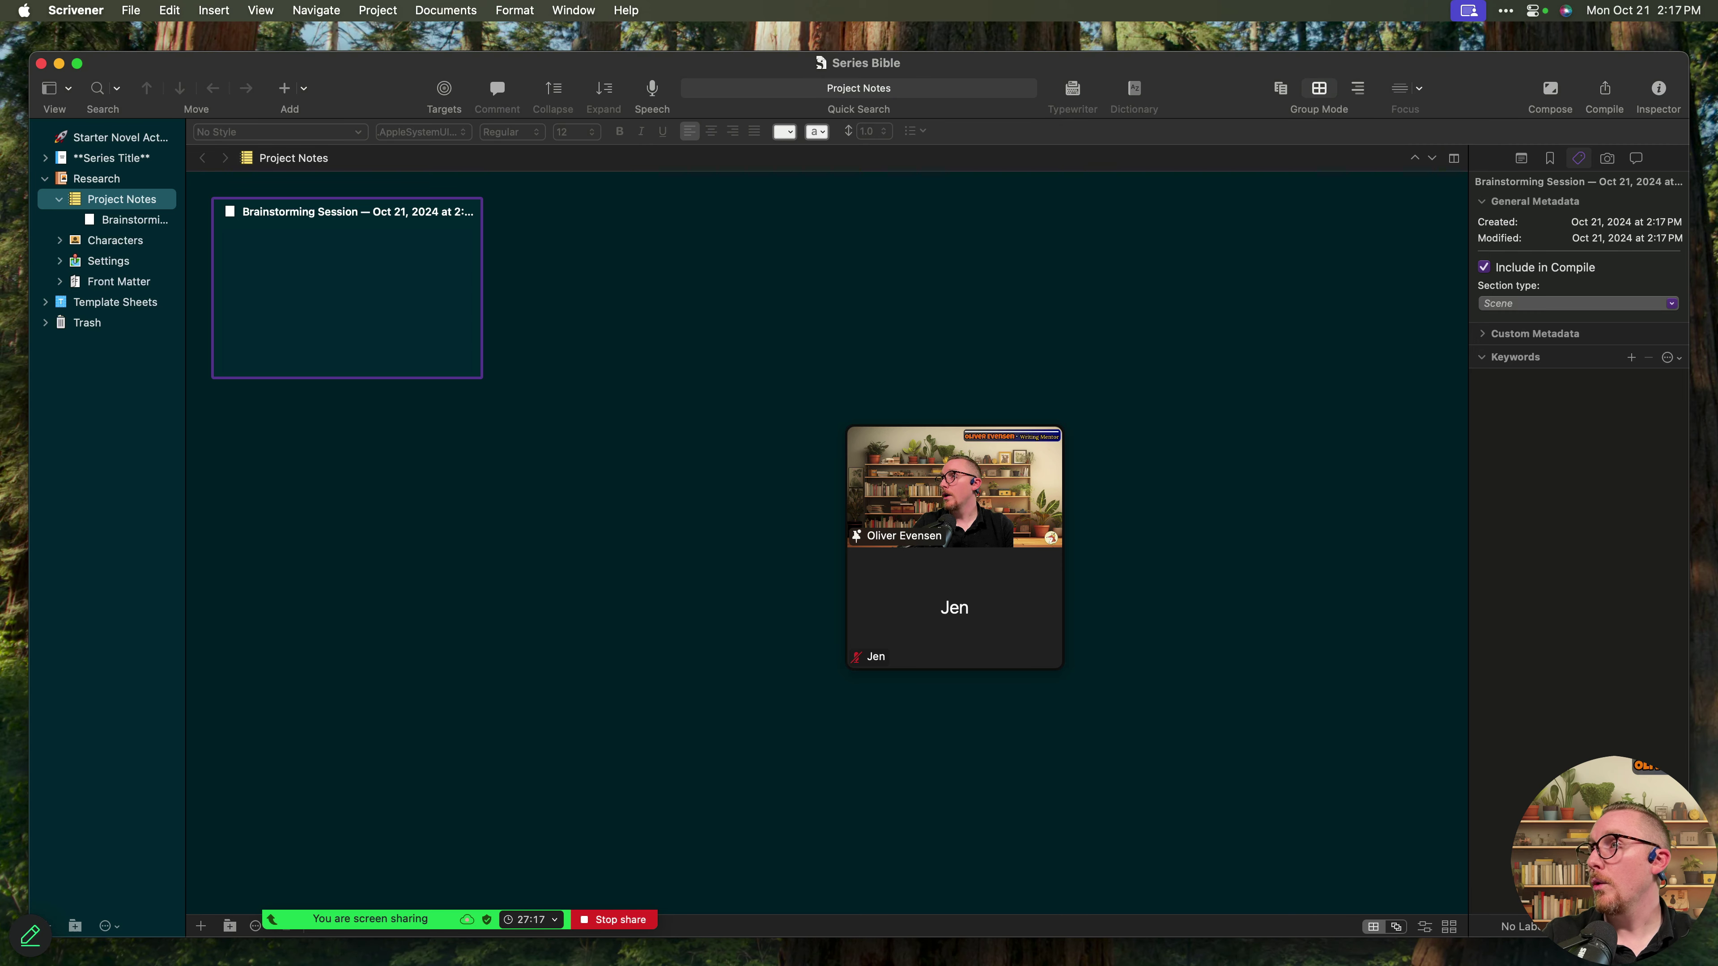
left_click(340, 280)
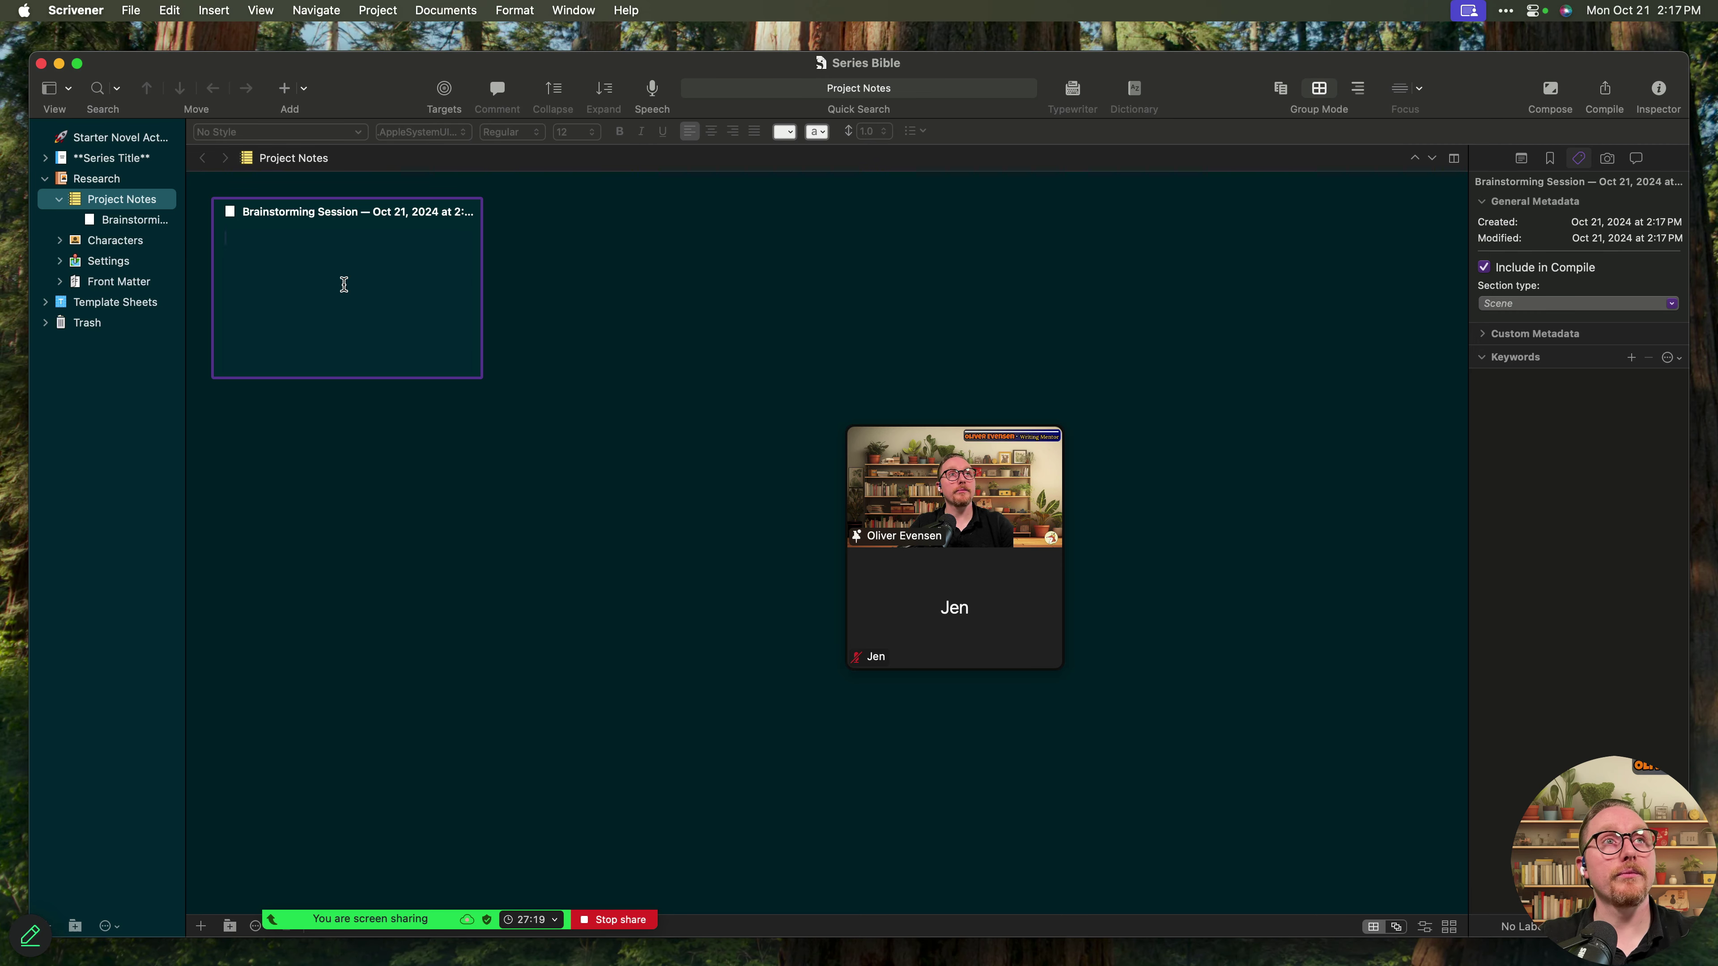
type("What will you do for love? What will you do for duty?")
left_click(677, 335)
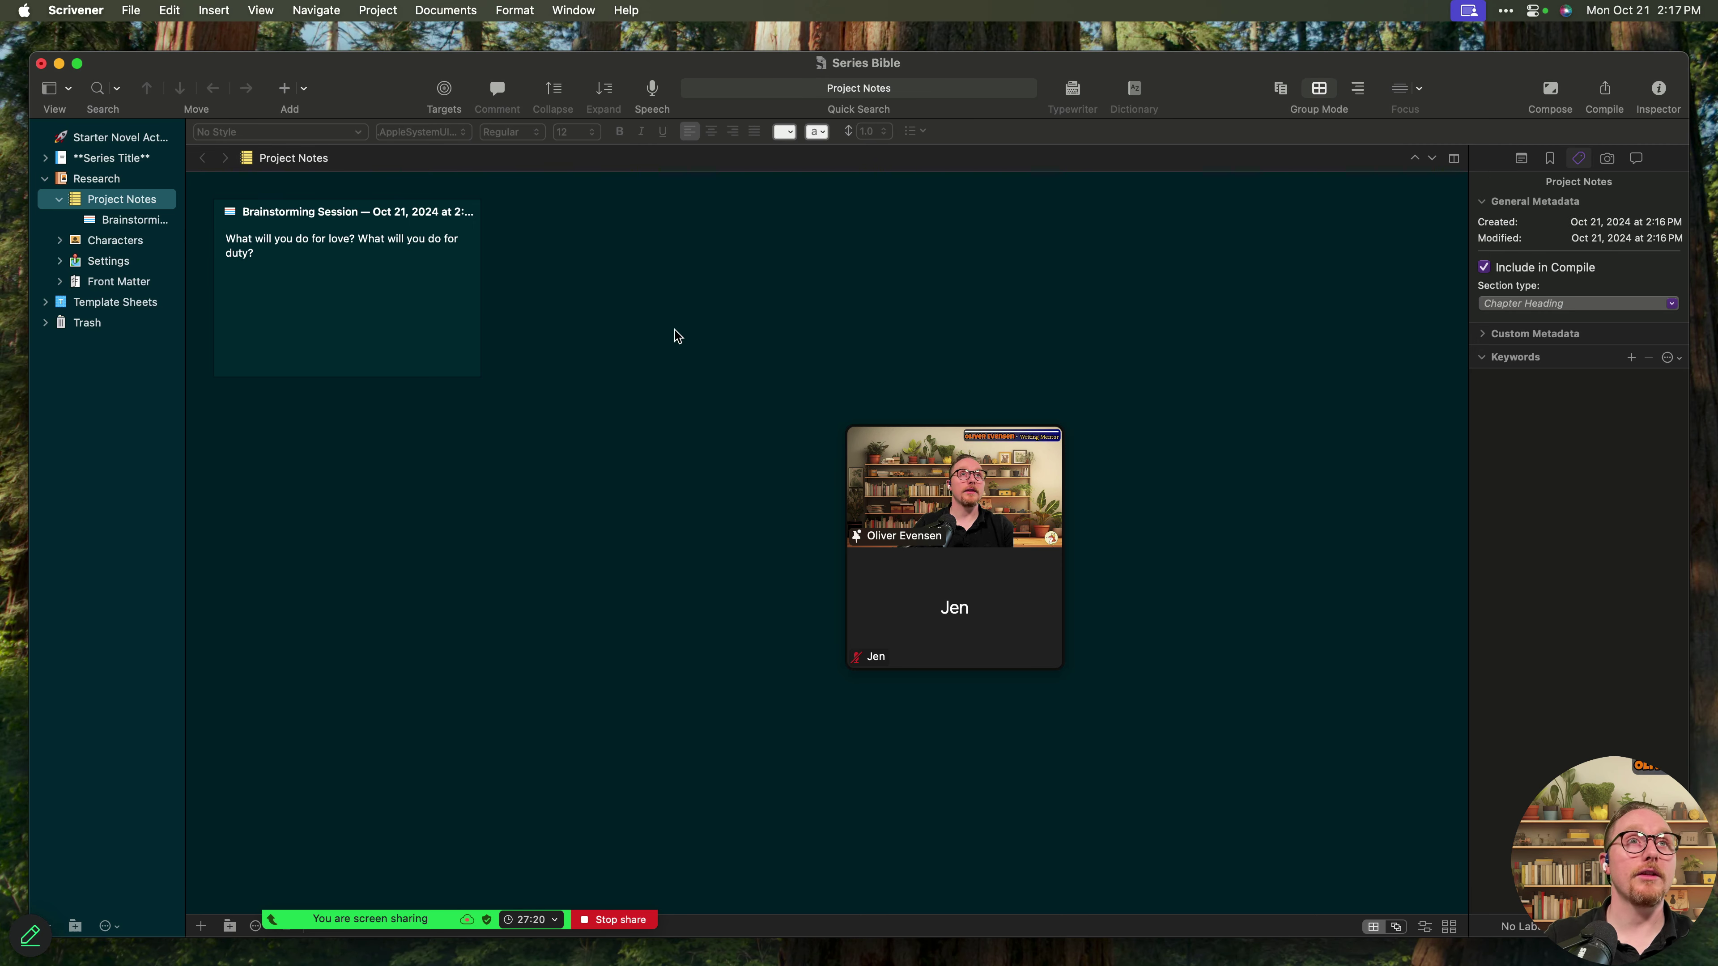
- Replace "Brainstorming Session" in the card's title with "Story Question", keeping the date and time after the em dash
left_click(467, 356)
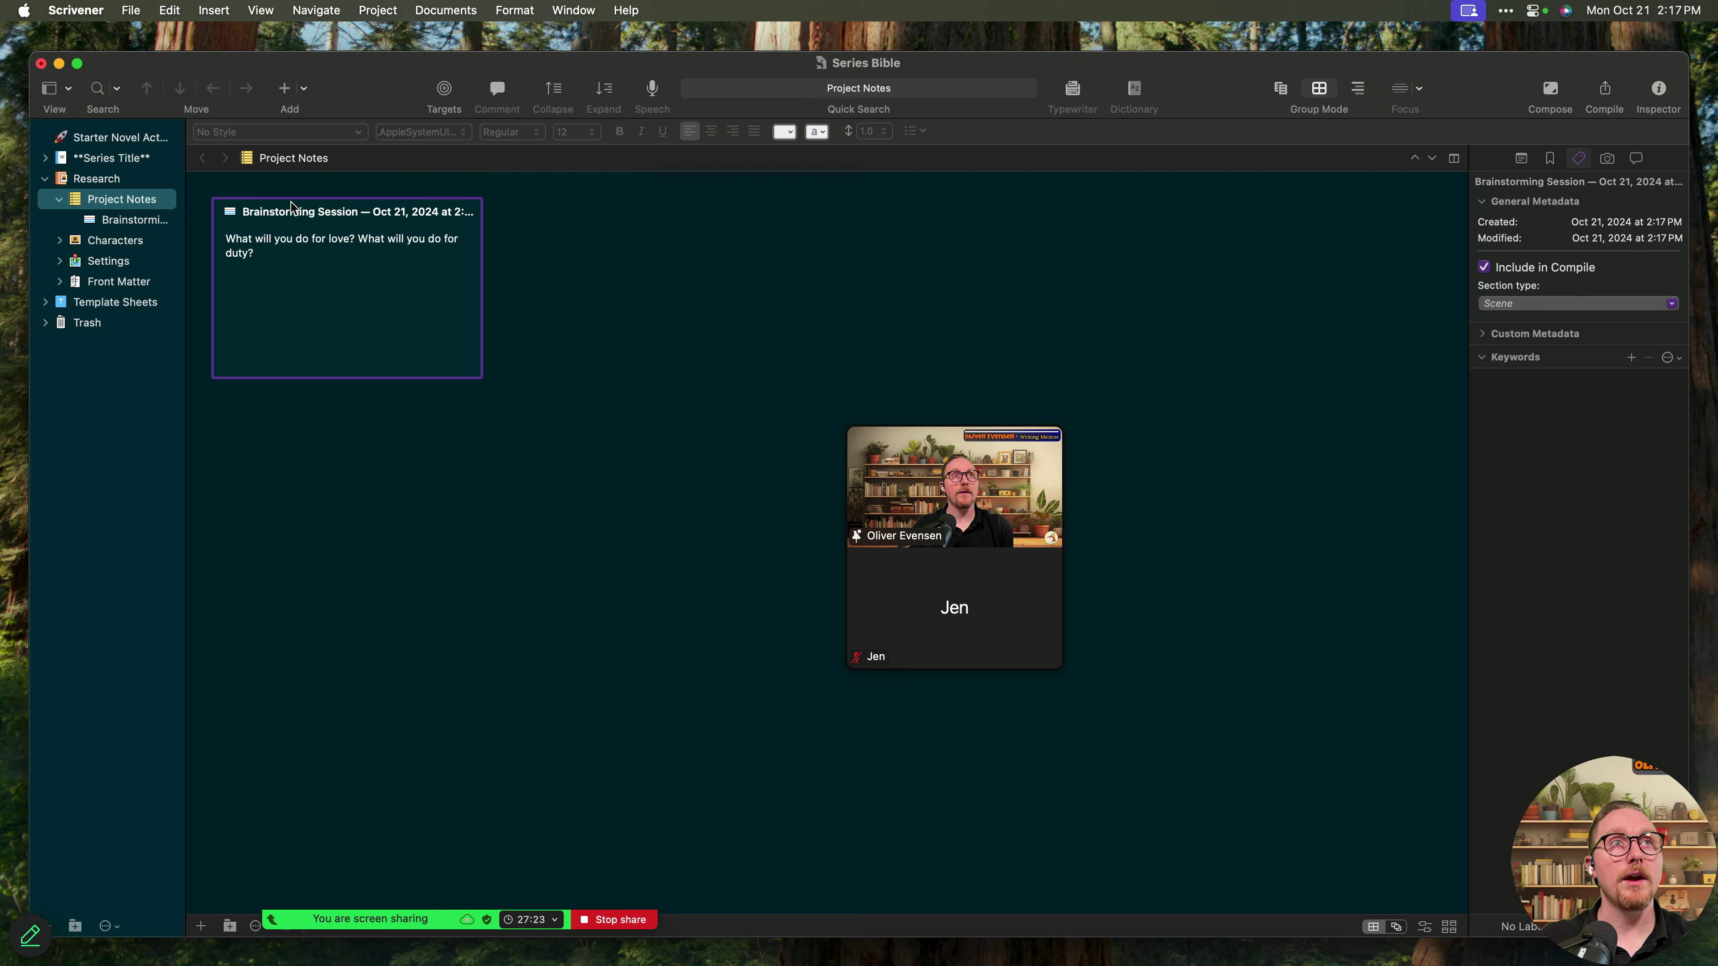
left_click(301, 214)
double_click(300, 214)
type("Stor")
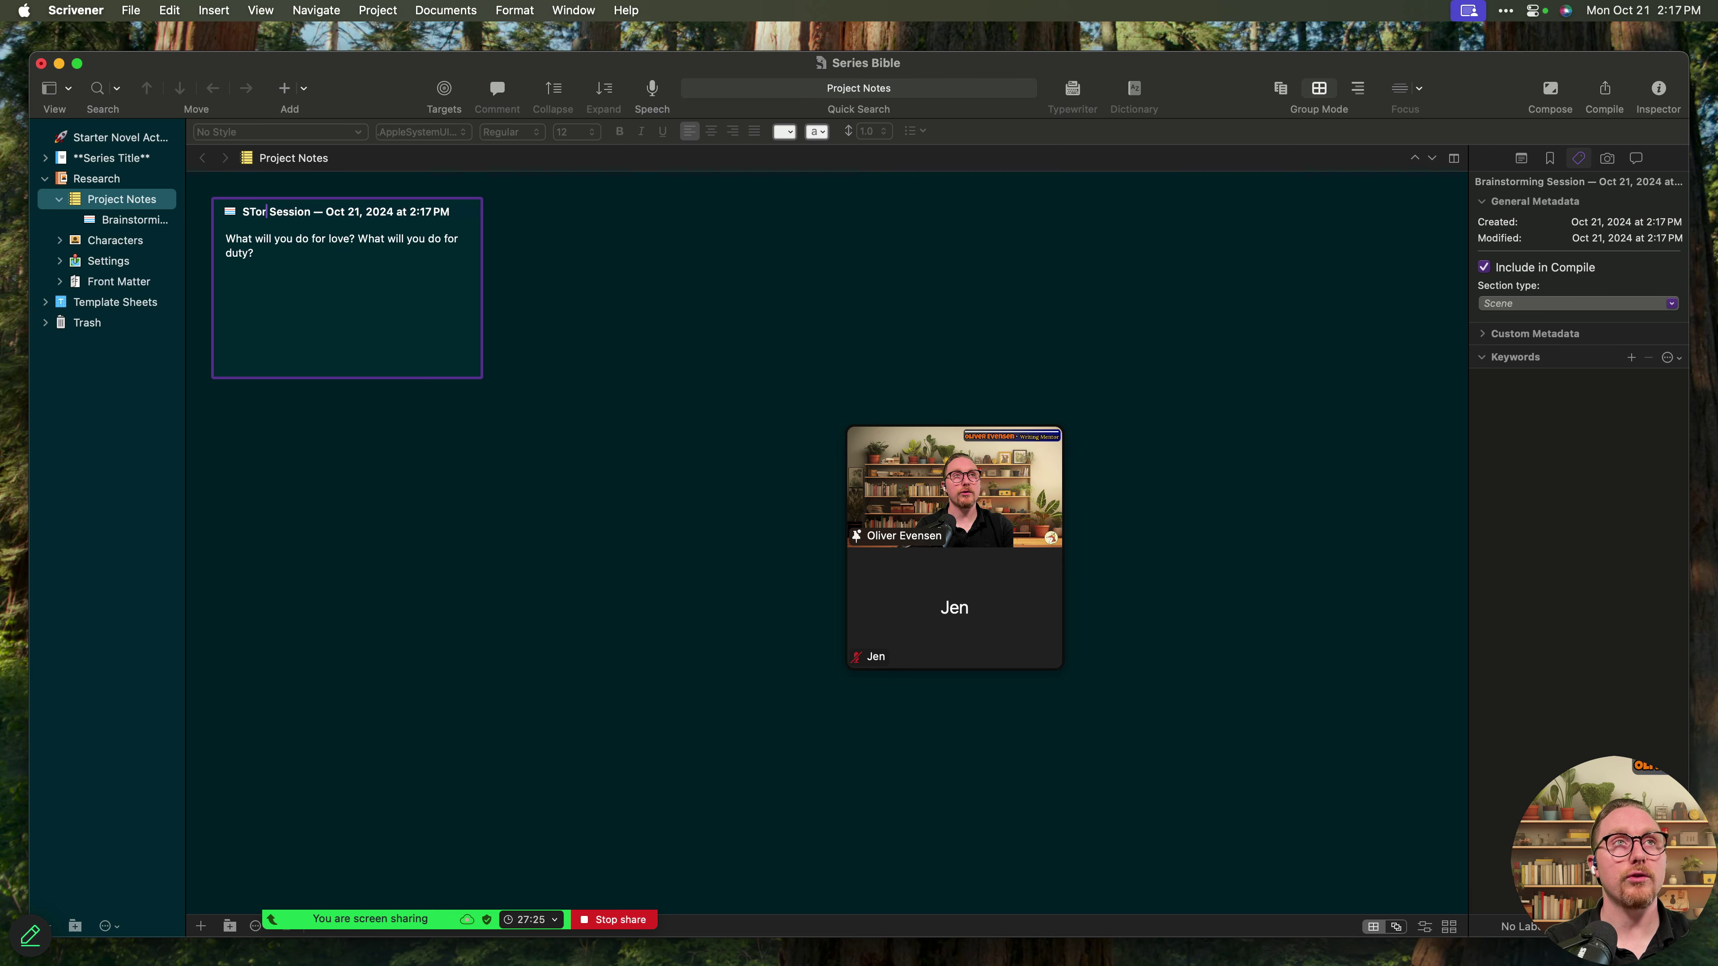
type("y Question")
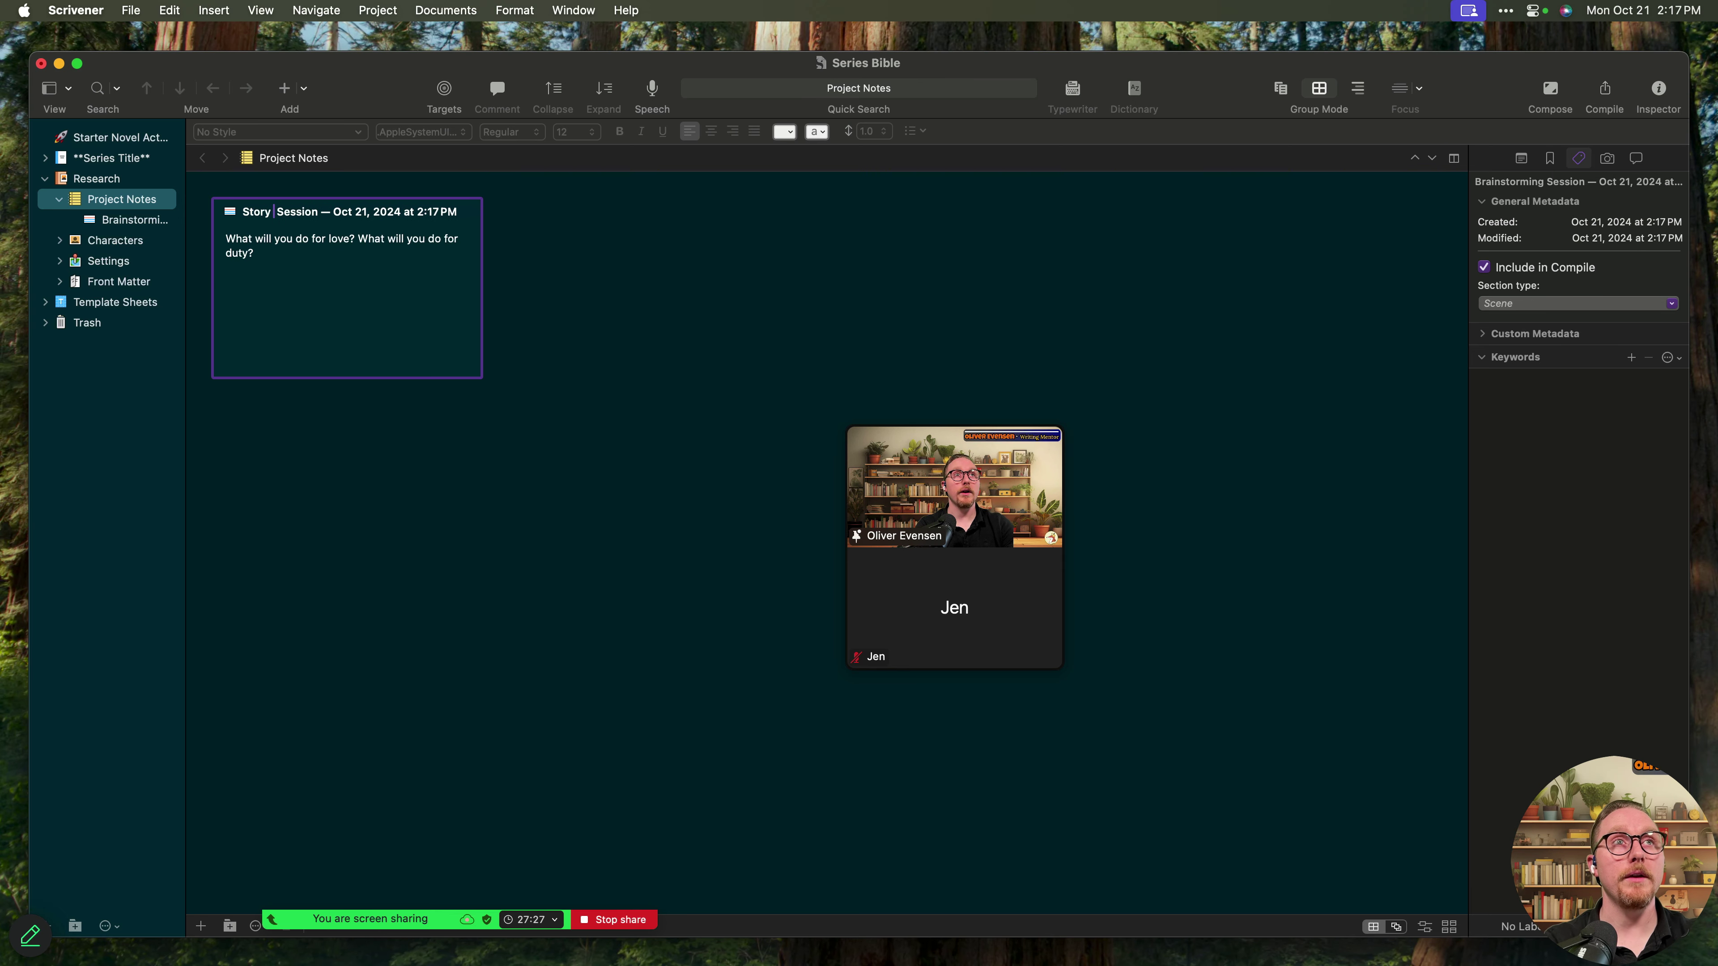
key("shift+Right")
key("shift+Right")
key("shift+Right")
key("shift+Right")
key("shift+Right")
key("shift+Right")
key("shift+Right")
key("shift+Right")
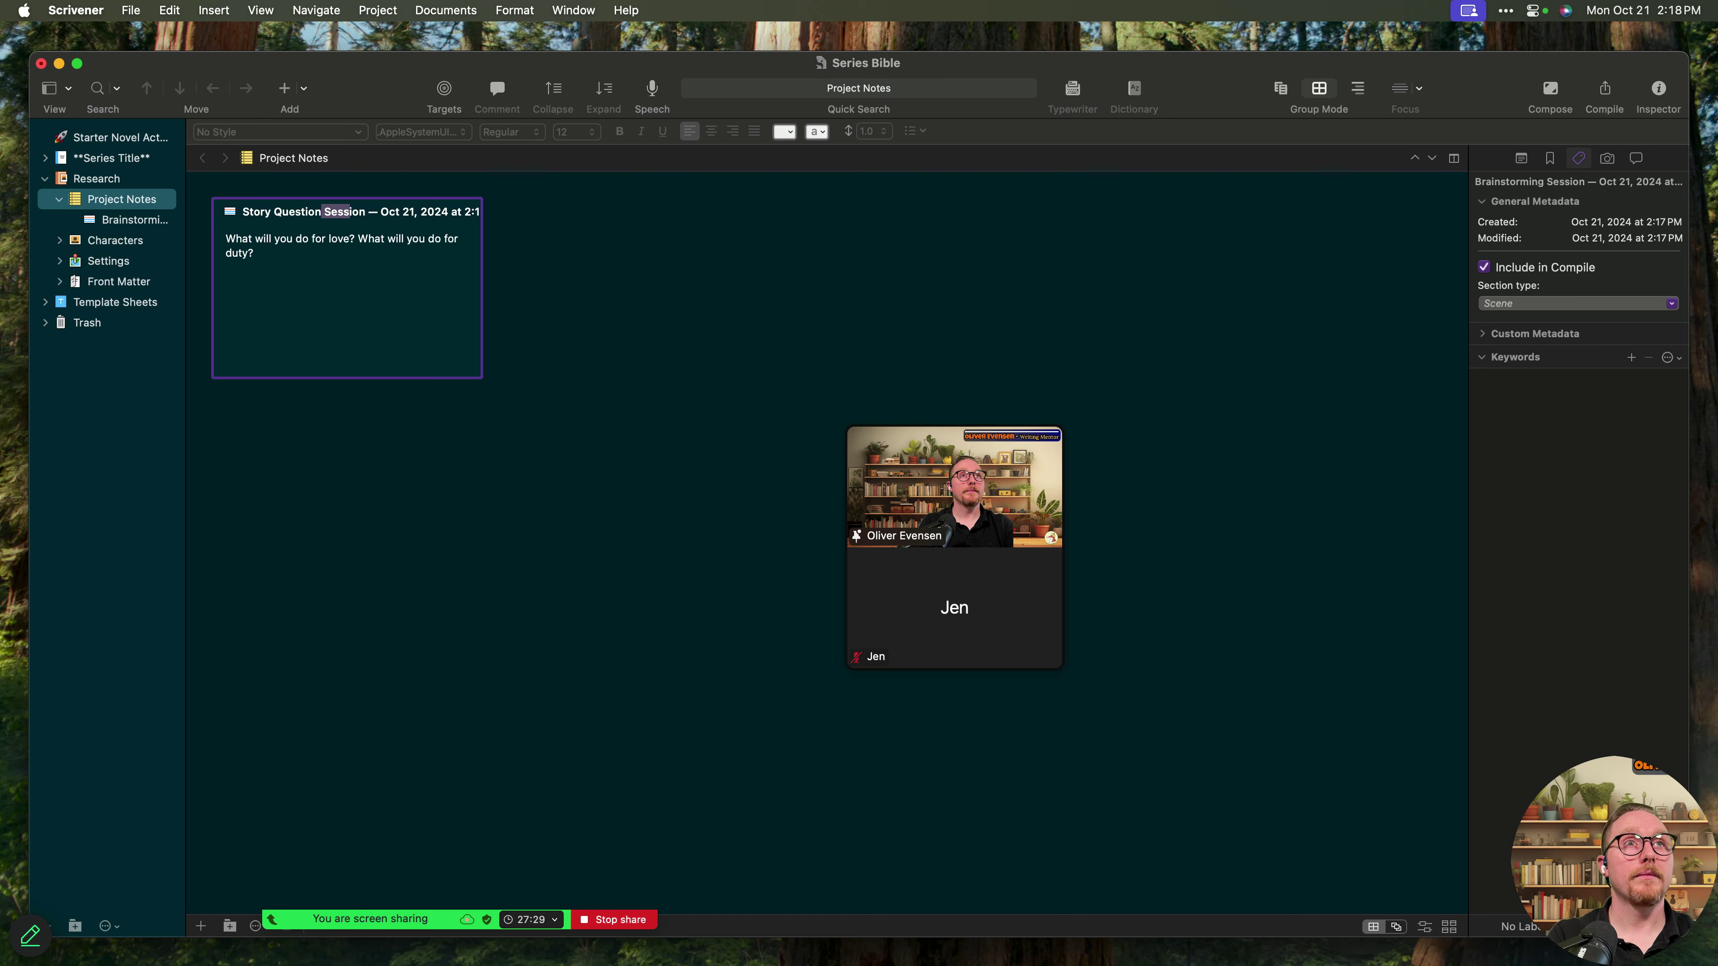
key("BackSpace")
key("BackSpace")
type("n")
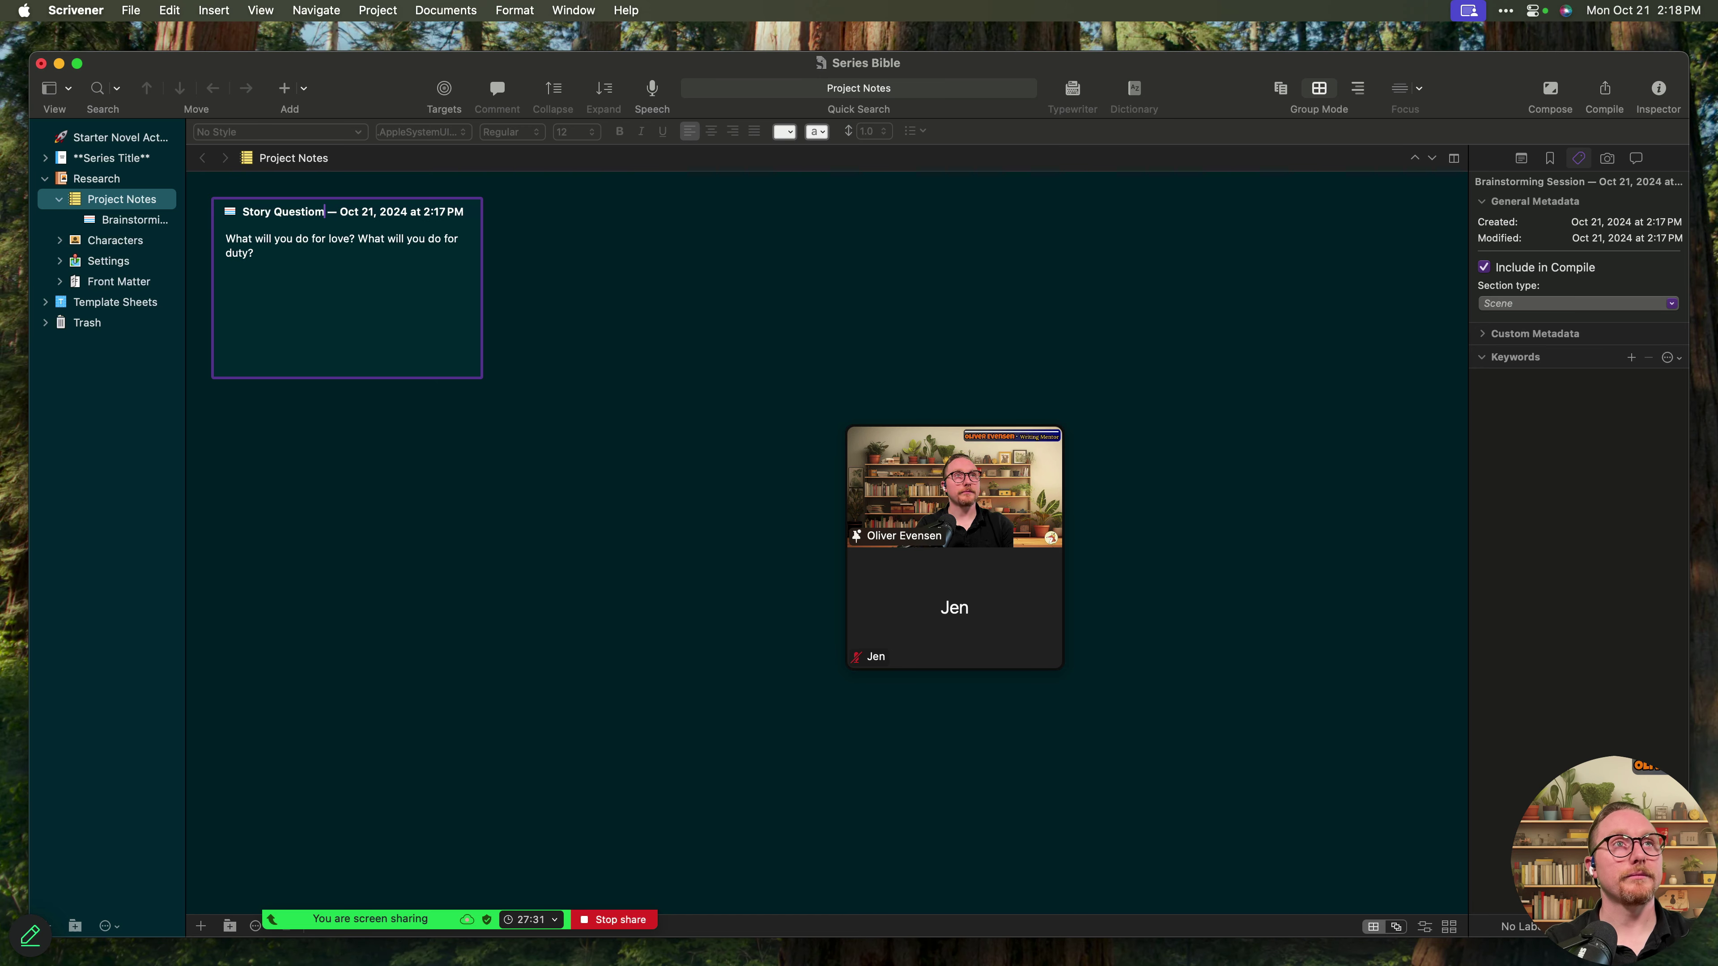
key("Tab")
left_click(718, 223)
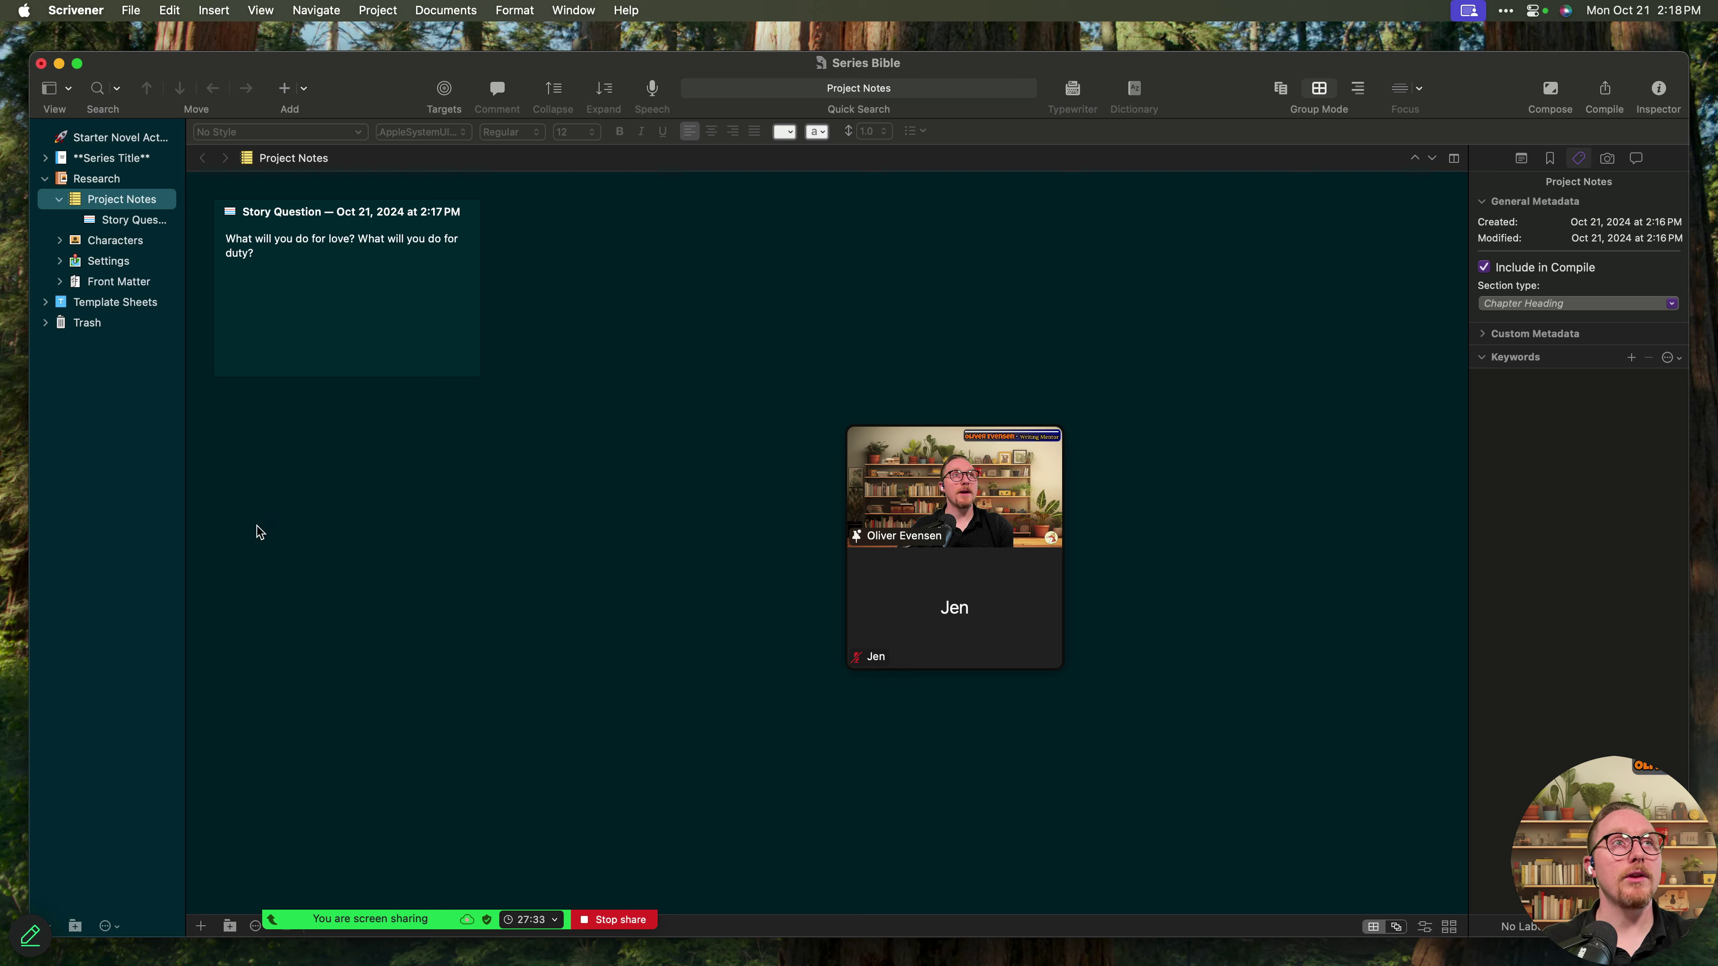
- Add a new card to Project Notes with the synopsis "How to disappear from the world?"
left_click(205, 929)
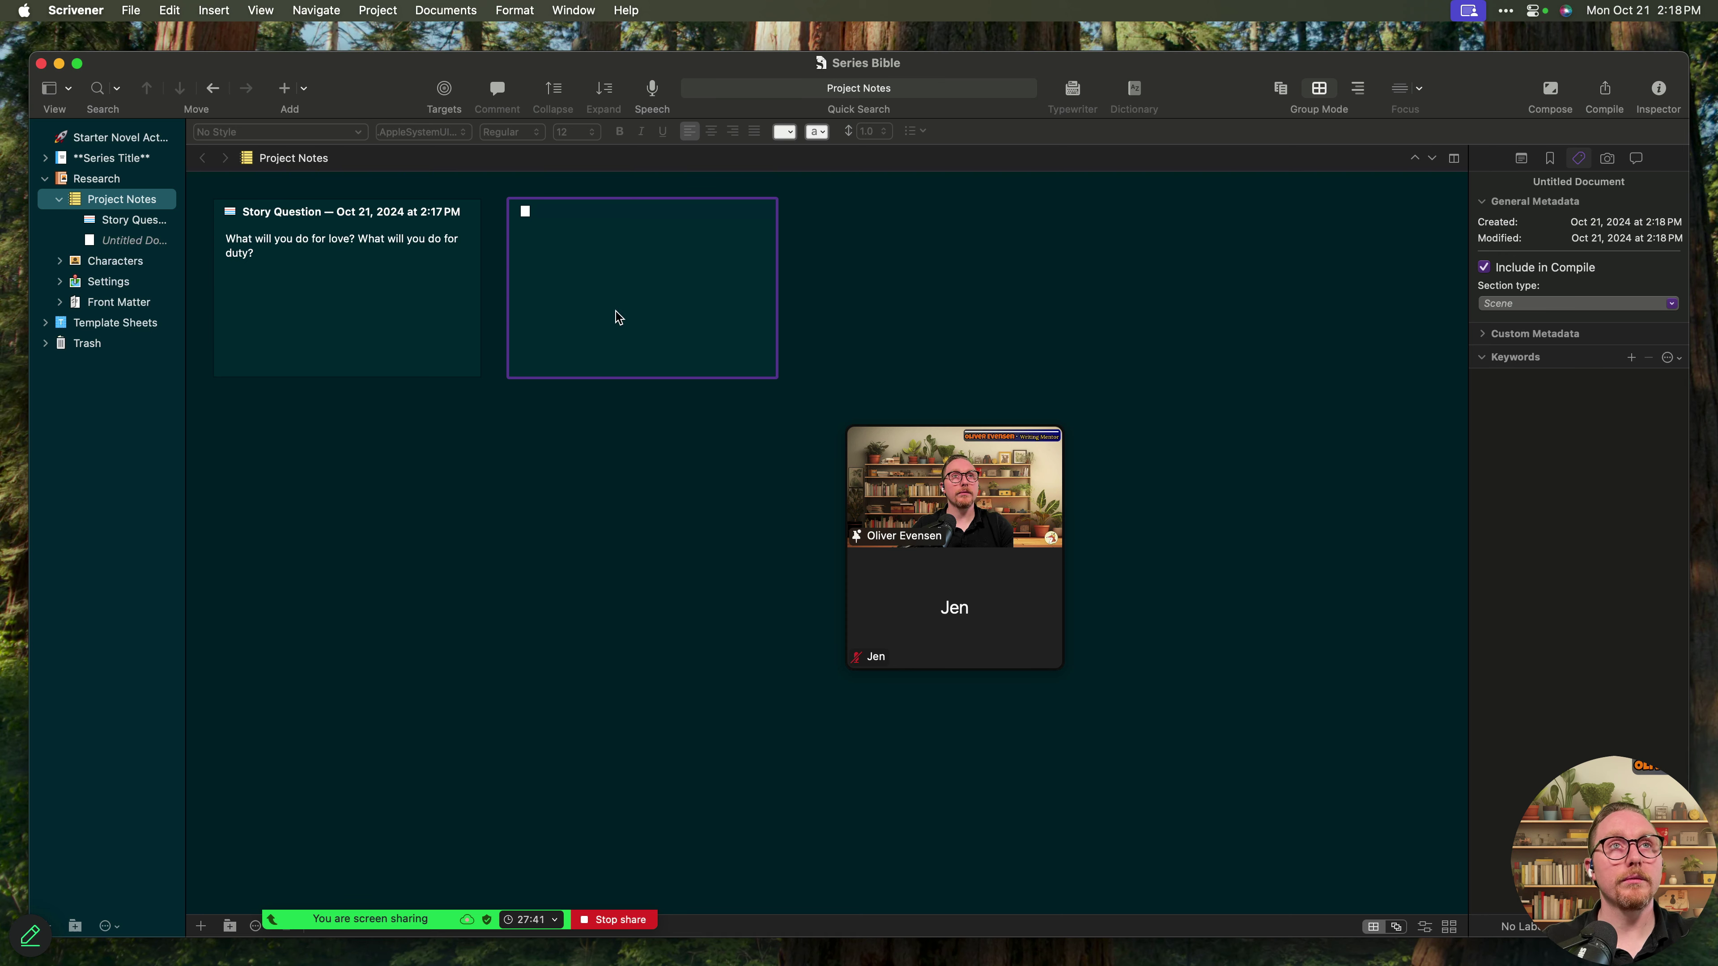
left_click(548, 280)
type("How to disappear from the world?")
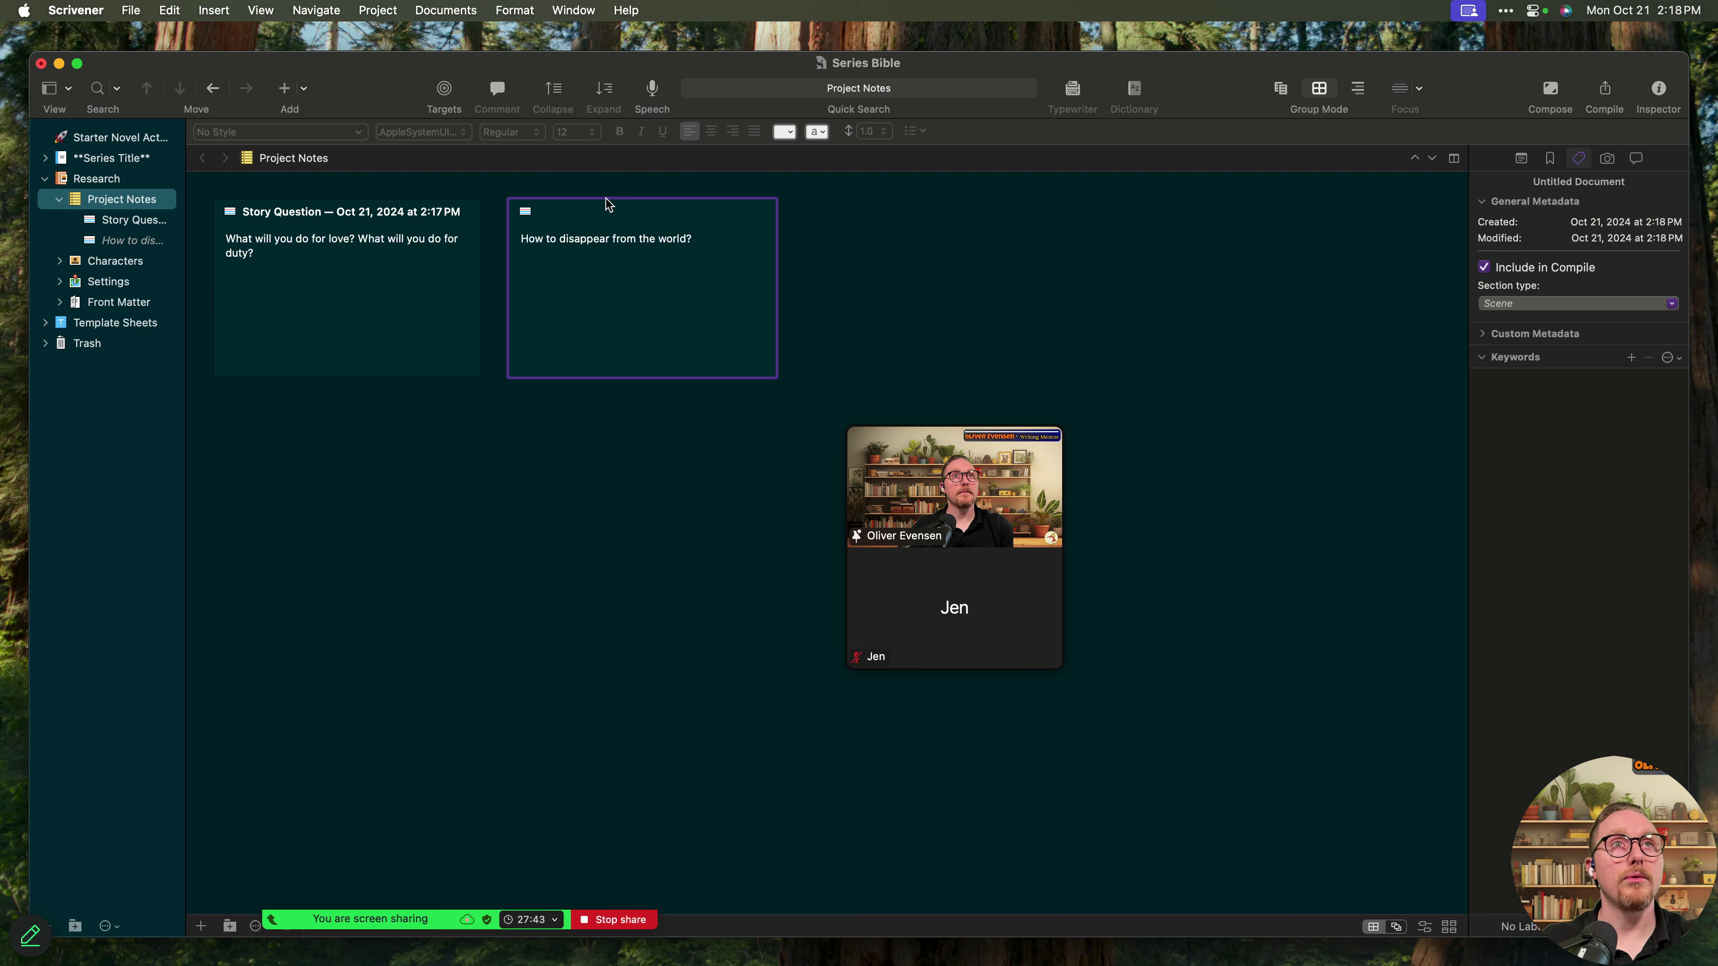
- Copy "Story Question" from the first card's title and paste it as the title of the new card
double_click(325, 214)
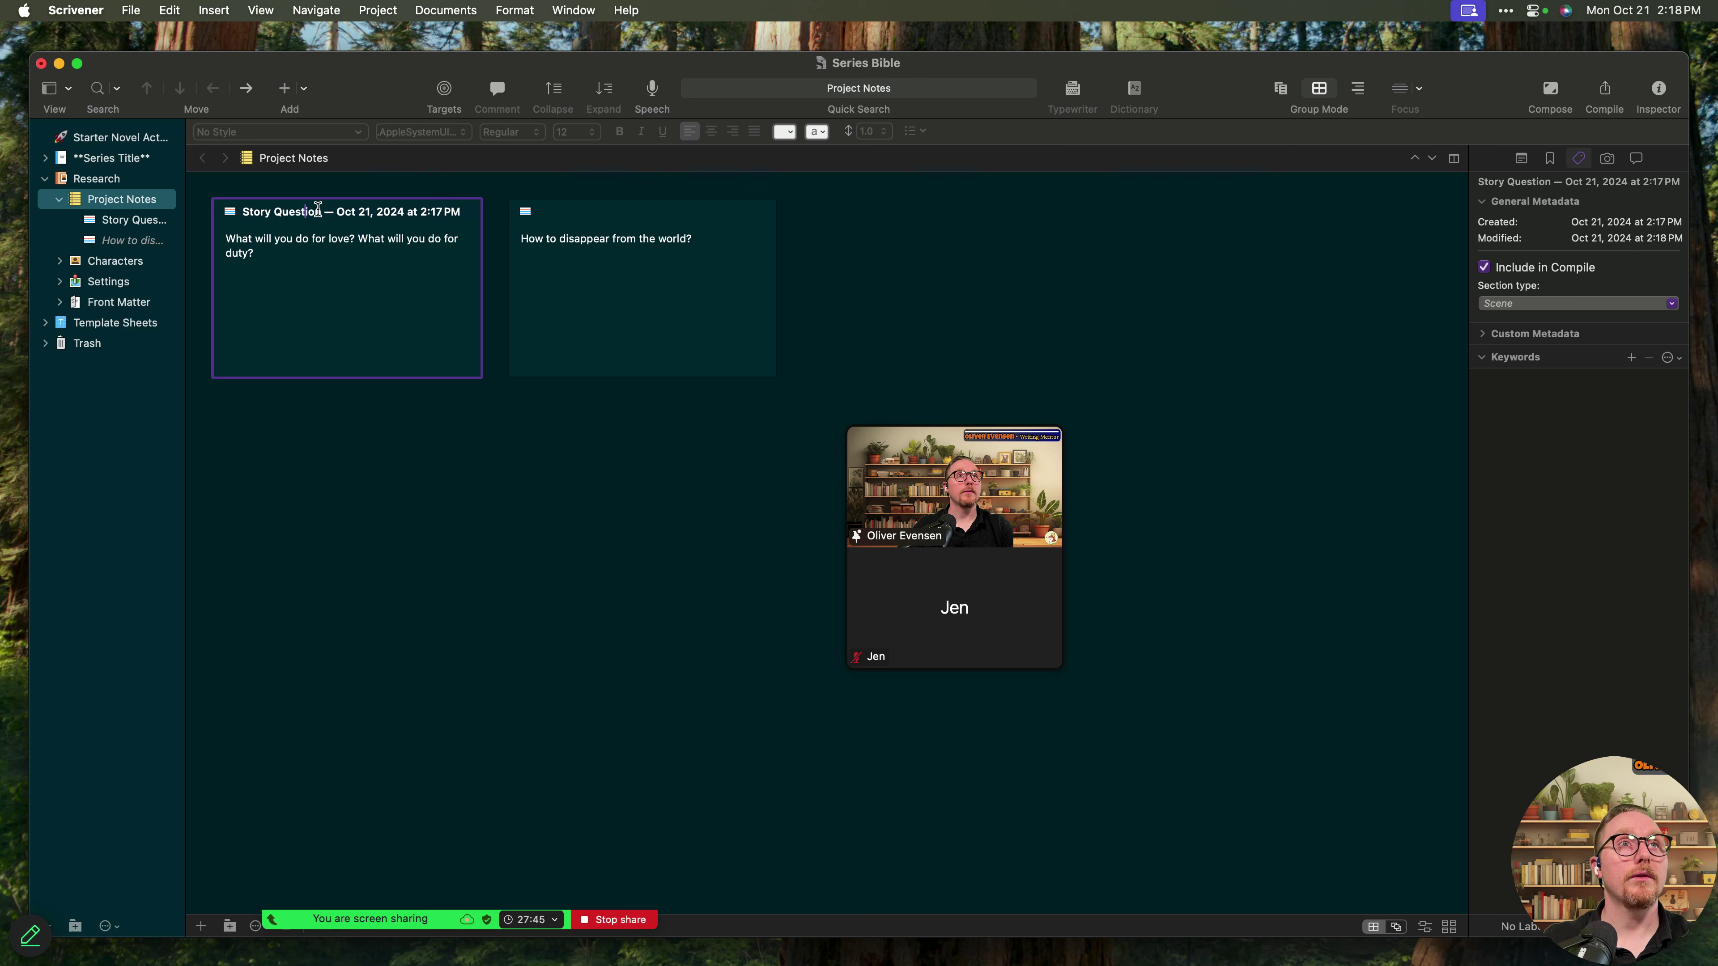
left_click_drag(325, 214, 180, 213)
key("super+c")
left_click(571, 212)
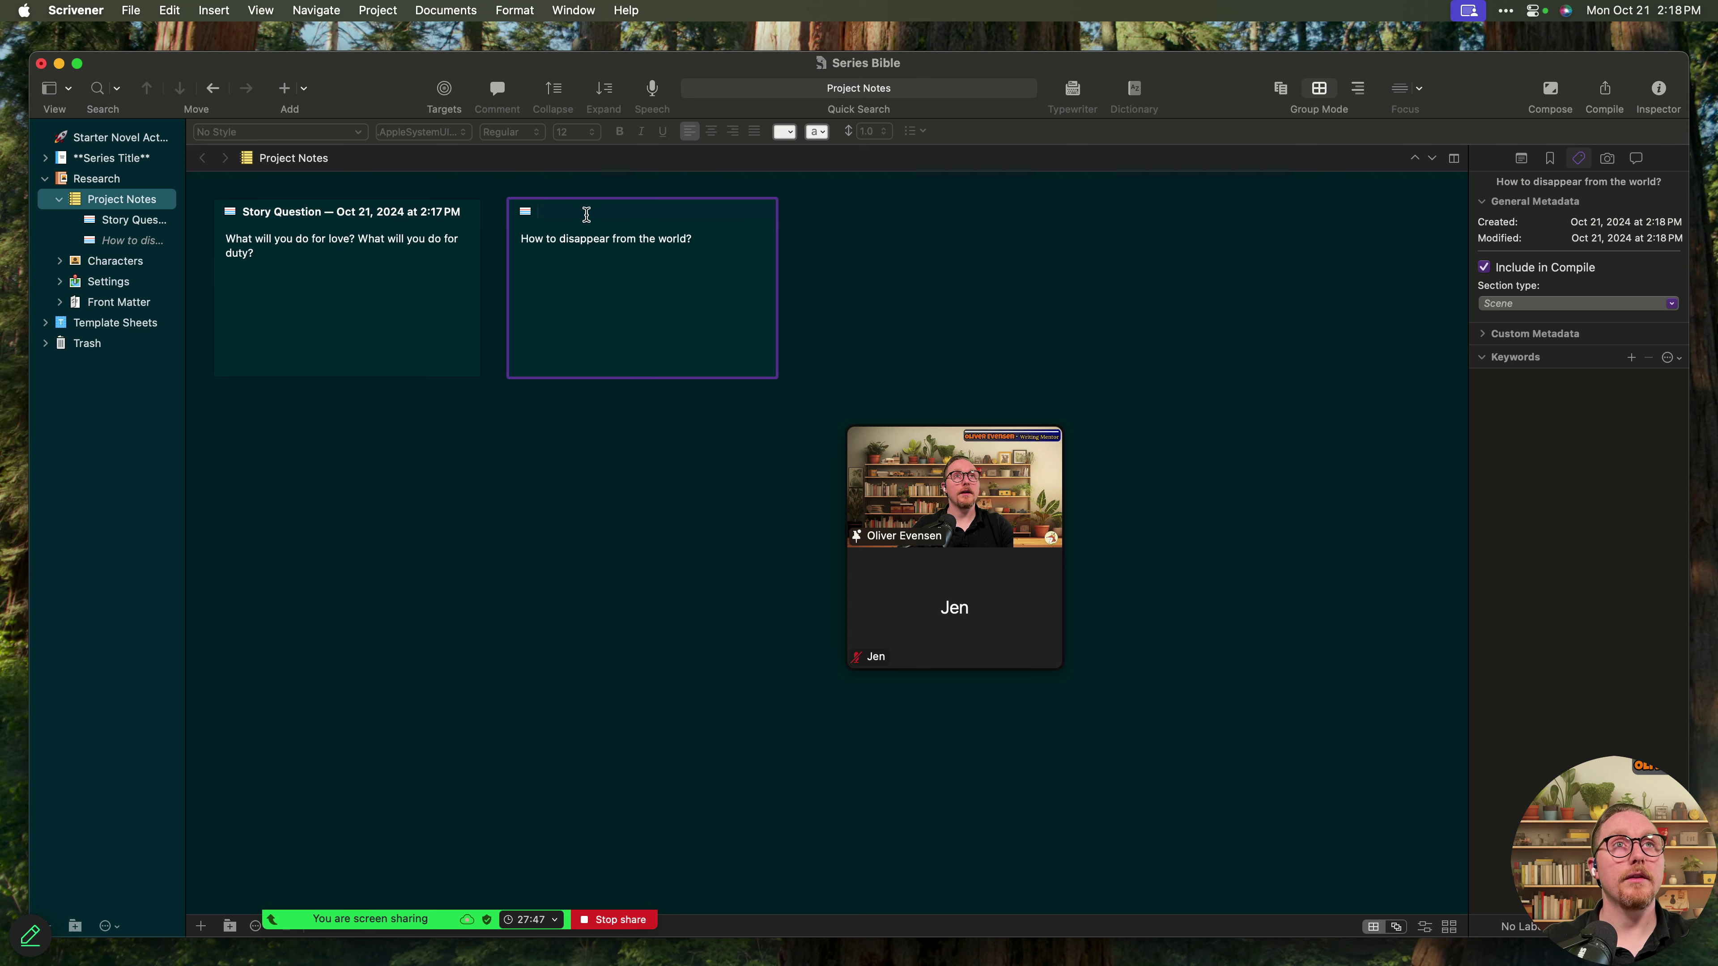
key("super+v")
left_click(866, 281)
left_click(637, 322)
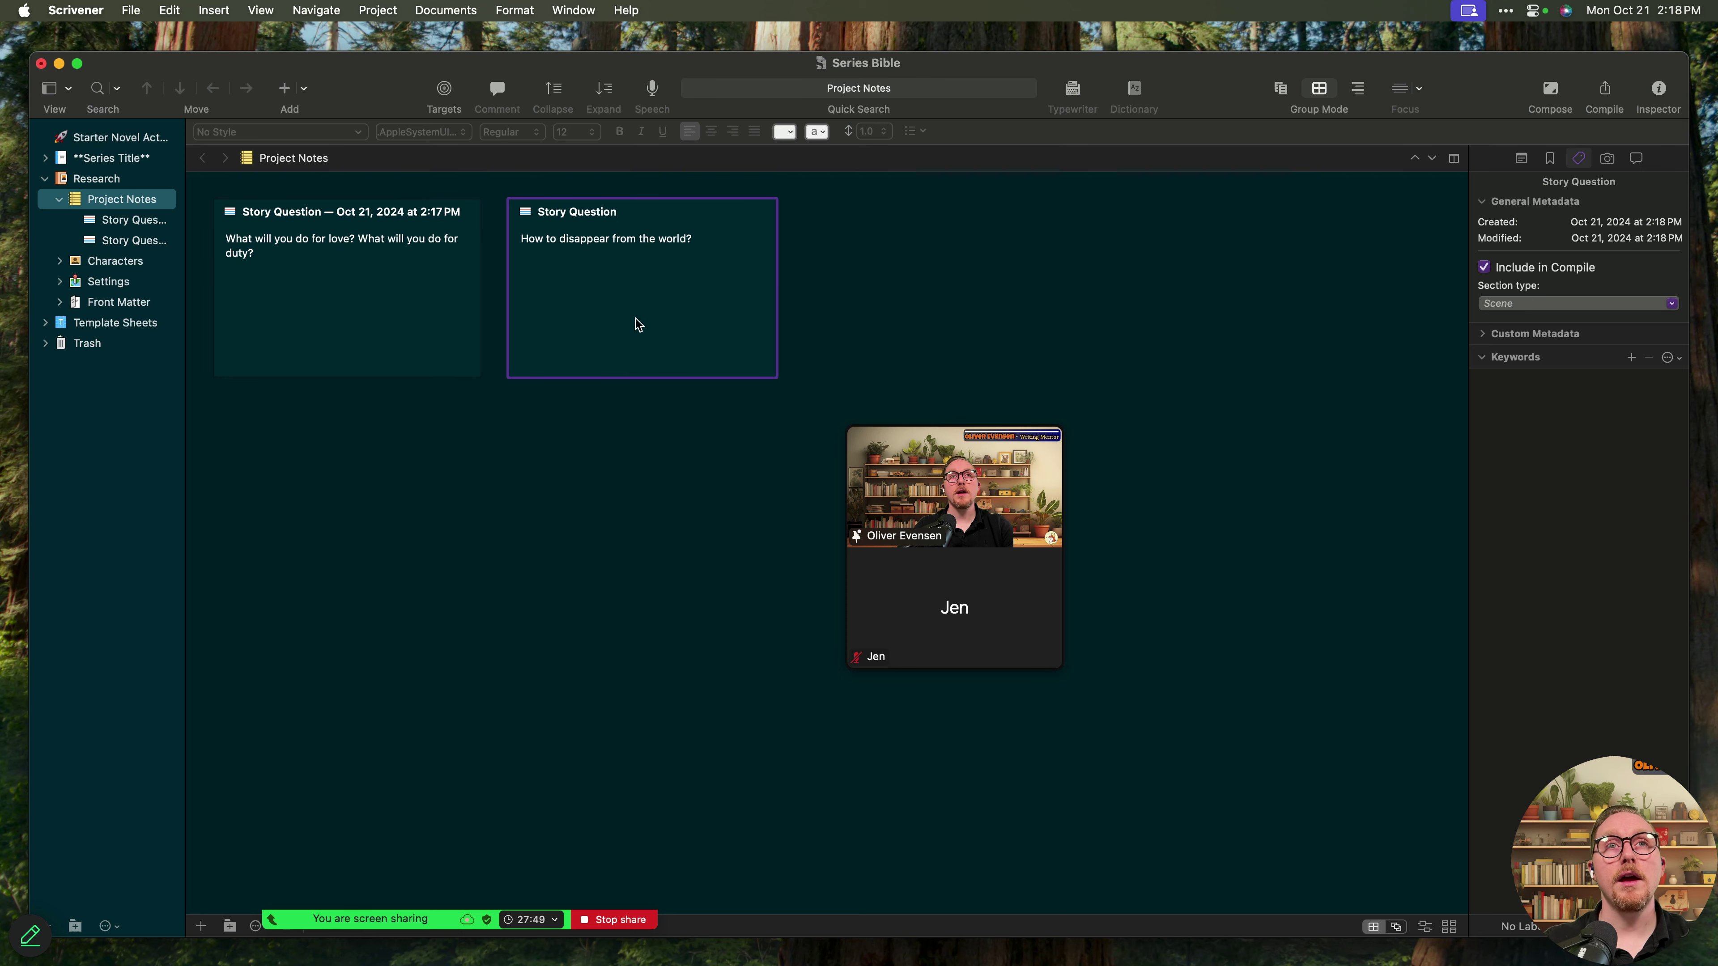
- Duplicate the dated Story Question card and select the "-1" suffix in the copy's title
right_click(620, 312)
left_click(389, 290)
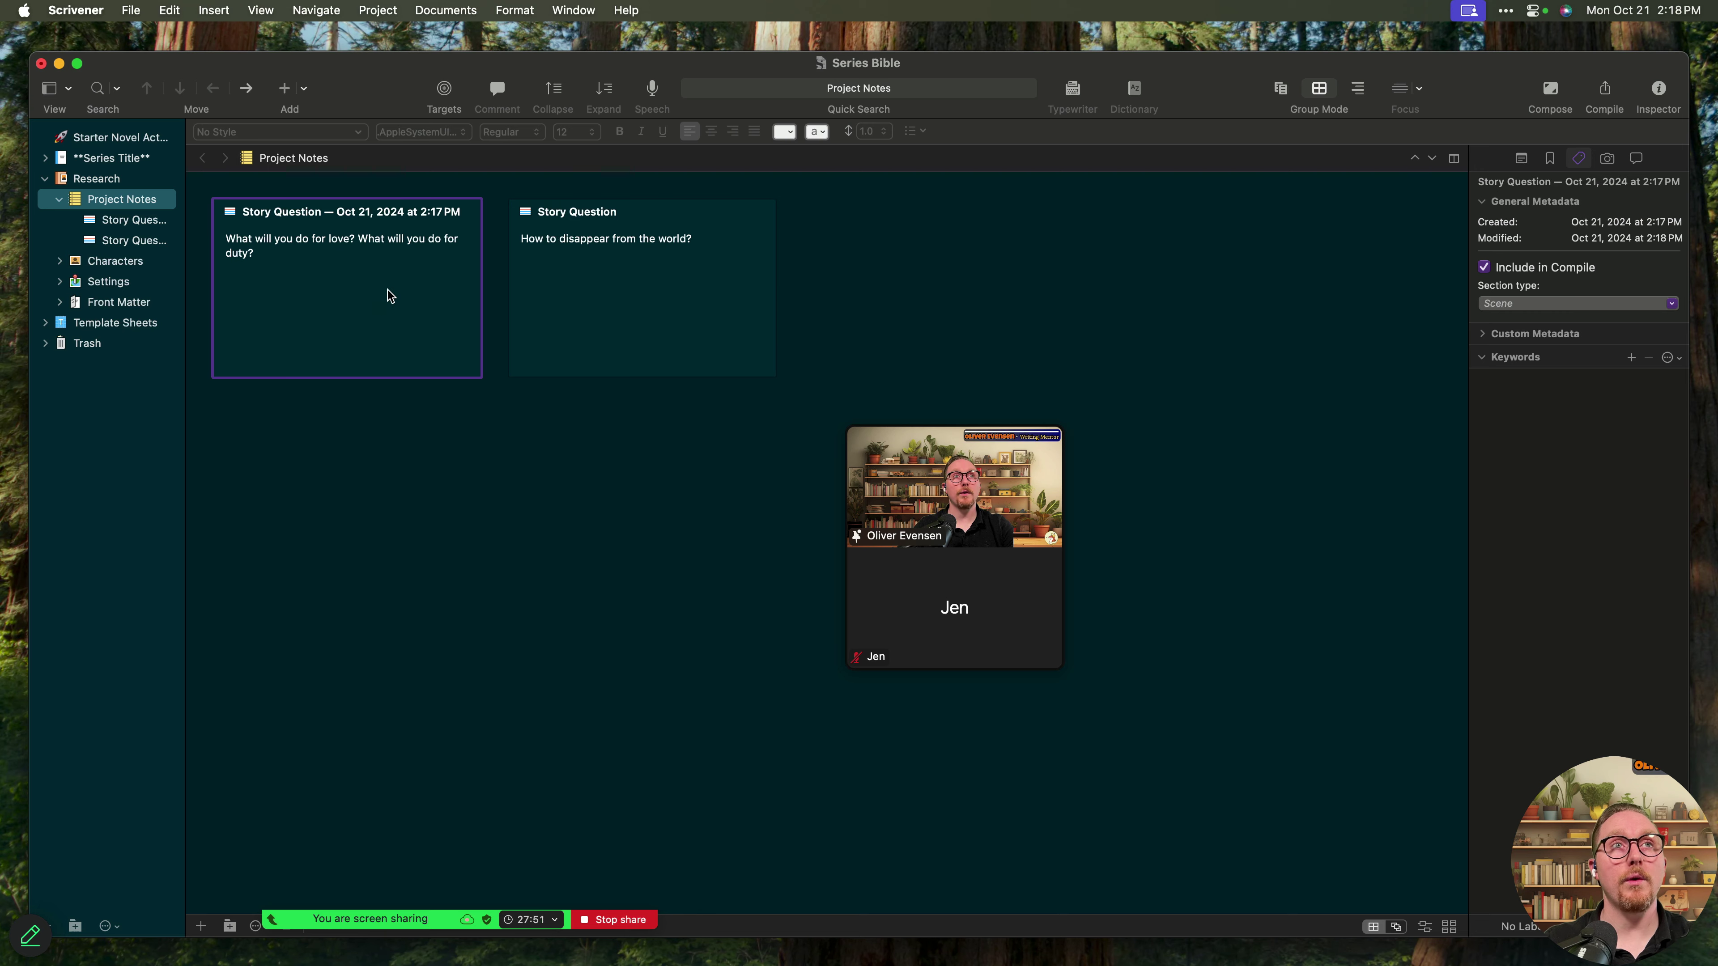
right_click(388, 290)
left_click(424, 322)
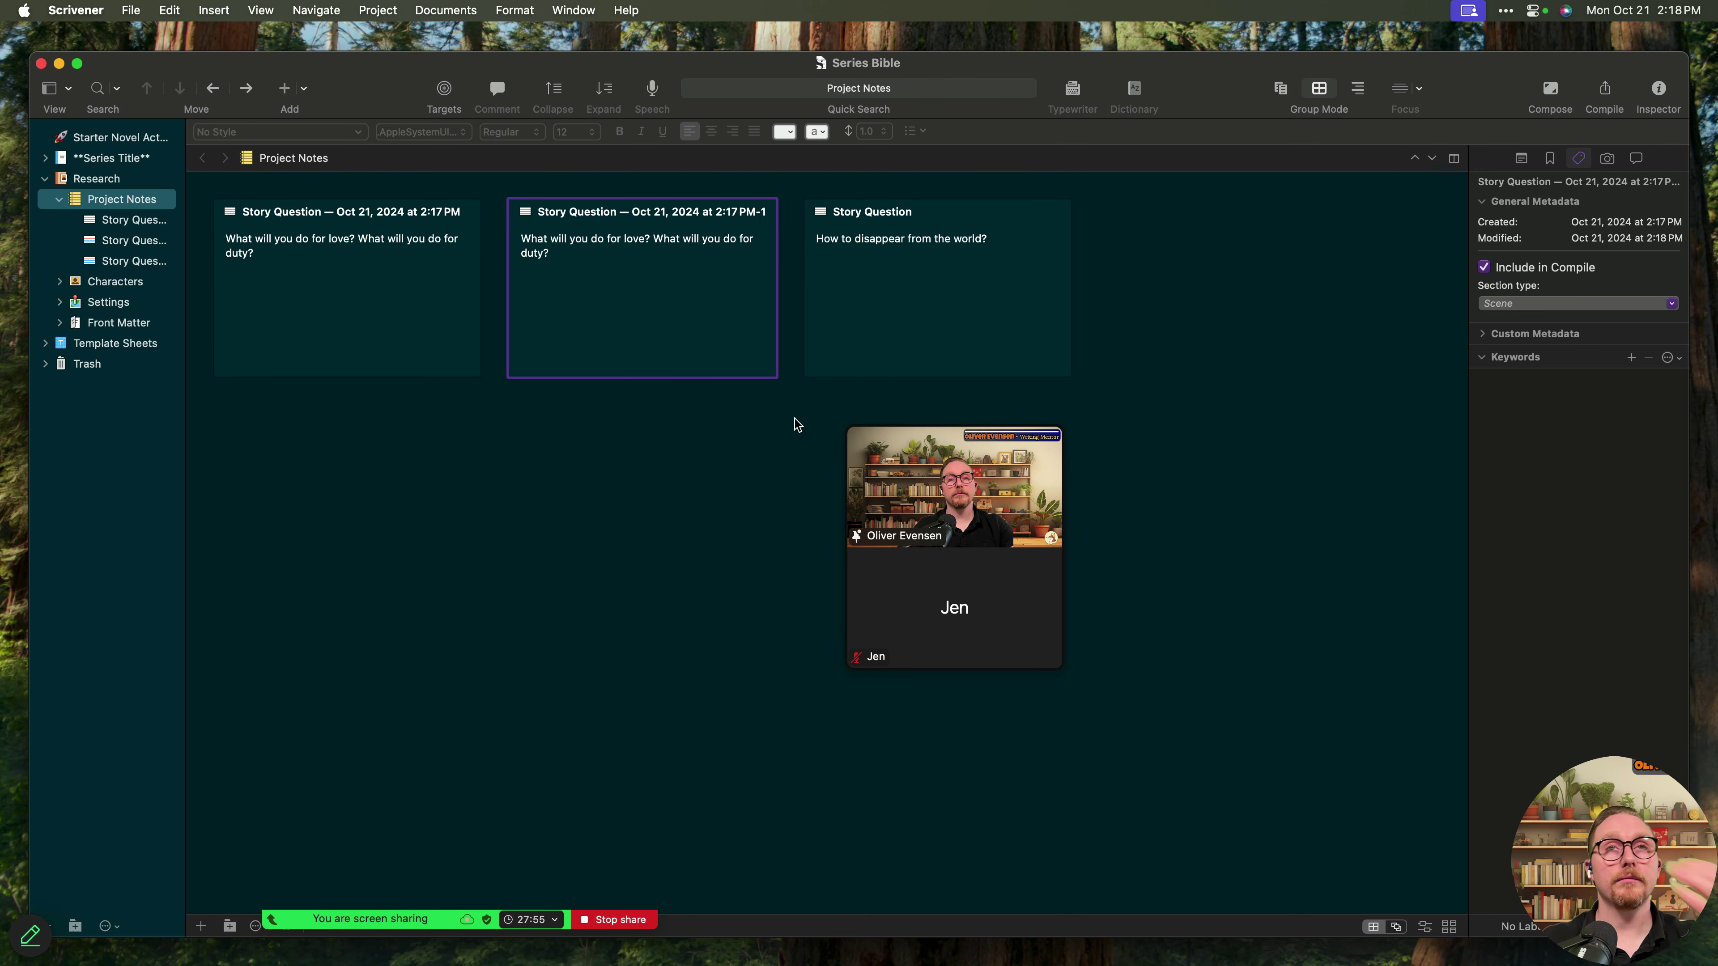
left_click(749, 213)
left_click_drag(752, 213, 788, 214)
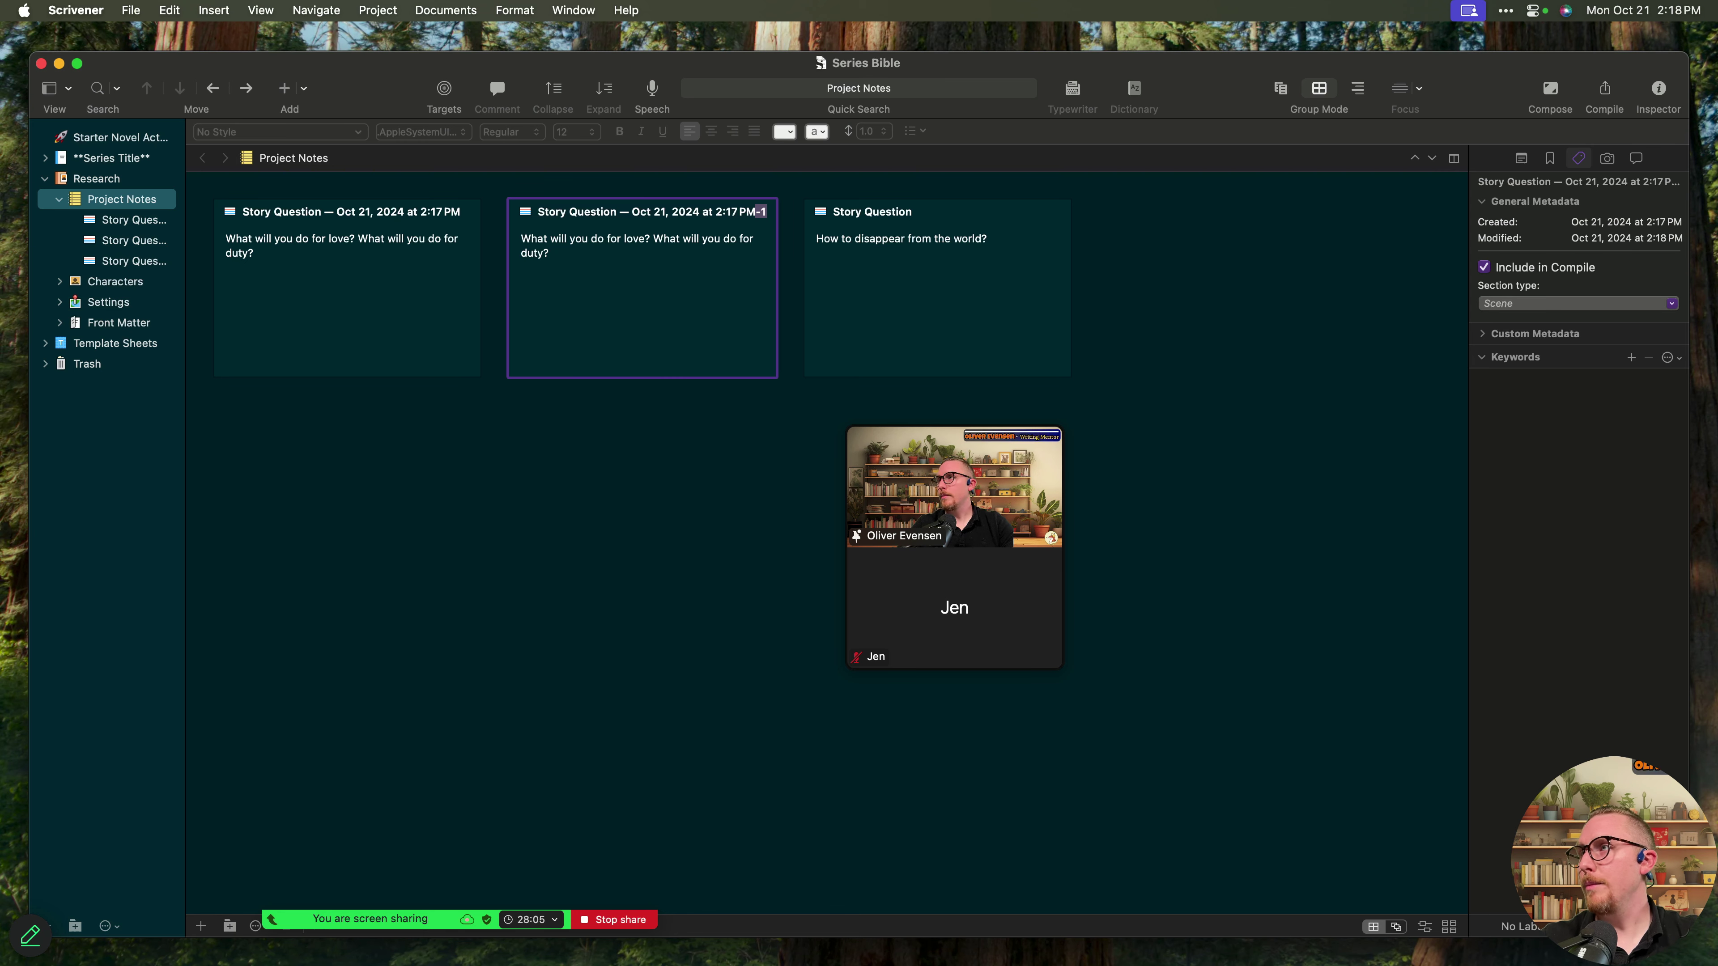
left_click(1235, 322)
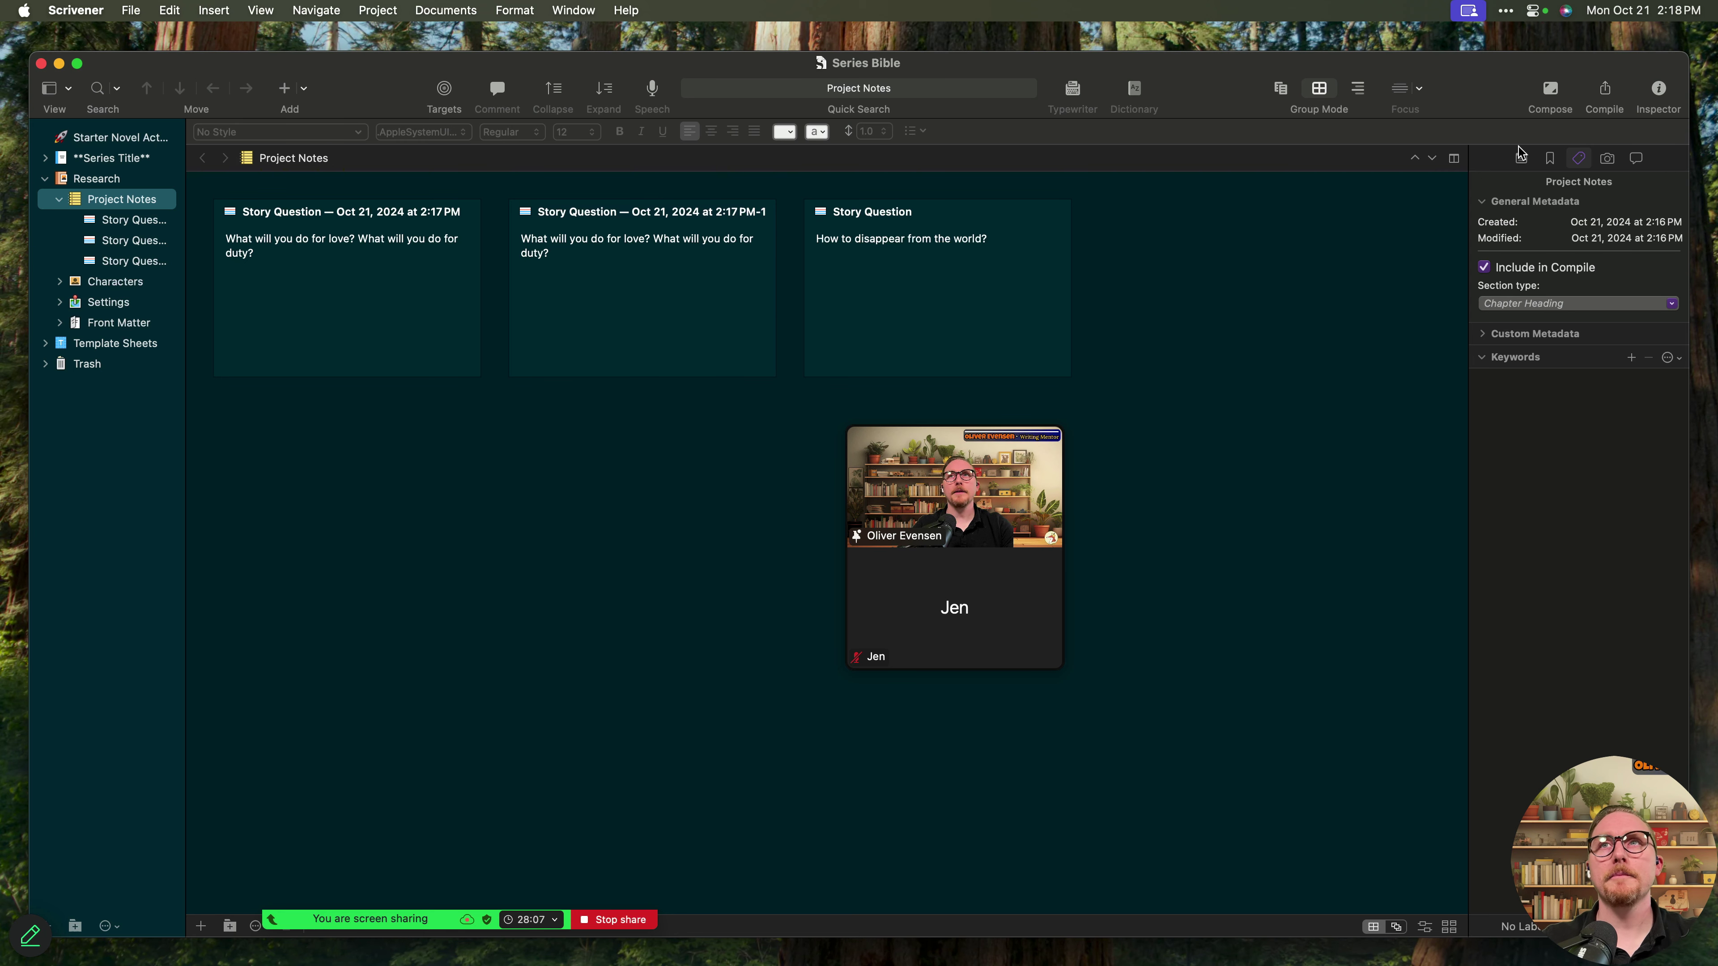
- Add another card to Project Notes with the synopsis "What is love? Baby, don't hurt me."
left_click(202, 926)
left_click(1219, 306)
type("What is love? Baby, don’t hurt me.")
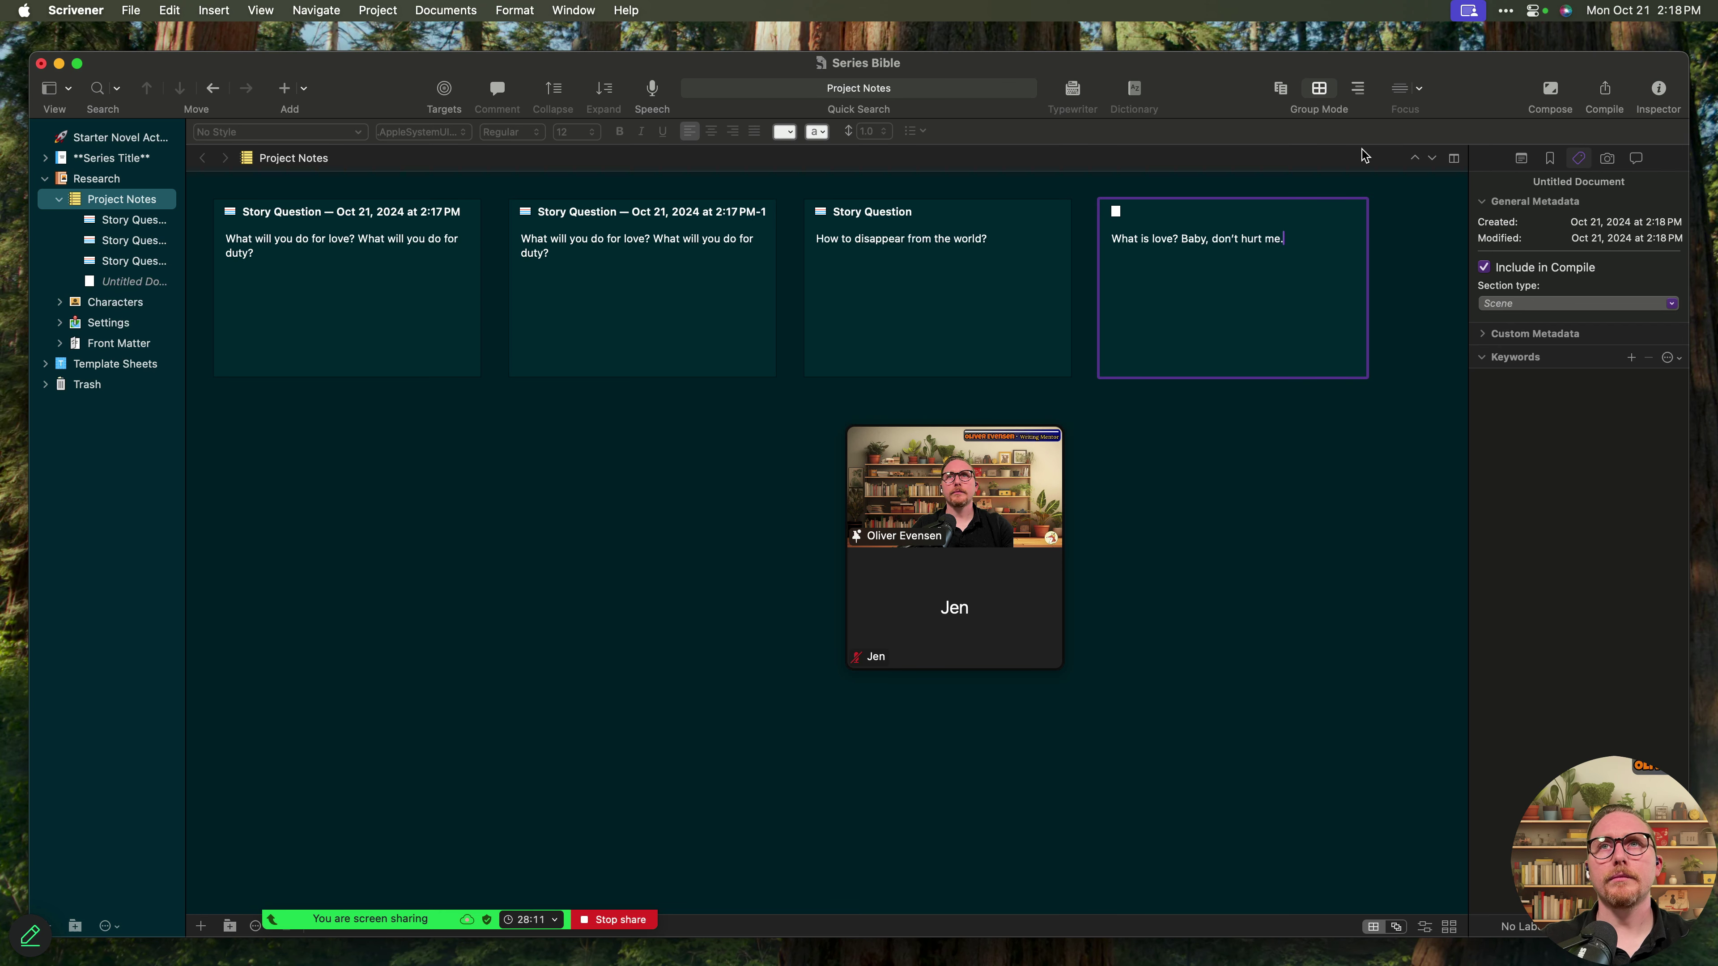
- Title the "What is love?" card "Story Question"
left_click(1197, 213)
type("STor")
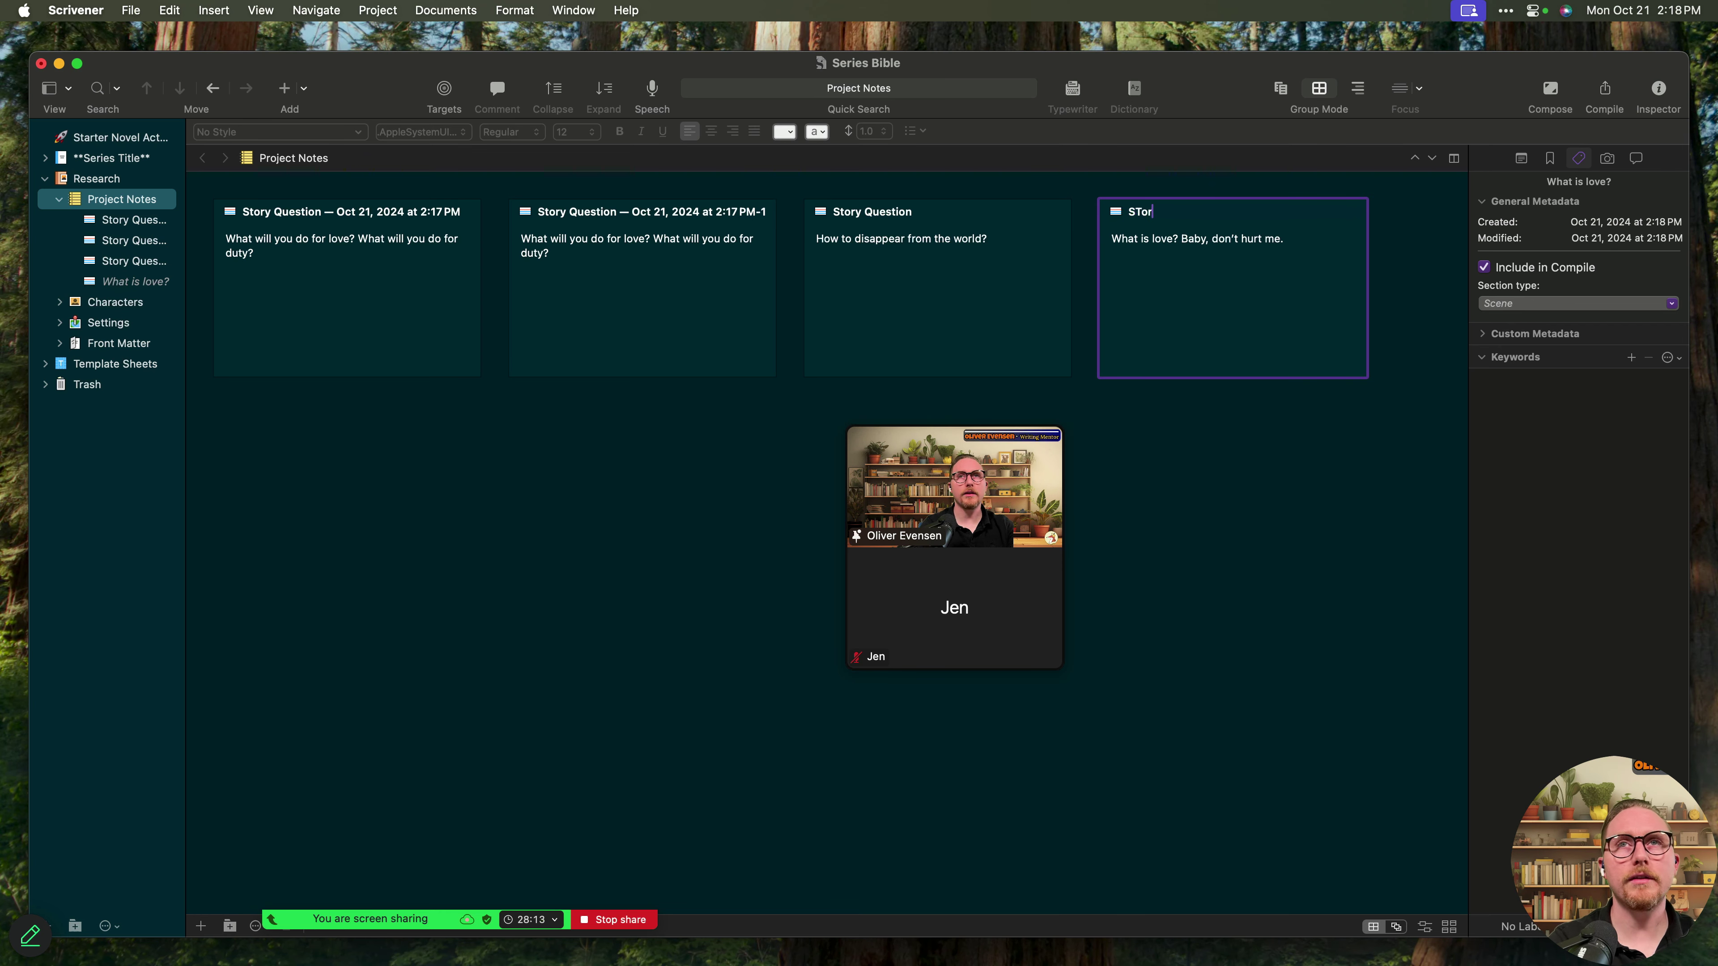
type("topry")
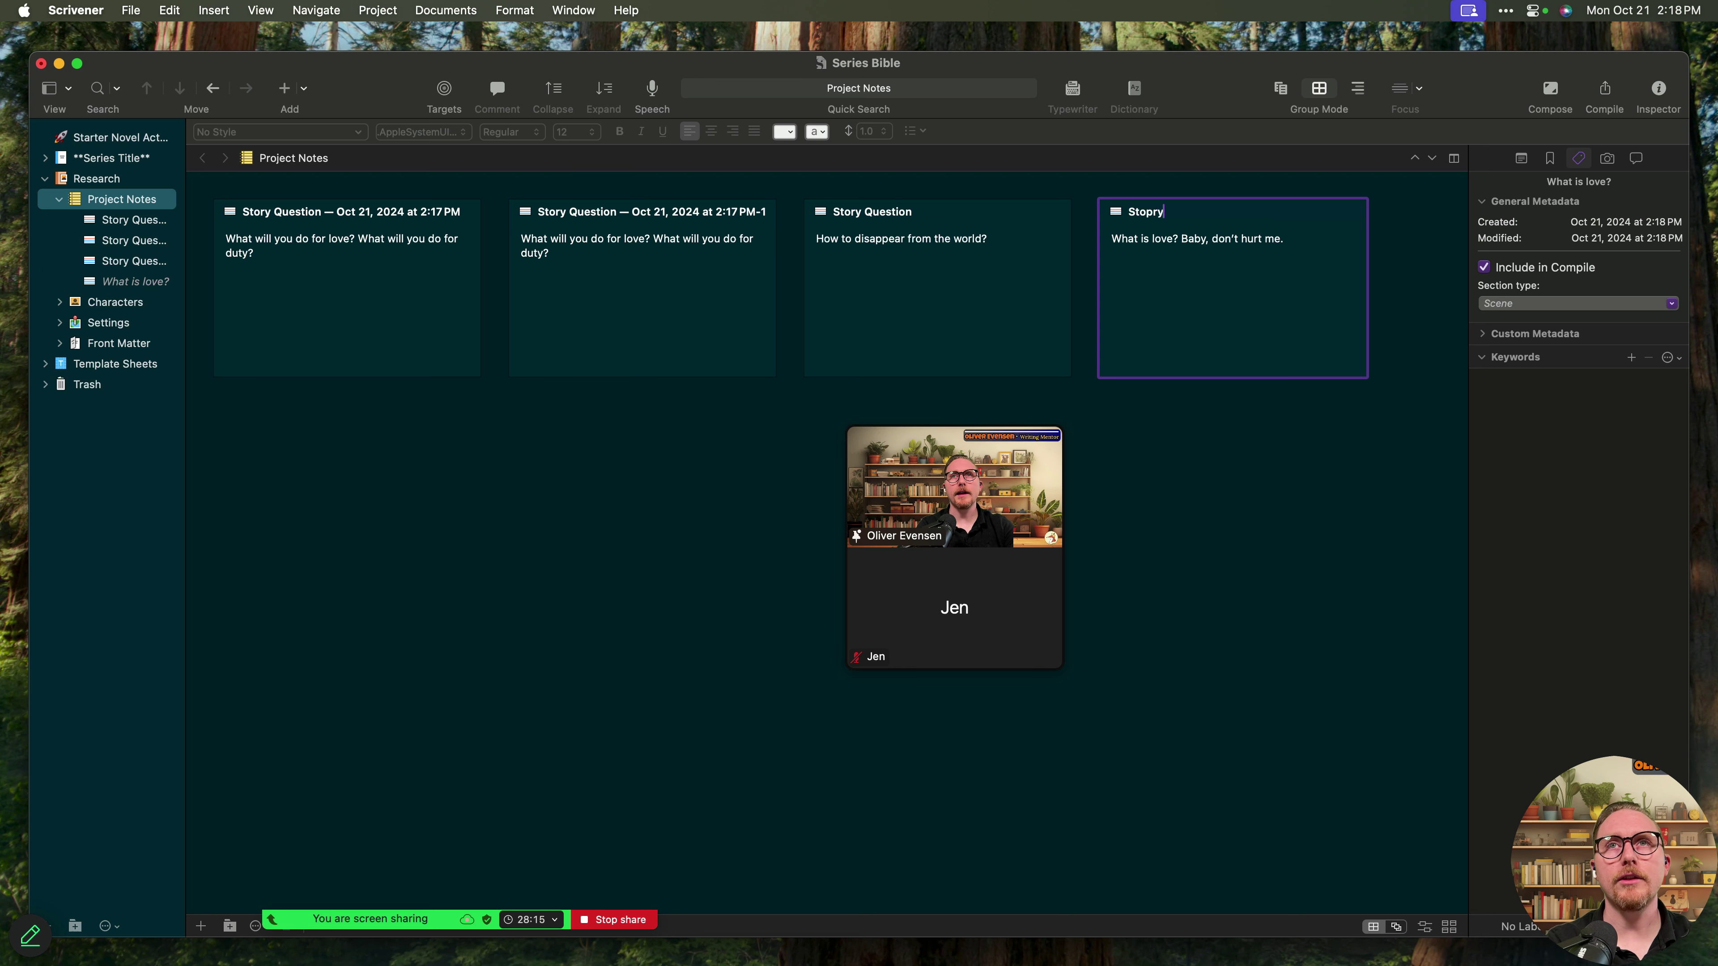
key("BackSpace")
key("BackSpace")
key("BackSpace")
type("ry Question")
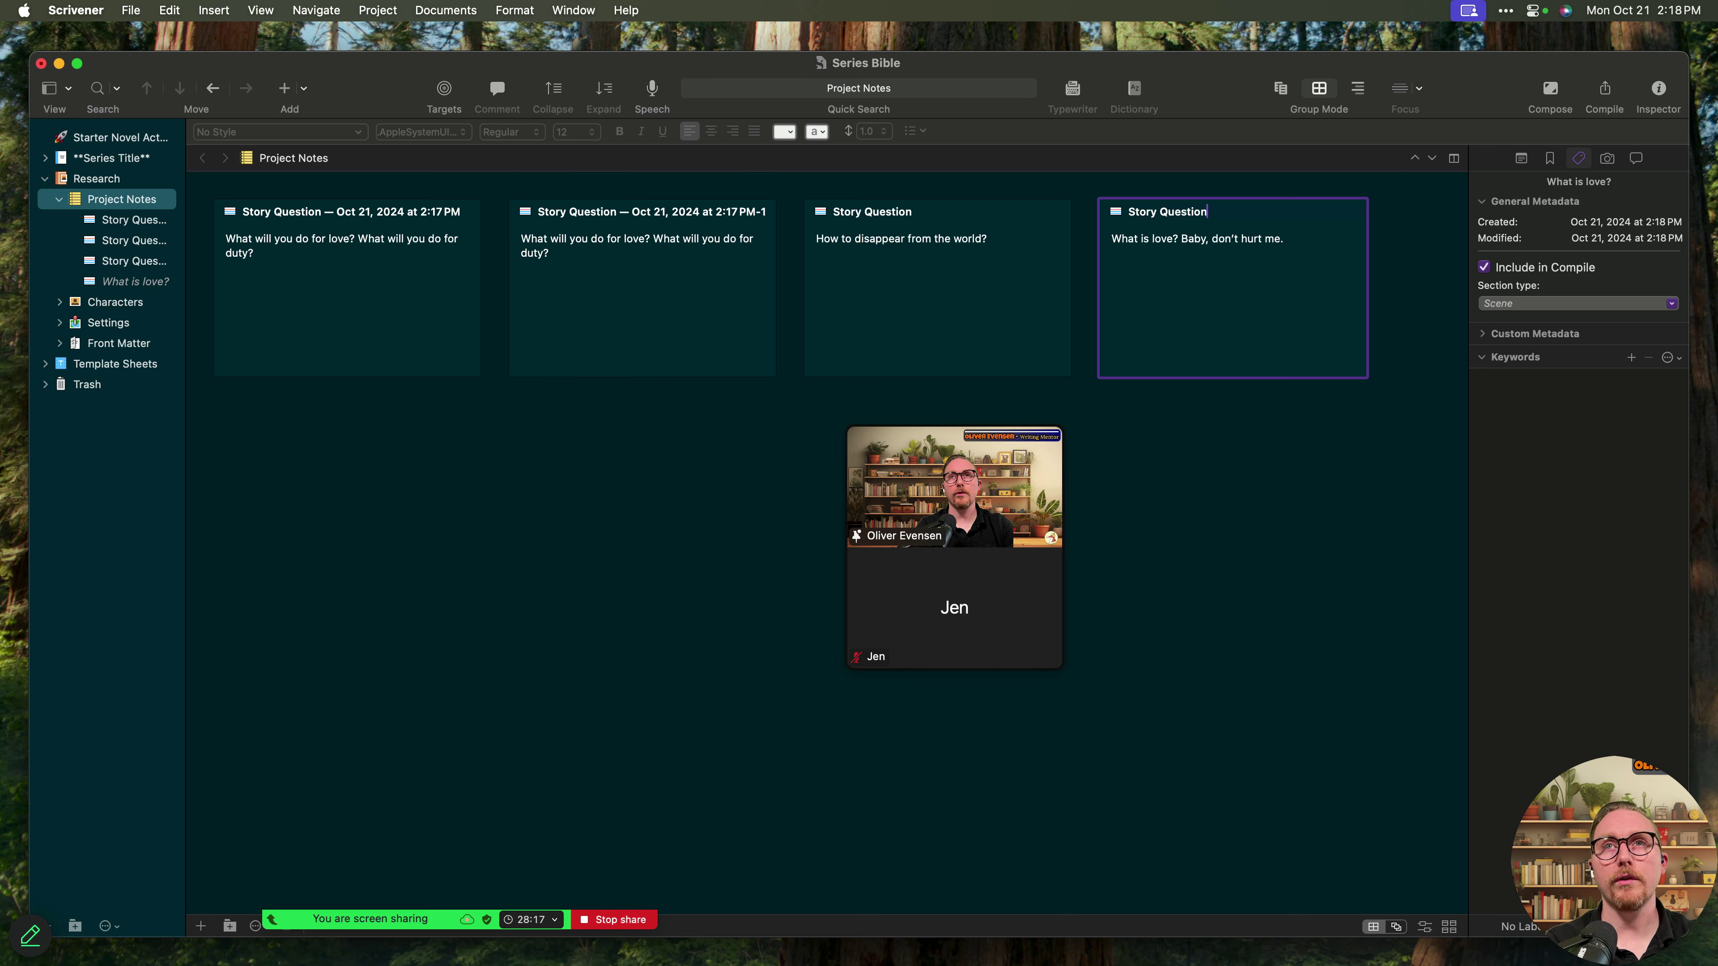
key("Tab")
left_click(384, 586)
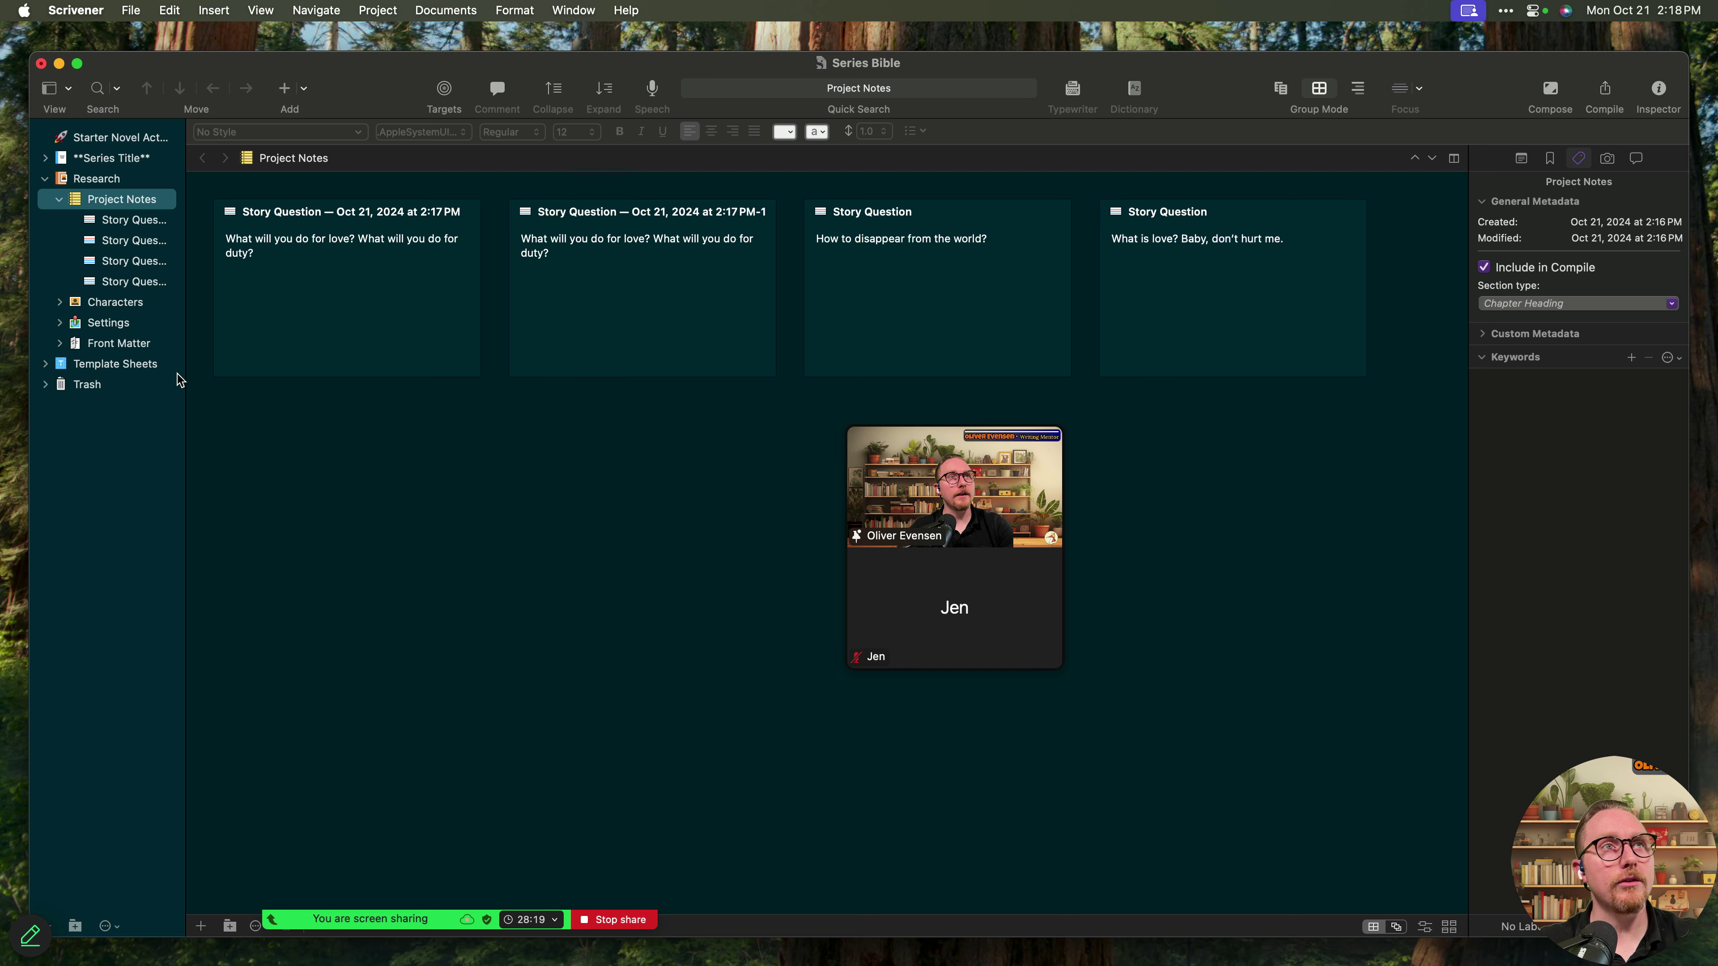
- Widen the binder to fit the full document titles and view each of the four Story Question documents in turn
left_click_drag(181, 376, 382, 389)
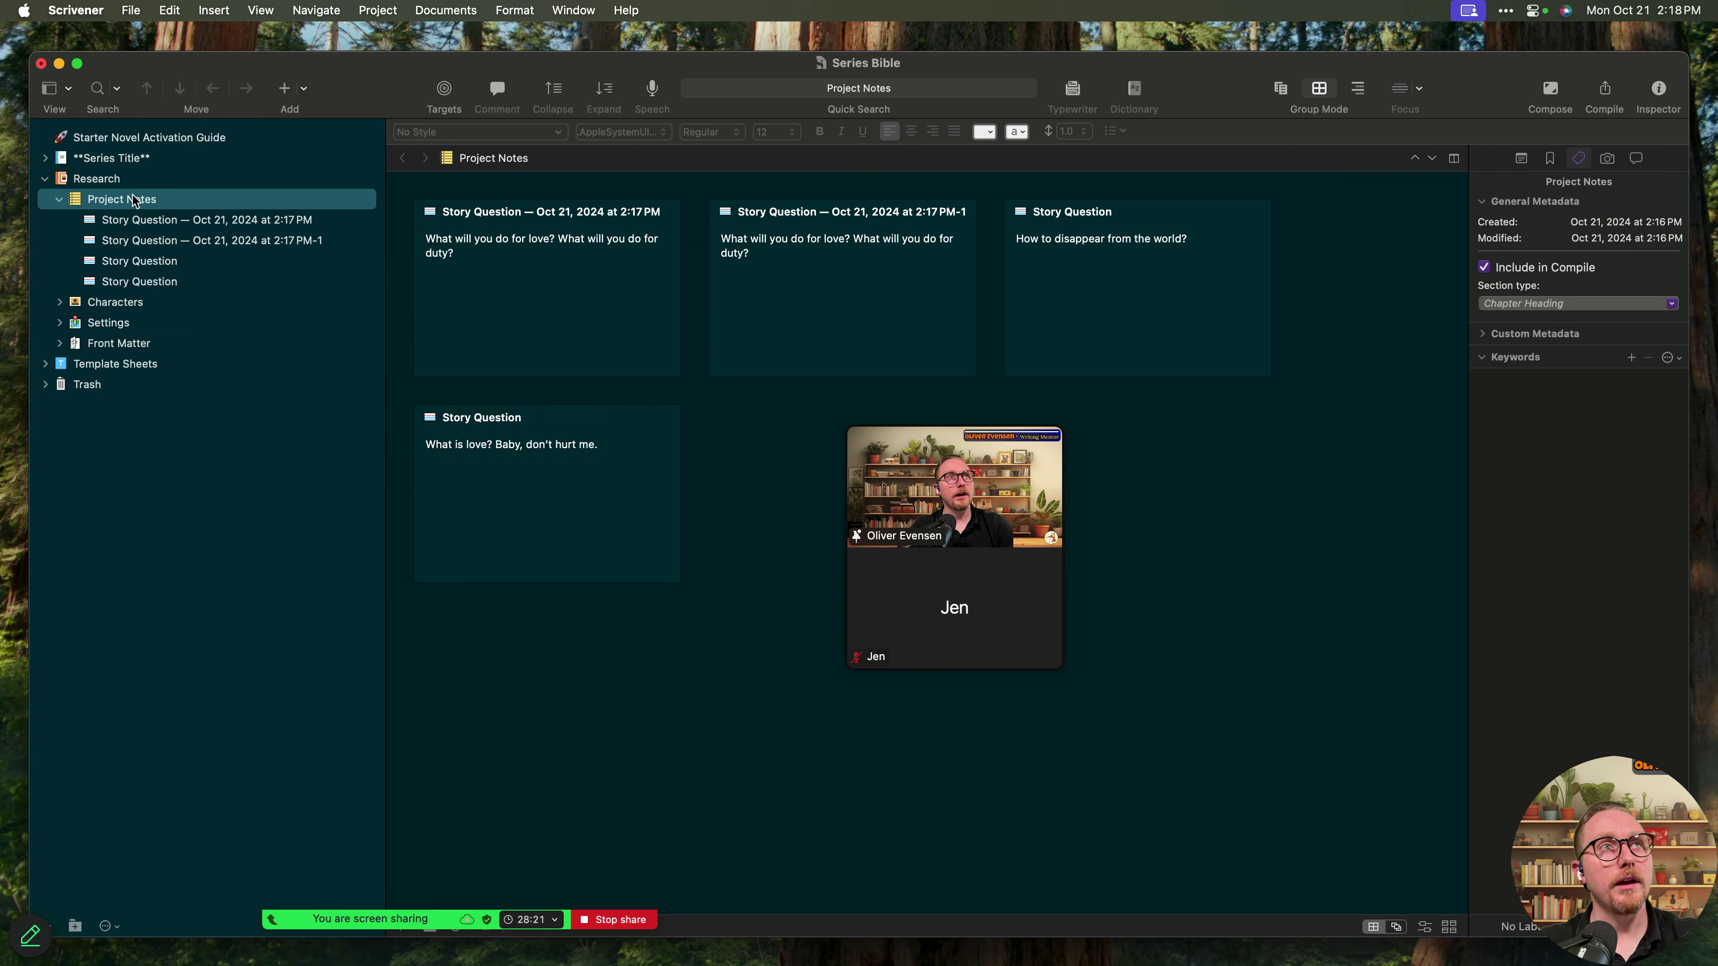
left_click(167, 225)
left_click(172, 245)
left_click(174, 262)
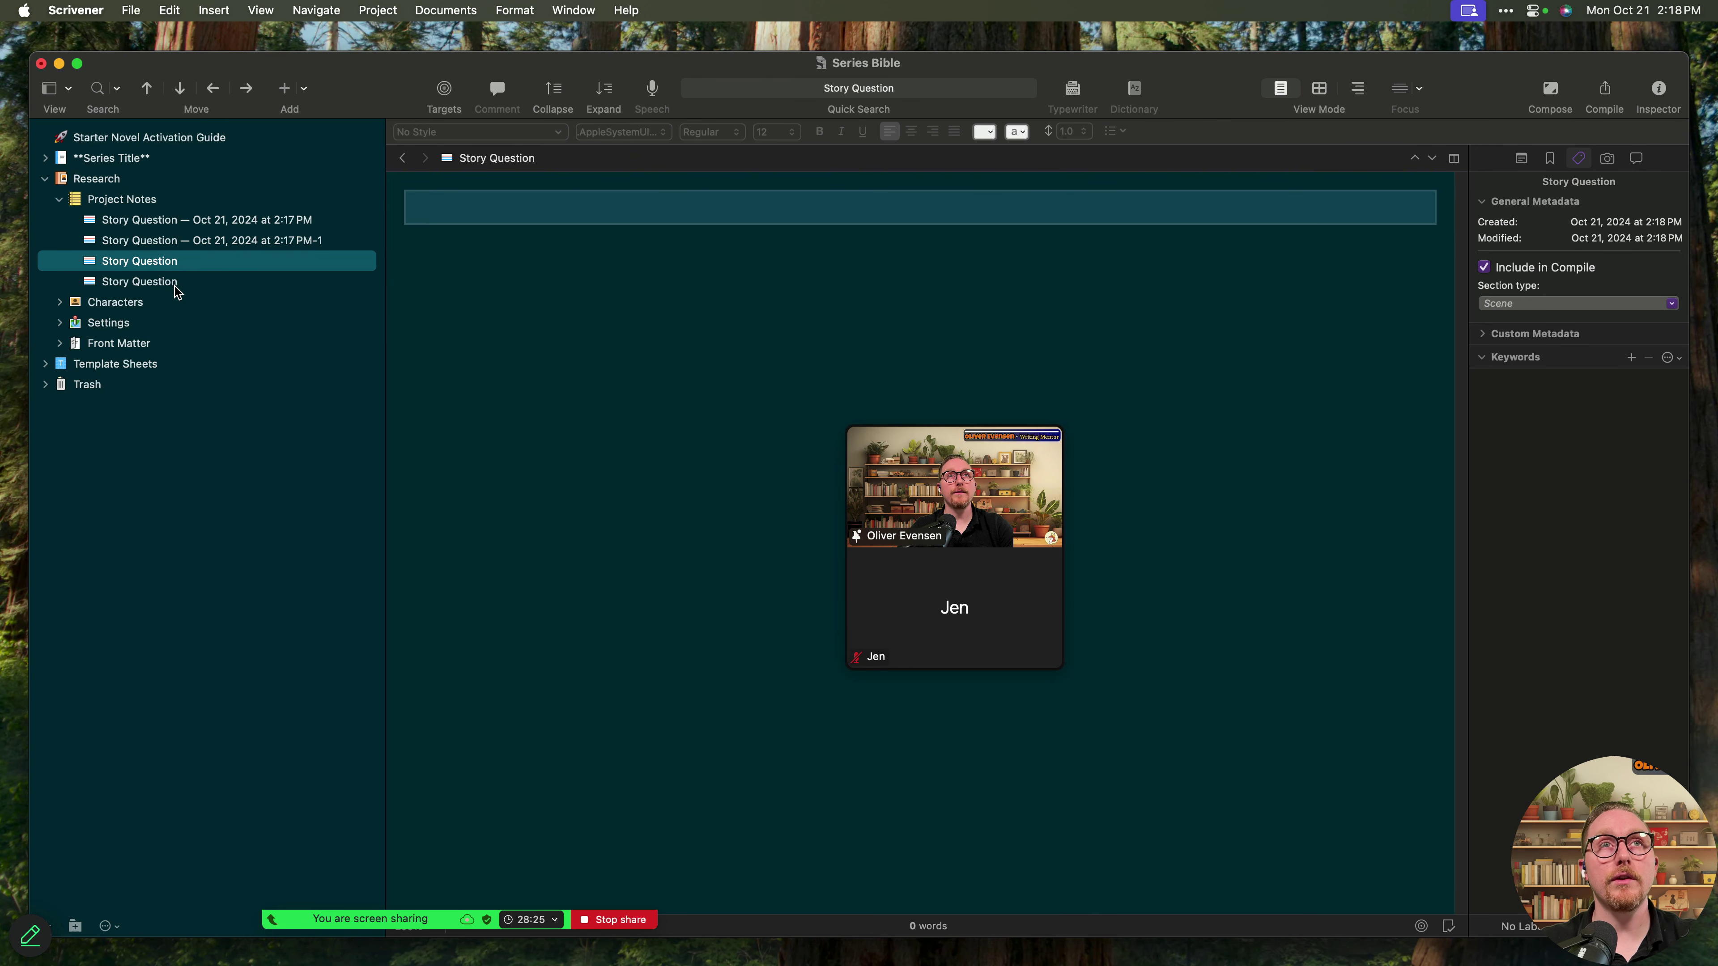
left_click(177, 282)
left_click(161, 264)
left_click(210, 243)
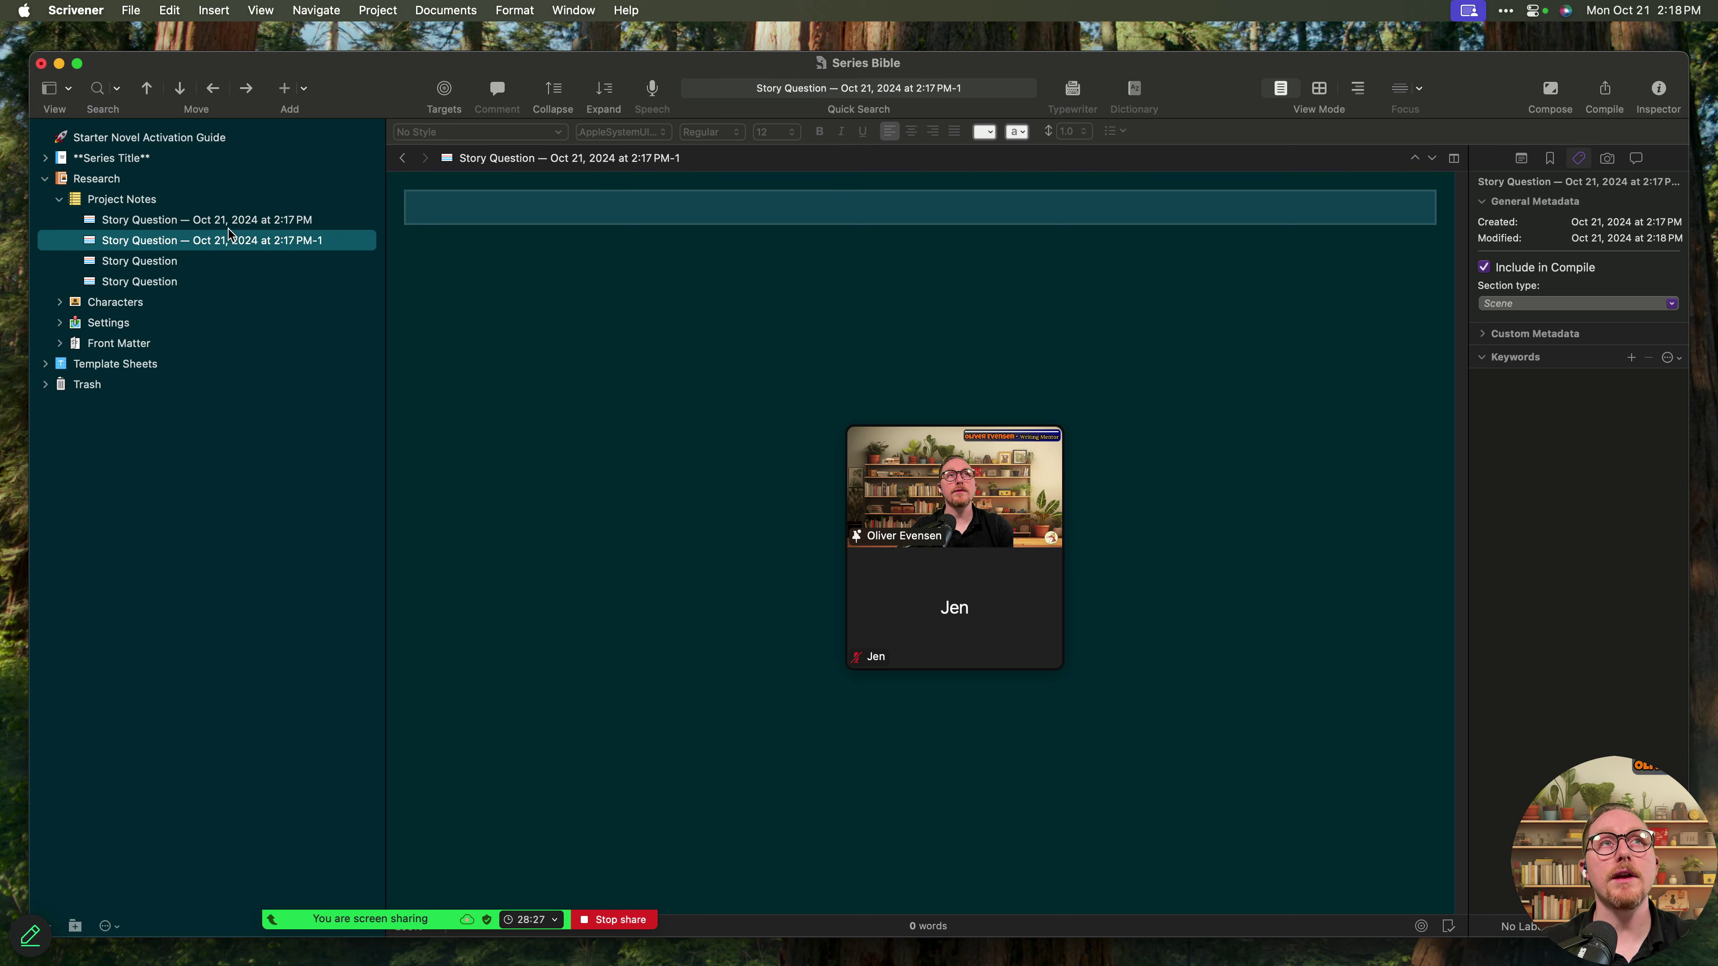
left_click(231, 222)
- Show the dated Story Question document's synopsis and notes in the inspector and select the synopsis text
left_click(1520, 160)
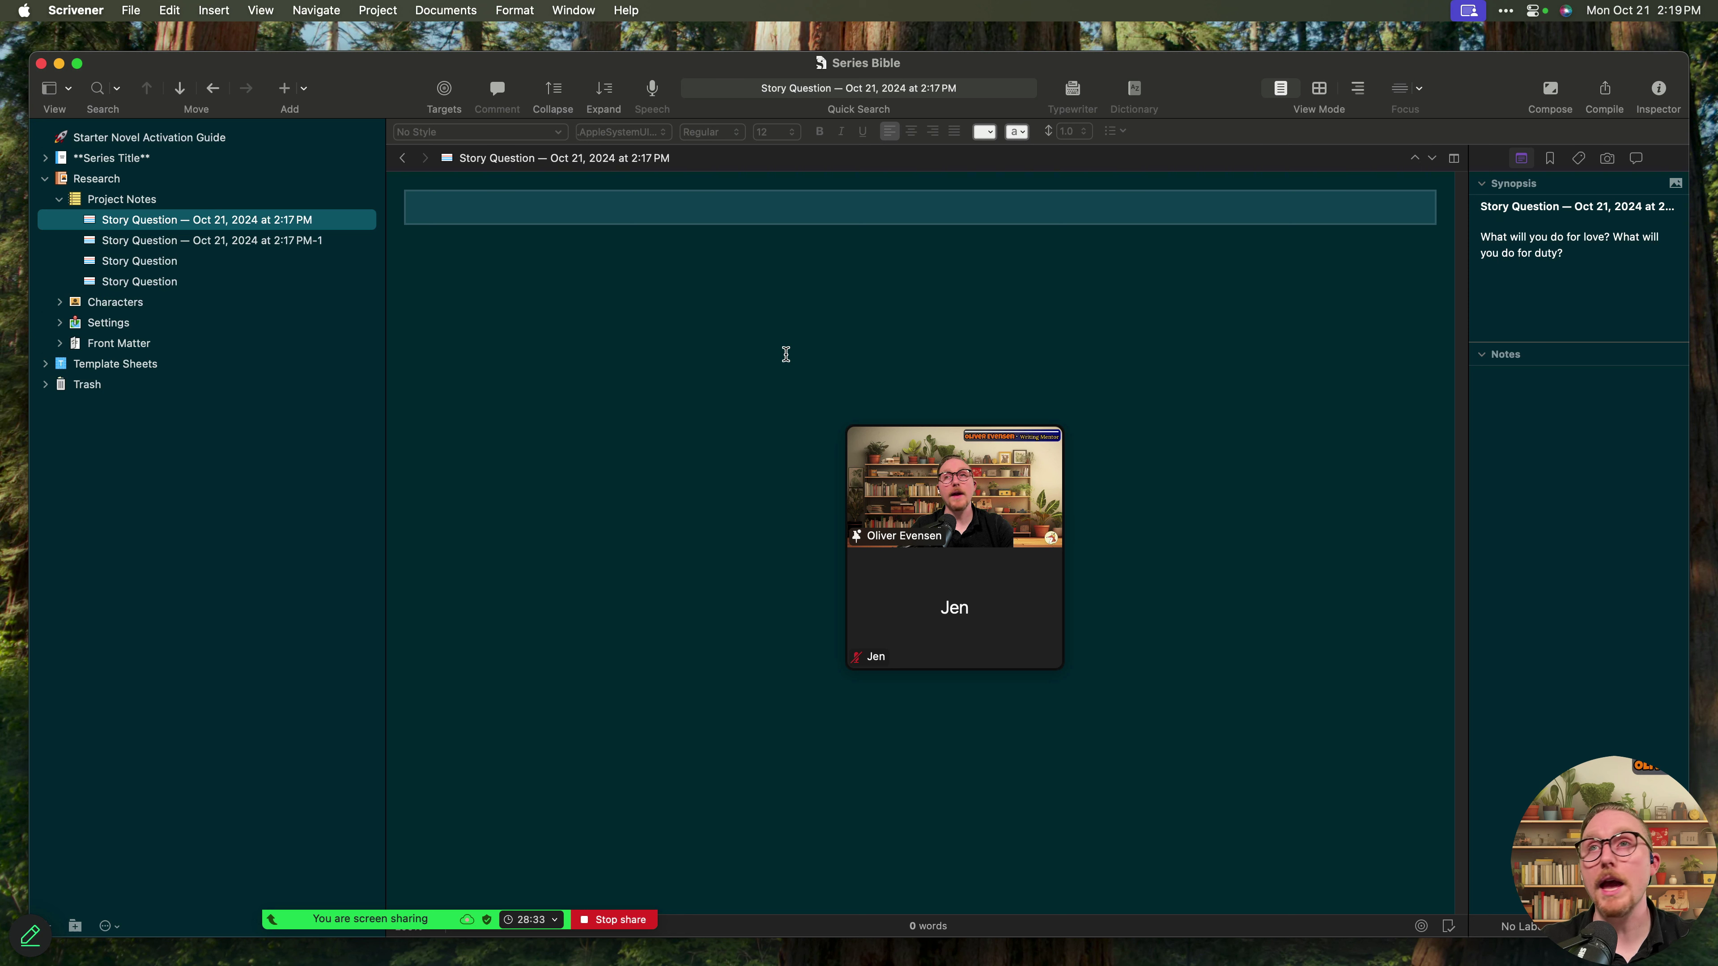
left_click(1594, 261)
key("super+a")
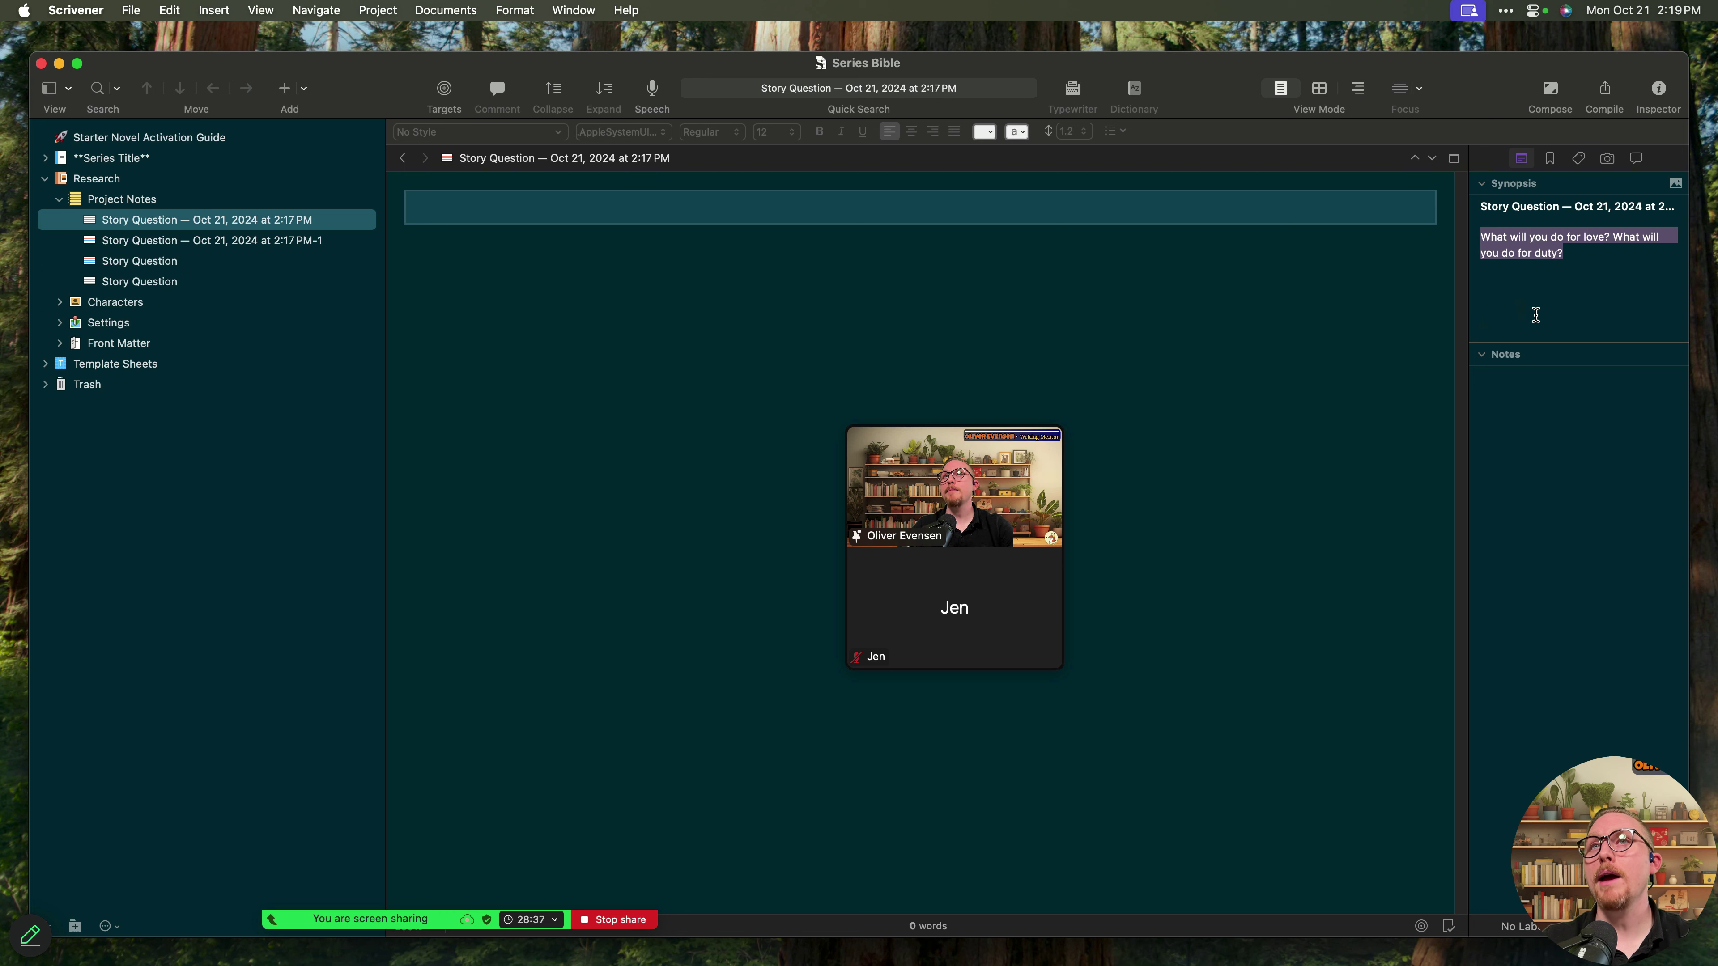
left_click(539, 261)
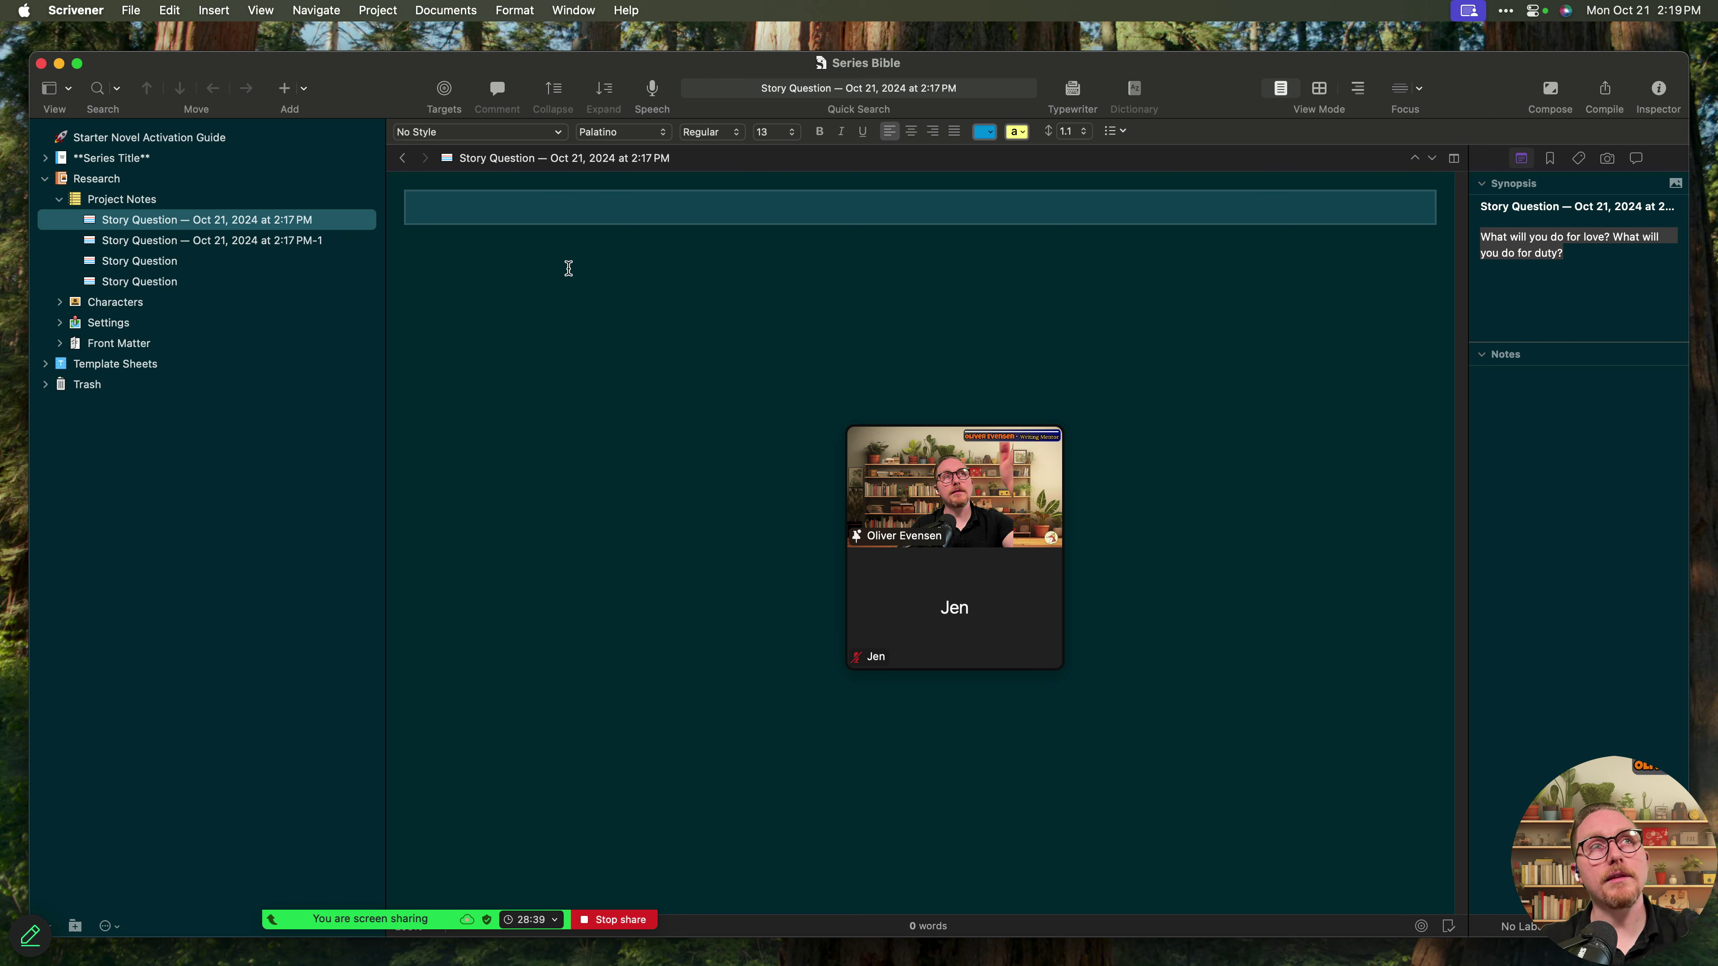
- Reorder the Project Notes cards: "How to disappear", "What is love?", the duplicate ending in "-1", and the original dated card
left_click(111, 201)
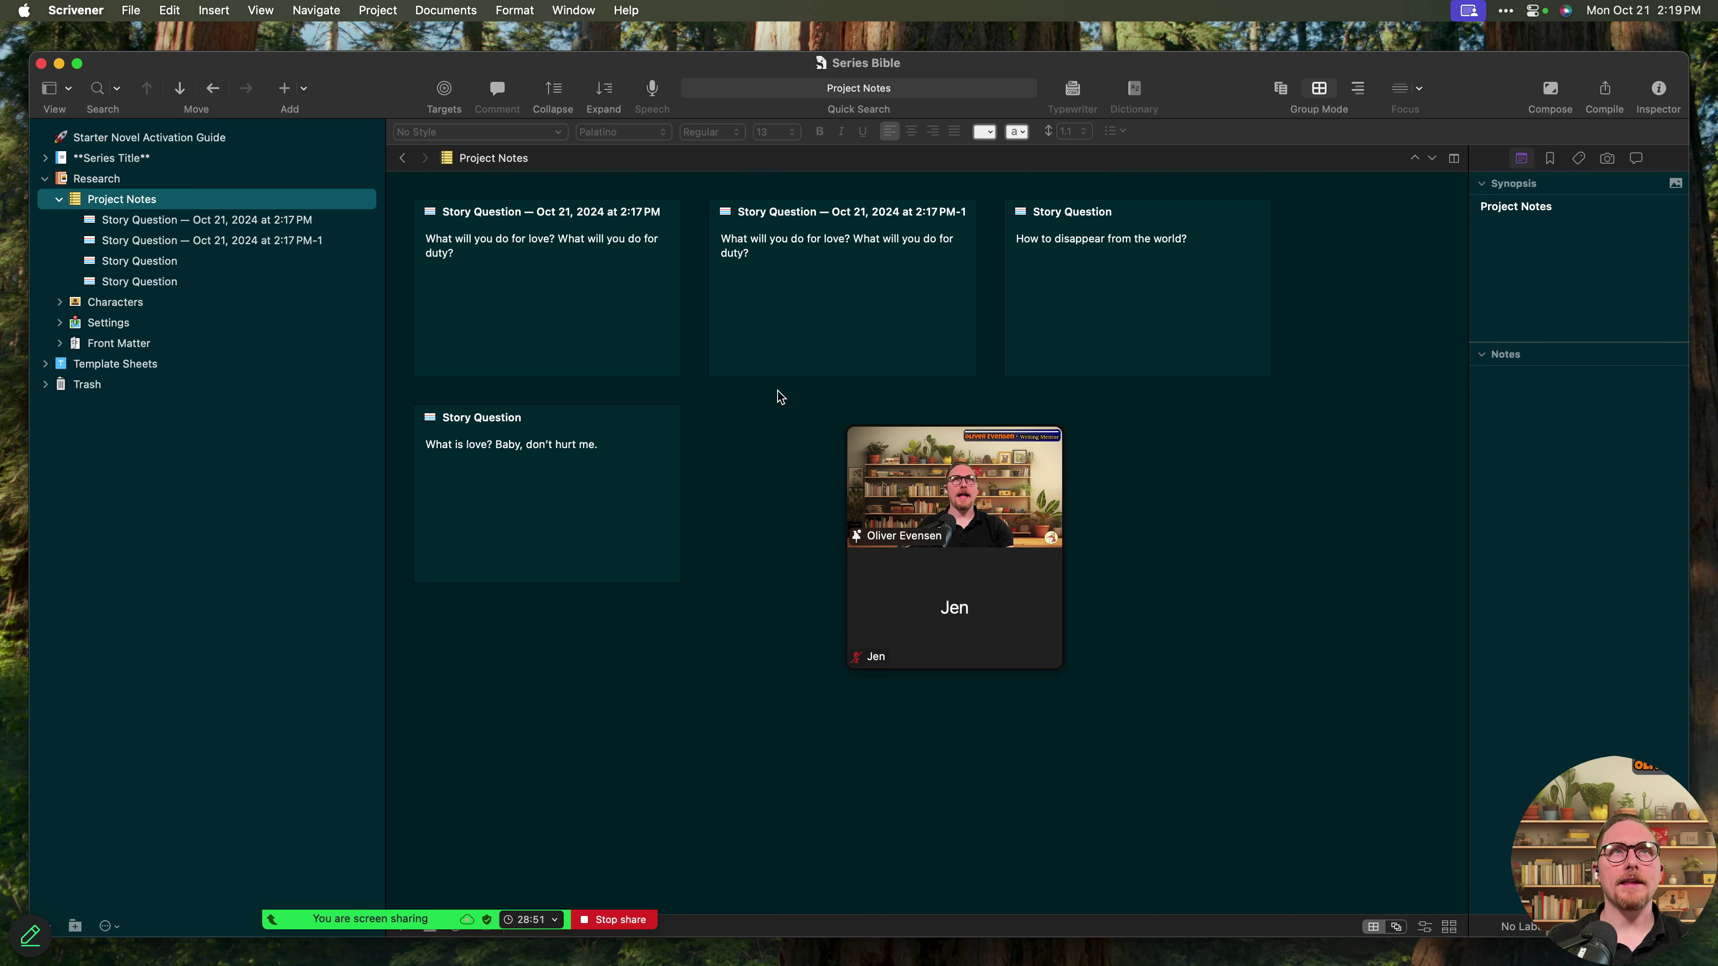
left_click_drag(541, 487, 791, 470)
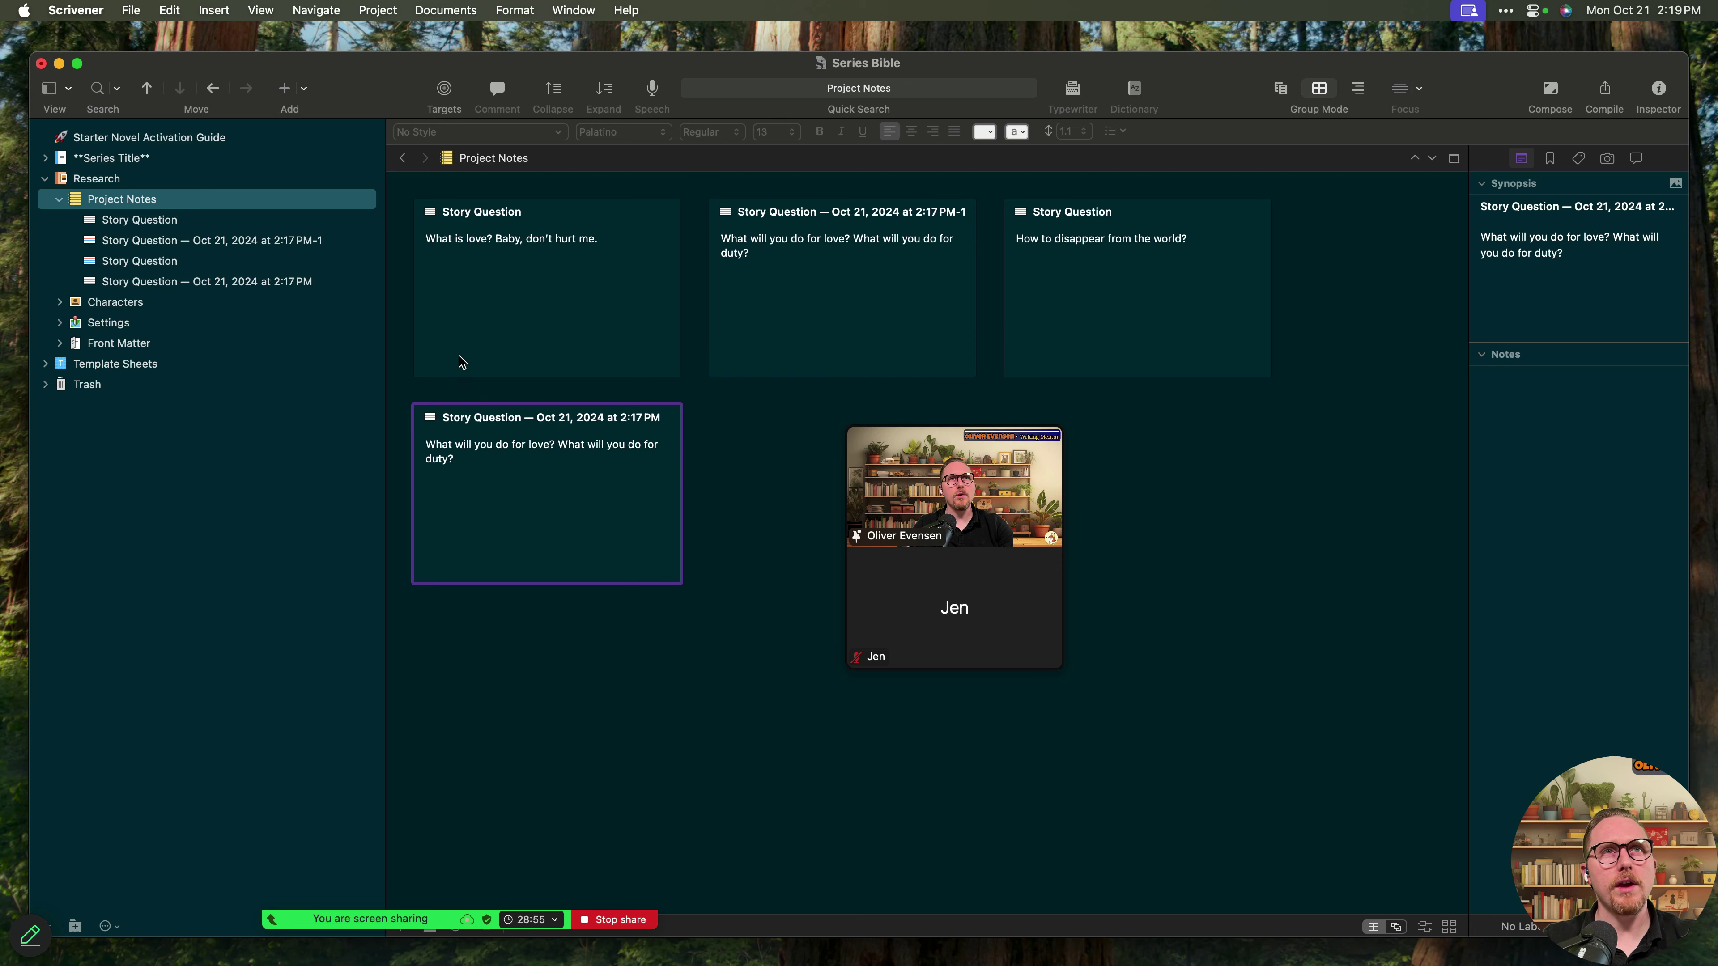
left_click_drag(902, 324, 986, 323)
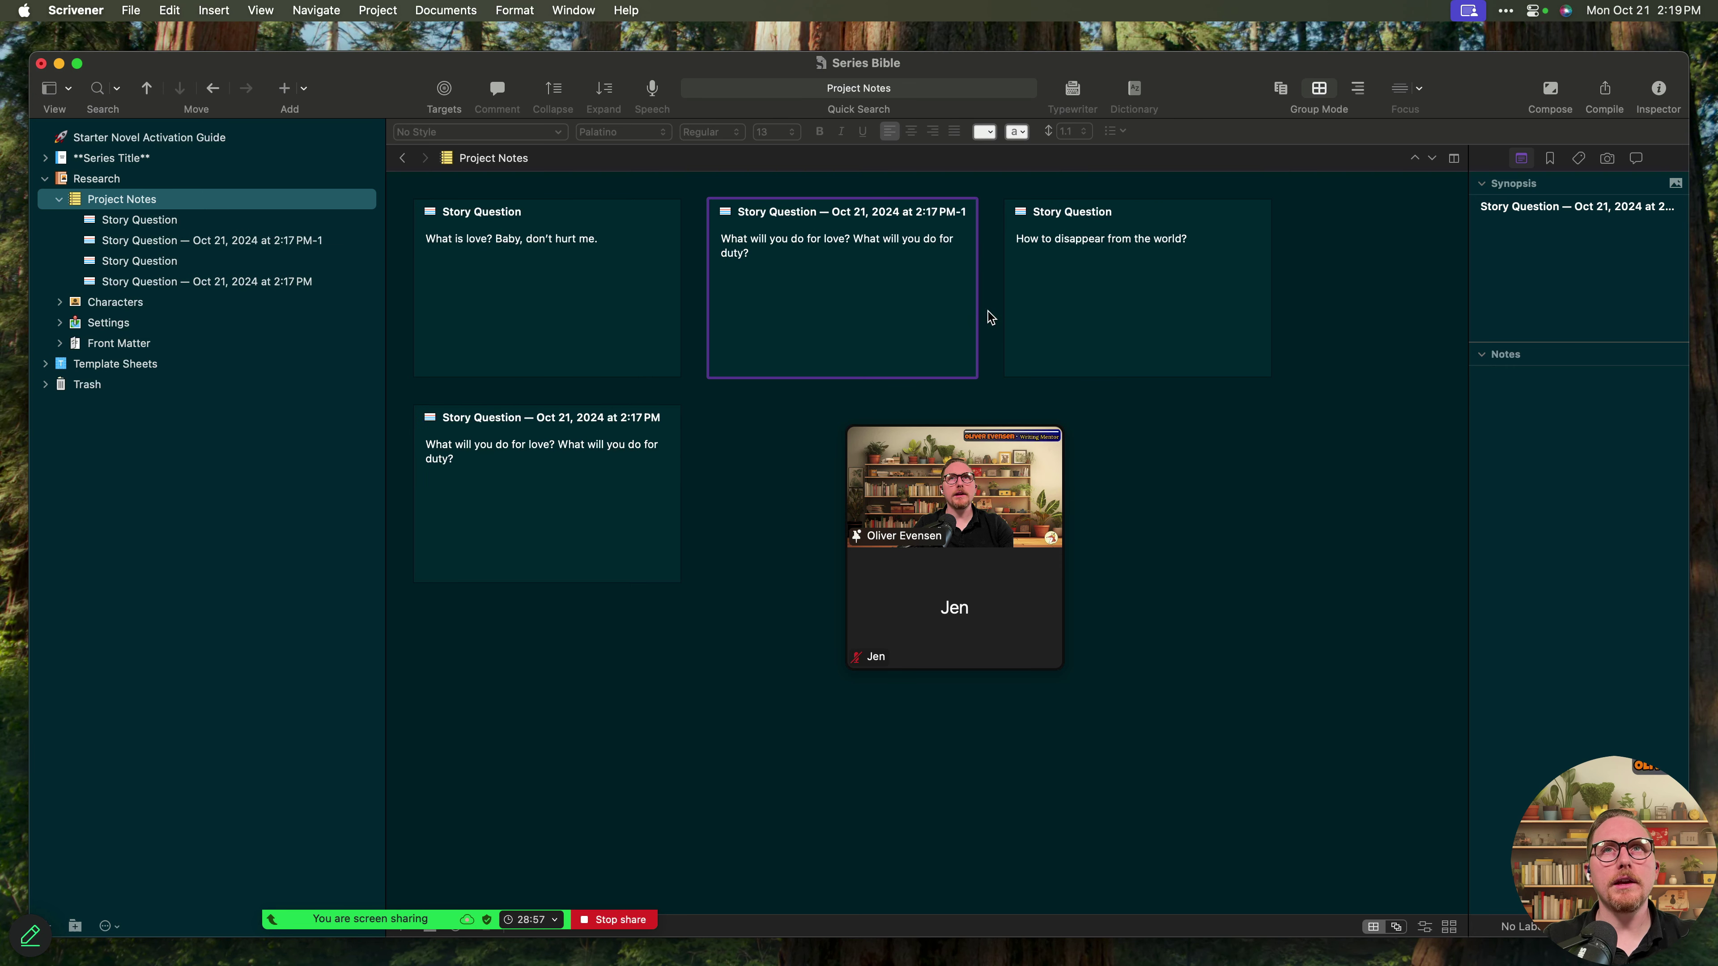
left_click_drag(1242, 259, 510, 295)
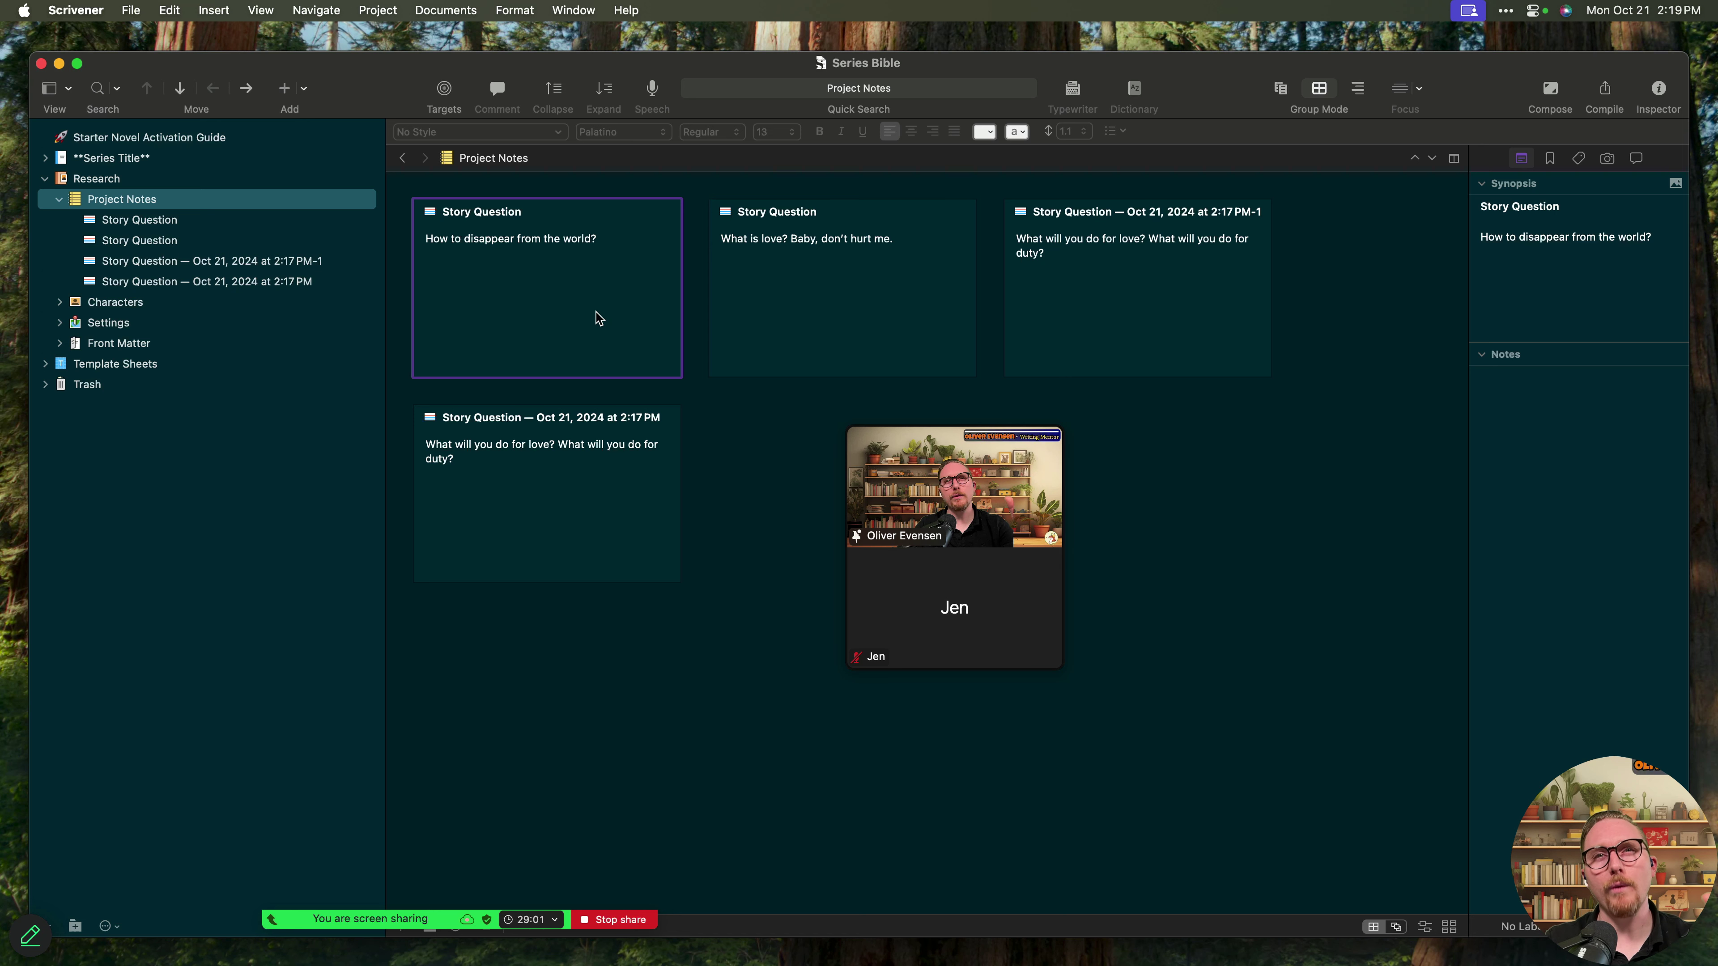
- Open the "How to disappear from the world?" Story Question document and write "What are some ways I can disspear in the world?"
double_click(430, 215)
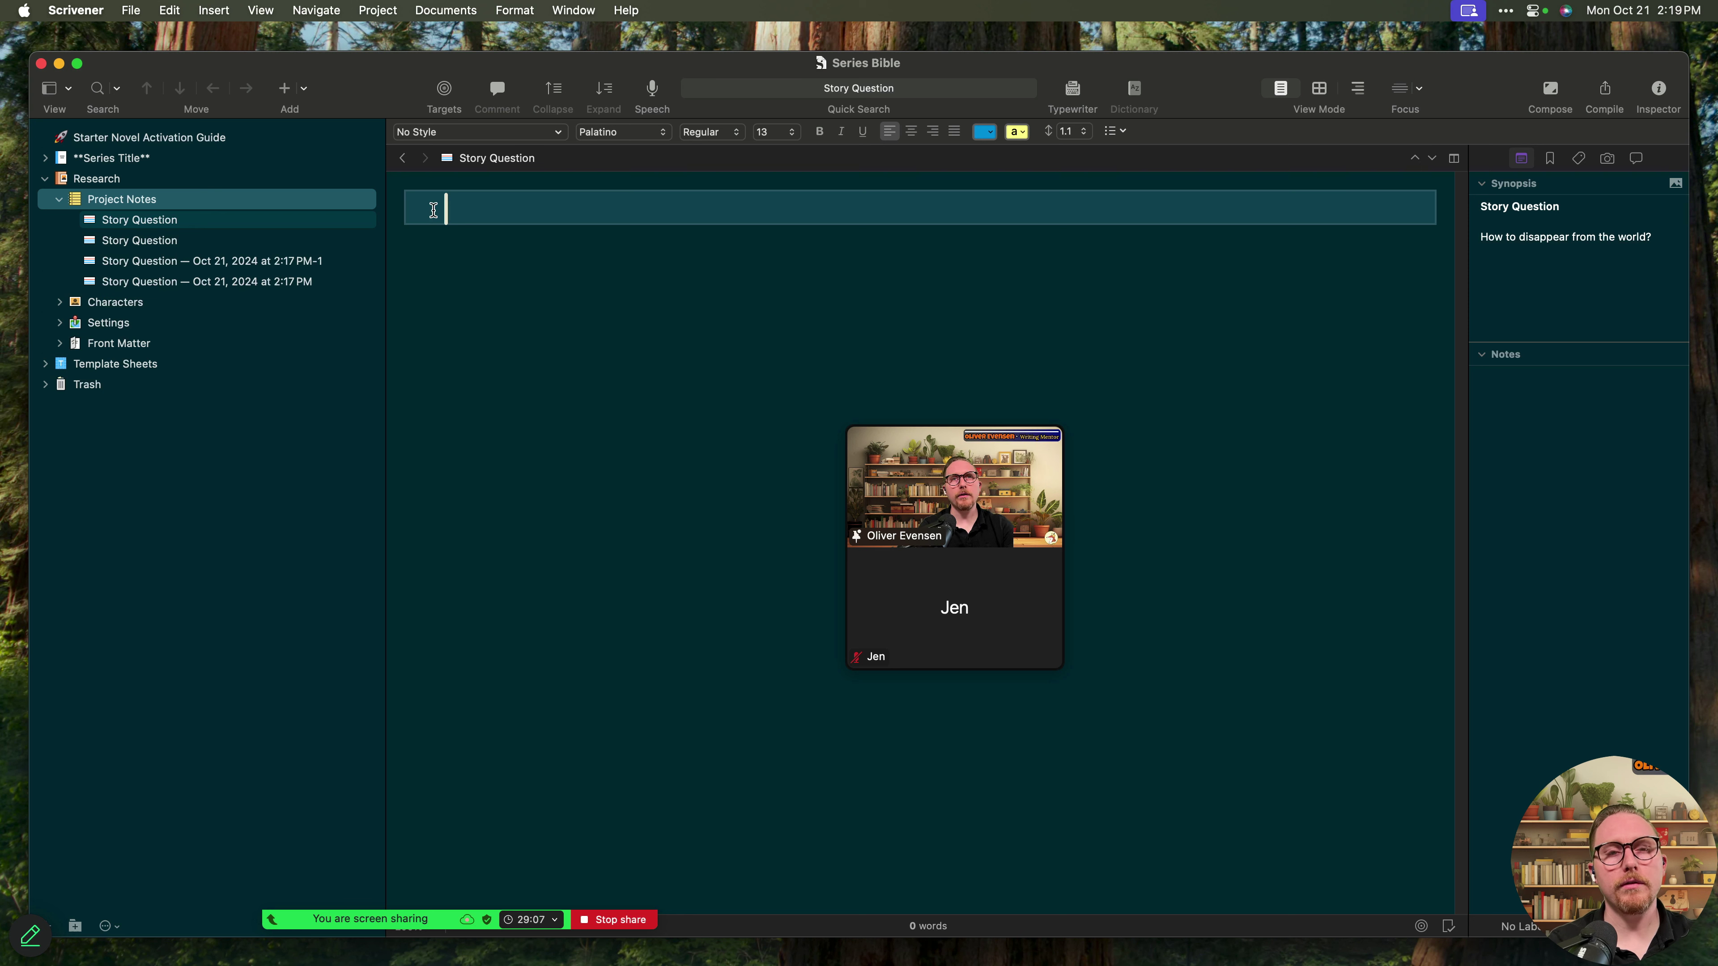
type("Start")
key("BackSpace")
key("BackSpace")
key("BackSpace")
key("BackSpace")
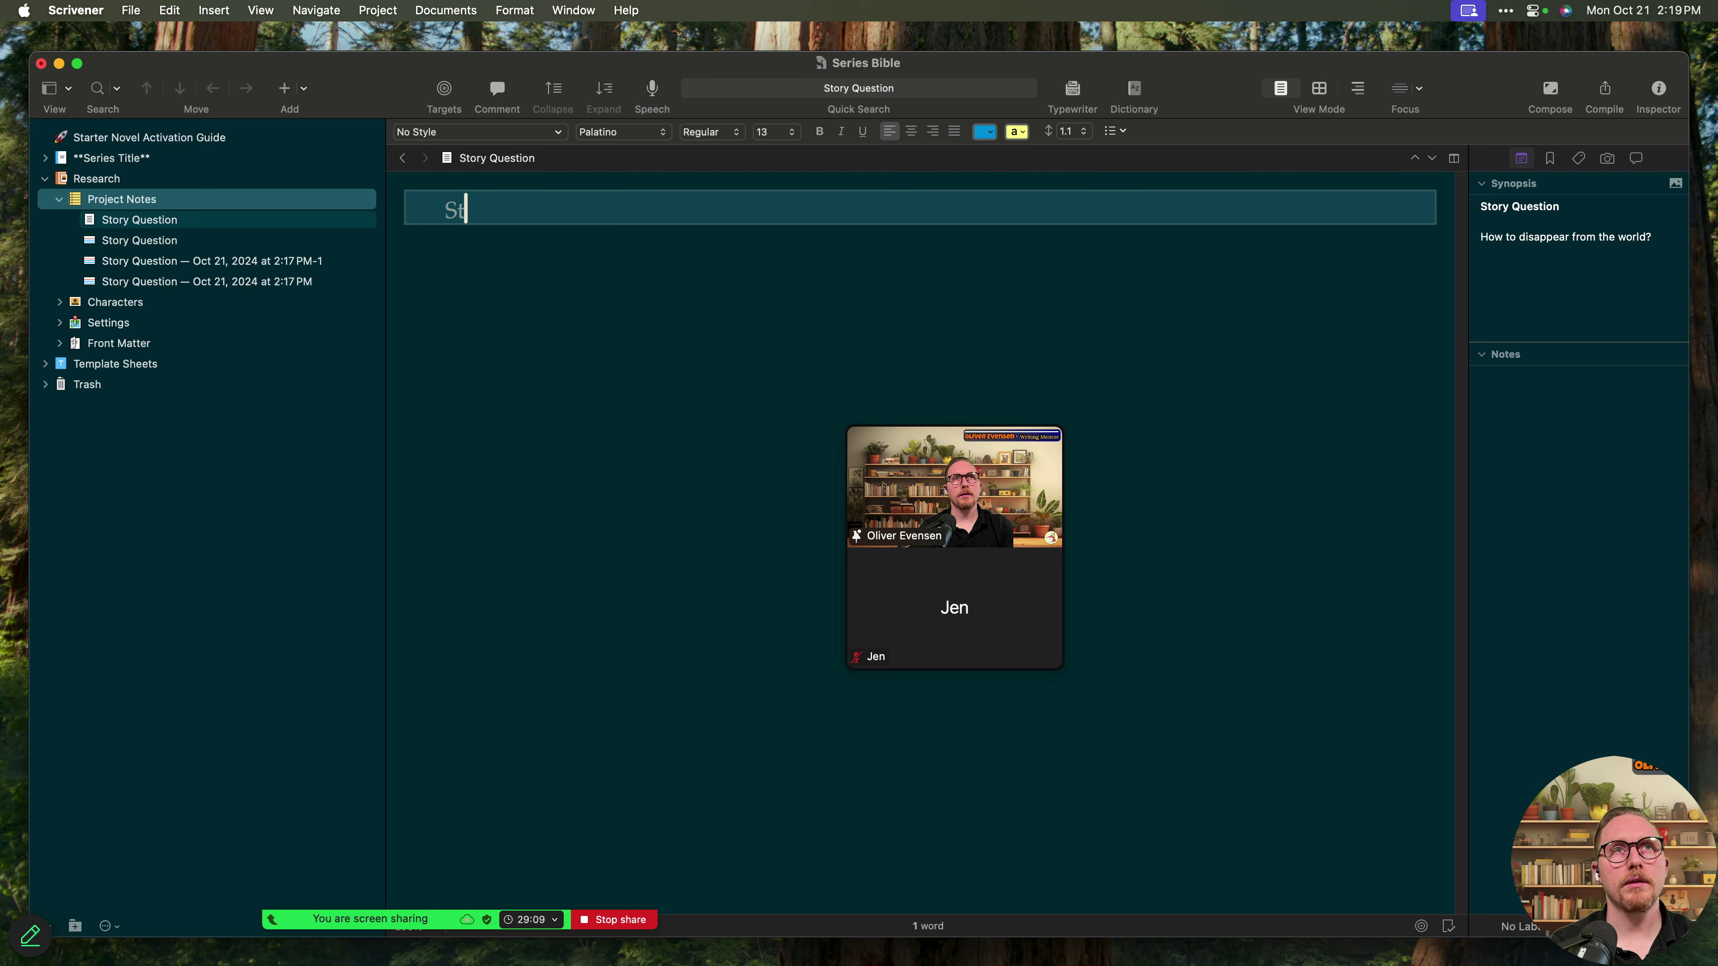
key("BackSpace")
type("What are some way")
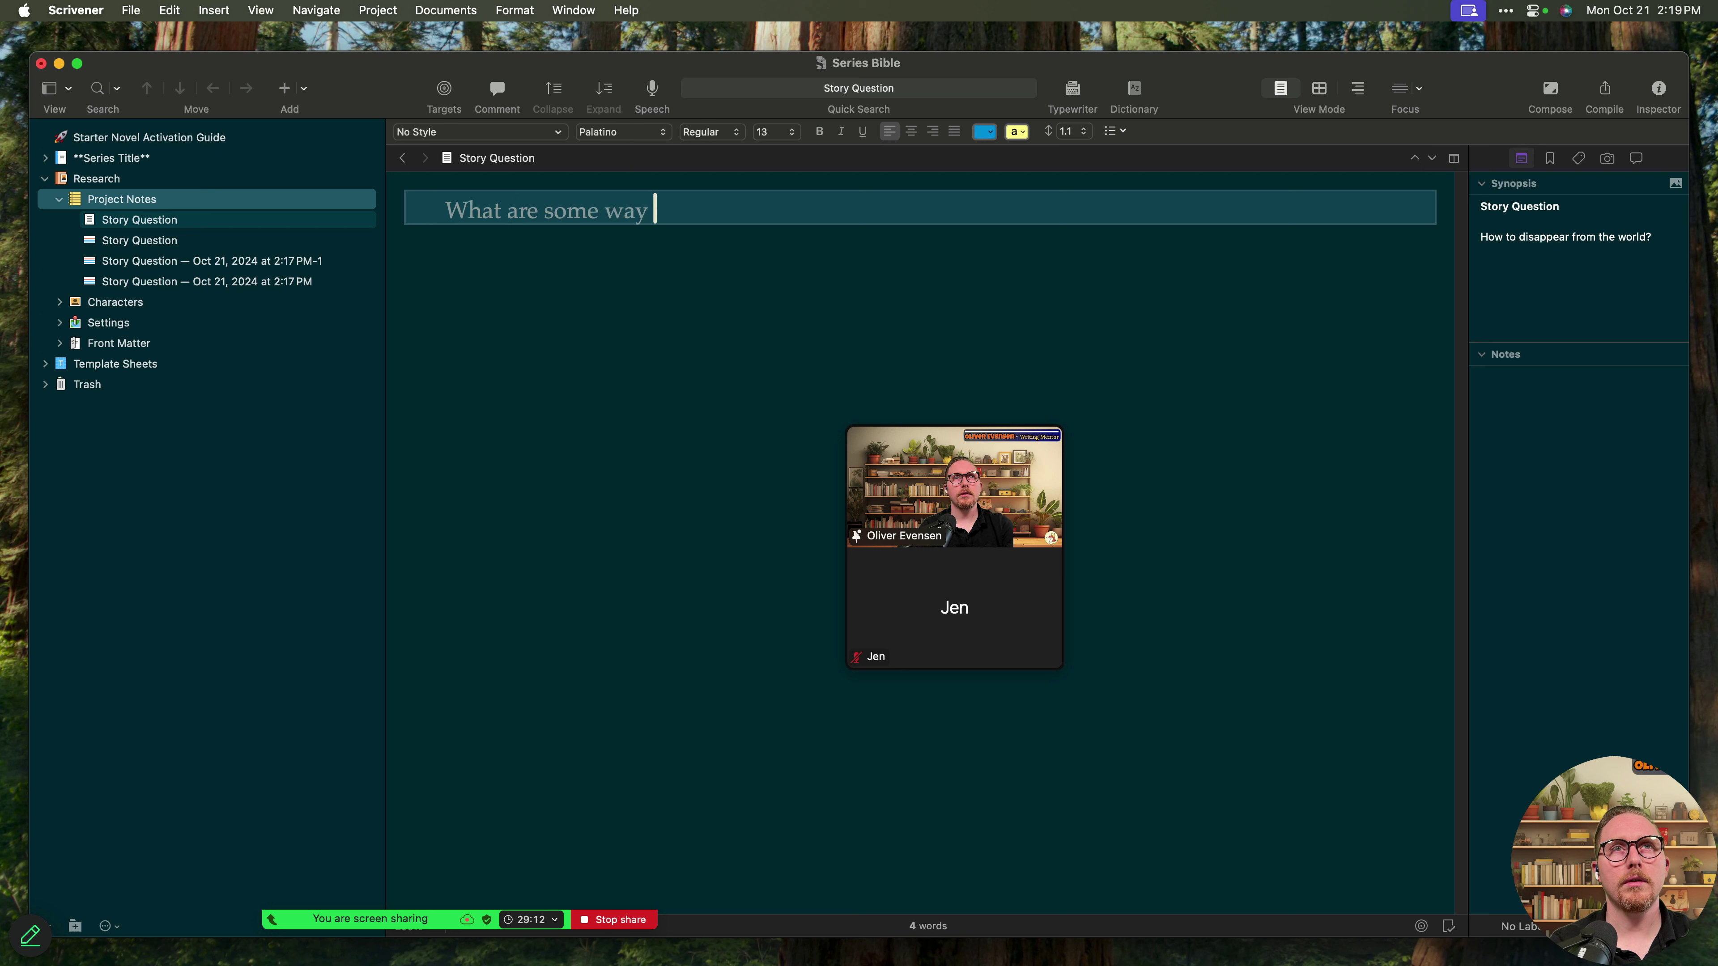
key("BackSpace")
type("s I")
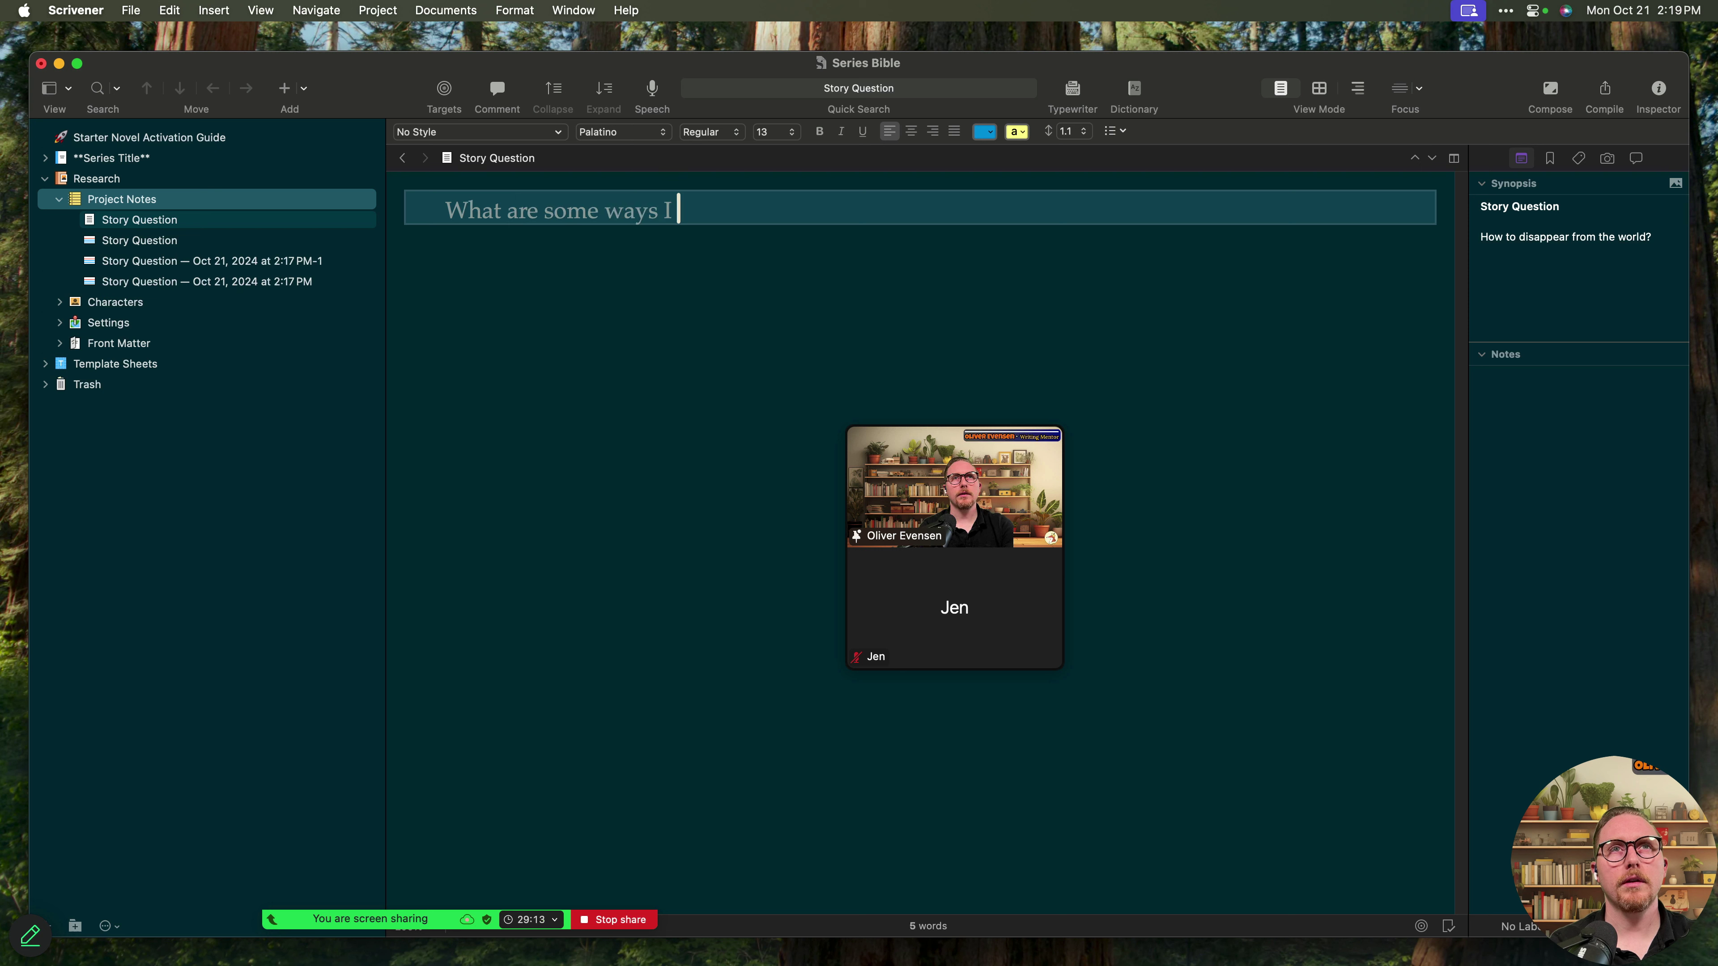
type(" can disspear in the world")
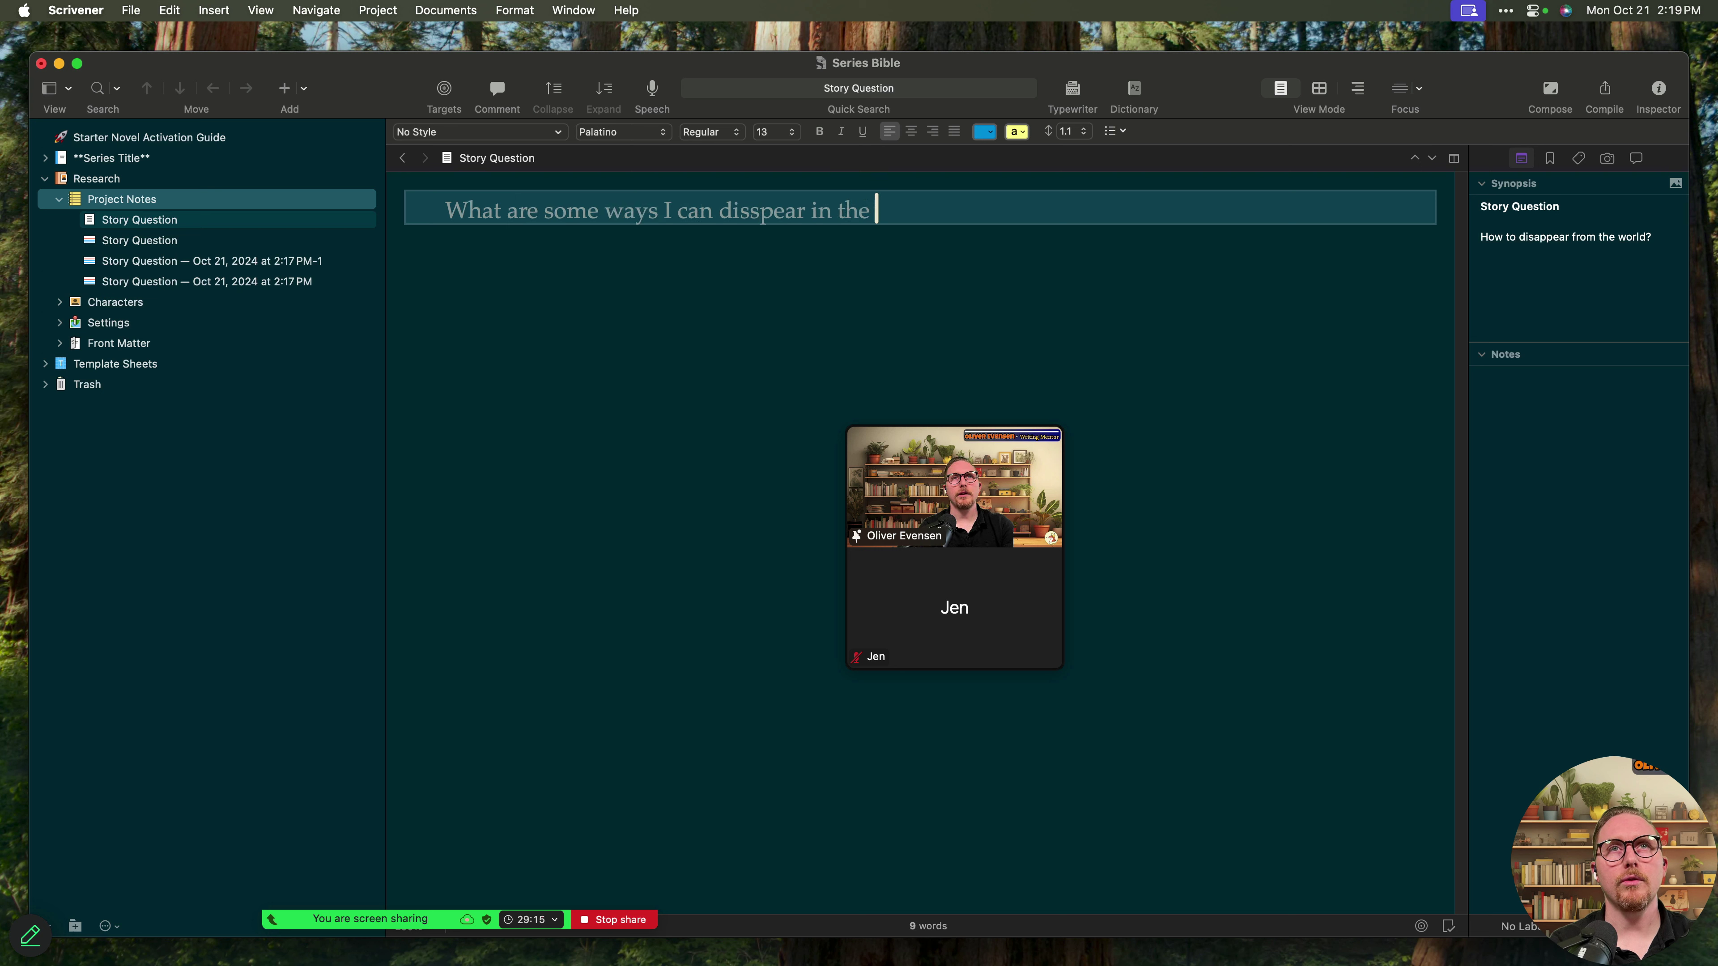
key("BackSpace")
key("BackSpace")
type("ld?")
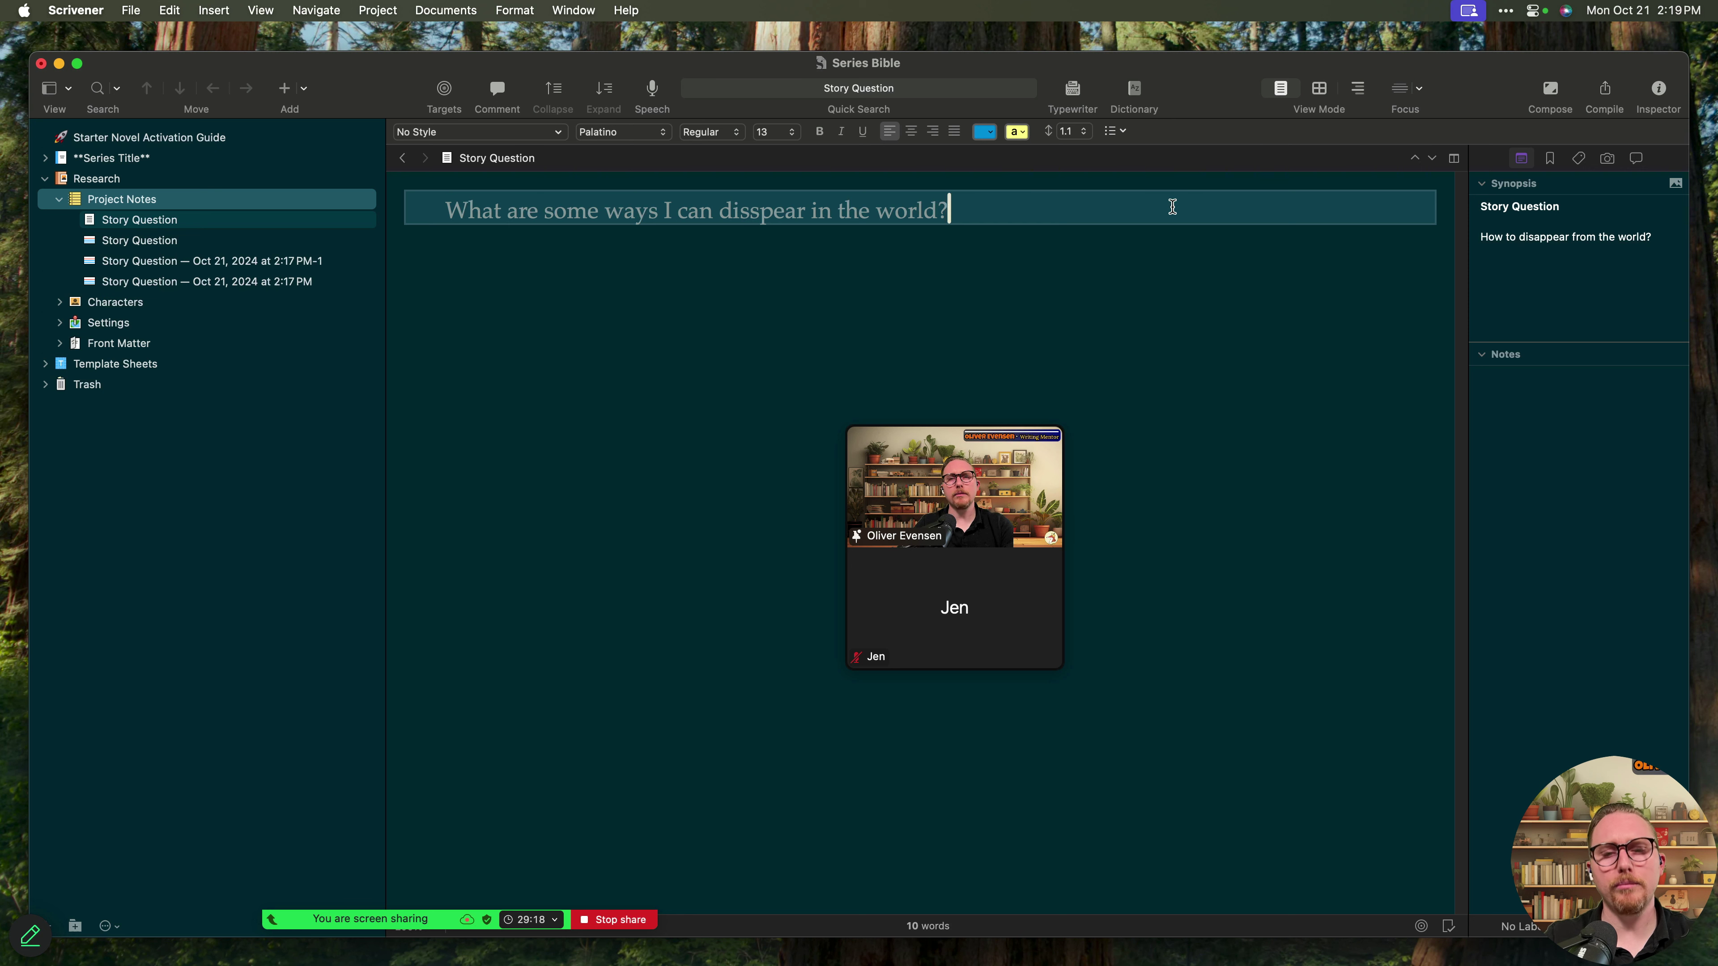
- Start a bulleted list under the question with the item "Delete all Social Media Acccount!" and add an empty second bullet
key("Return")
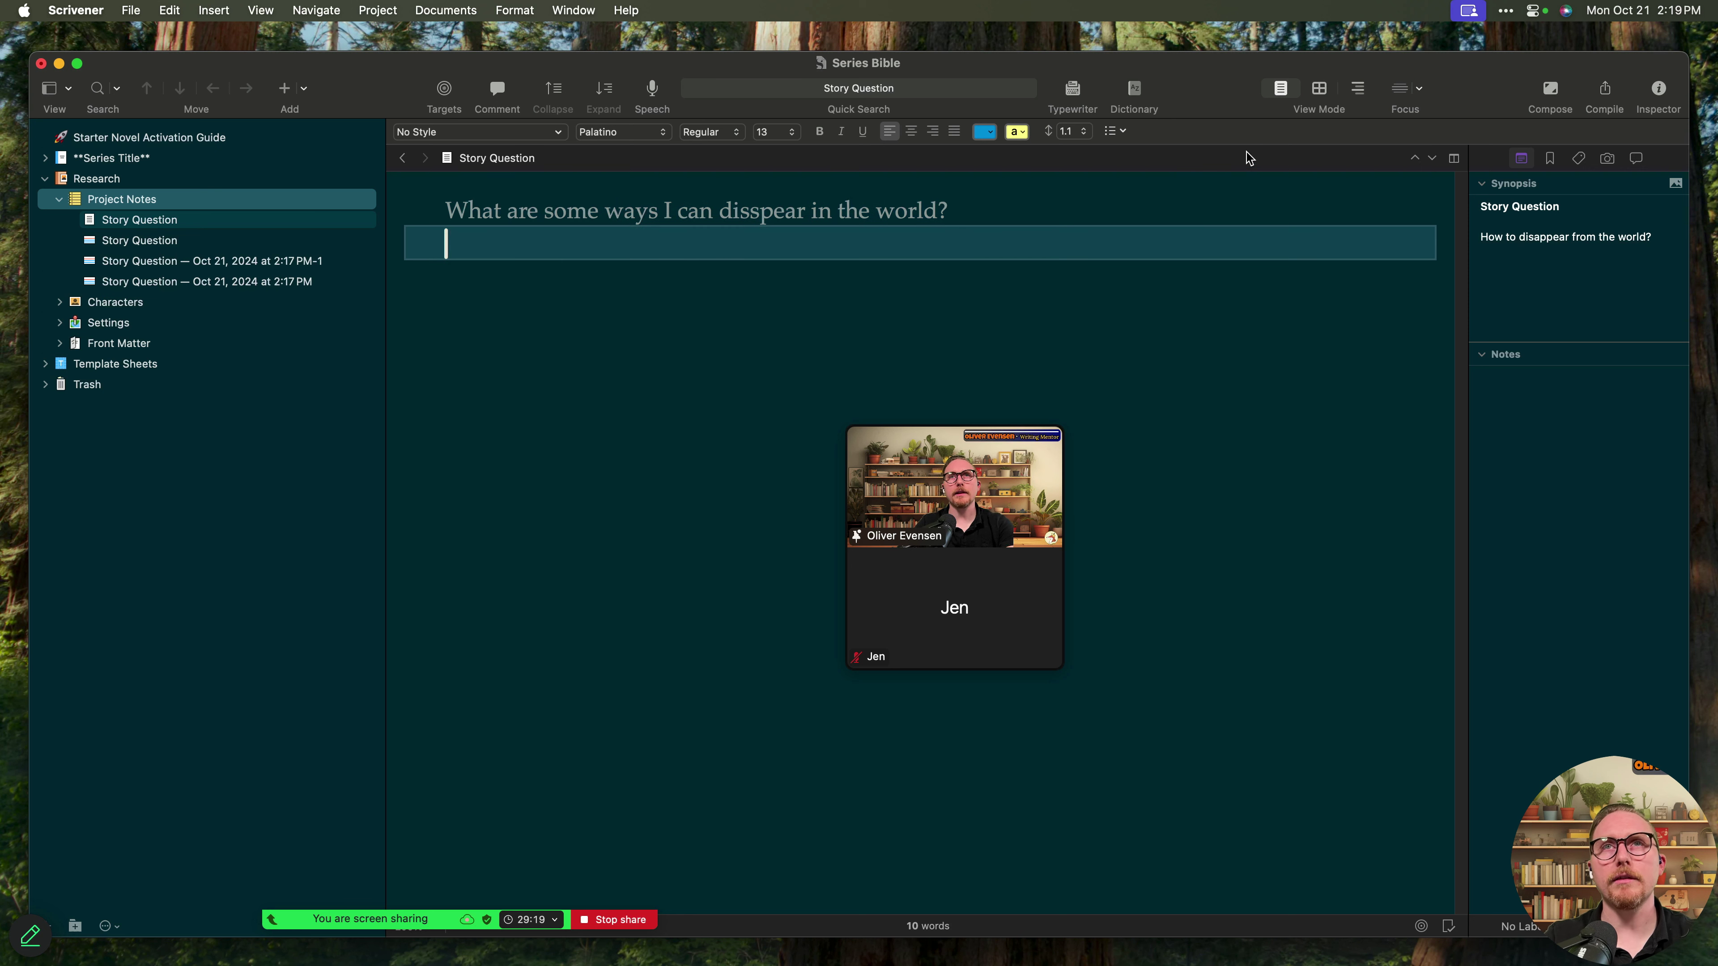
type("* ")
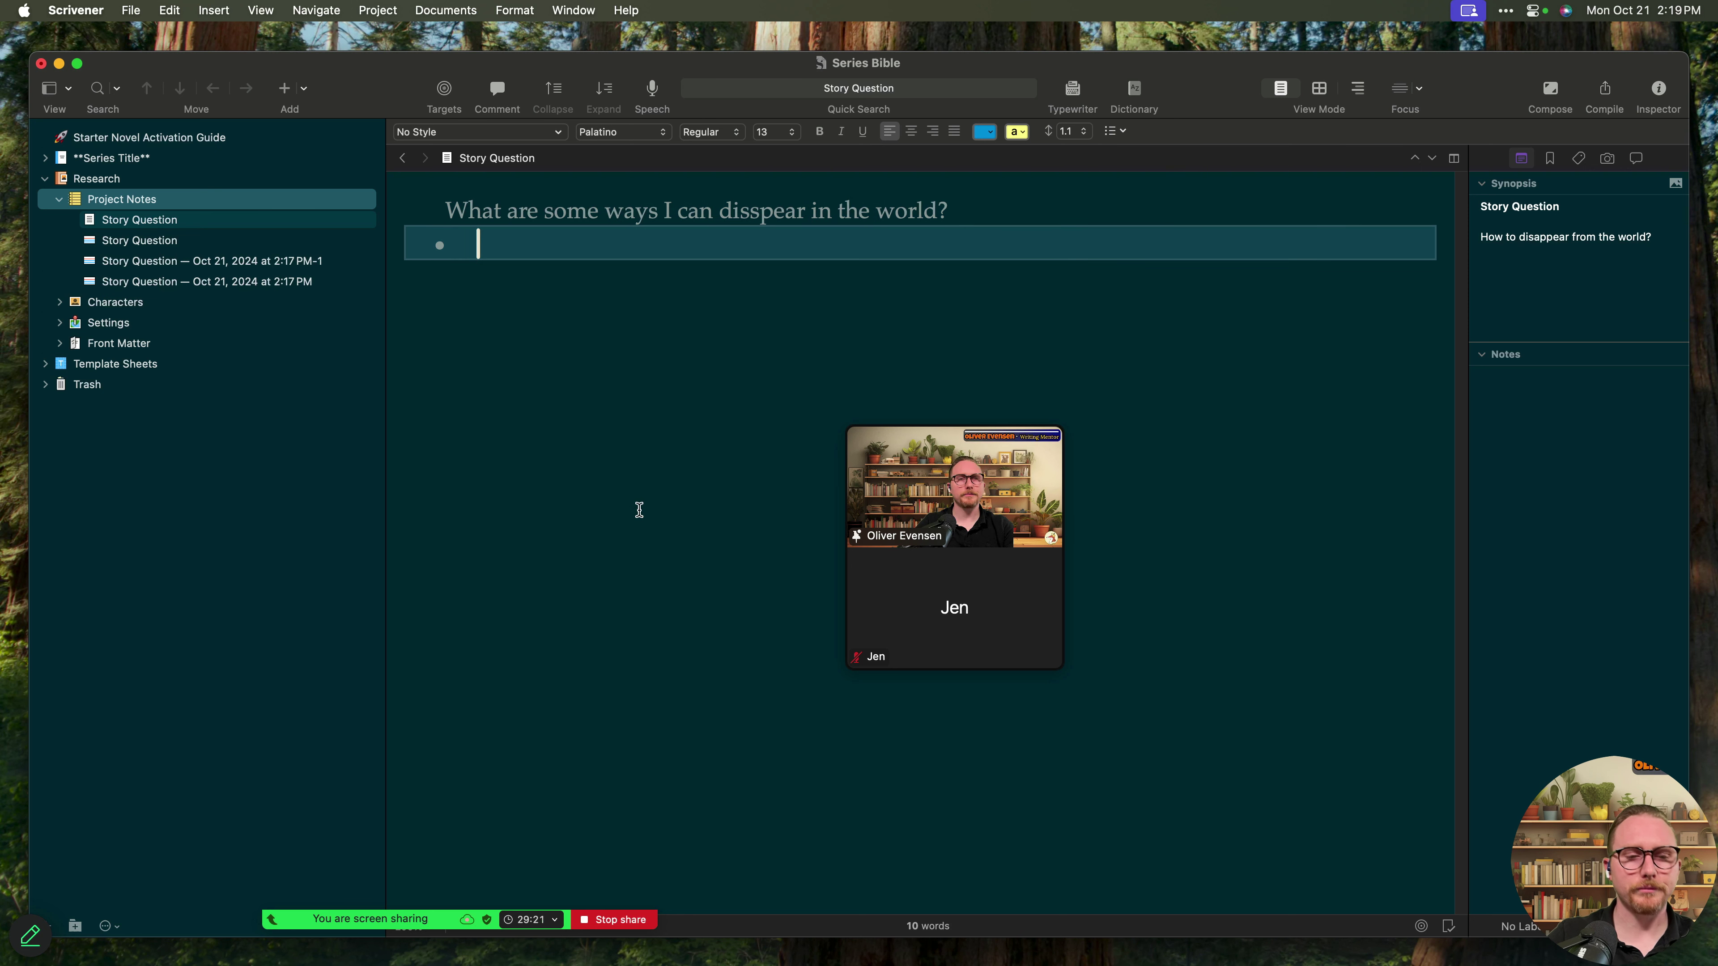
type("Delete ")
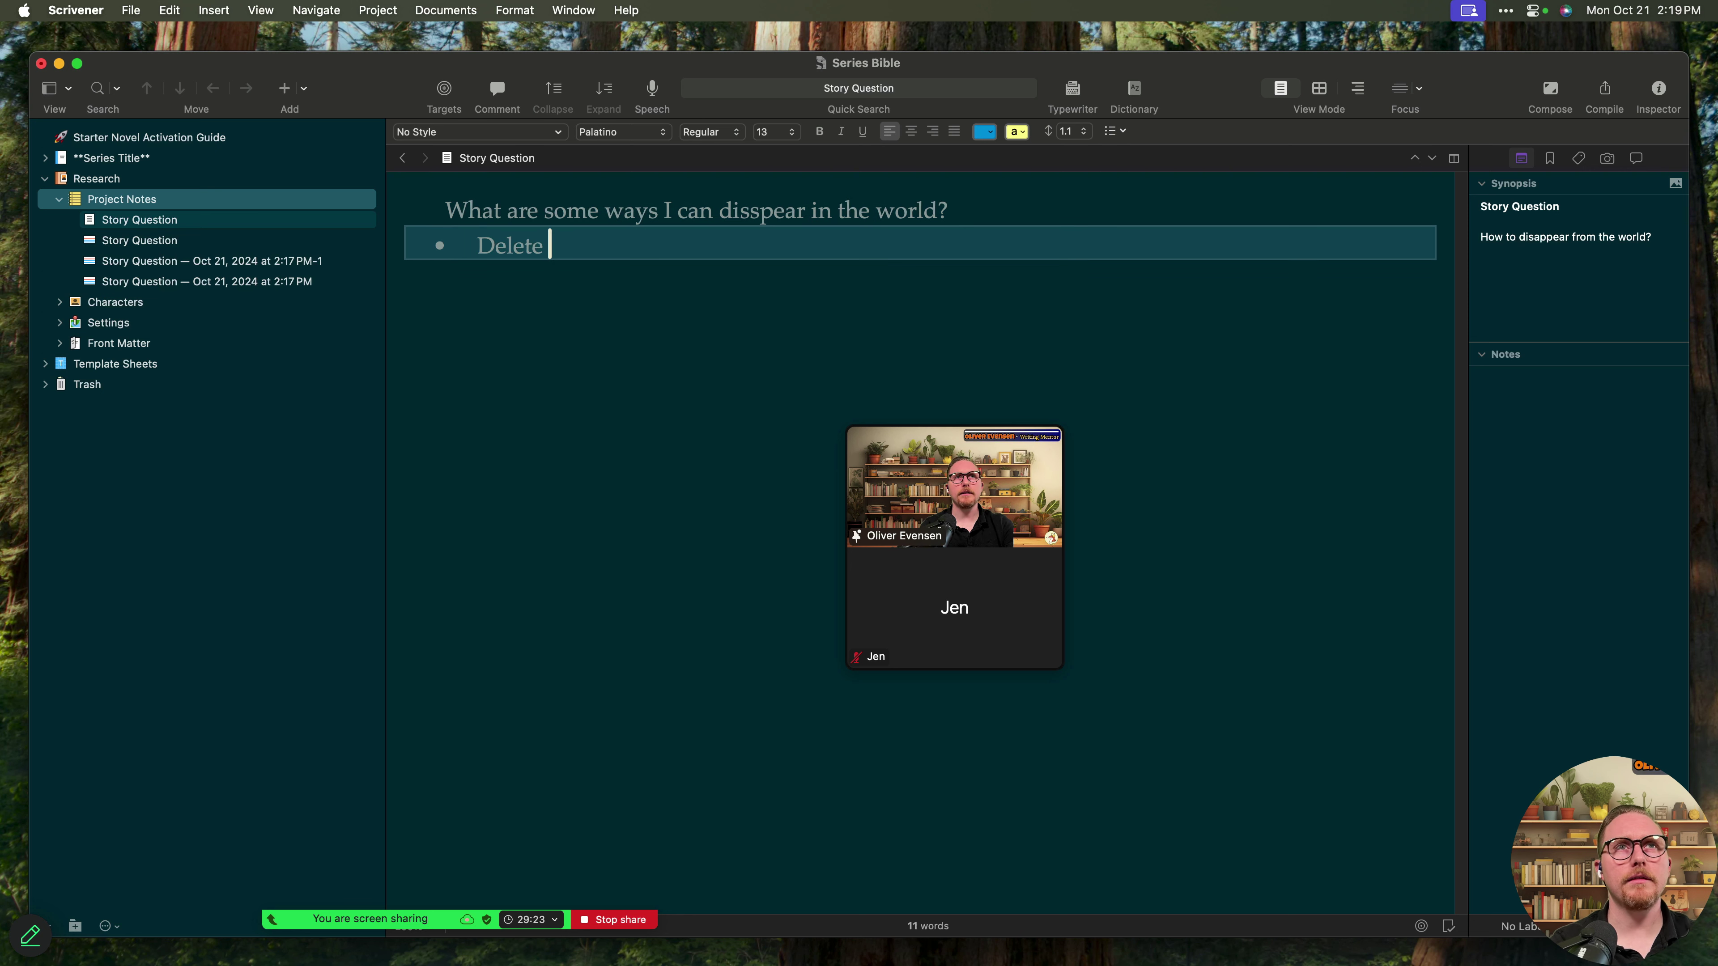
type("all Social Media A")
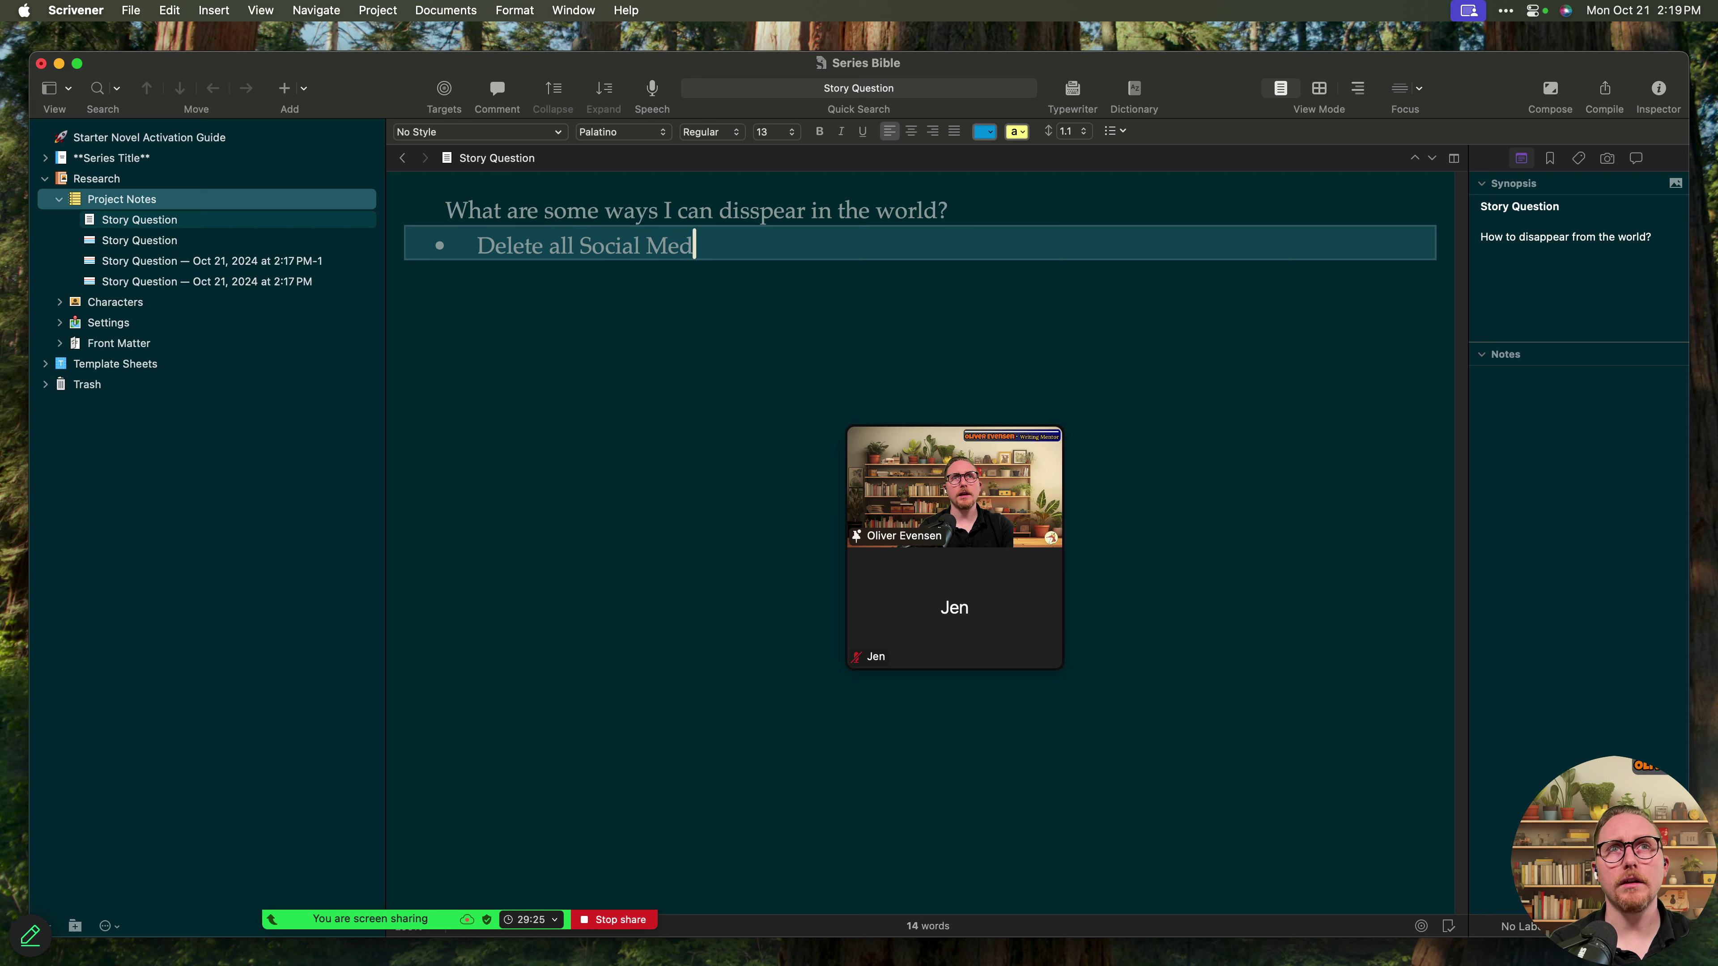
key("BackSpace")
key("BackSpace")
type("Acccount")
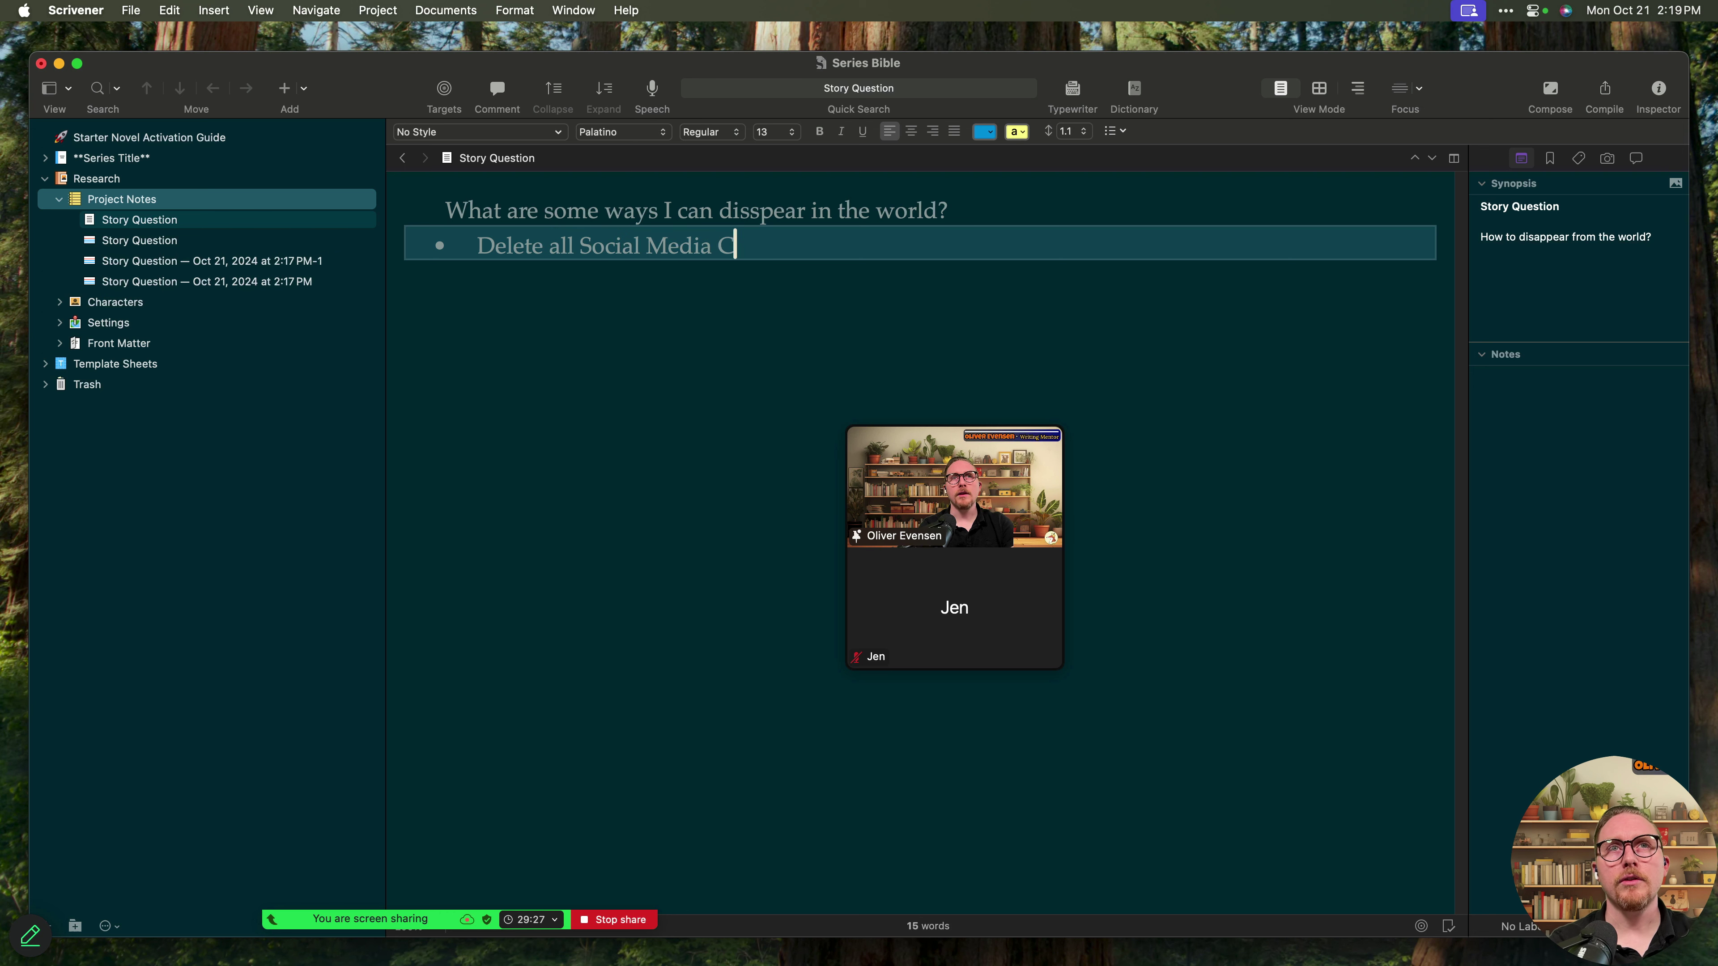
type("!")
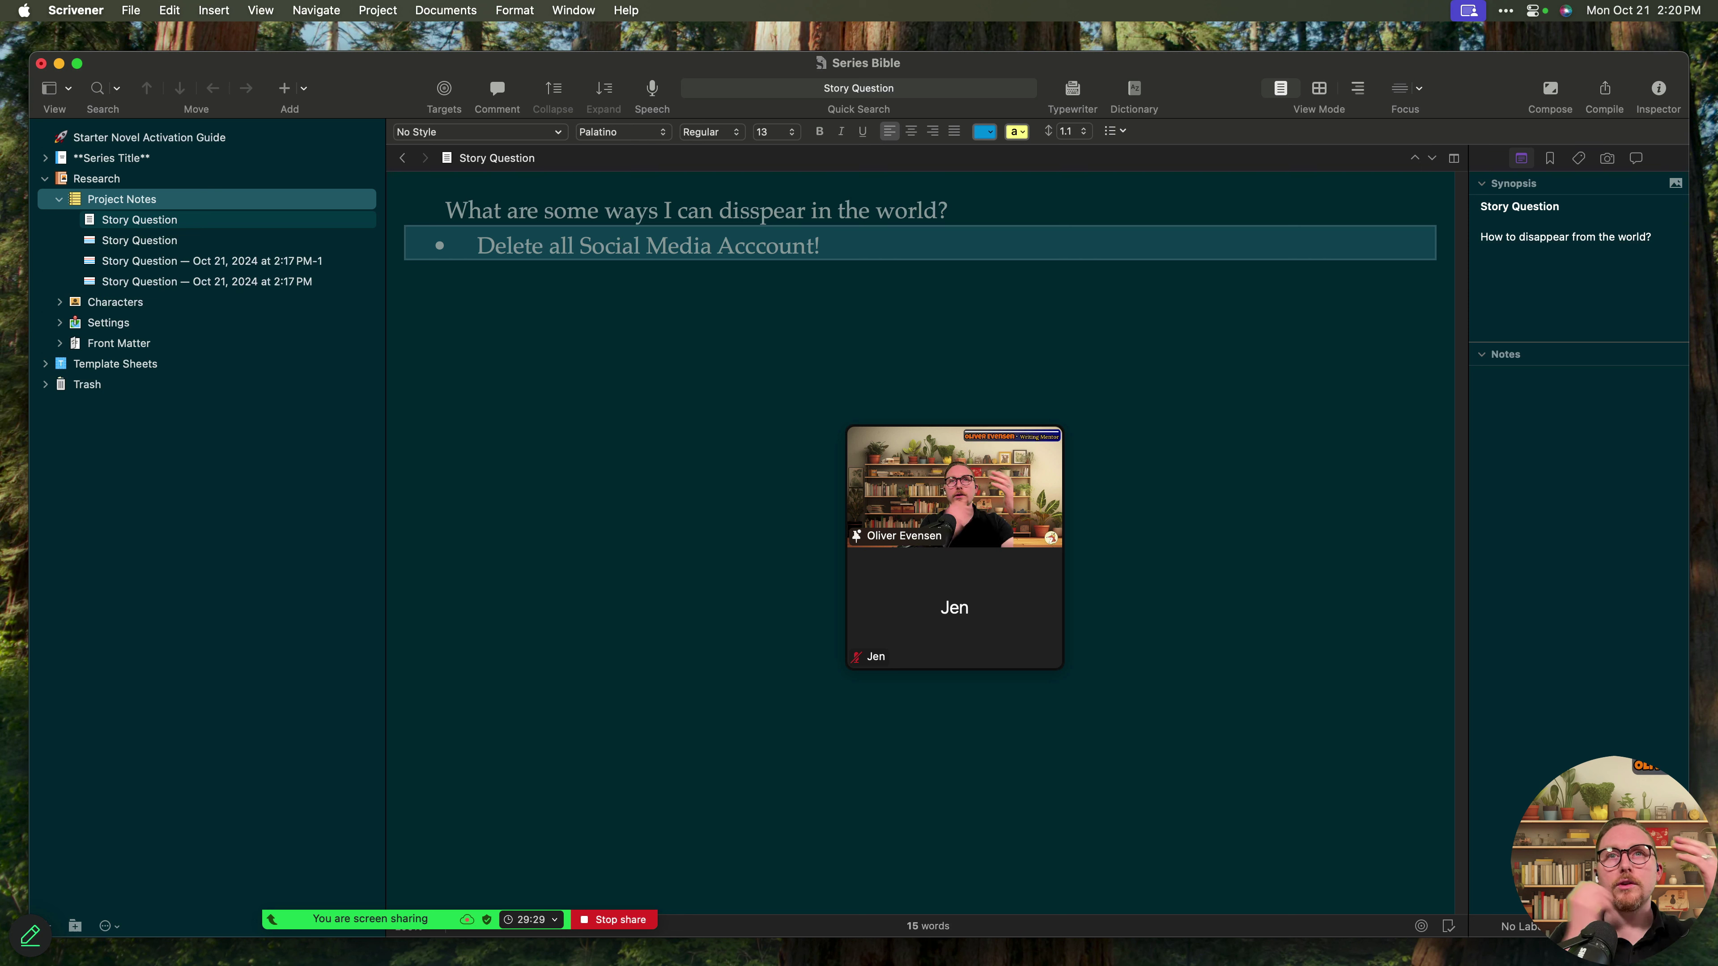
key("Return")
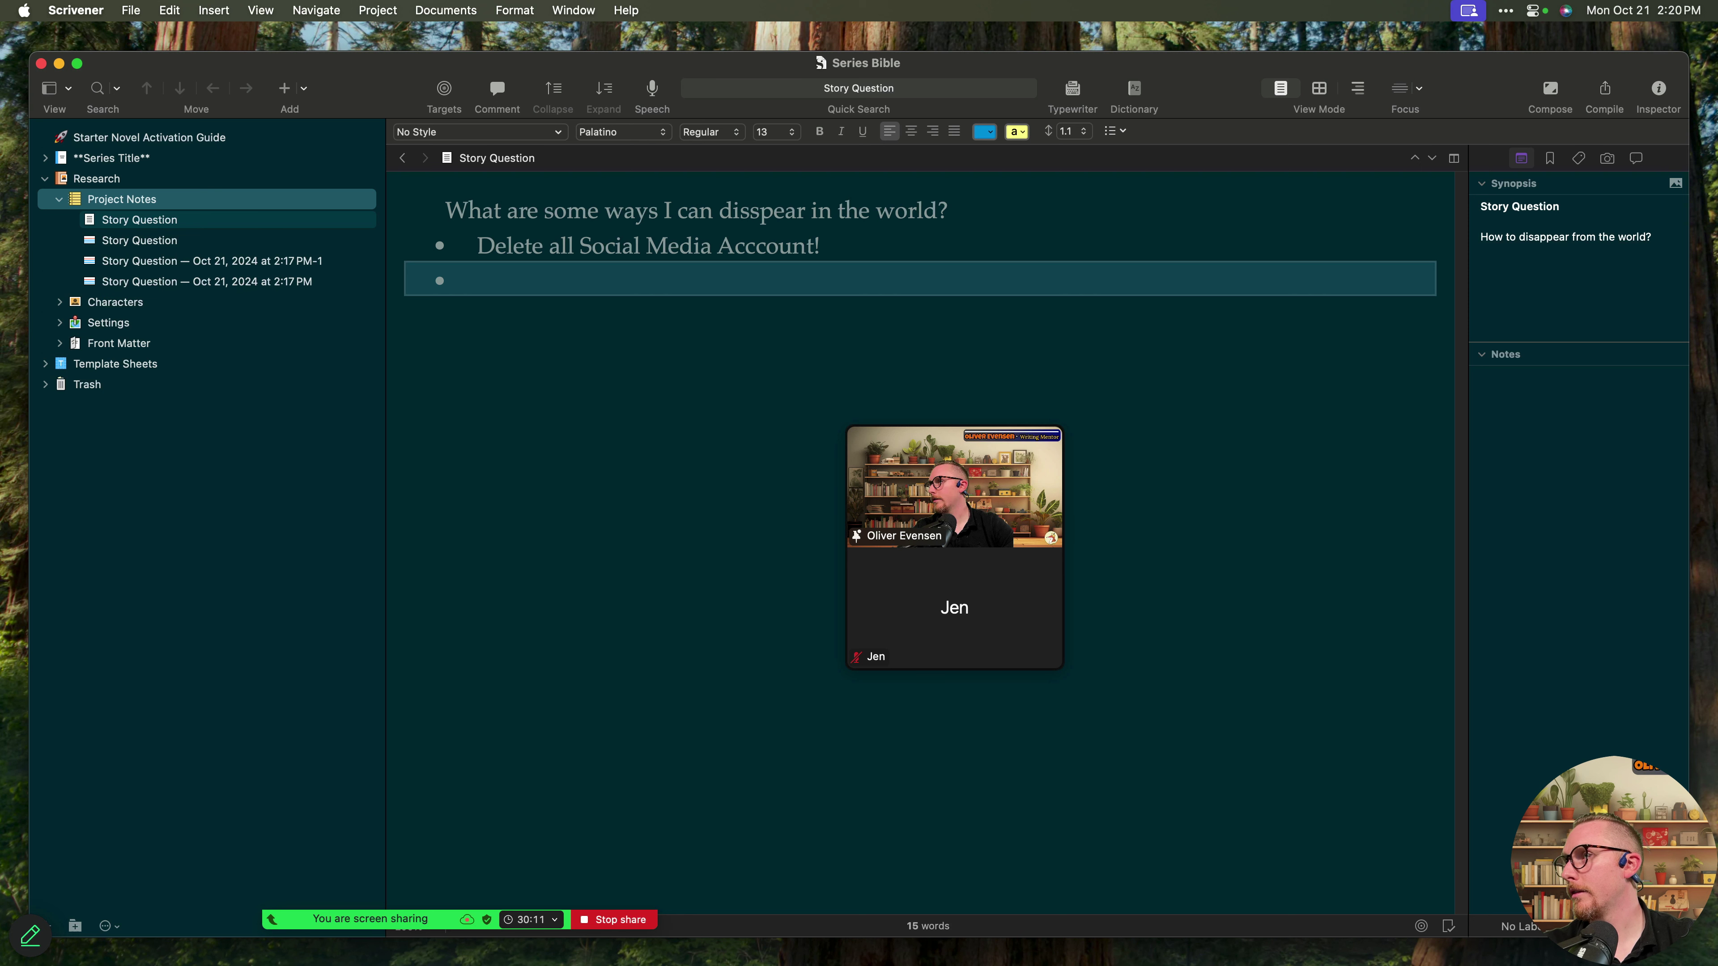
mouse_move(1008, 412)
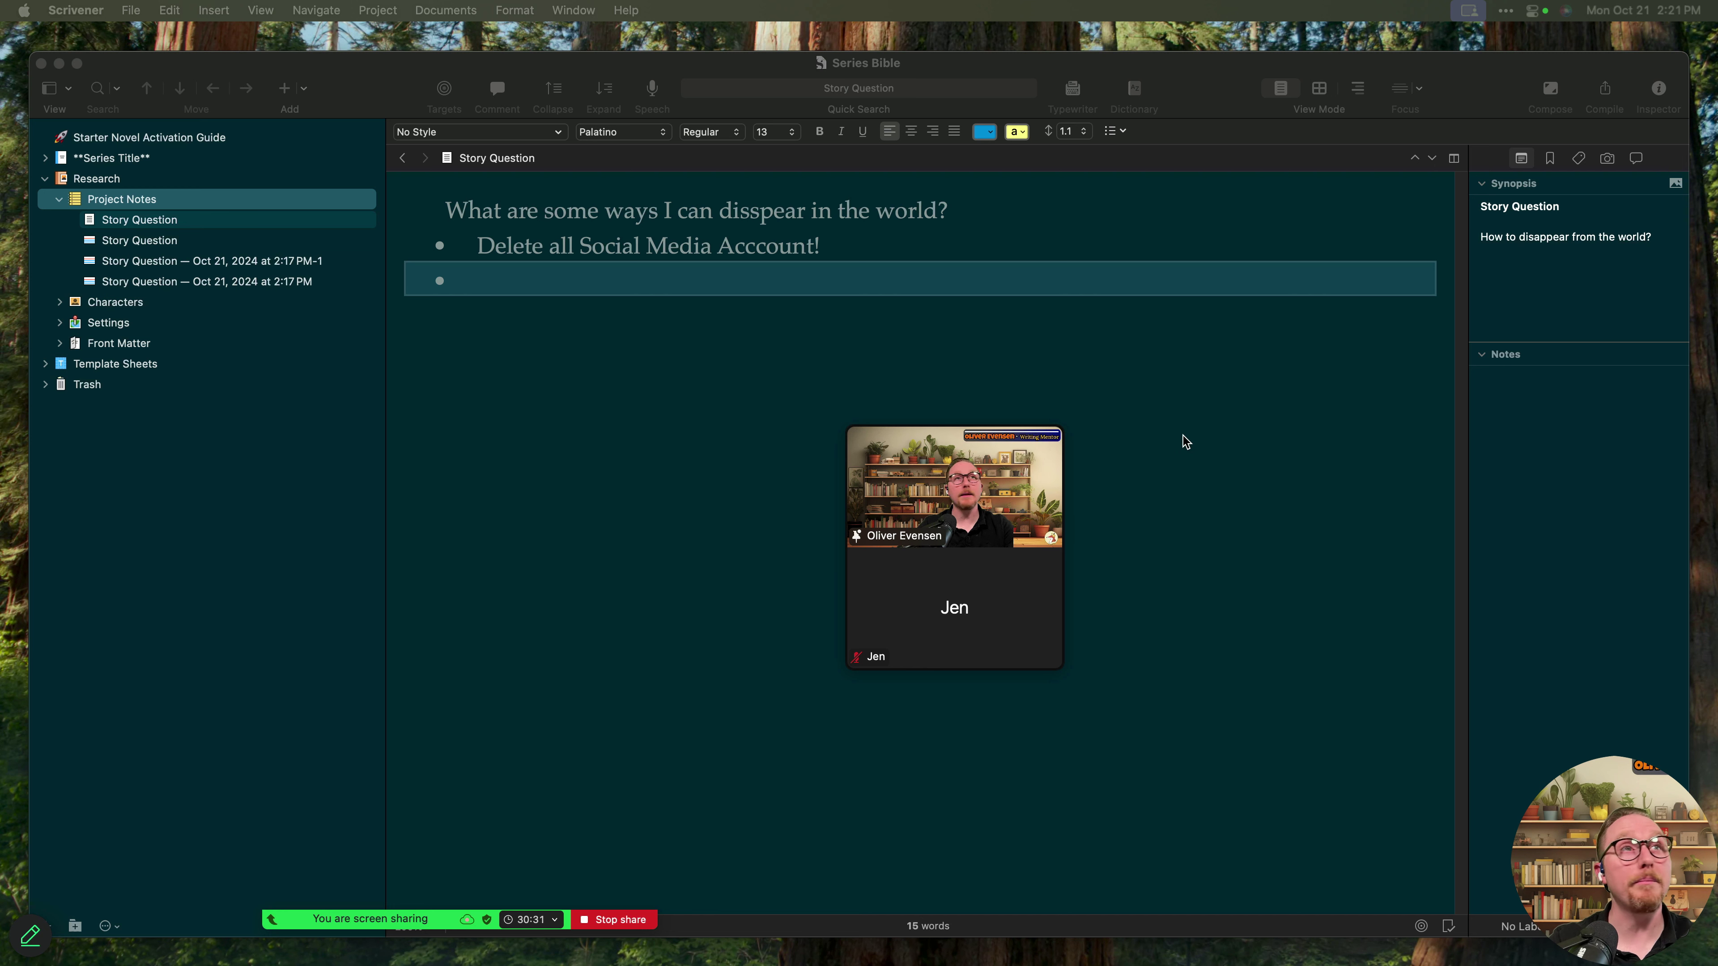
- Collapse Project Notes and create a folder named "Story Questions" directly below it in Research
left_click(62, 202)
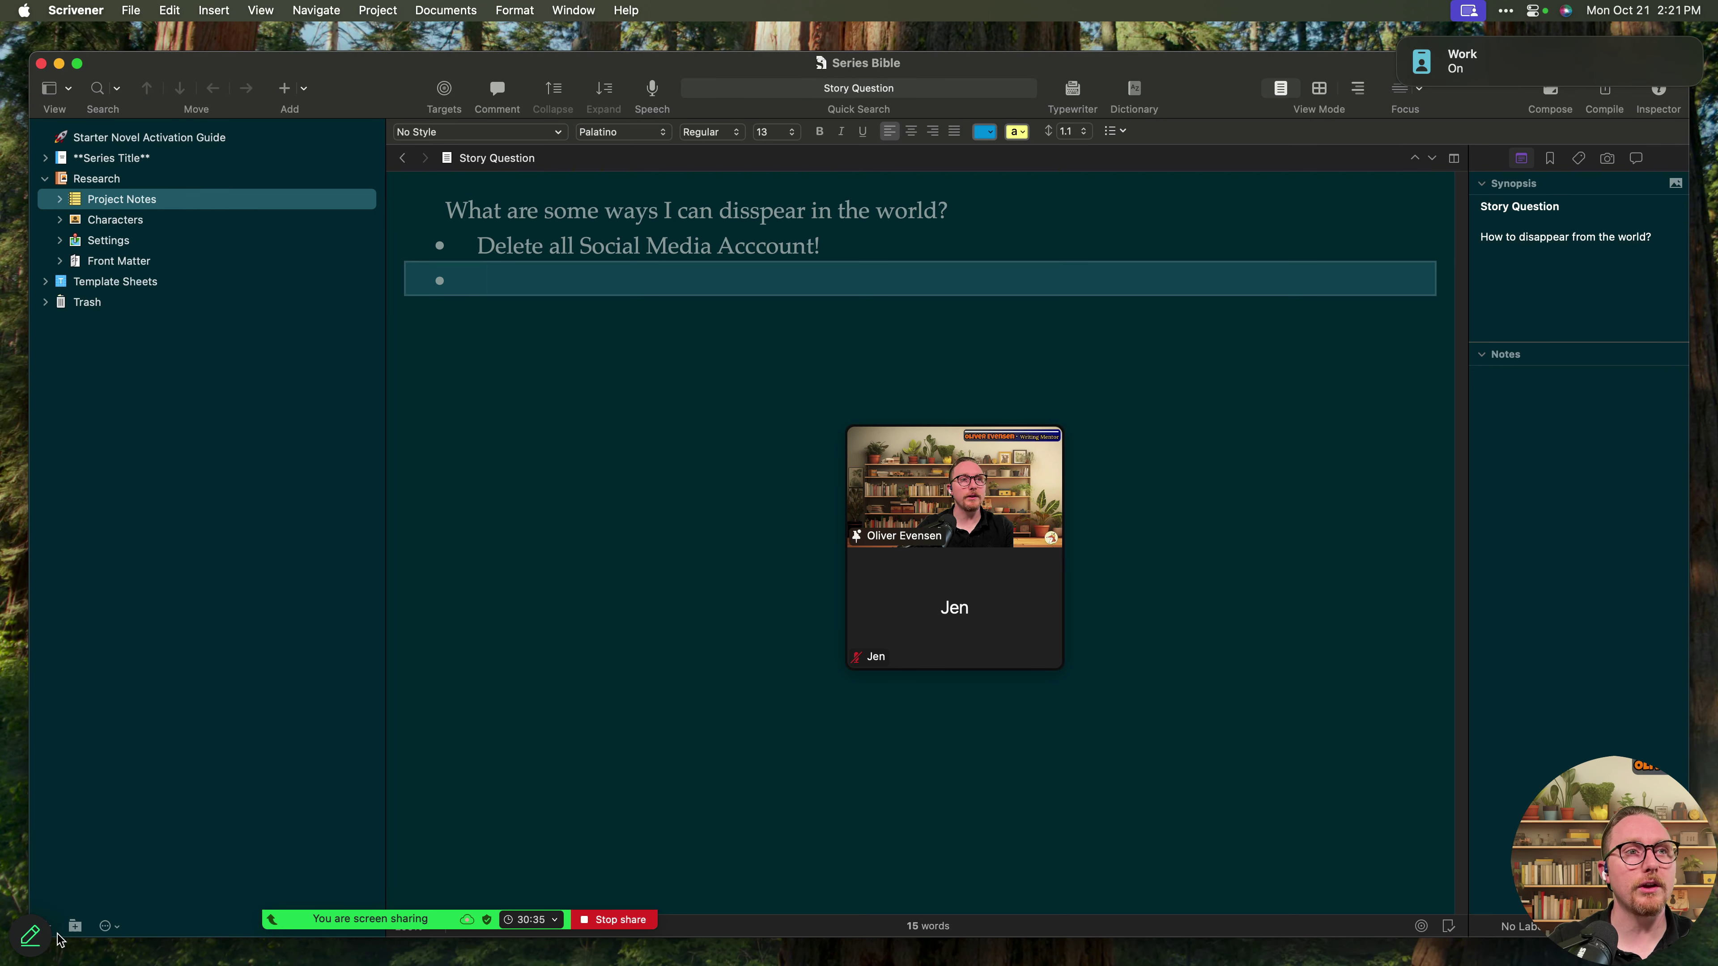
left_click(75, 926)
type("Sto")
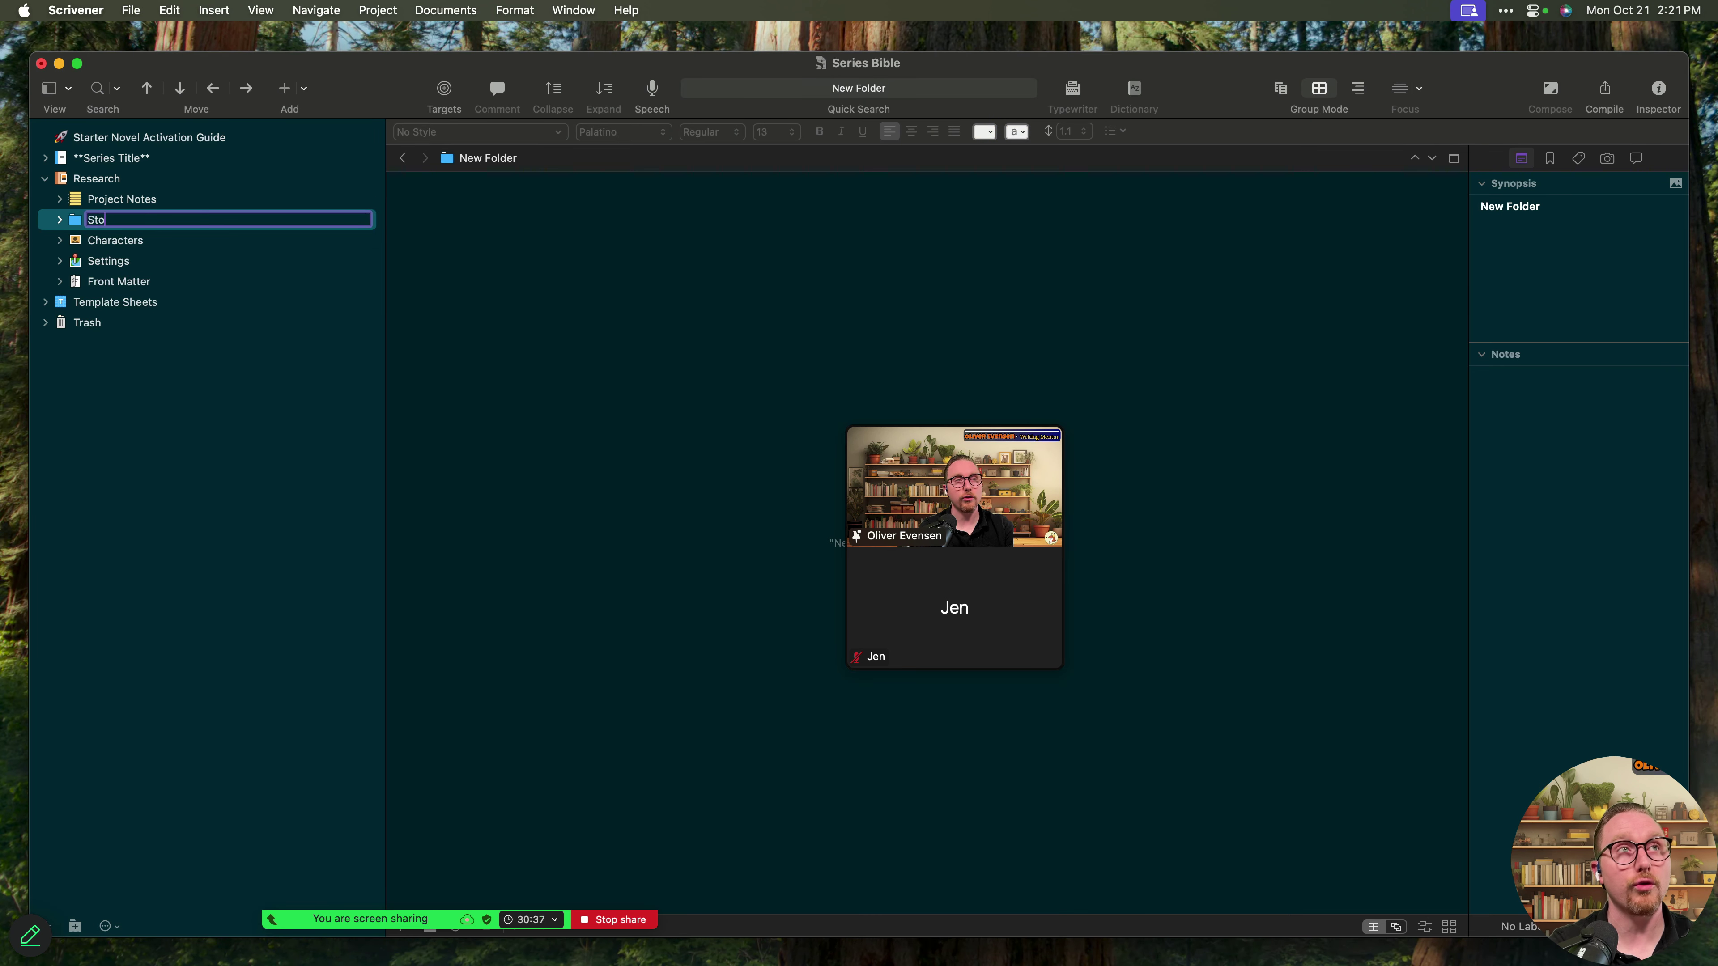
type("ry Q")
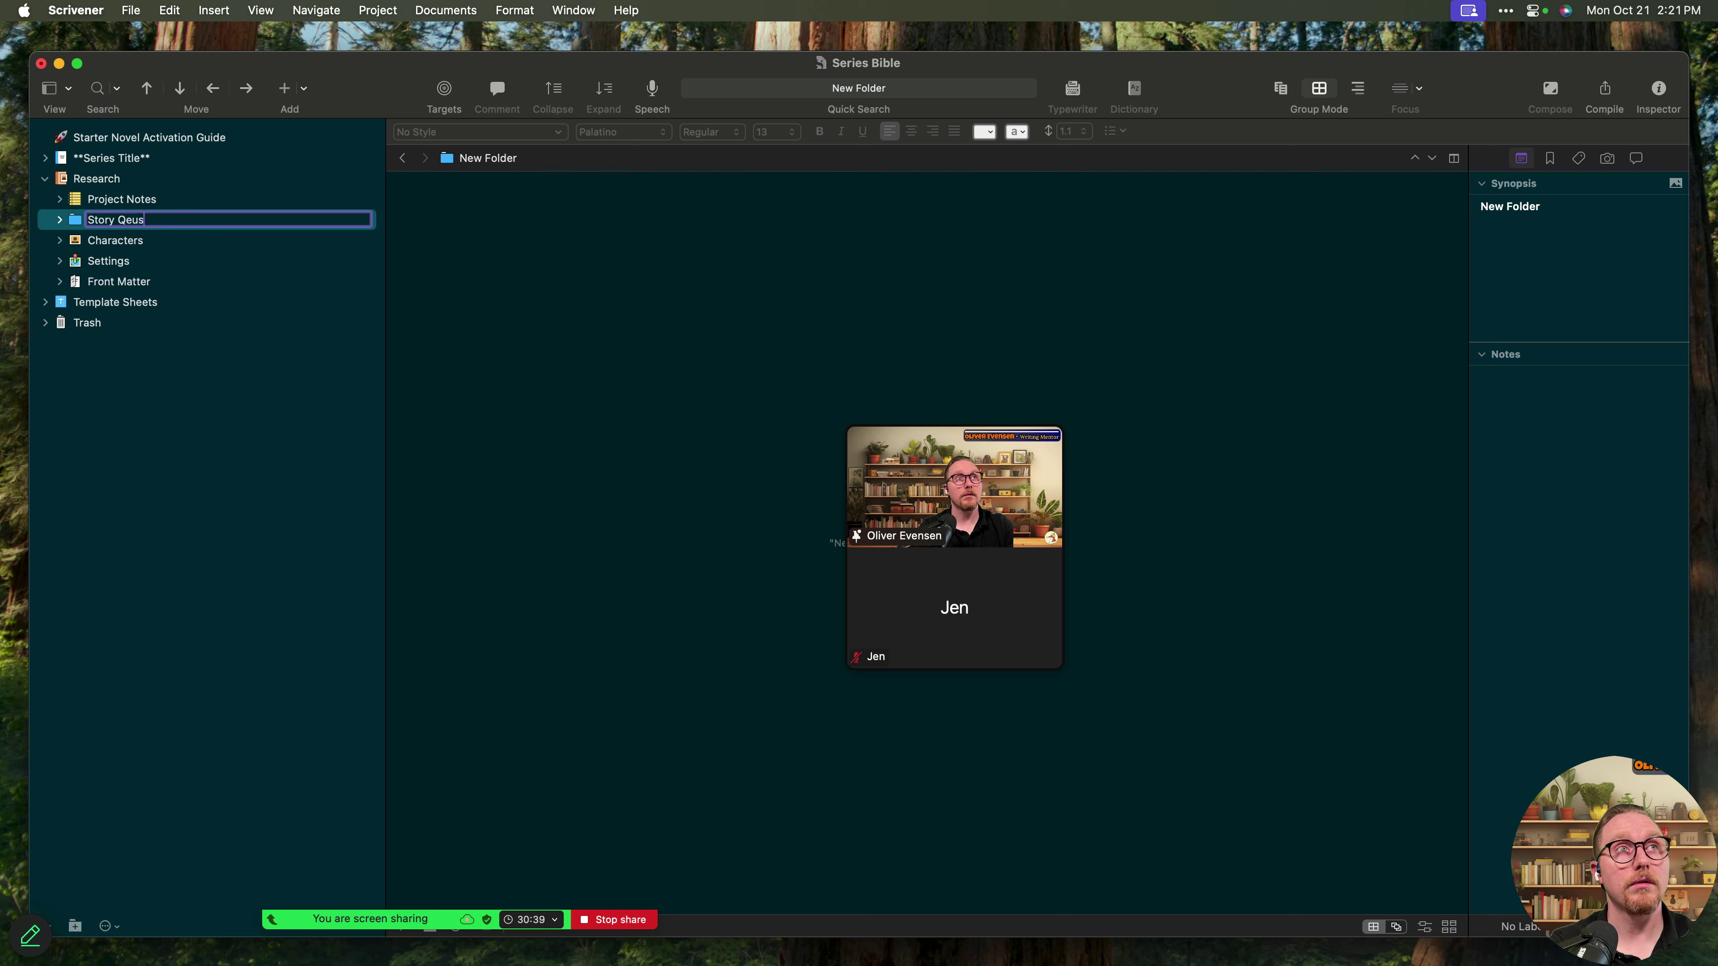
type("uestions")
key("Return")
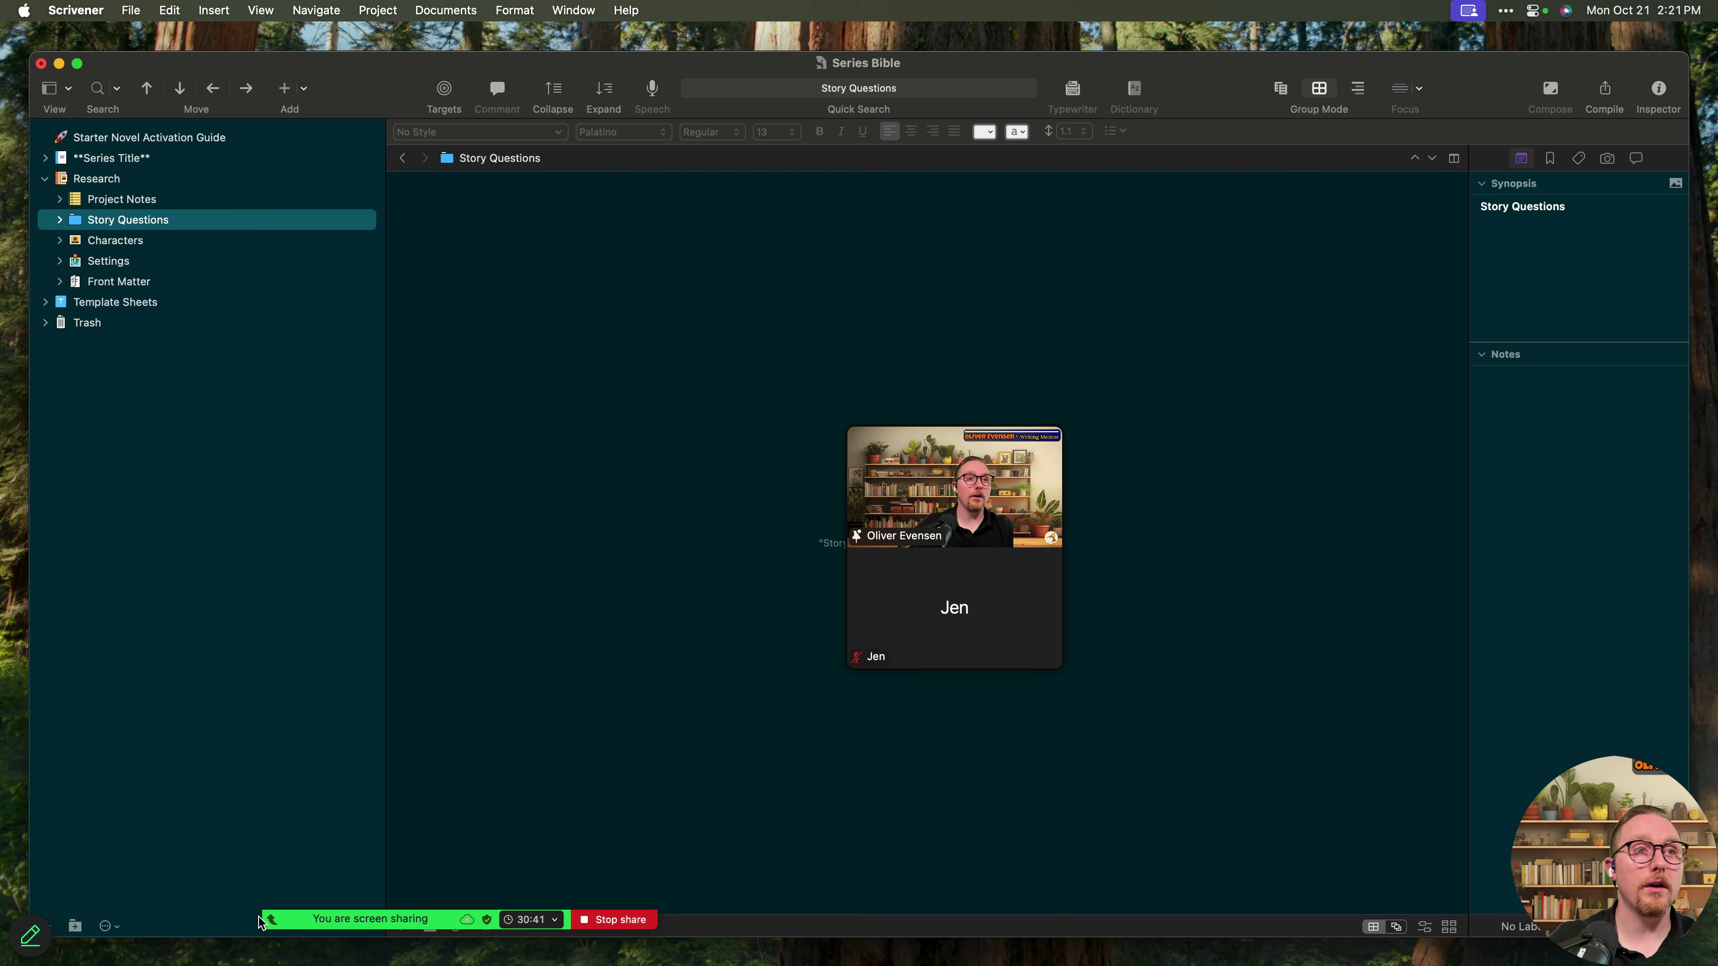
- Create a "Brainstorming" folder in Research and nest the Story Questions folder inside it
left_click(76, 925)
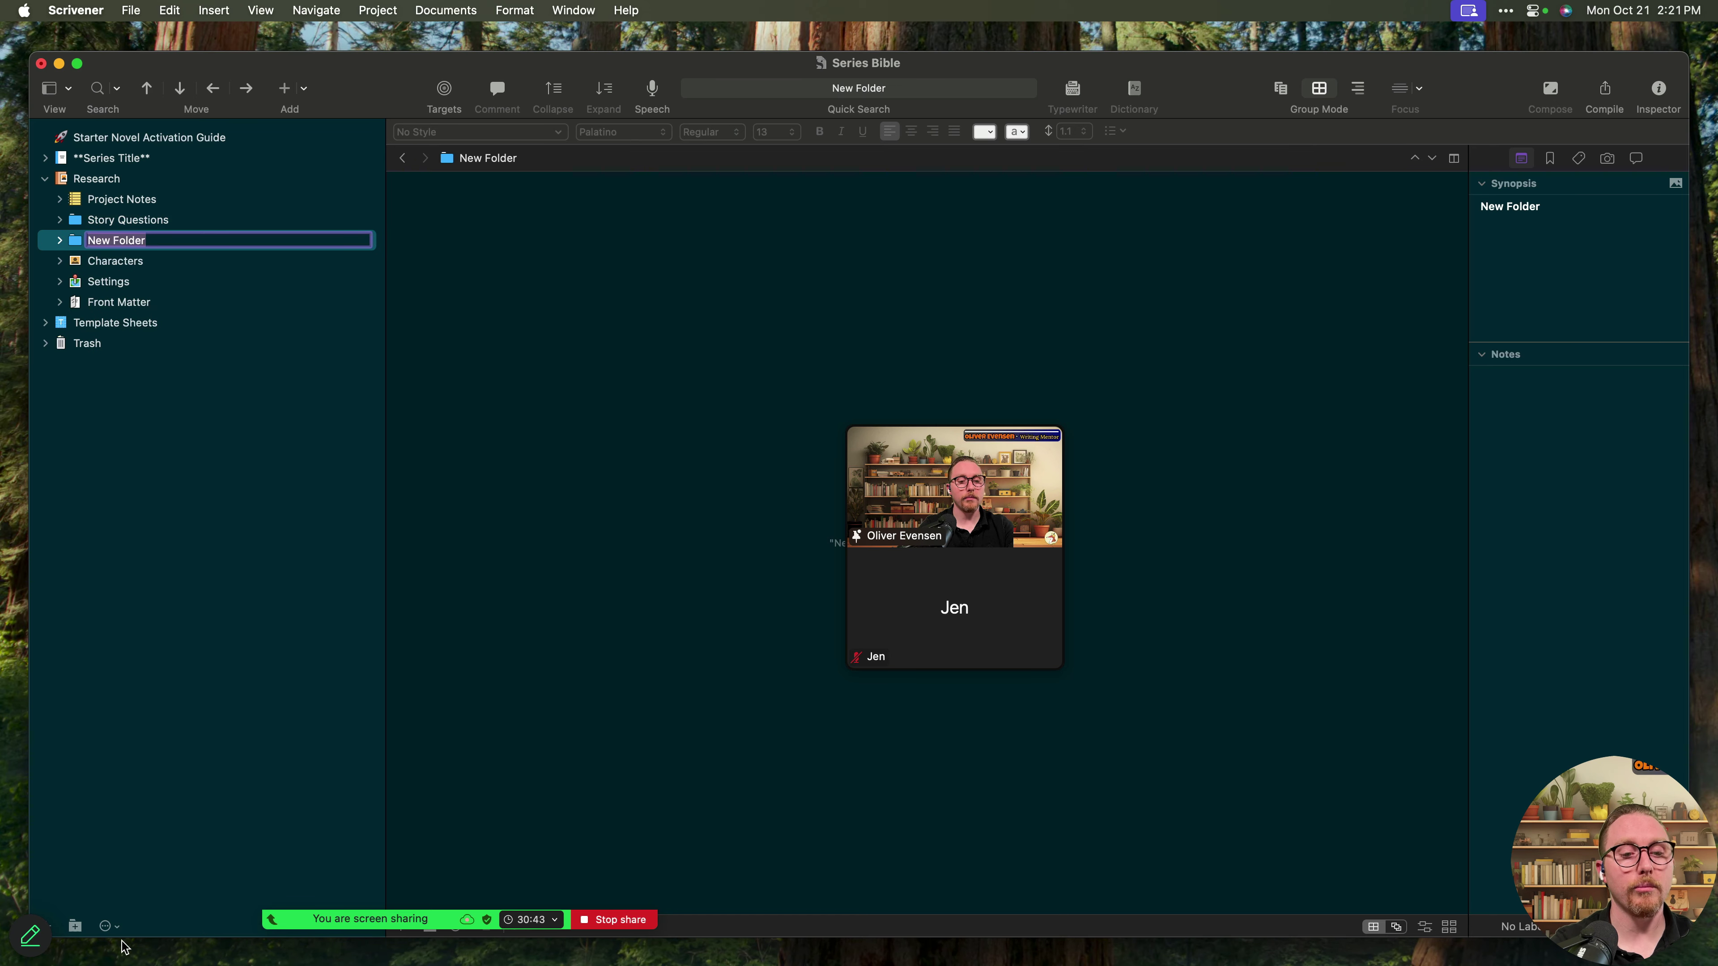
type("Brainstorming")
key("Return")
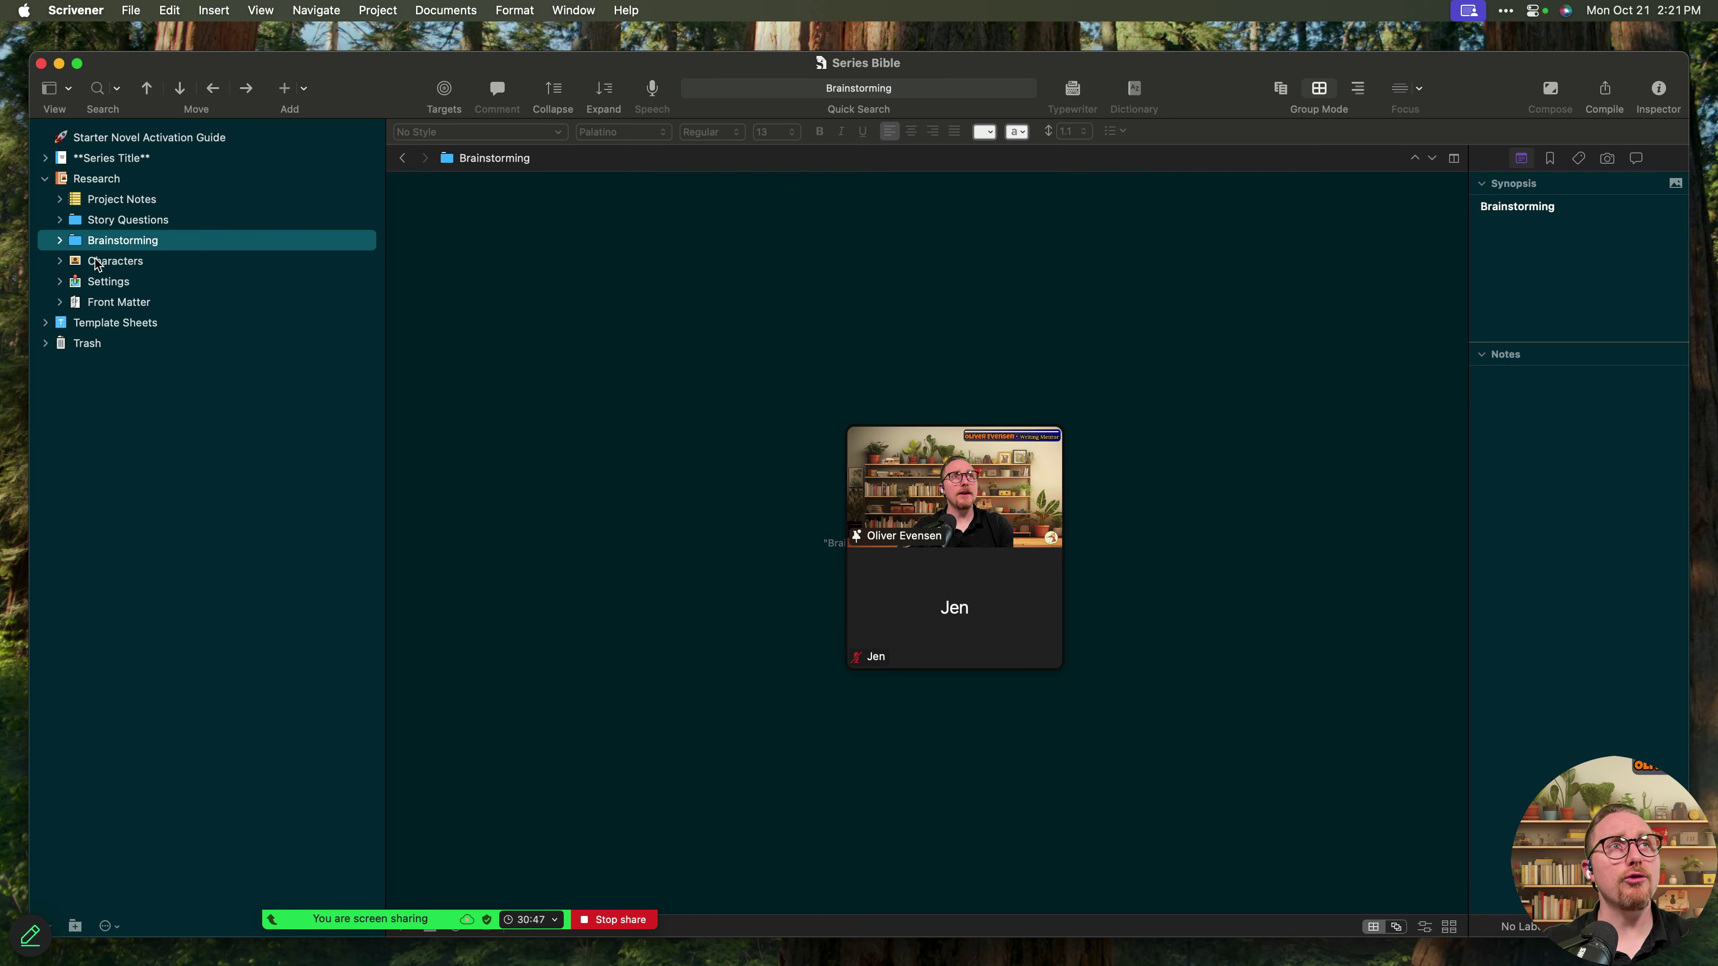
left_click_drag(103, 245, 138, 328)
- Move all four Story Question documents from Project Notes into the Story Questions folder
left_click(155, 302)
left_click(167, 222)
left_click(169, 242, "shift")
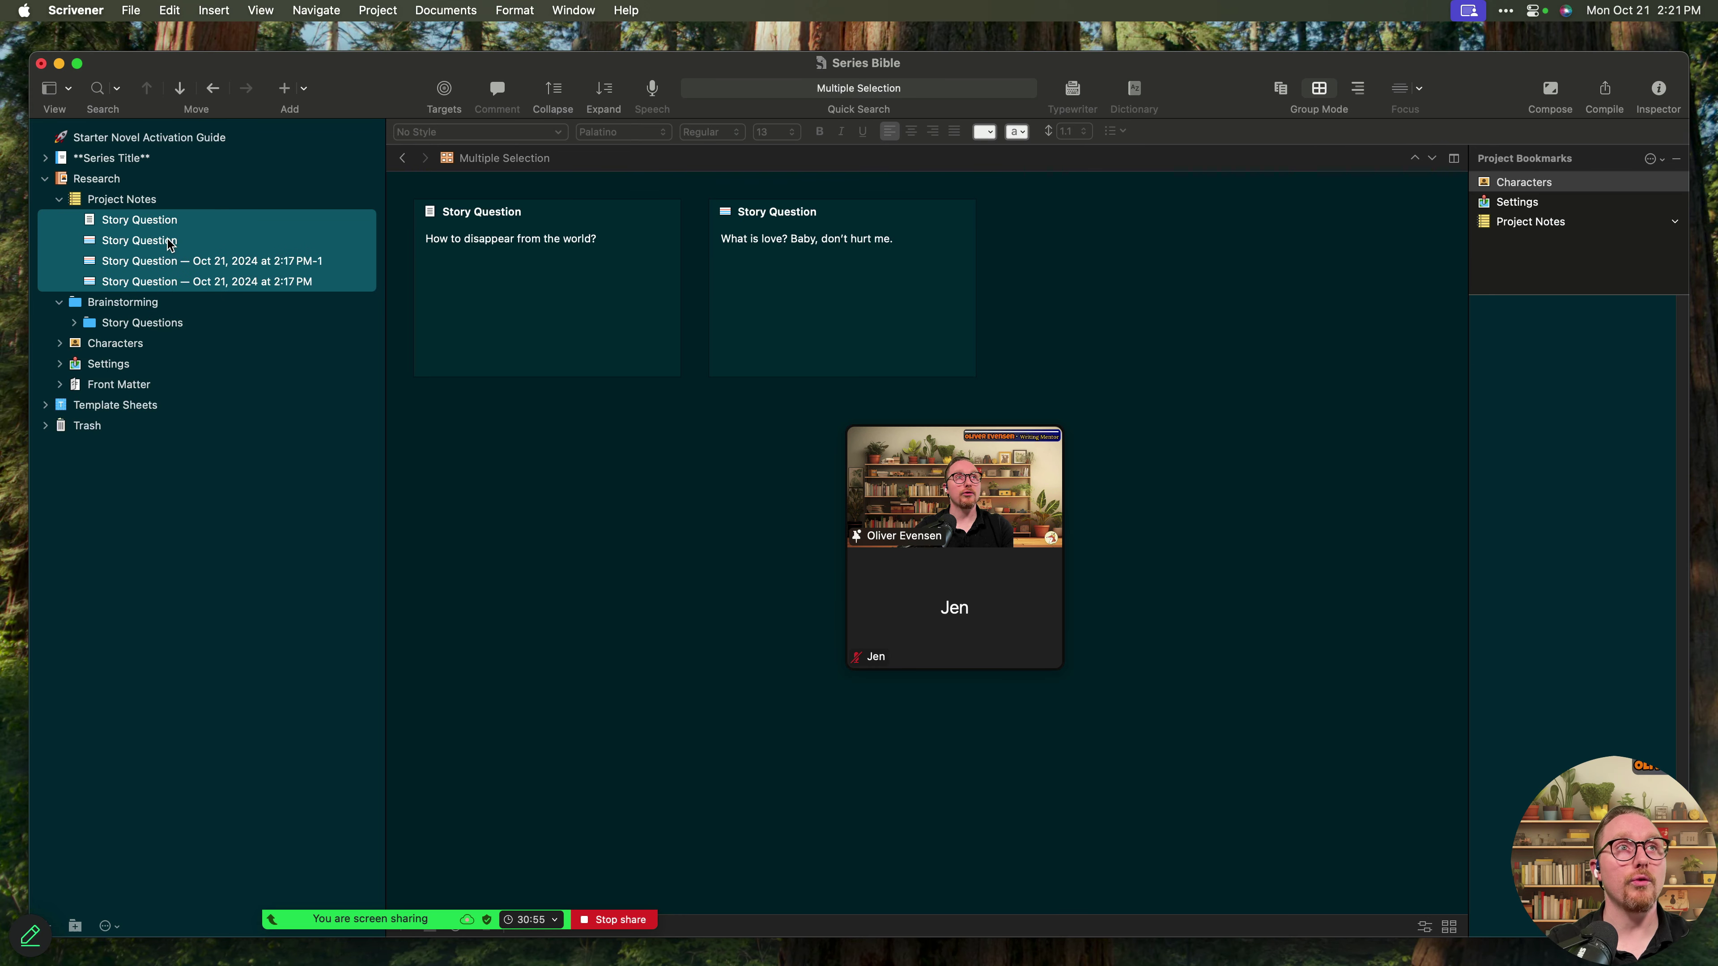
key("shift+Down")
key("shift+Down")
left_click_drag(172, 238, 192, 325)
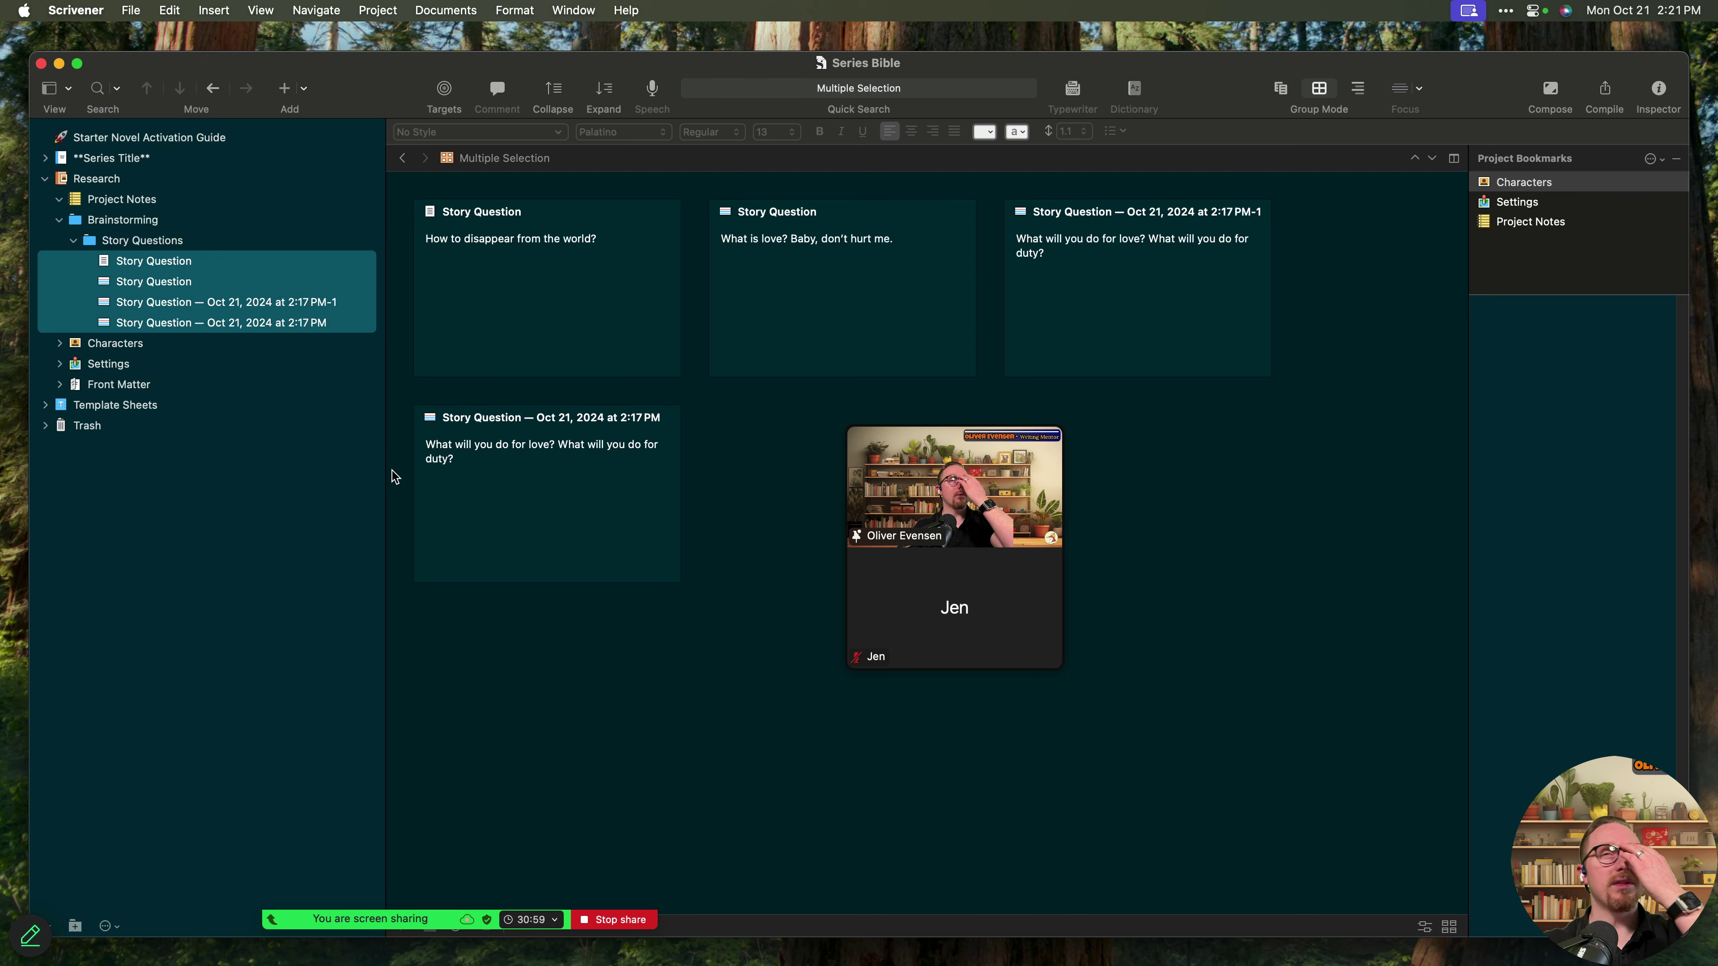
- Review the Brainstorming folder's structure, the Story Questions cards and the "What is love?" document in the binder
left_click(59, 220)
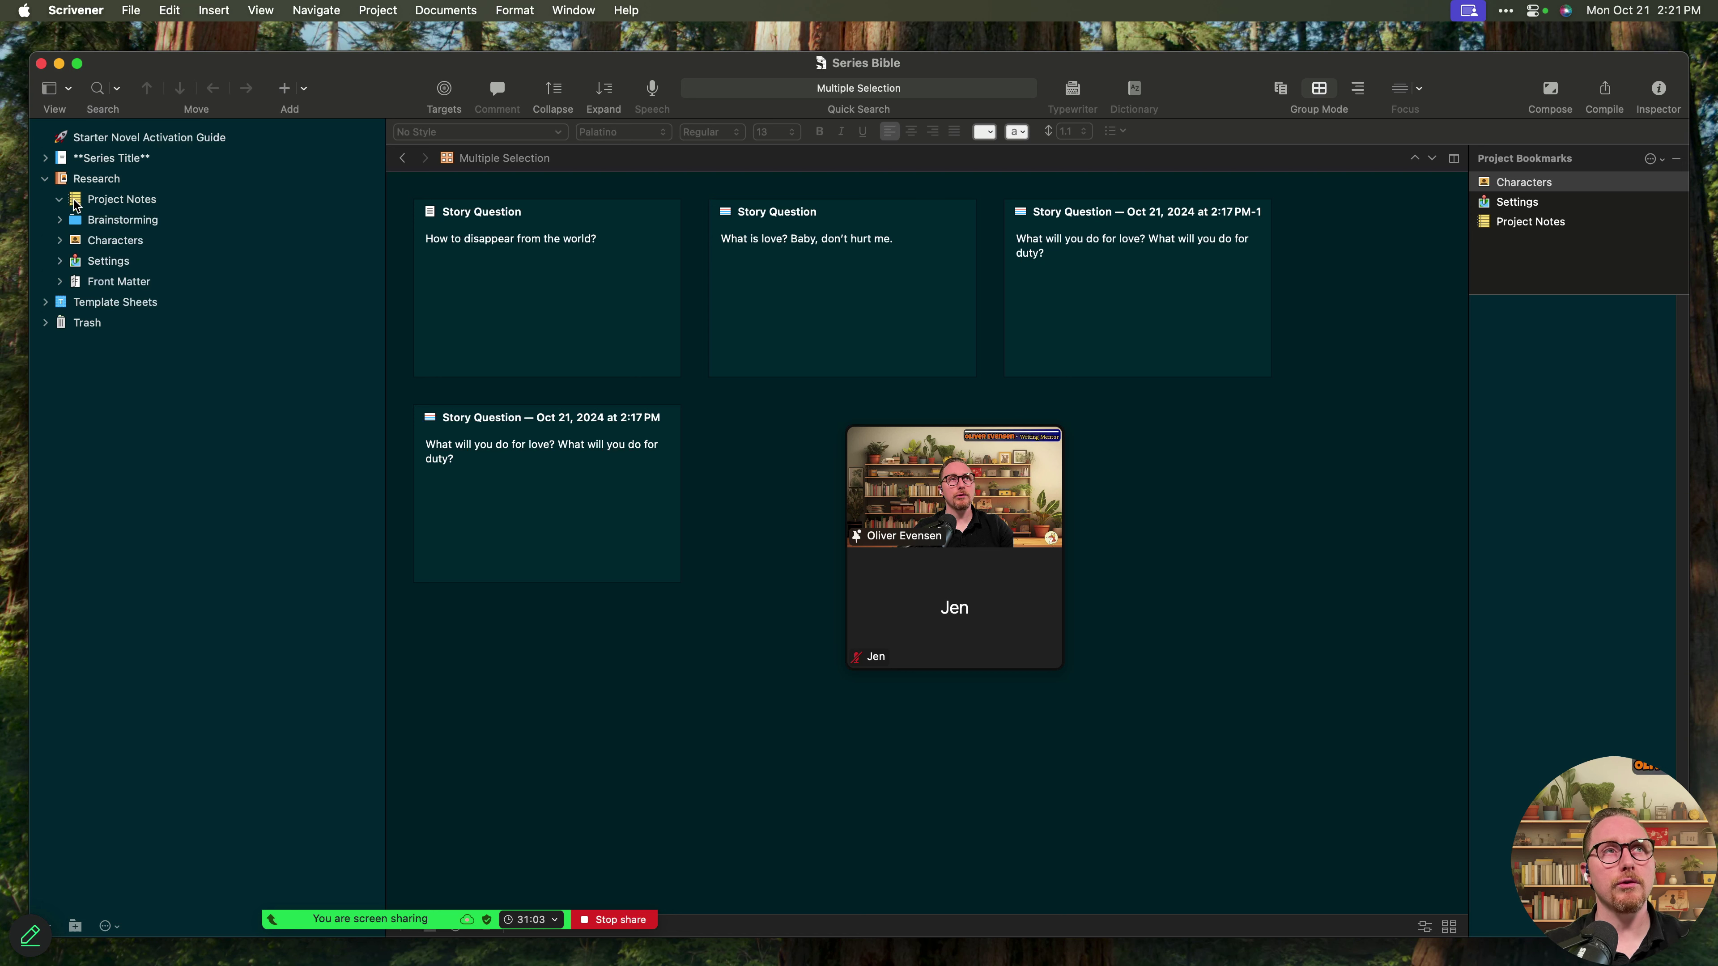
left_click(59, 220)
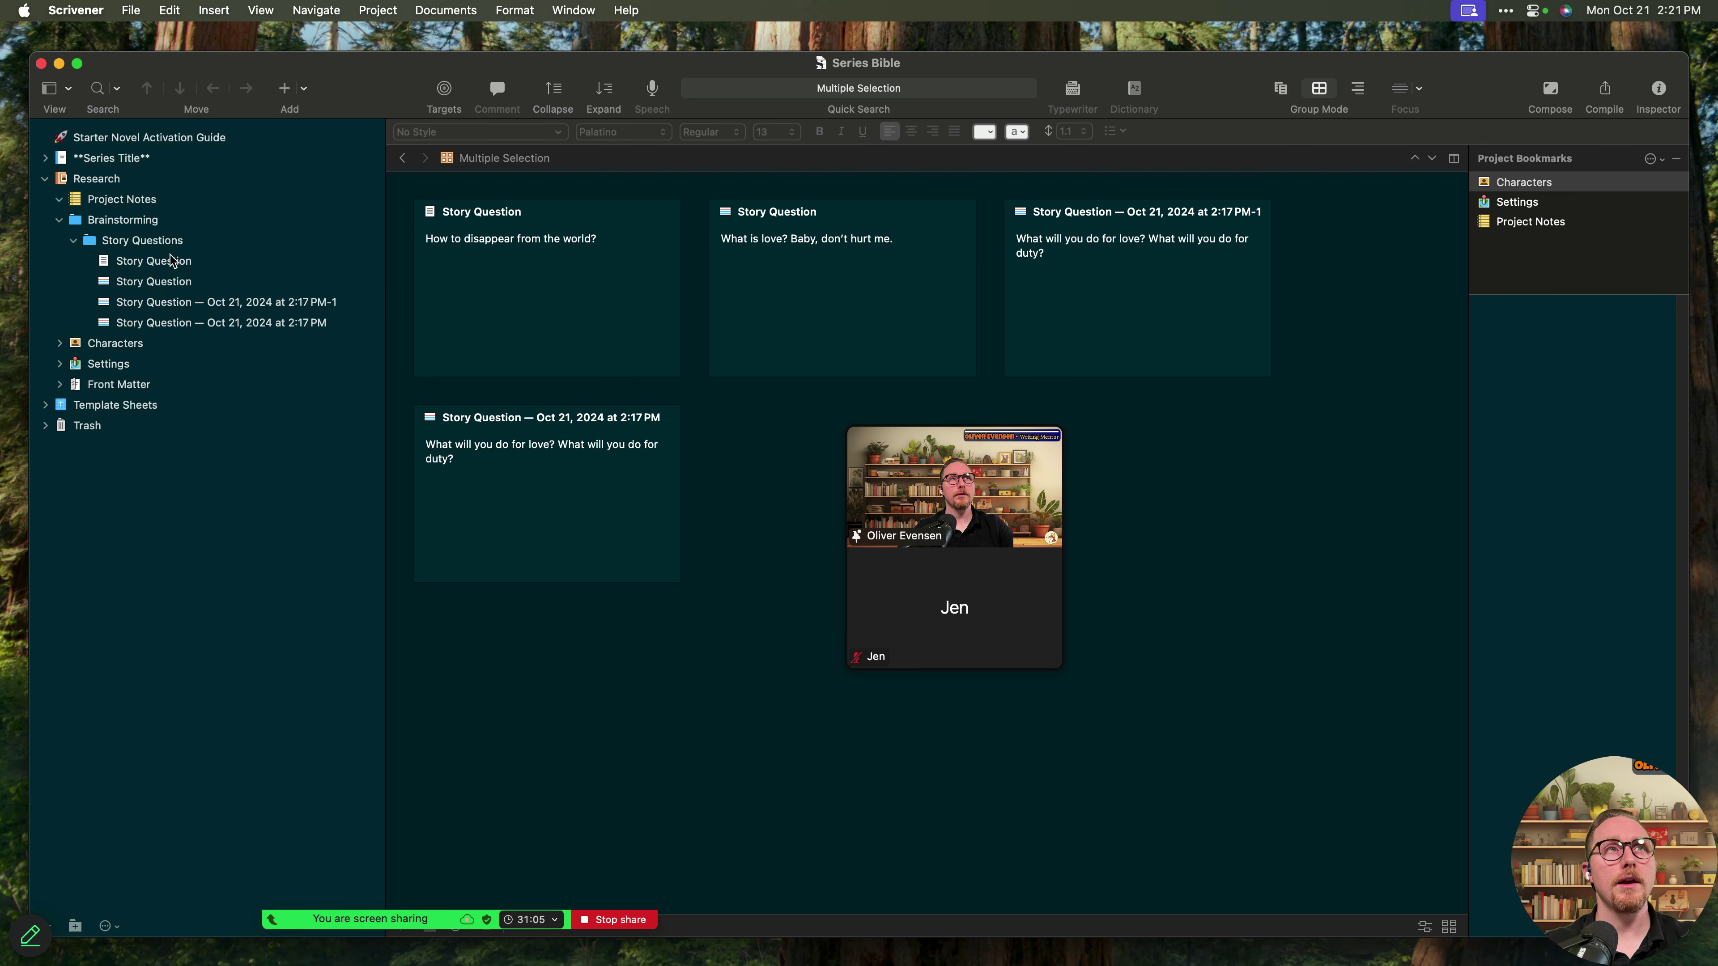
left_click(74, 241)
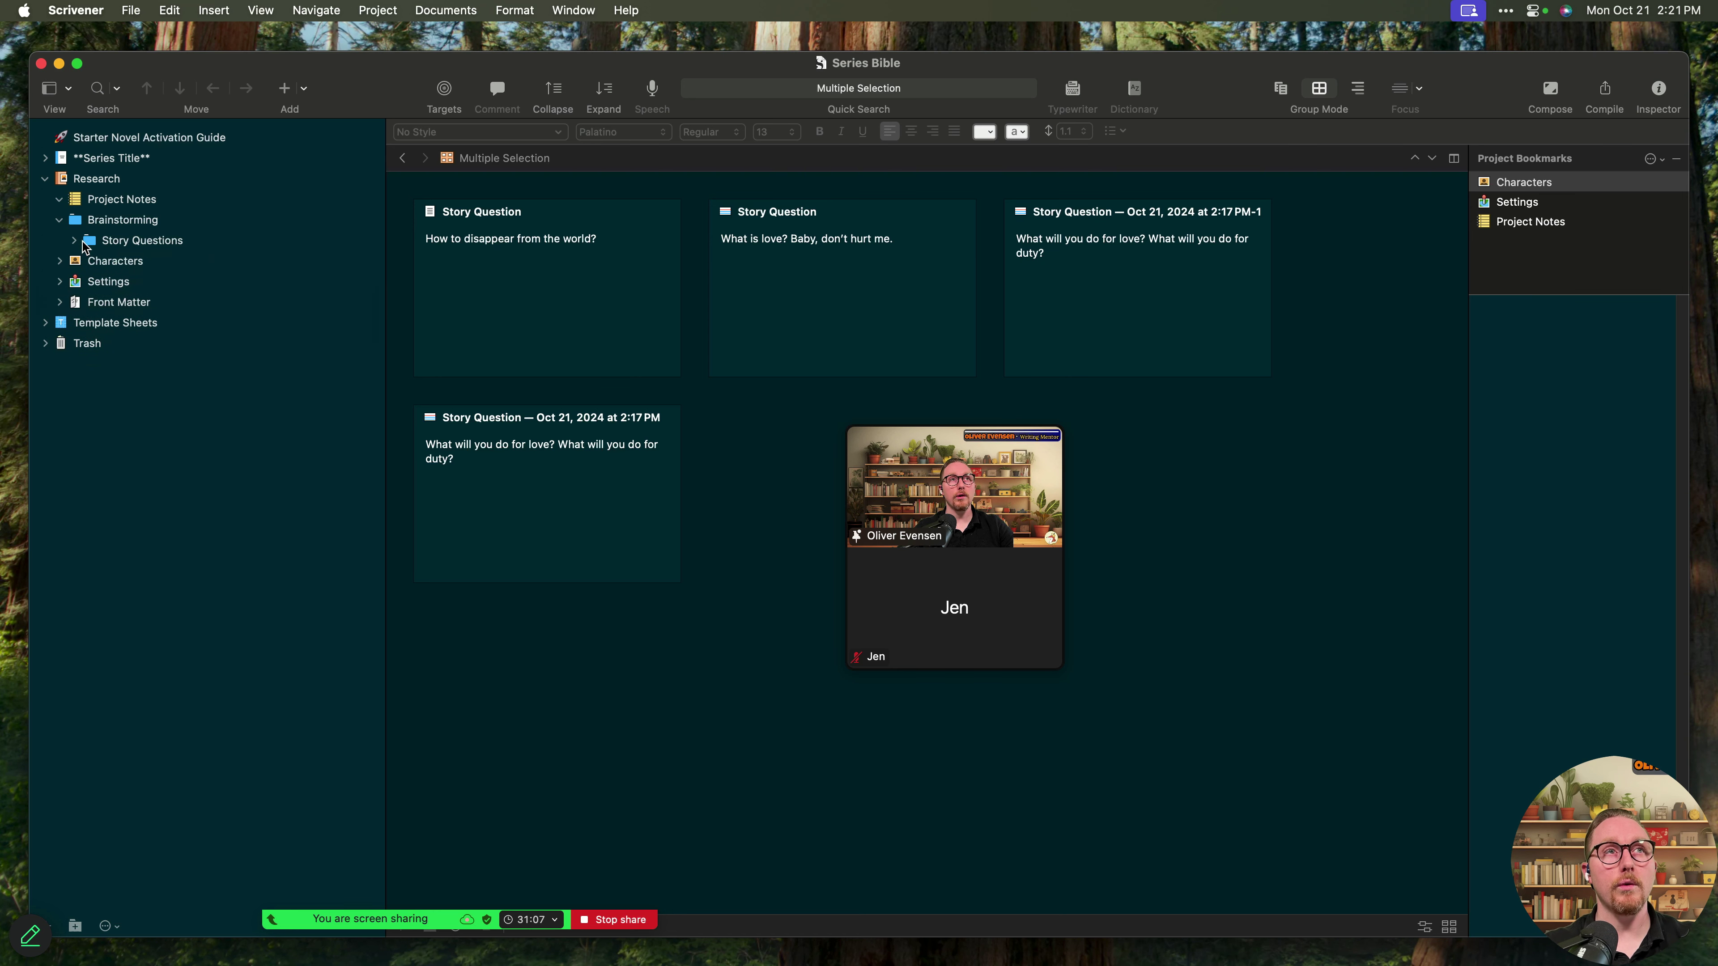
left_click(142, 245)
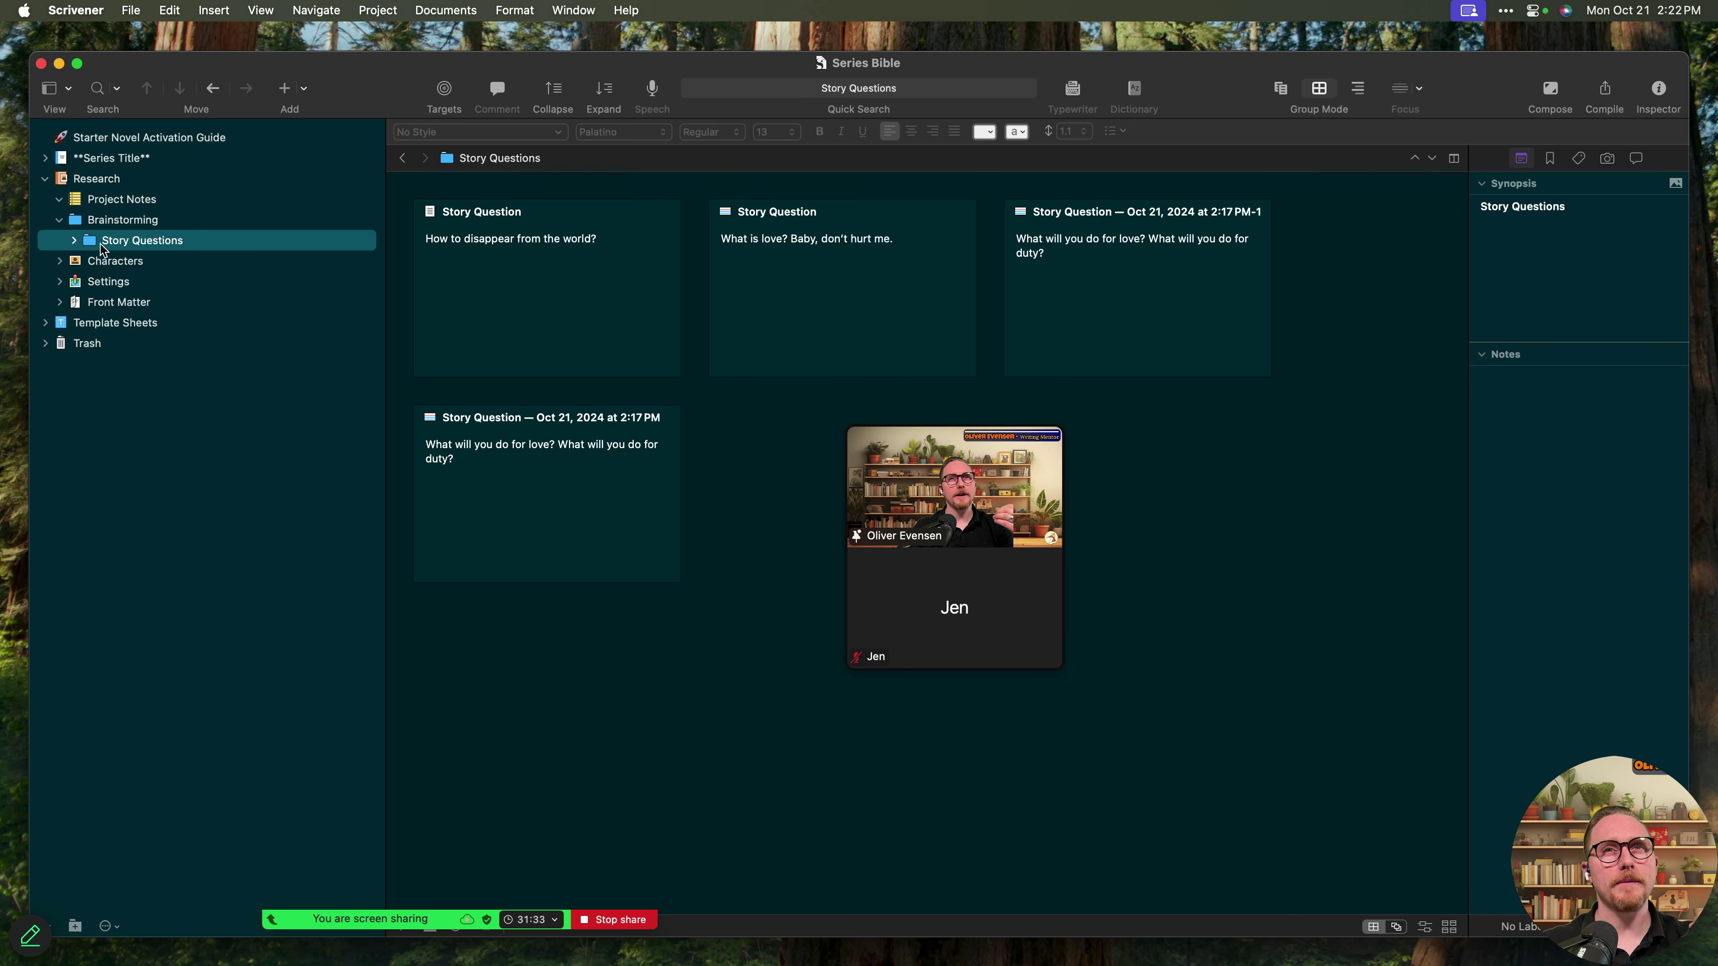
left_click(73, 241)
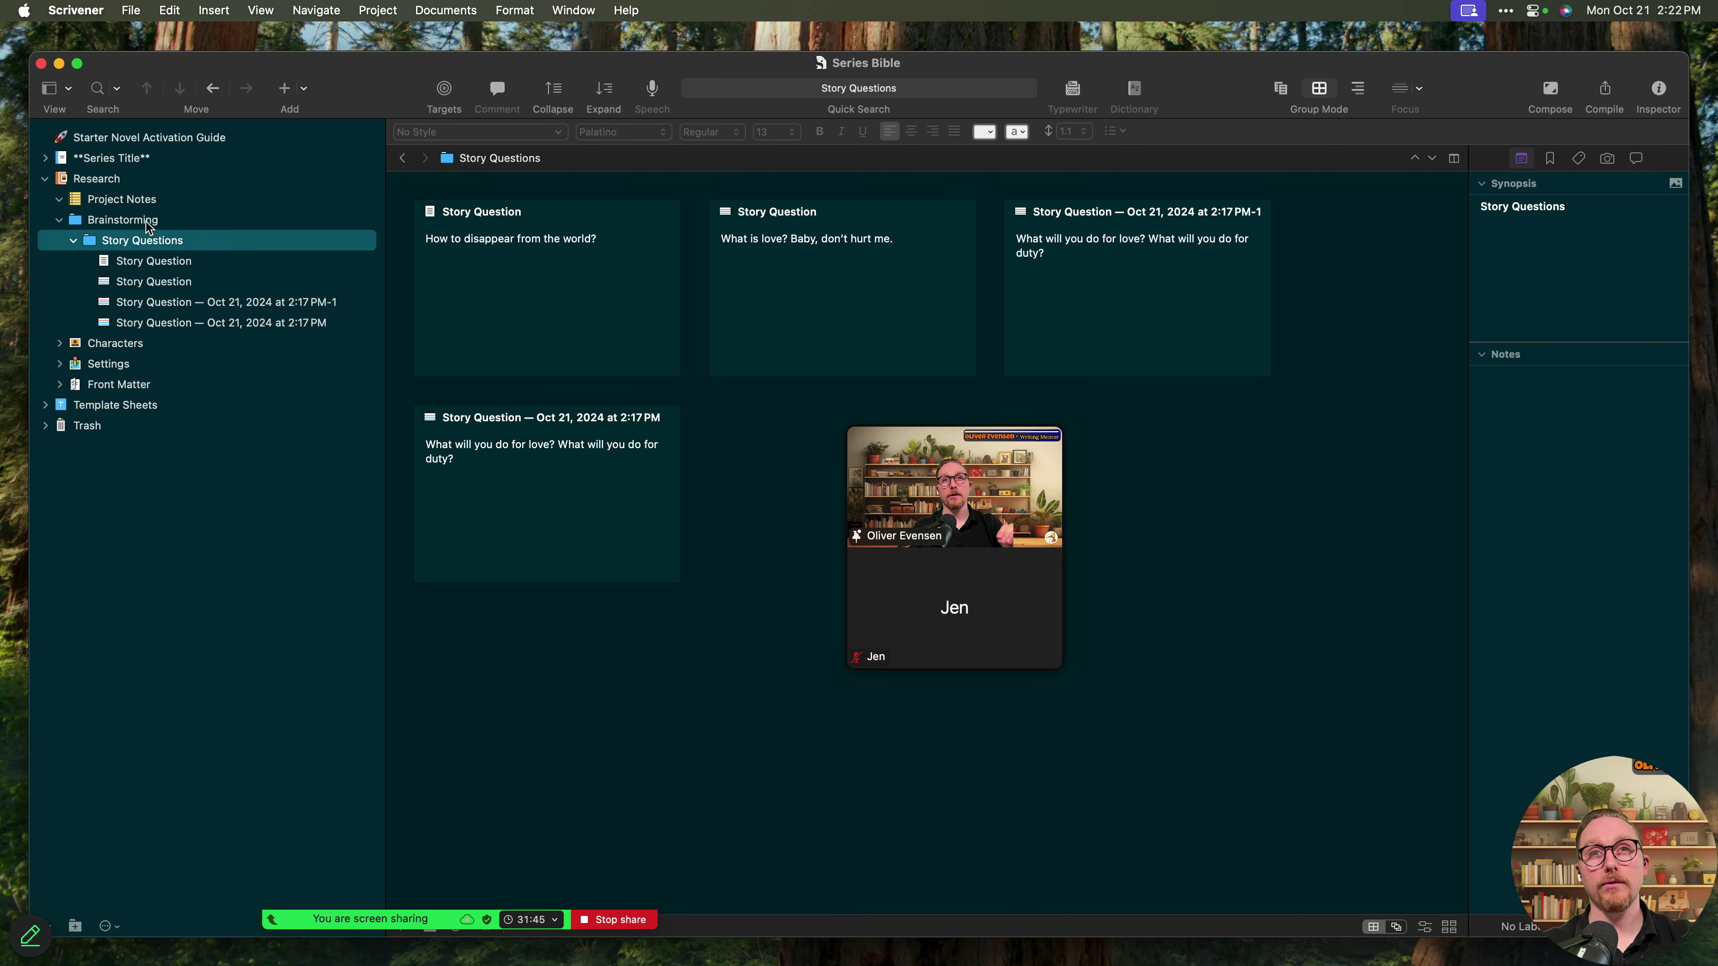
left_click(126, 265)
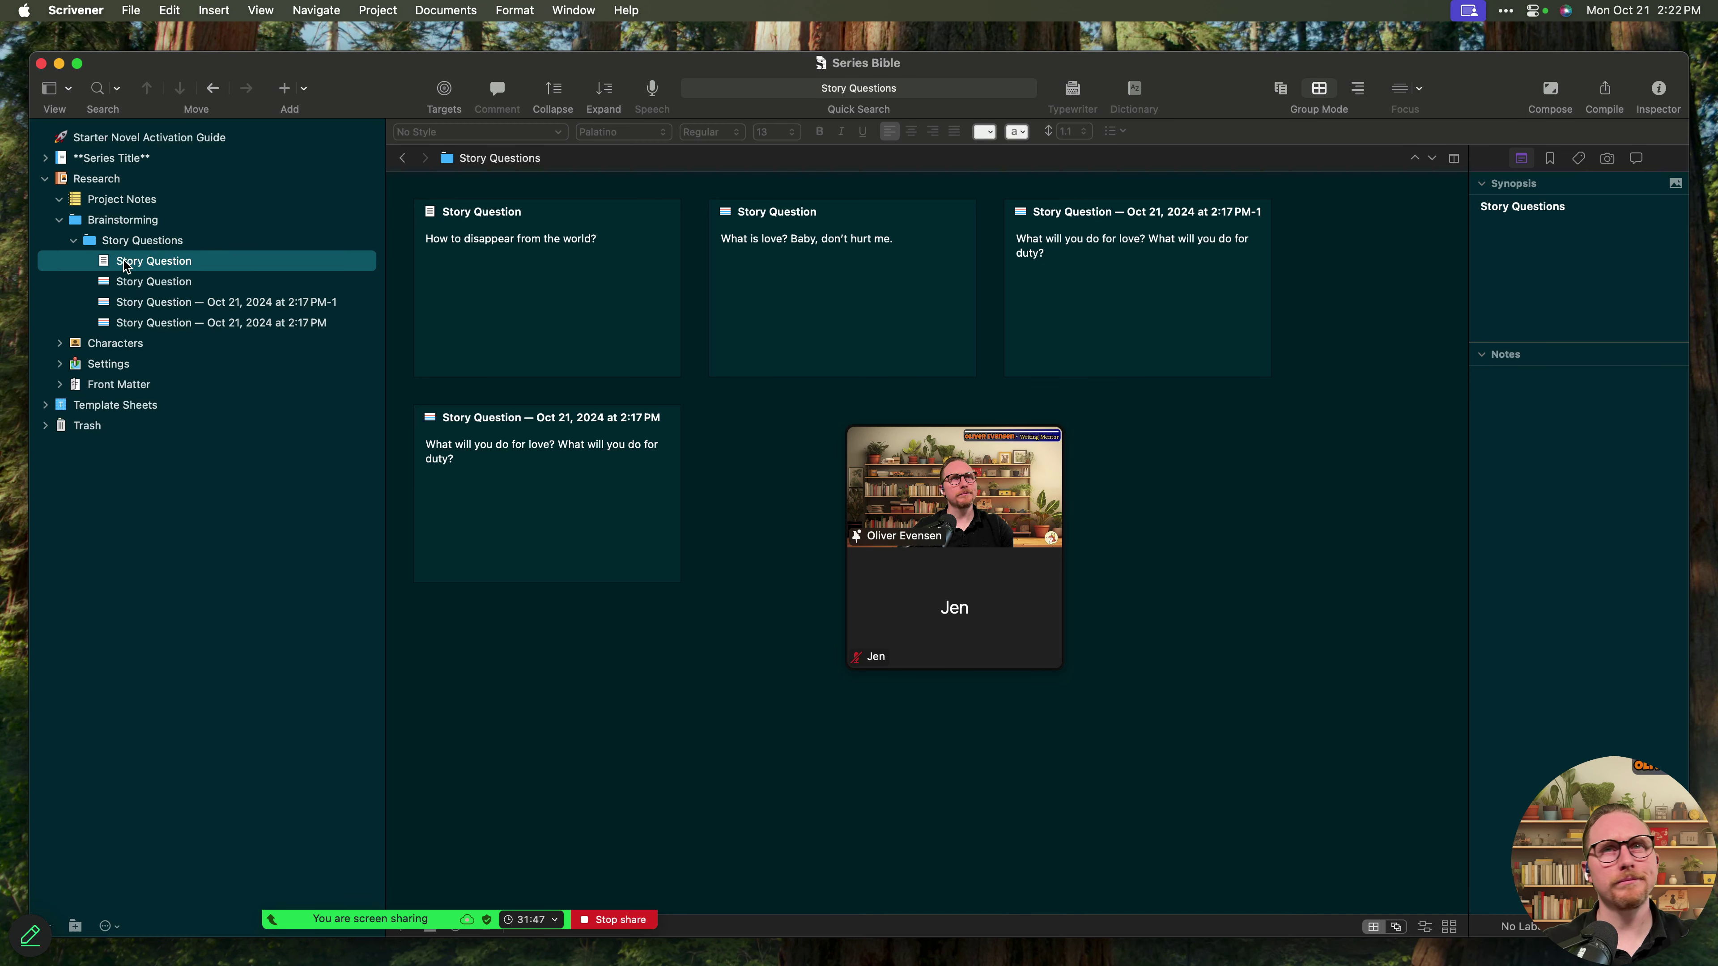
left_click(153, 283)
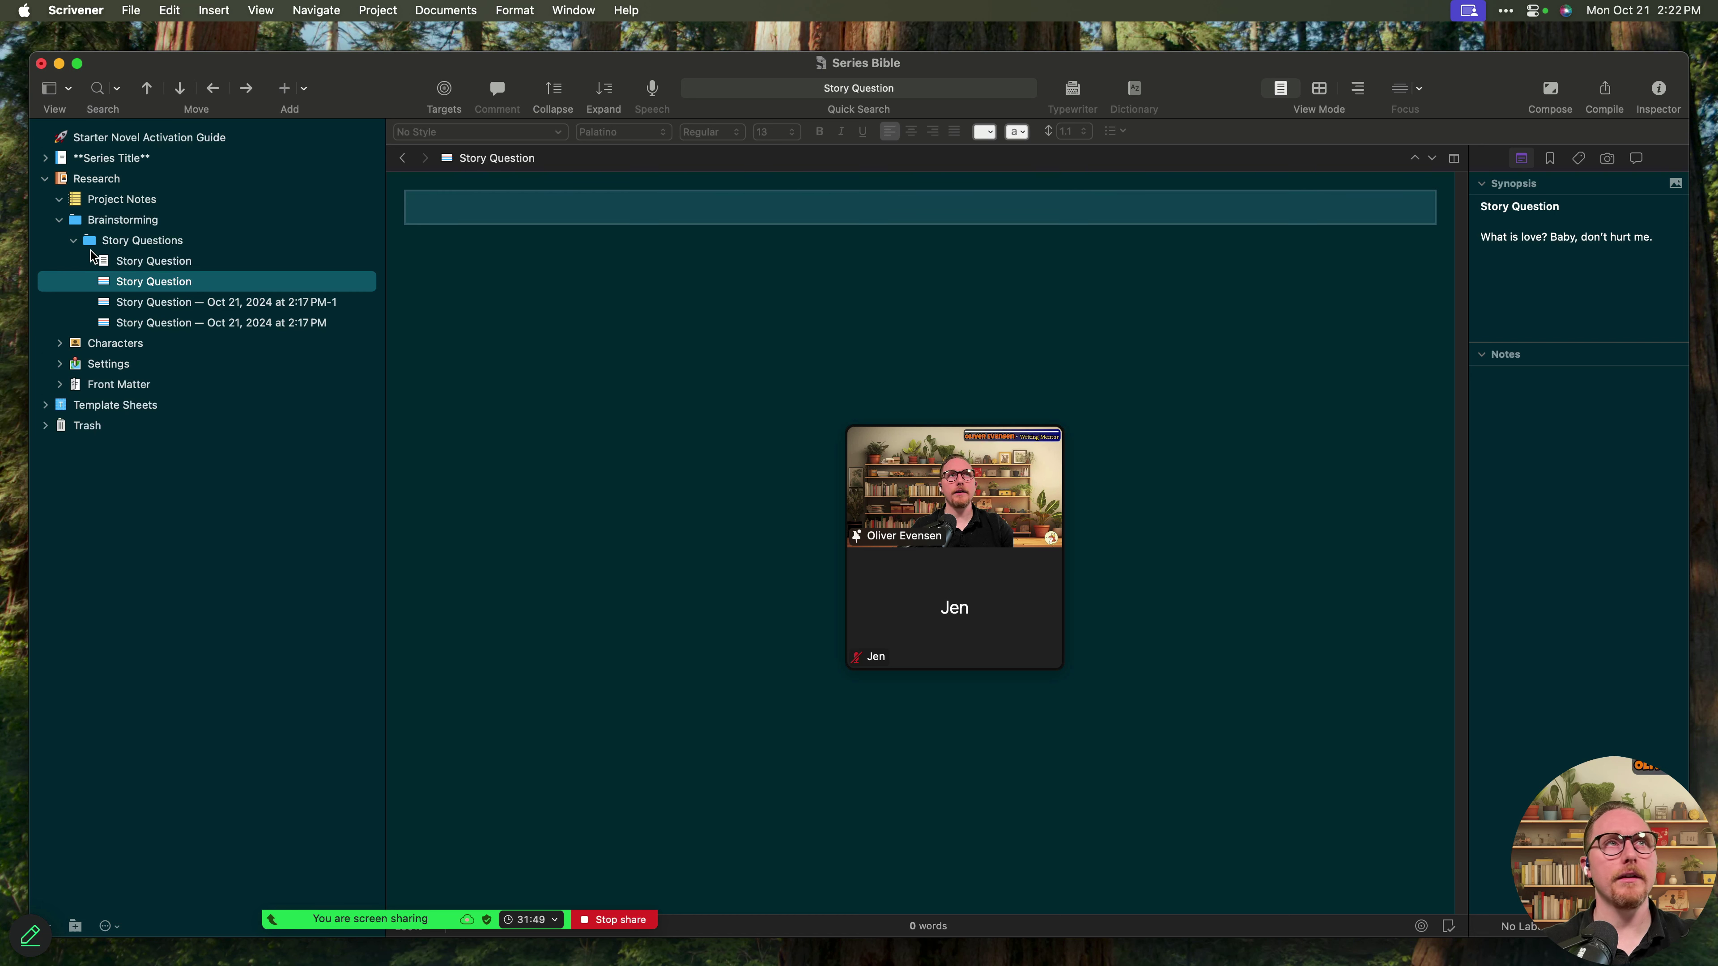
left_click(75, 244)
left_click(74, 241)
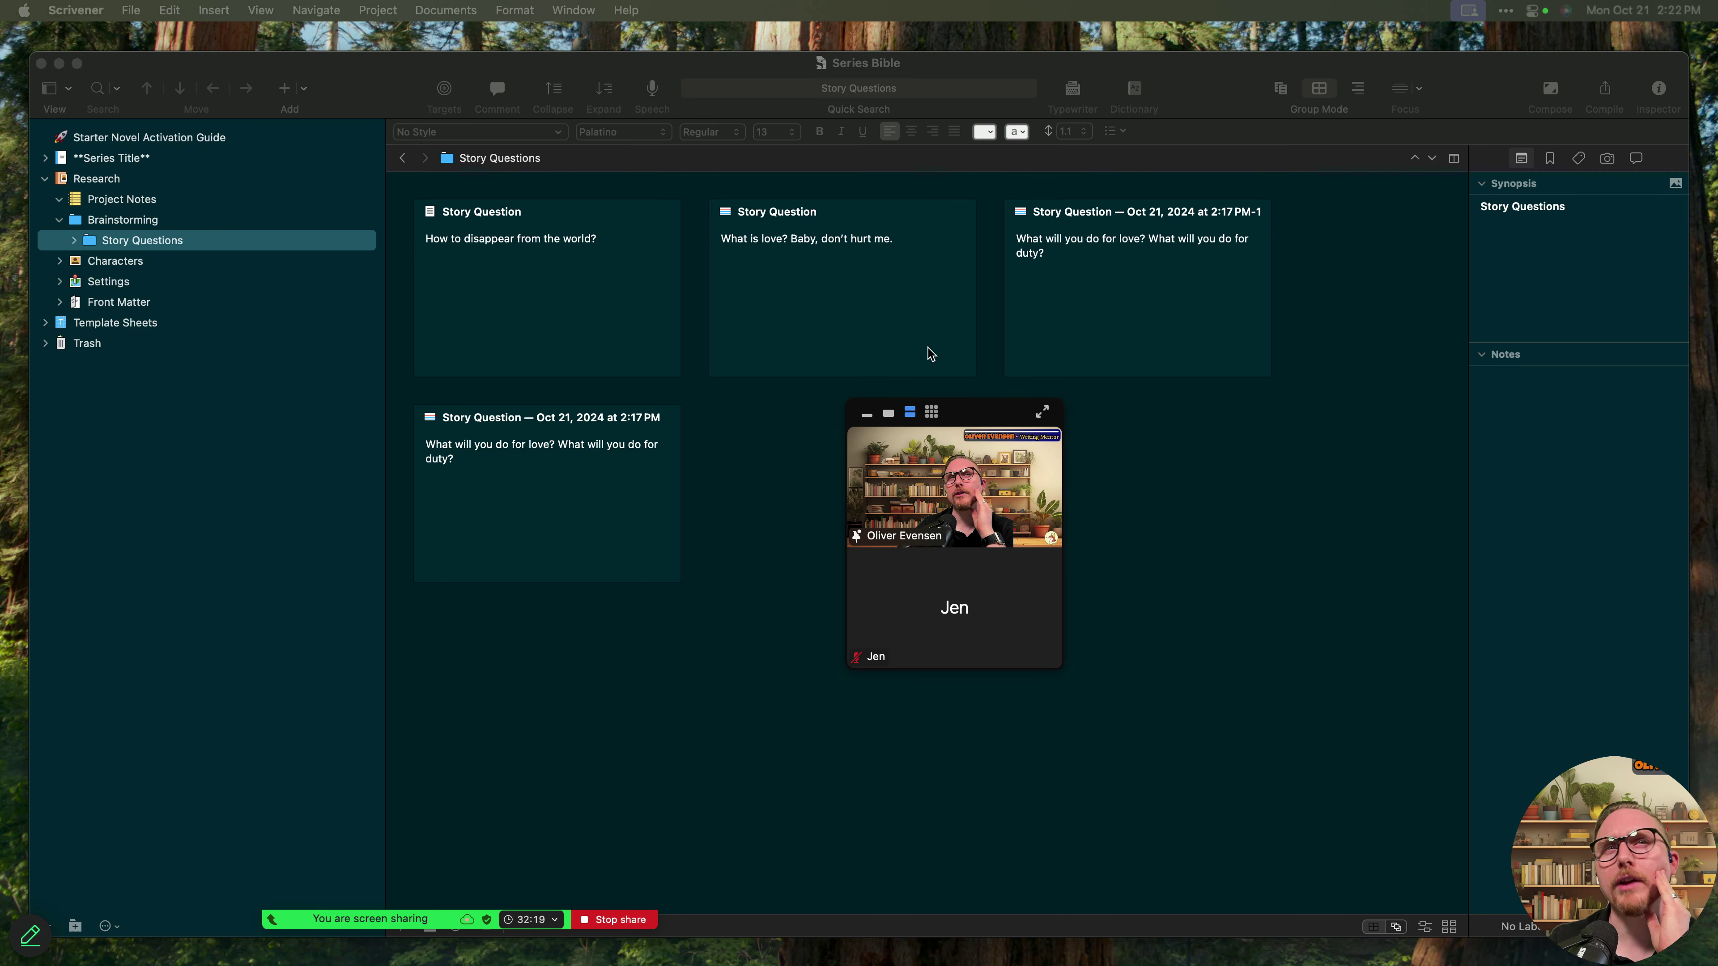
- View Scene Template (Target 750) in the Chapter Template folder of Book 1's Act 1 and show its document bookmarks in the inspector
left_click_drag(918, 487, 1230, 526)
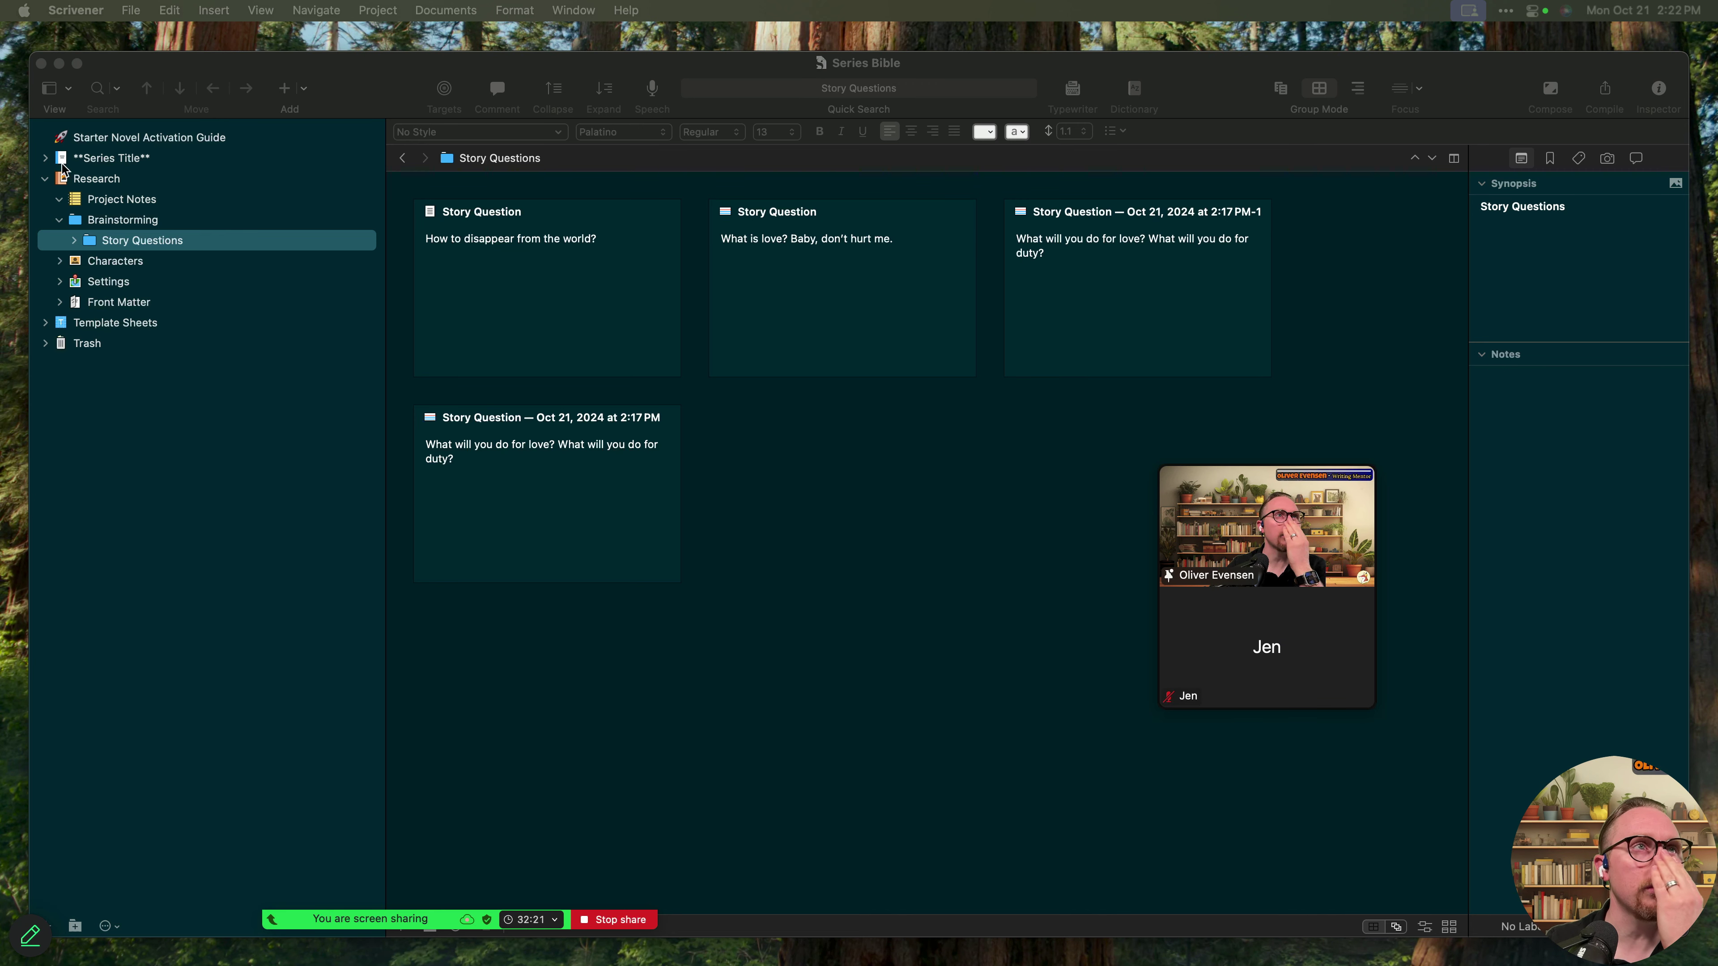
left_click(45, 158)
left_click_drag(594, 318, 99, 224)
left_click(88, 220)
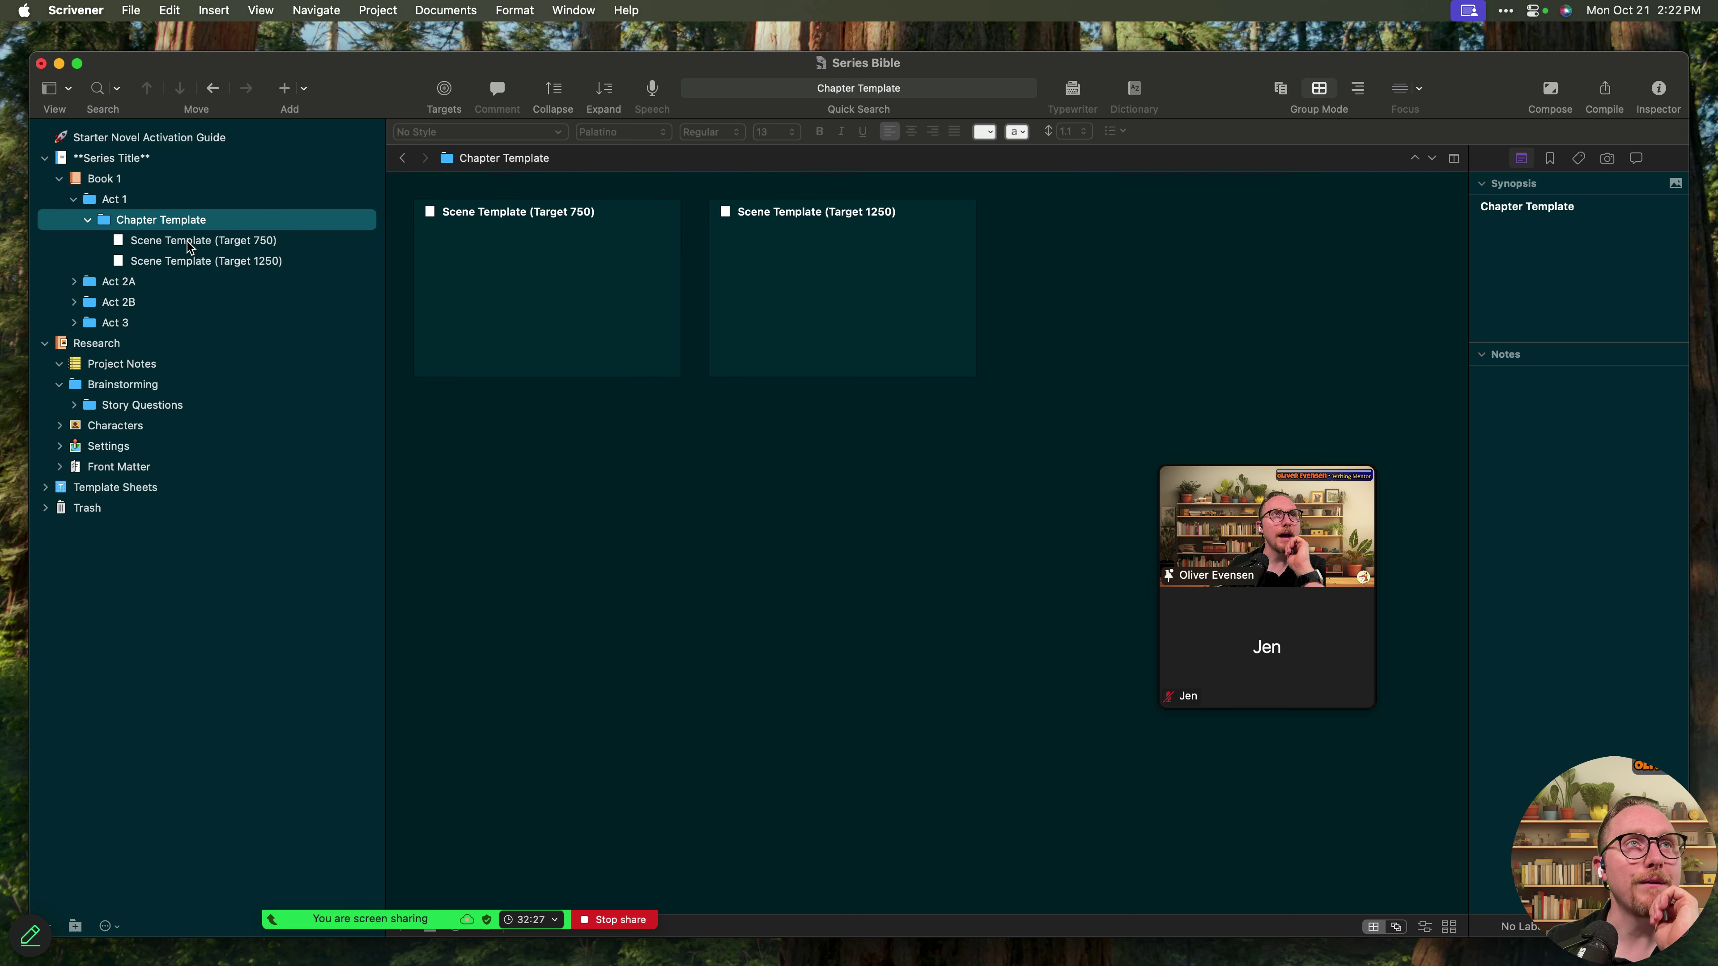
left_click(190, 243)
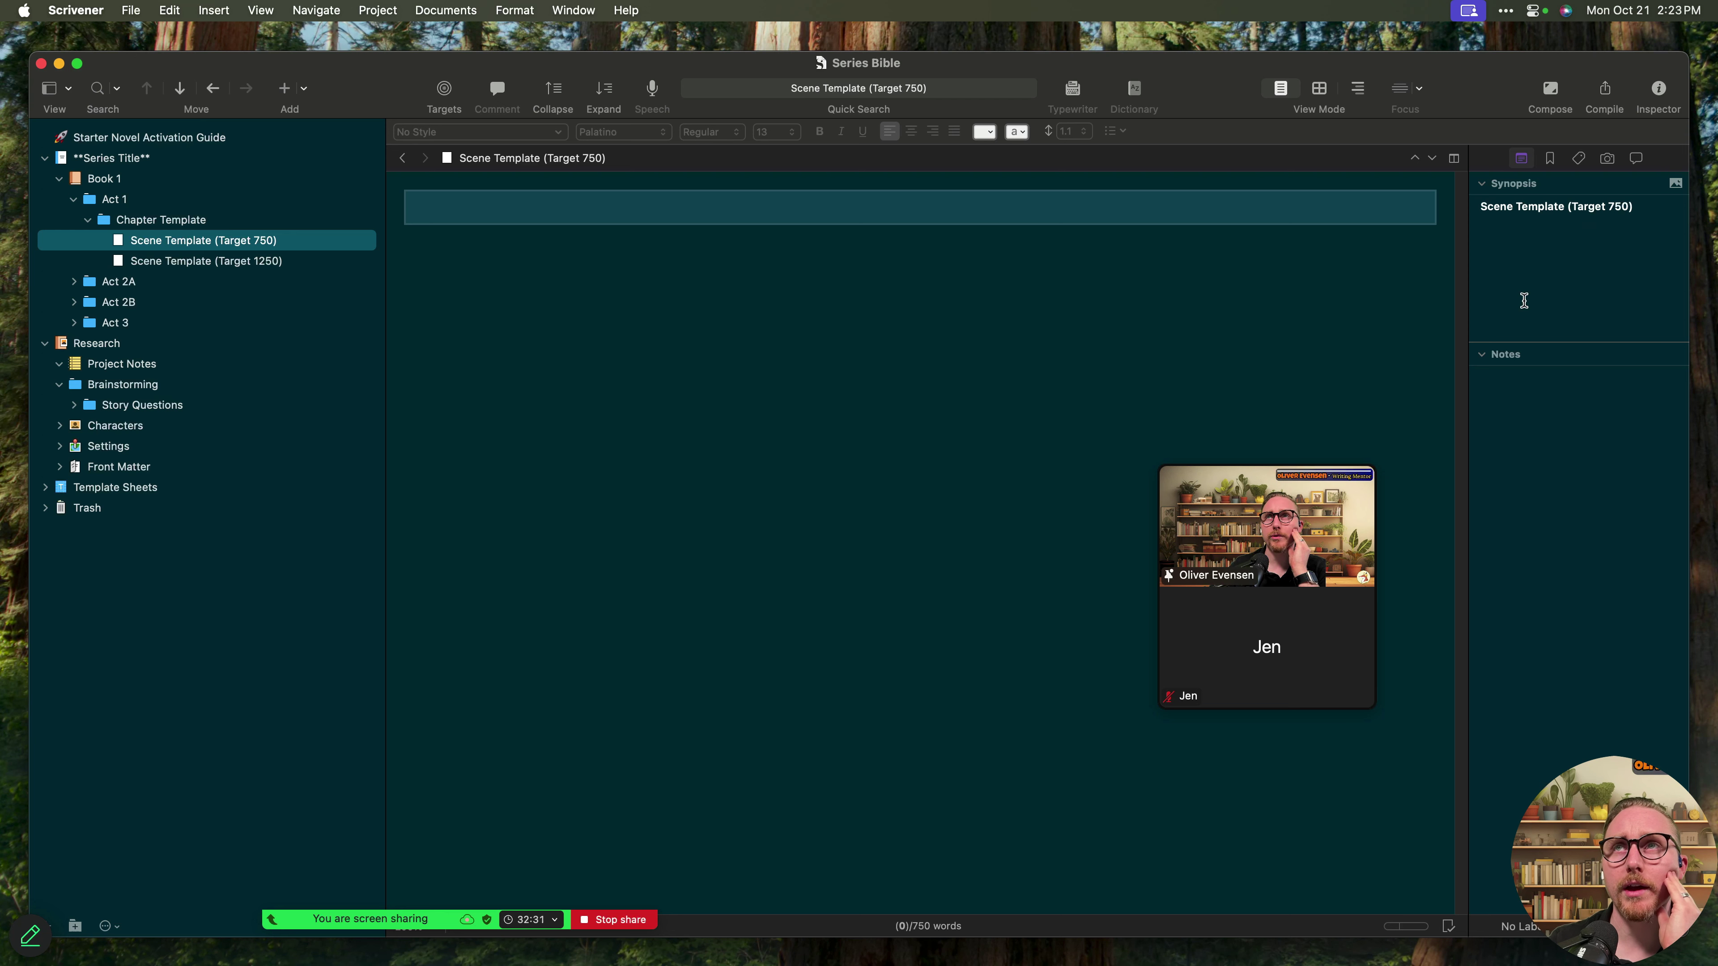
left_click(1549, 160)
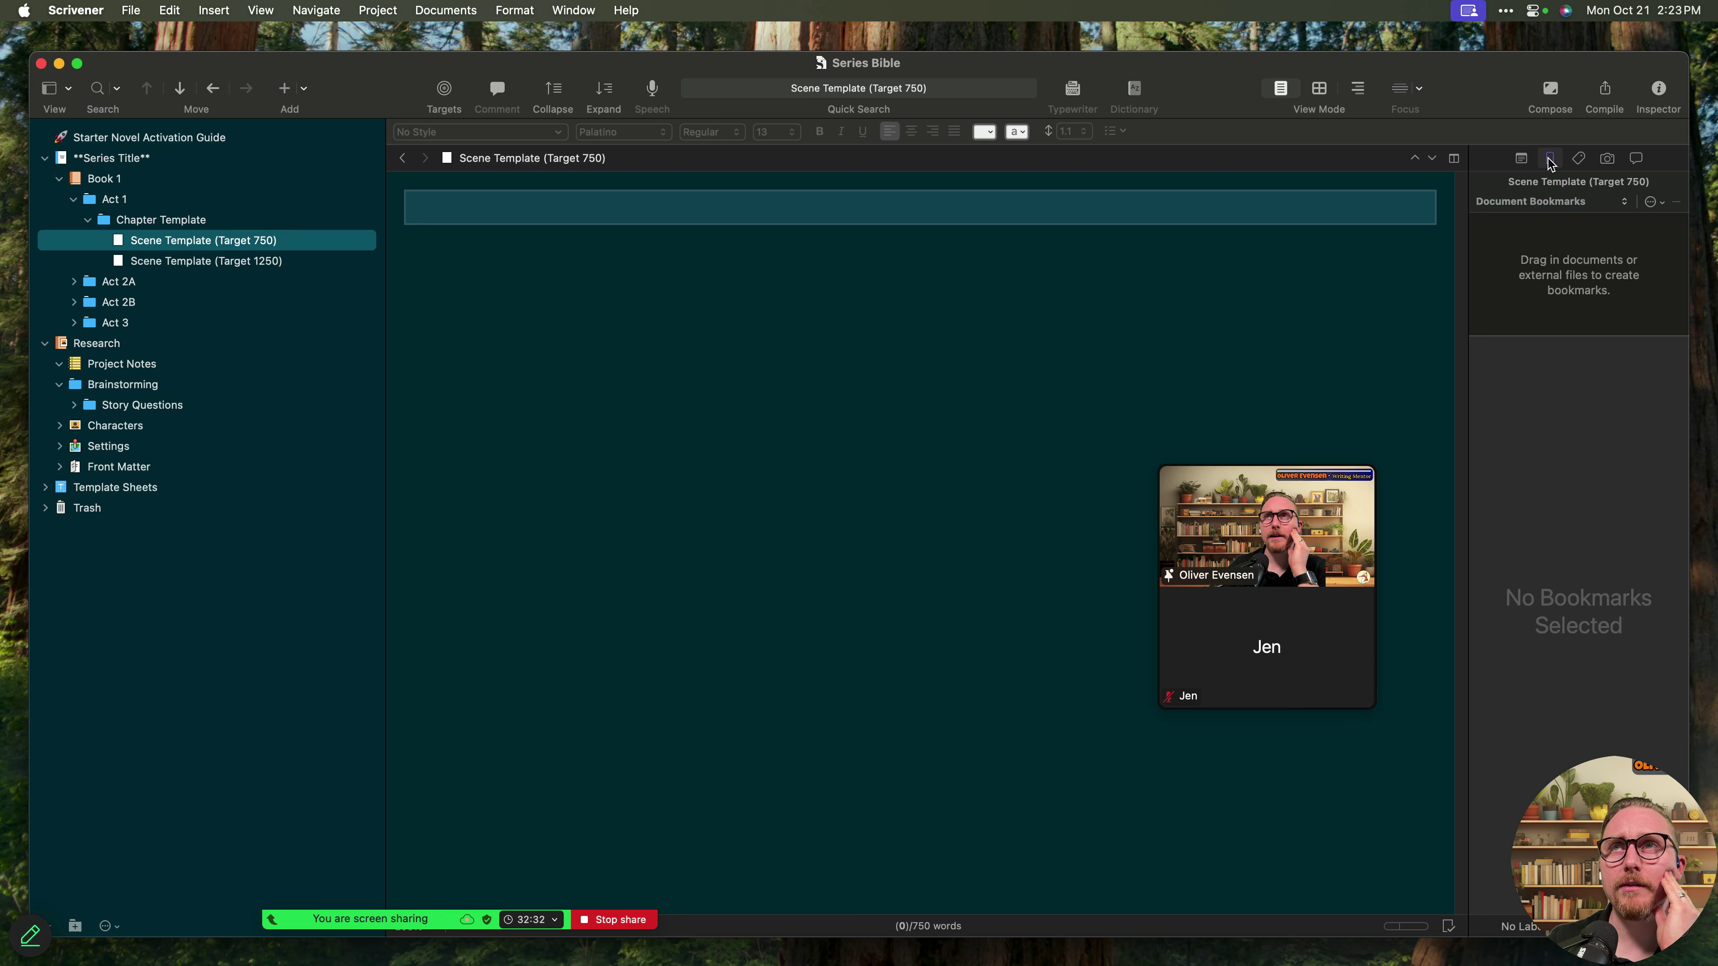
left_click(1552, 203)
left_click(1552, 204)
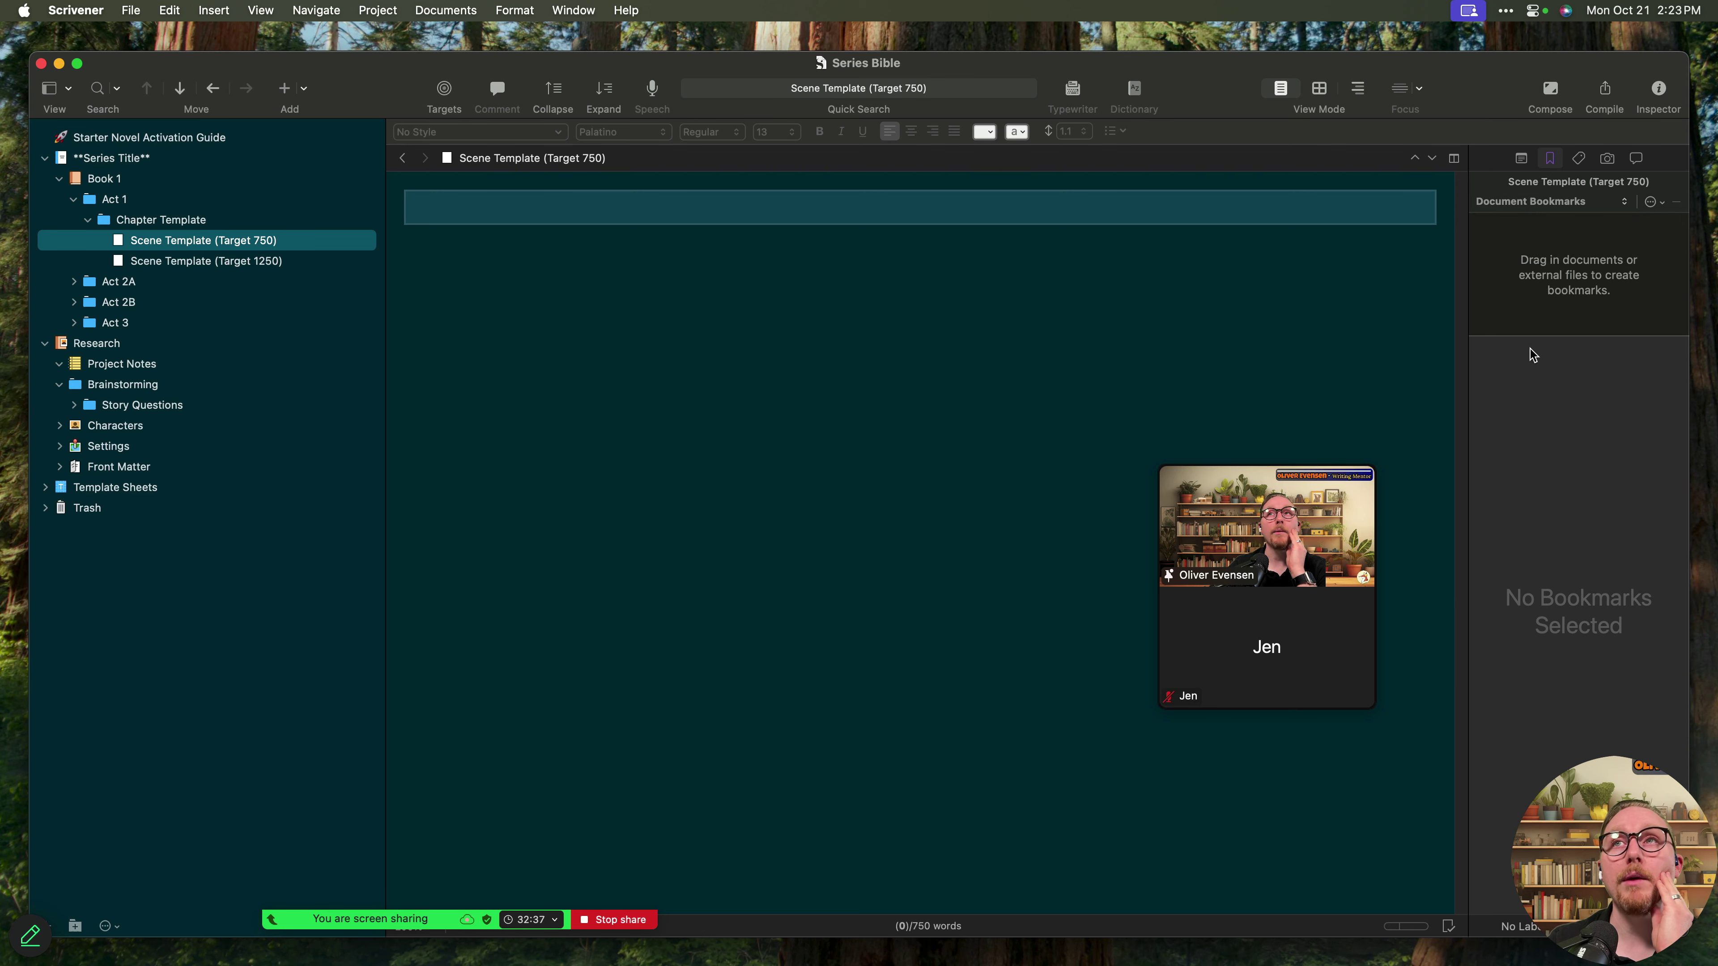
- Add the first Story Question document from Brainstorming as an internal document bookmark of Scene Template (Target 750) and widen the inspector
left_click(1659, 204)
mouse_move(1649, 232)
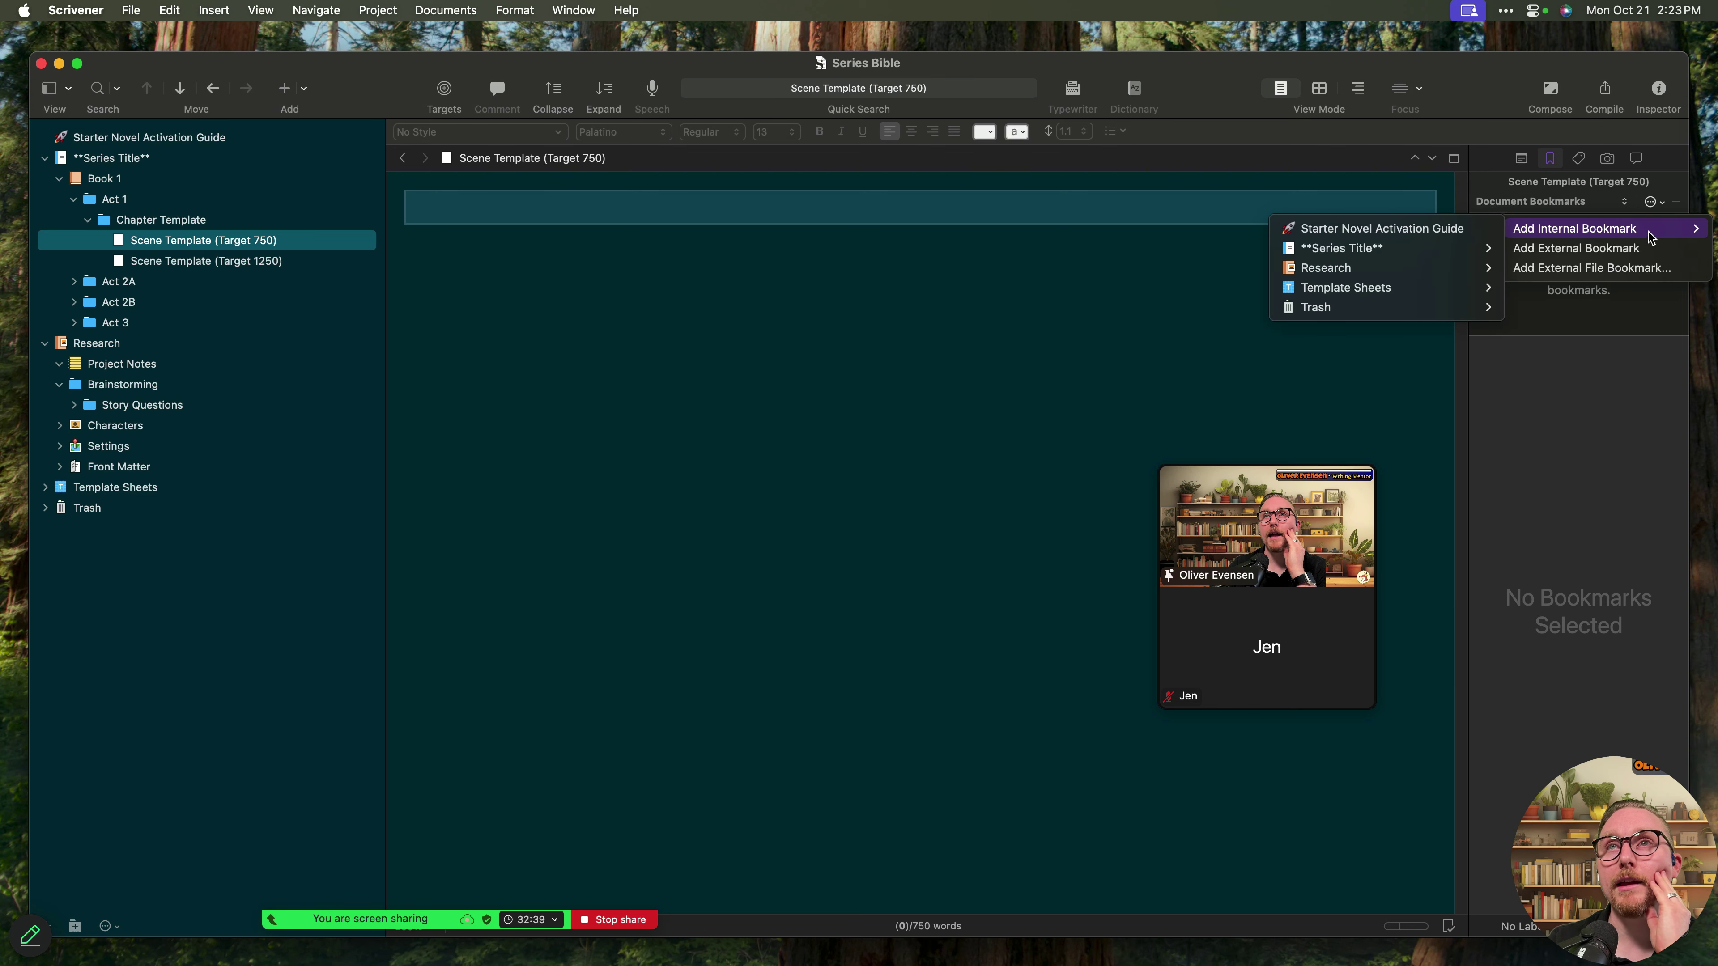
mouse_move(1461, 271)
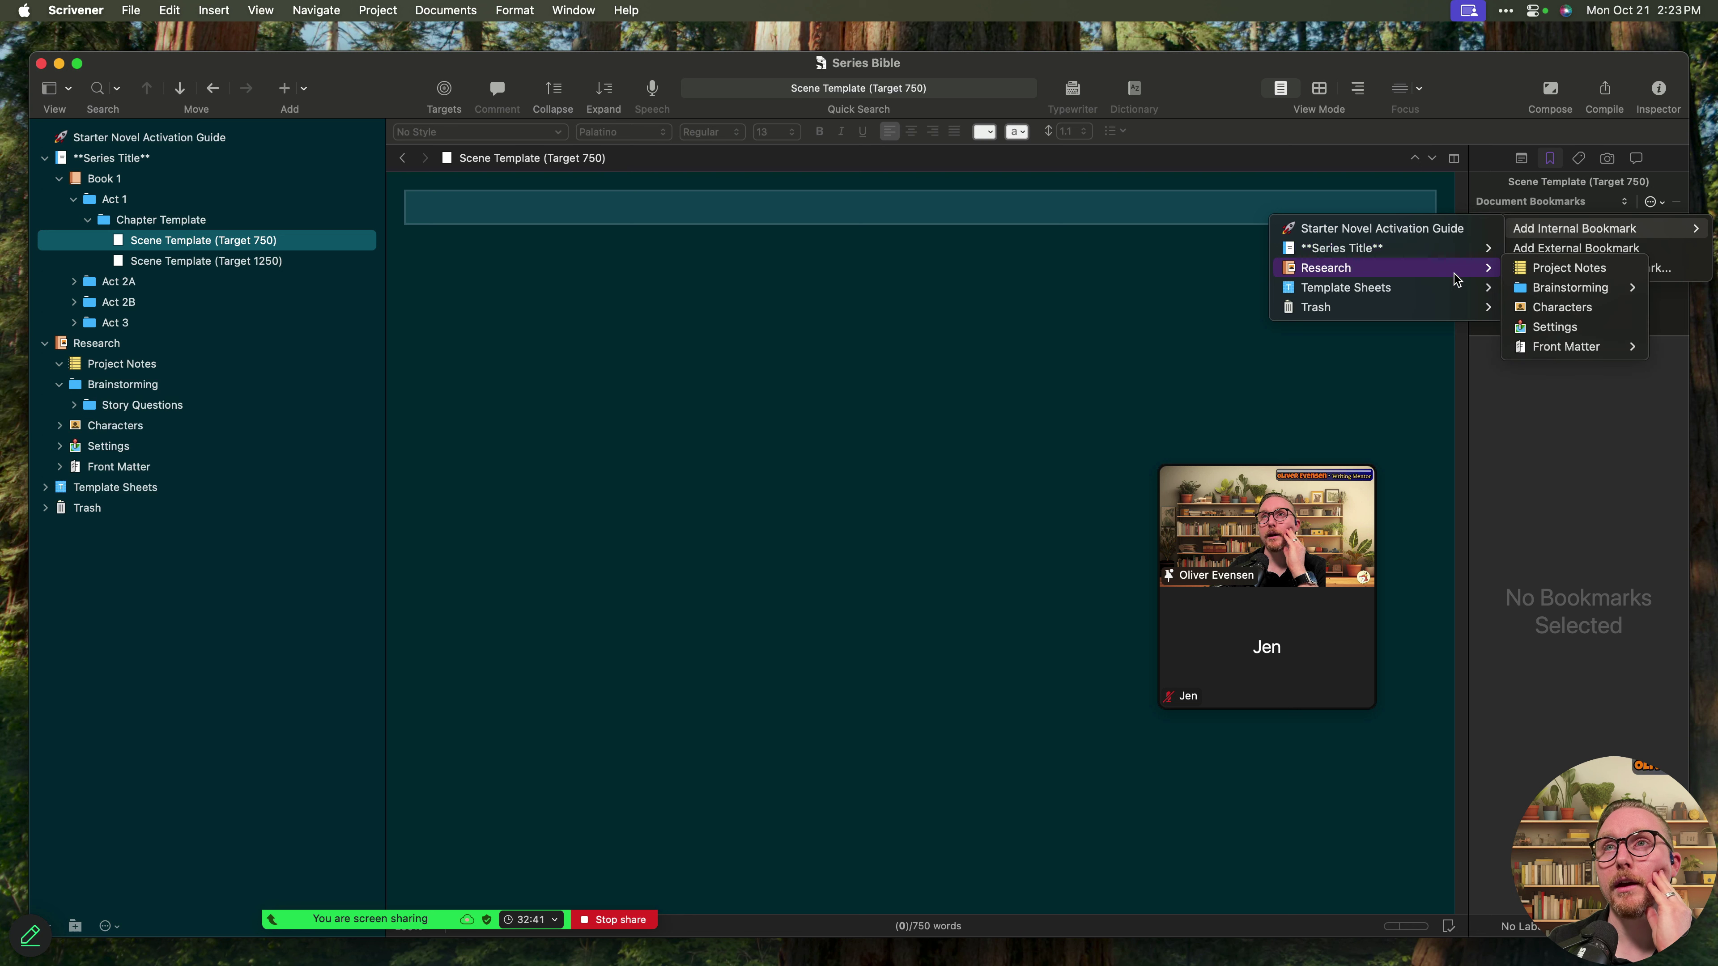
mouse_move(1555, 291)
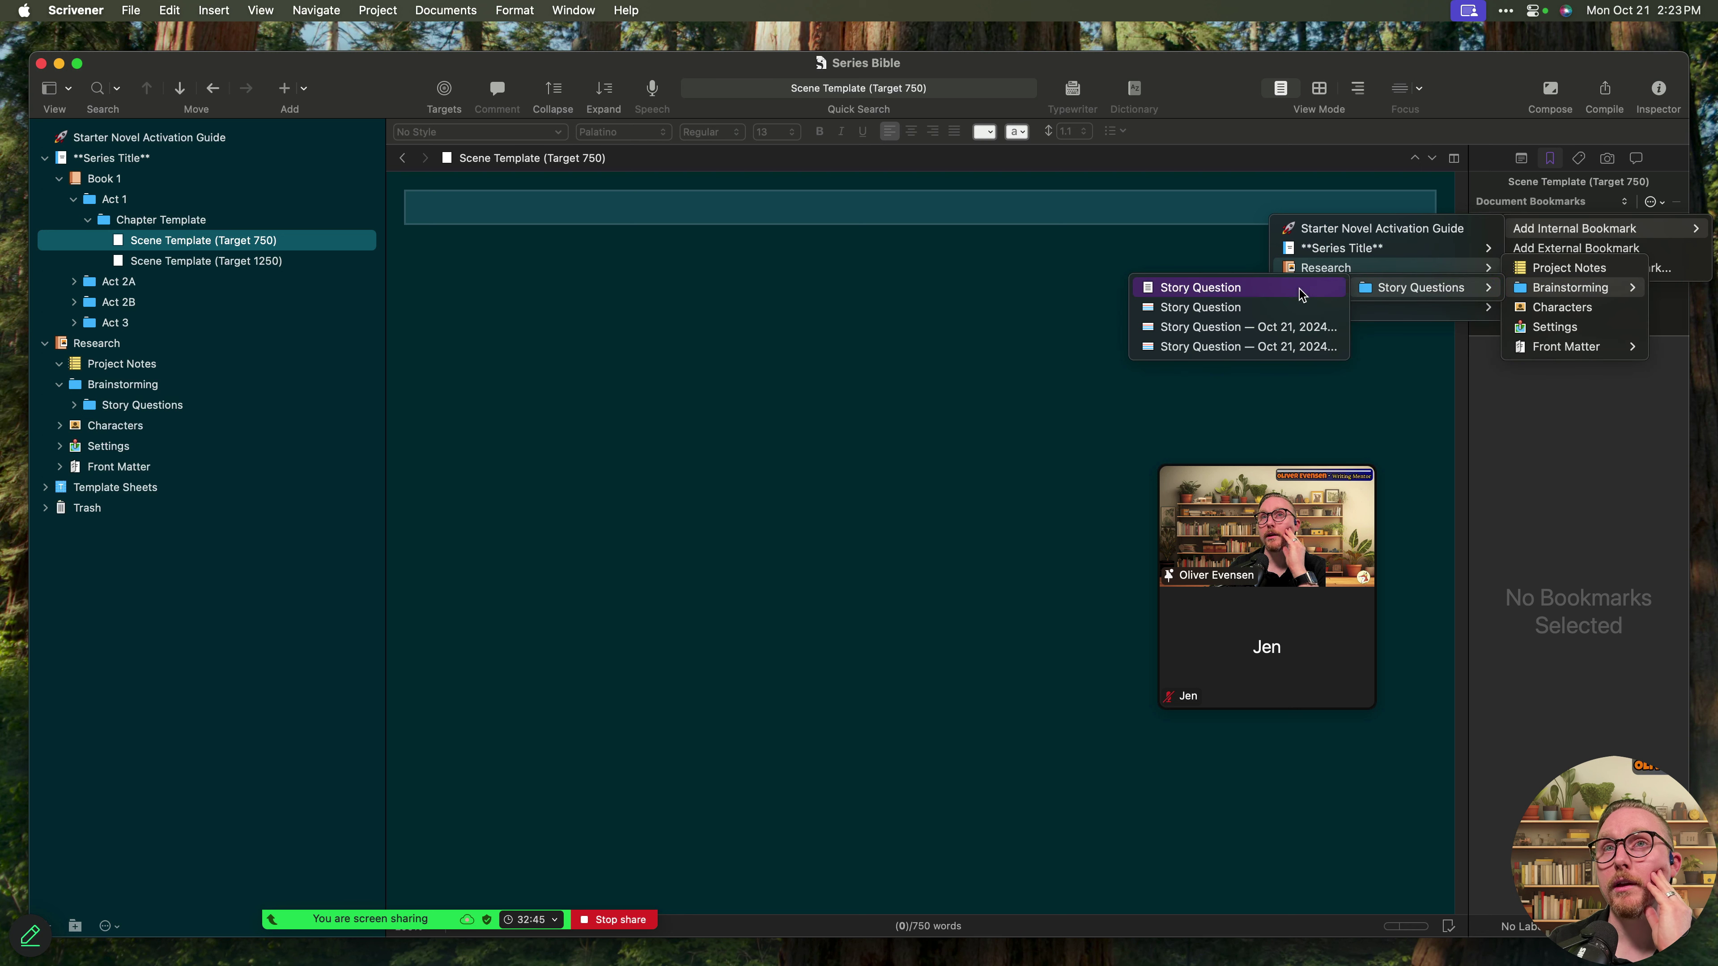
left_click(1285, 288)
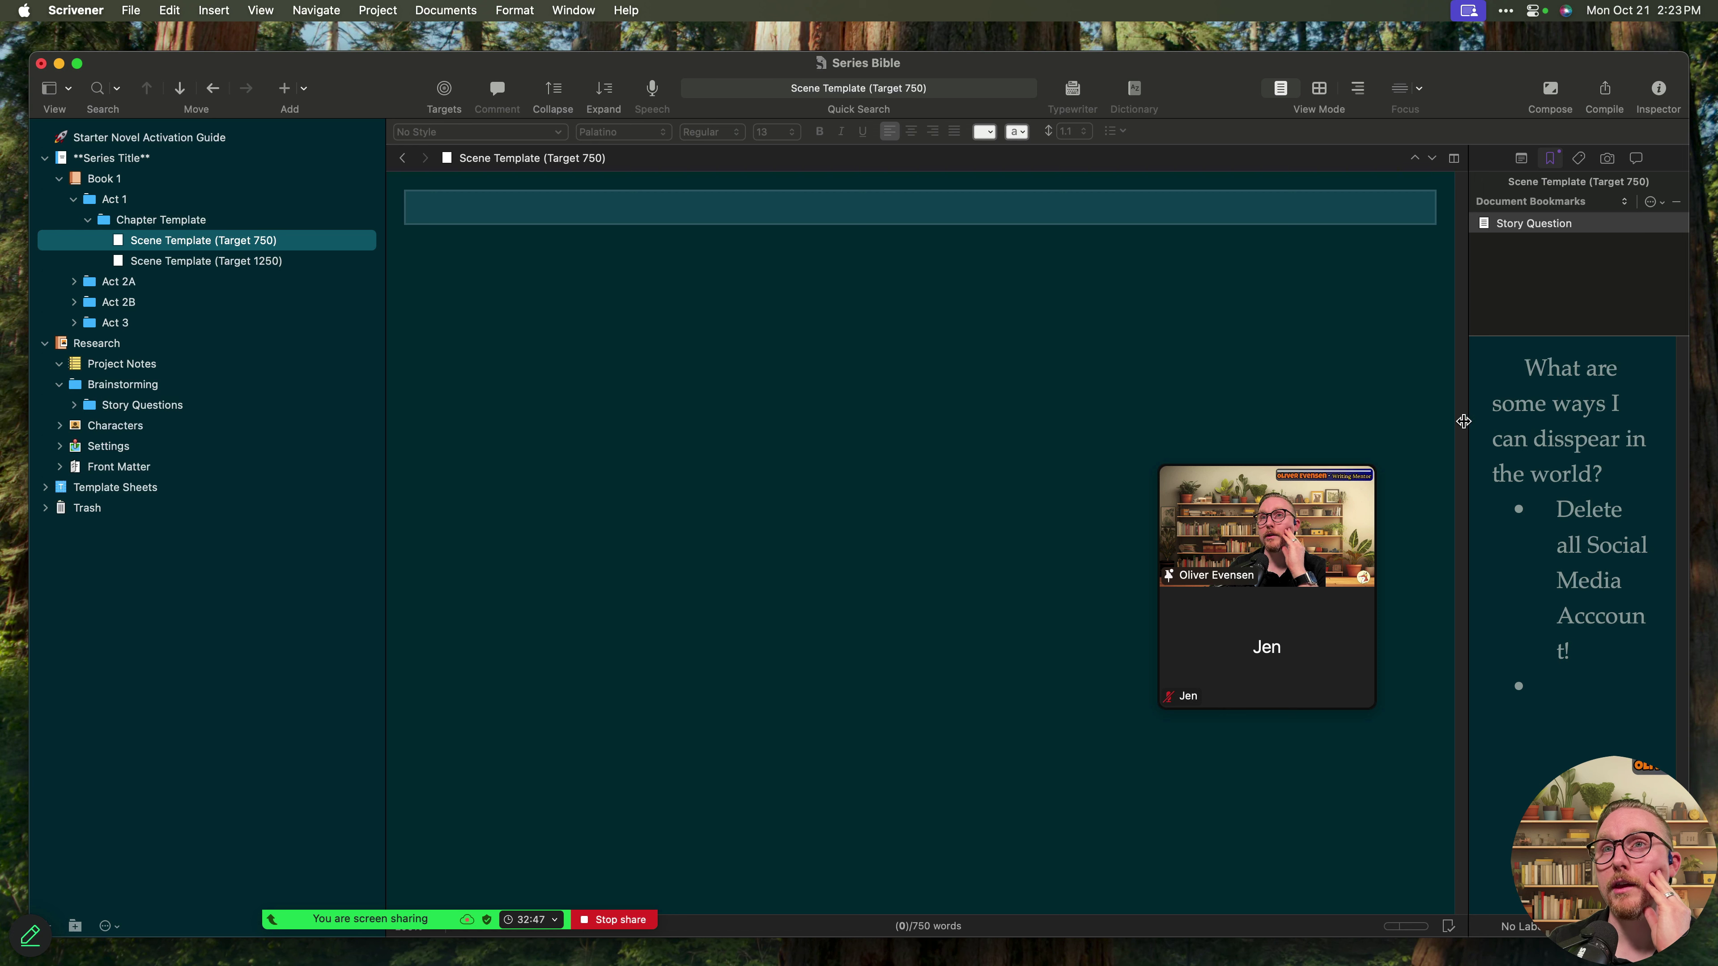
left_click_drag(1464, 422, 1323, 435)
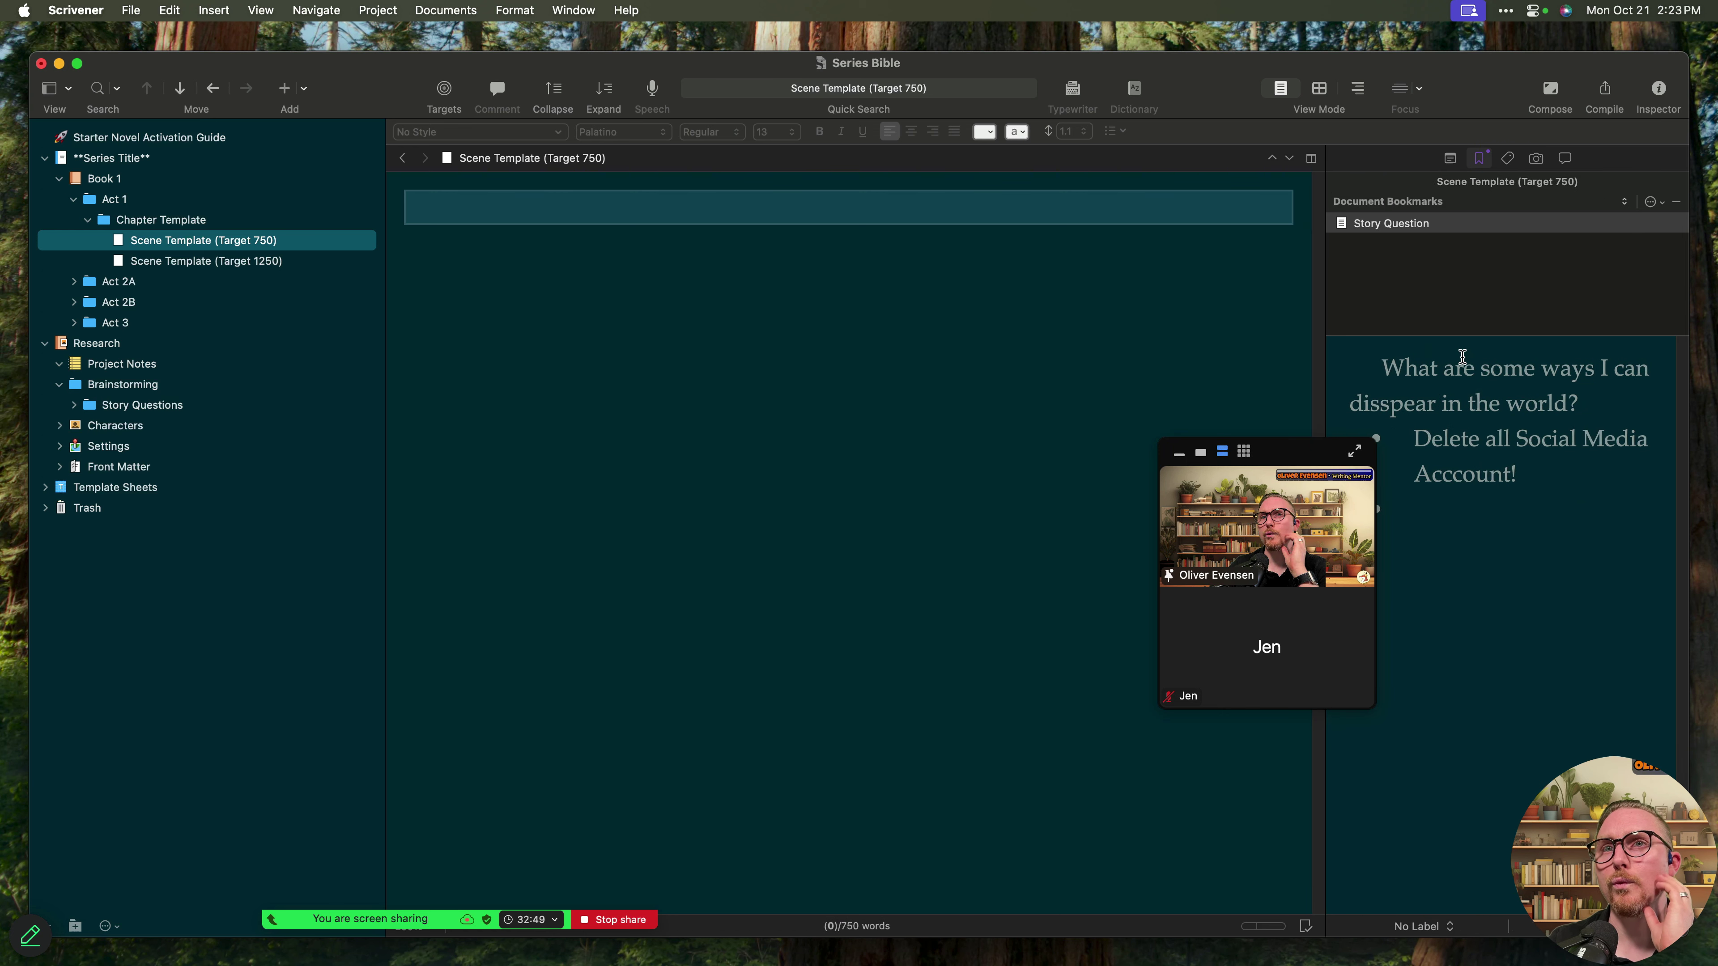
- Enter the text "Story Question" in the body of Scene Template (Target 750)
left_click(516, 356)
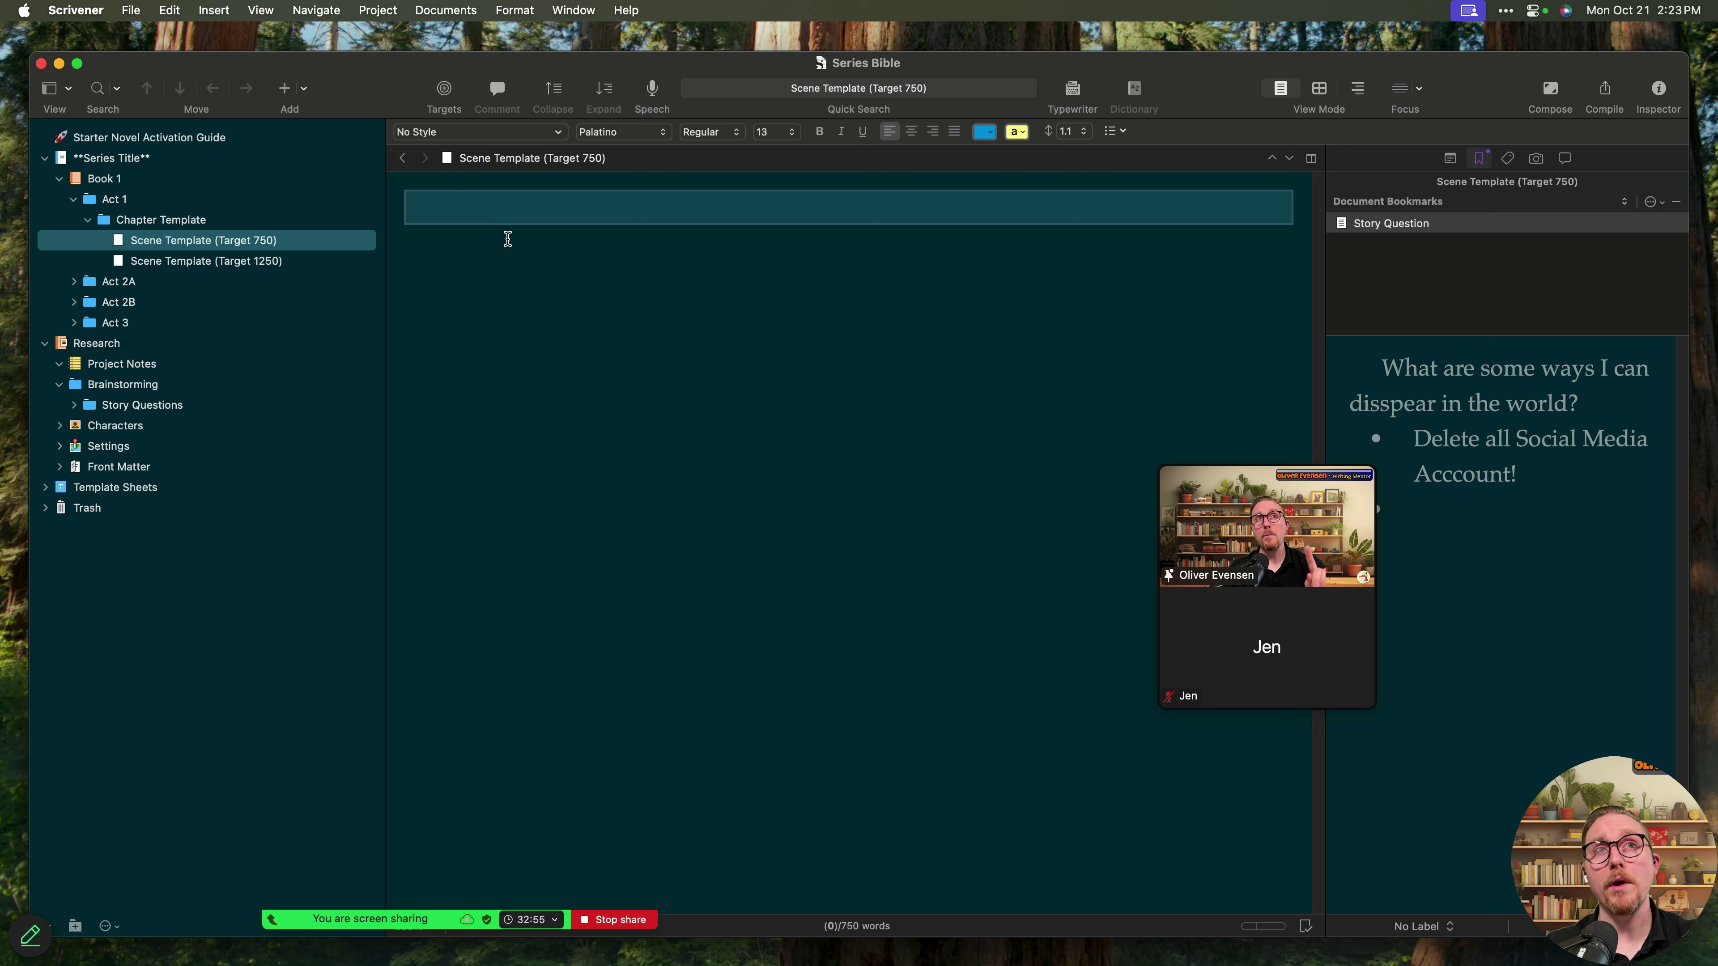
left_click(1580, 479)
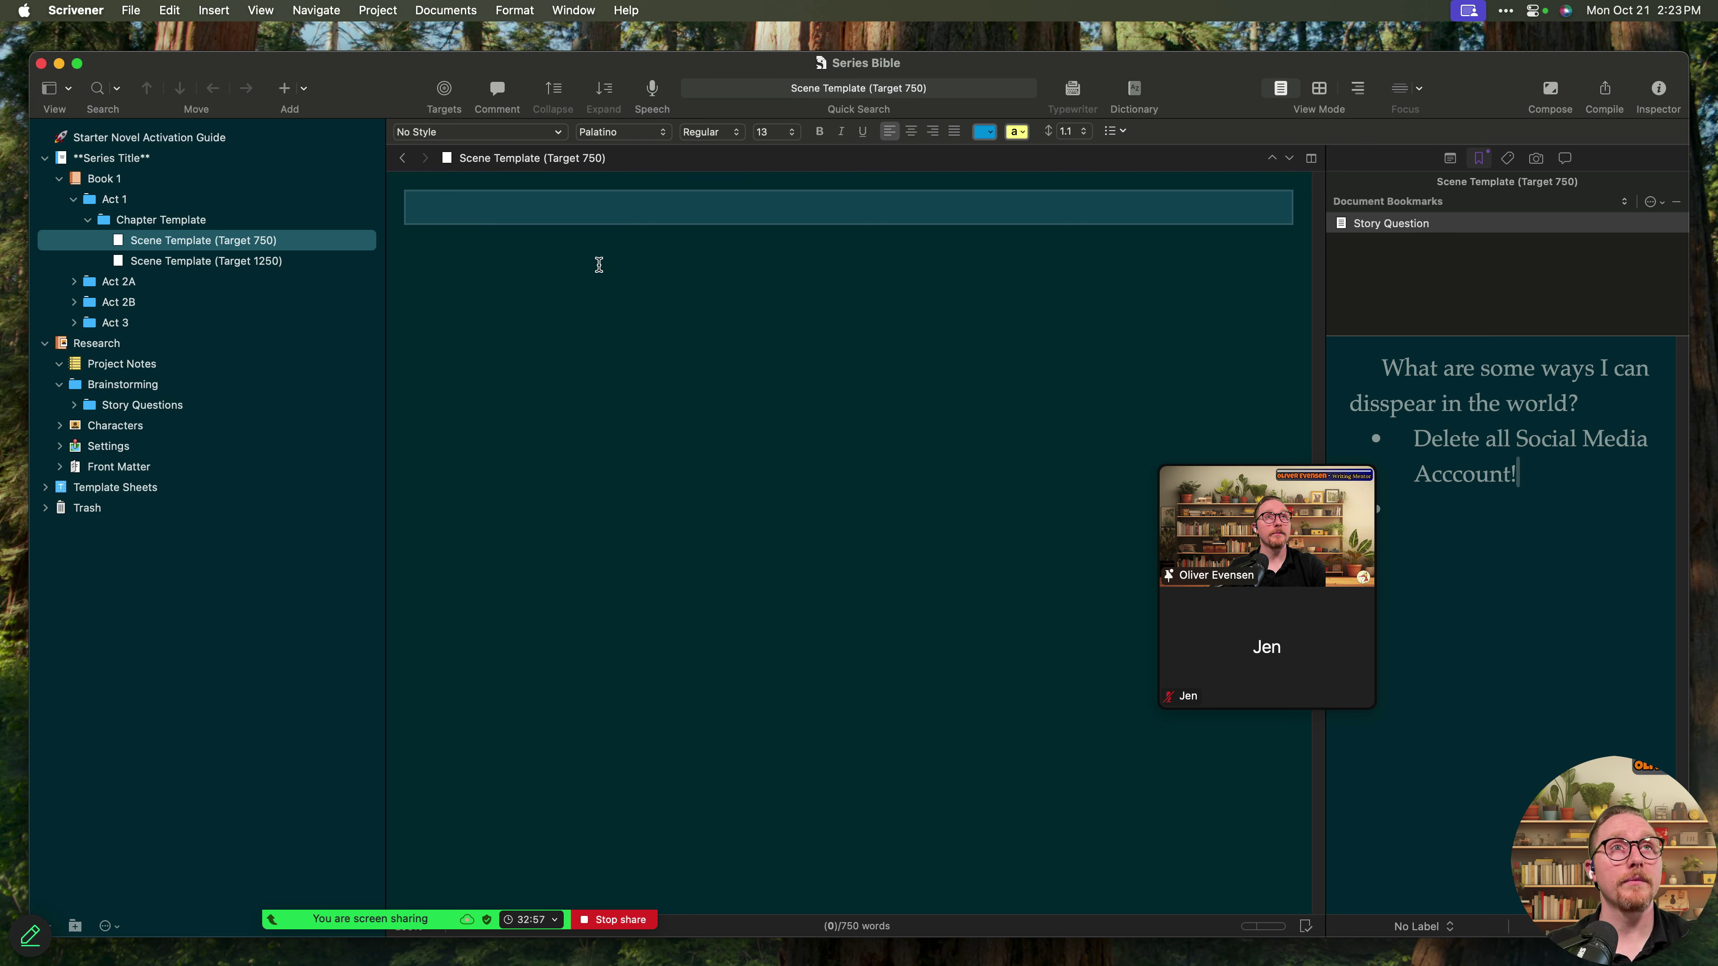
right_click(498, 211)
key("Escape")
type("S")
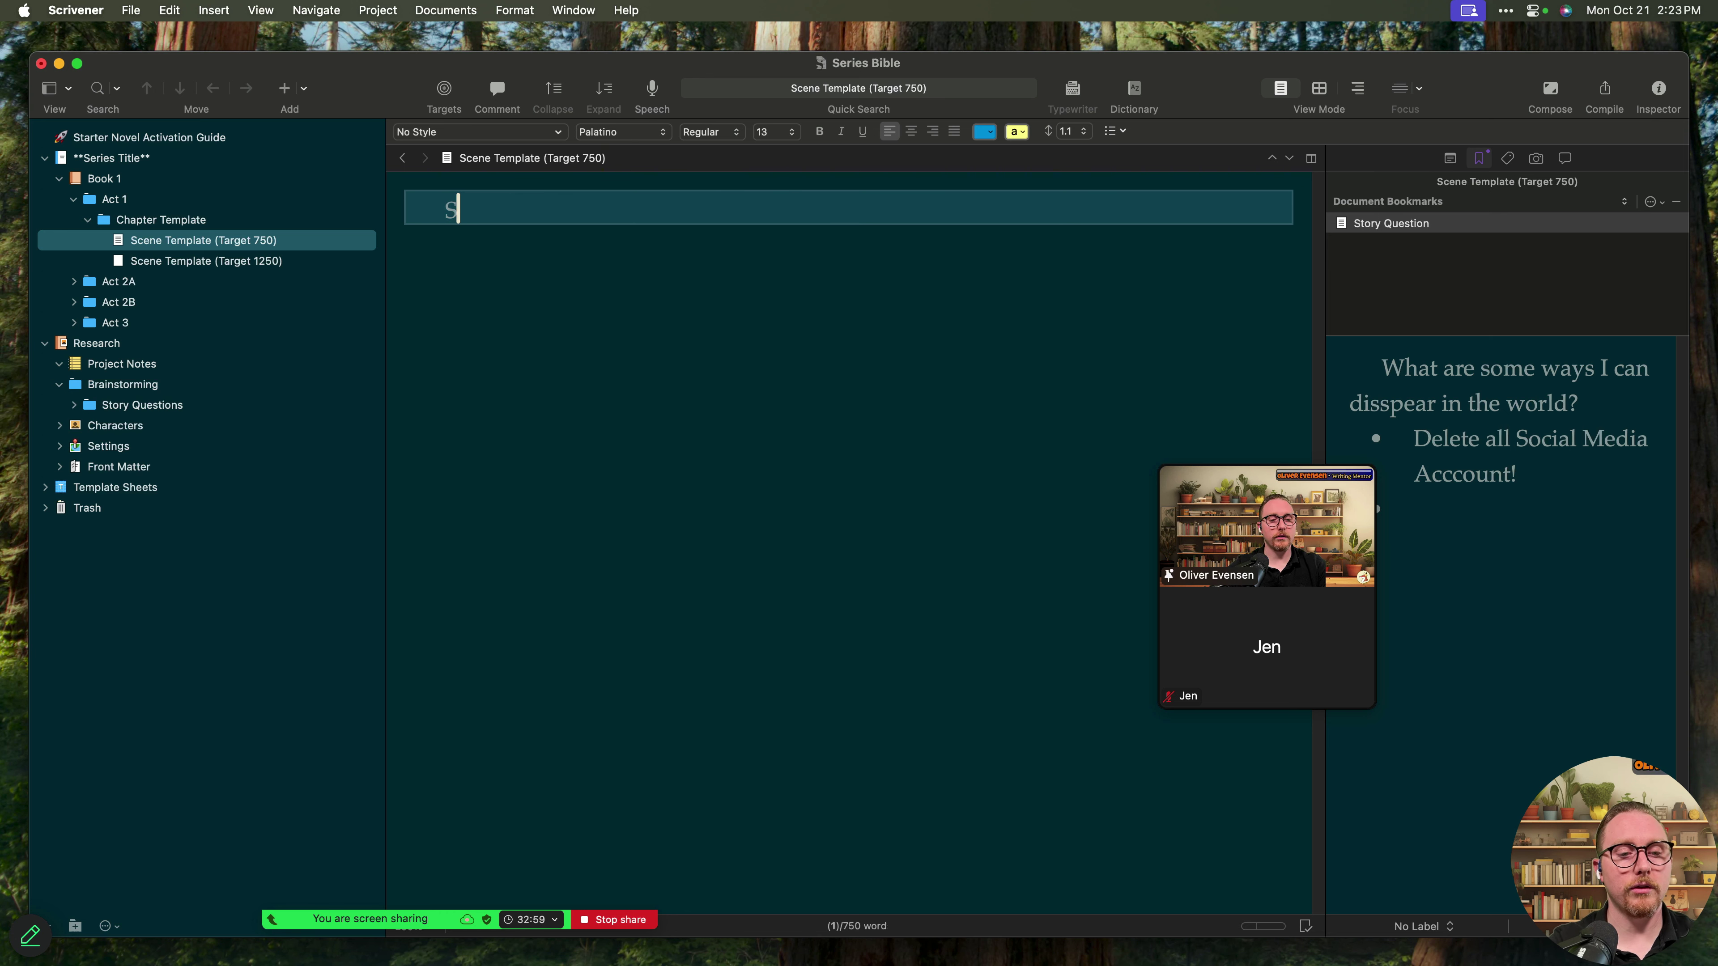
type("tory Question")
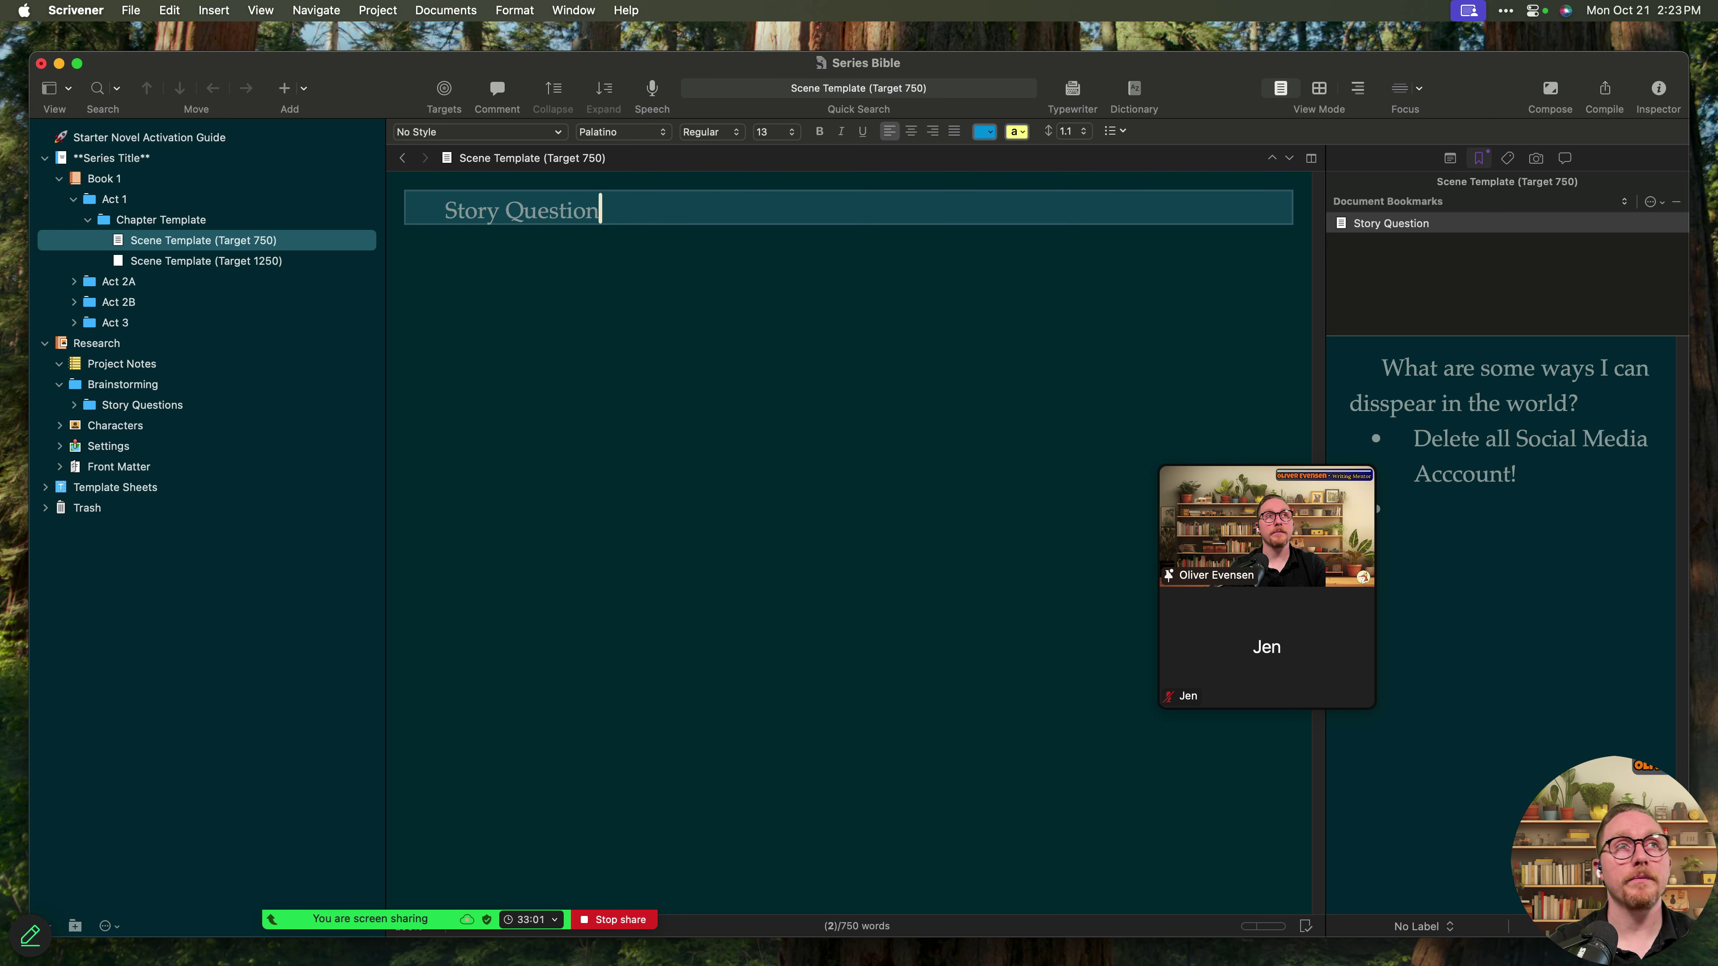
- Rename the first Story Question document "Story Question — What are some ways I can disspear in the world?", reusing the question from its text
left_click(71, 405)
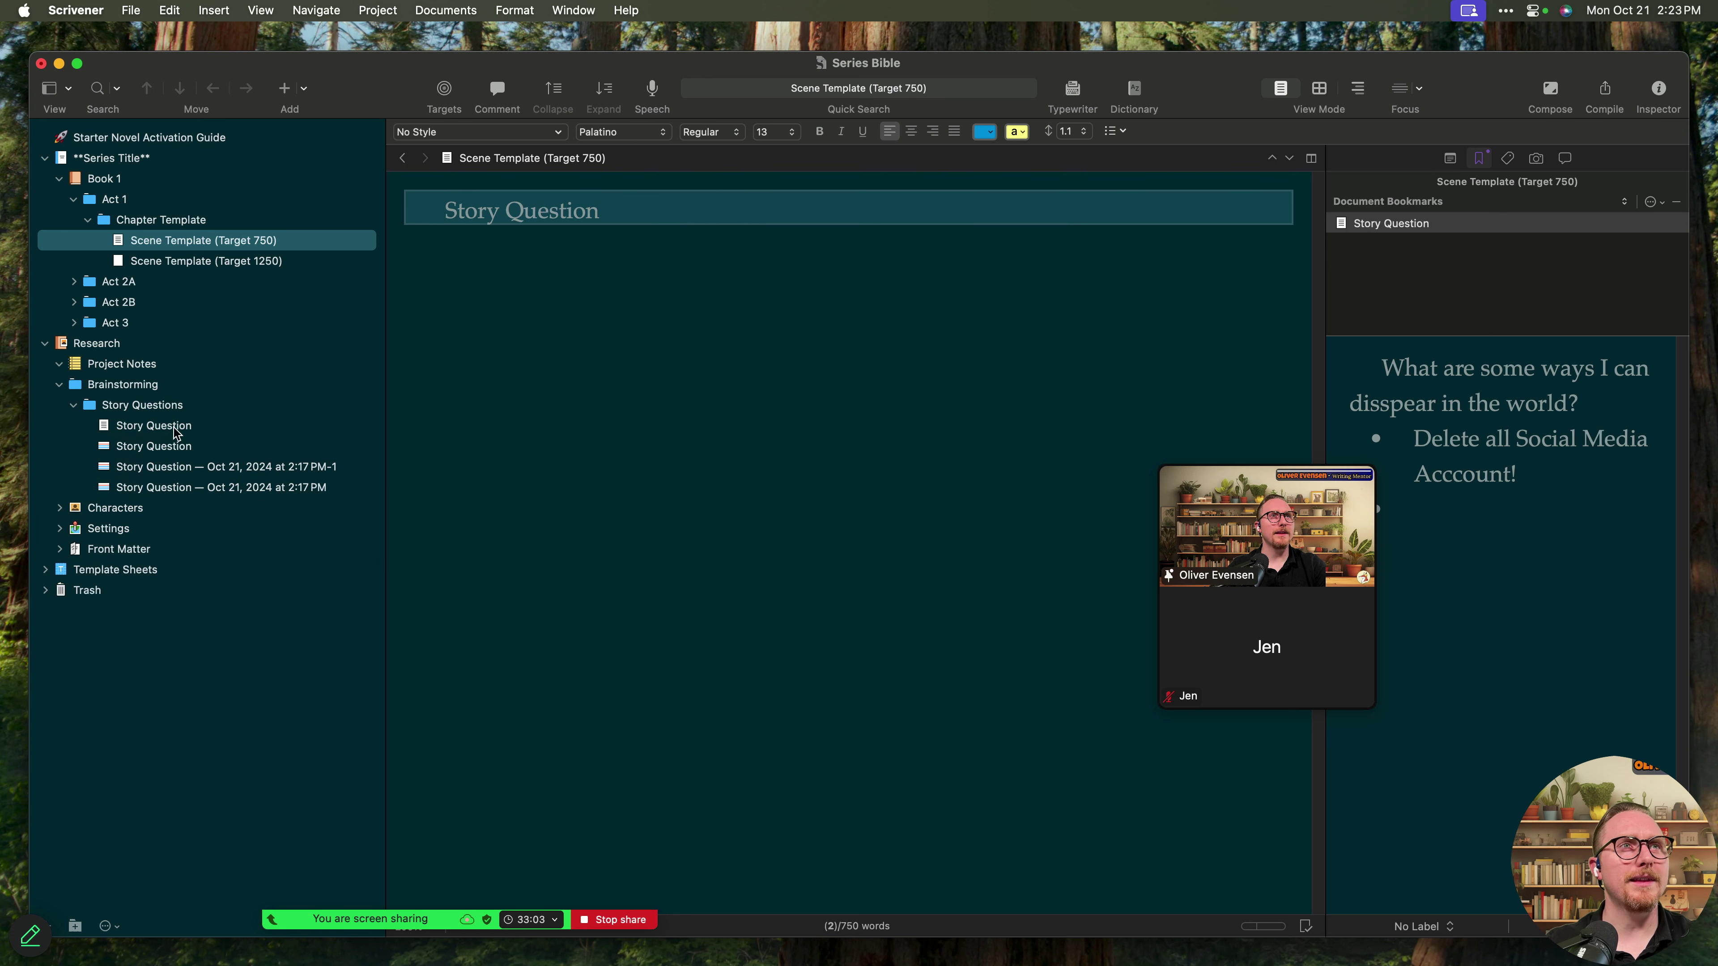
left_click(225, 470)
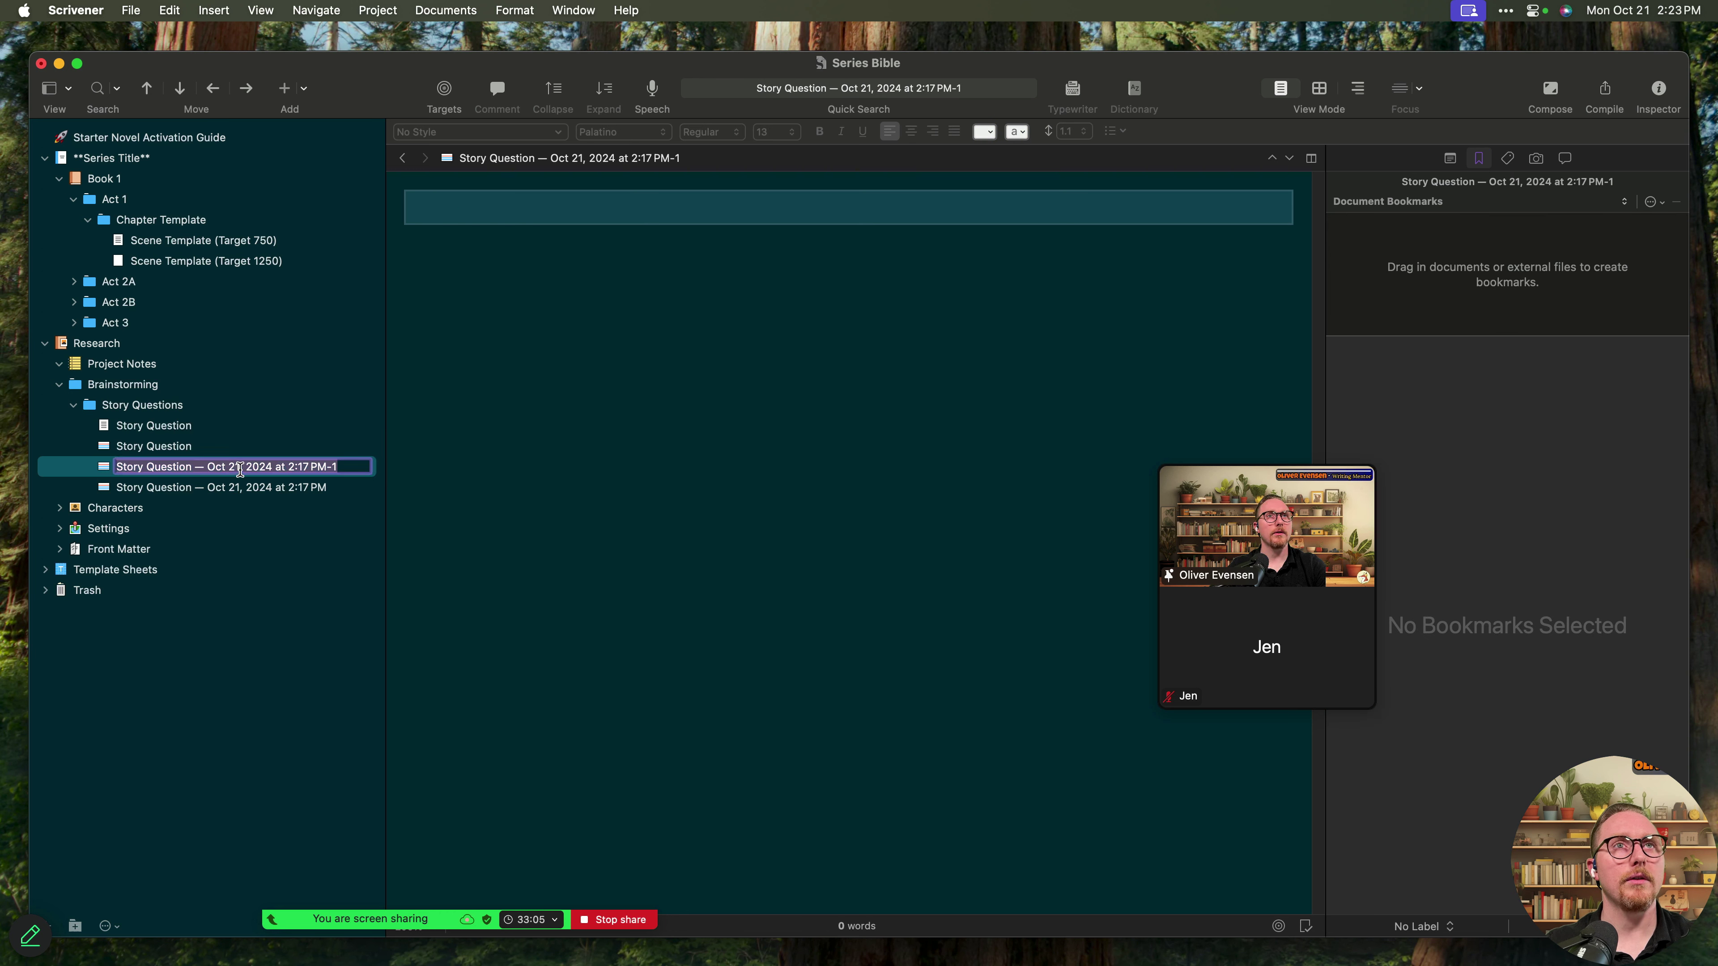
left_click(172, 446)
left_click(173, 426)
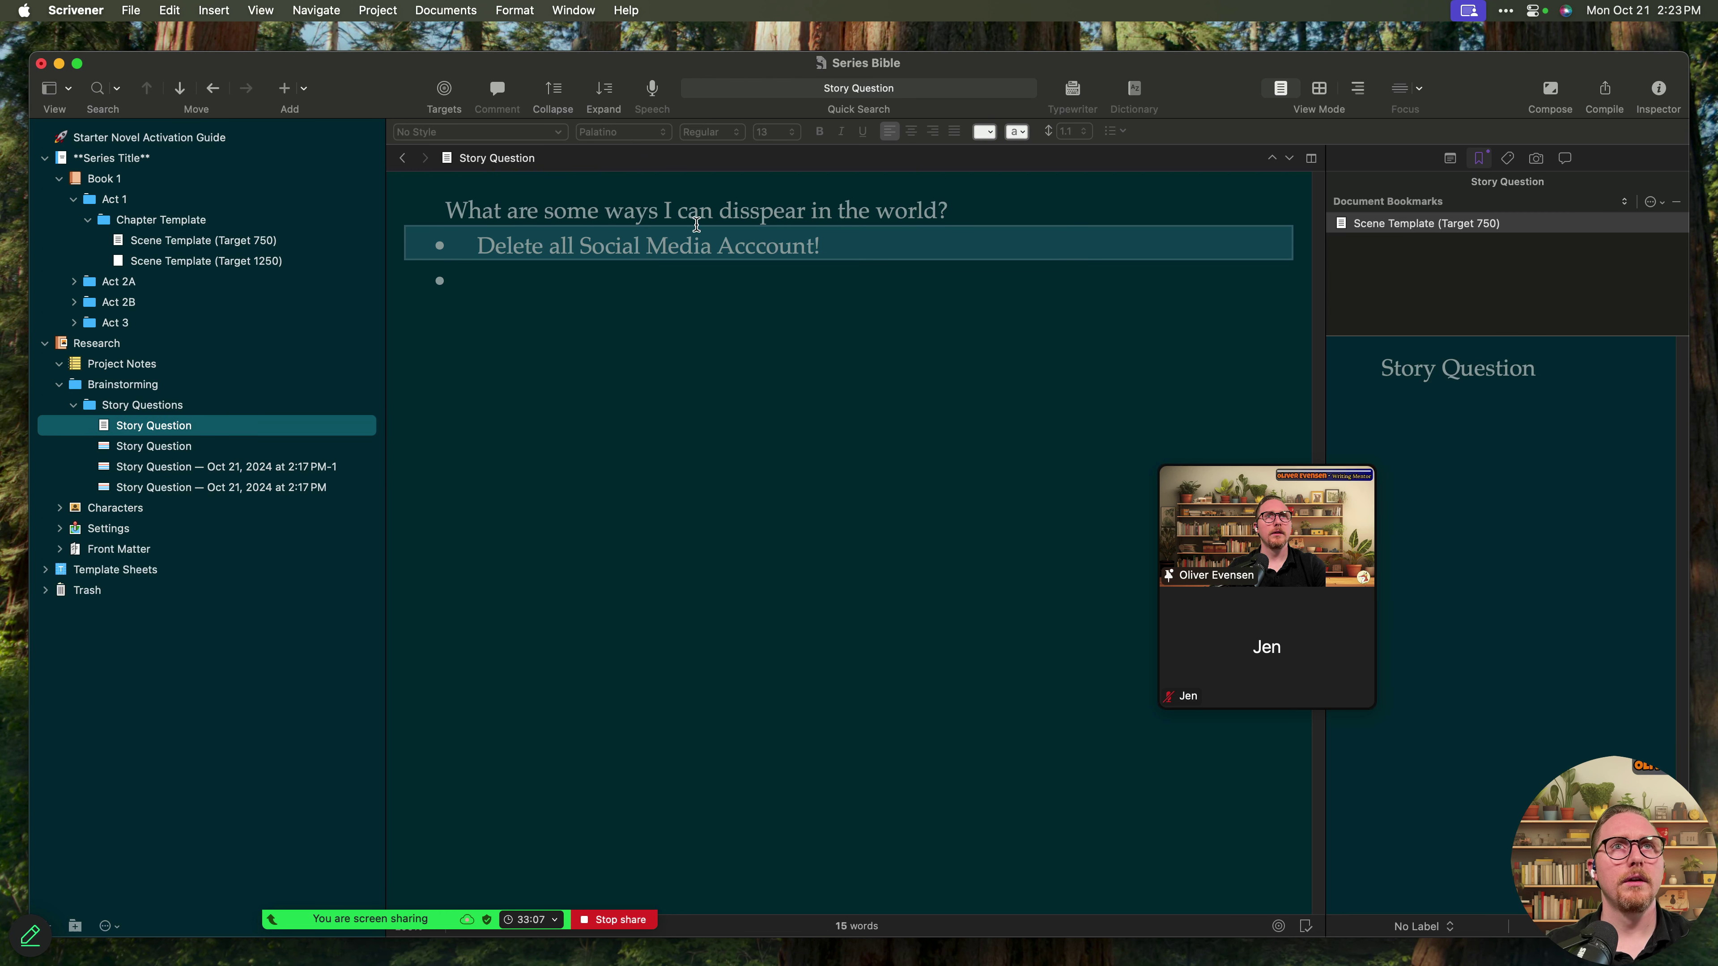
double_click(787, 215)
left_click_drag(937, 215, 455, 212)
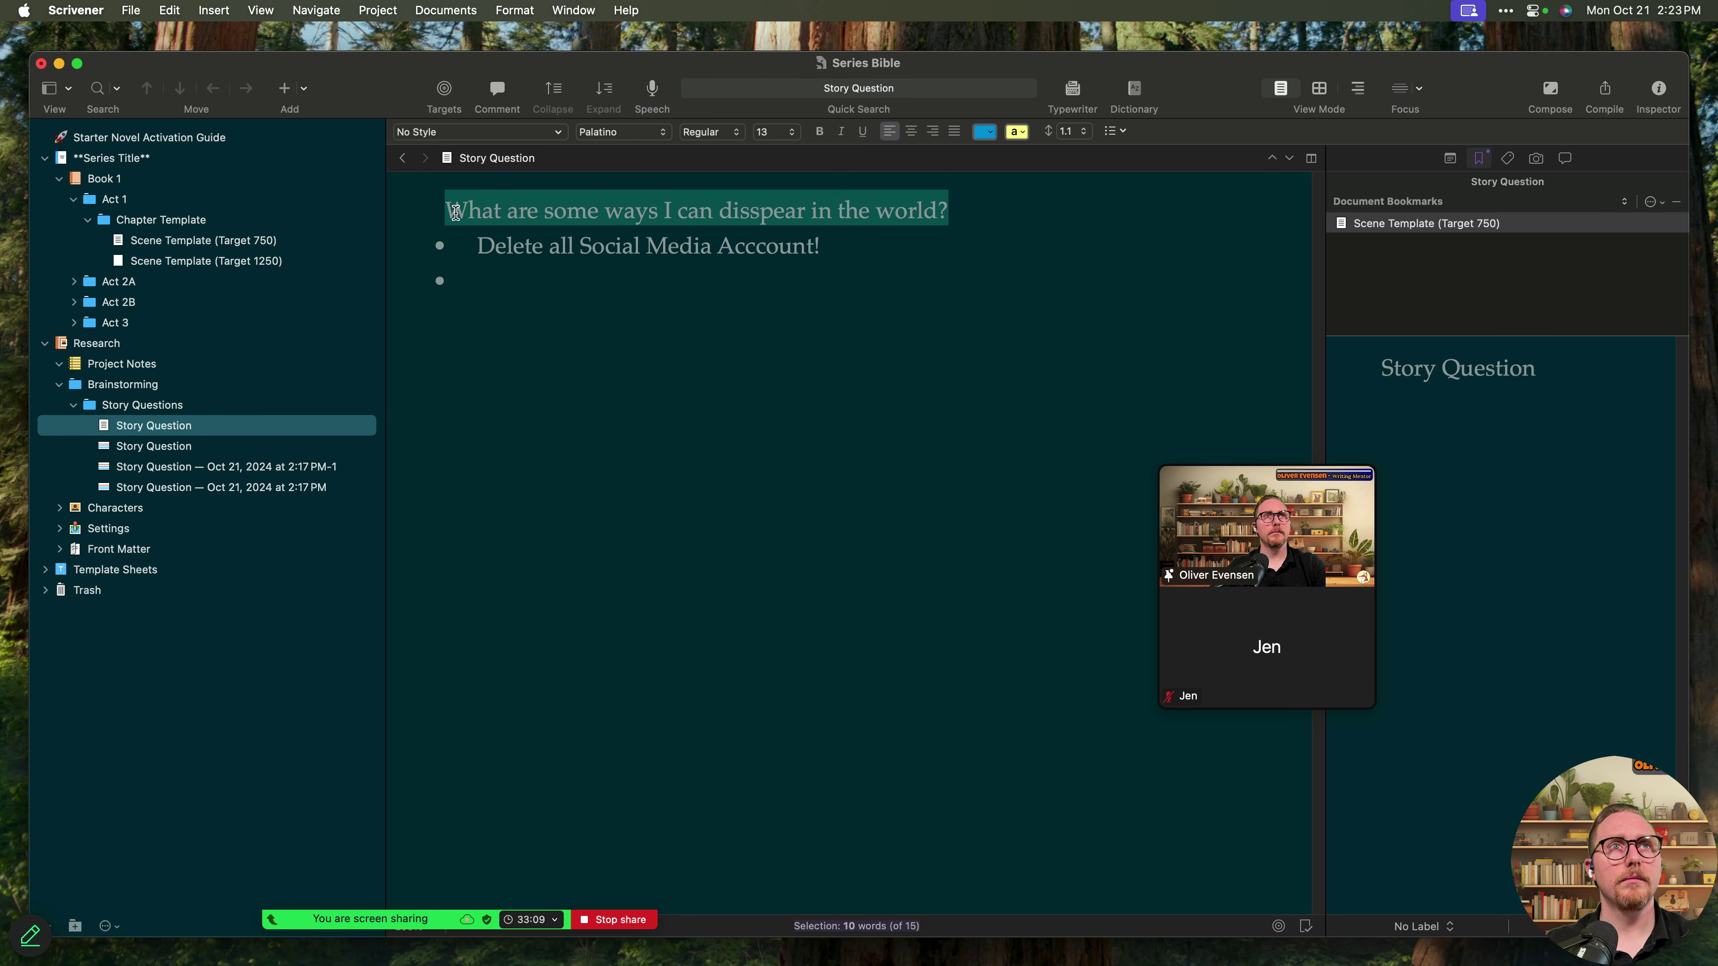
key("super+c")
left_click(569, 162)
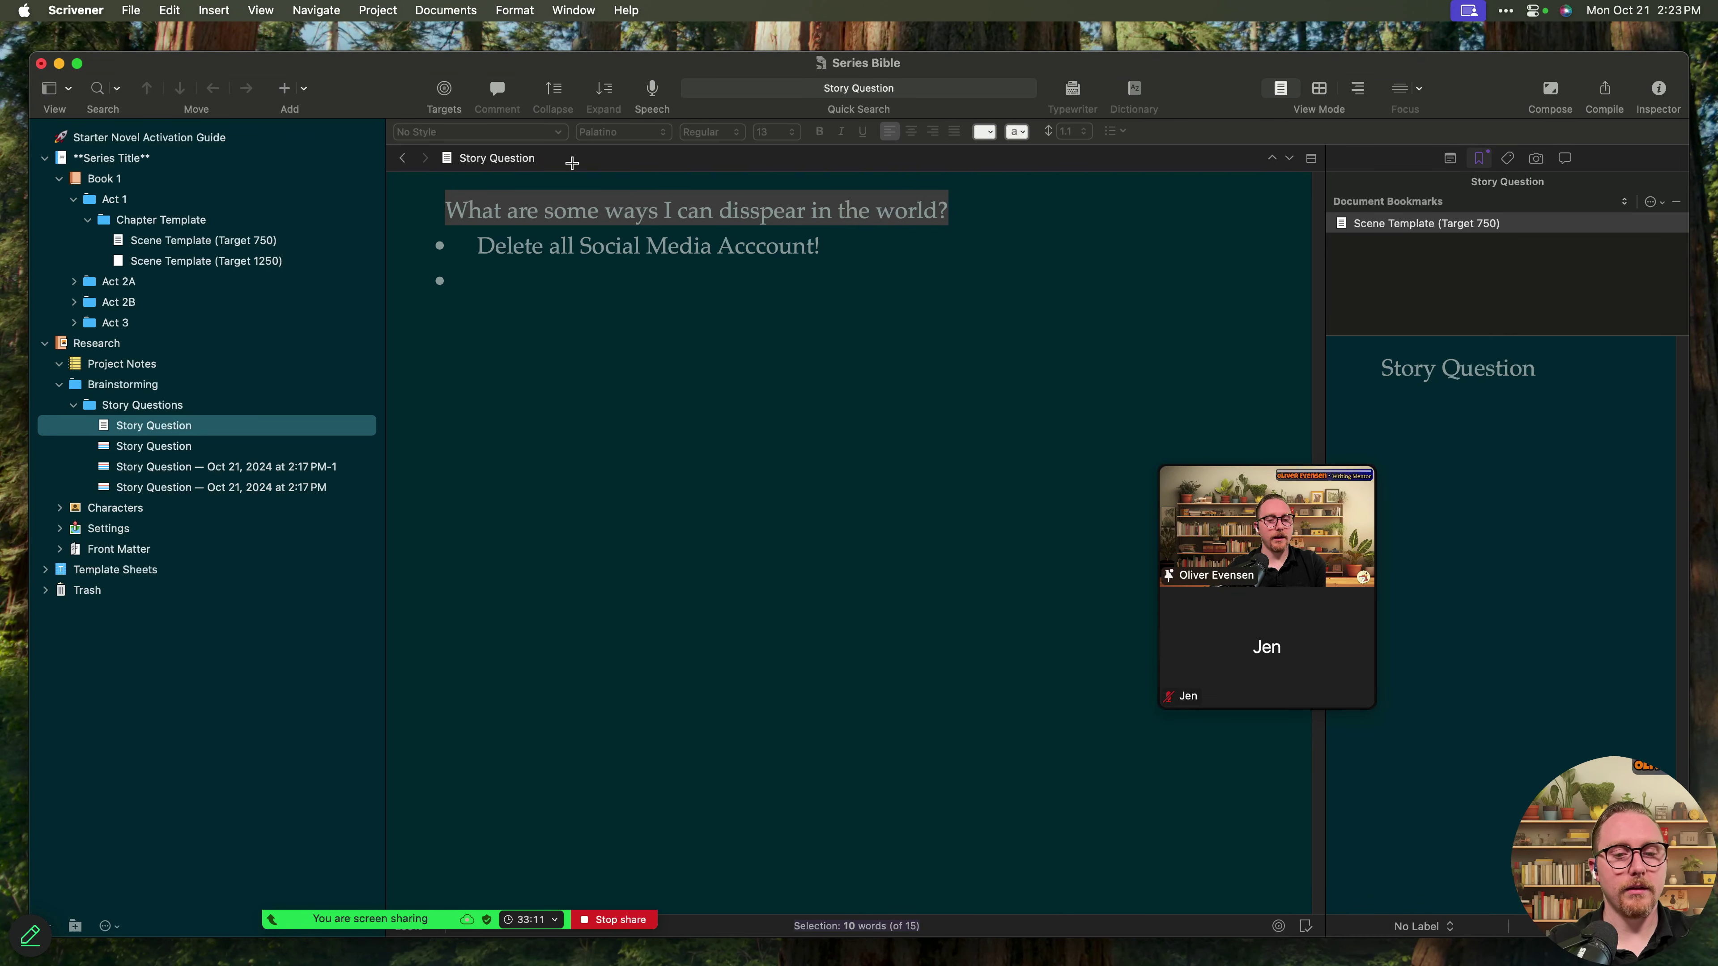
type("—")
key("super+v")
left_click(817, 368)
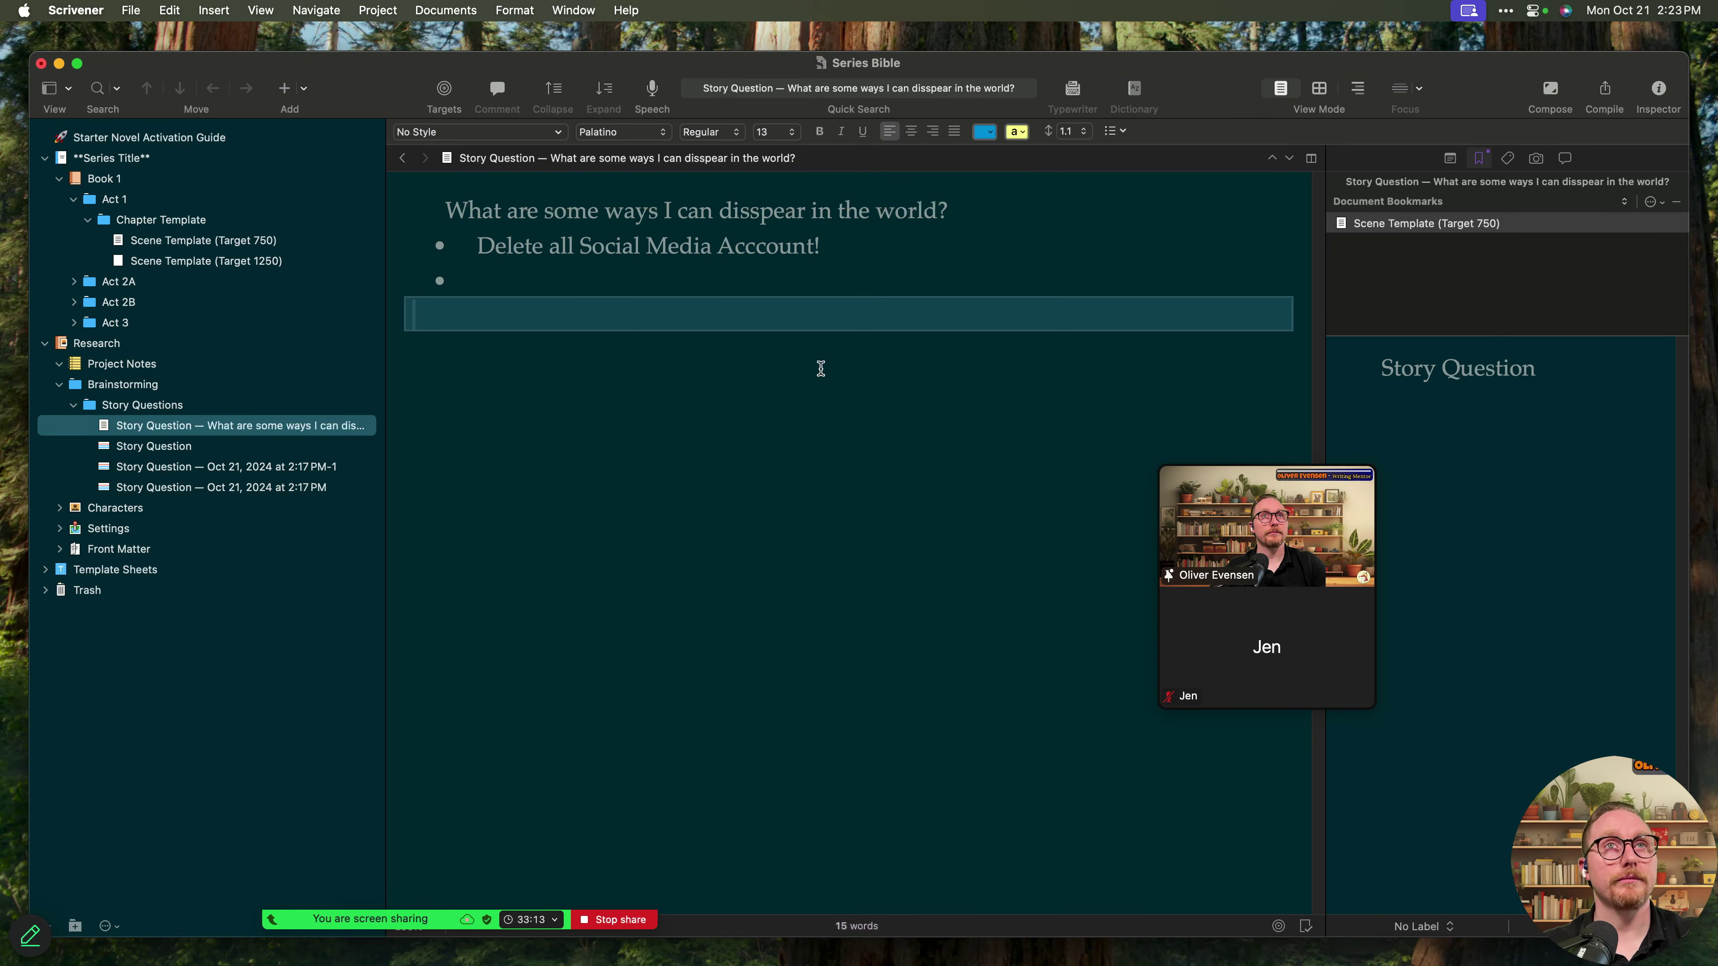
- Link the "Story Question" text in Scene Template (Target 750) to the "What are some ways I can disspear in the world?" document
left_click(204, 241)
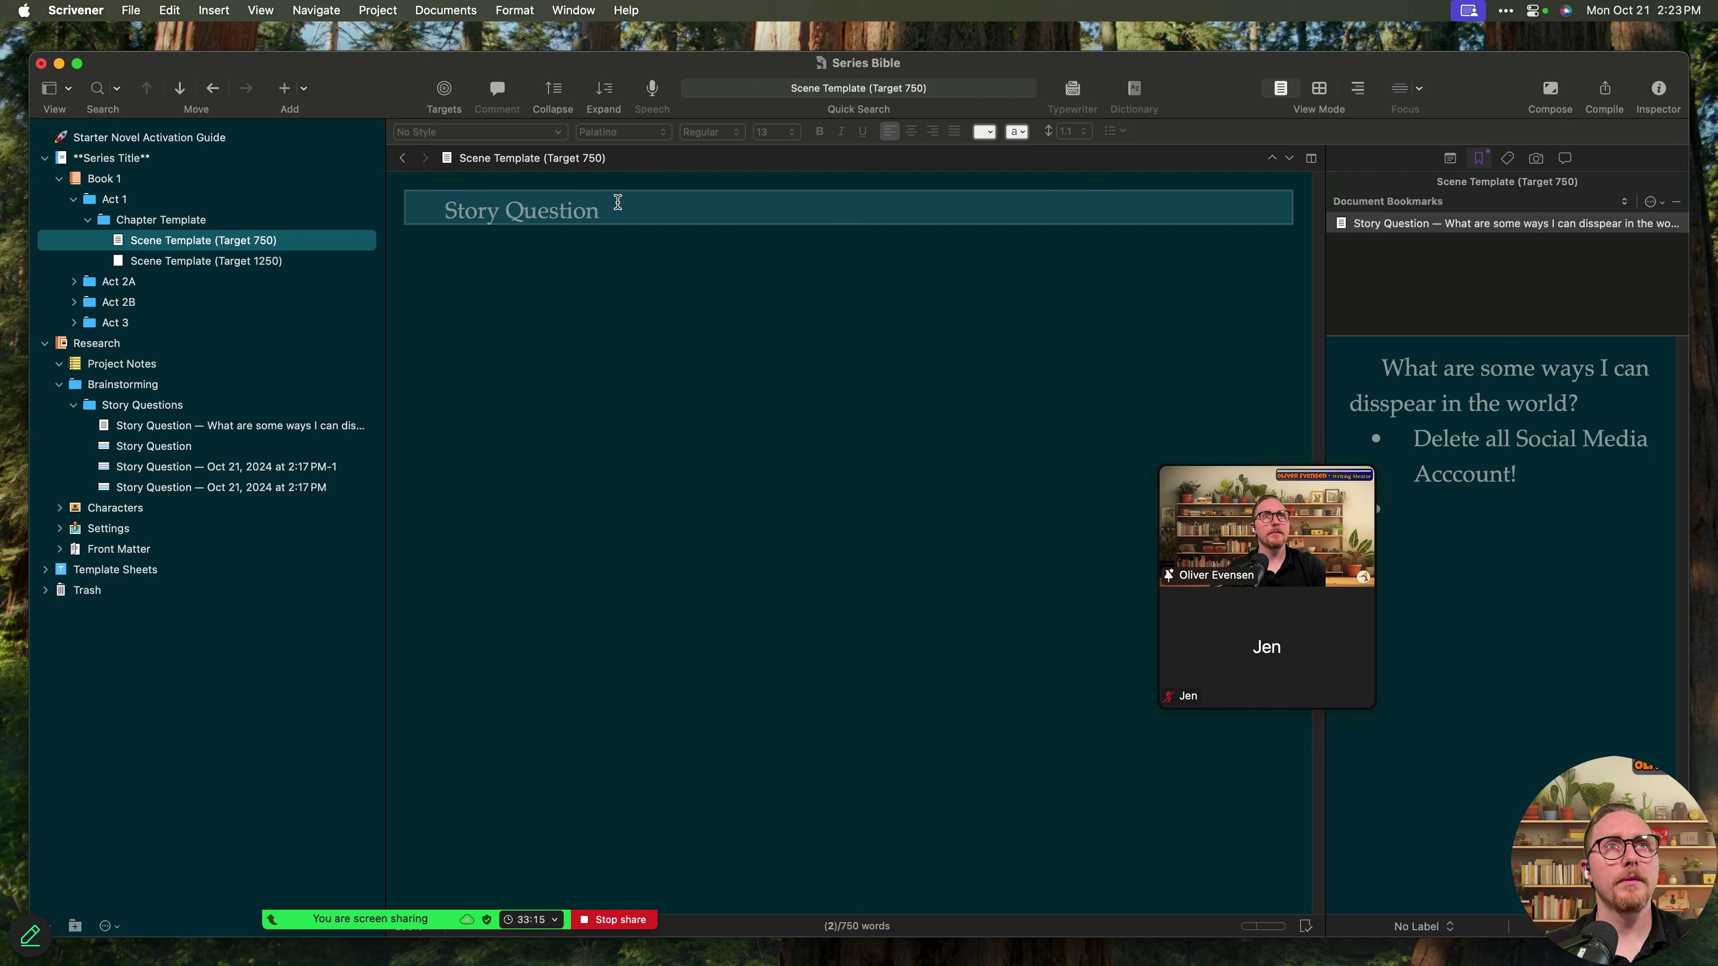
left_click_drag(617, 203, 493, 212)
right_click(496, 212)
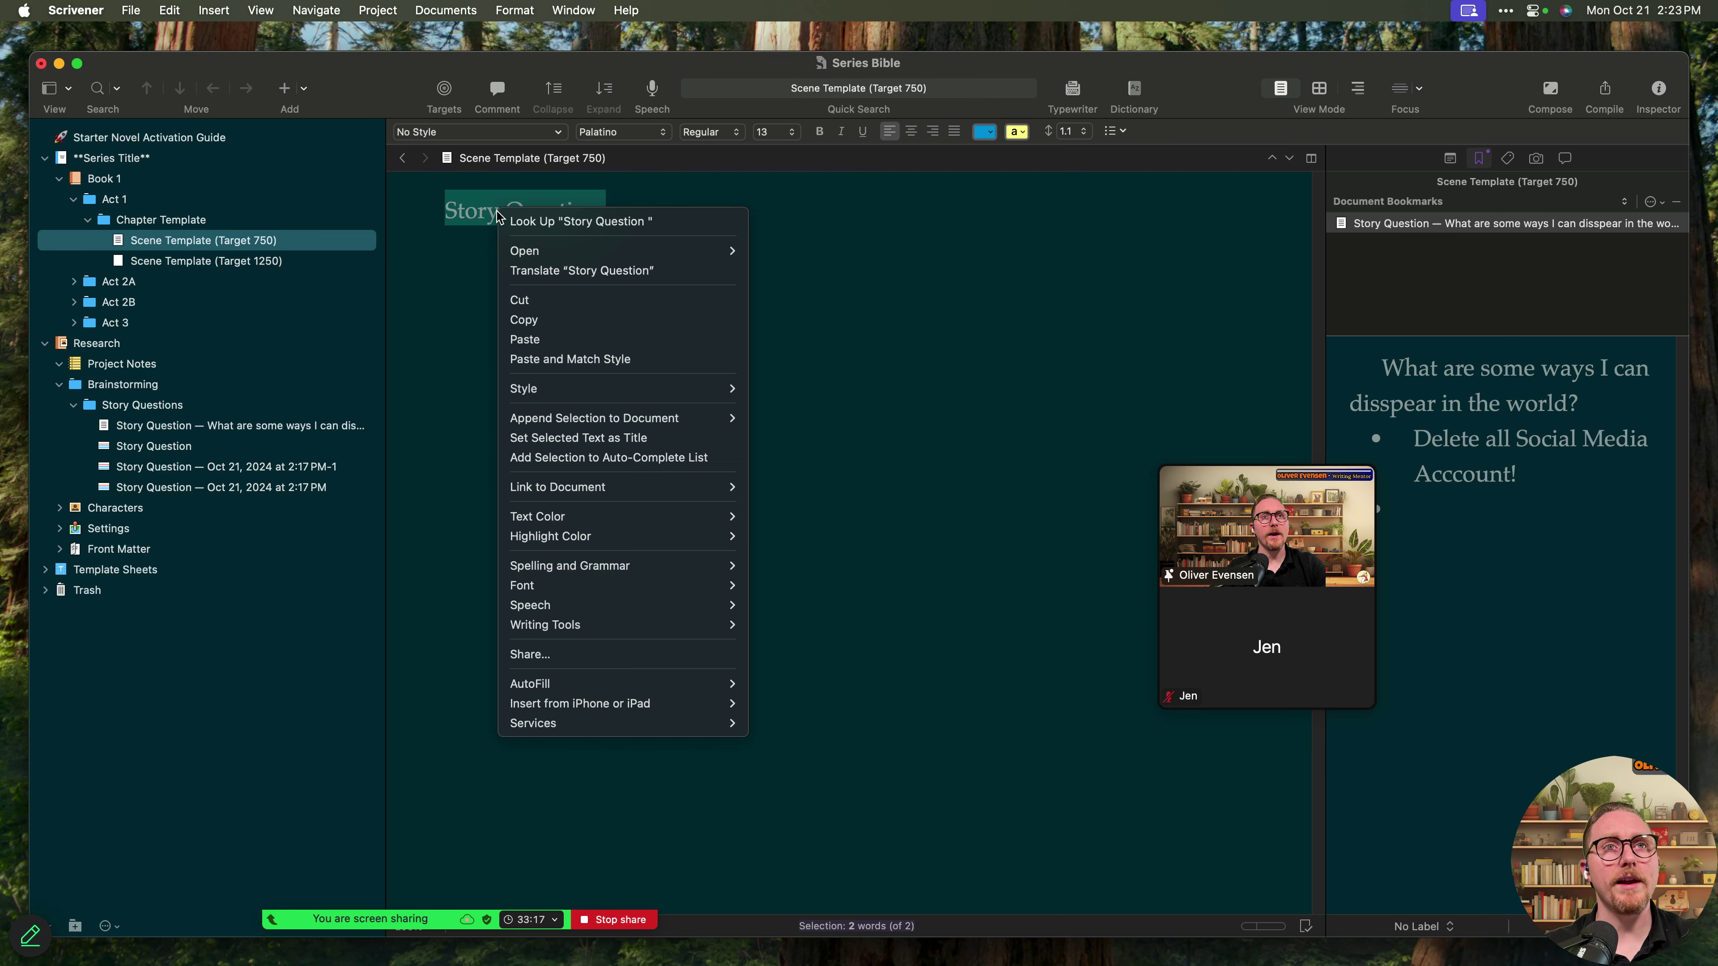
mouse_move(574, 483)
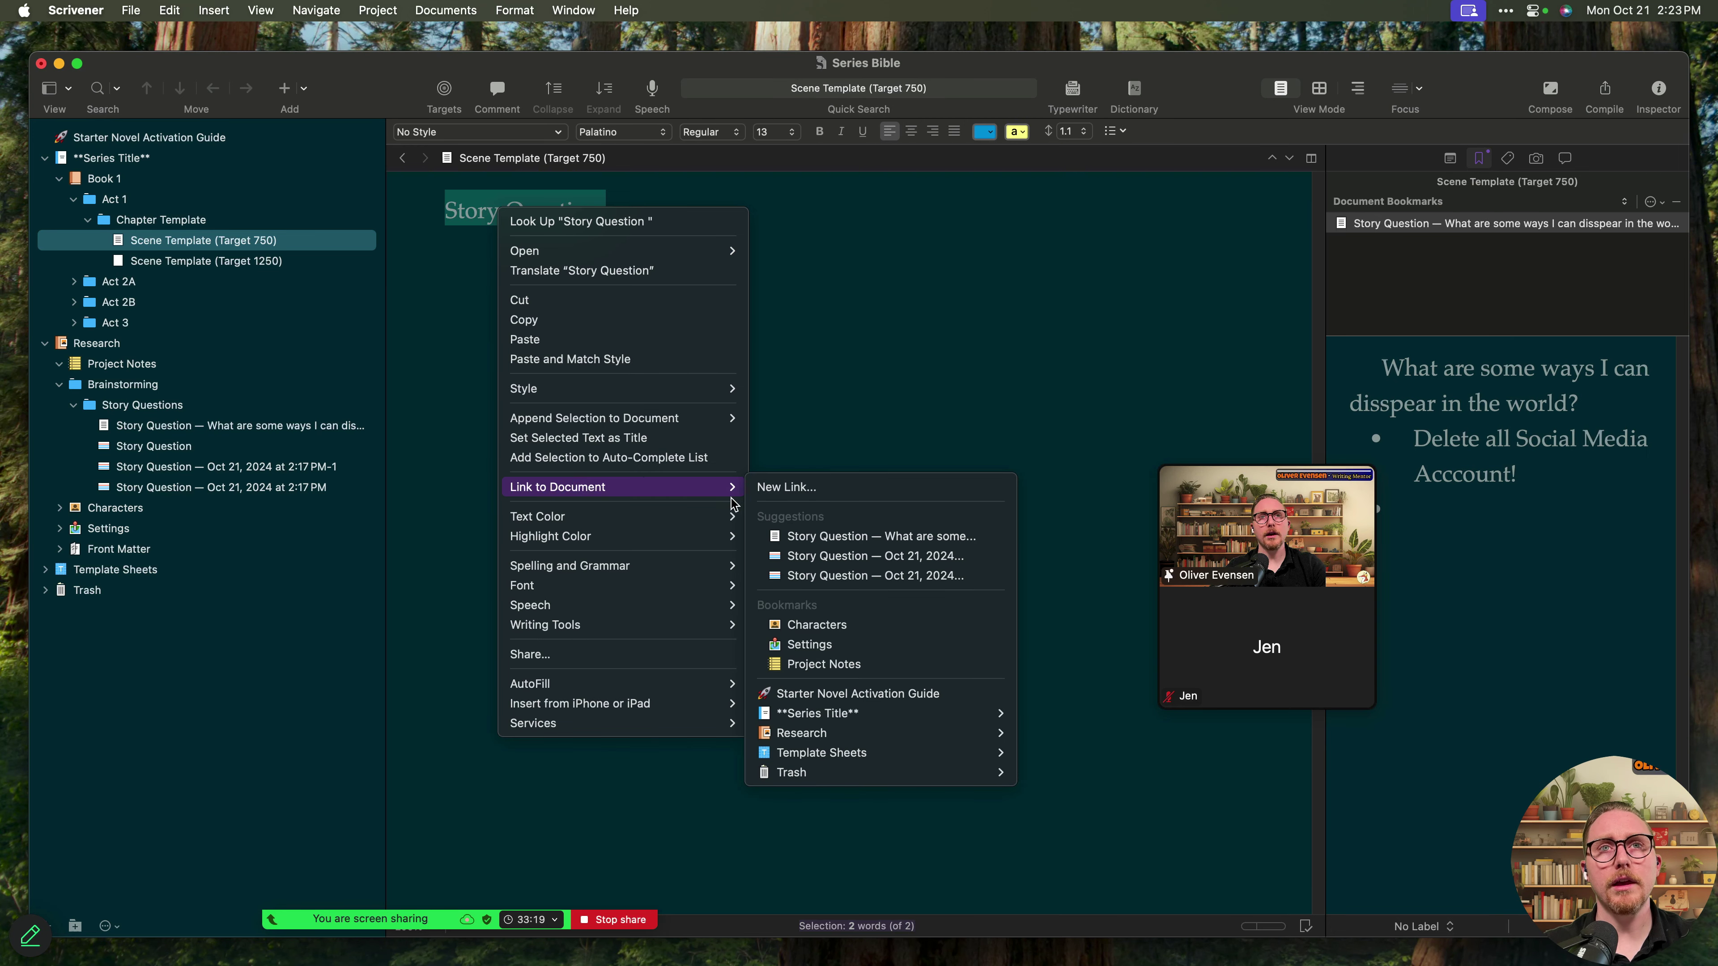
left_click(872, 538)
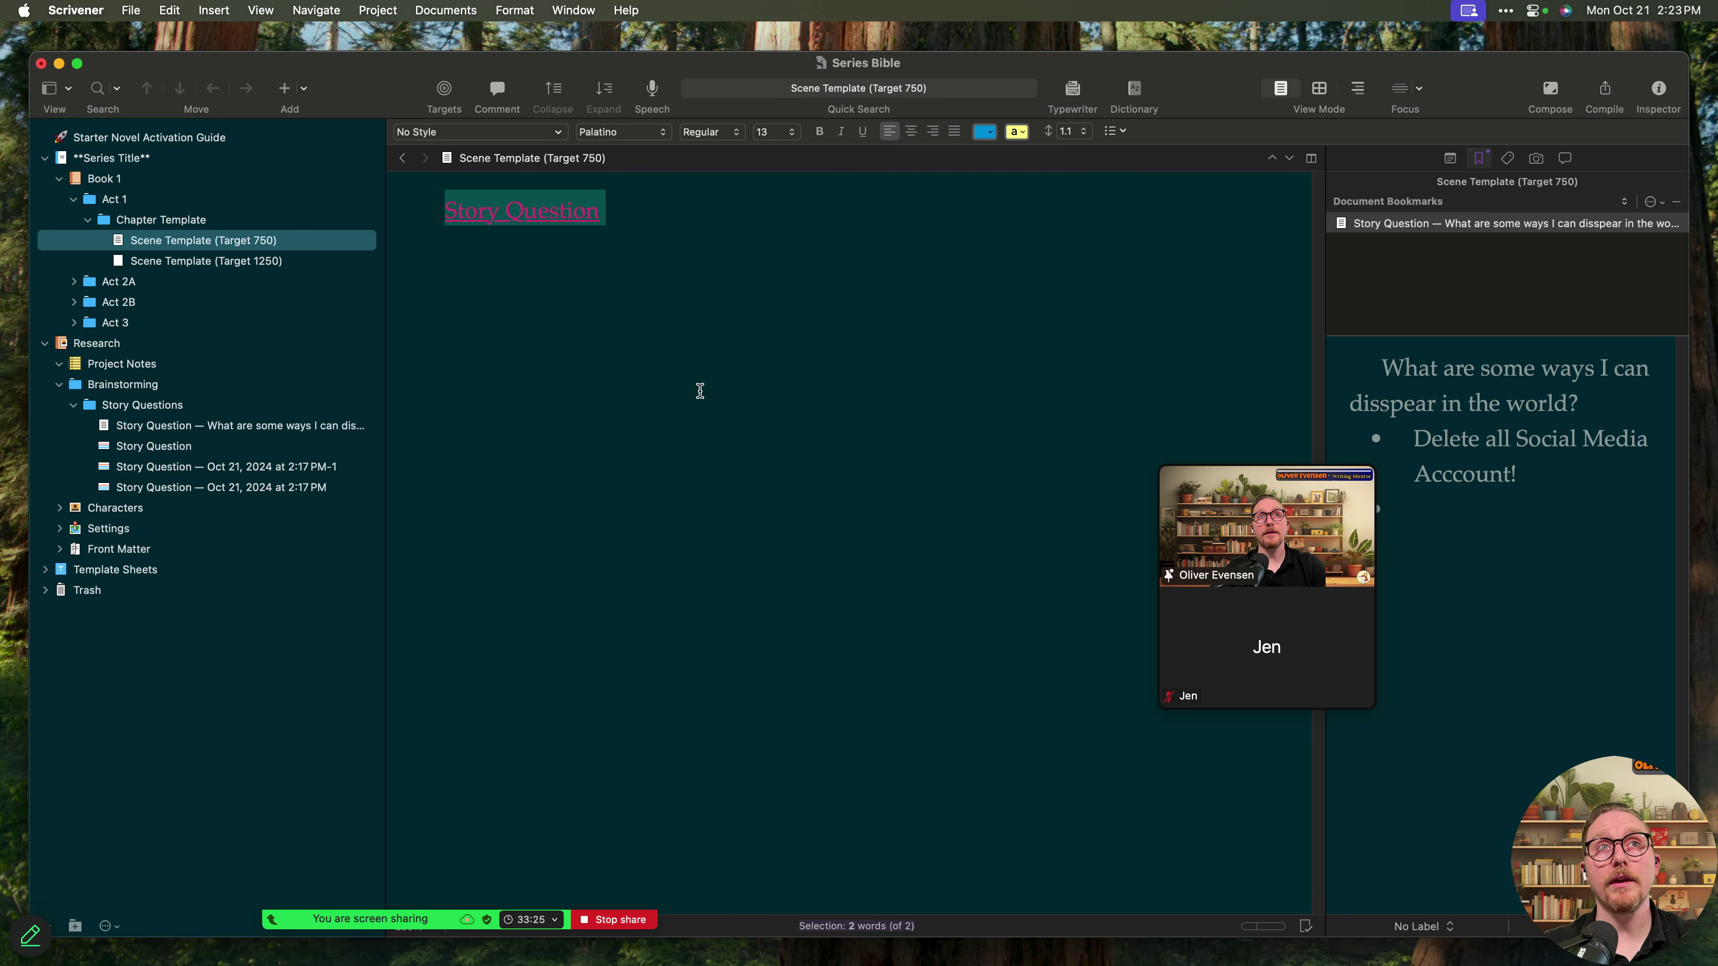
- Test the Story Question link by following it and returning to the scene twice, and select the matching document bookmark
left_click(538, 218)
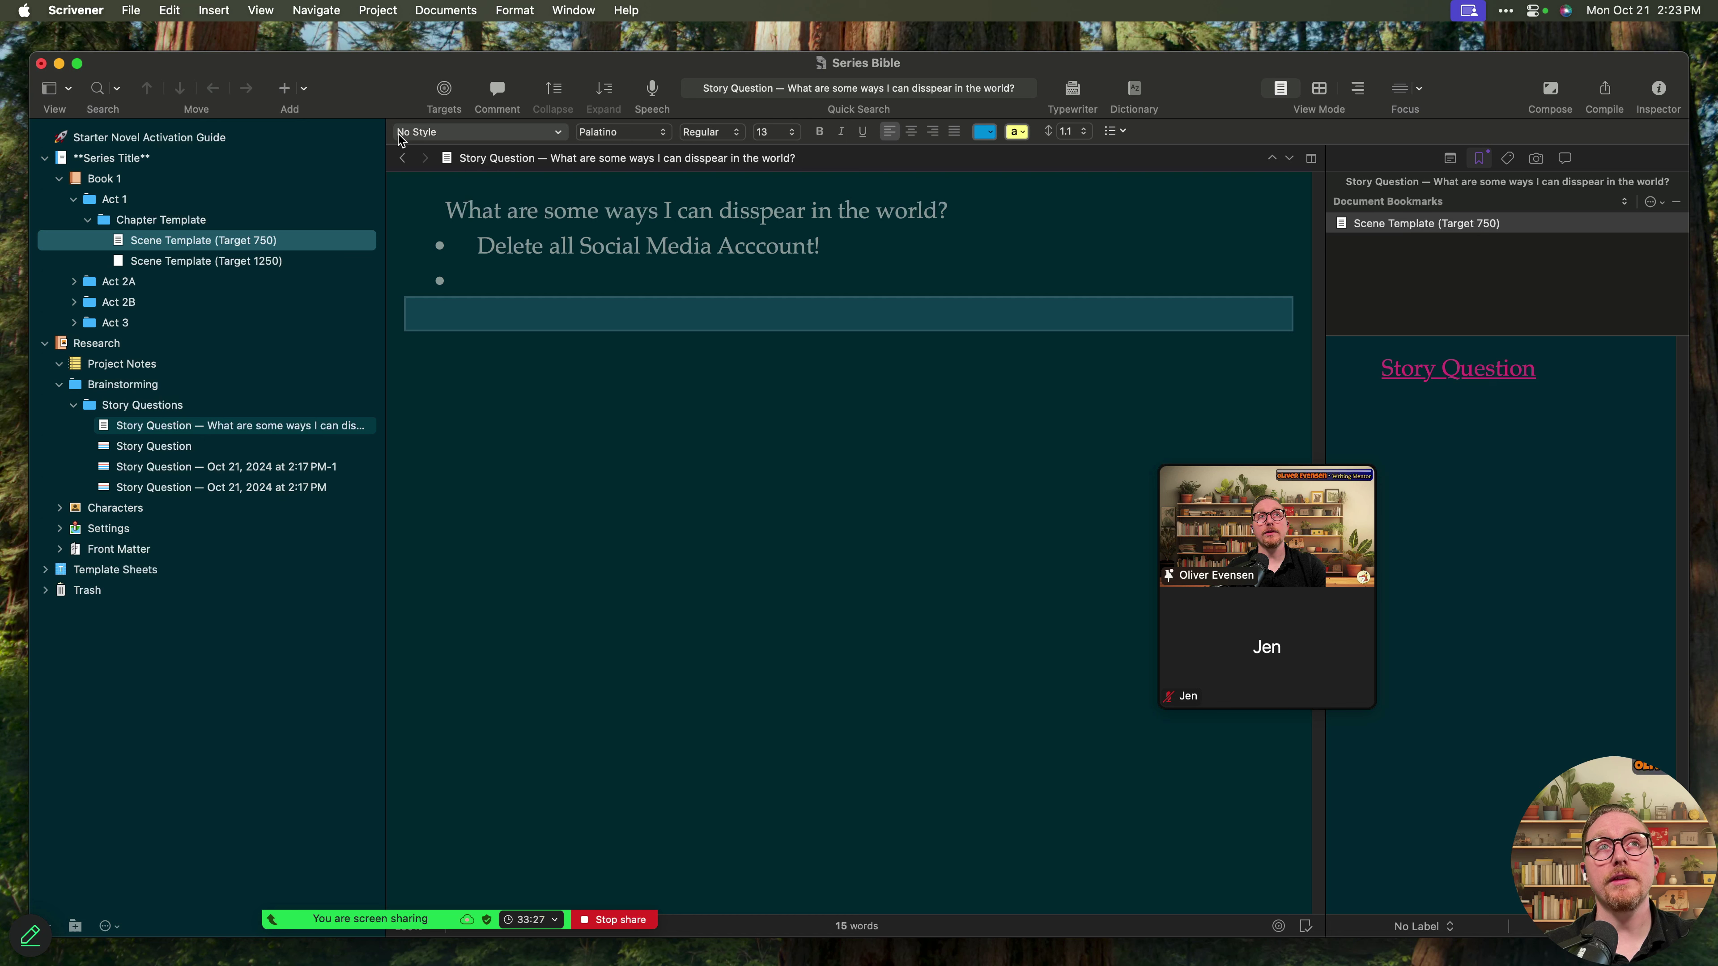
left_click(402, 158)
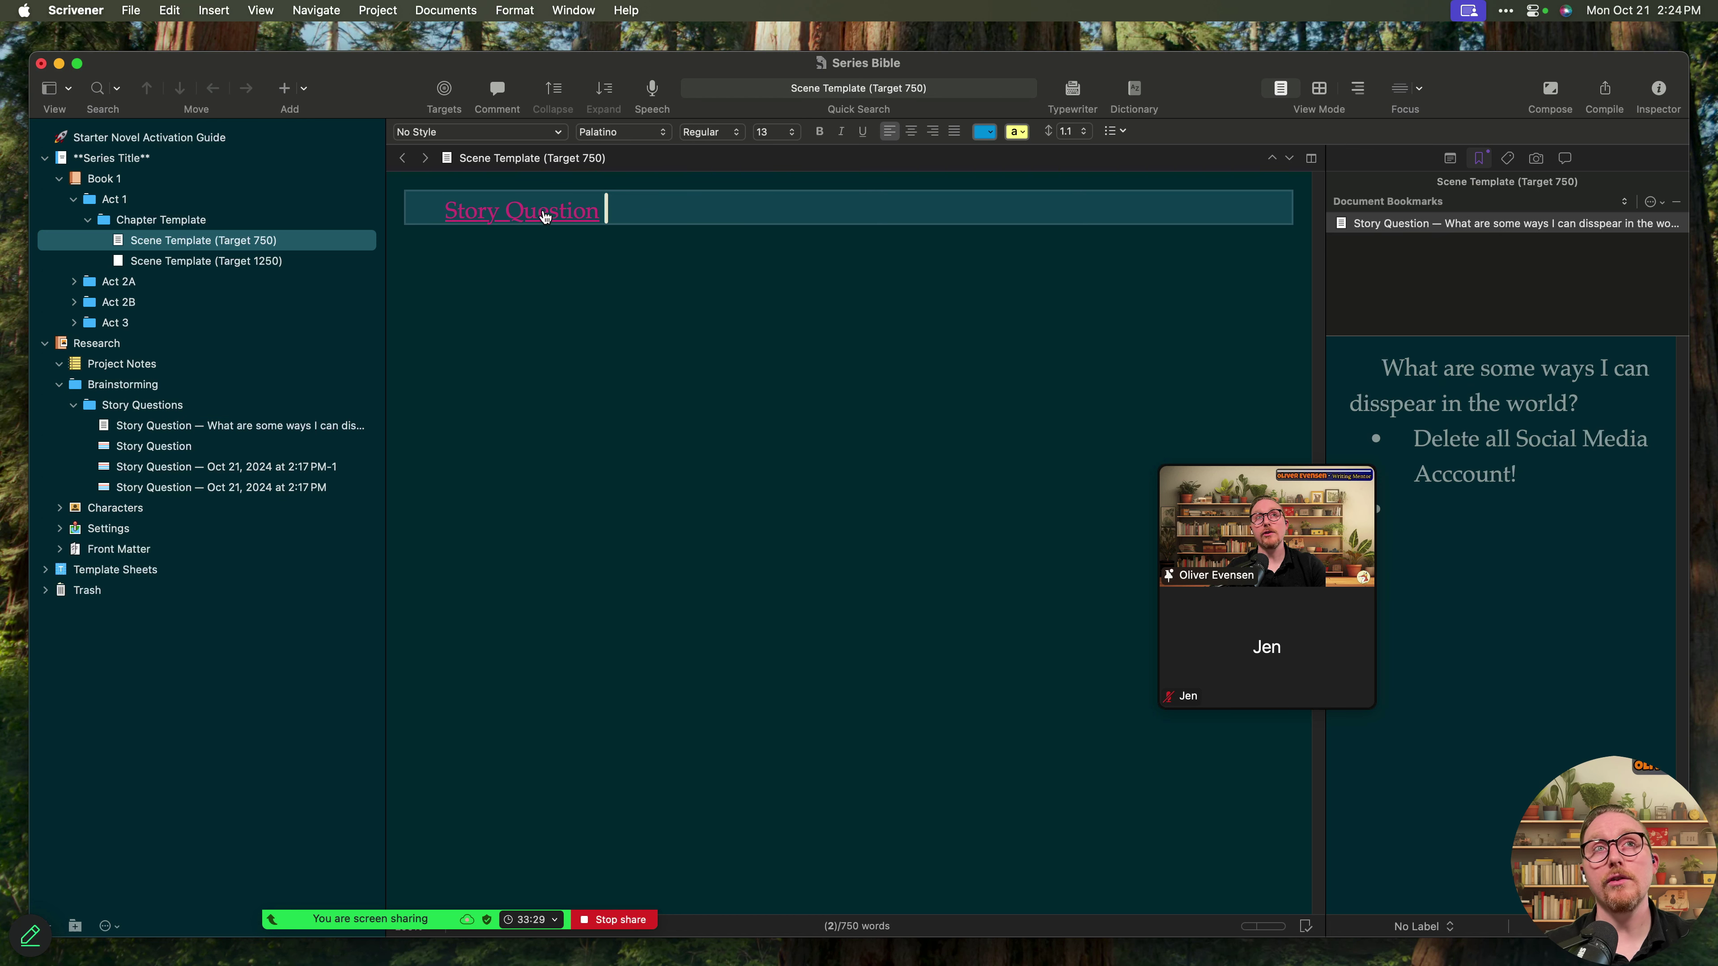
left_click(522, 211)
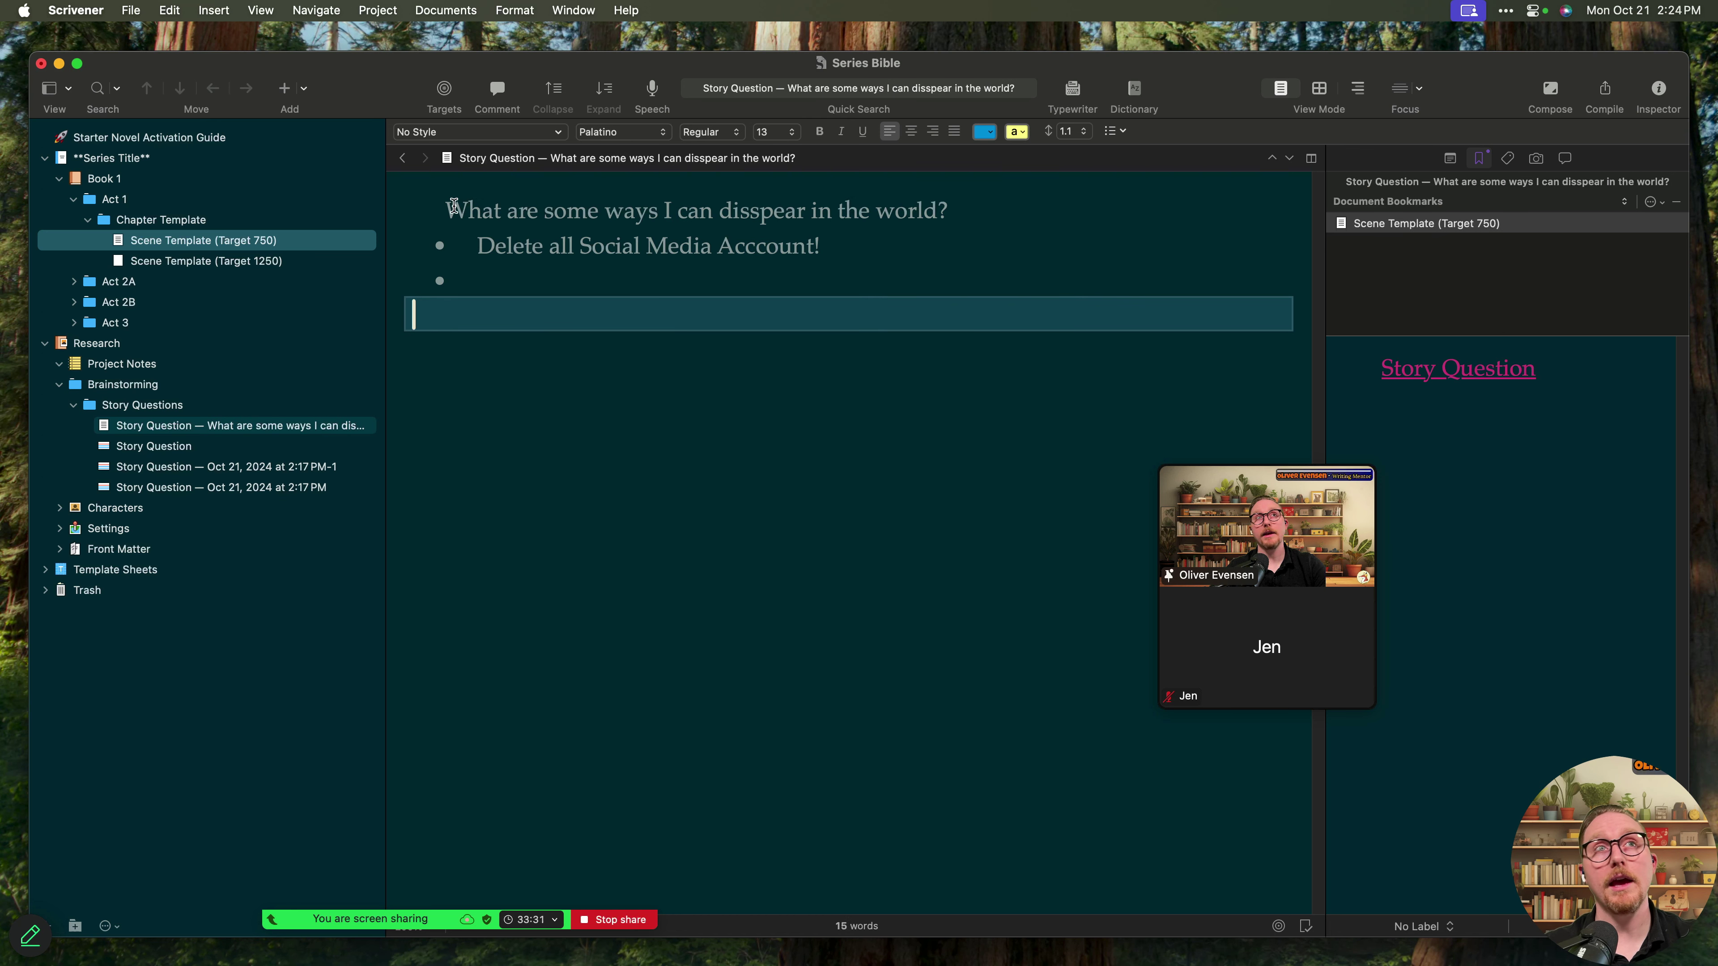
left_click(404, 158)
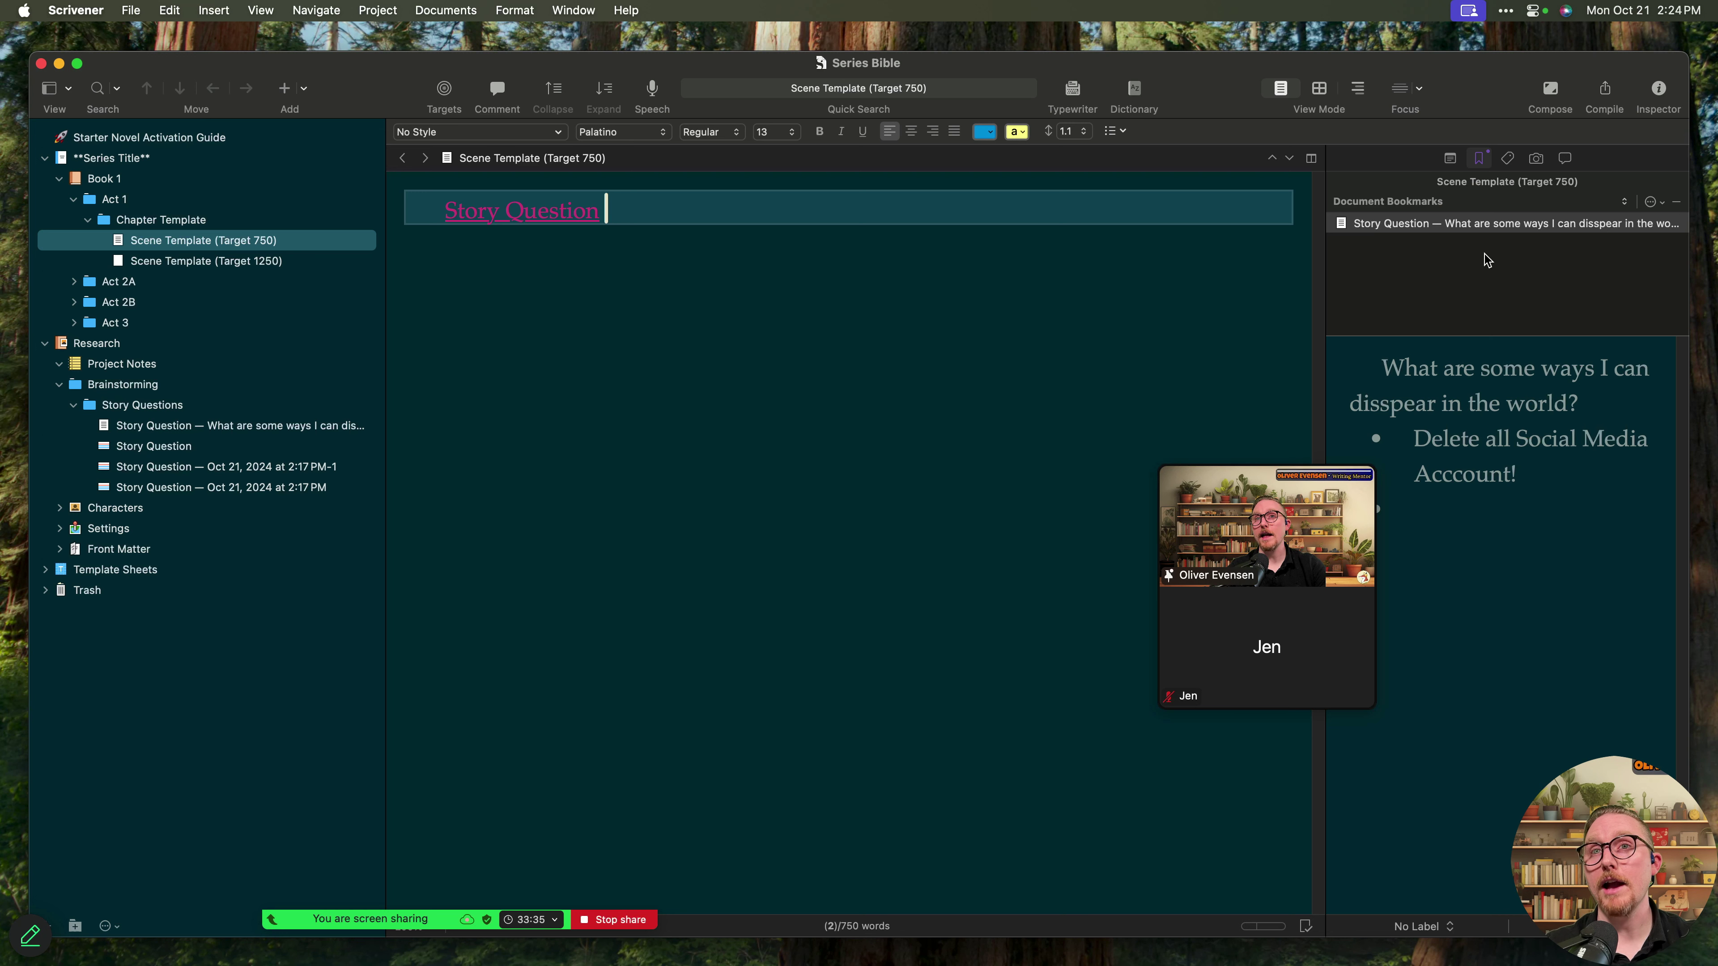
left_click(1480, 227)
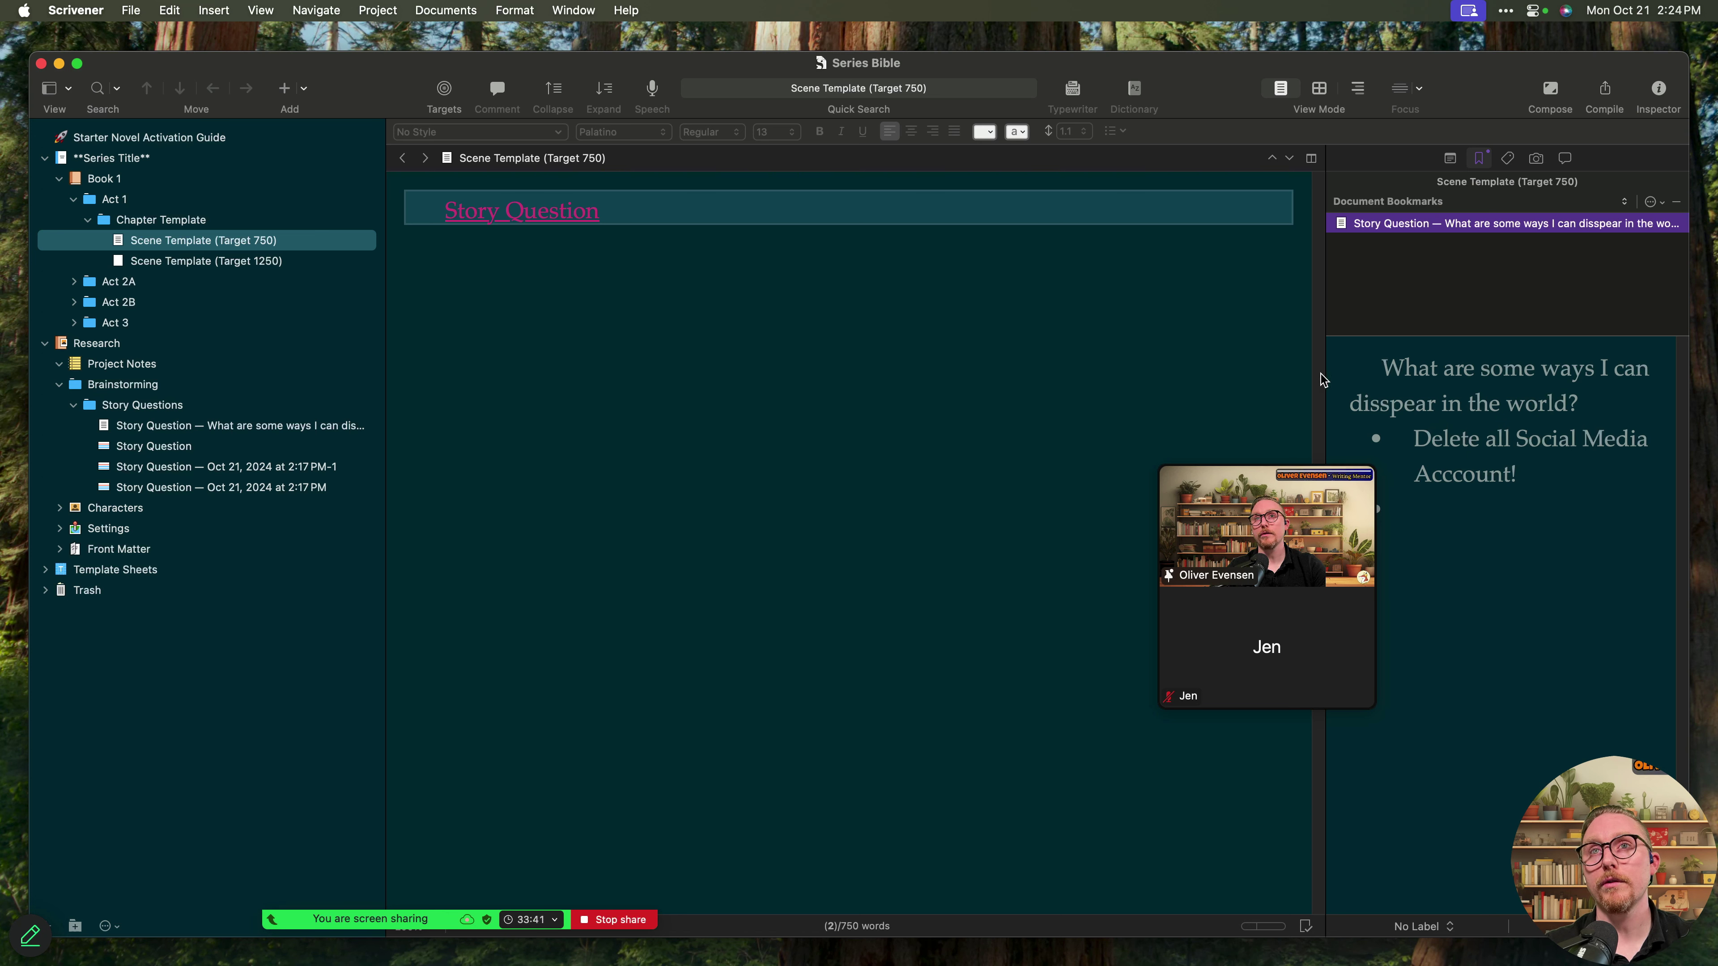
- Open the linked story question and split the editor vertically, showing it beside Scene Template (Target 750)
left_click(492, 216)
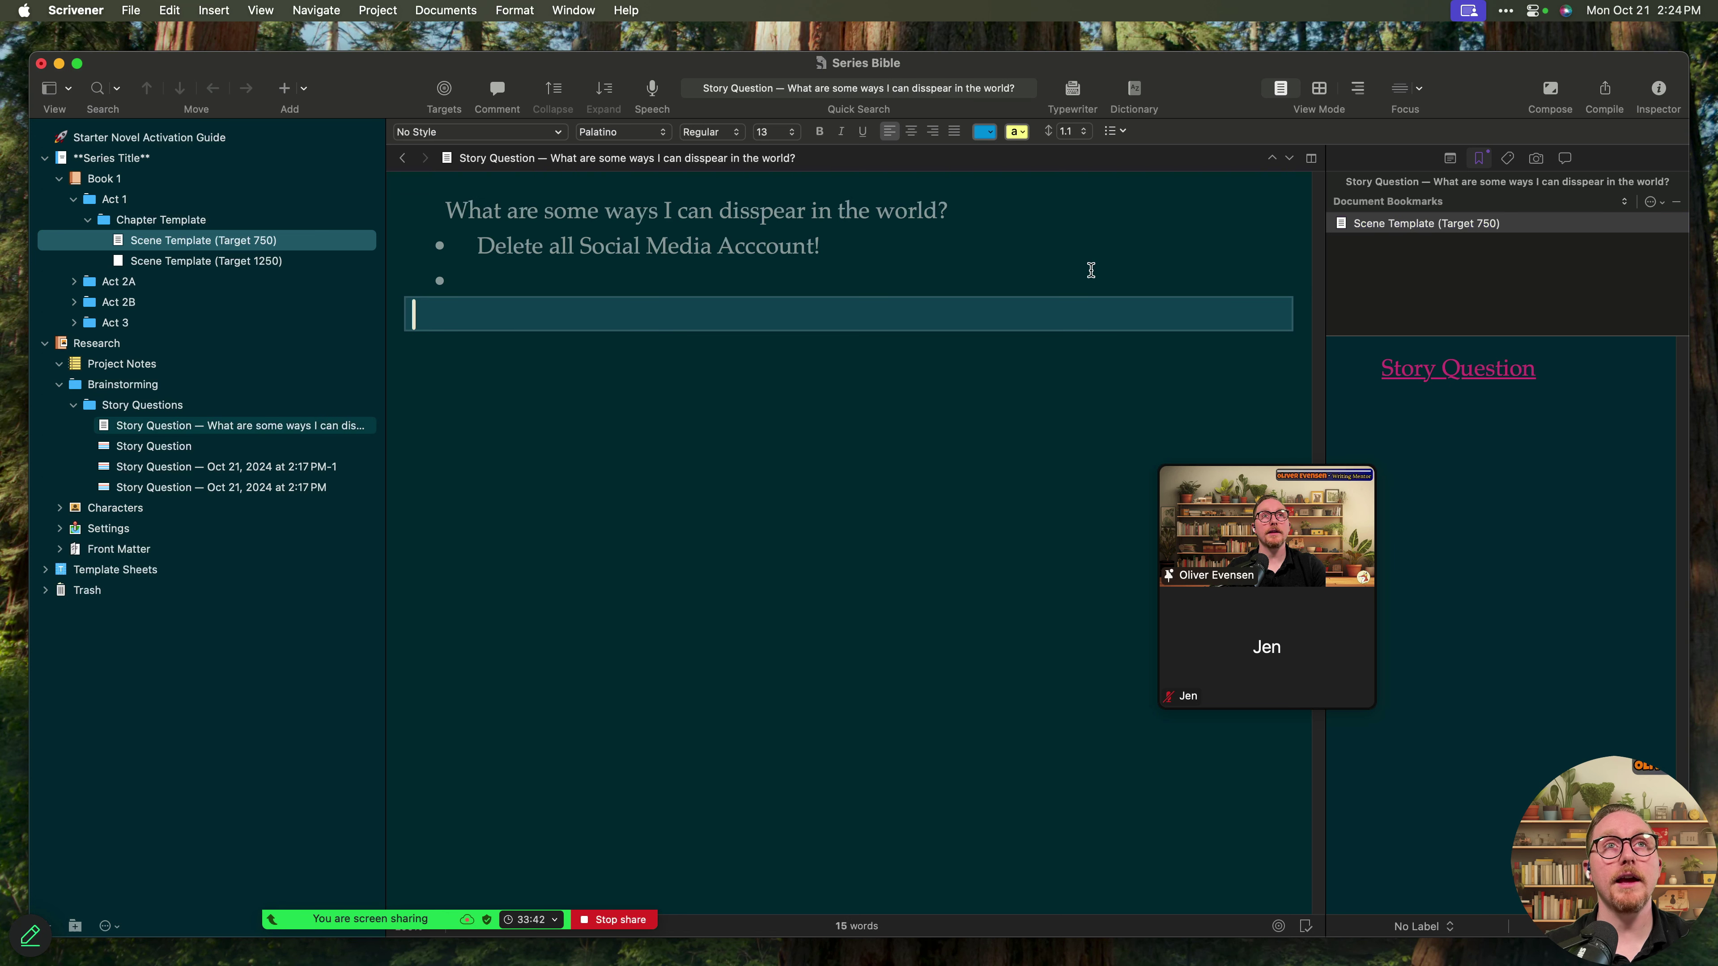
left_click(1306, 161)
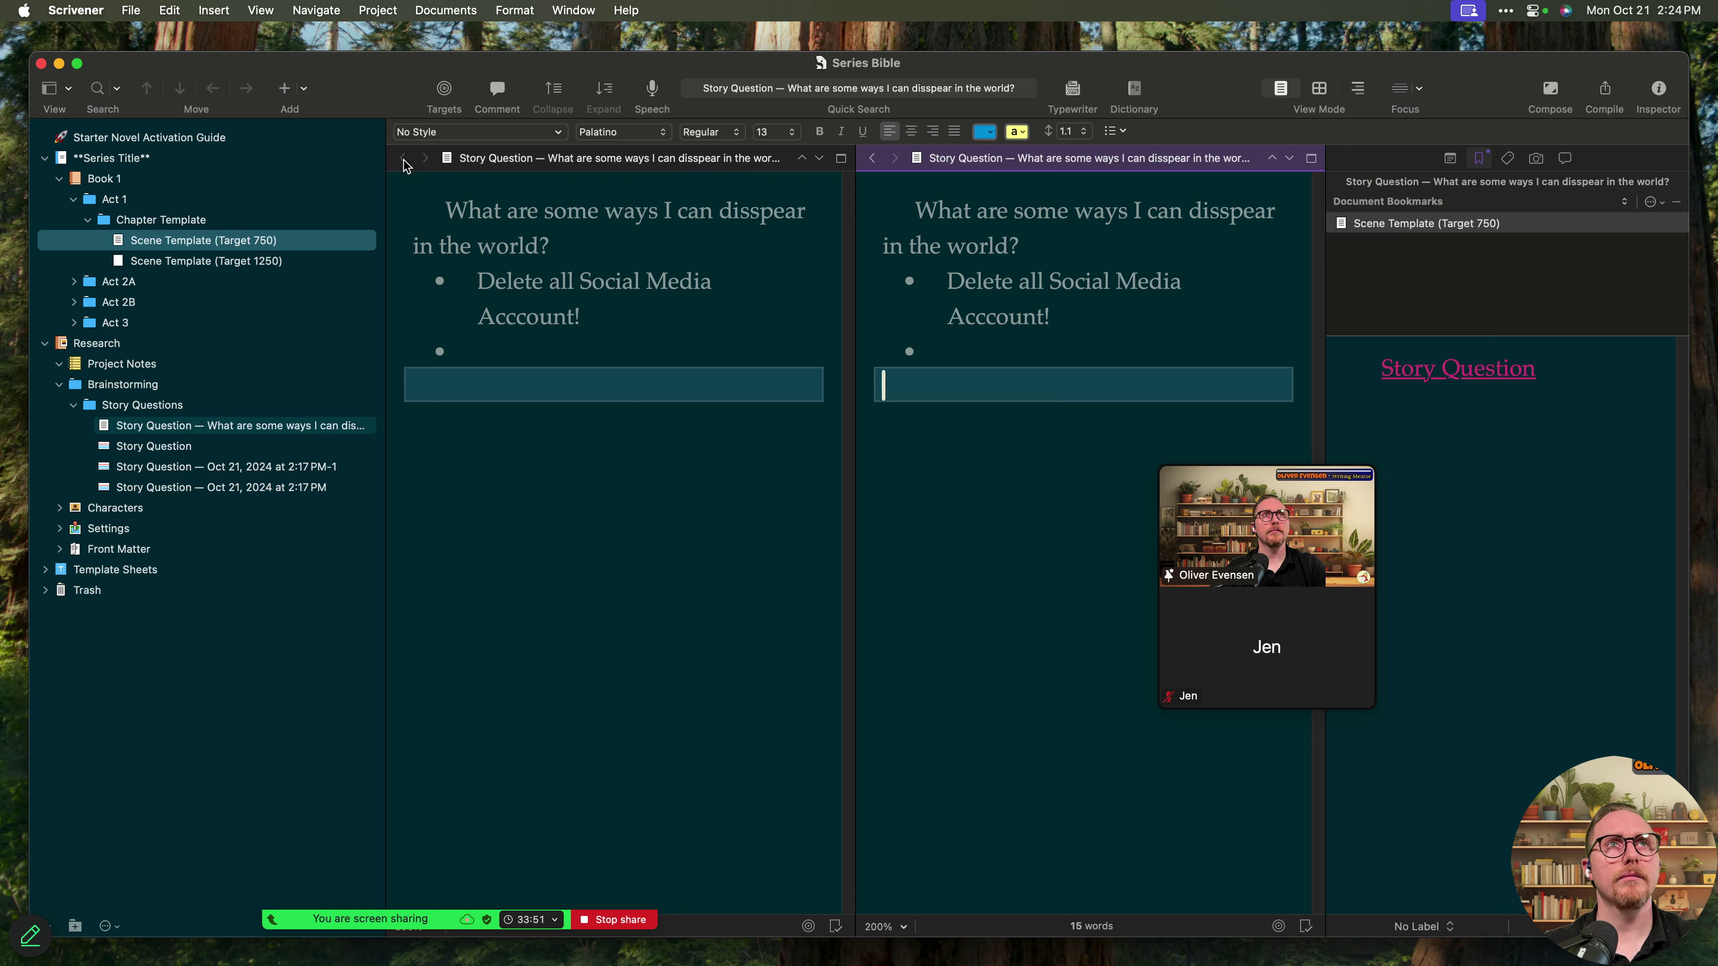
left_click(872, 157)
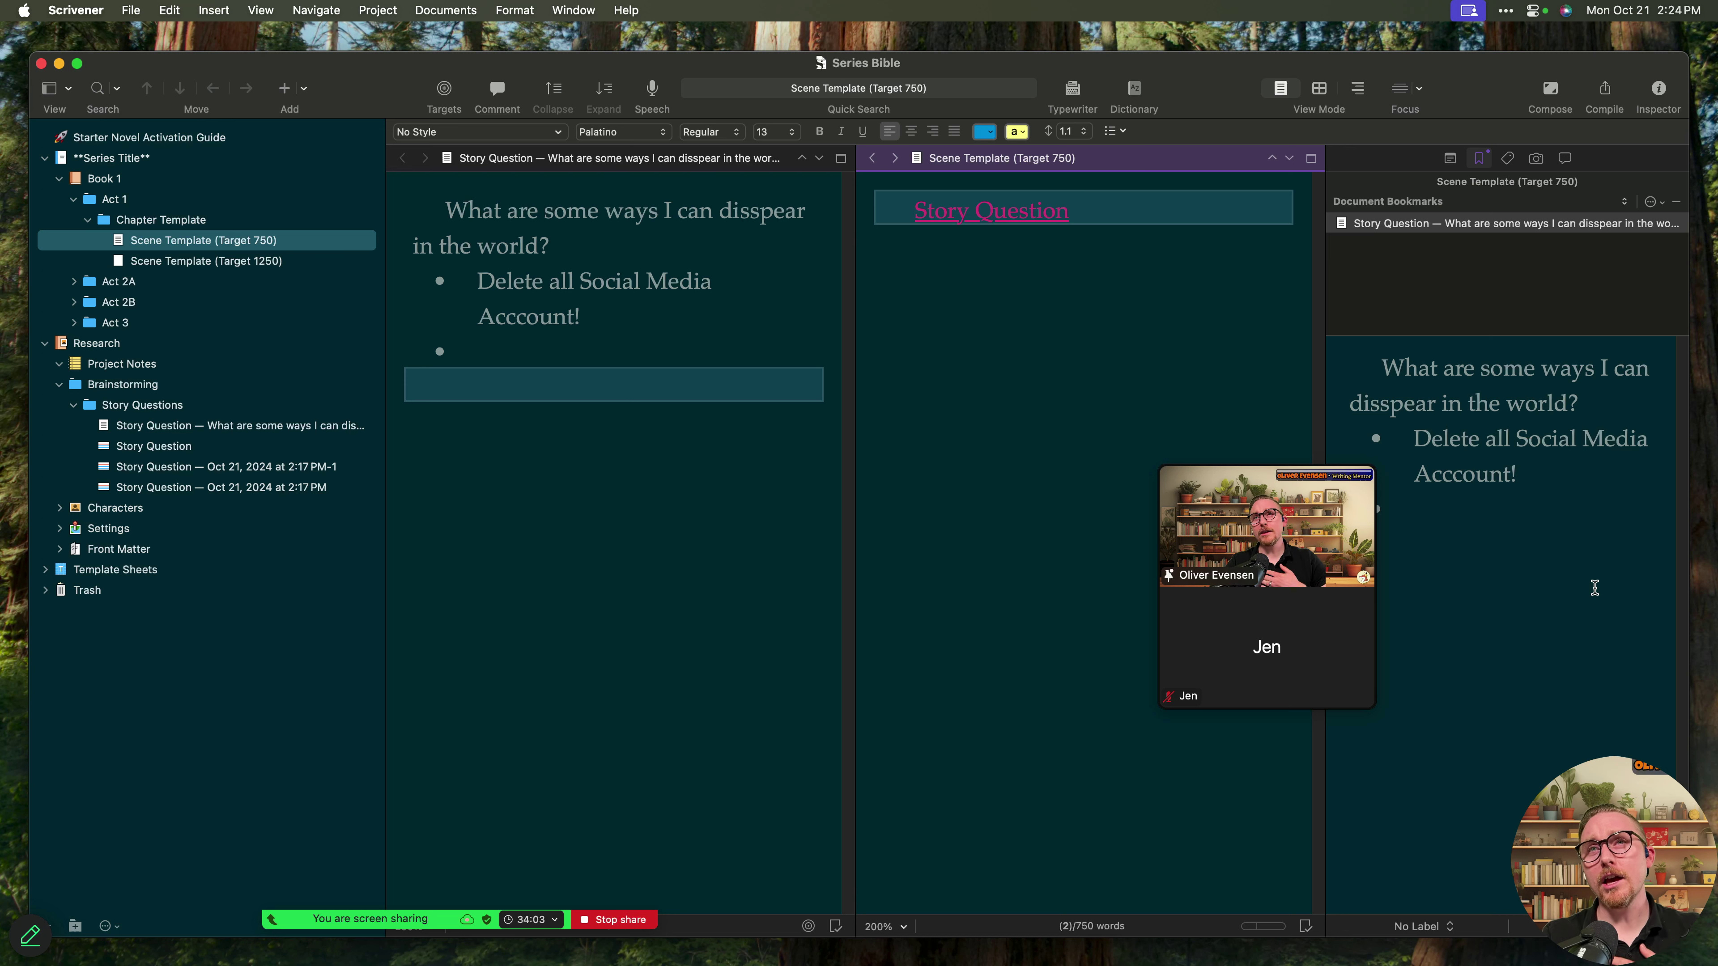
- Compare the document bookmarks of Scene Template (Target 1250) with those of Scene Template (Target 750)
left_click(1423, 204)
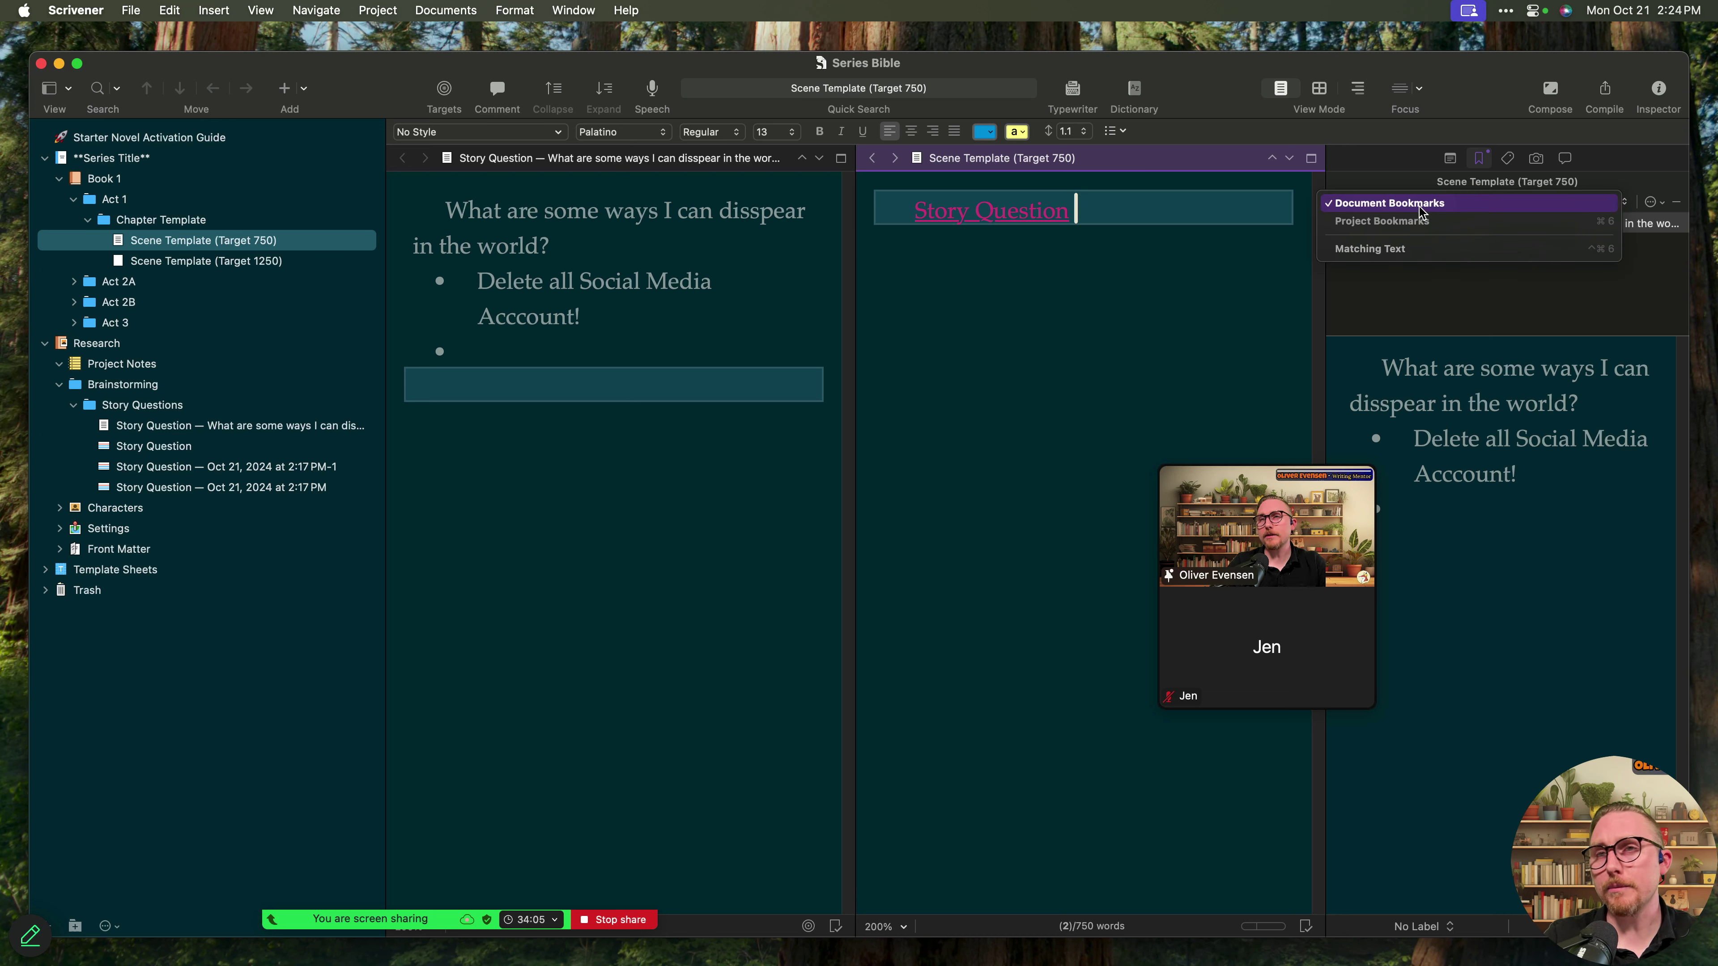
left_click(1387, 205)
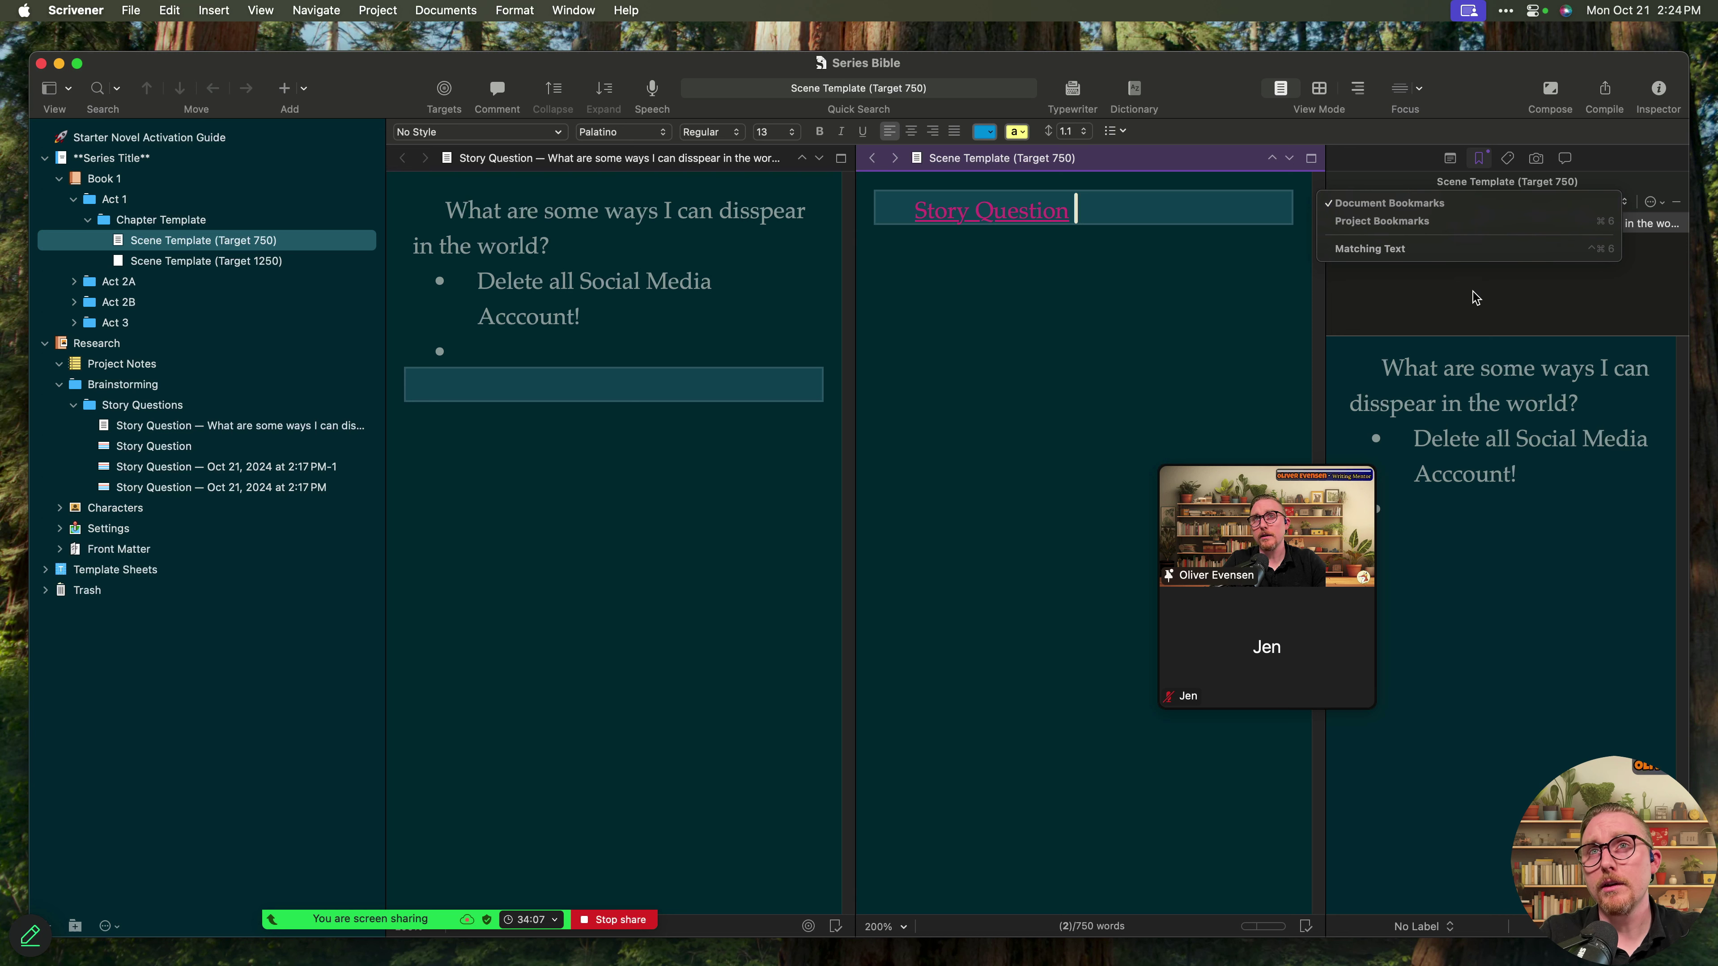
left_click(242, 264)
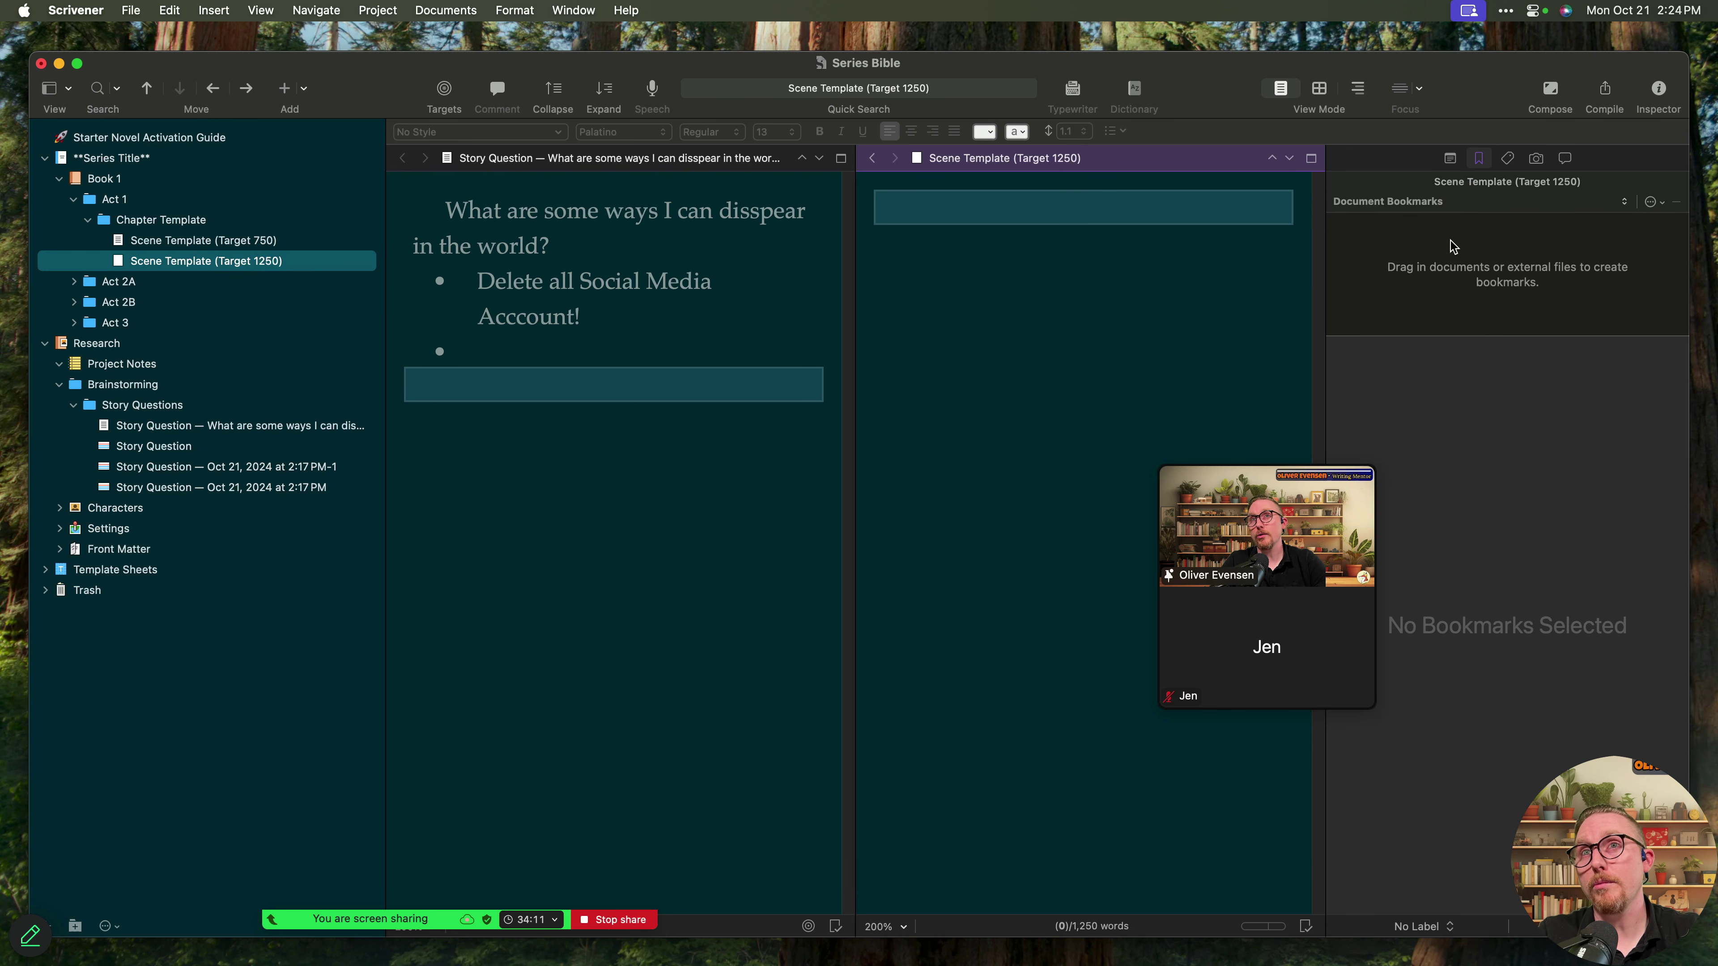
left_click(224, 244)
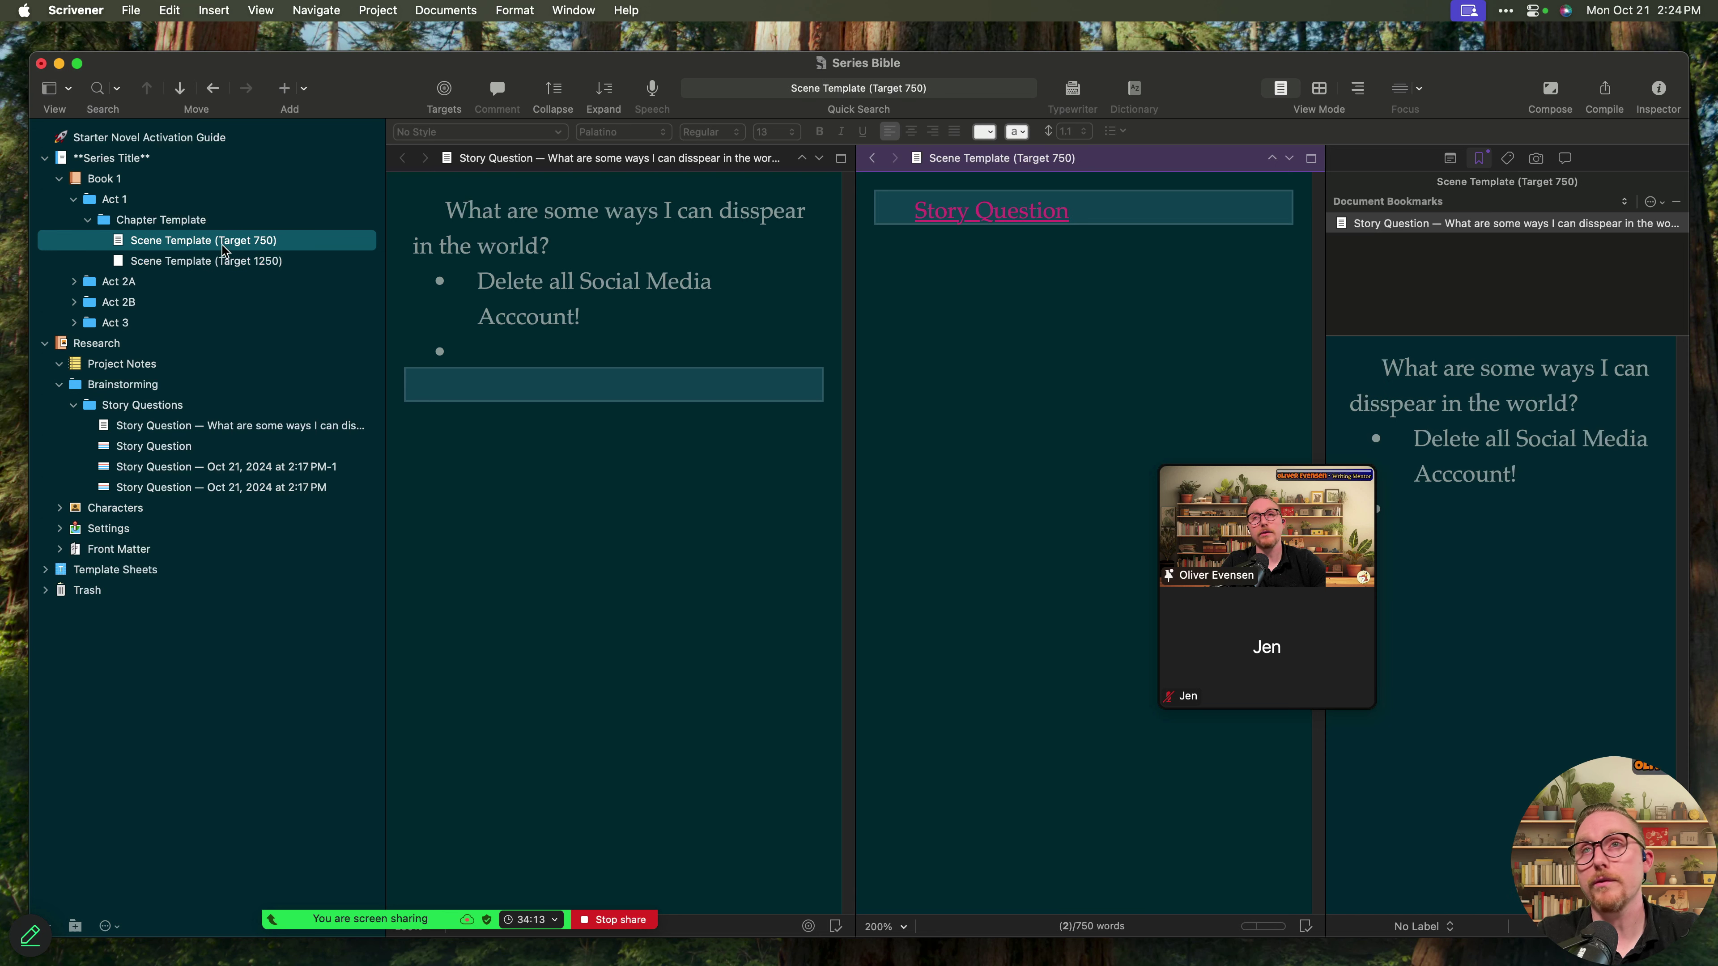
left_click(1422, 227)
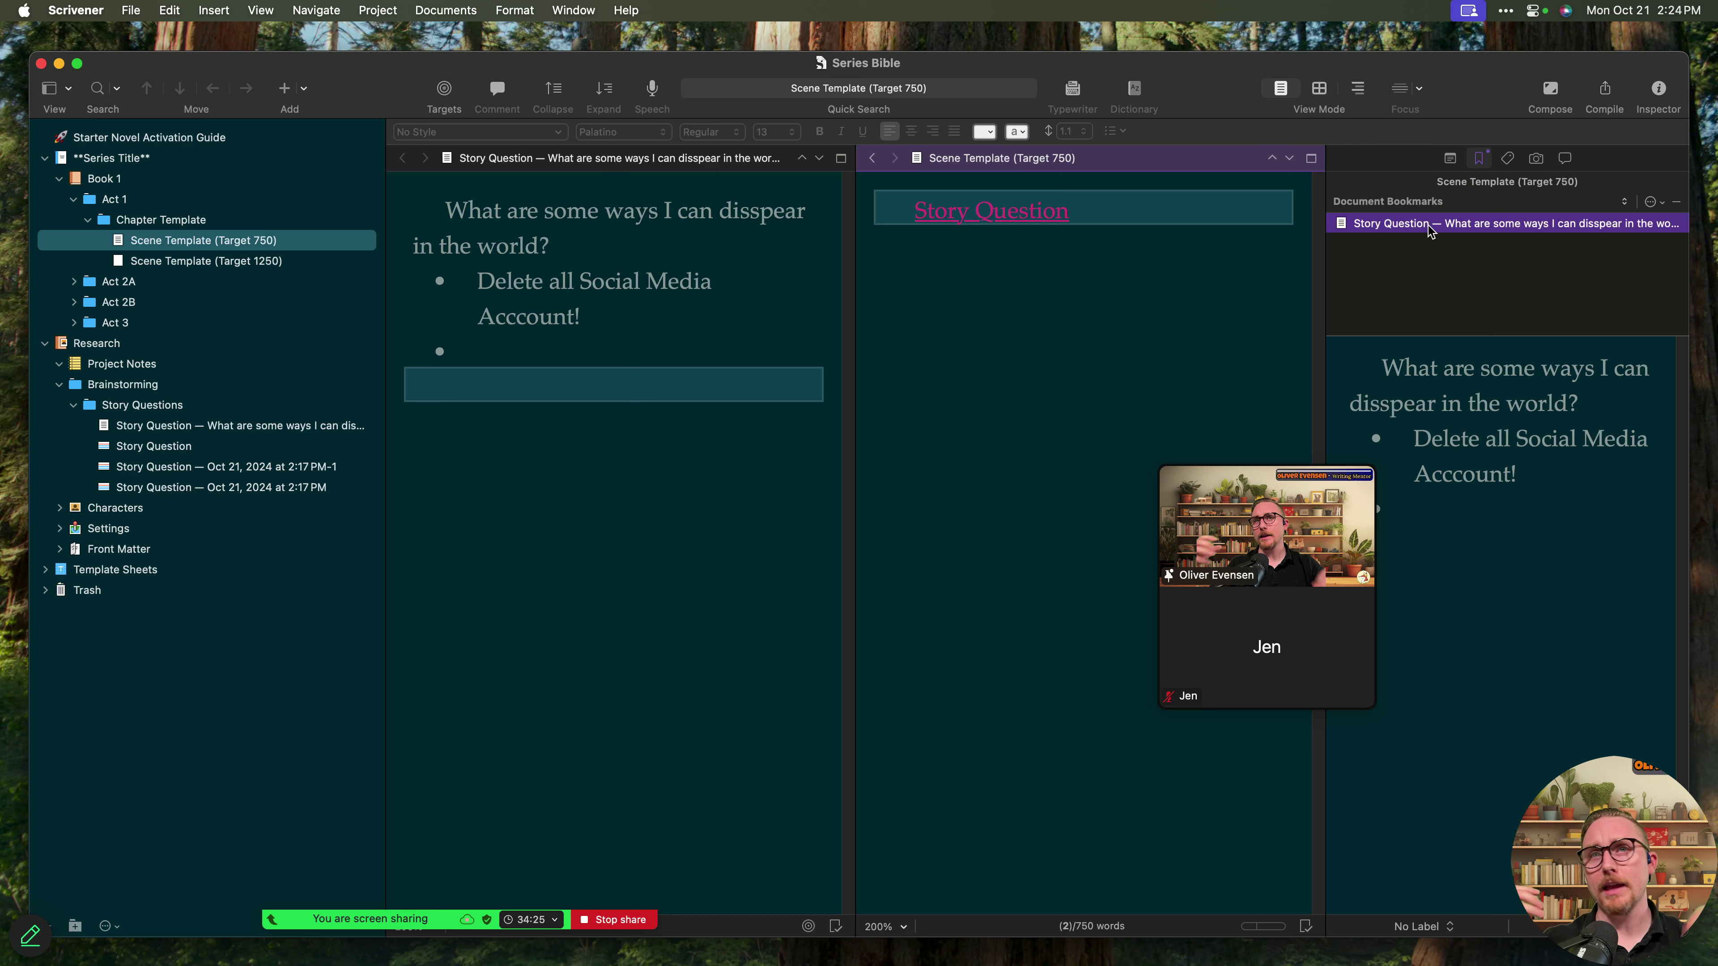
- Show the project bookmarks and add the "What are some ways I can disspear in the world?" document after Project Notes
left_click(1450, 202)
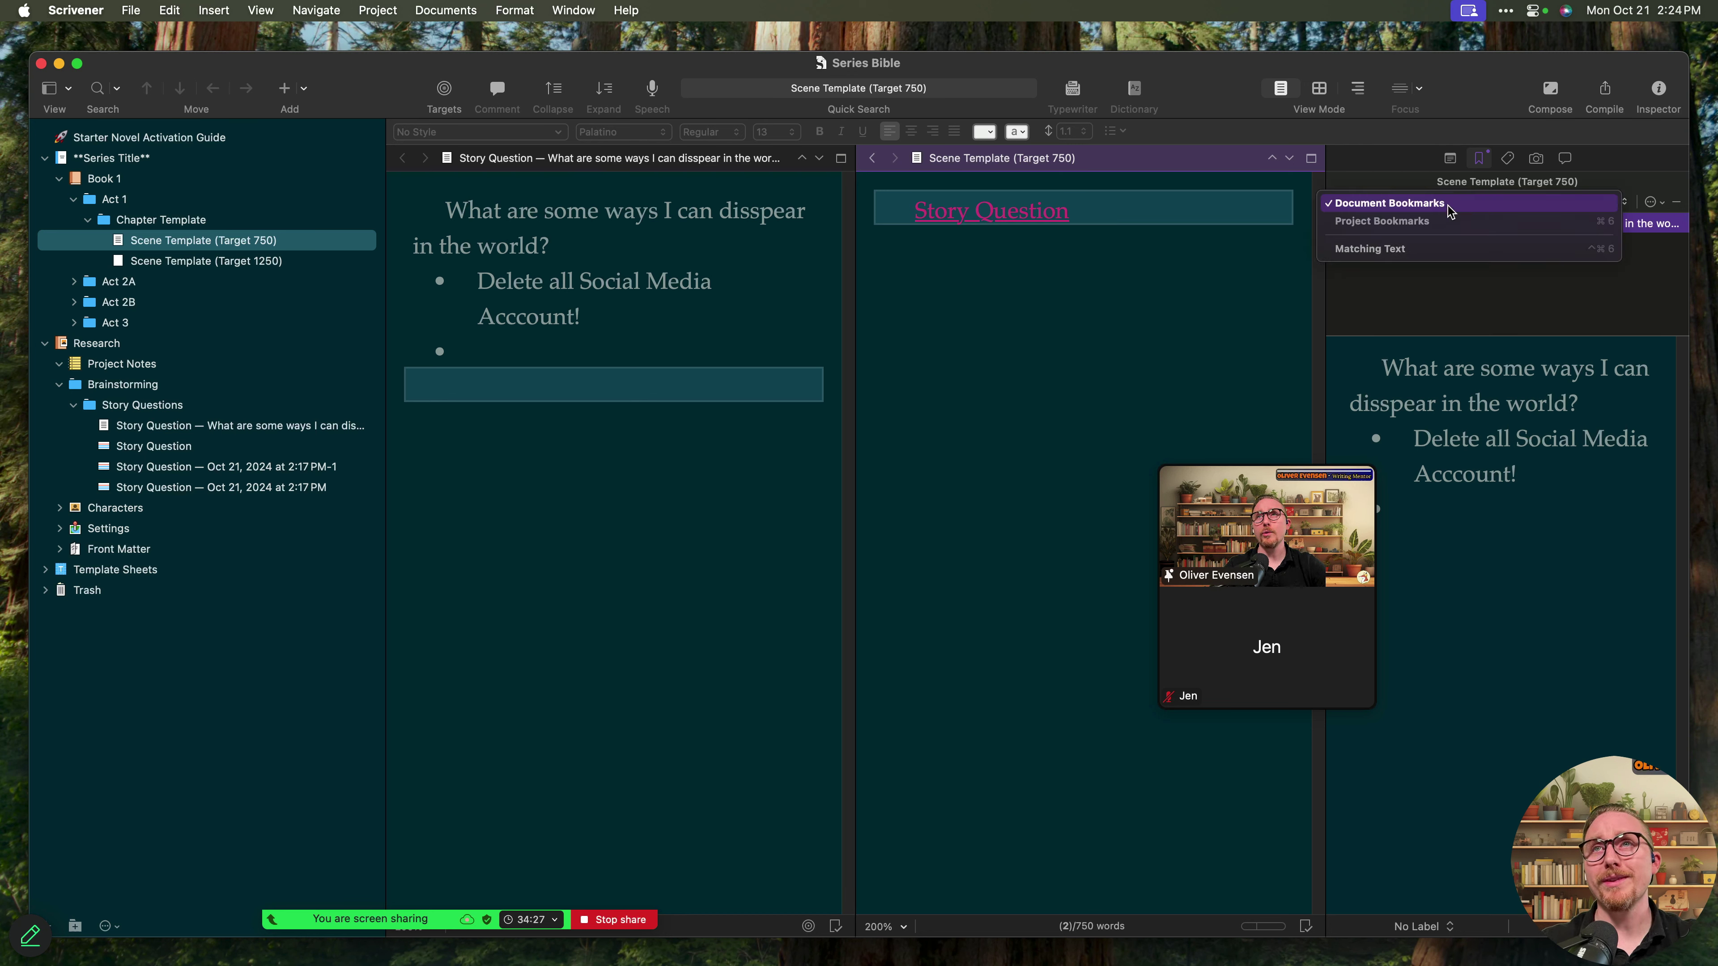
left_click(1448, 225)
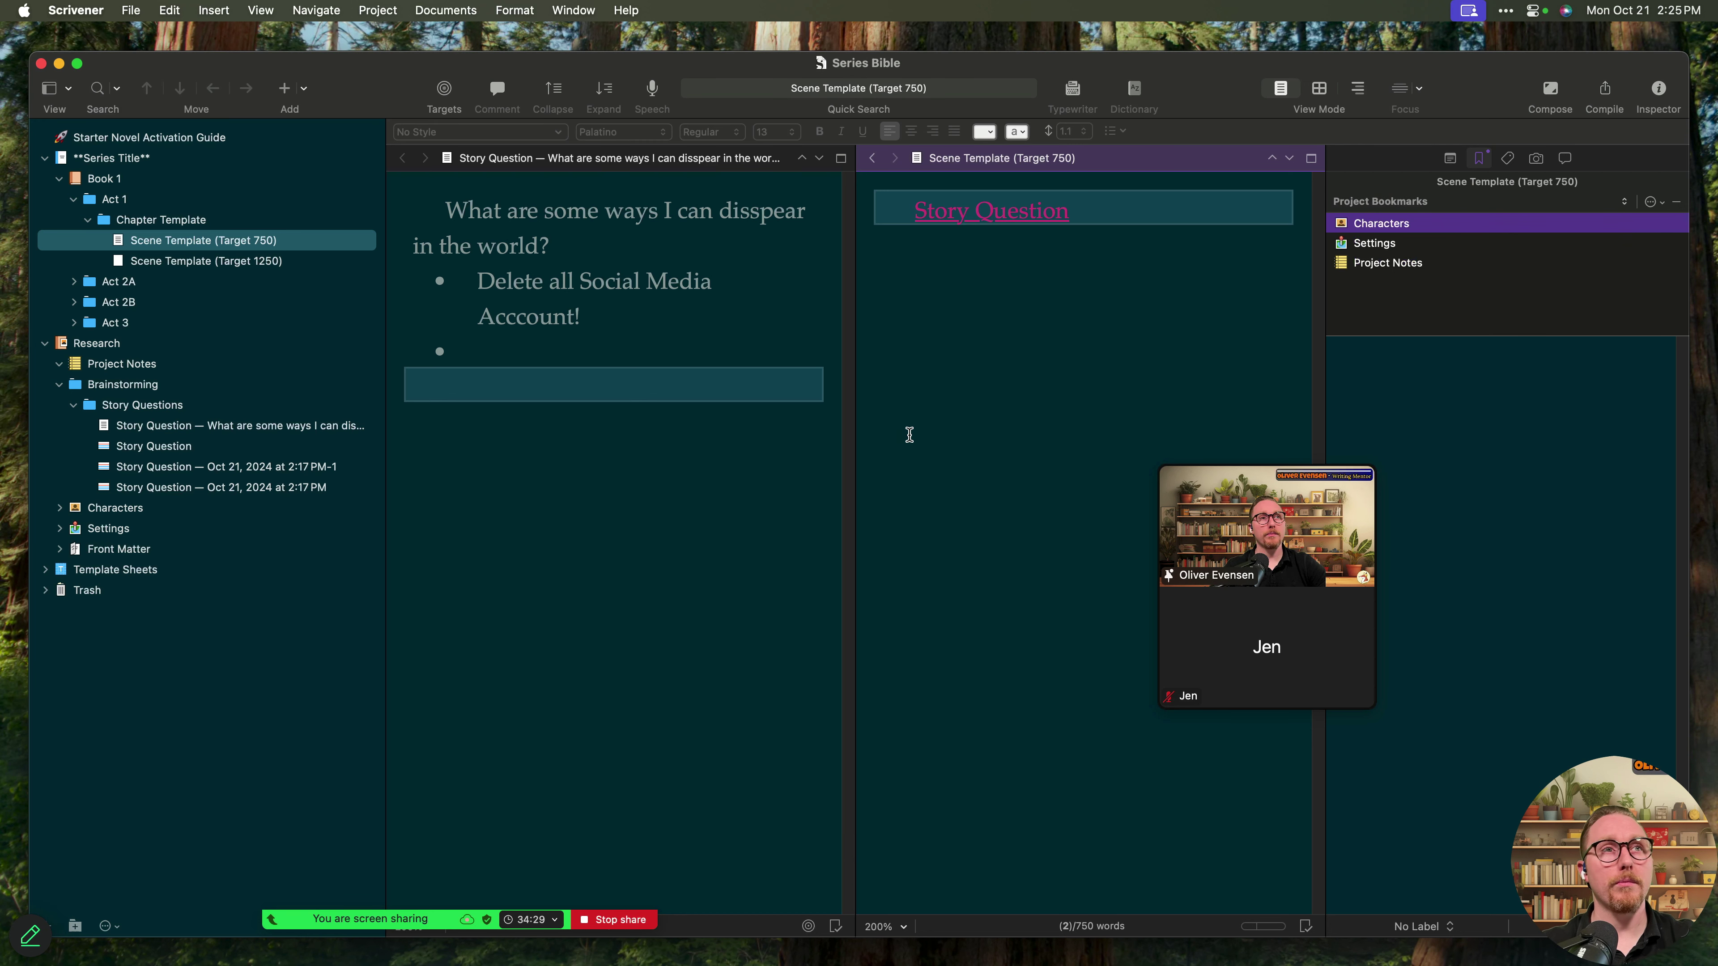
left_click_drag(171, 433, 1440, 281)
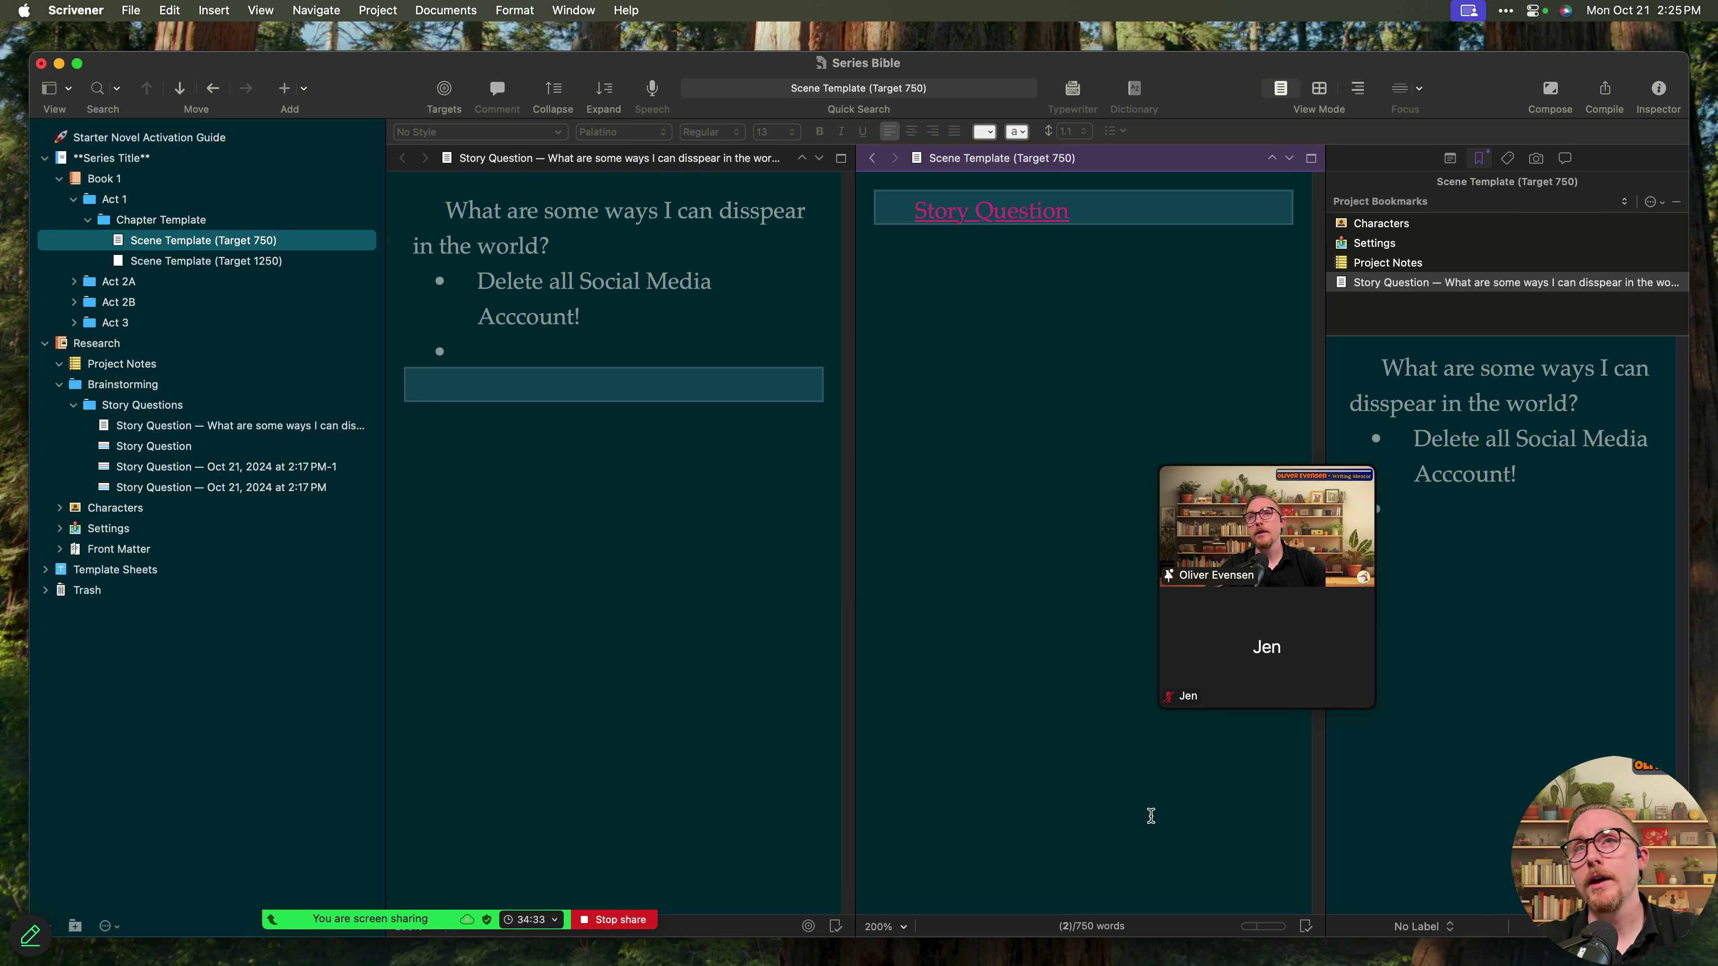
- Move the "What are some ways I can disspear in the world?" bookmark above Characters and check the project bookmarks from Scene Template (Target 1250) and Act 1
left_click_drag(1418, 283, 1405, 224)
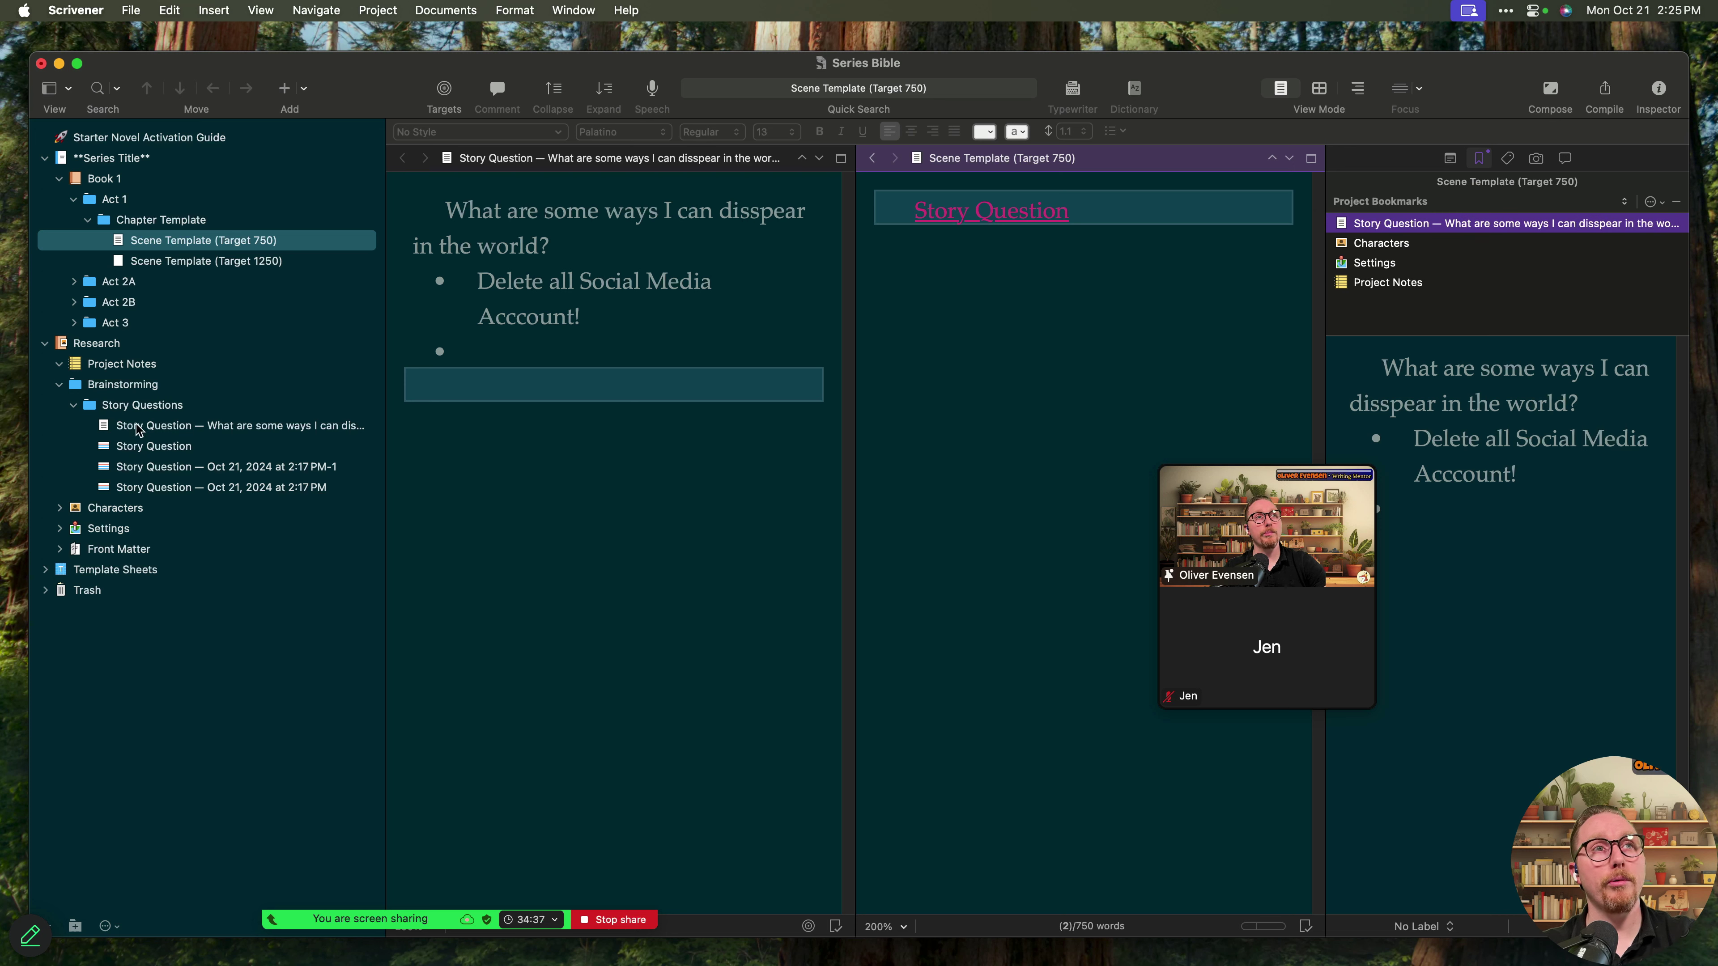
left_click(148, 266)
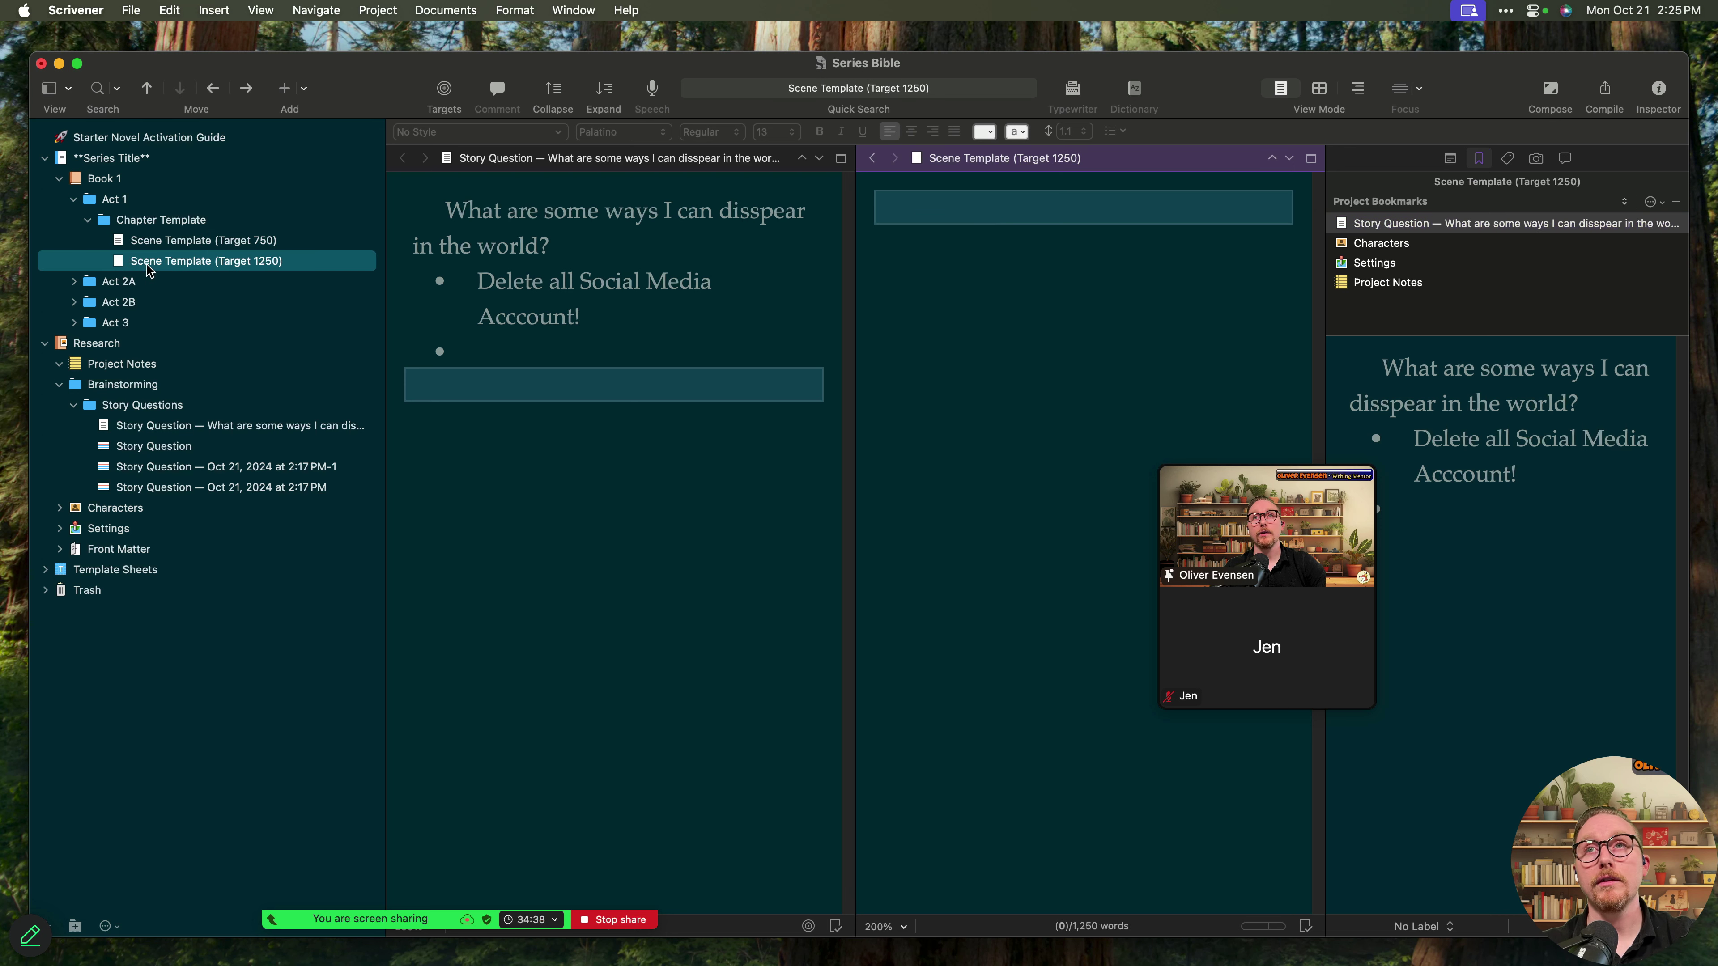
left_click(113, 199)
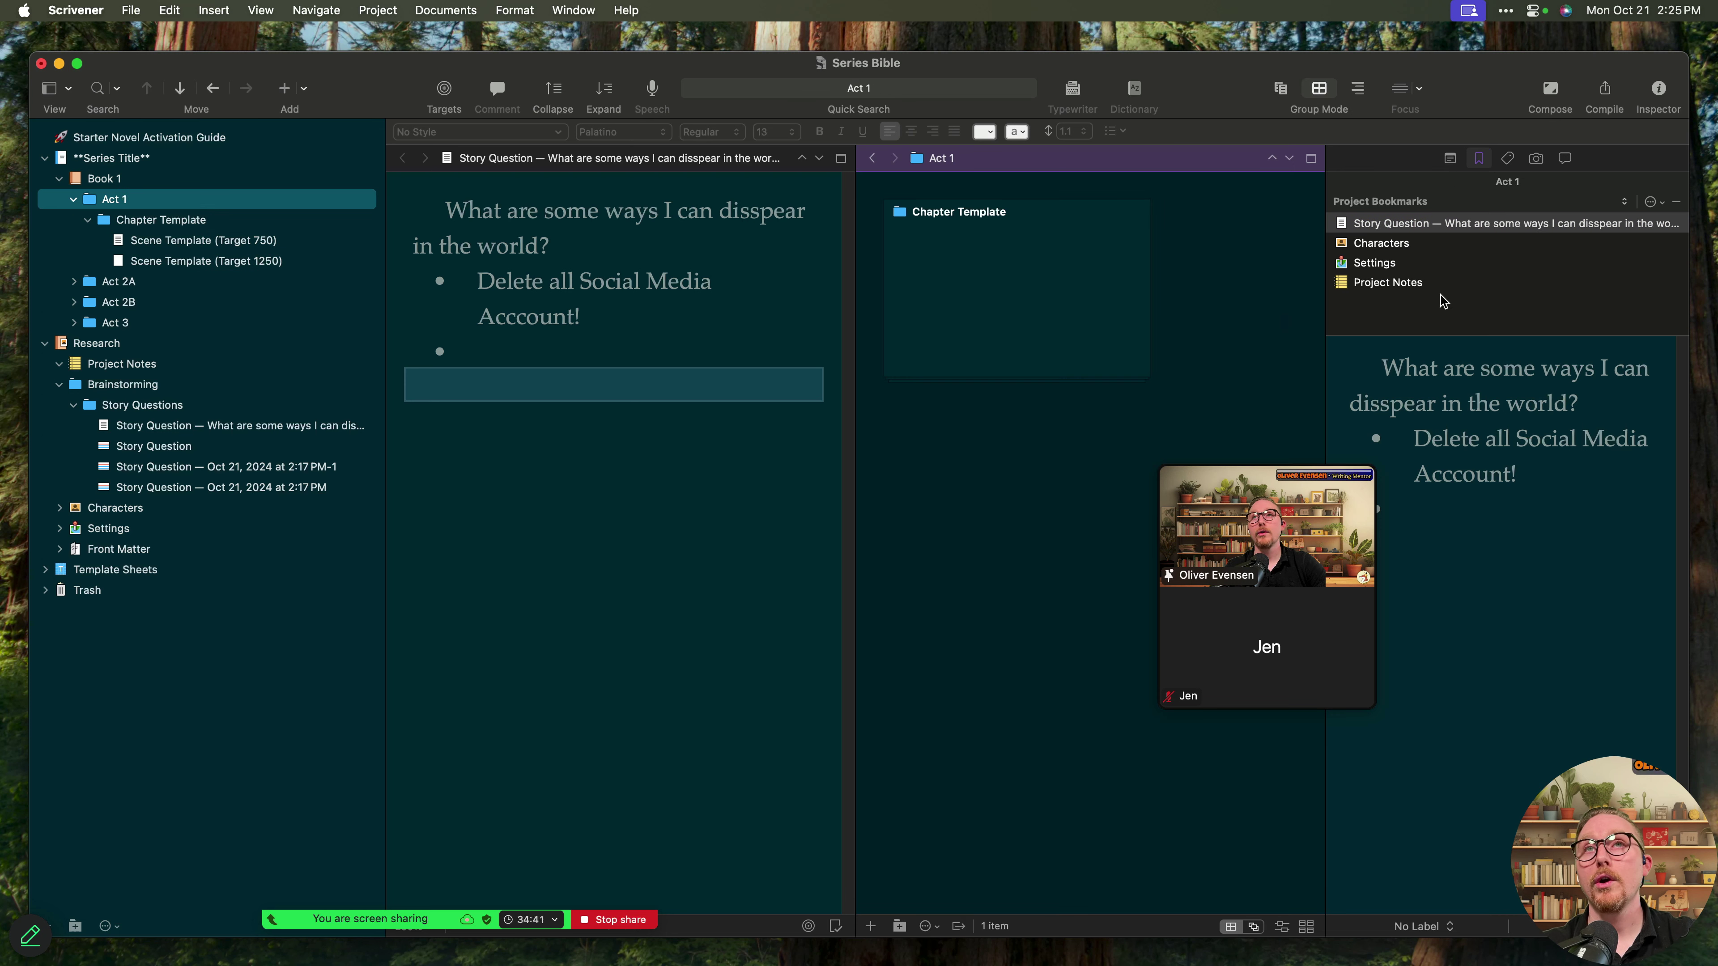
left_click(1399, 223)
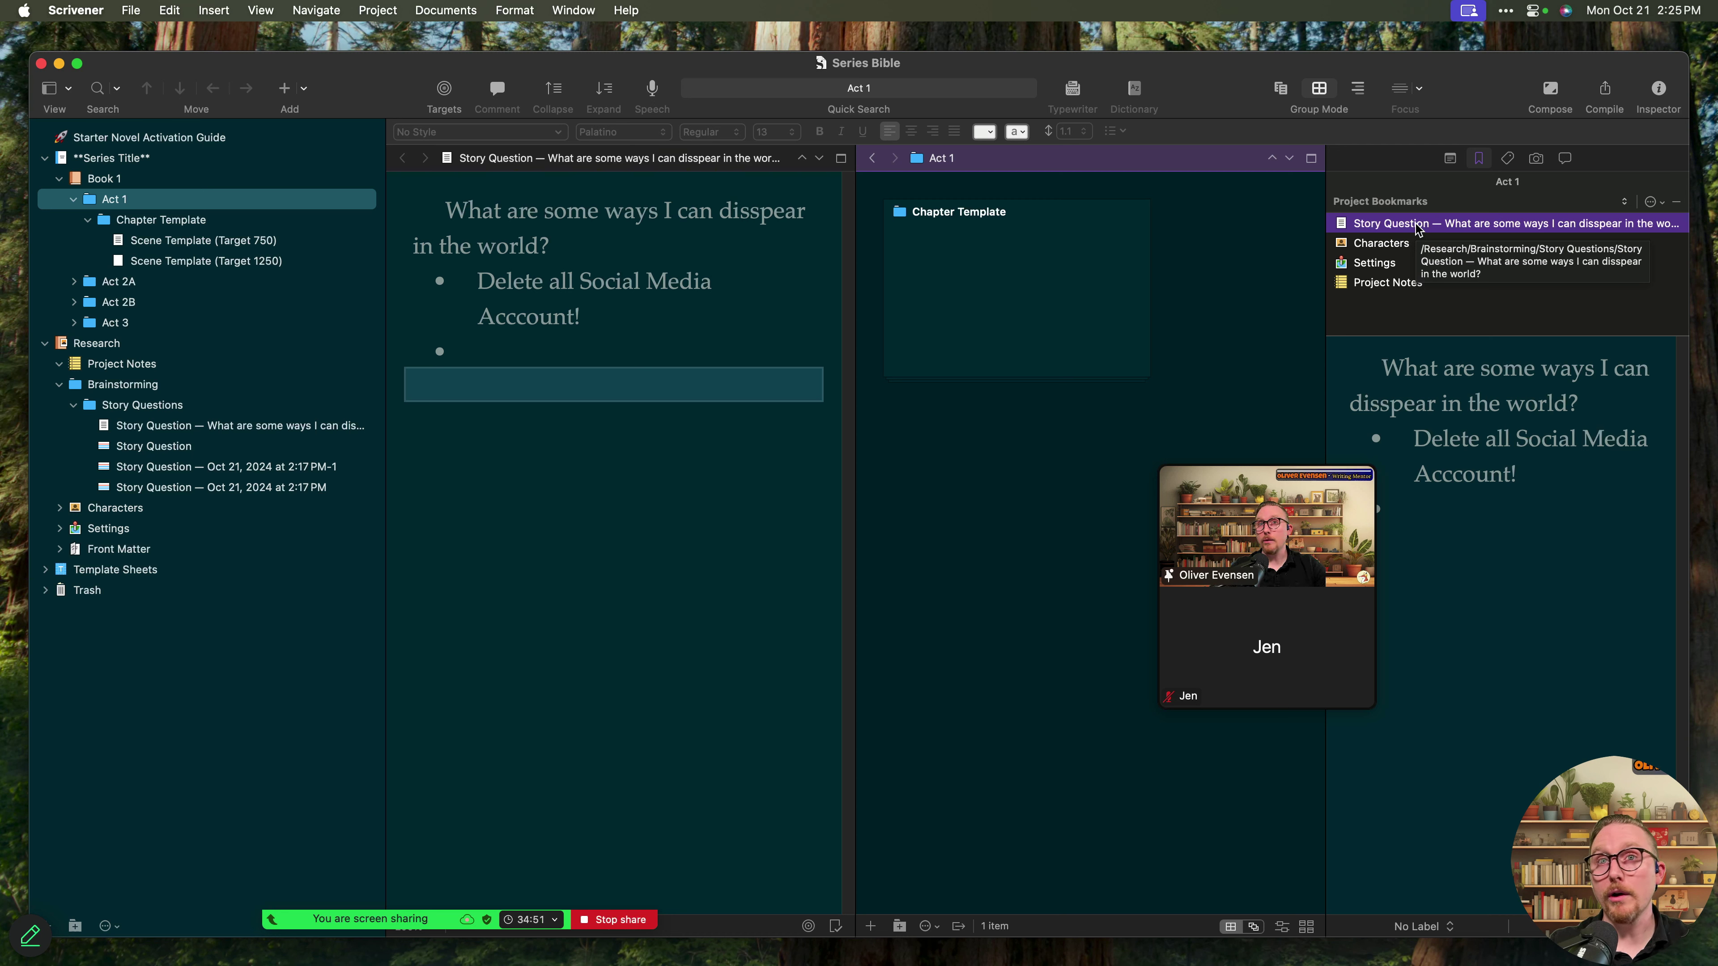
- Show the document bookmarks of the Act 1 folder instead of the project bookmarks
left_click(1418, 198)
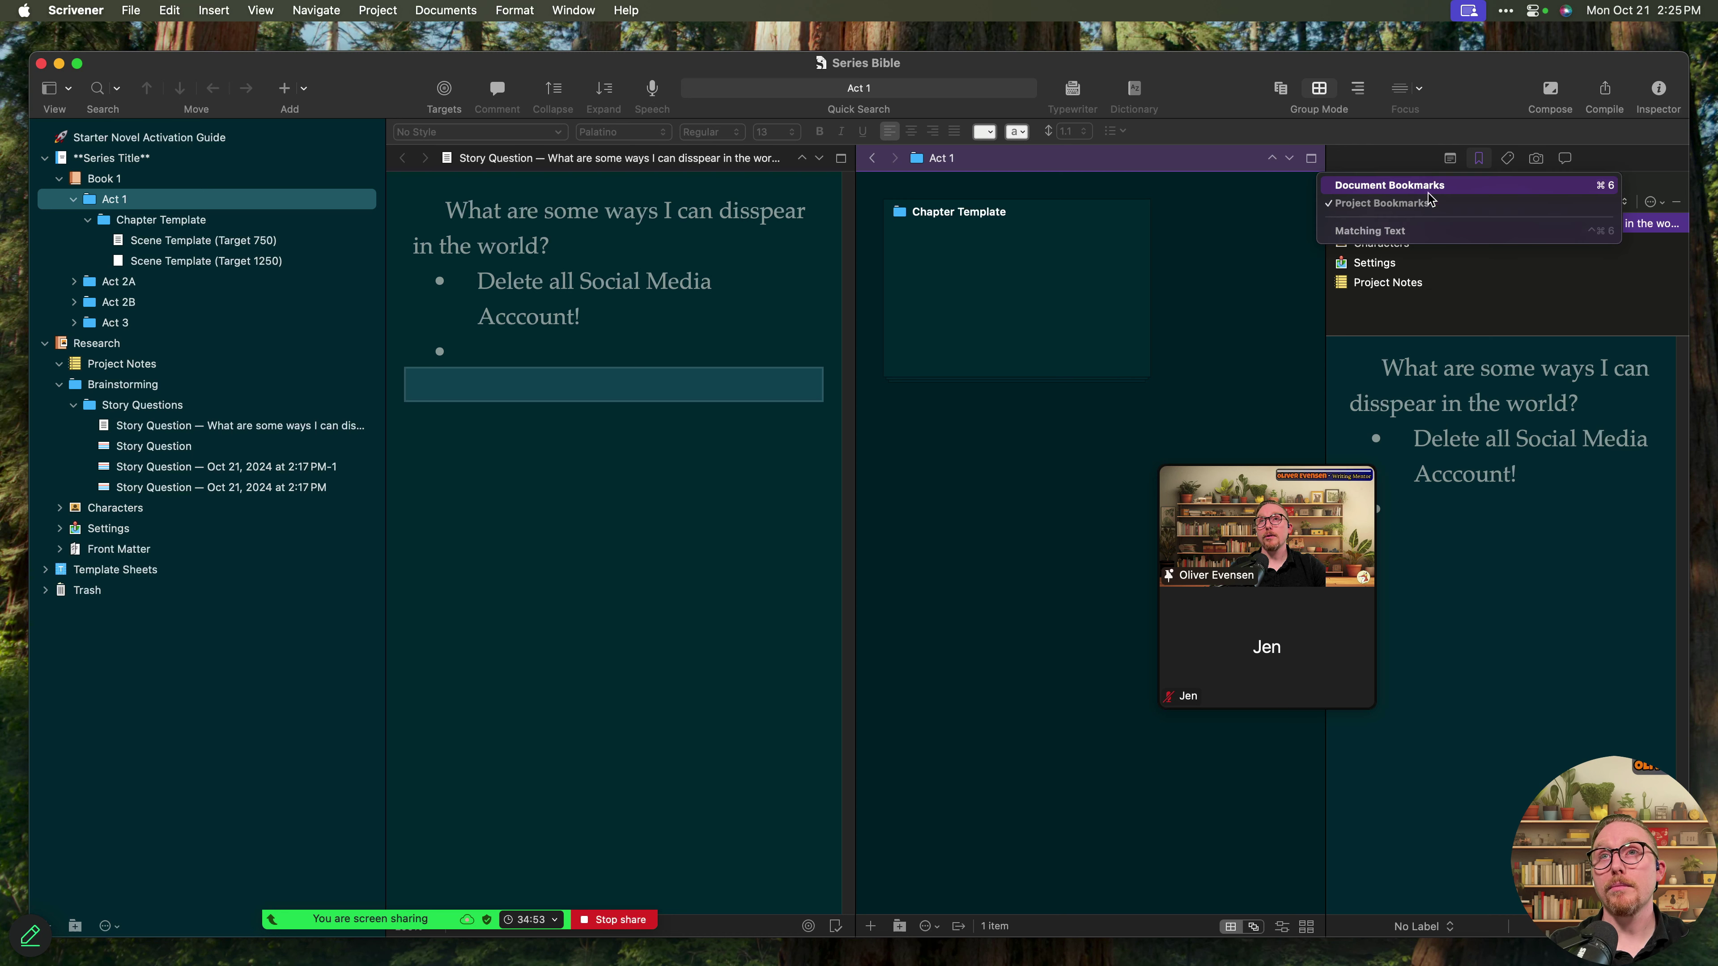
left_click(1420, 181)
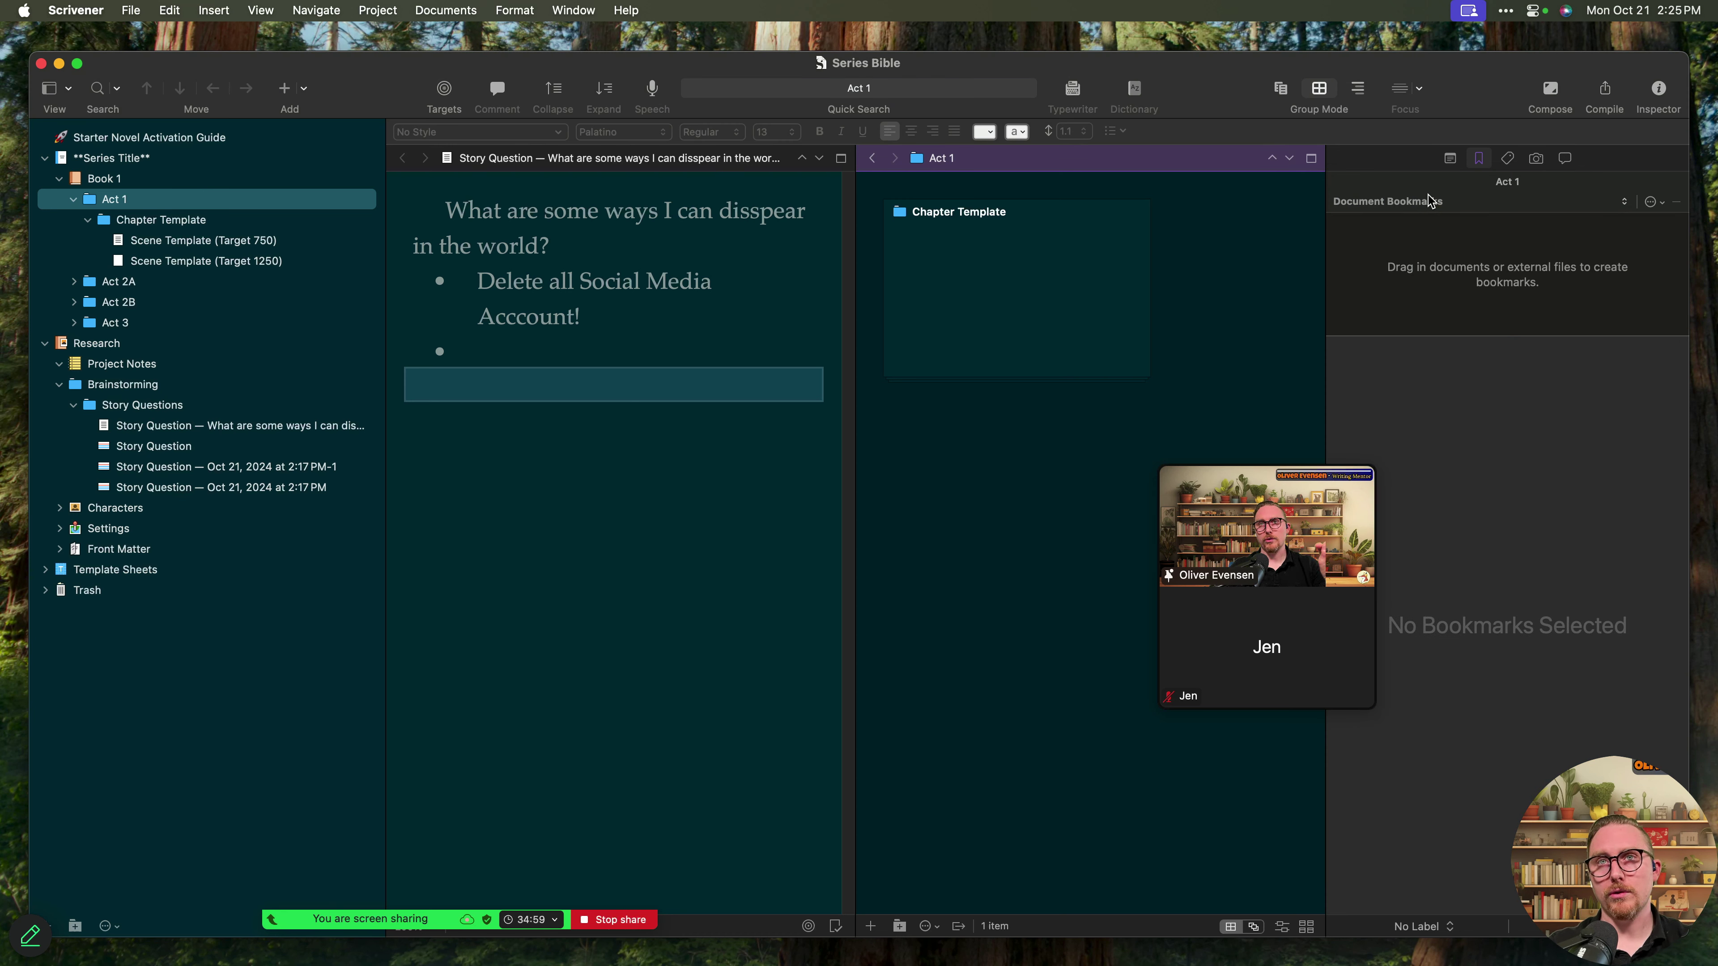
mouse_move(1333, 556)
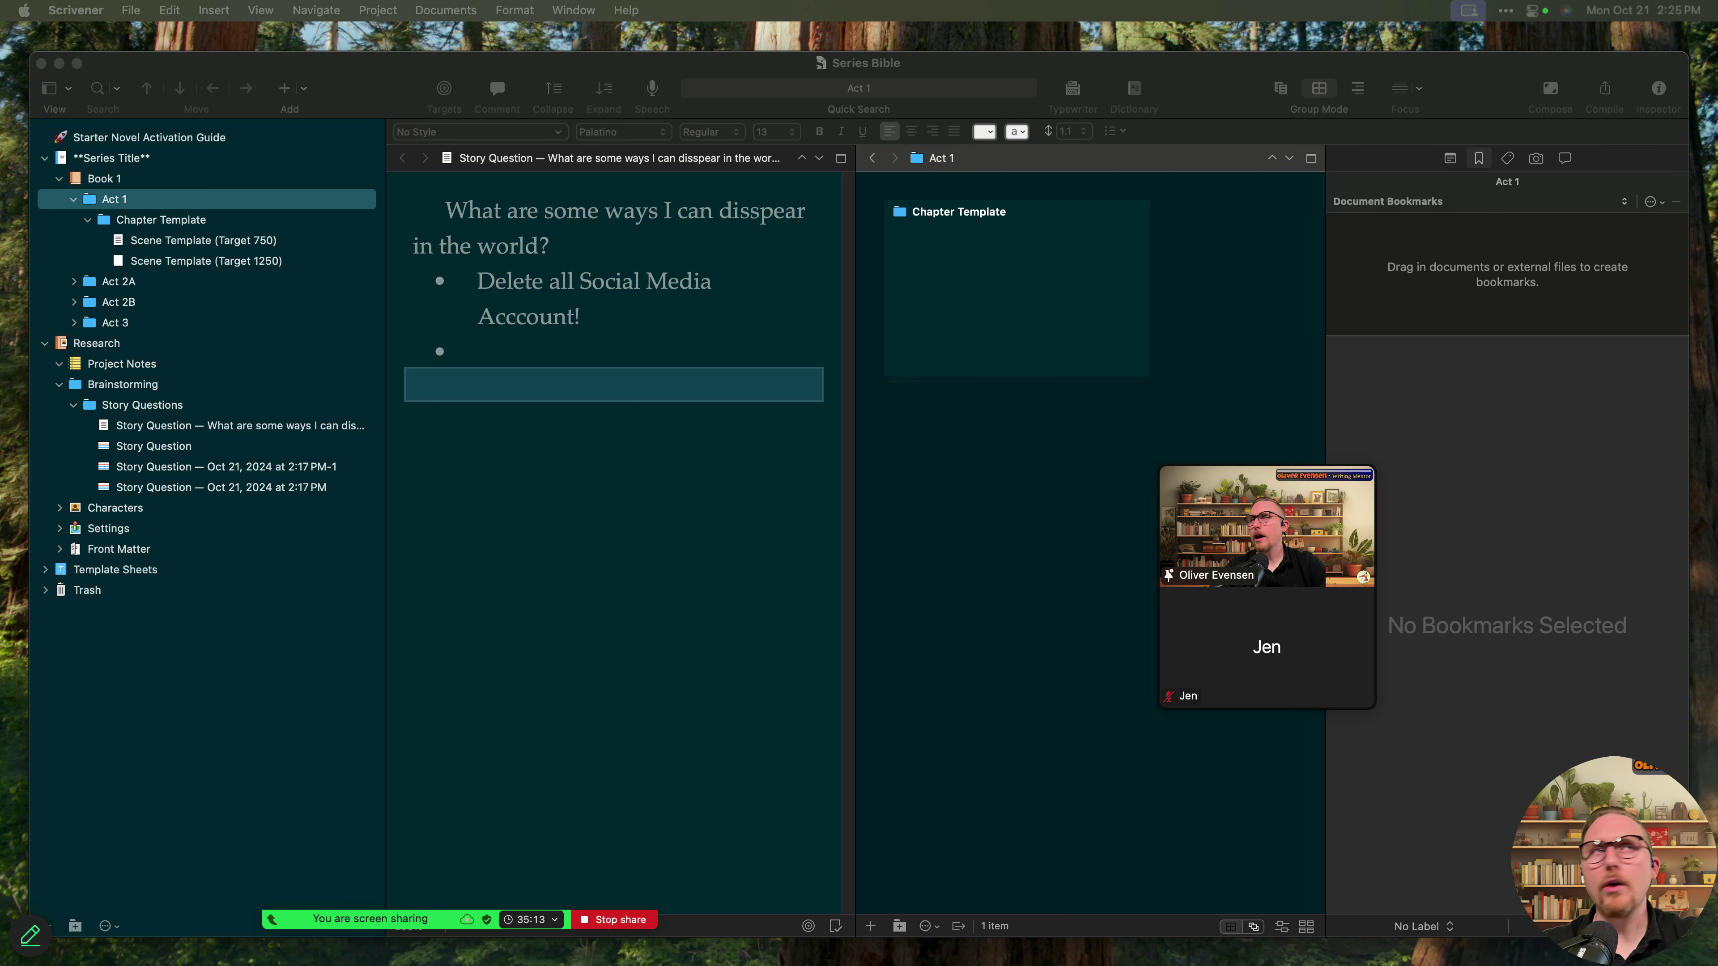
- Open the "What are some ways I can disspear in the world?" story question and remove the editor split
left_click(190, 433)
left_click(191, 427)
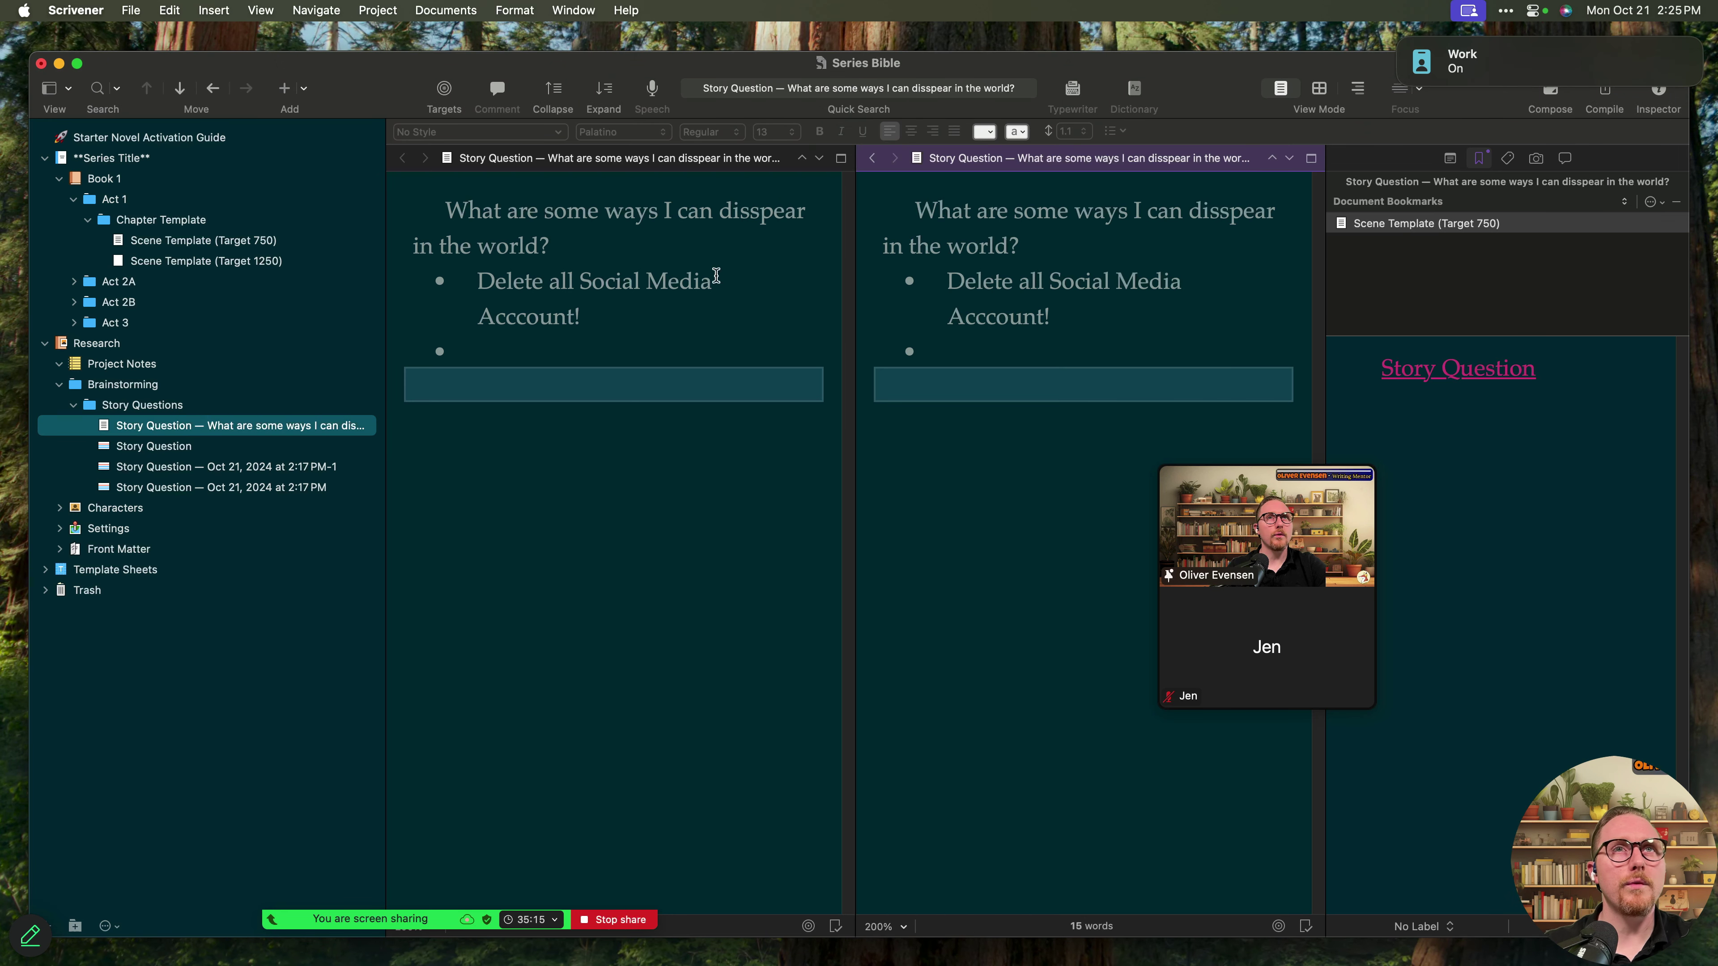
left_click(842, 157)
left_click(652, 270)
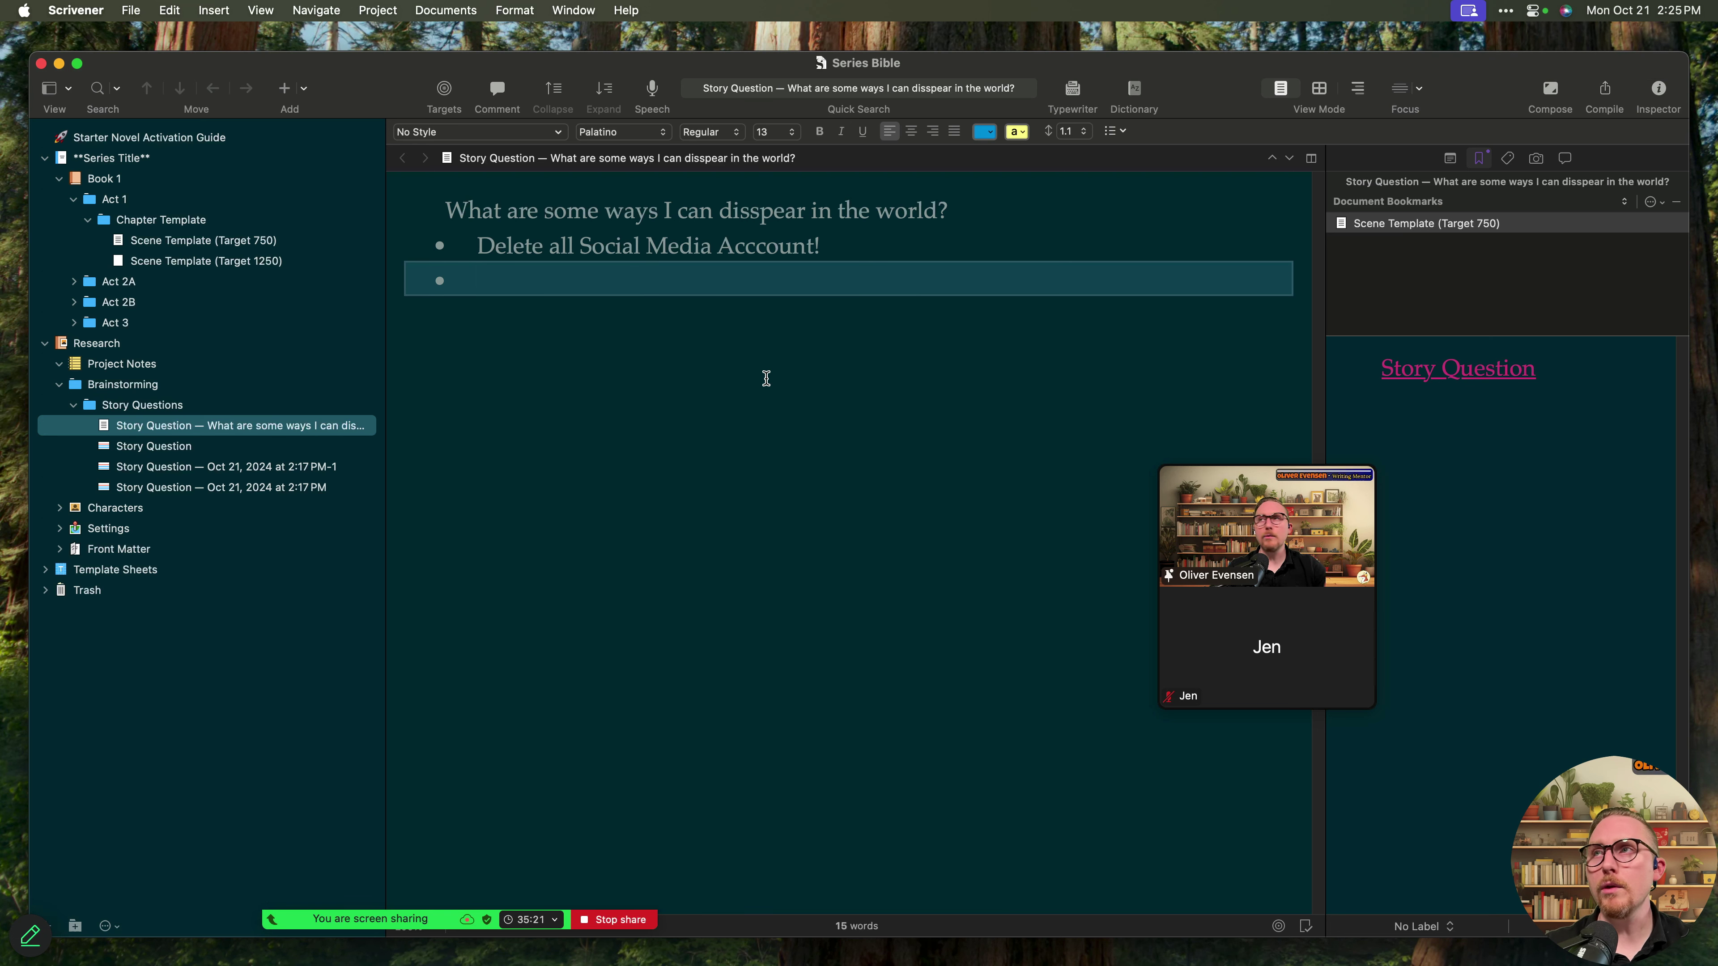
- Show the Story Questions folder's corkboard and reorder its cards, placing the "How to disappear from the world?" card last
left_click(186, 408)
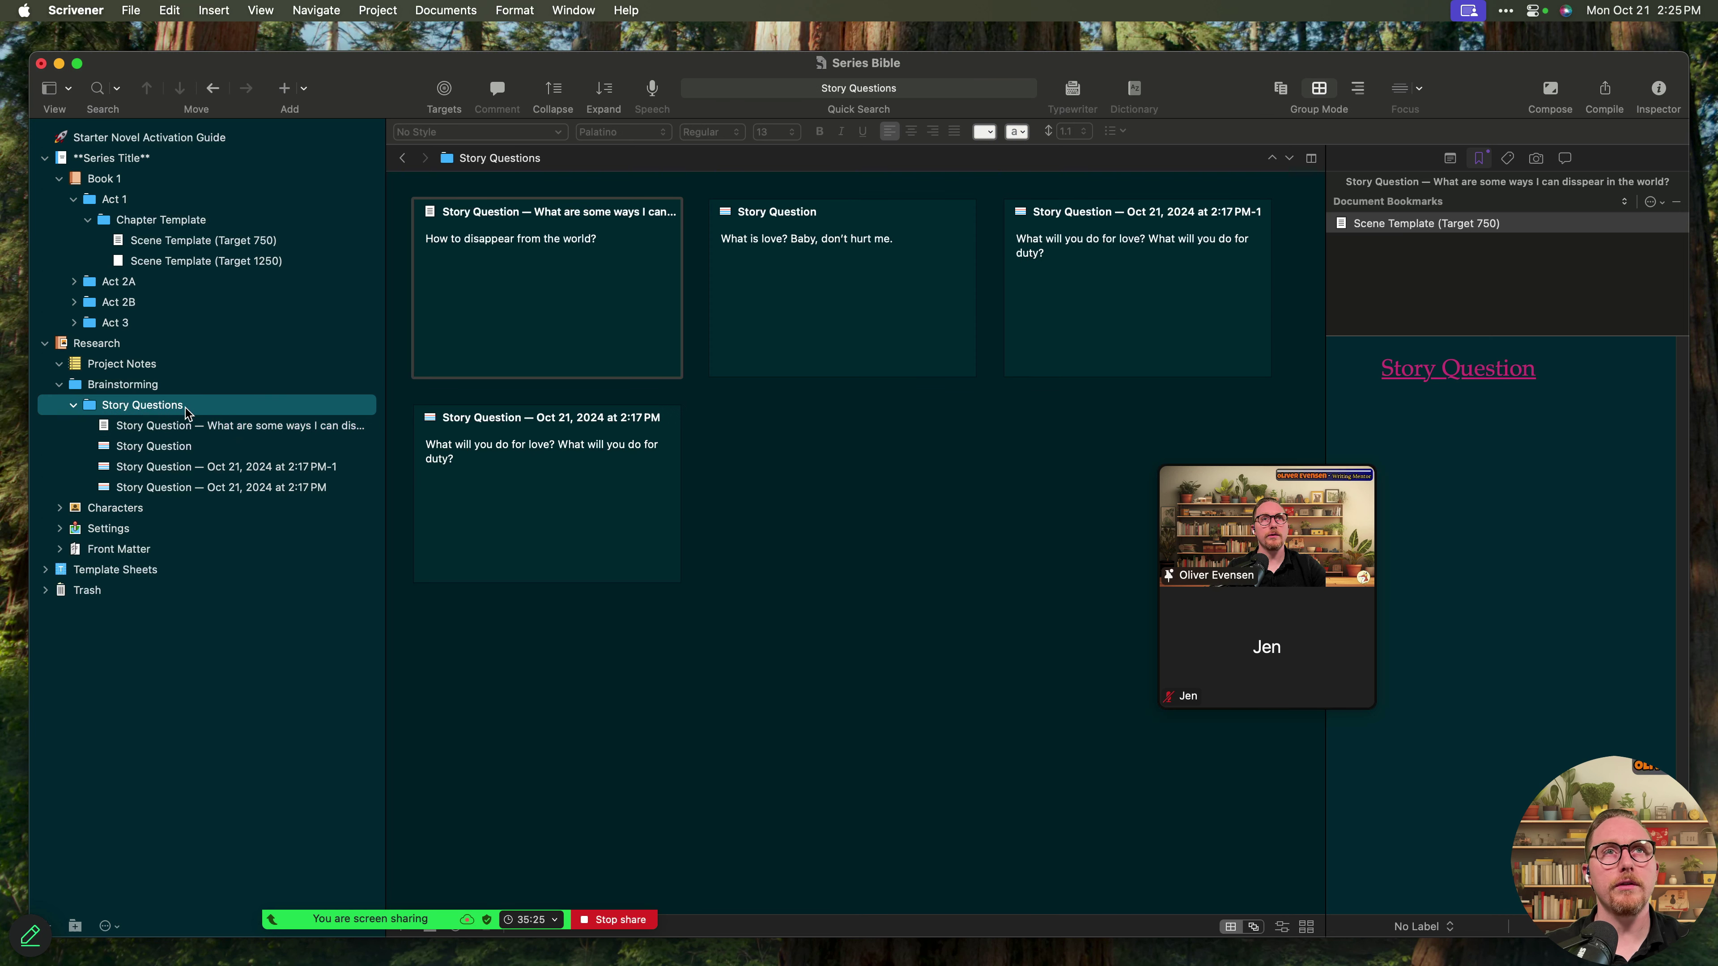
left_click_drag(606, 494, 712, 530)
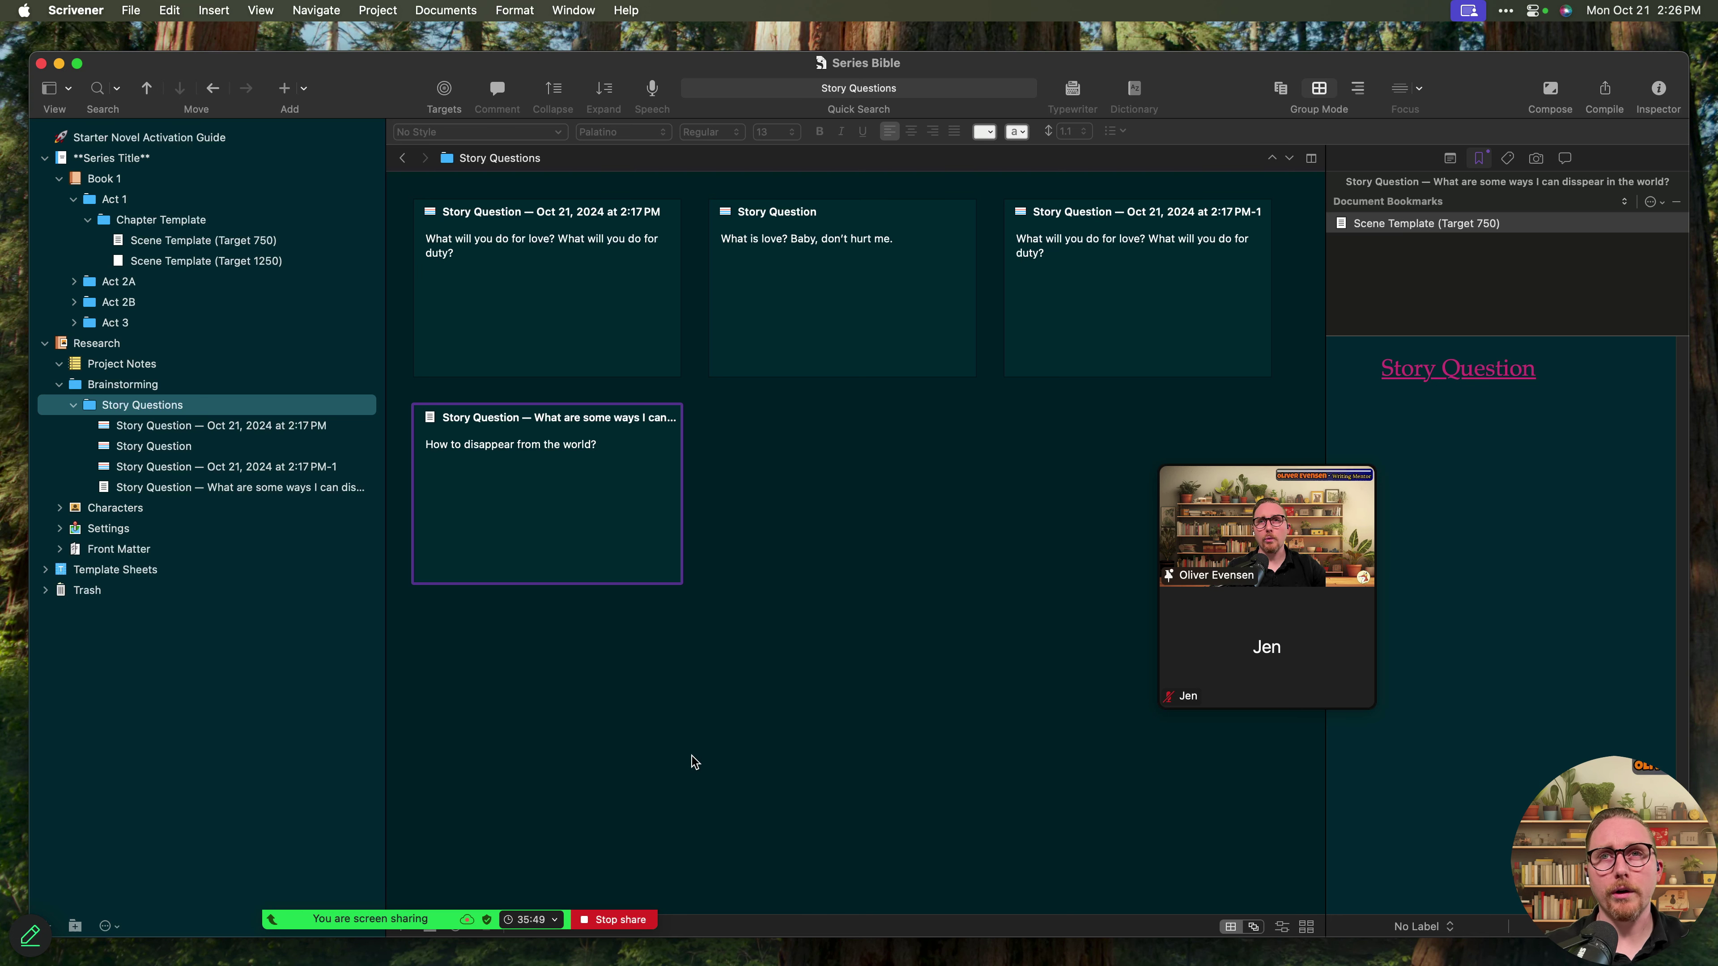
- Move the screen-sharing bar off the corkboard footer and find Freeform through the help search, switching the Story Questions corkboard to freeform
mouse_move(484, 883)
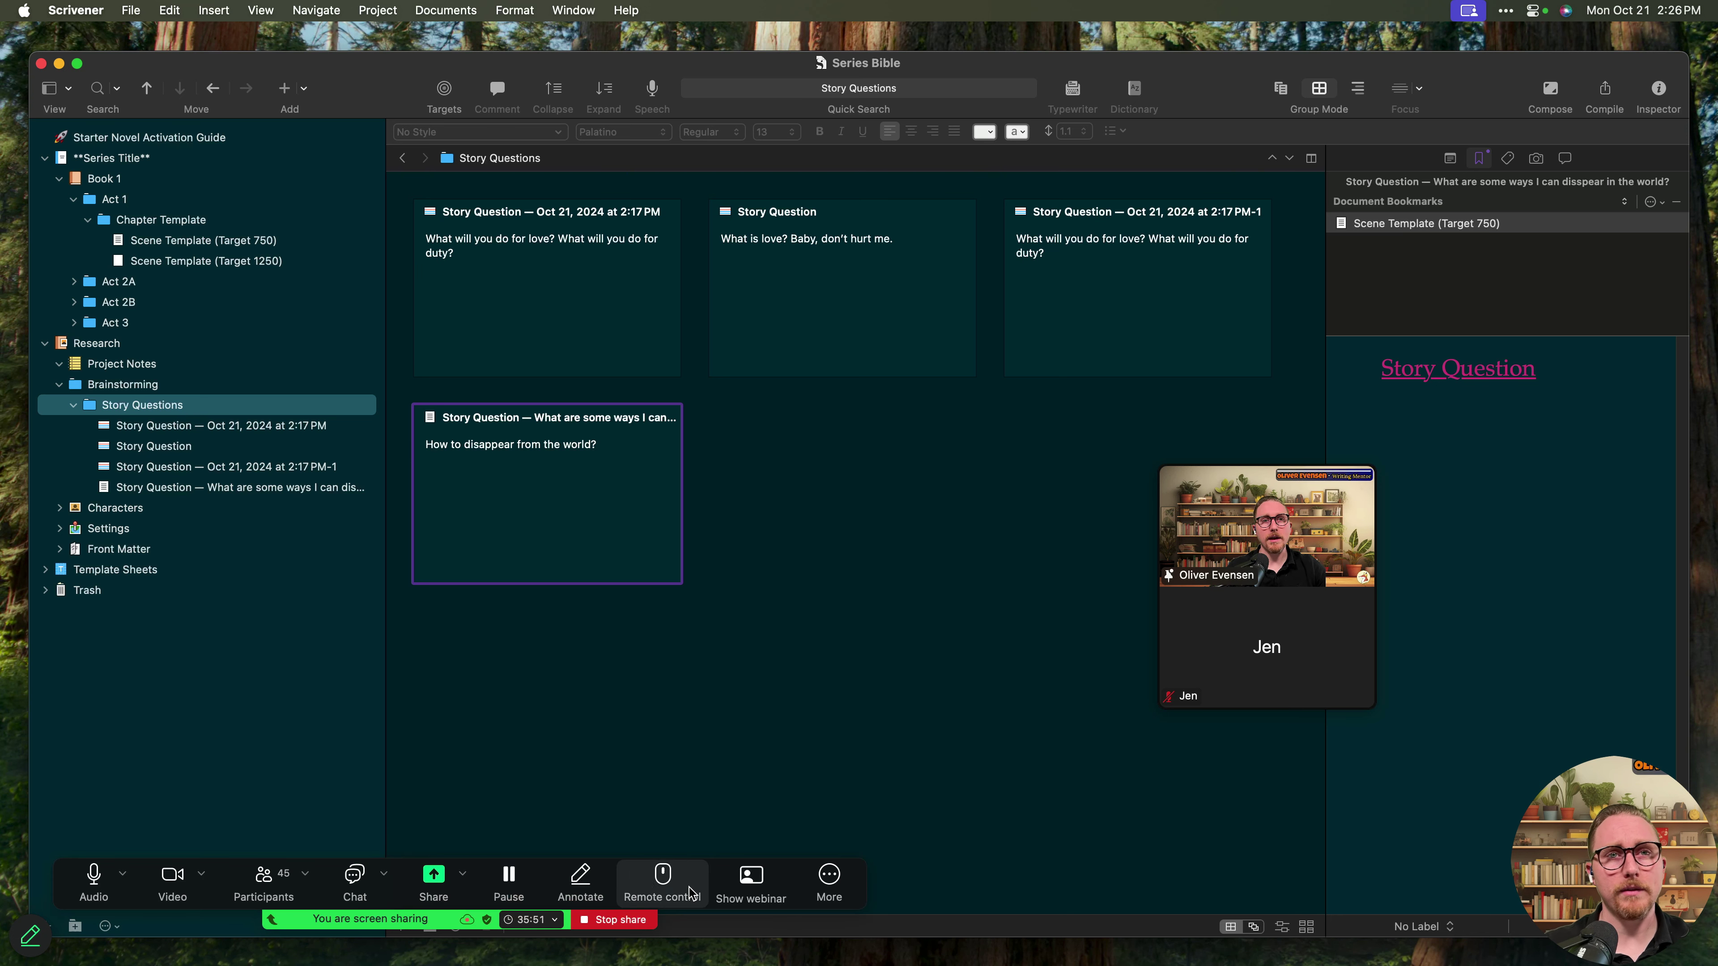
left_click_drag(826, 885, 1187, 711)
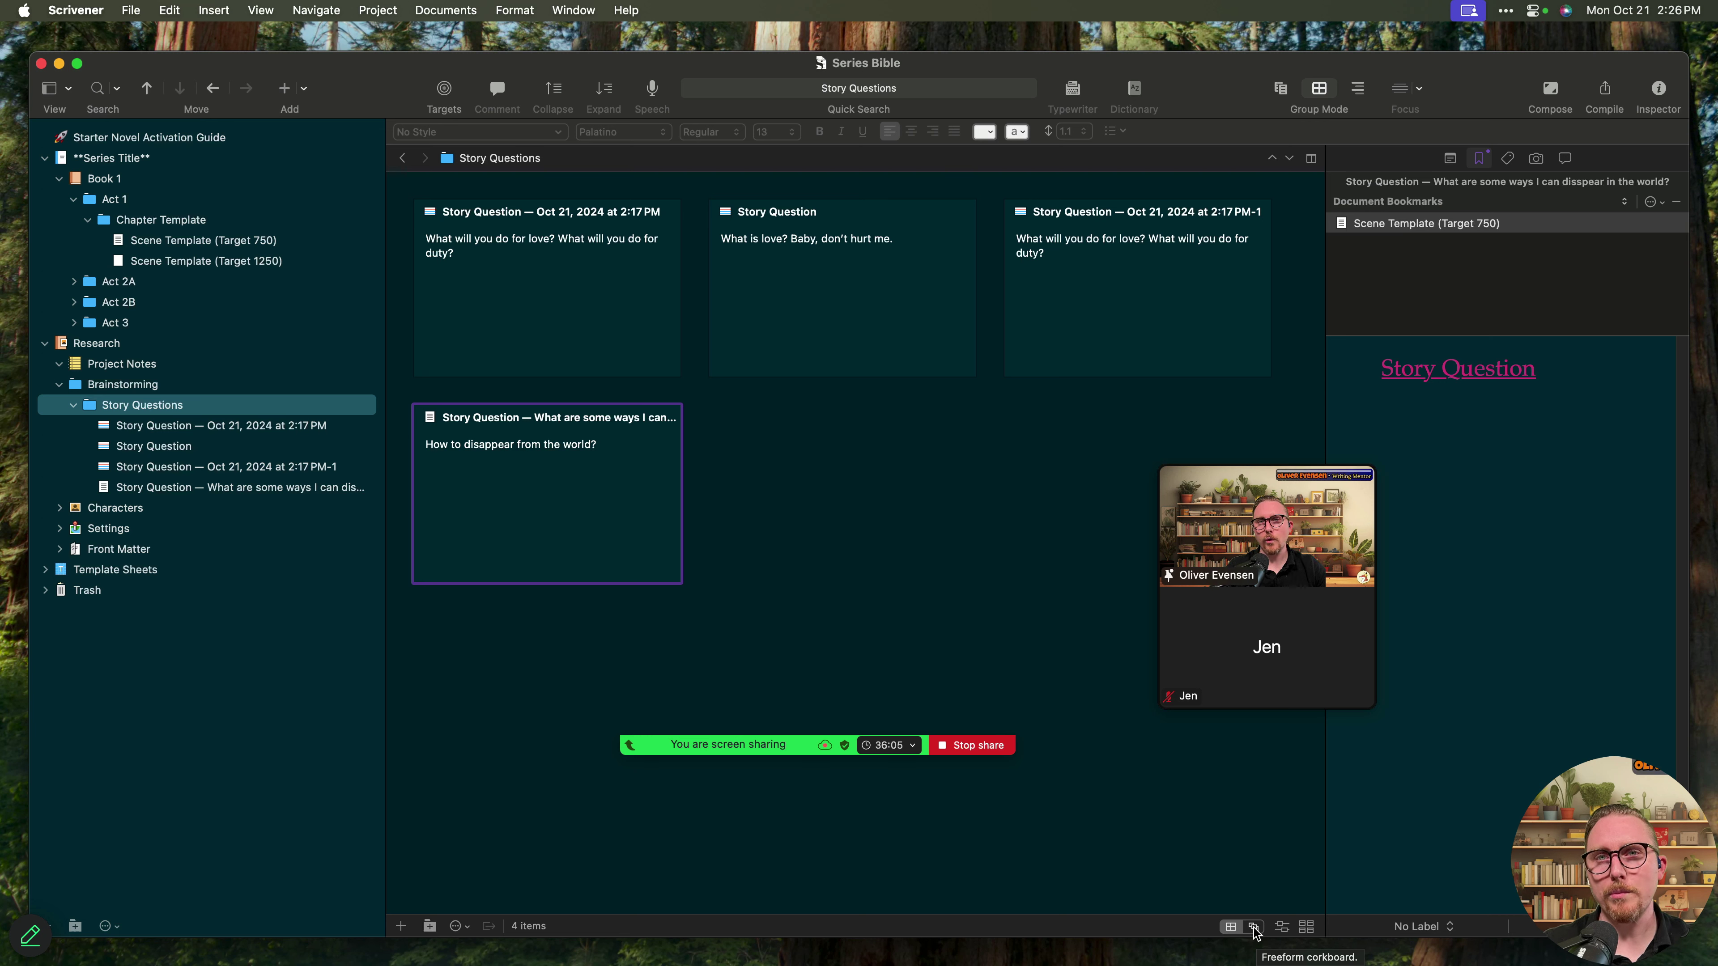
left_click(626, 9)
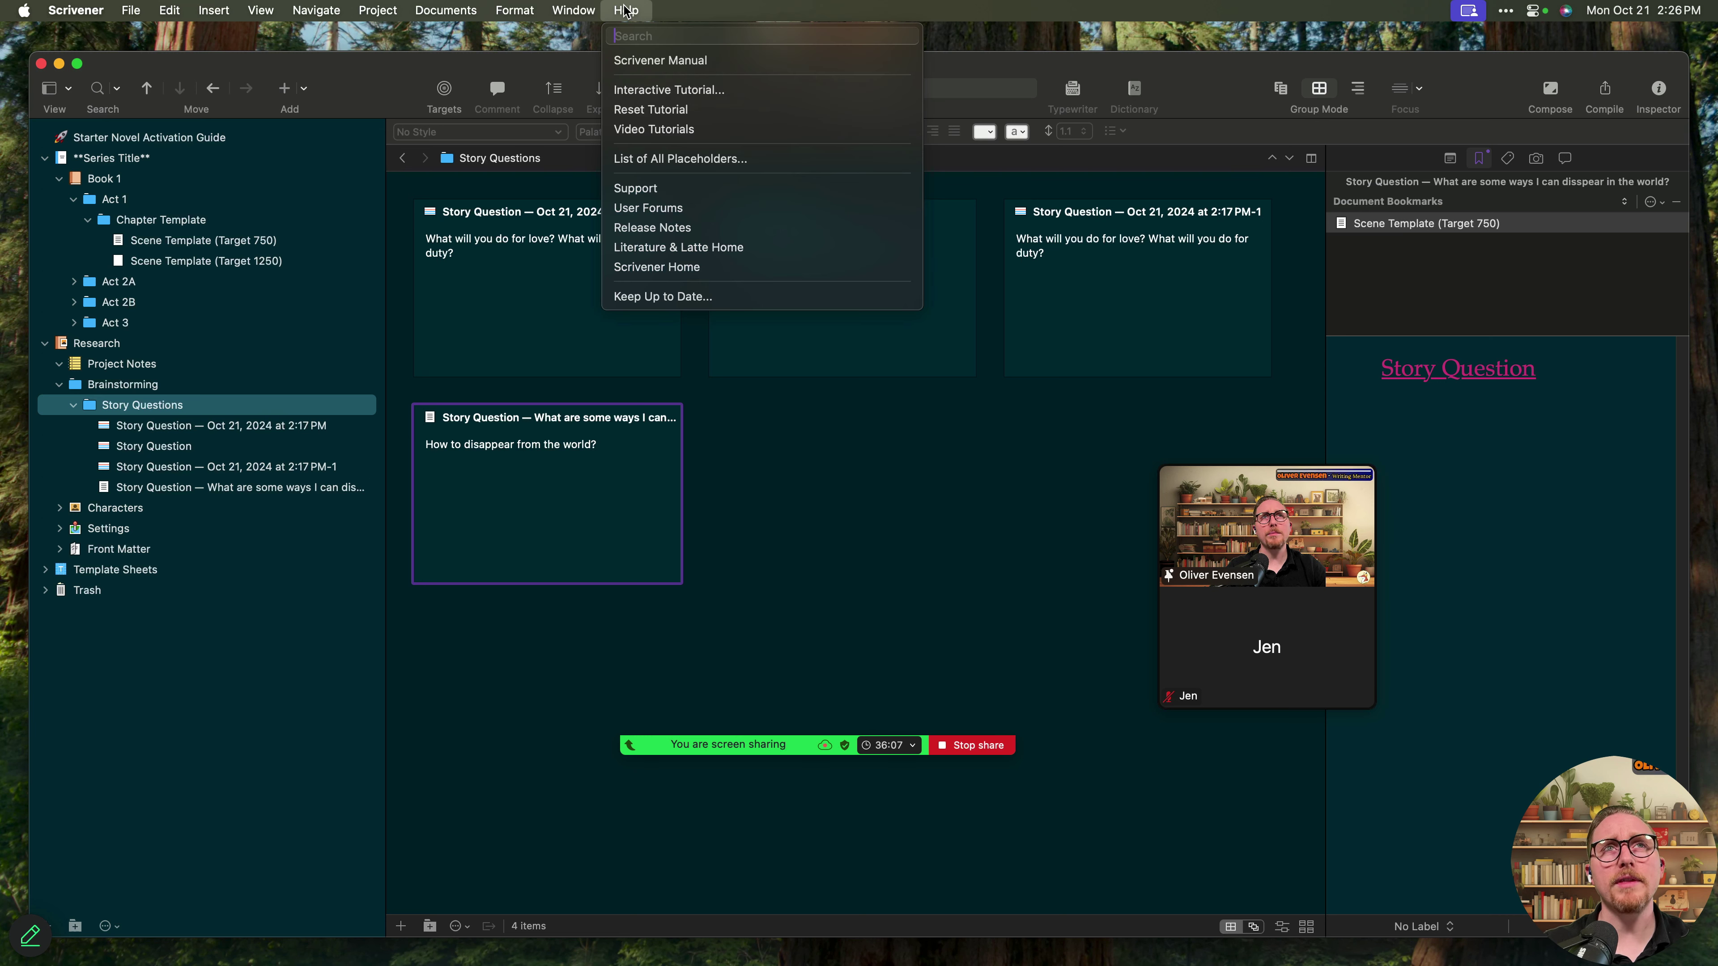
type("Freeform")
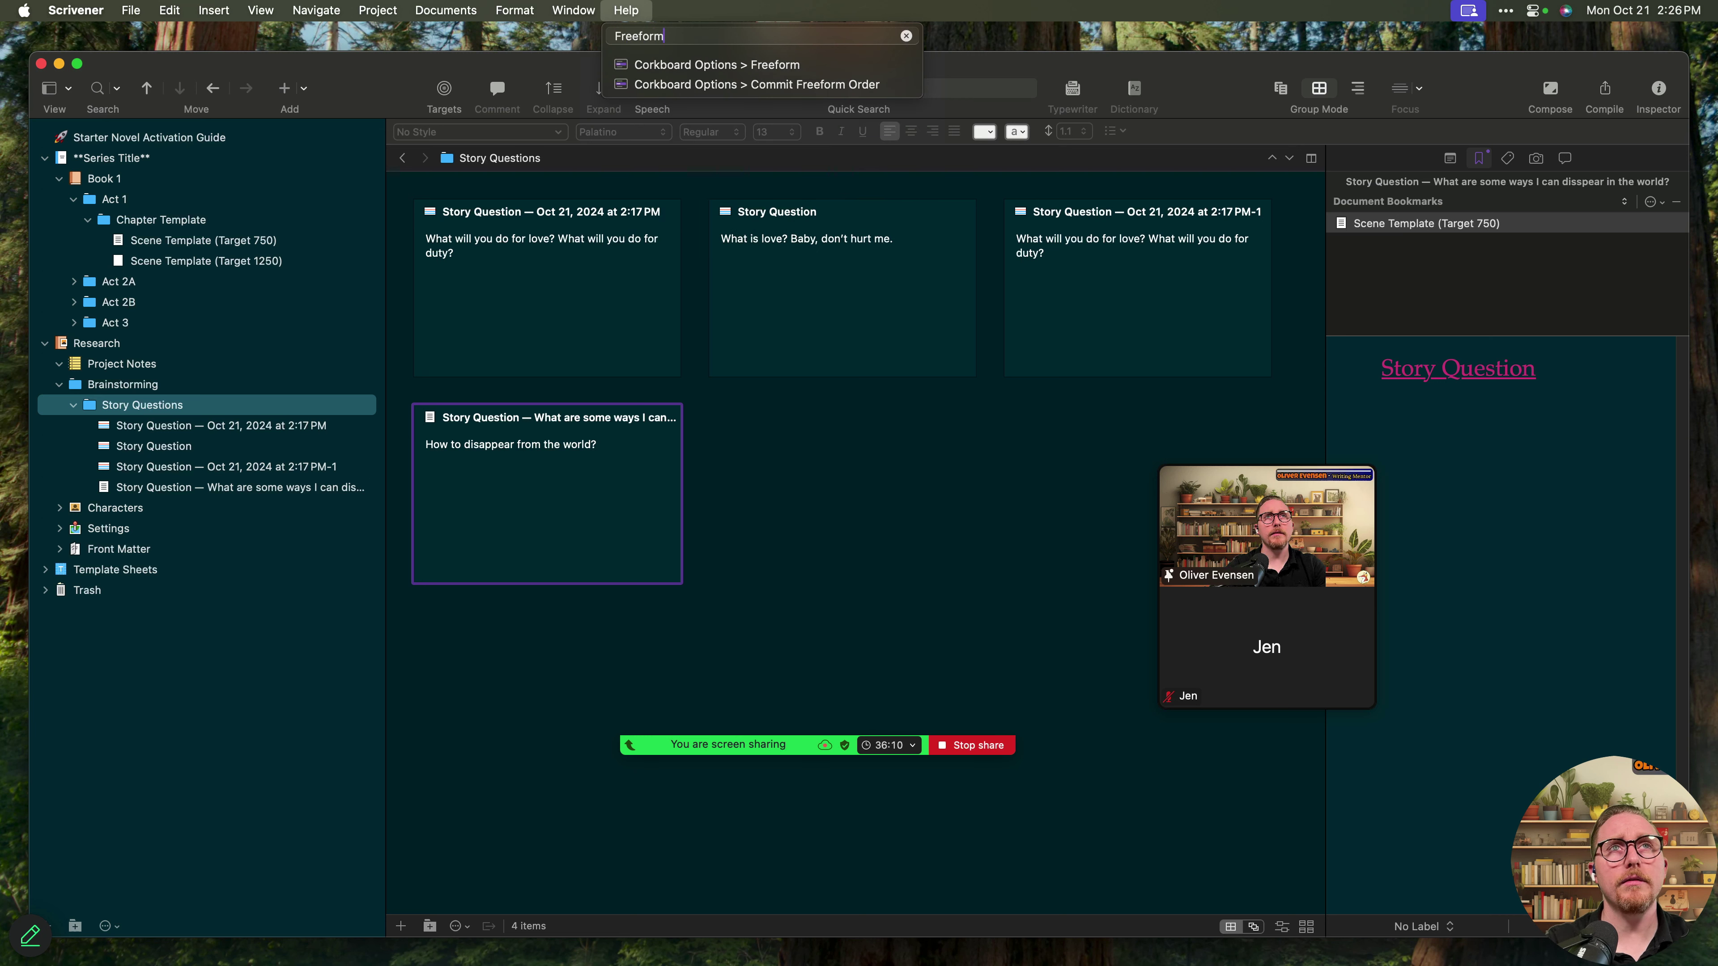
key("Down")
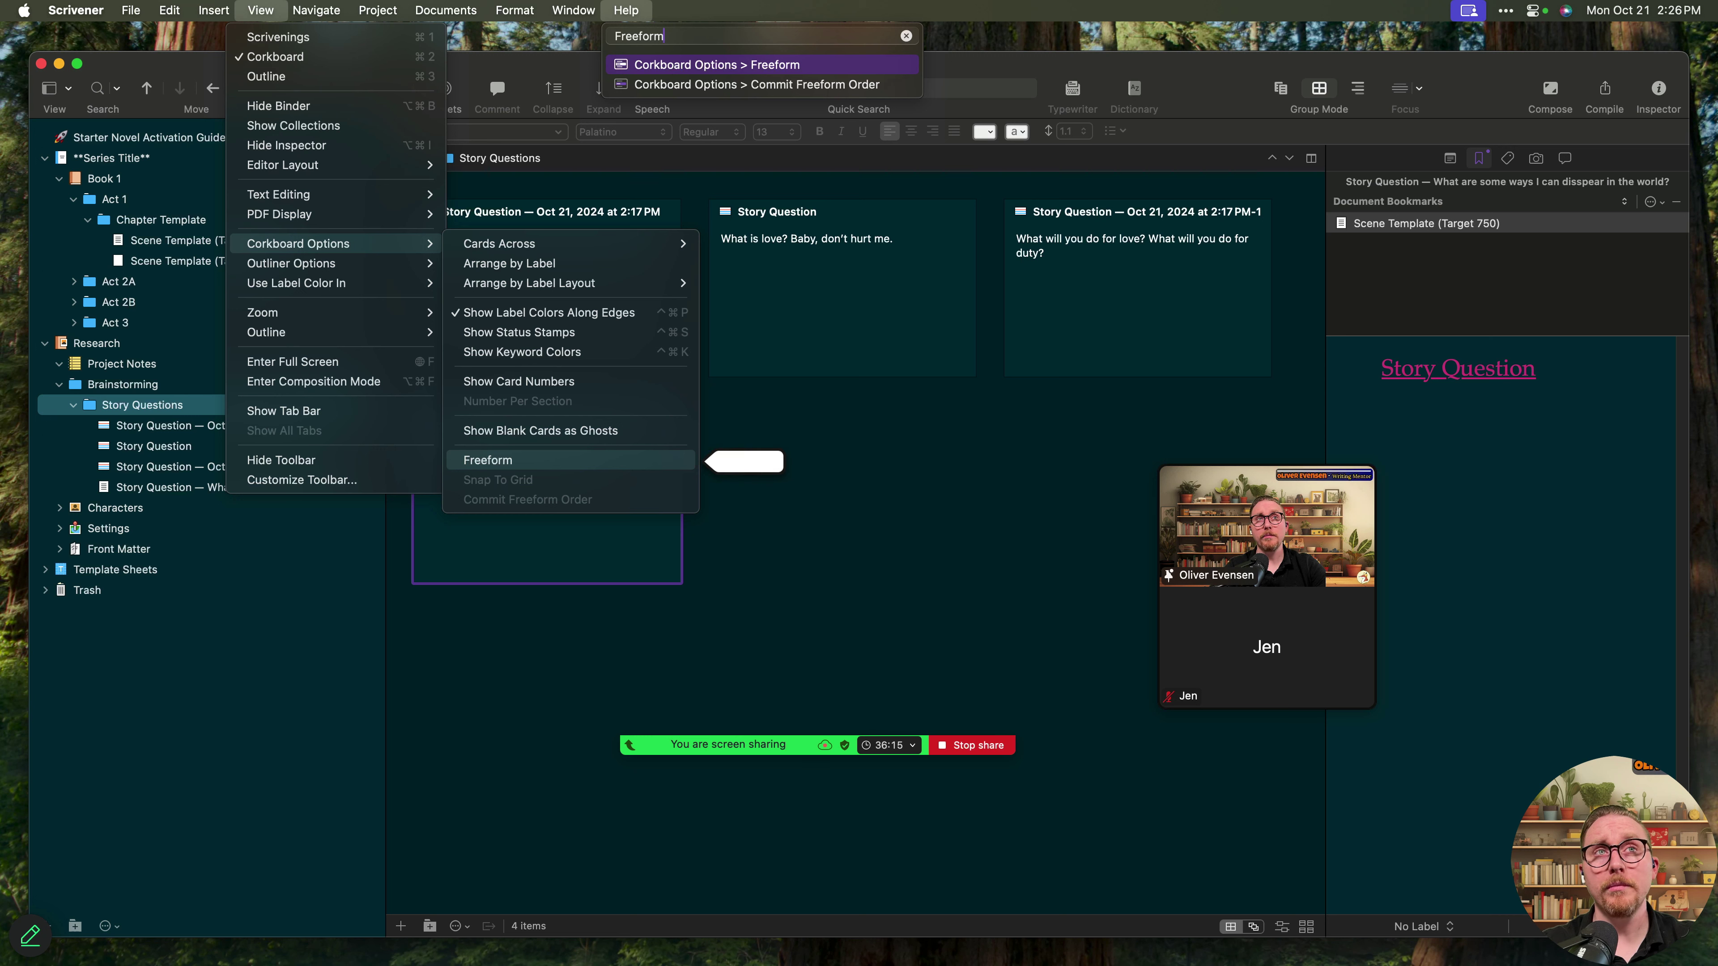
left_click(655, 70)
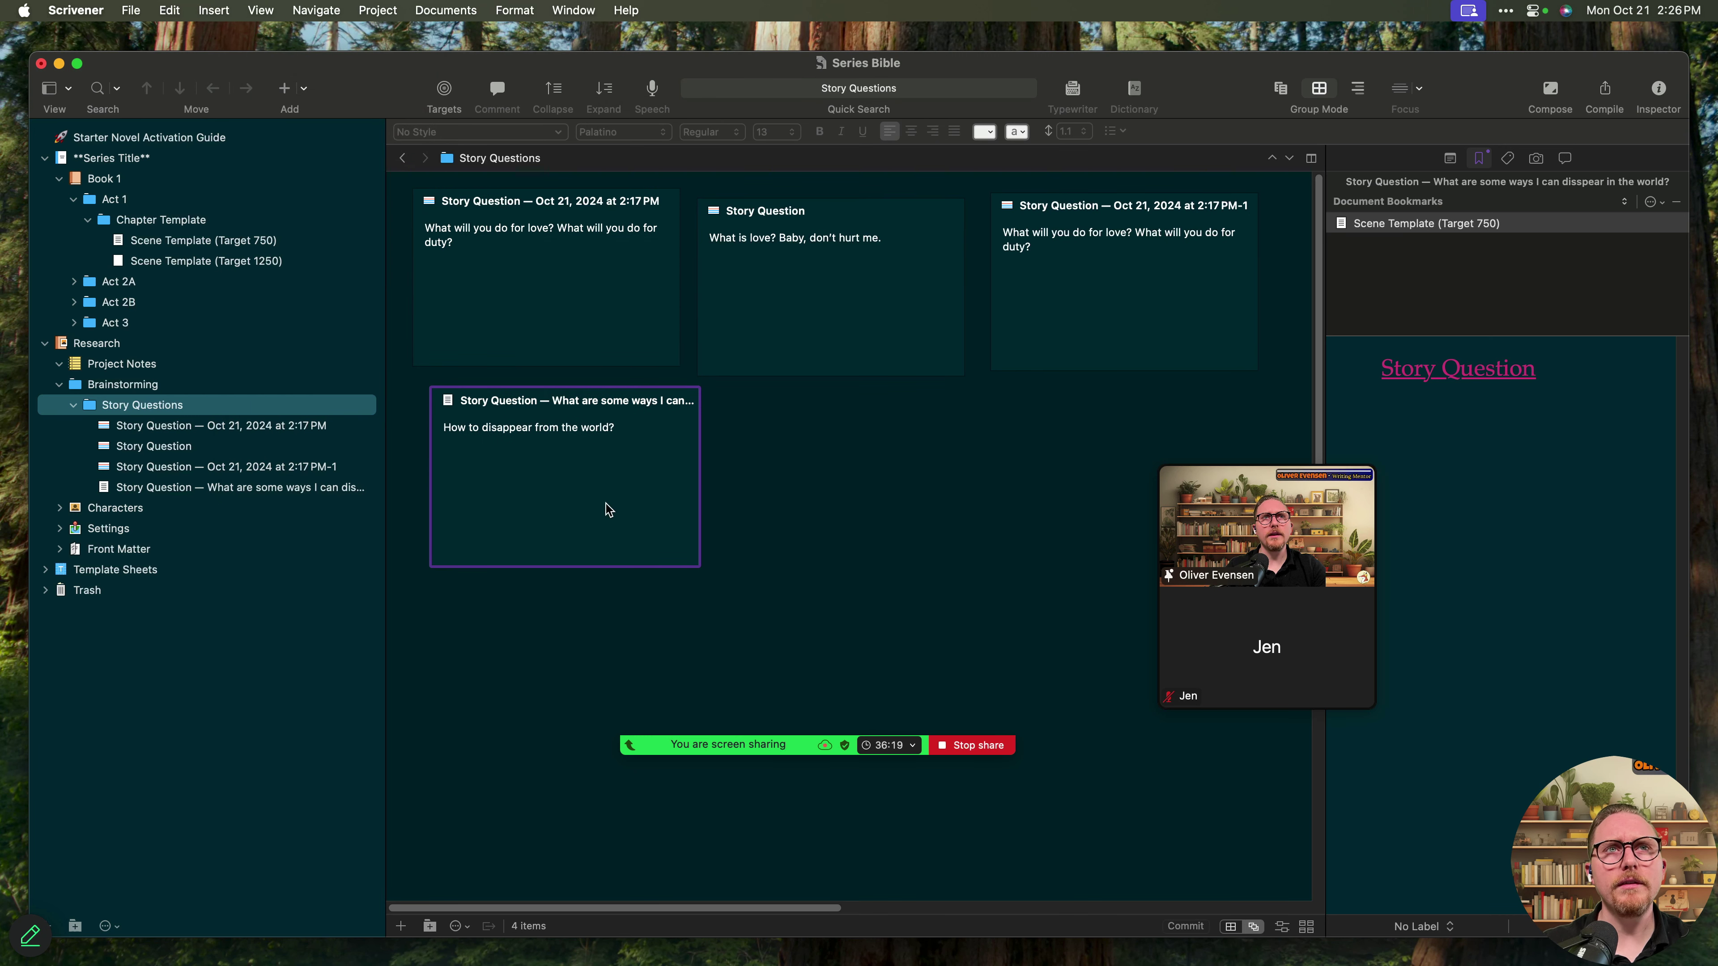
- Scatter the story-question cards freely over the freeform corkboard, setting the "How to disappear from the world?" card apart from the others
left_click_drag(610, 510, 881, 602)
left_click_drag(829, 302, 607, 514)
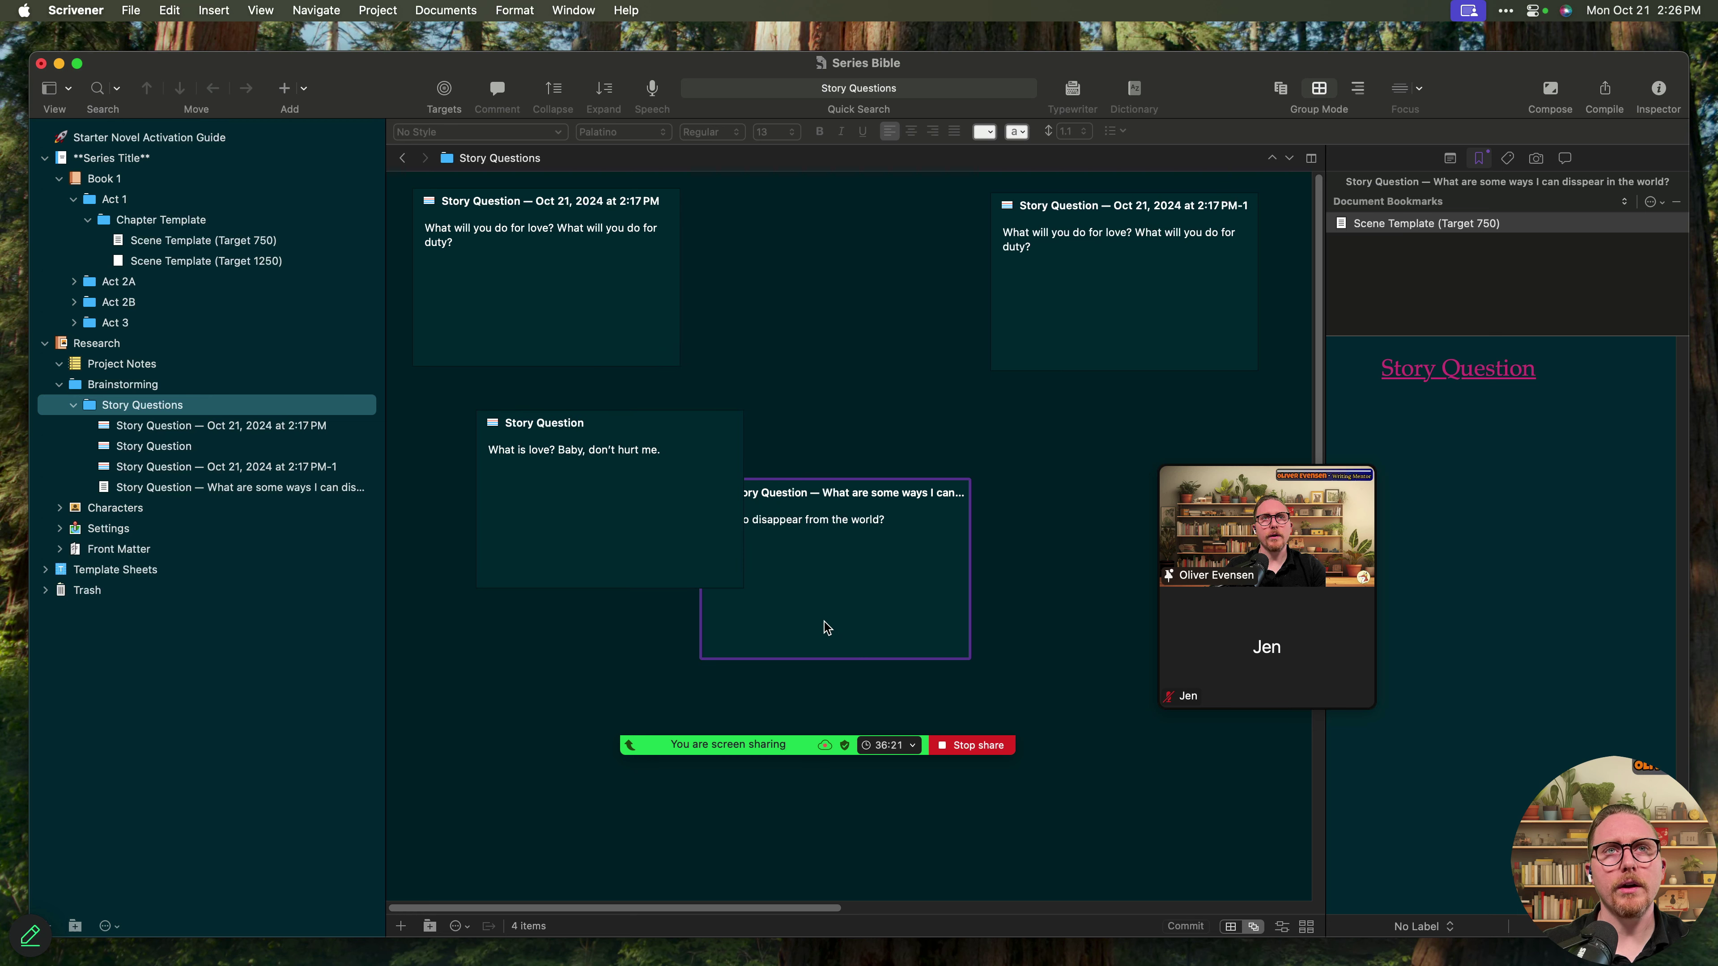
left_click_drag(778, 542, 967, 453)
left_click_drag(1065, 300, 678, 294)
left_click_drag(575, 499, 738, 597)
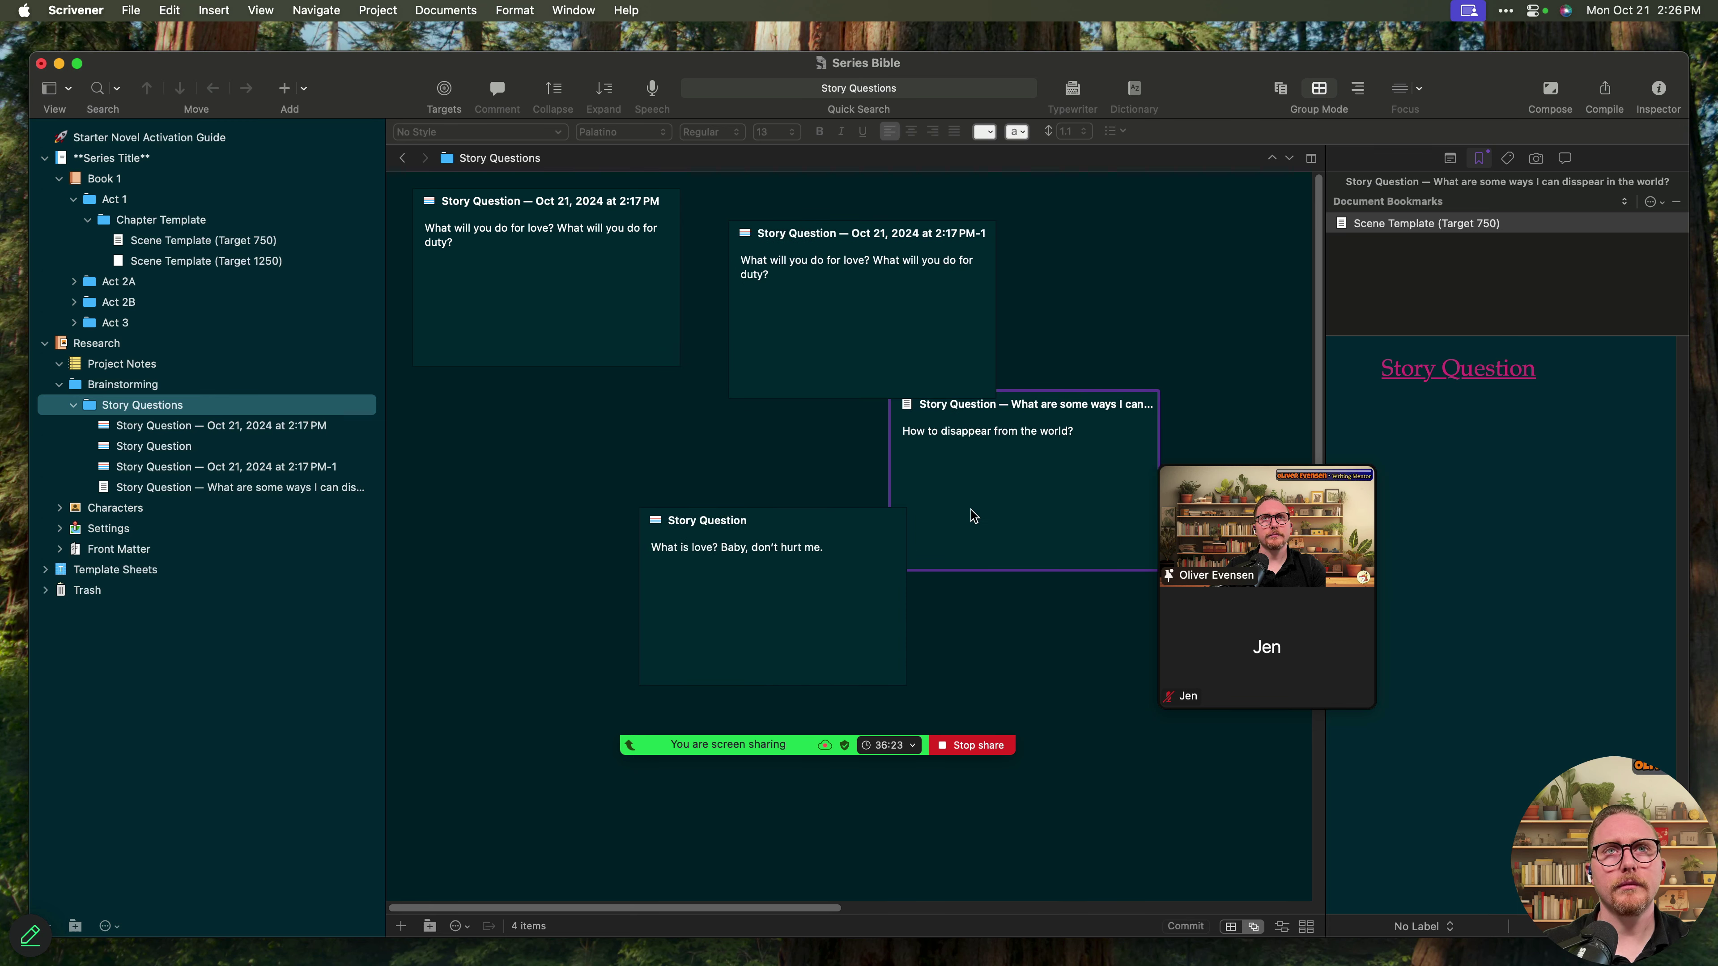
left_click_drag(970, 511, 1047, 374)
left_click_drag(673, 300, 673, 425)
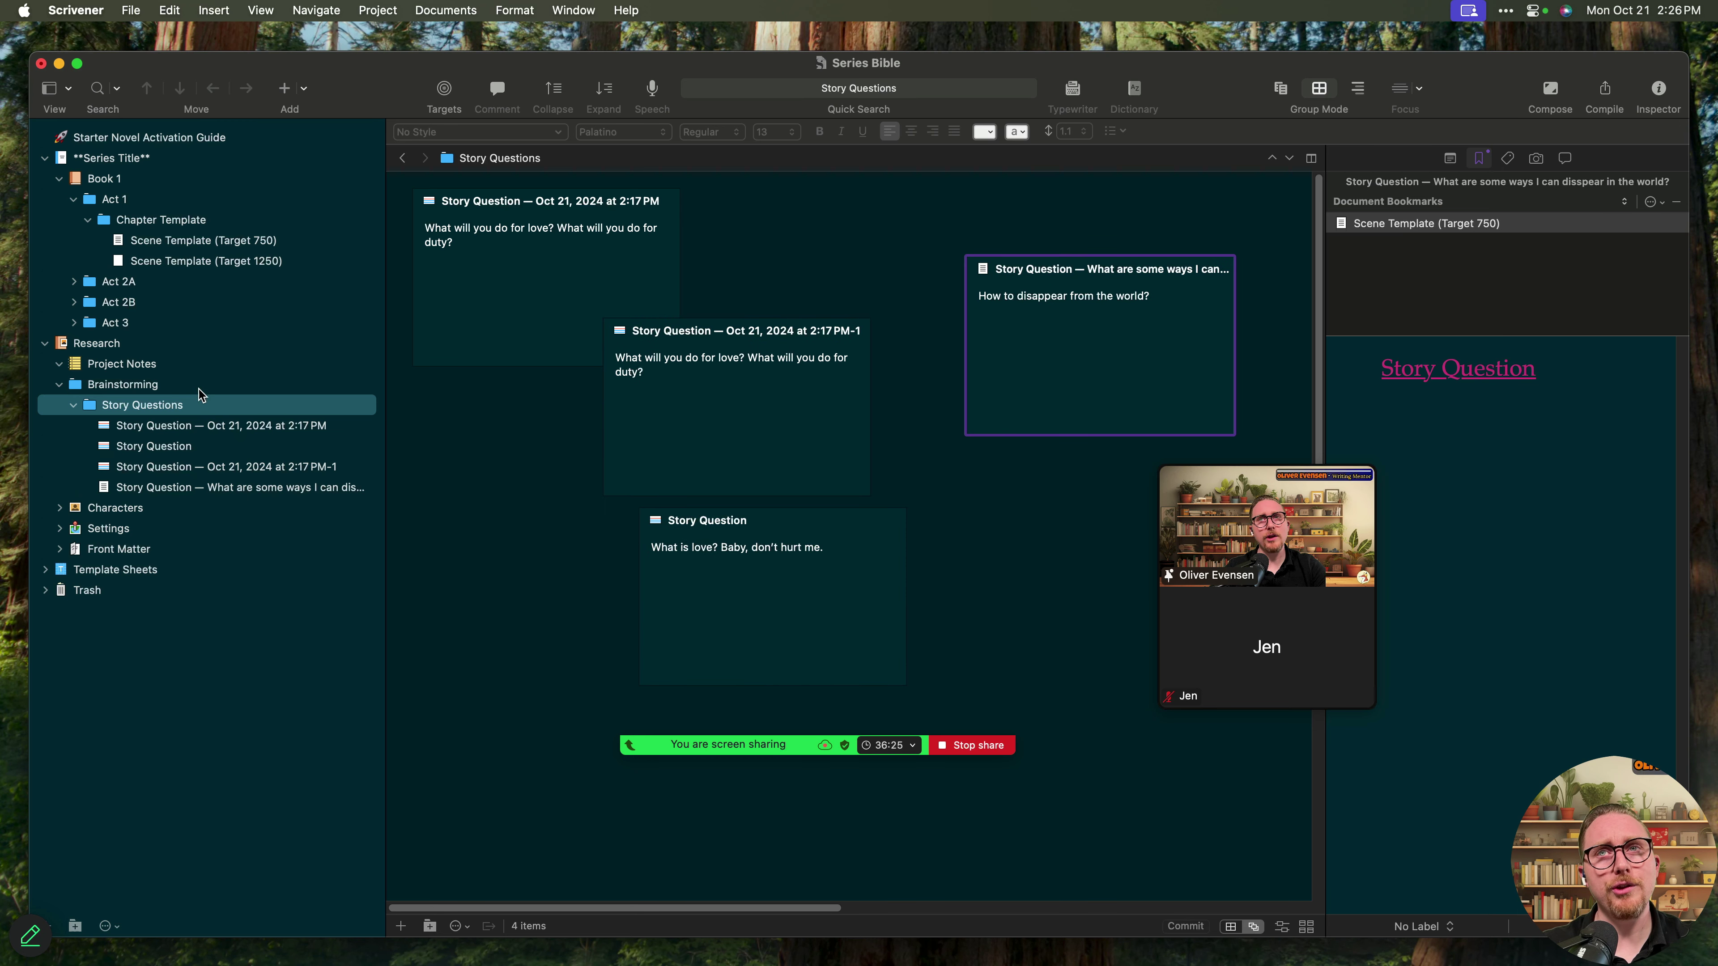
- Switch the application's appearance to light
left_click(103, 14)
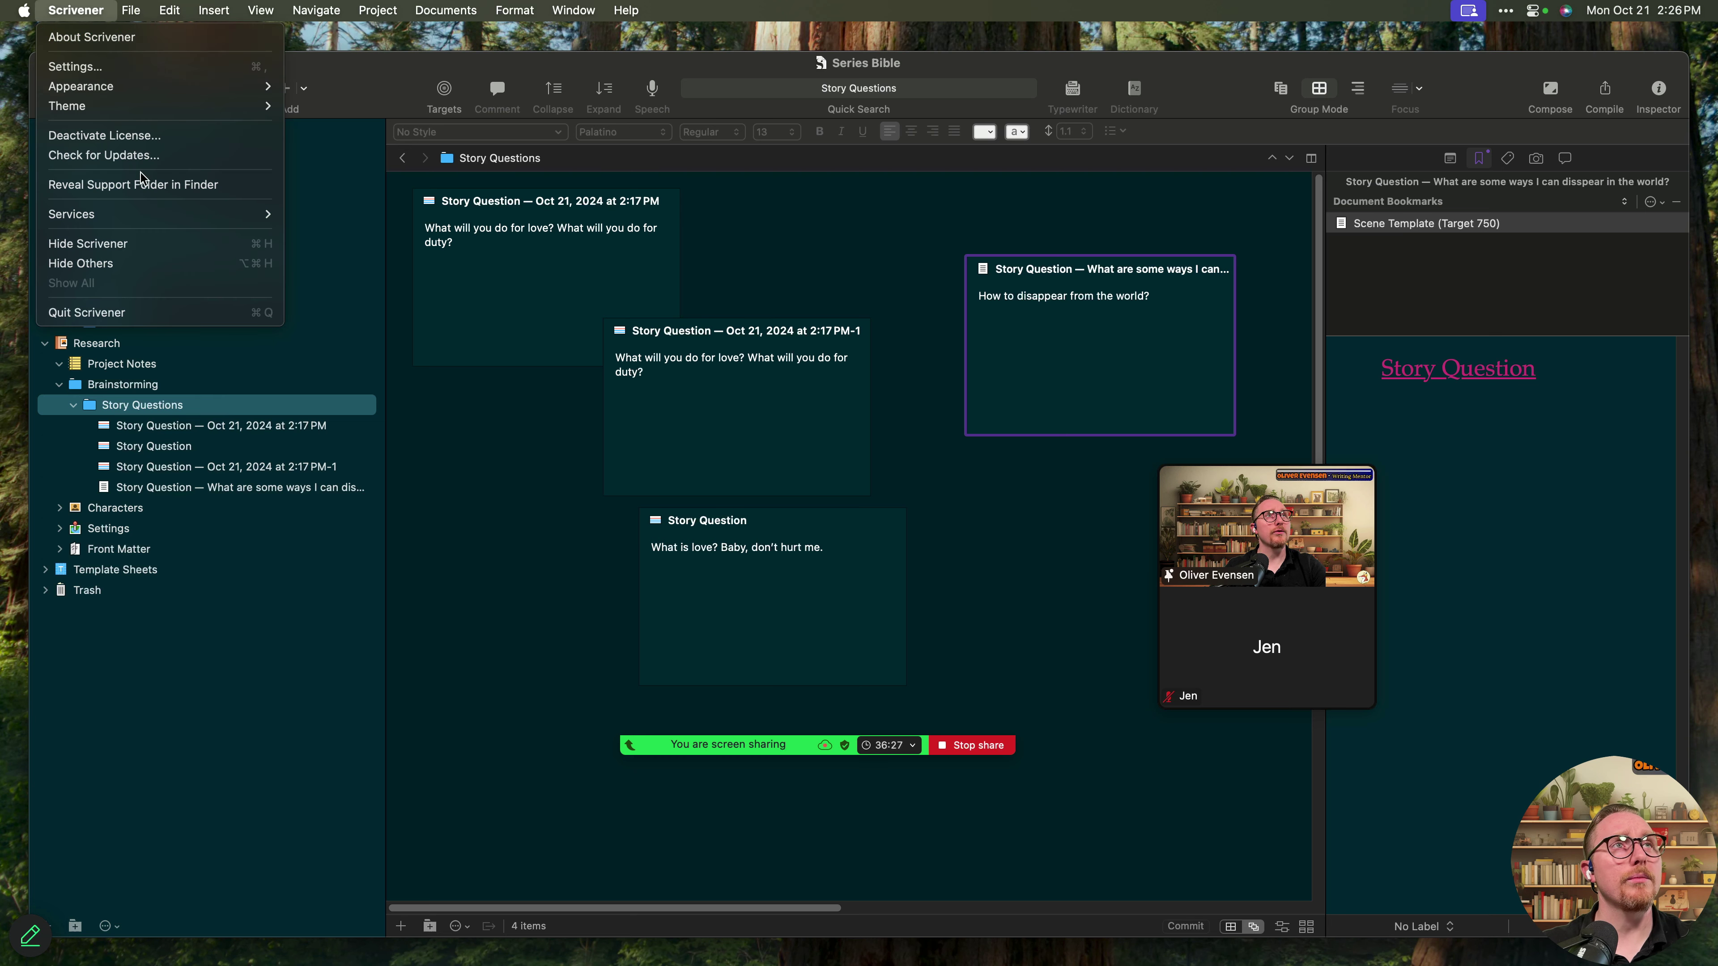
mouse_move(243, 86)
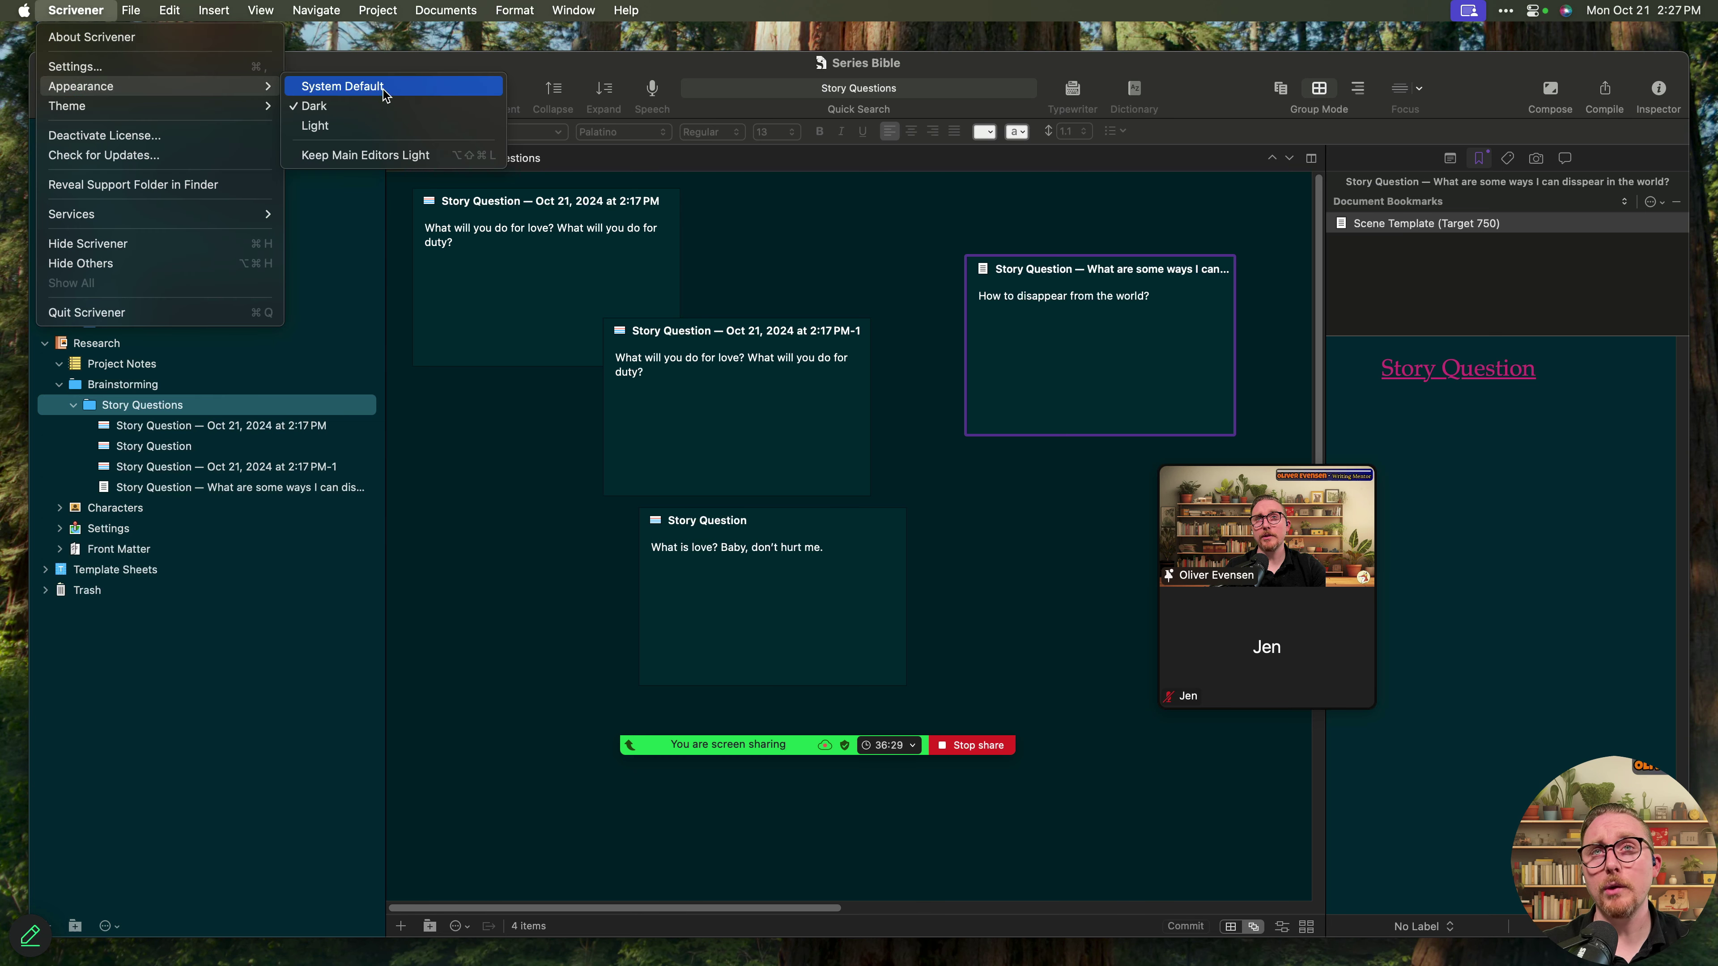
left_click(487, 286)
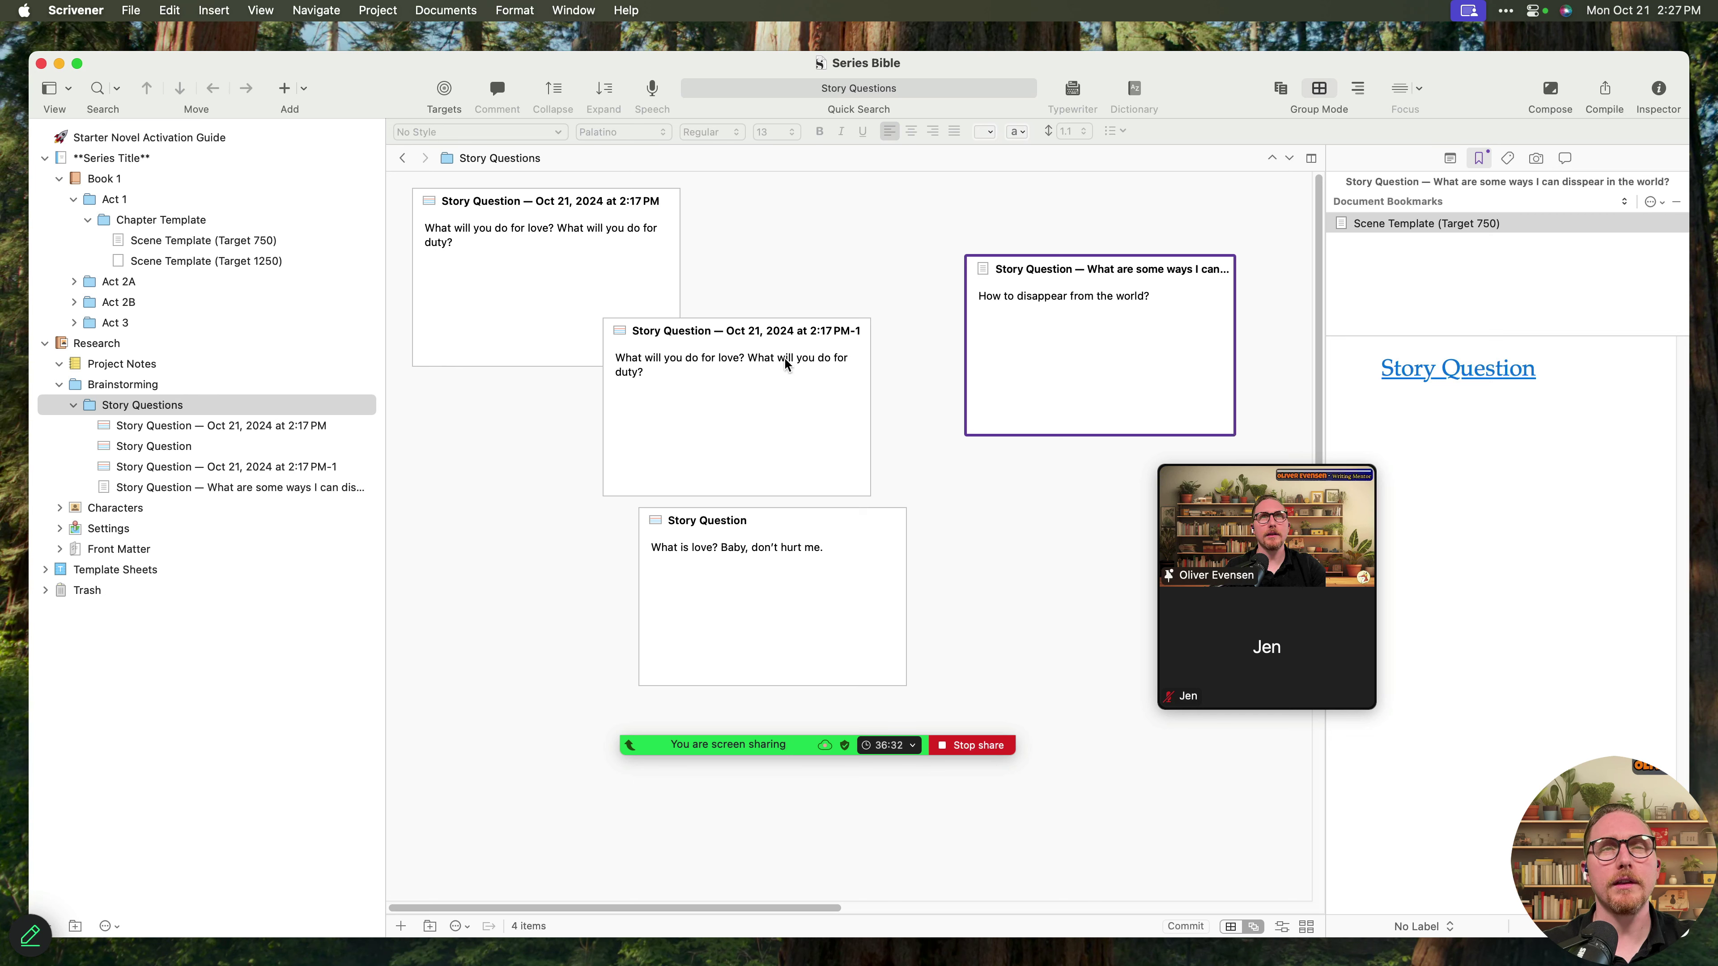
- Place both "What will you do for love?" cards and the "How to disappear from the world?" card side by side in a row
left_click_drag(788, 358, 859, 250)
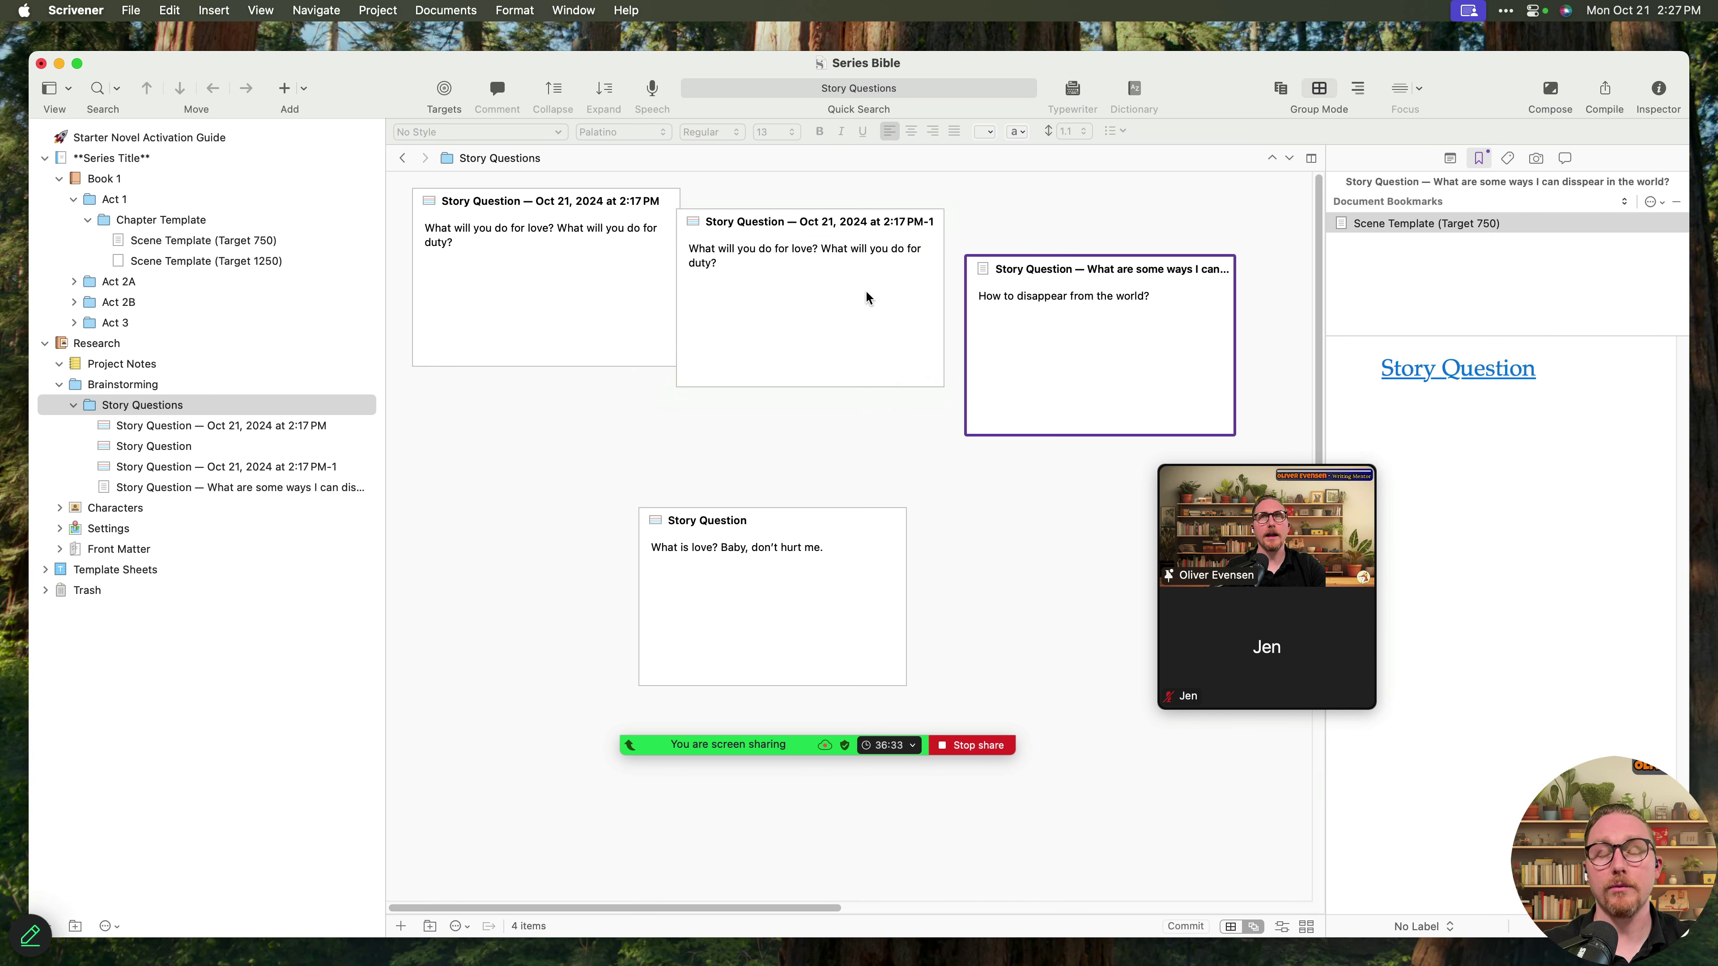
left_click_drag(1052, 326, 1088, 288)
left_click_drag(534, 311, 523, 376)
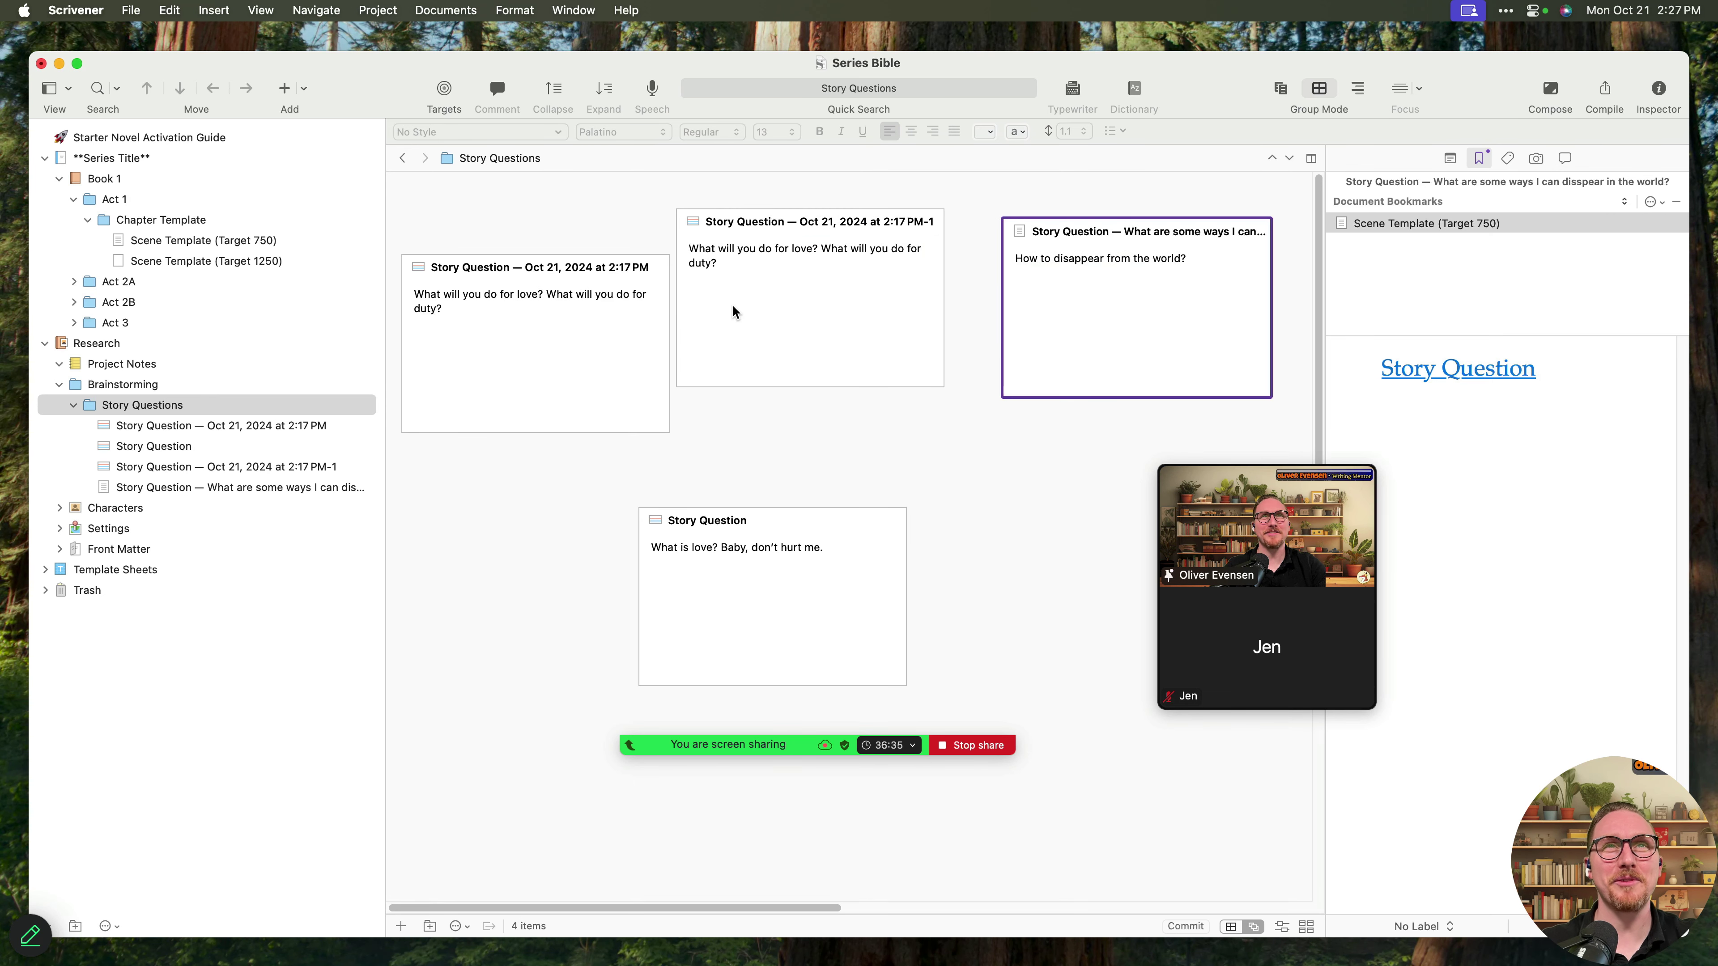
left_click_drag(730, 304, 770, 310)
left_click_drag(637, 352, 642, 301)
left_click_drag(855, 318, 826, 302)
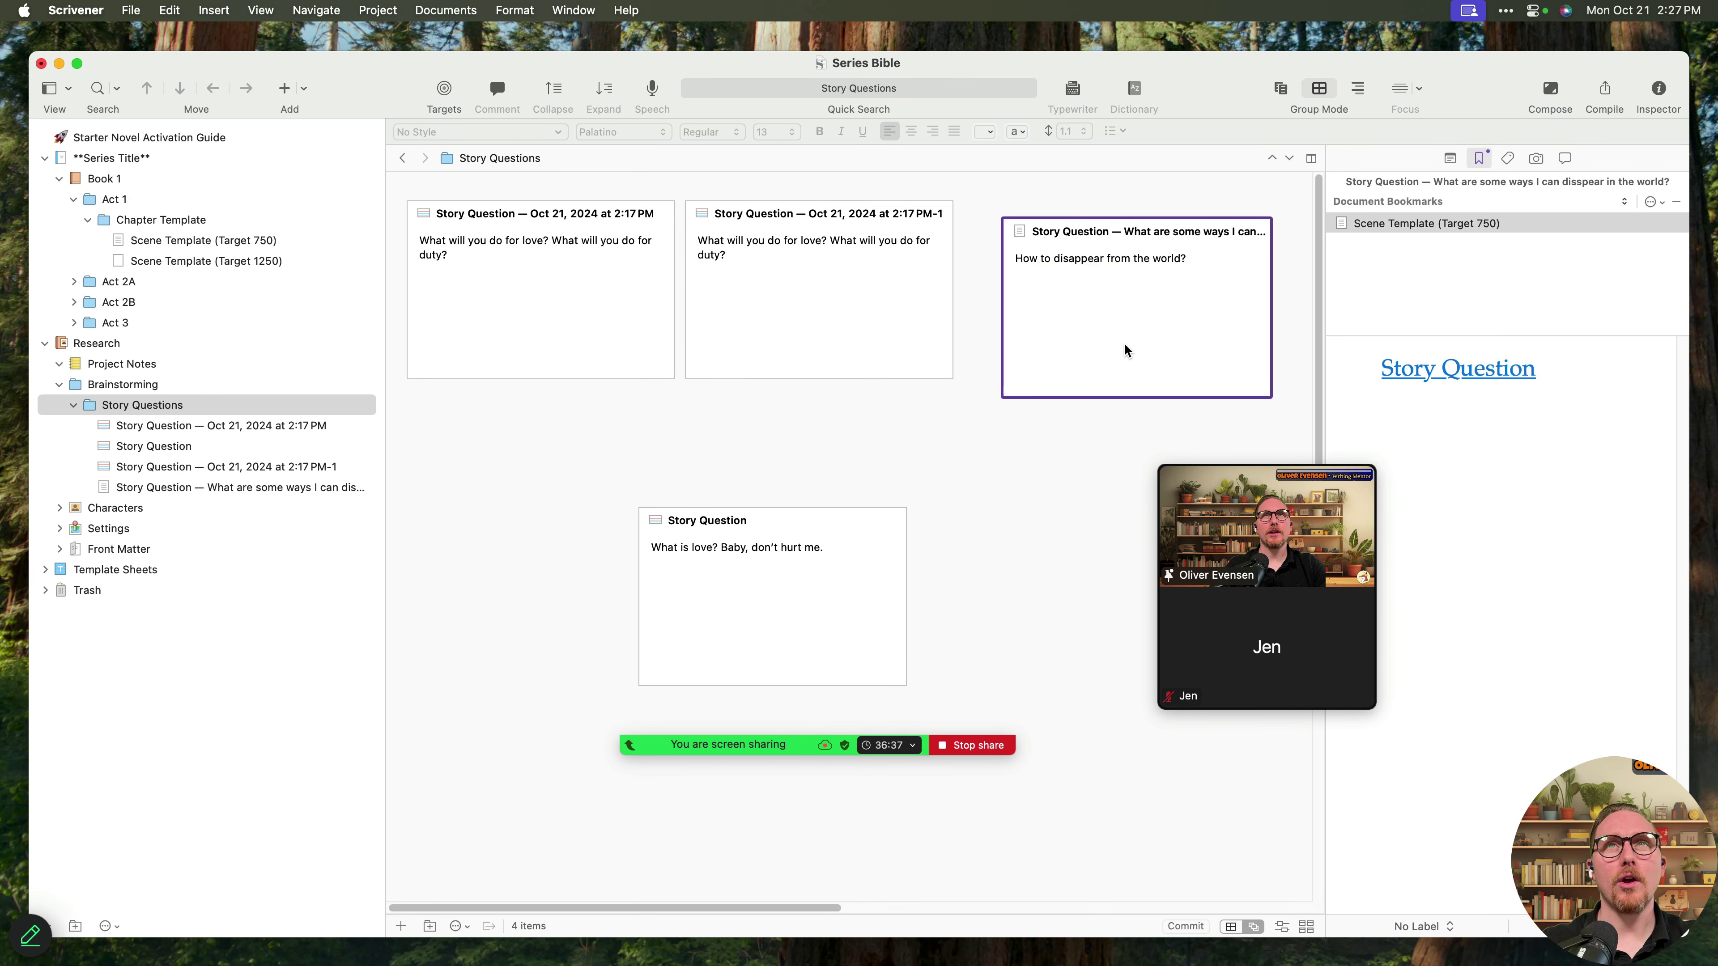
left_click_drag(1123, 349, 1102, 308)
left_click_drag(879, 325, 893, 319)
- Spread the four story-question cards apart on the freeform corkboard, two in an upper row and two staggered below them
left_click_drag(530, 357, 711, 475)
left_click_drag(767, 543, 1082, 425)
left_click_drag(749, 400, 604, 417)
left_click_drag(1147, 320, 940, 326)
left_click_drag(1008, 435, 979, 553)
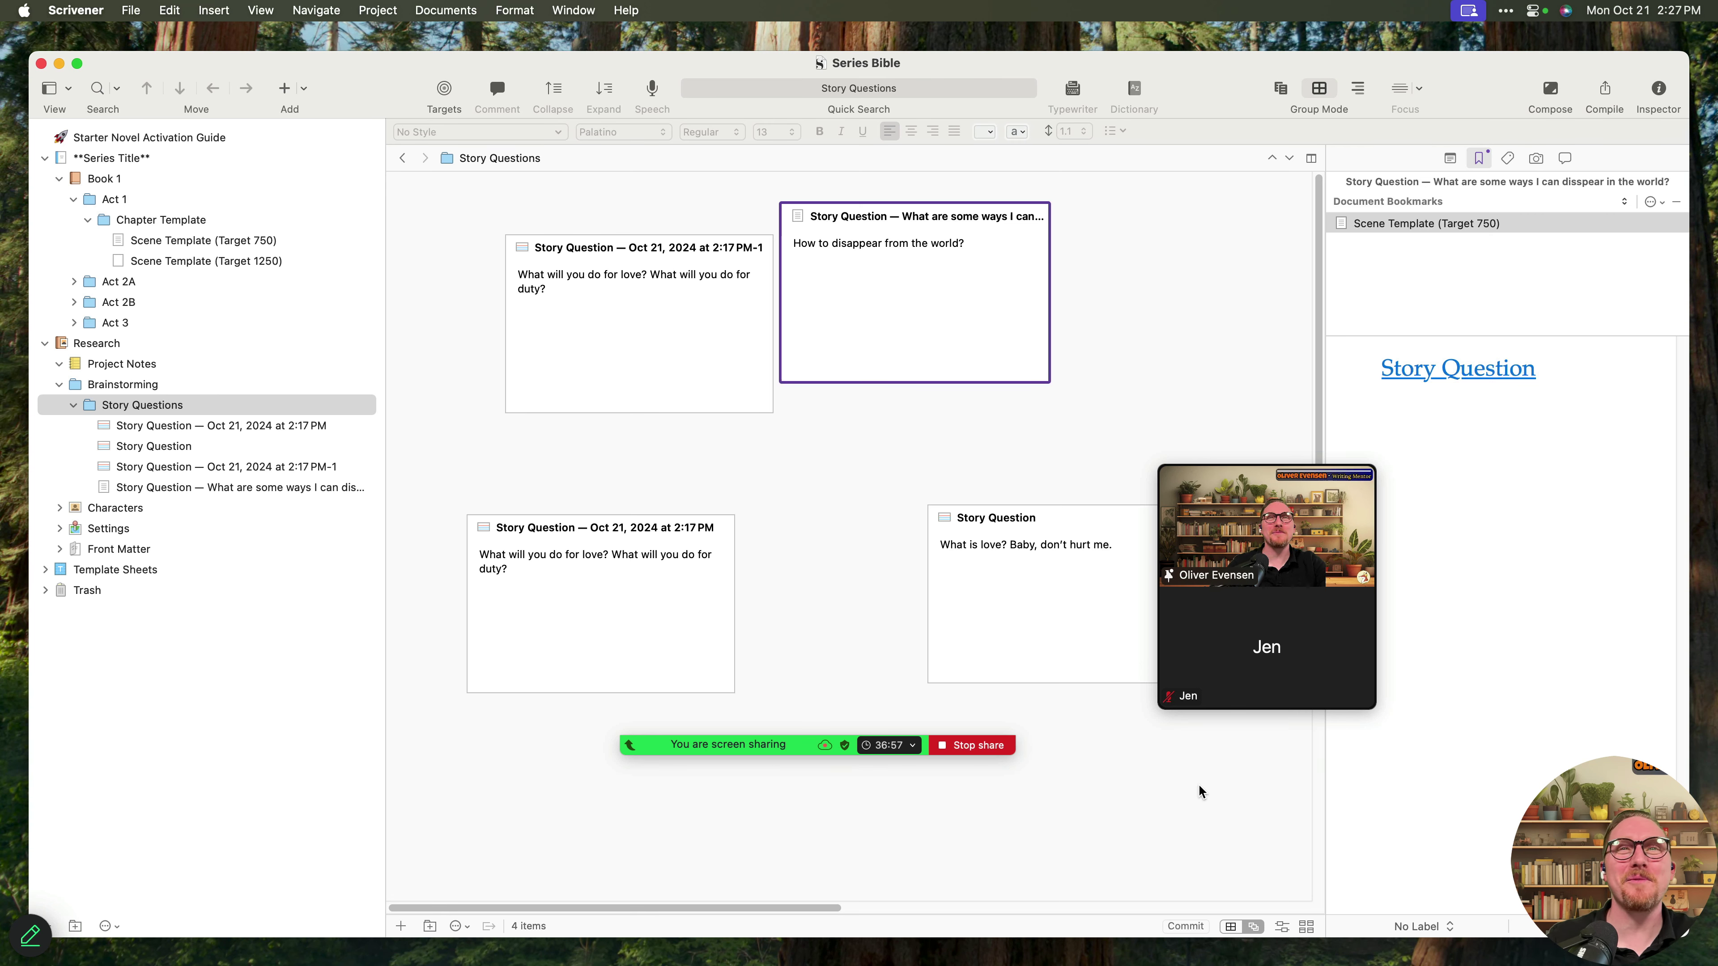
left_click_drag(943, 321, 1131, 343)
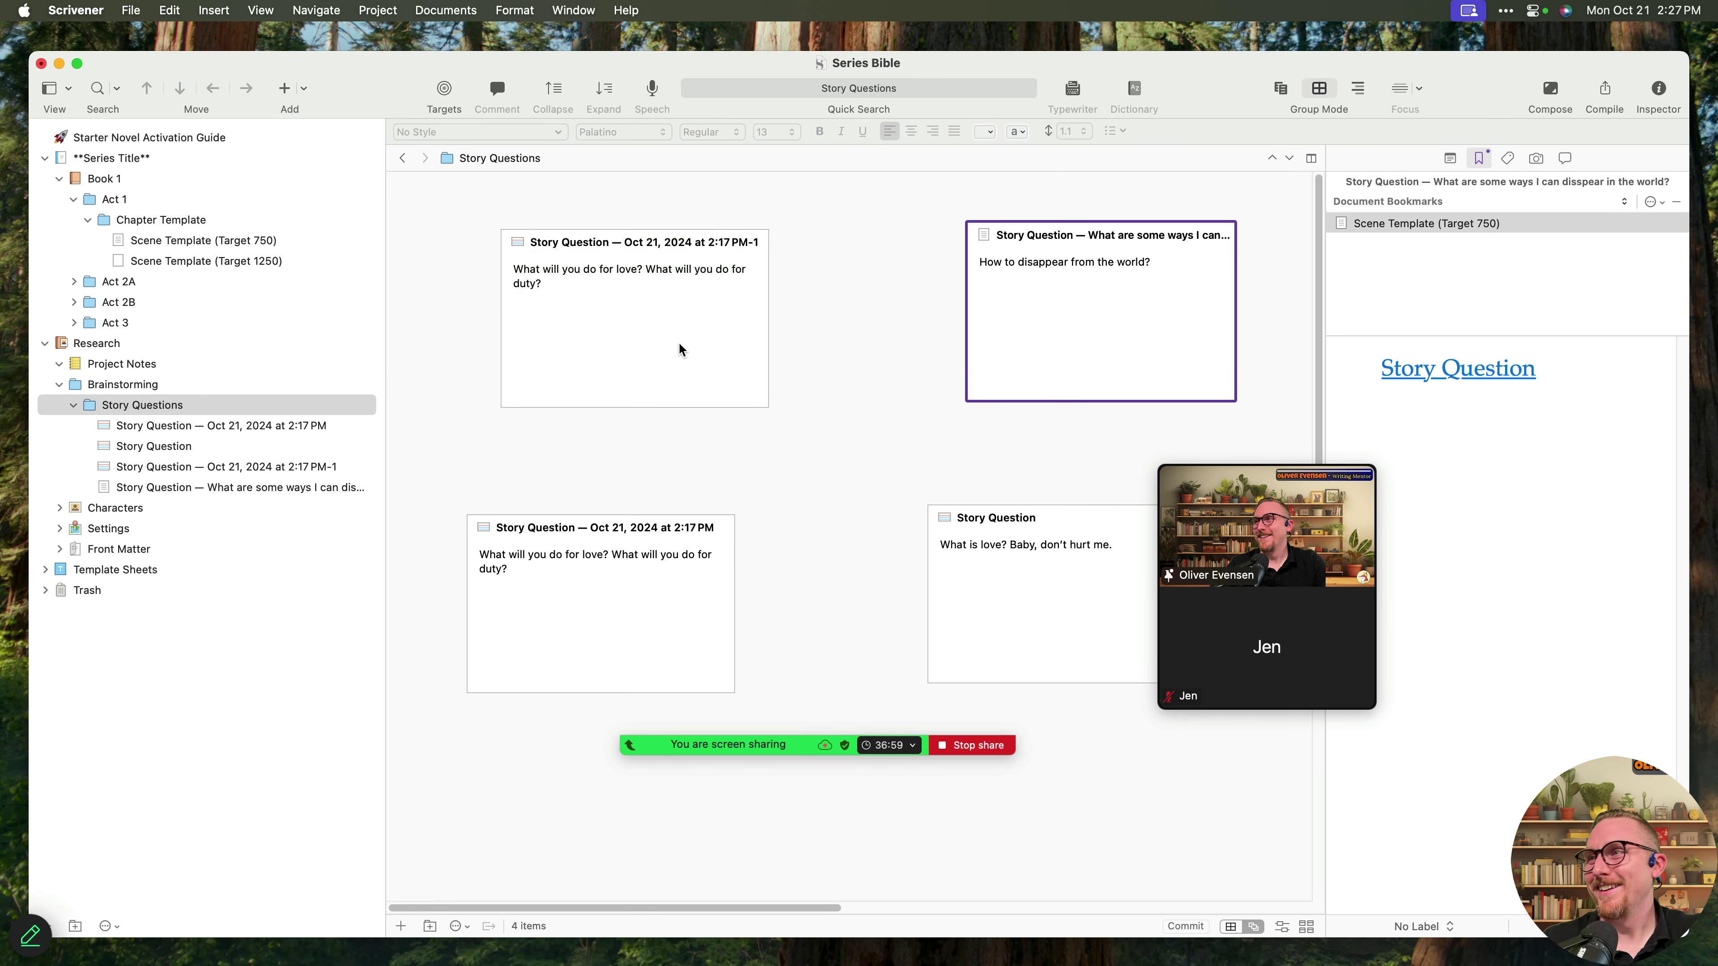
left_click_drag(653, 589, 805, 497)
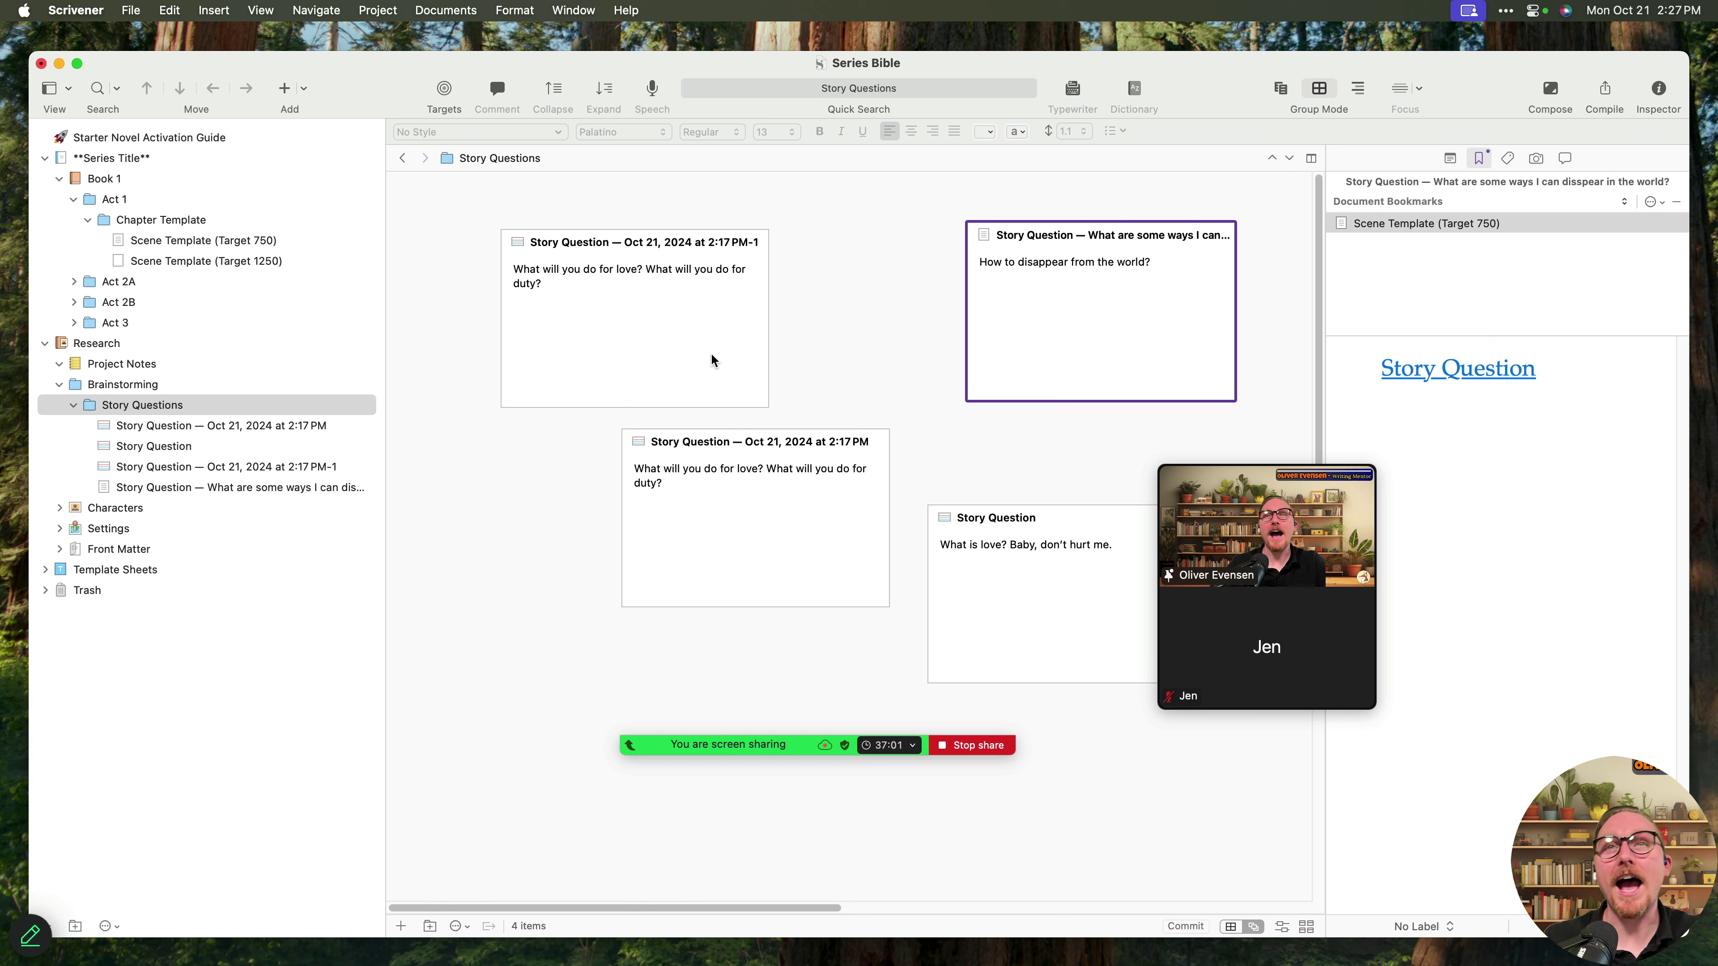
left_click_drag(711, 355, 640, 323)
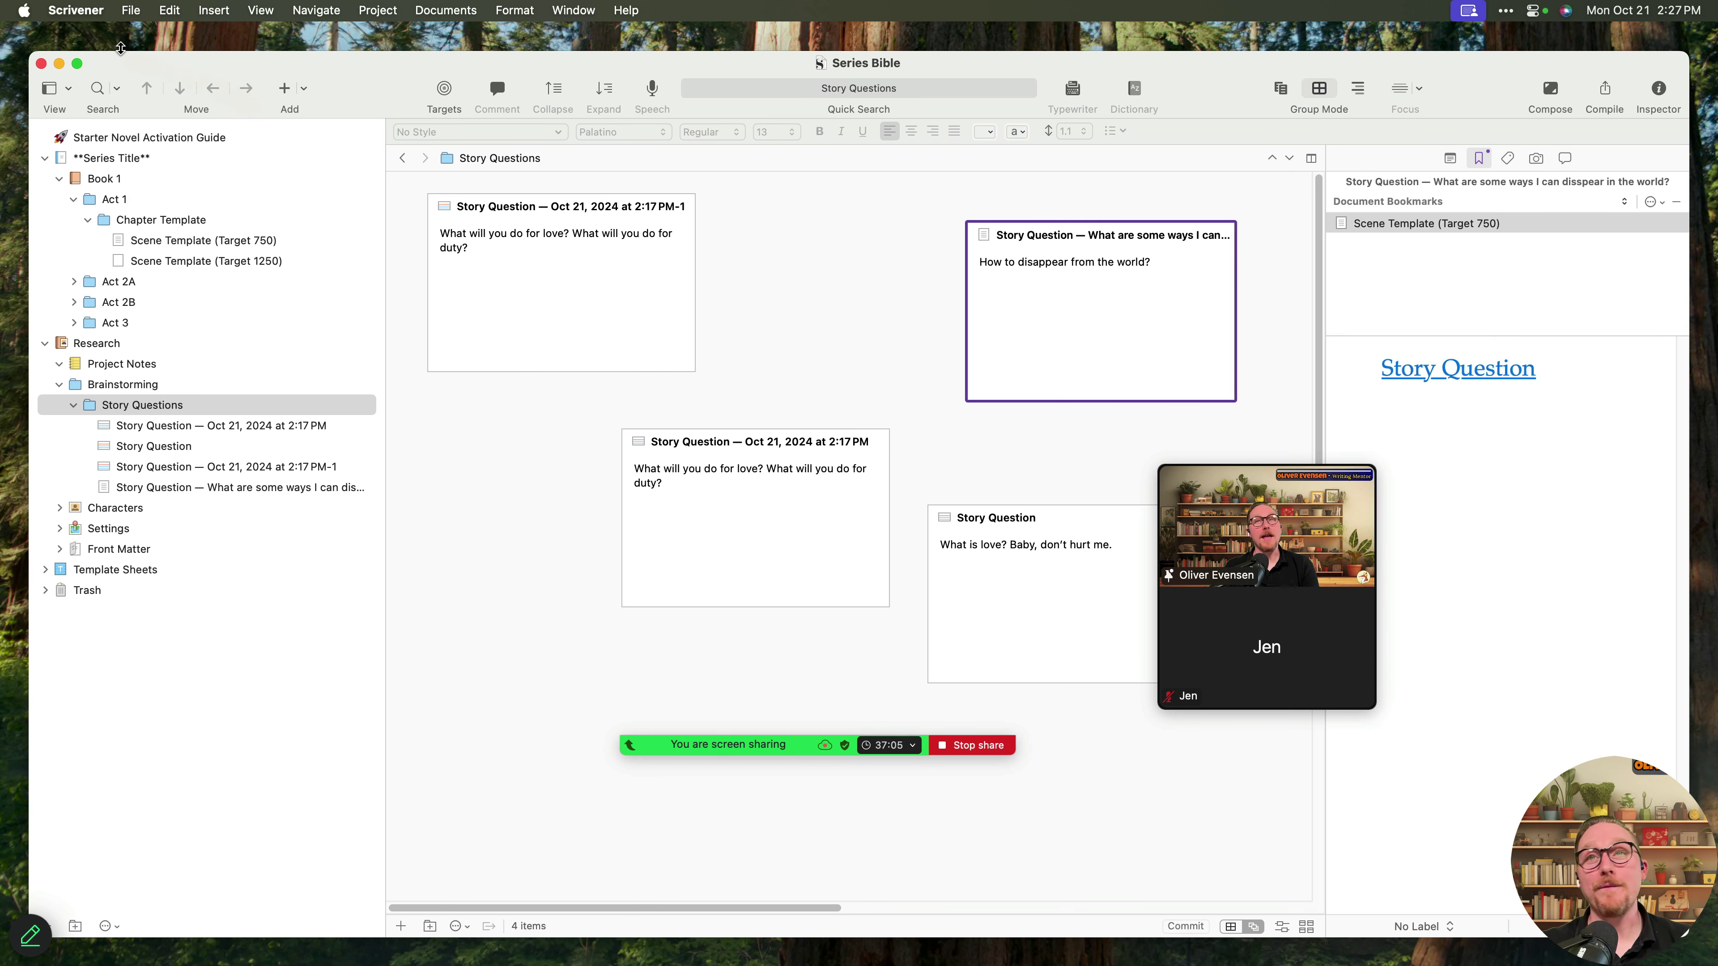
left_click(99, 9)
mouse_move(148, 86)
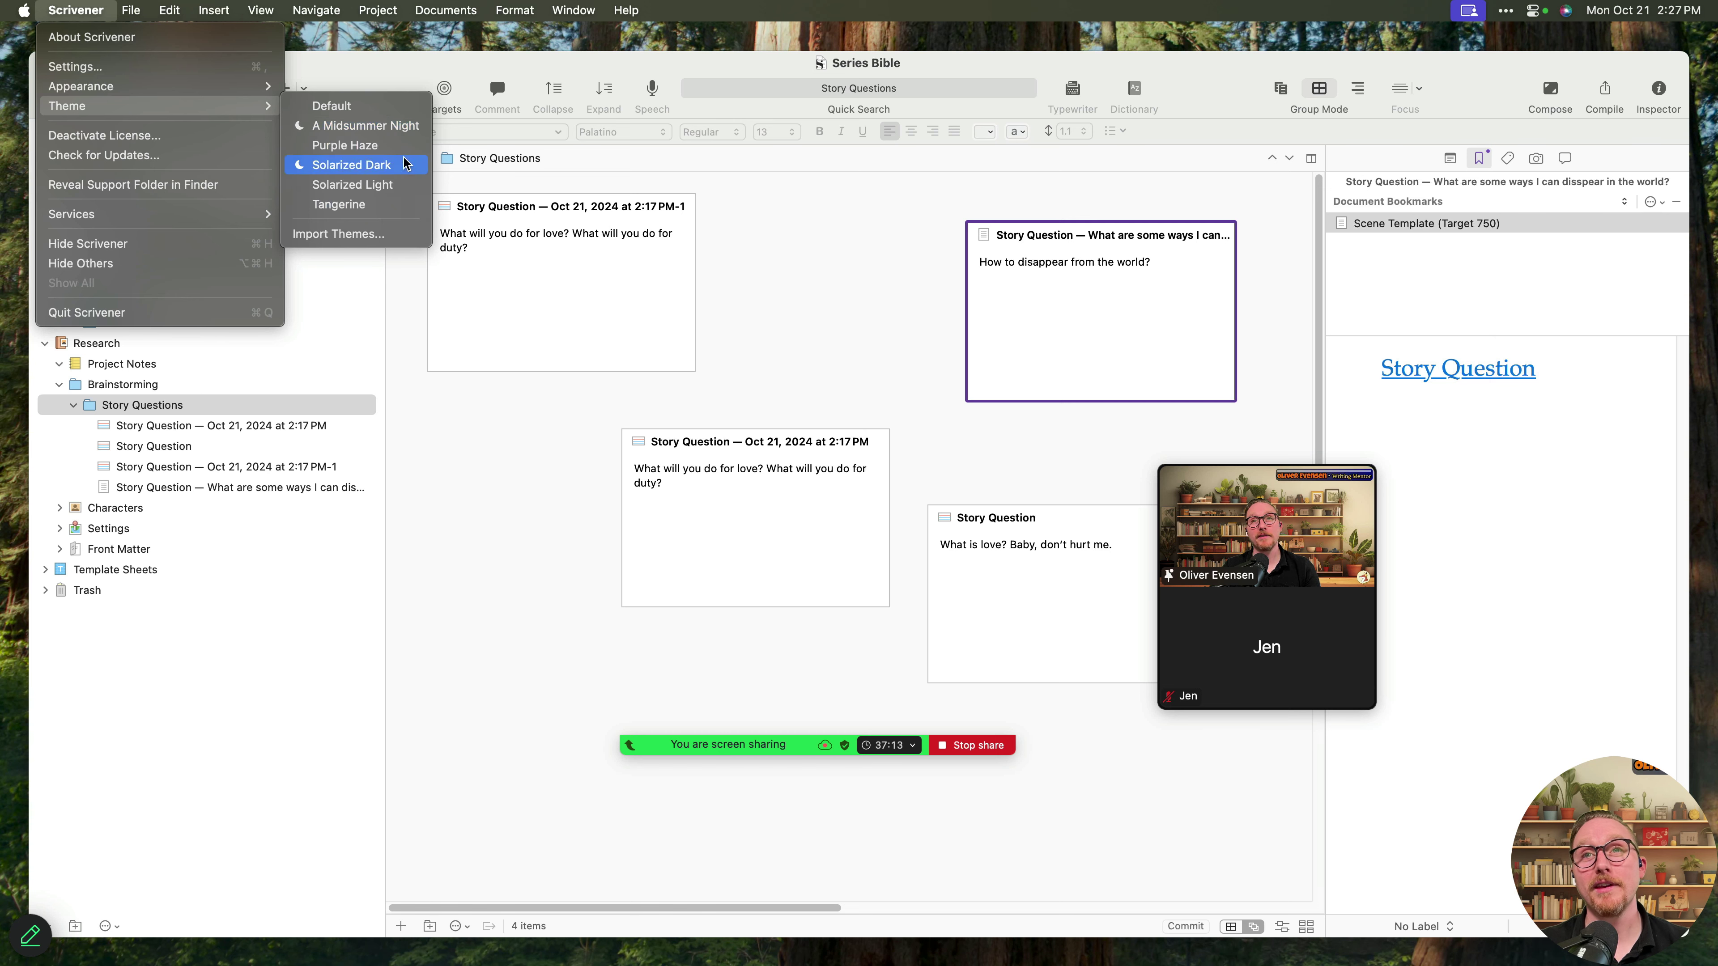
mouse_move(623, 6)
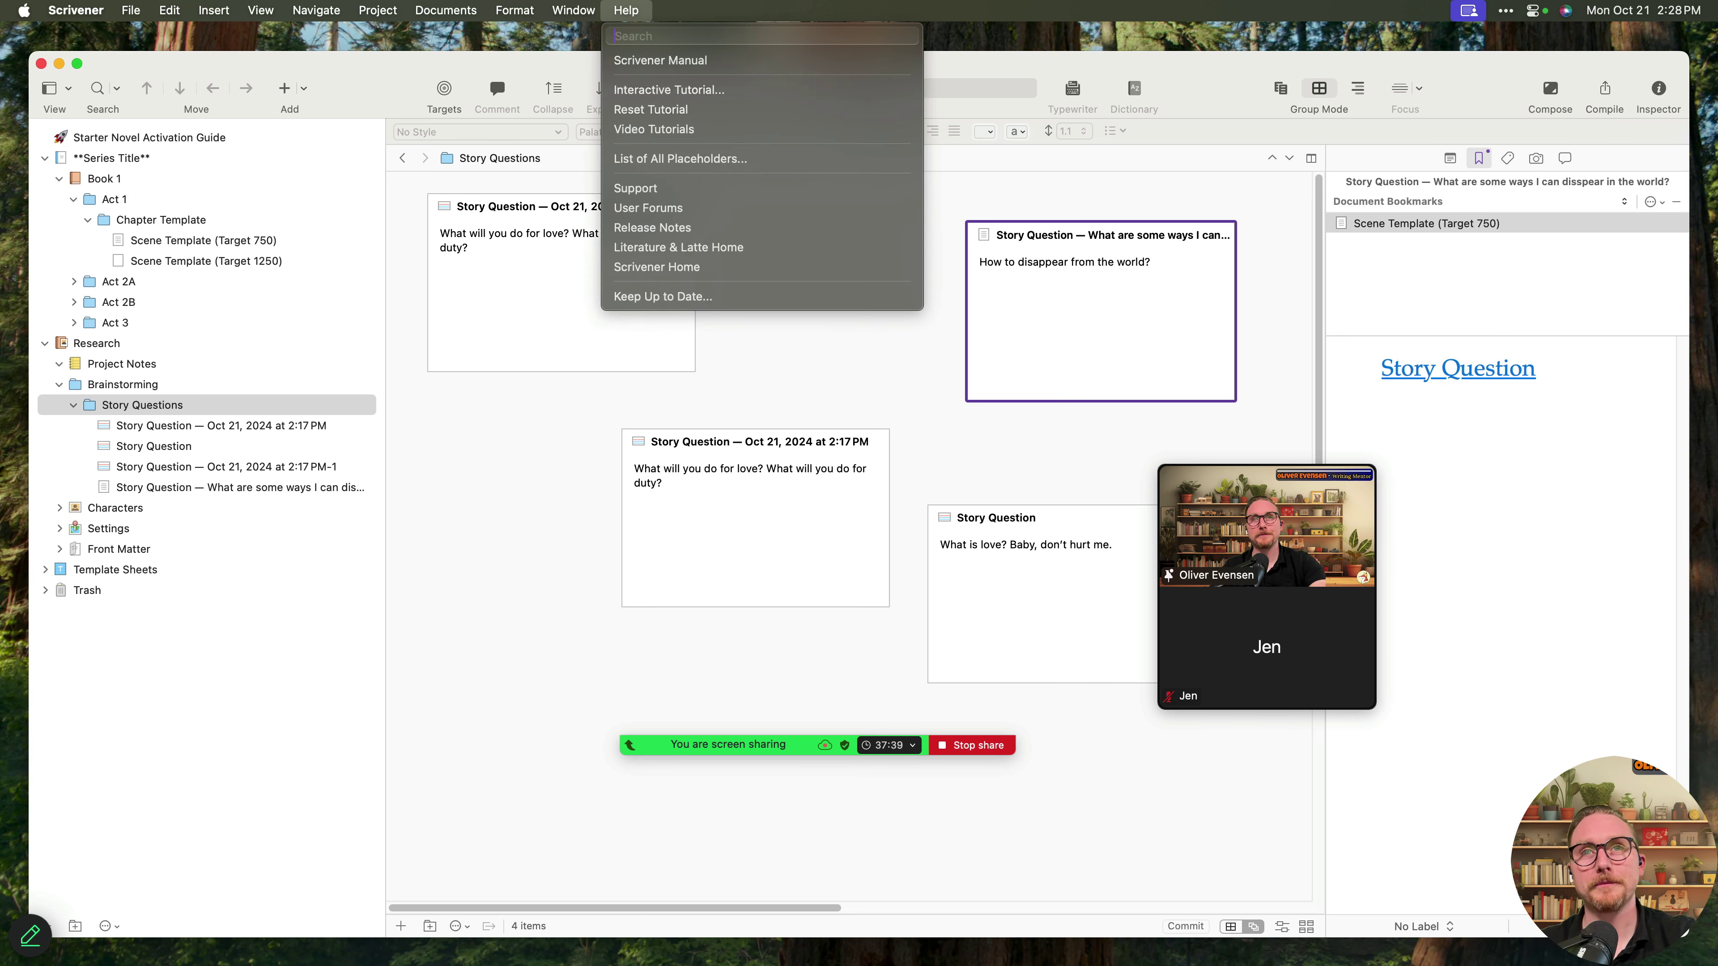
left_click(763, 603)
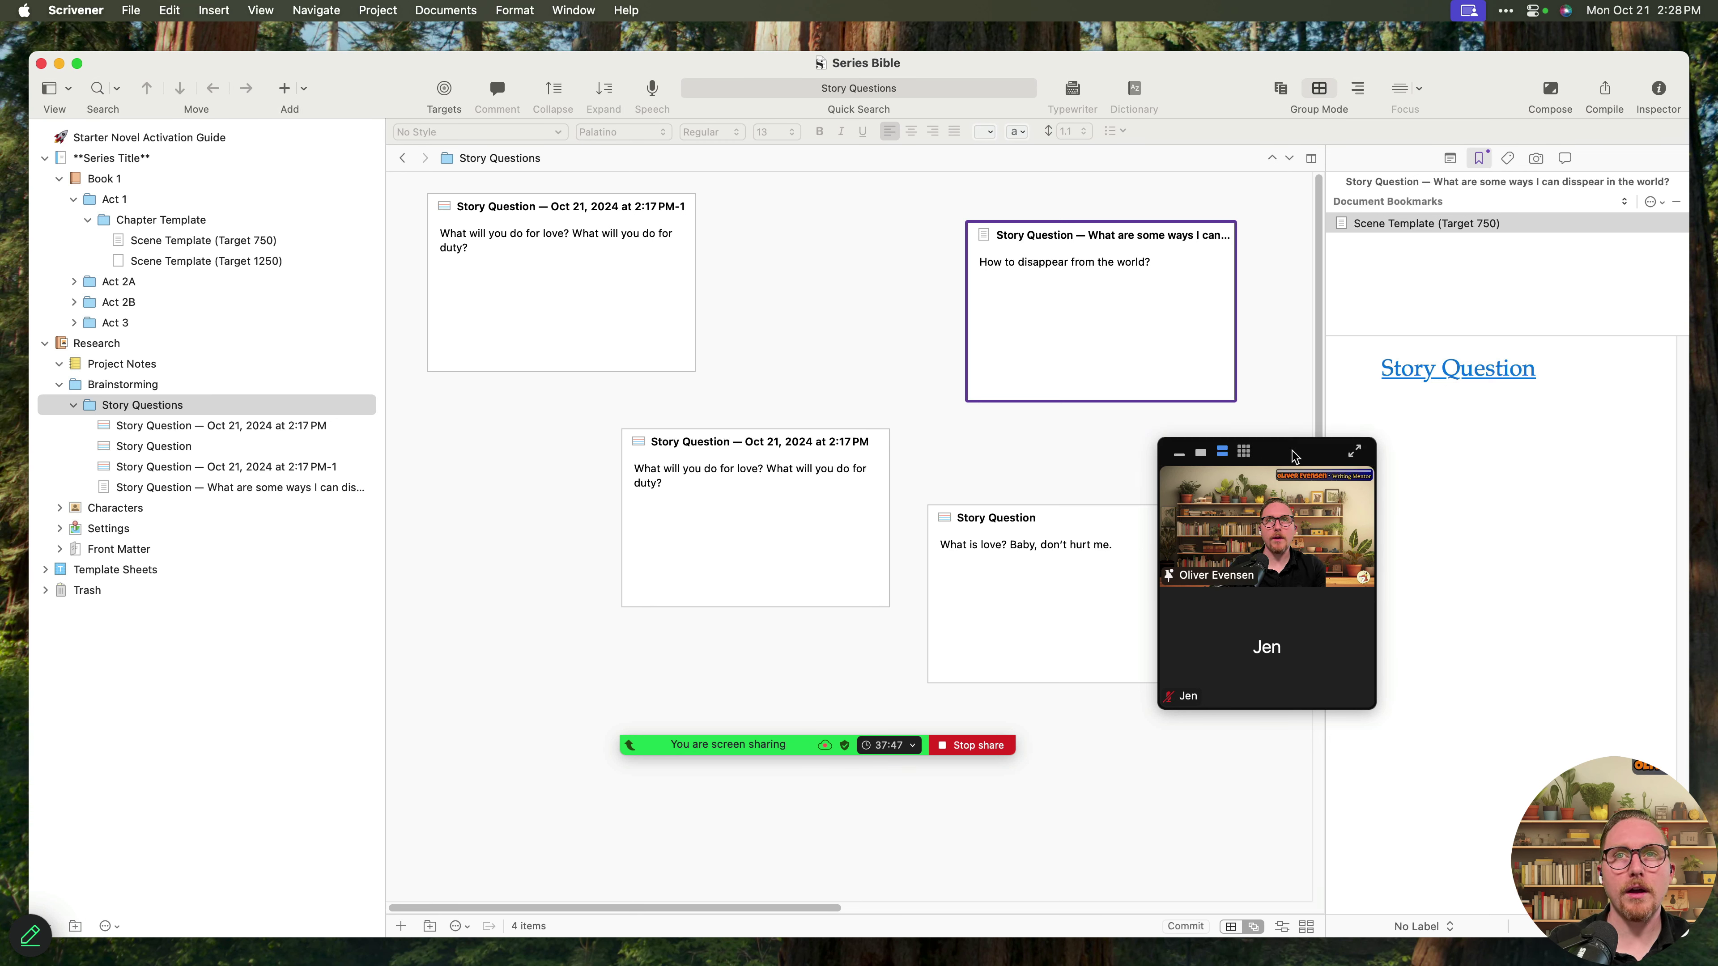
- Move the floating meeting video window clear of the corkboard cards
left_click_drag(1300, 457, 1499, 417)
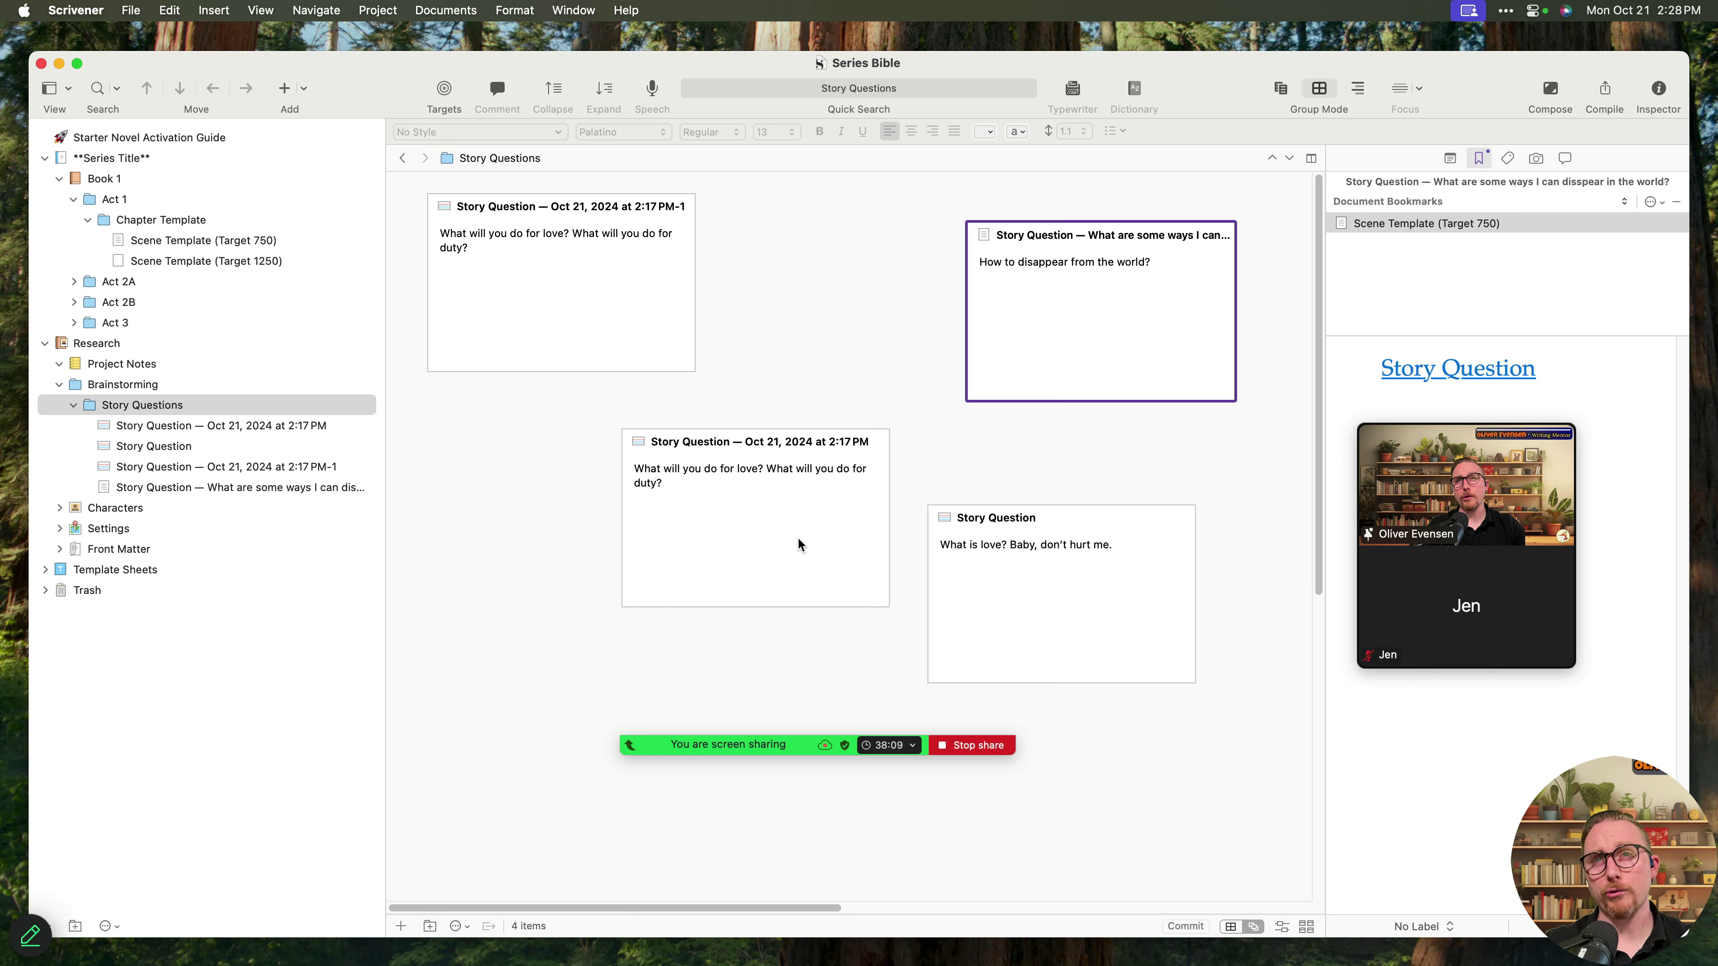
mouse_move(834, 630)
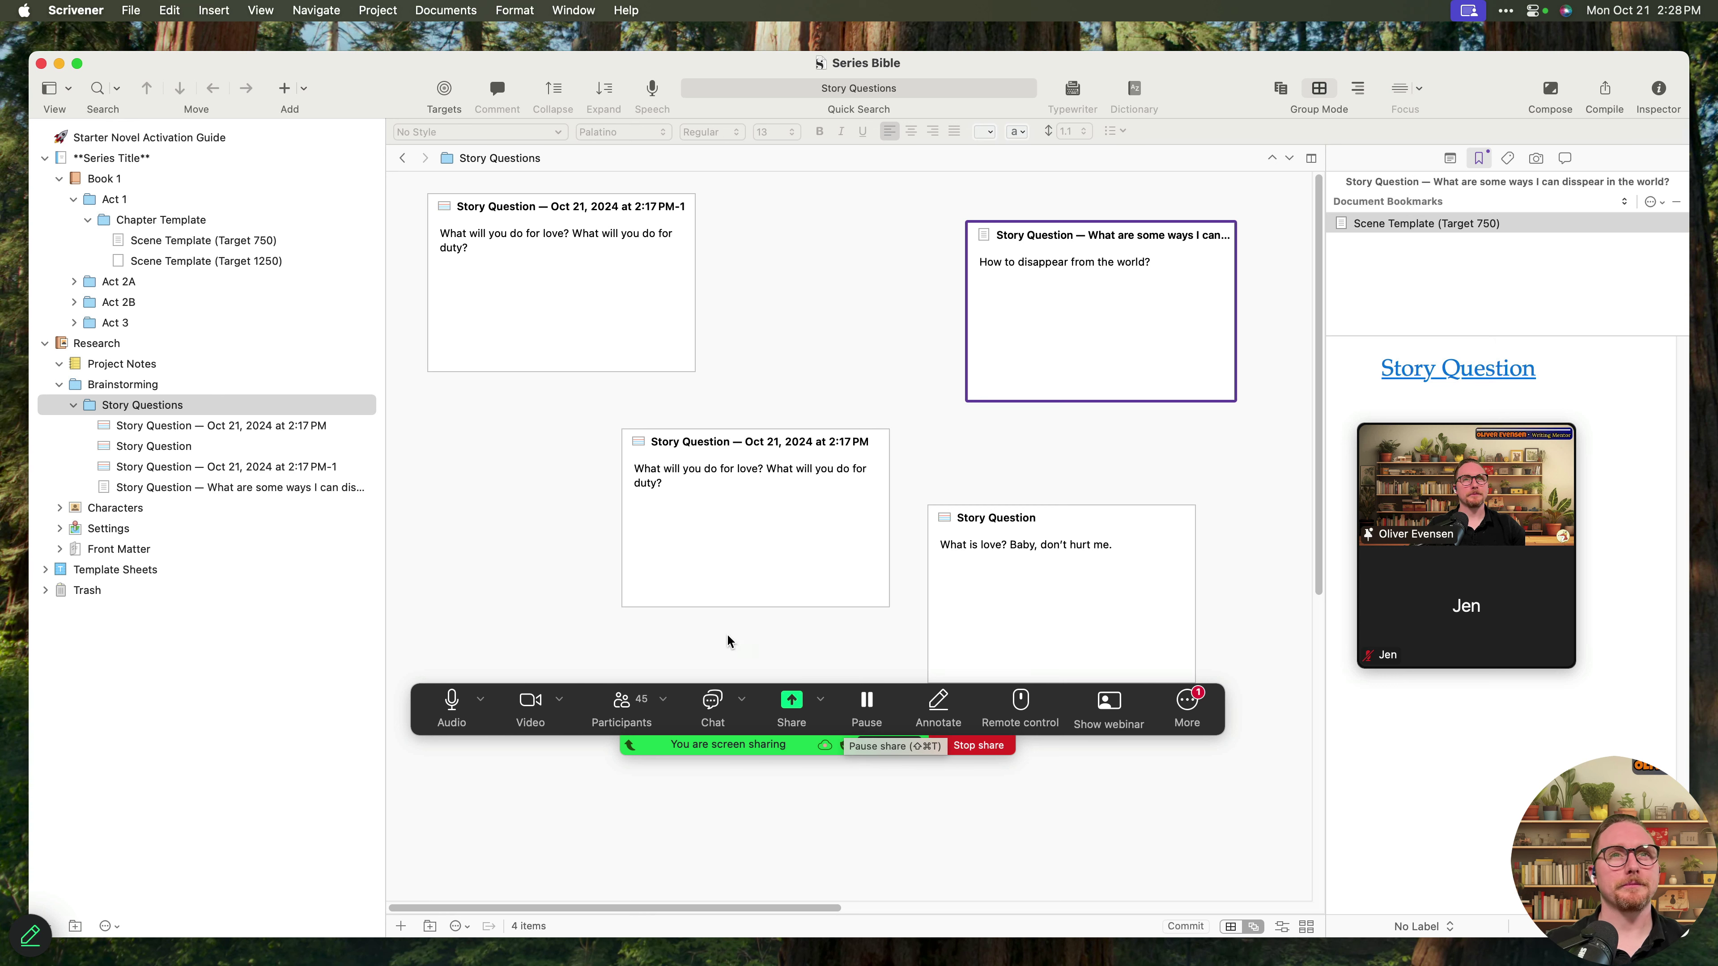
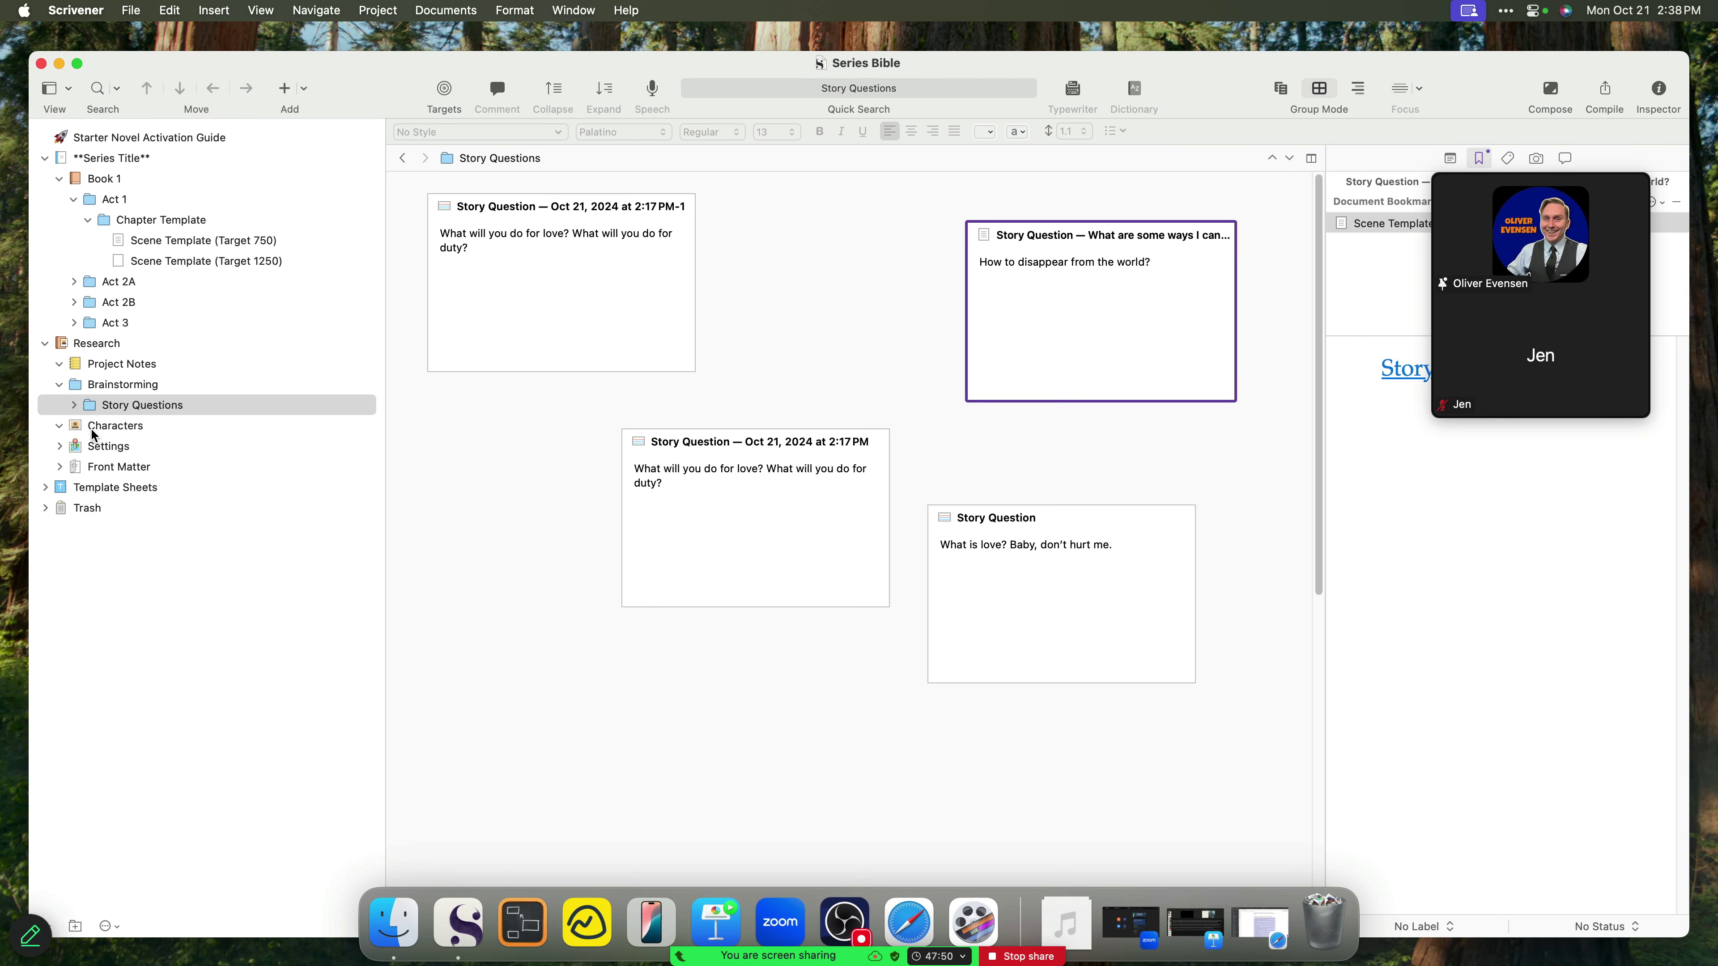
- Add a folder named "Characters" beneath Story Questions within Brainstorming
left_click(165, 405)
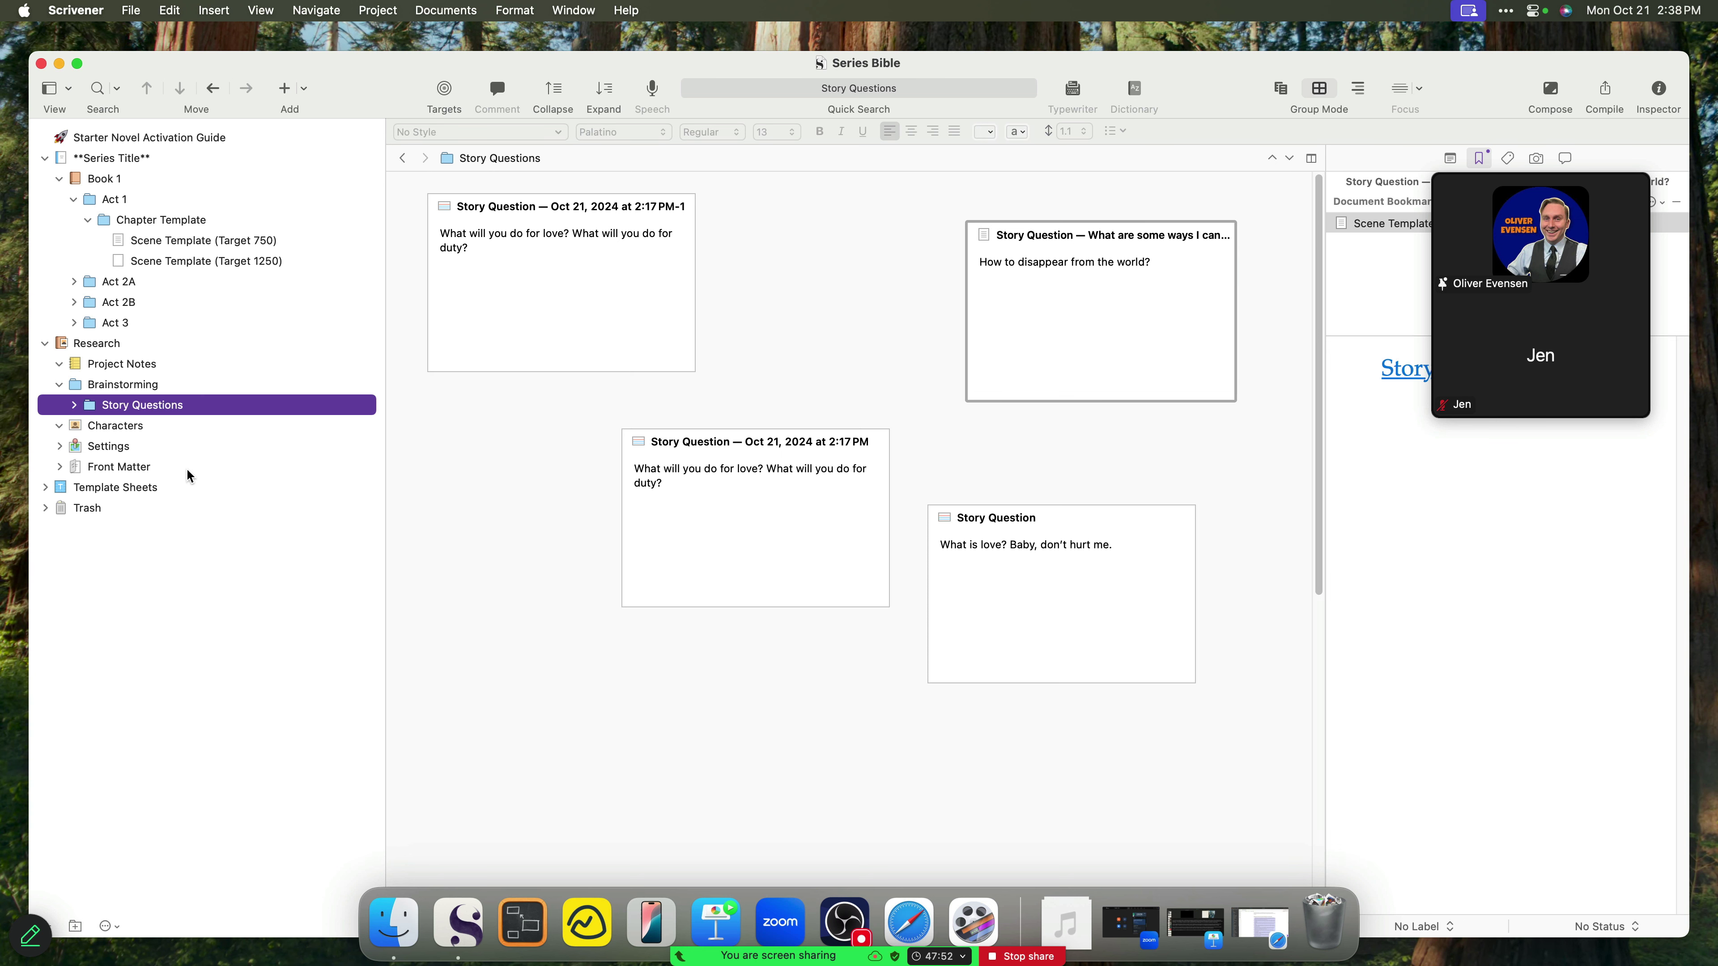
left_click(74, 927)
type("Characters")
key("Return")
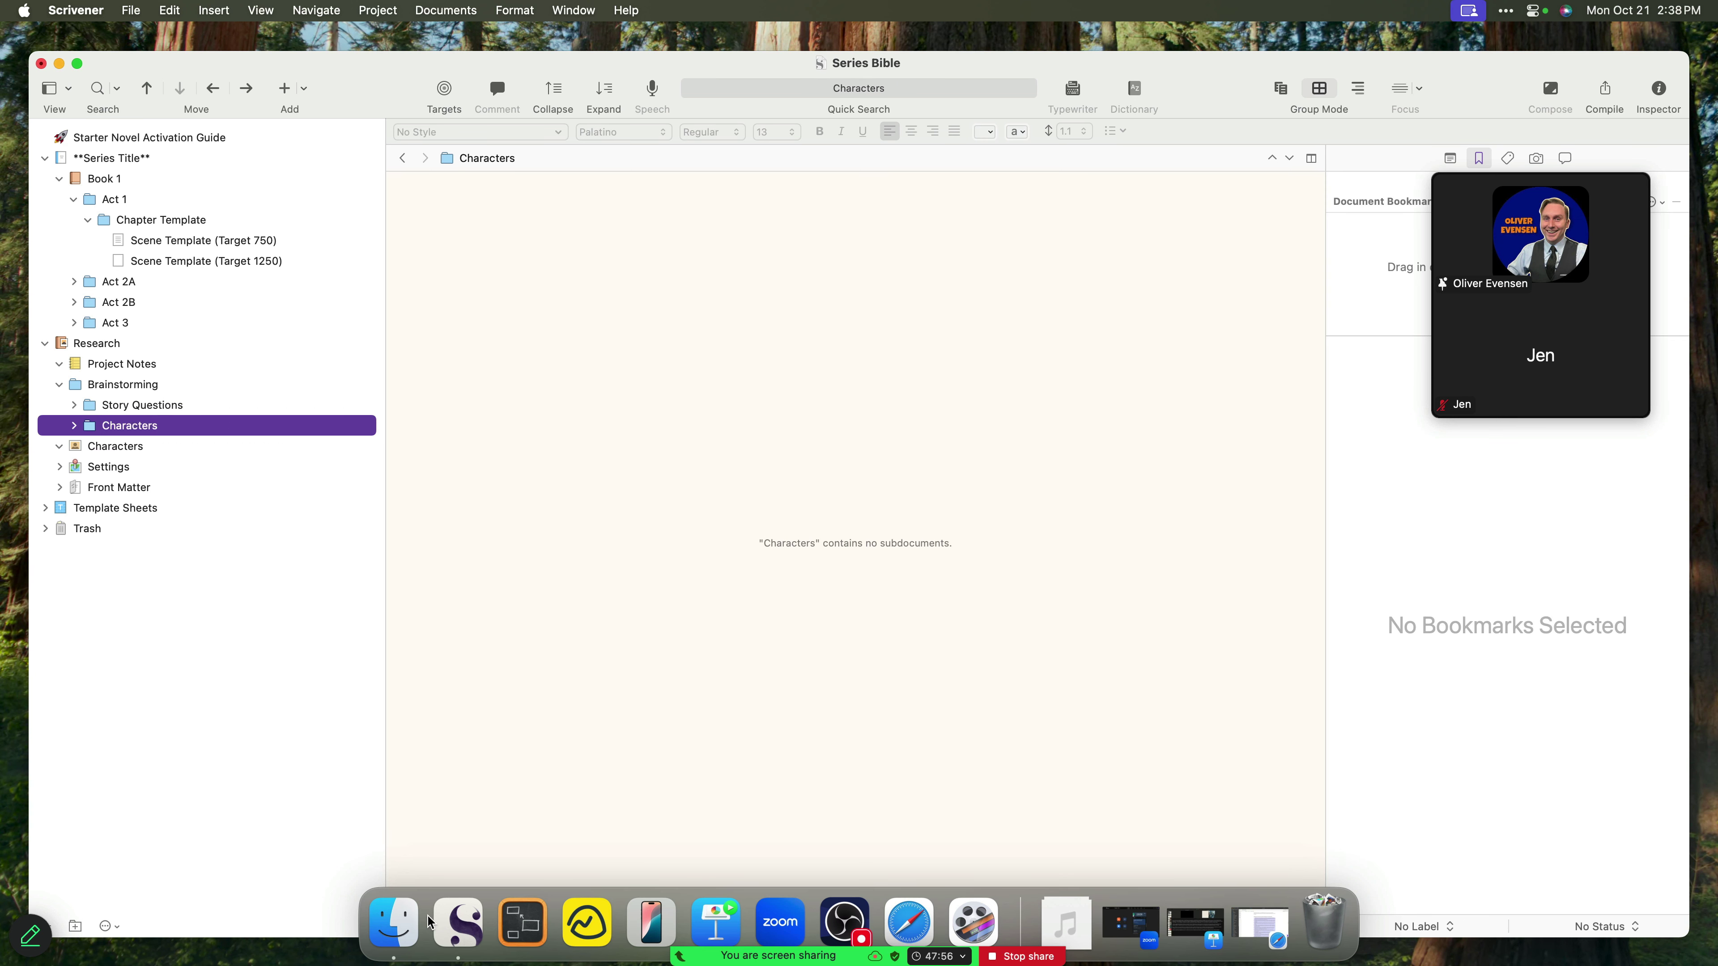
- Create a document inside the new Characters folder and paste the copied ten-item list of character archetypes into it
left_click(73, 425)
key("super+n")
key("Return")
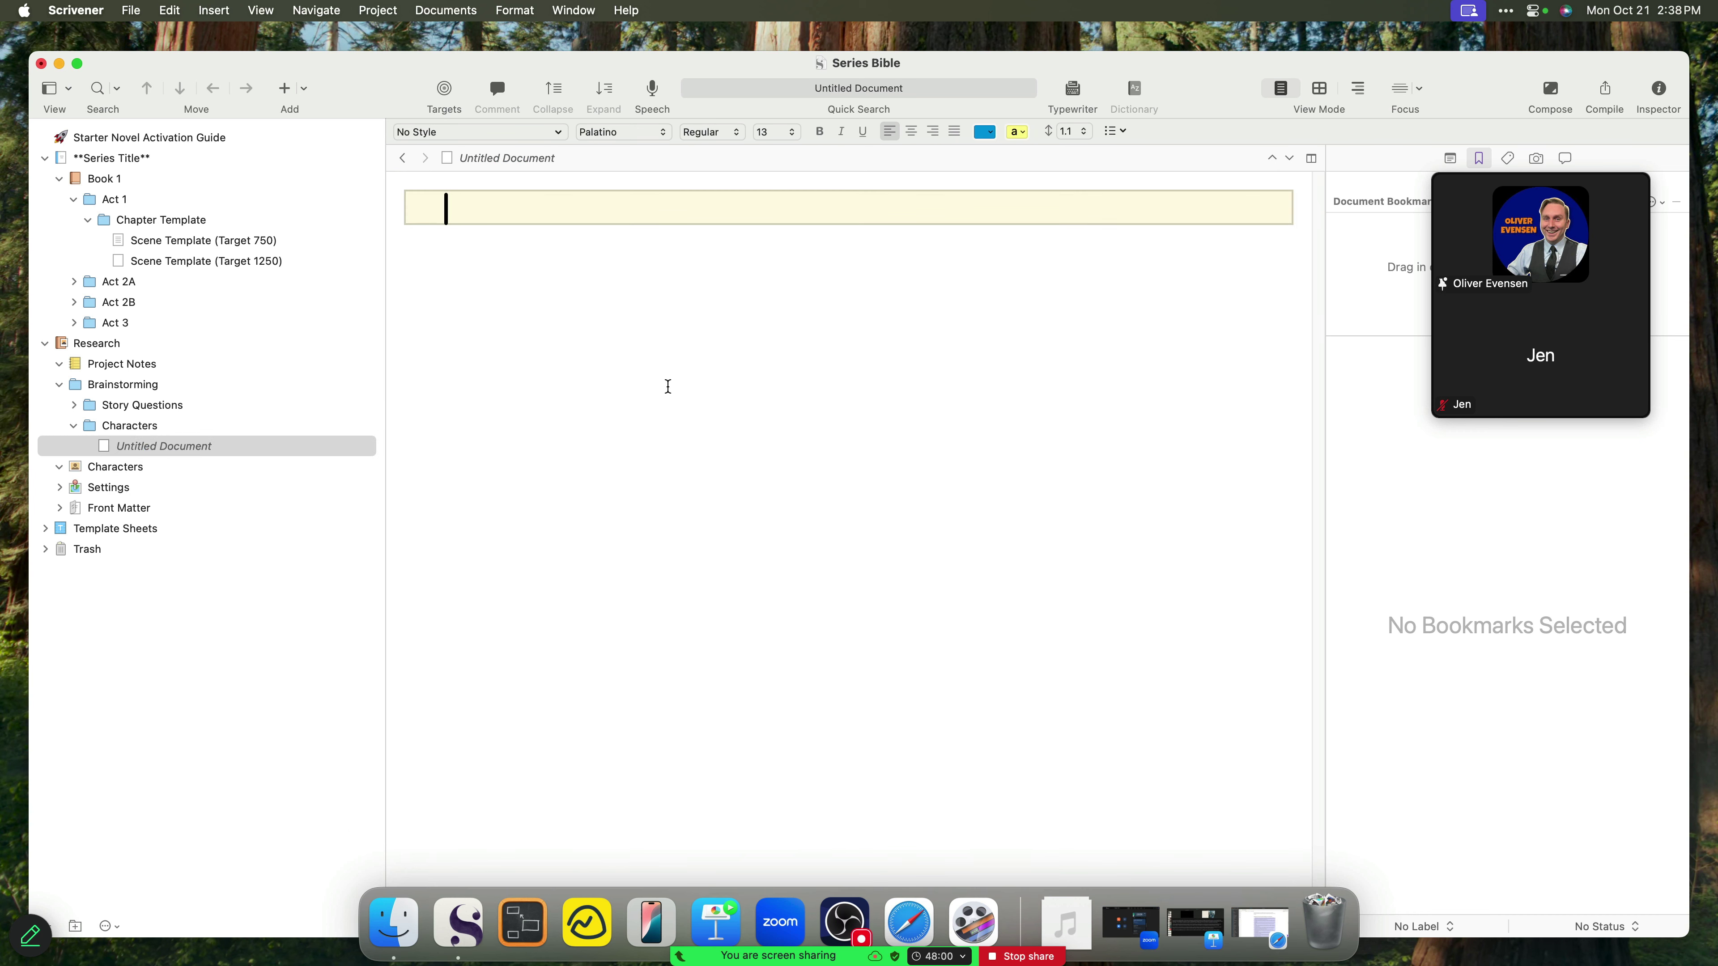
key("super+v")
key("super+Up")
left_click(537, 203)
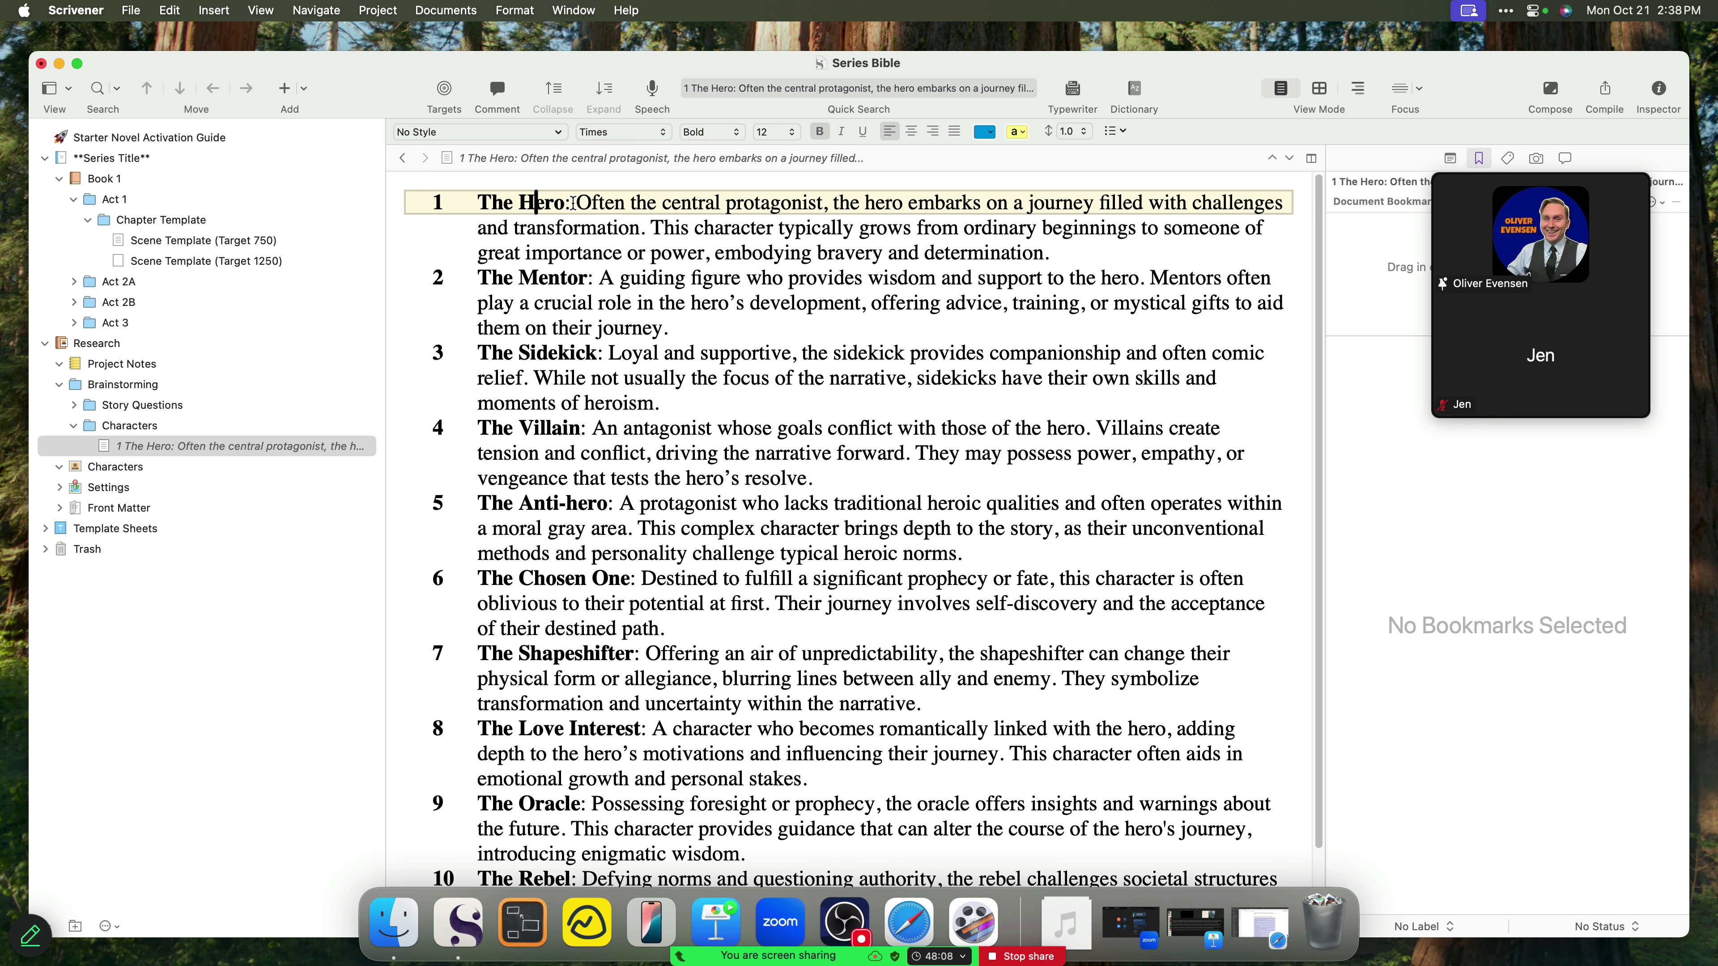
- Review the archetype list and cut the whole Anti-hero entry out of it
left_click_drag(593, 277, 444, 278)
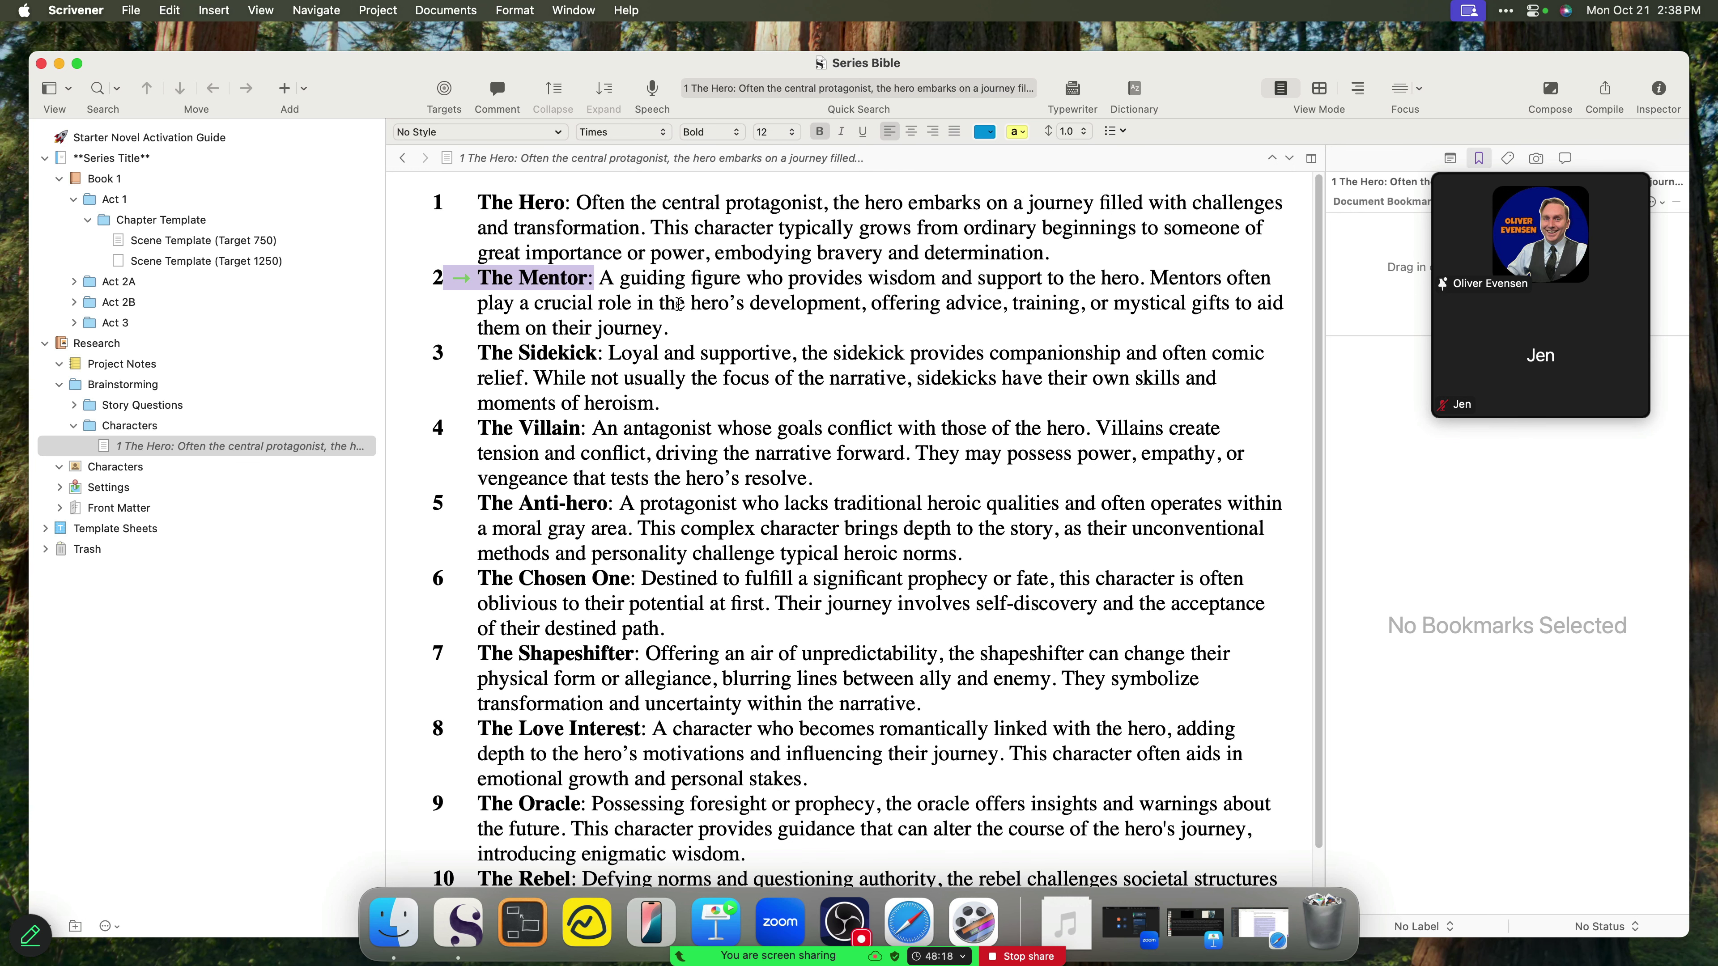
scroll(678, 304, "down", 2)
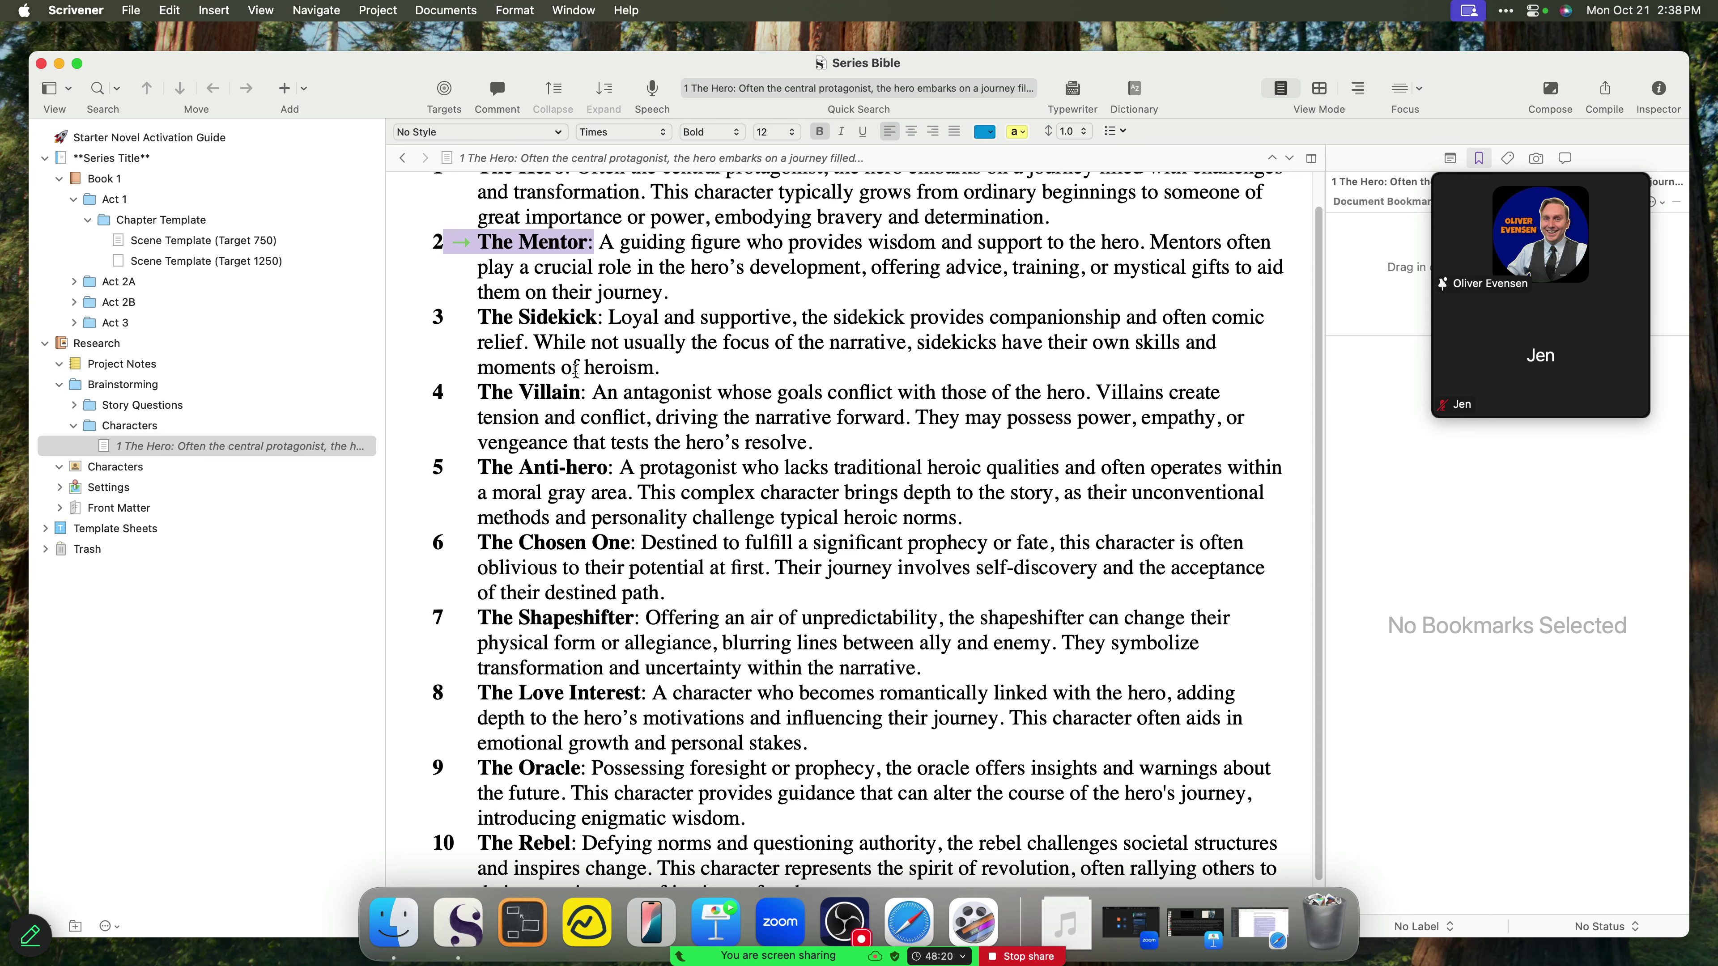
scroll(677, 474, "down", 2)
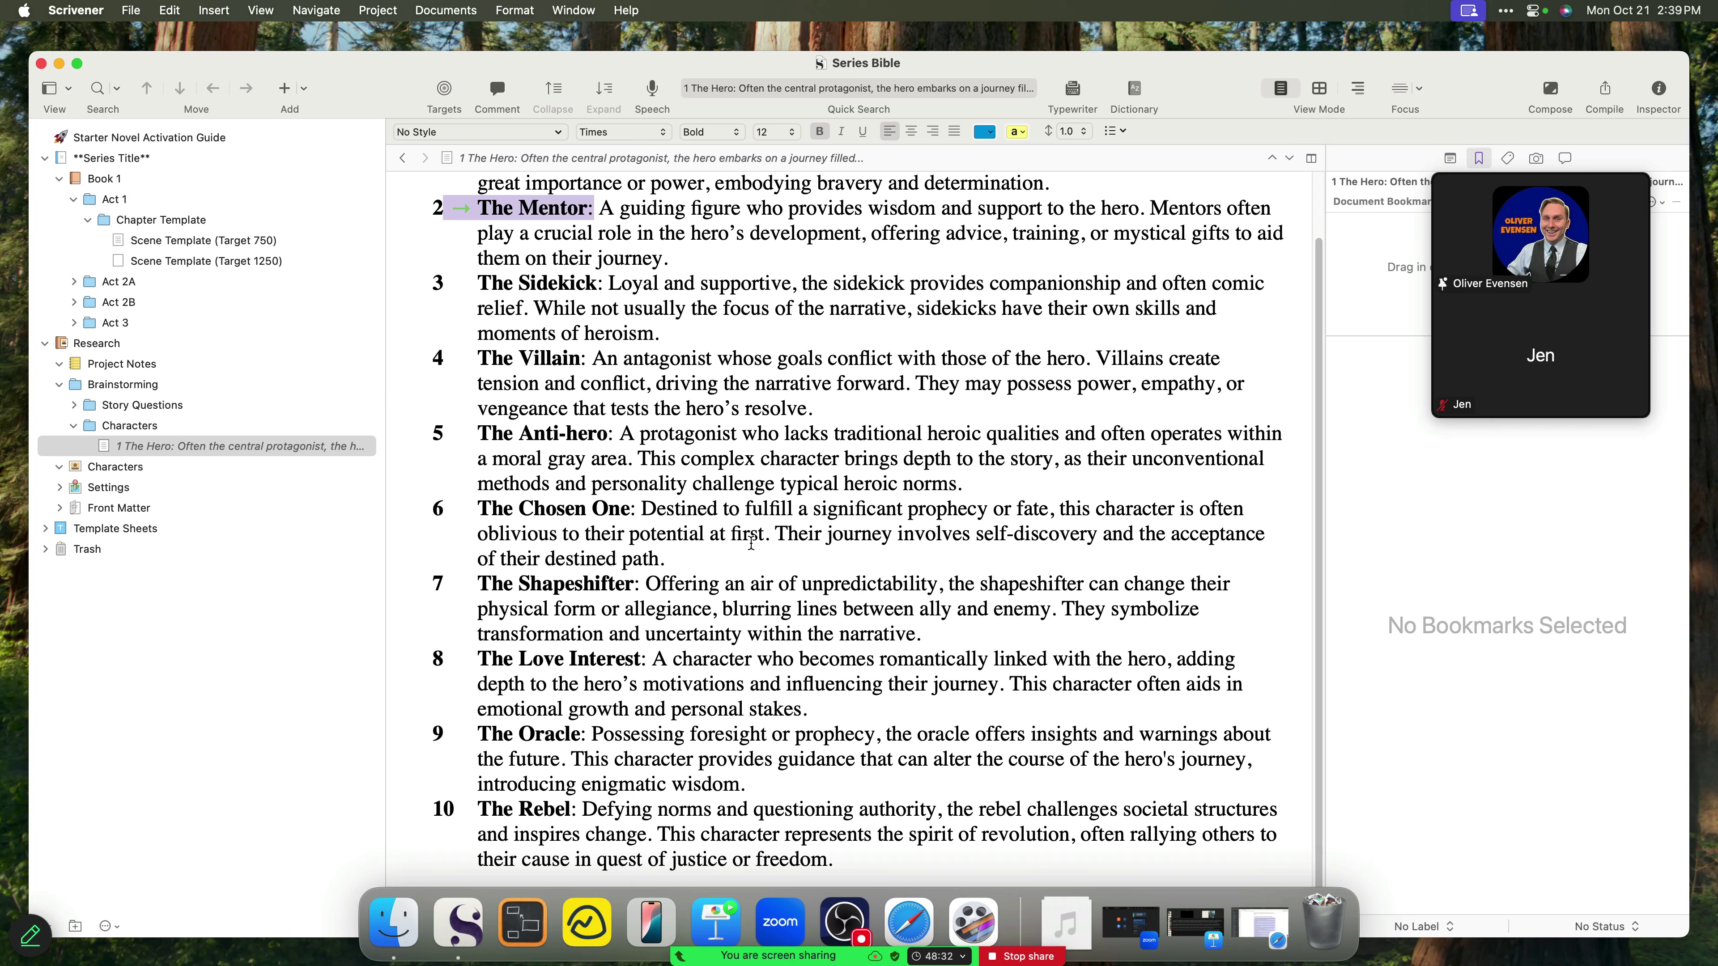
left_click_drag(669, 559, 368, 497)
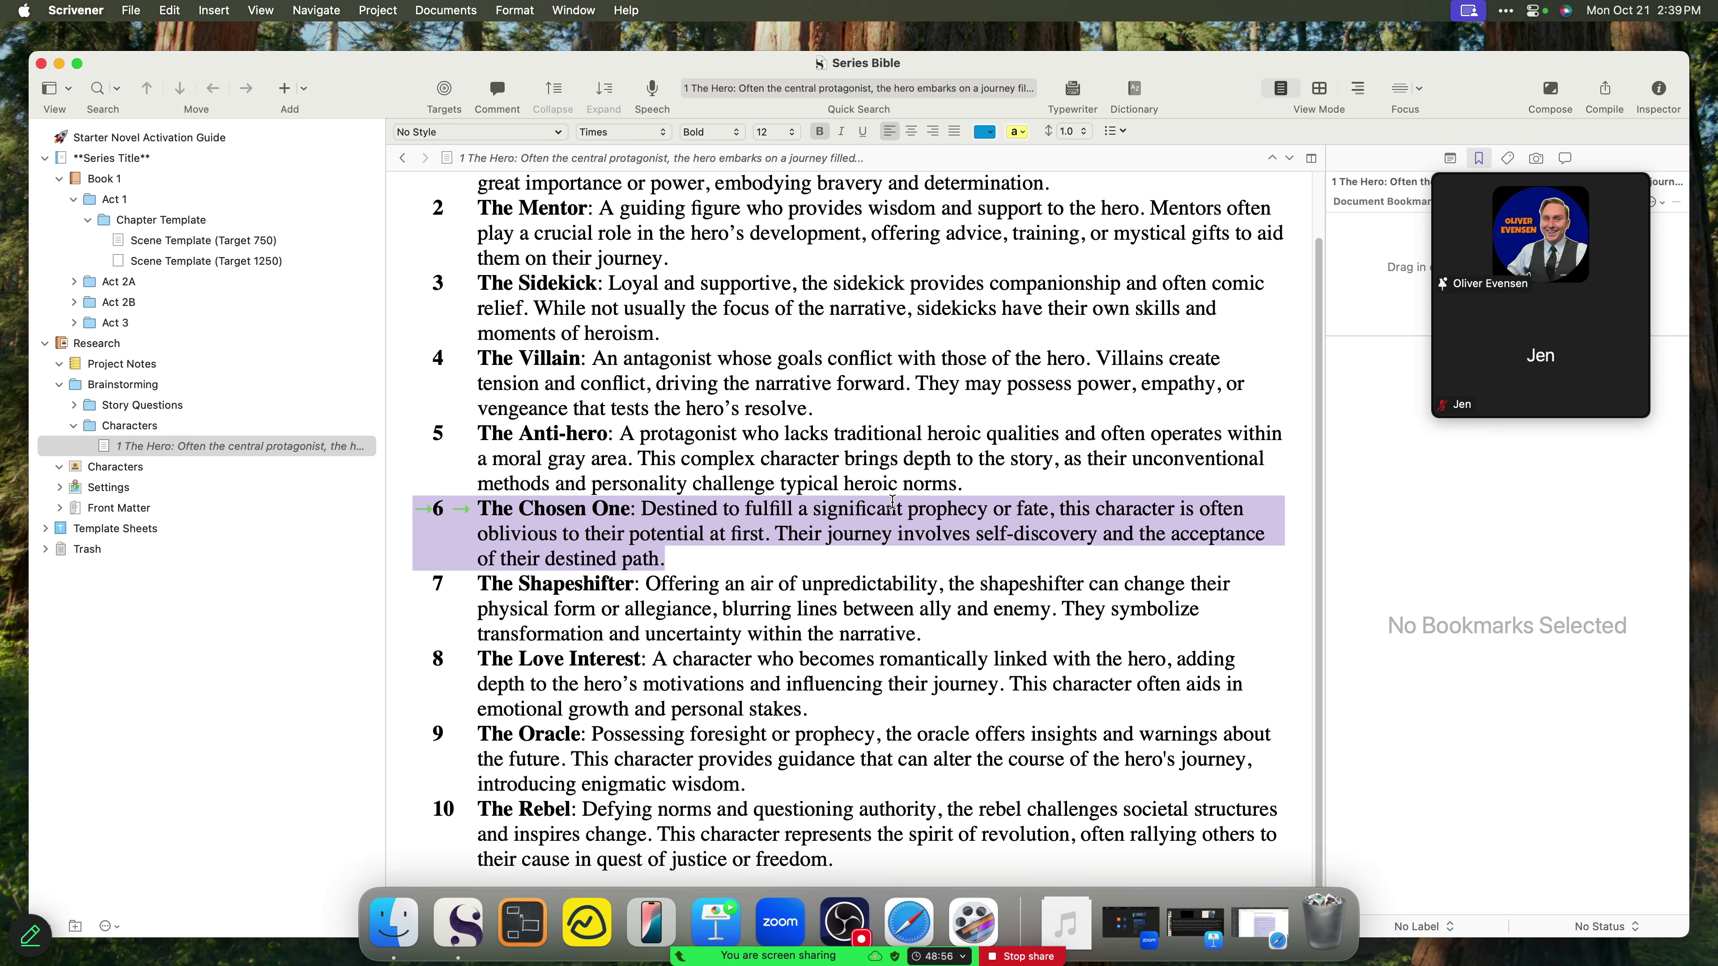
left_click_drag(1018, 475, 409, 437)
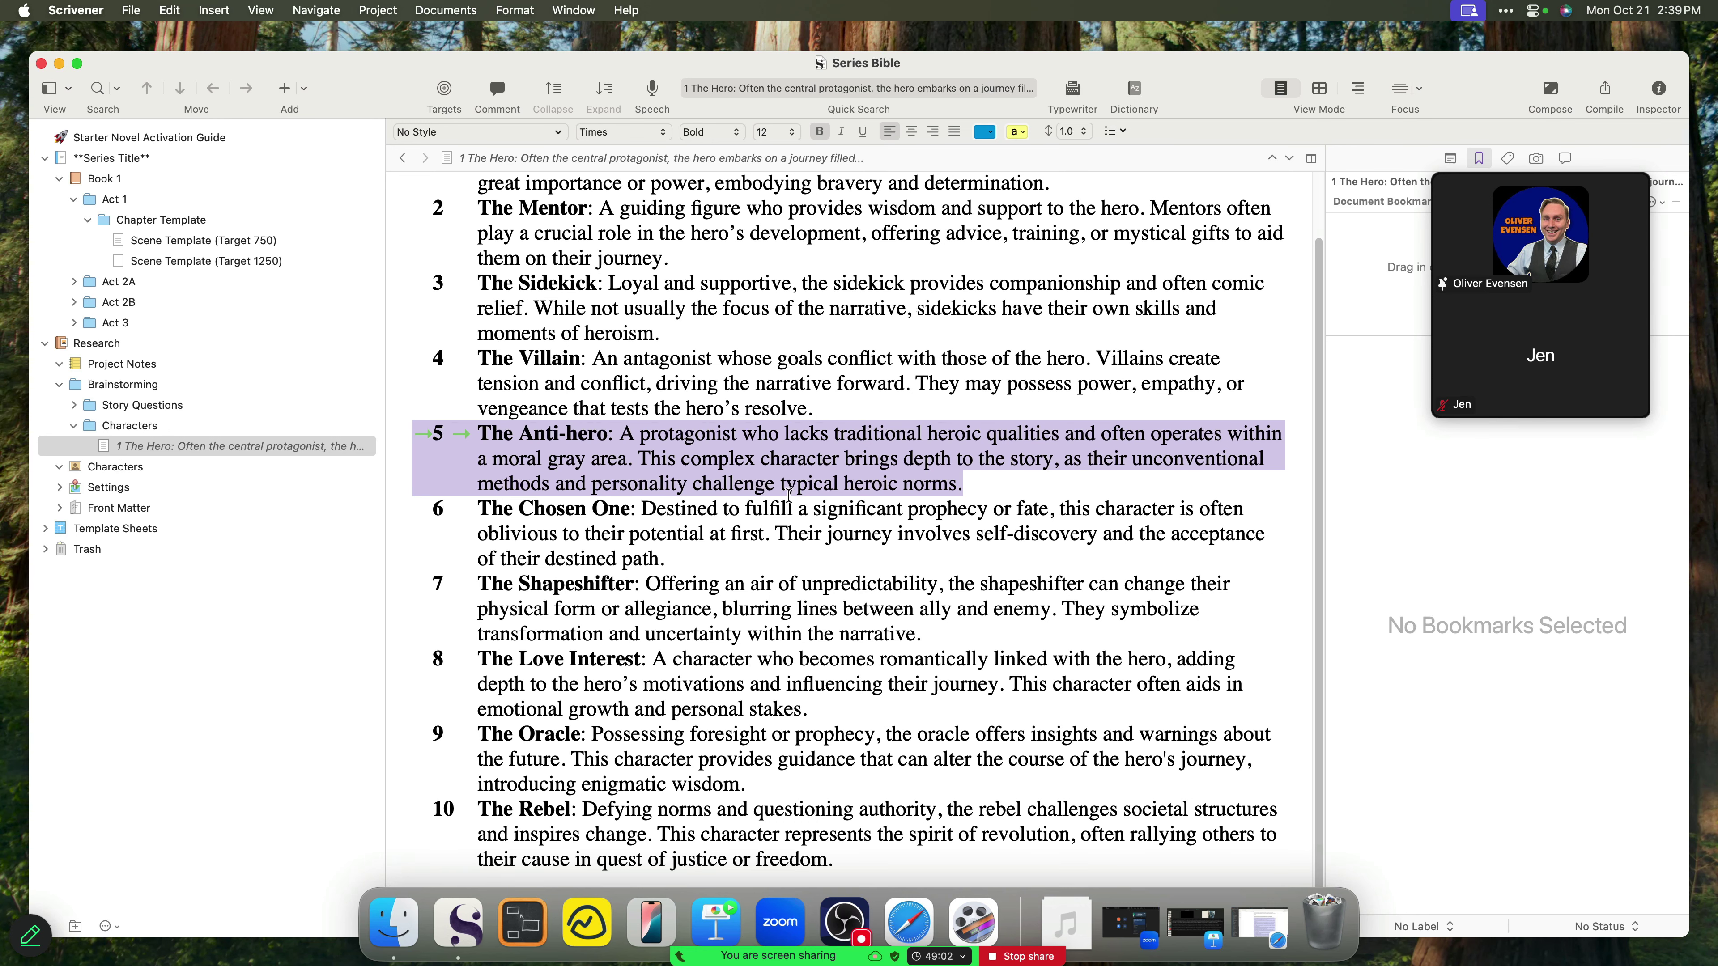
key("BackSpace")
- Create a new document below the archetype list and paste the Anti-hero entry into its text
left_click(230, 454)
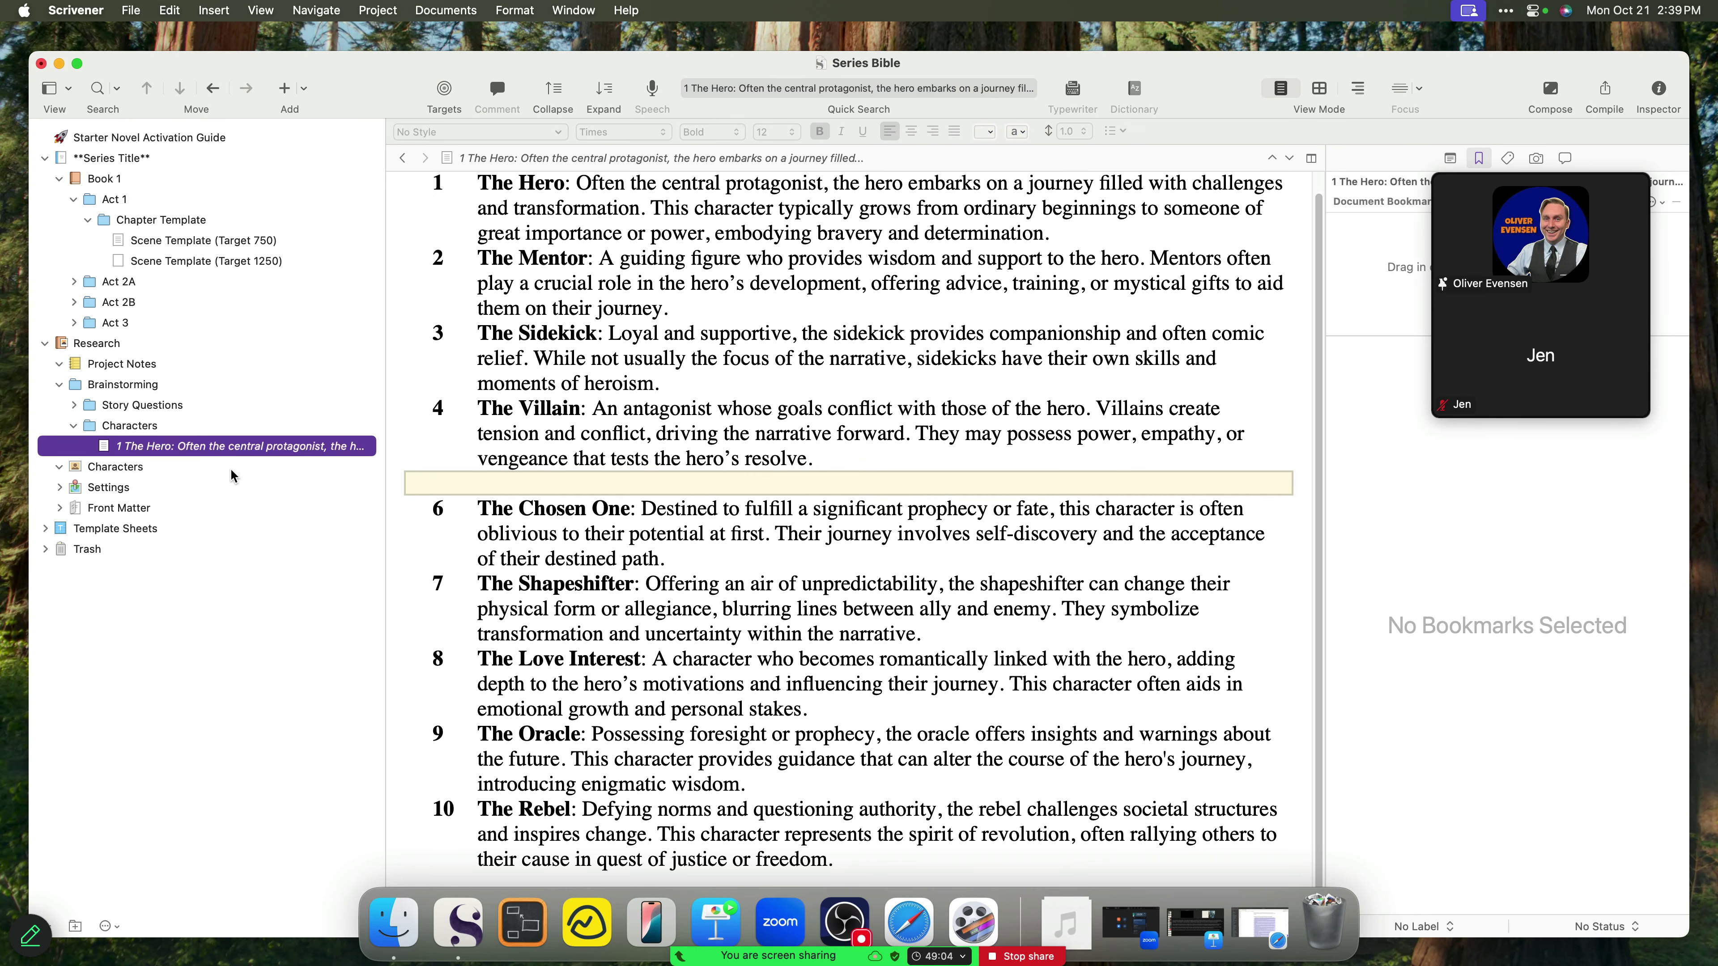
key("super+n")
key("super+v")
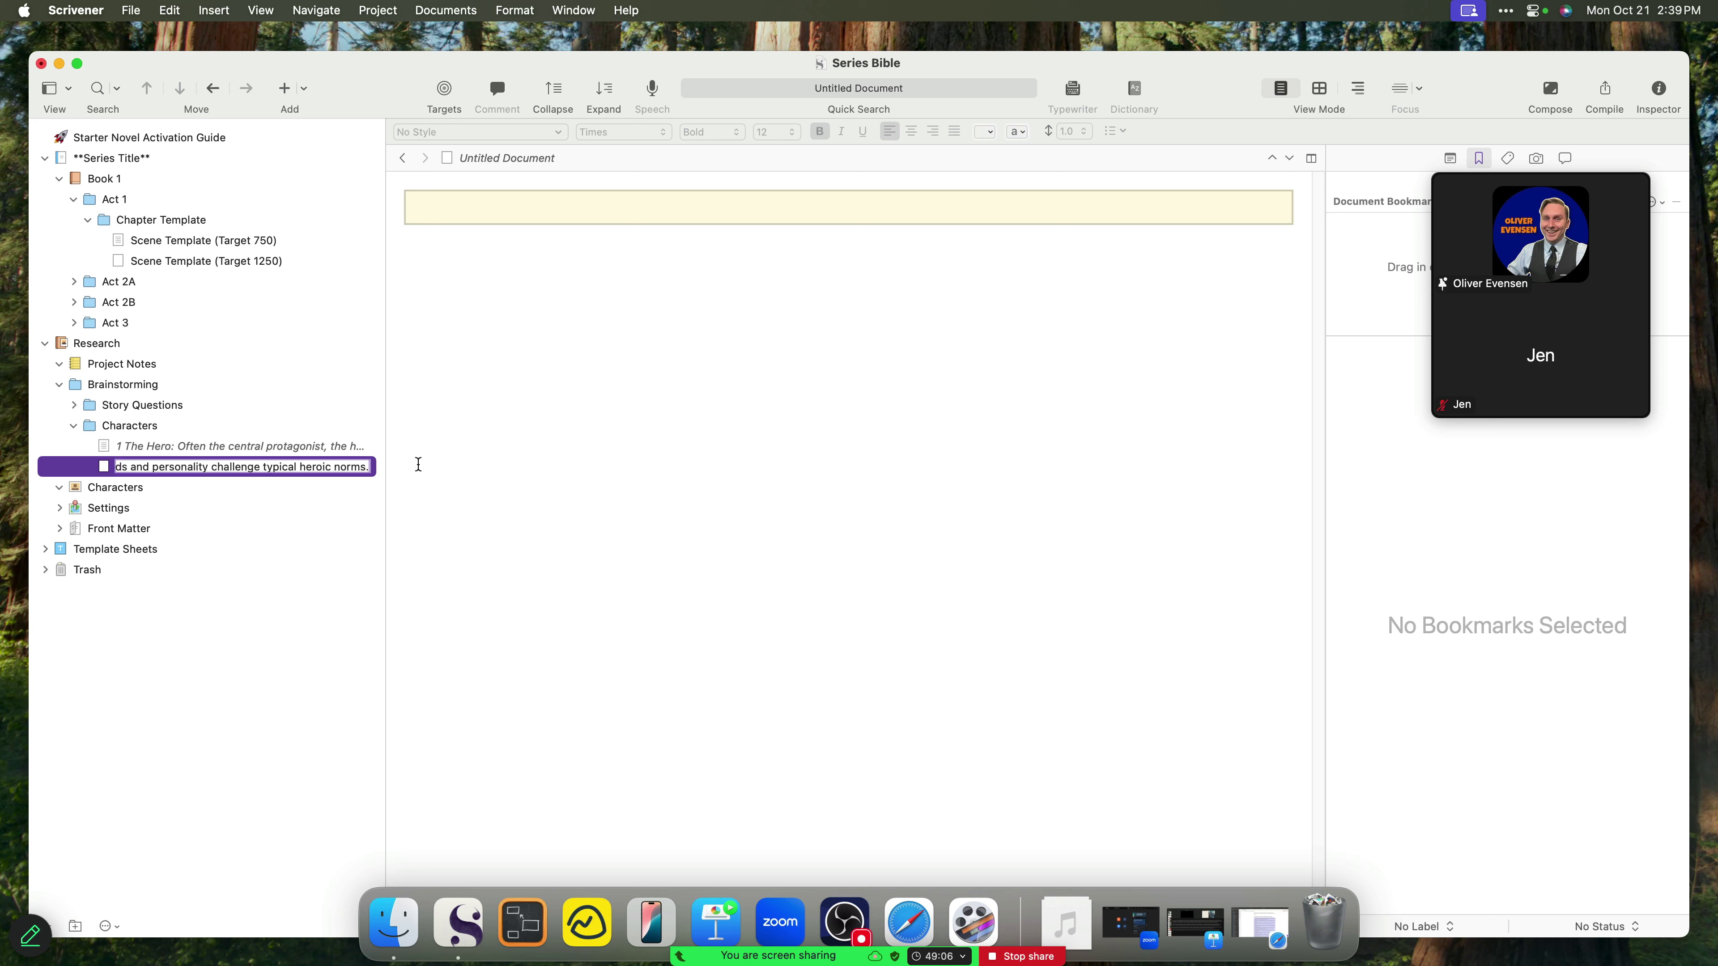
left_click(579, 449)
type("5\tThe Anti-hero: A protagonist who lacks traditional heroic qualities and often operates within a moral gray area. This complex character brings depth to the story, as their unconventional methods and personality challenge typical heroic norms.")
- Use the copied "5 The Anti-hero" heading from the text as the new document's title
left_click_drag(604, 203, 433, 204)
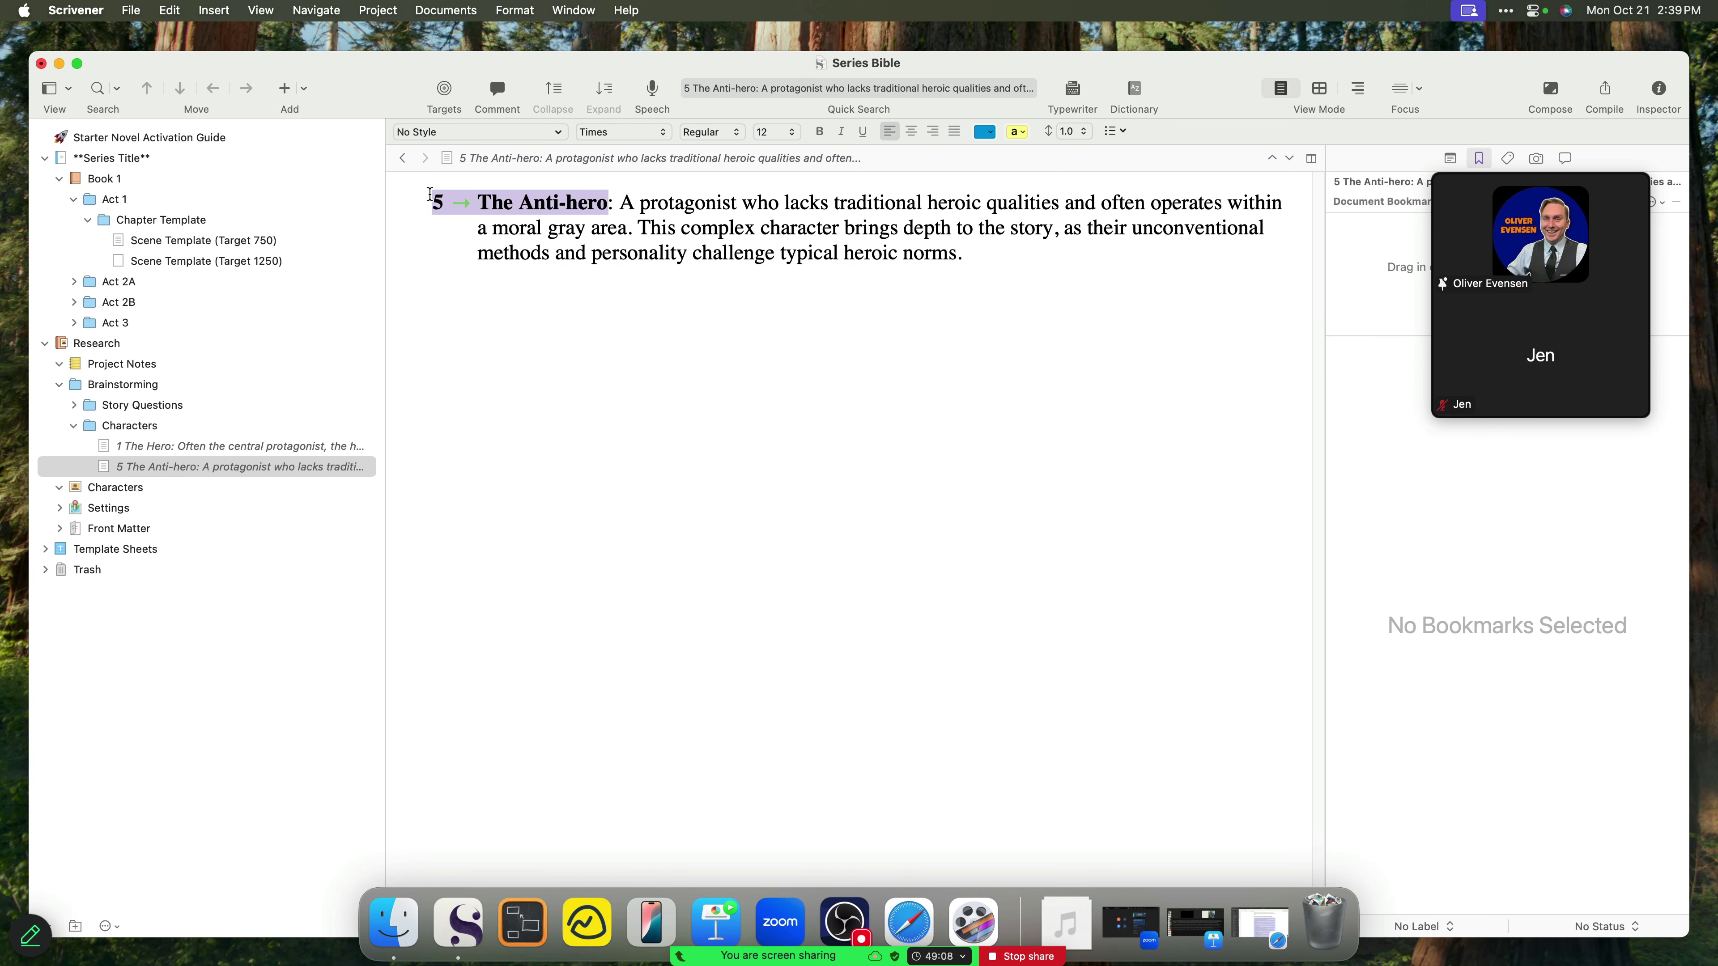
key("super+c")
left_click(562, 158)
key("super+v")
left_click(747, 285)
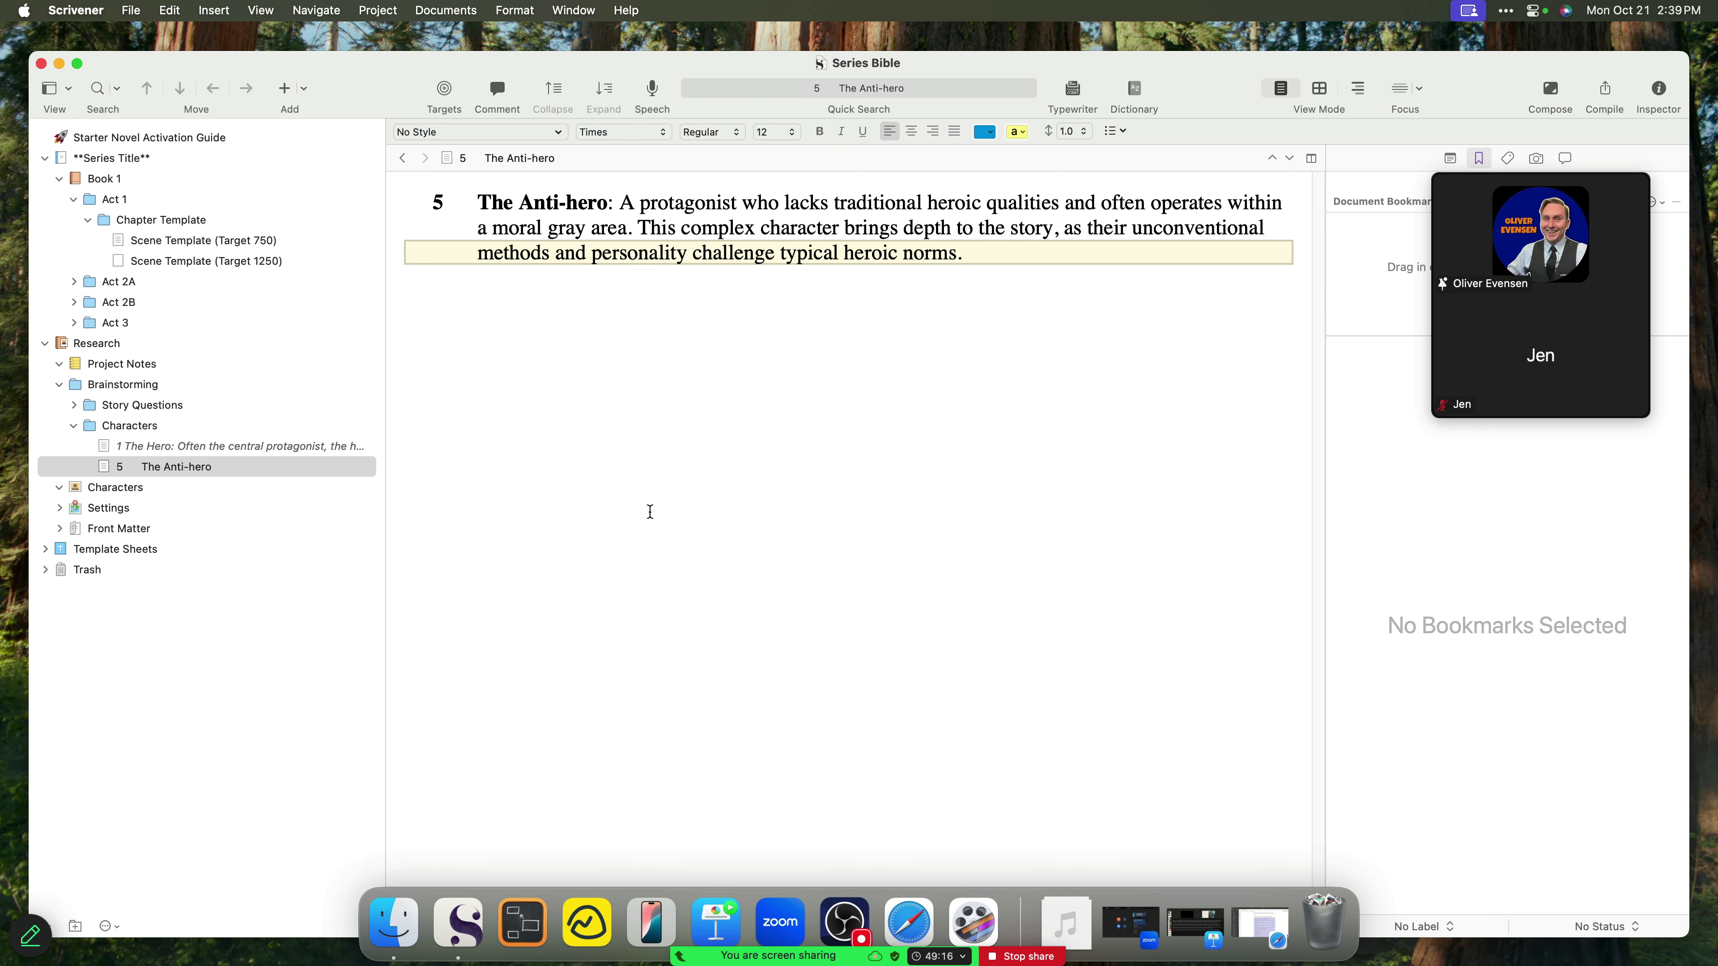
key("Return")
type("Back")
key("BackSpace")
key("BackSpace")
key("BackSpace")
- Try writing a synopsis on the Anti-hero card in the Characters folder's corkboard
left_click(169, 467)
left_click(169, 427)
left_click(896, 242)
left_click(897, 243)
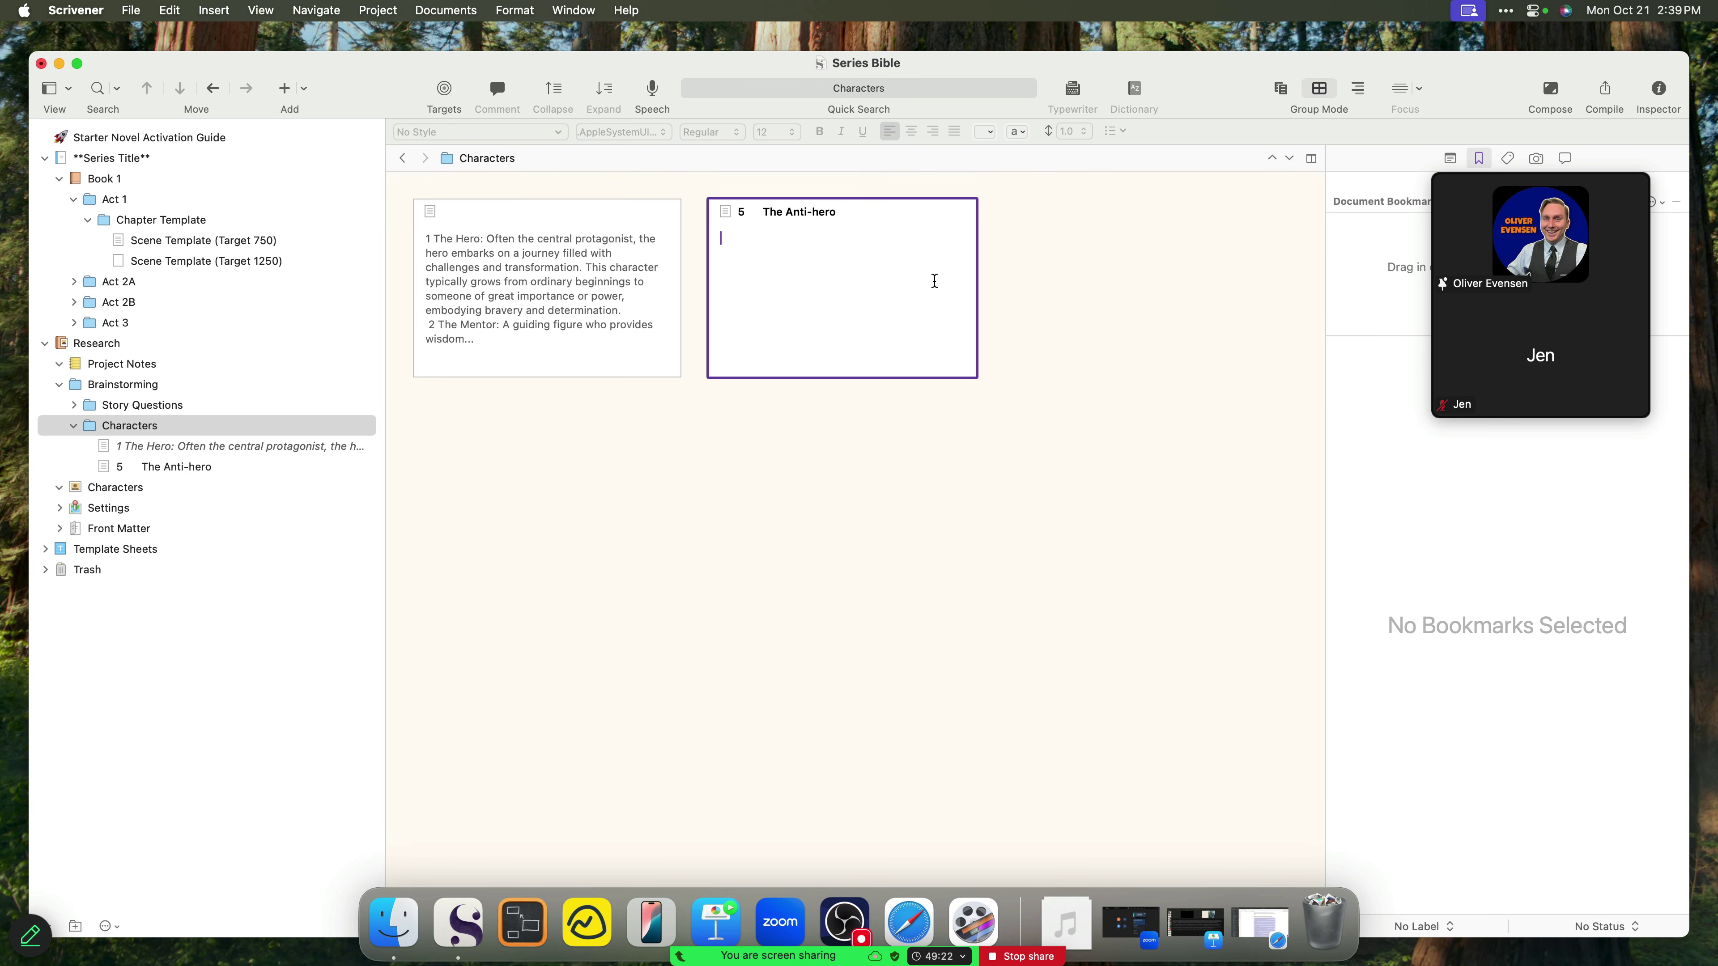
type("The anti")
key("BackSpace")
key("BackSpace")
key("BackSpace")
key("BackSpace")
key("BackSpace")
key("BackSpace")
key("BackSpace")
key("BackSpace")
- Remove the leading number from the Anti-hero document's title so it reads "The Anti-hero"
left_click(113, 470)
left_click(140, 469)
key("BackSpace")
key("BackSpace")
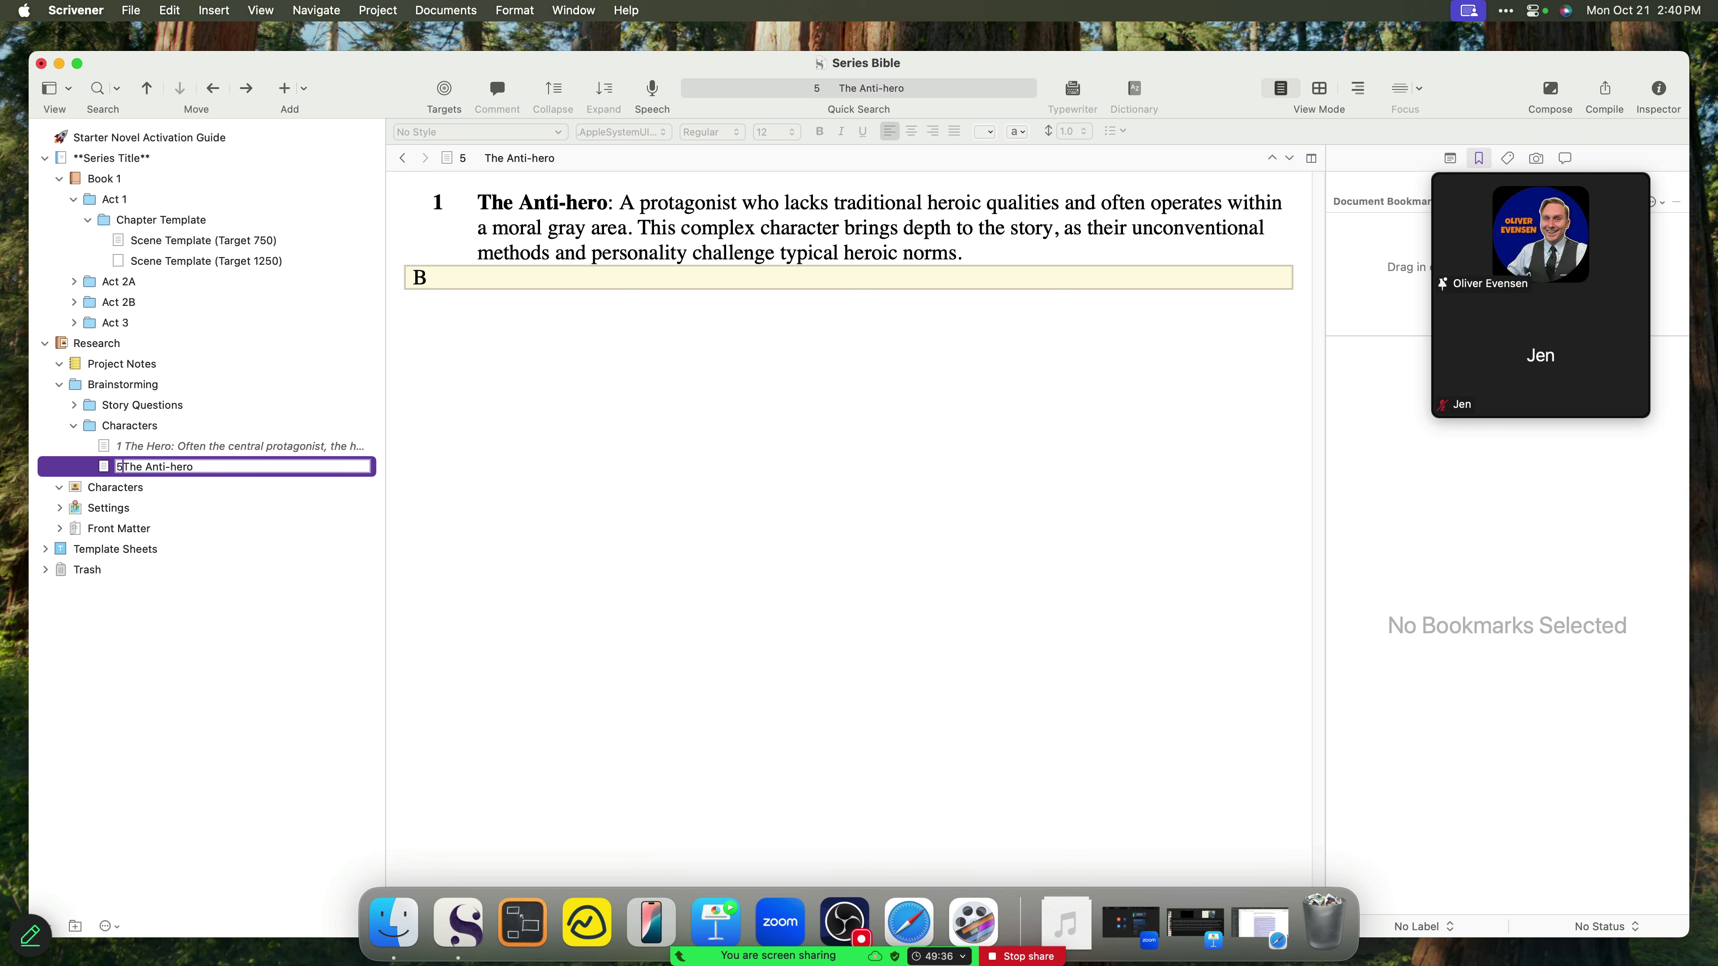
key("Return")
- Reopen the archetype list, then read through the attendees' character ideas in the webinar chat and close the chat
left_click(261, 444)
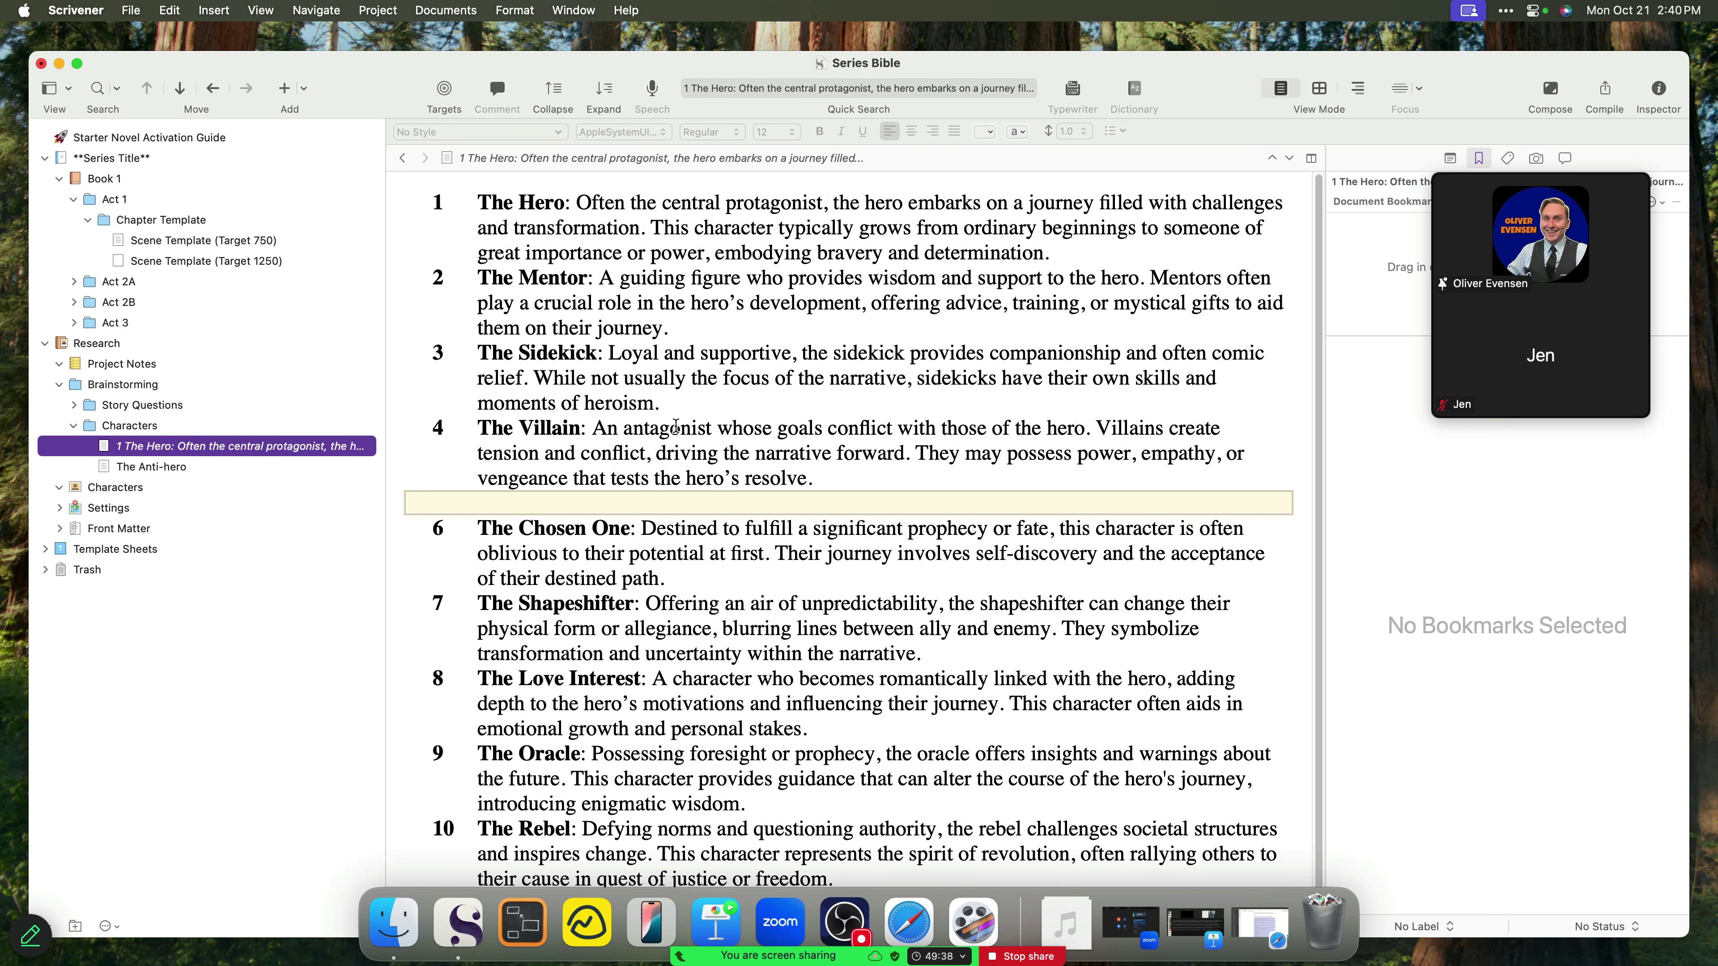
scroll(805, 517, "down", 1)
scroll(805, 518, "up", 1)
mouse_move(817, 956)
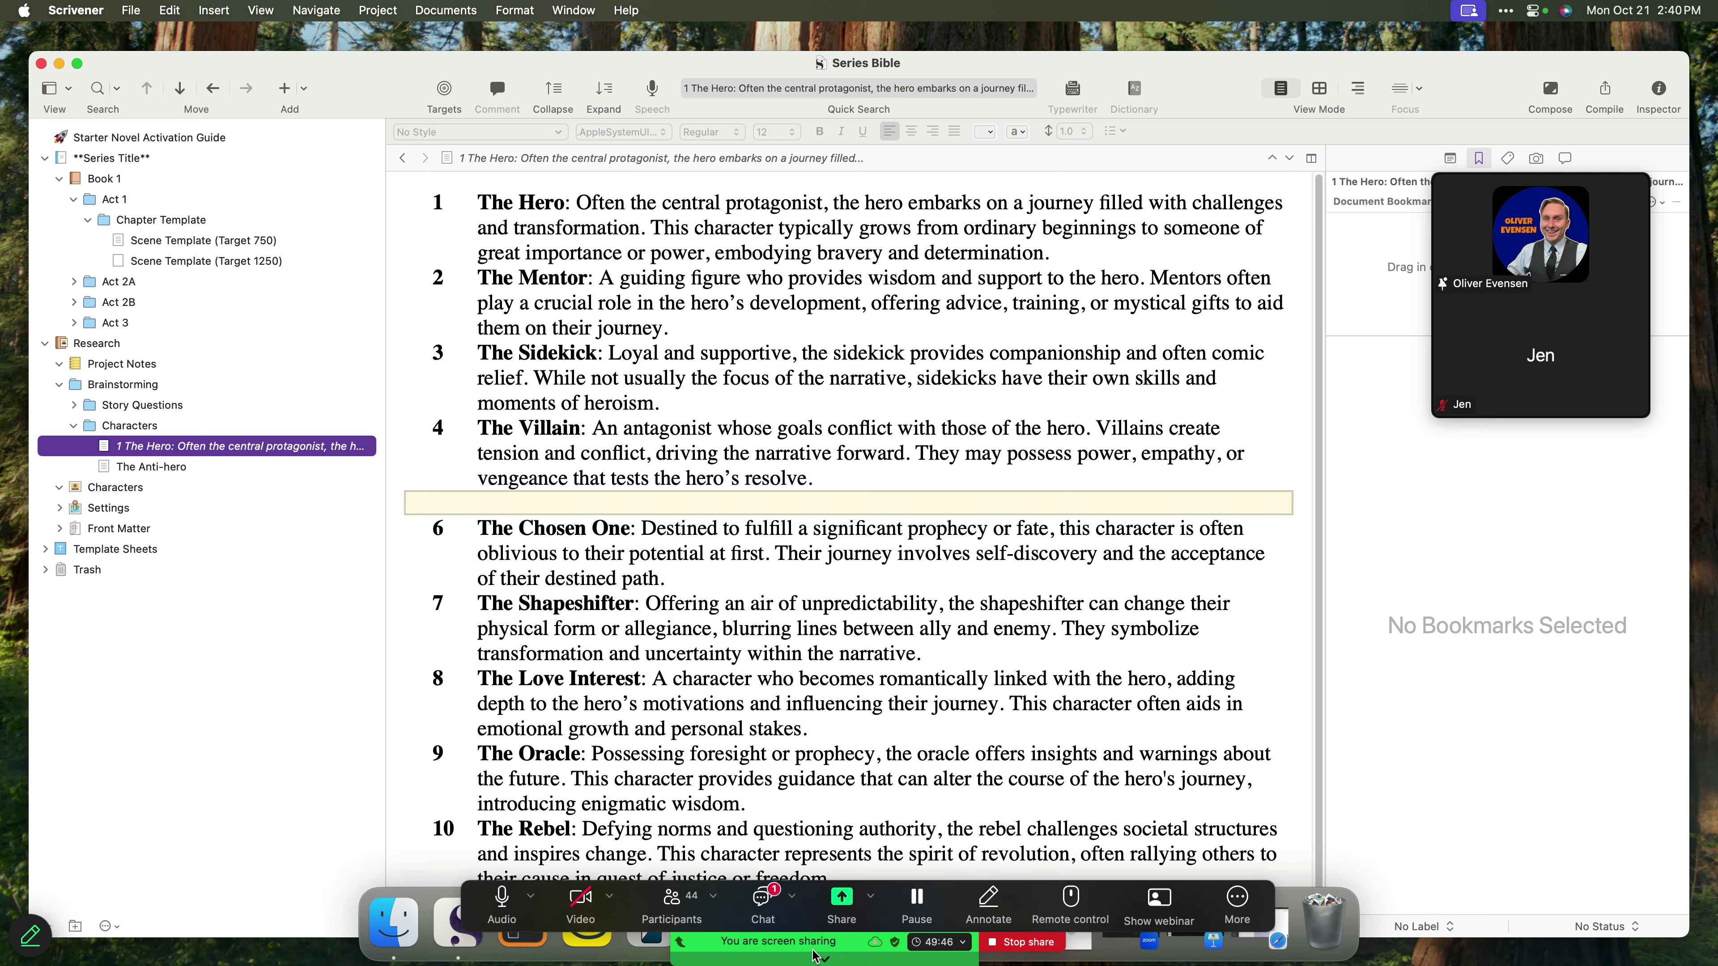
left_click(762, 903)
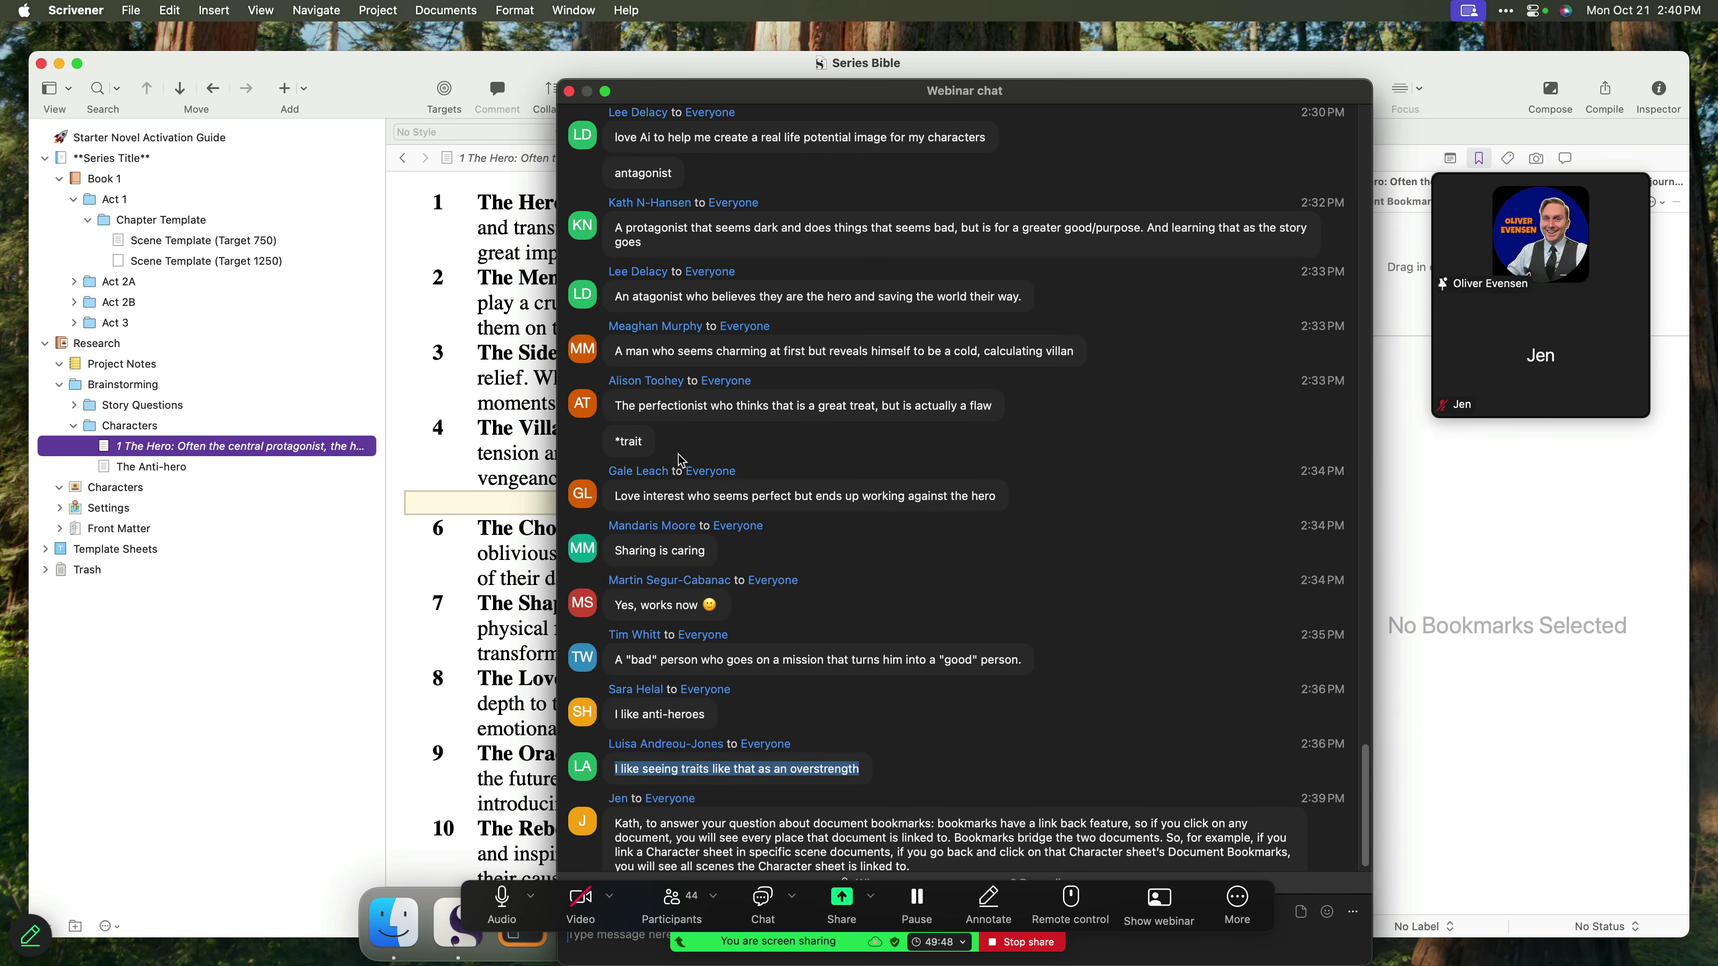
scroll(696, 283, "up", 3)
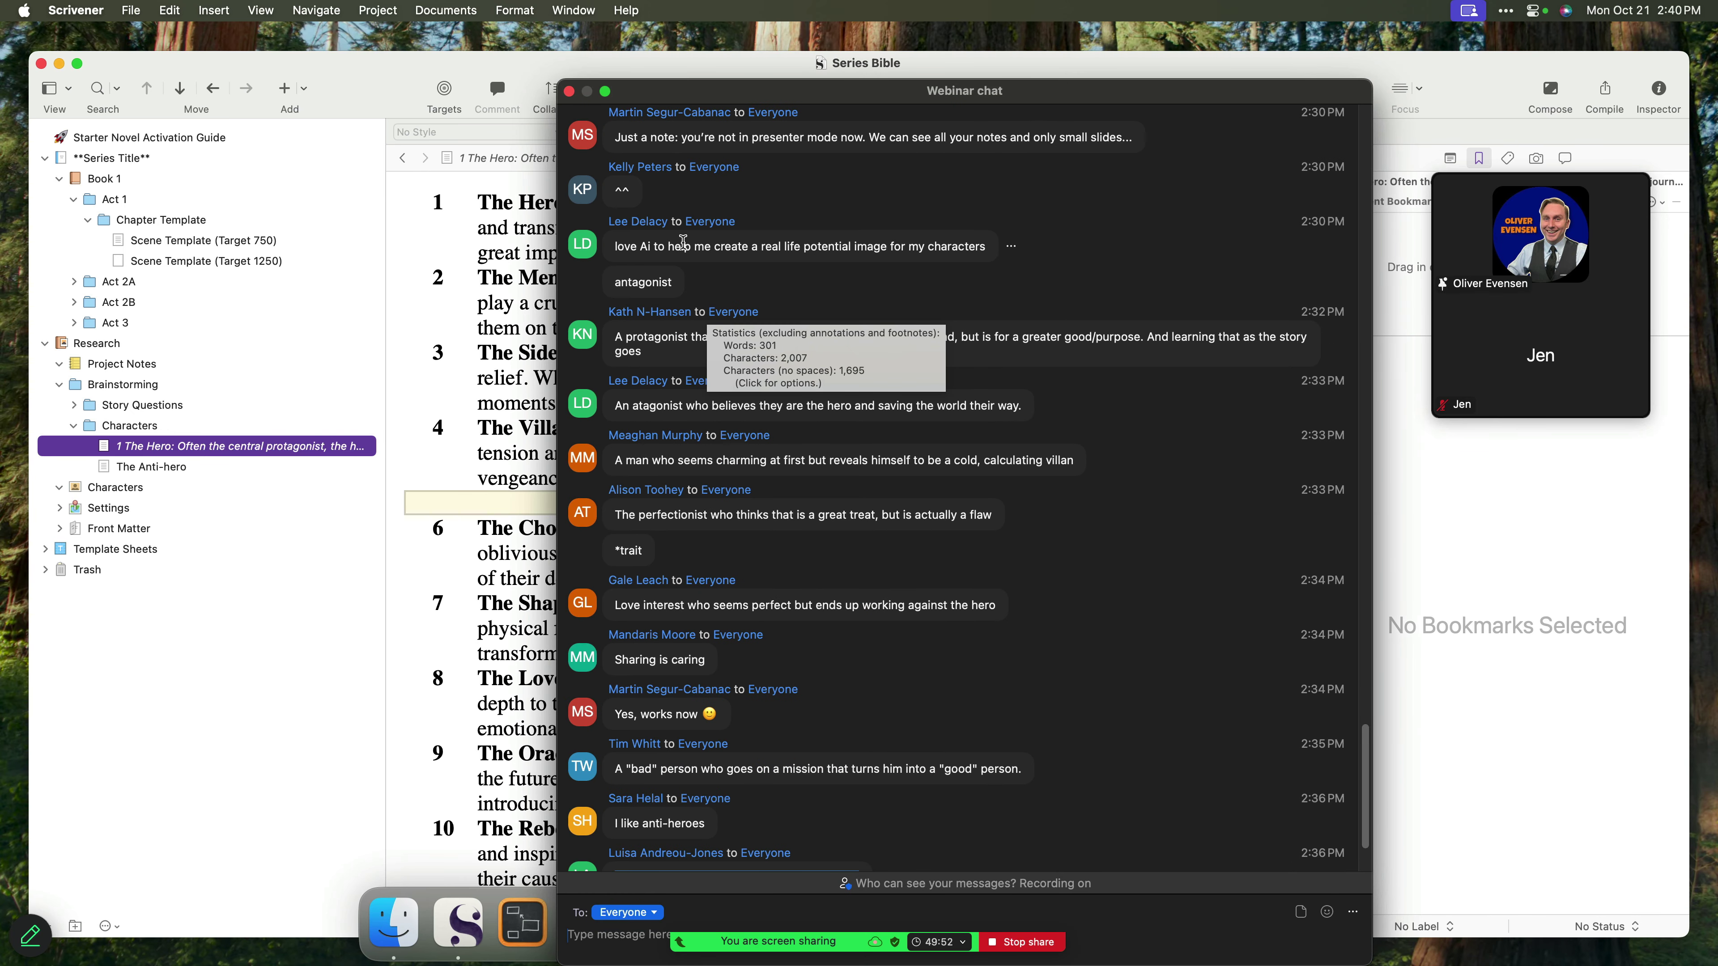
left_click_drag(993, 260, 603, 249)
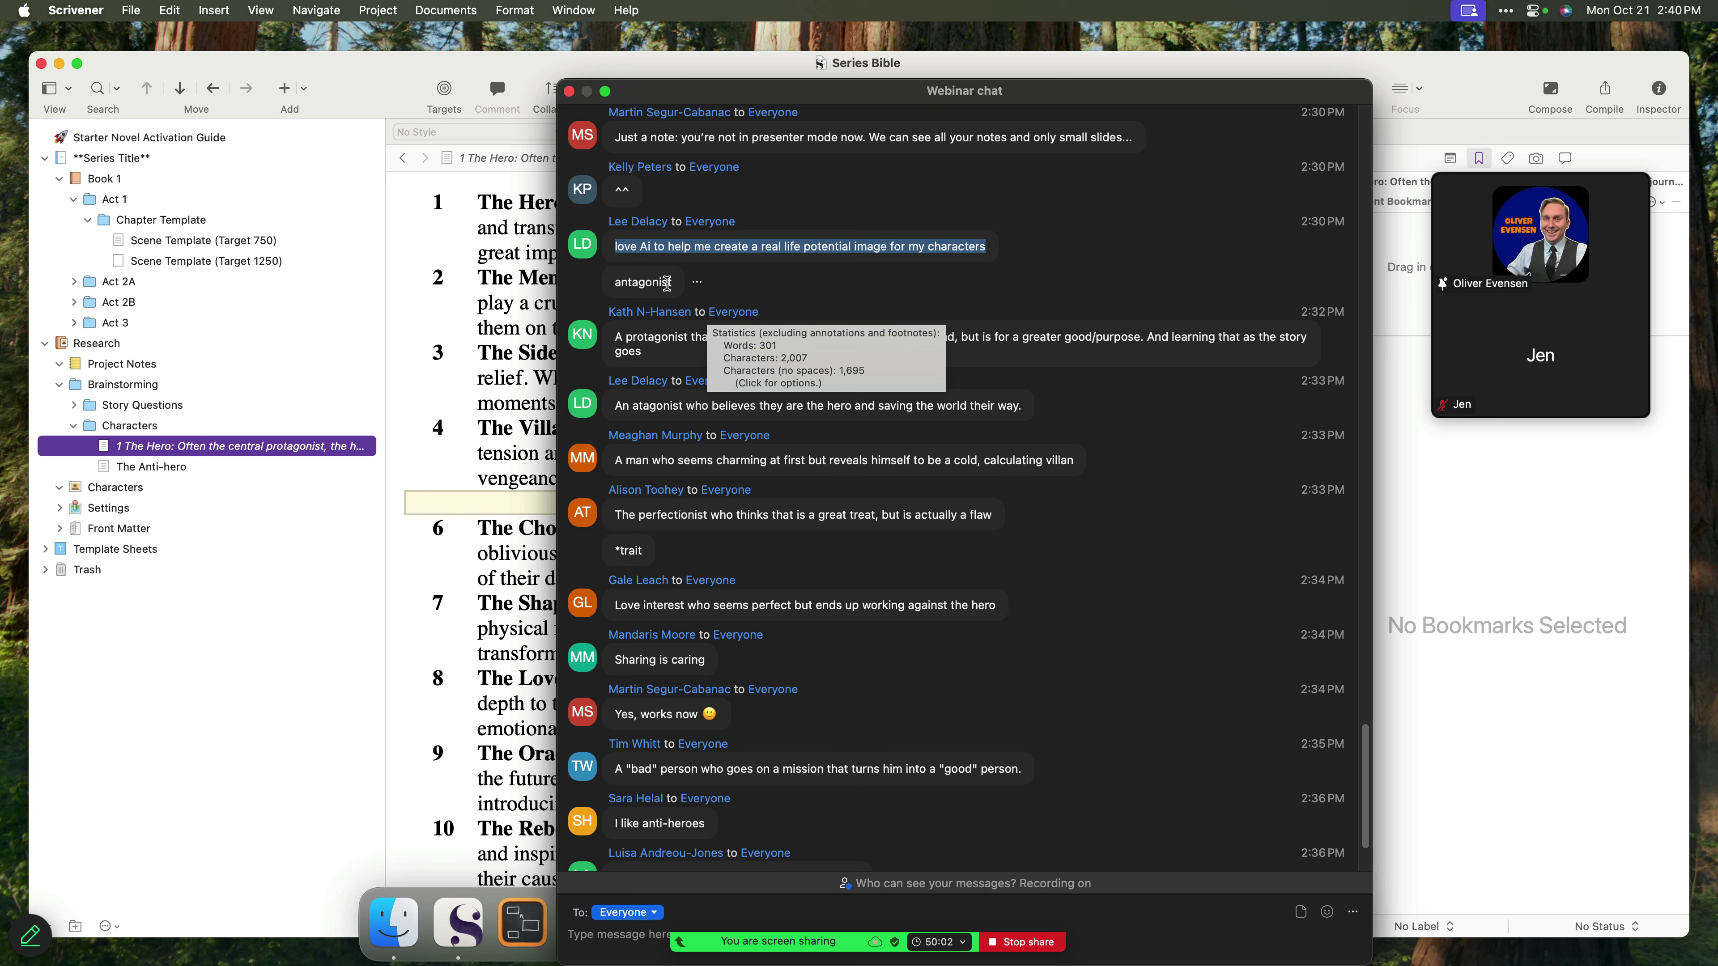
left_click_drag(674, 282, 609, 247)
left_click_drag(727, 410, 896, 439)
scroll(845, 595, "down", 3)
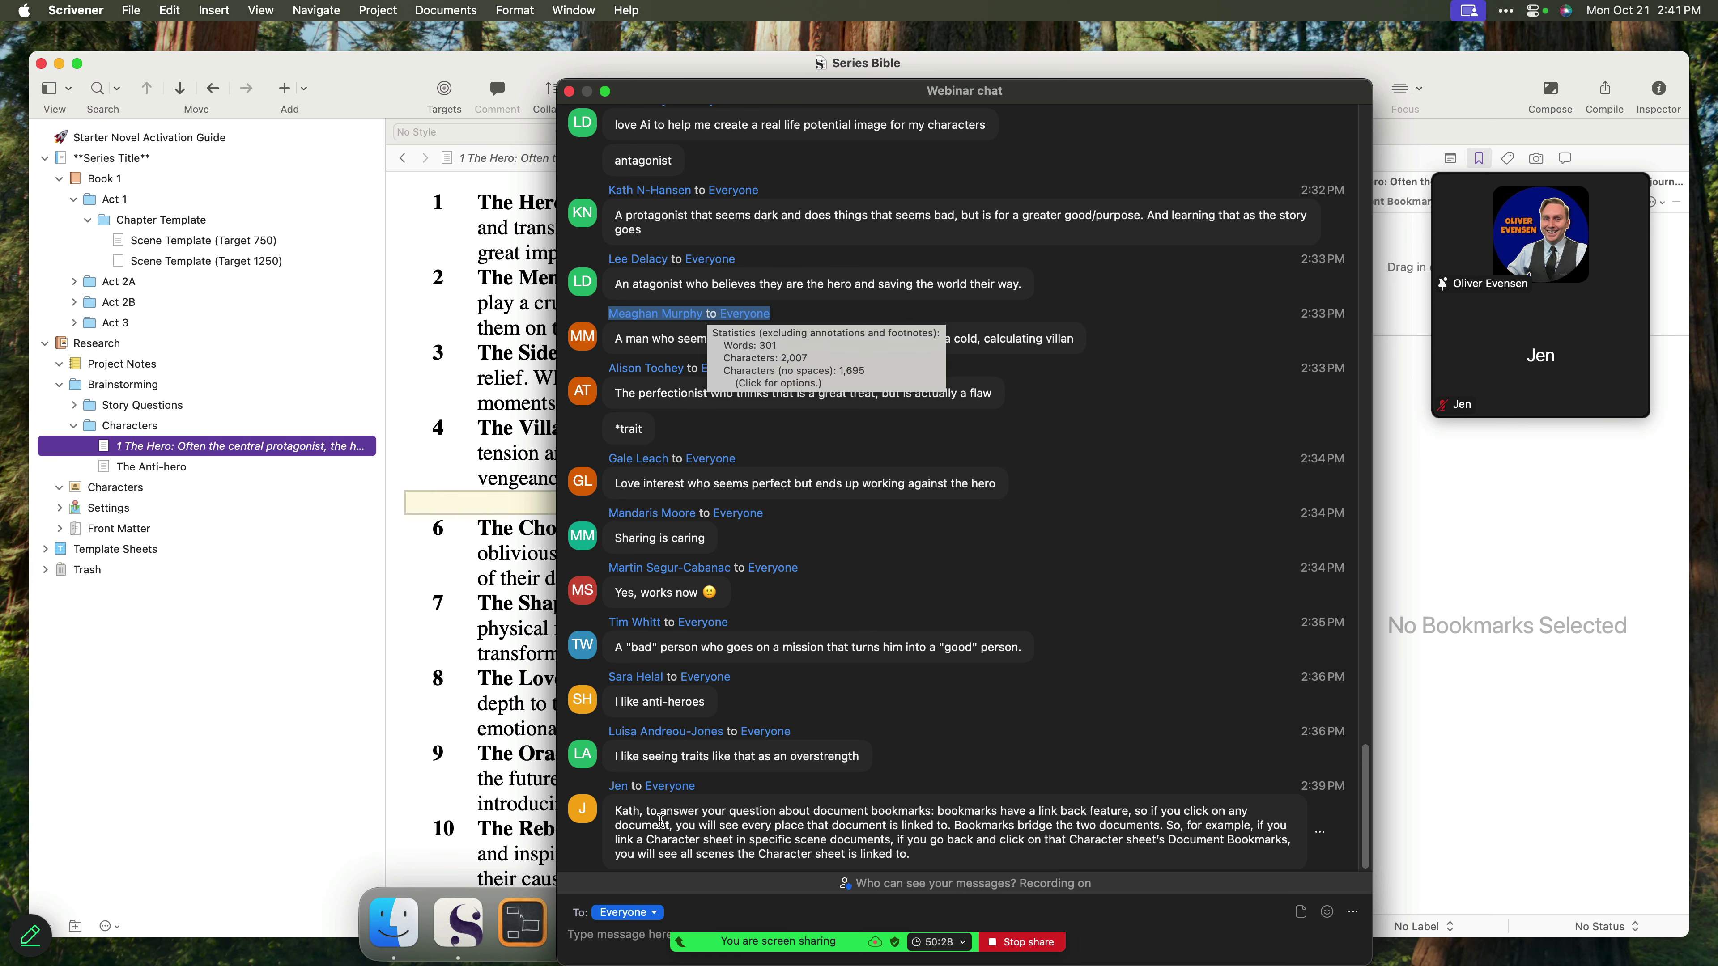
left_click(653, 645)
key("super+w")
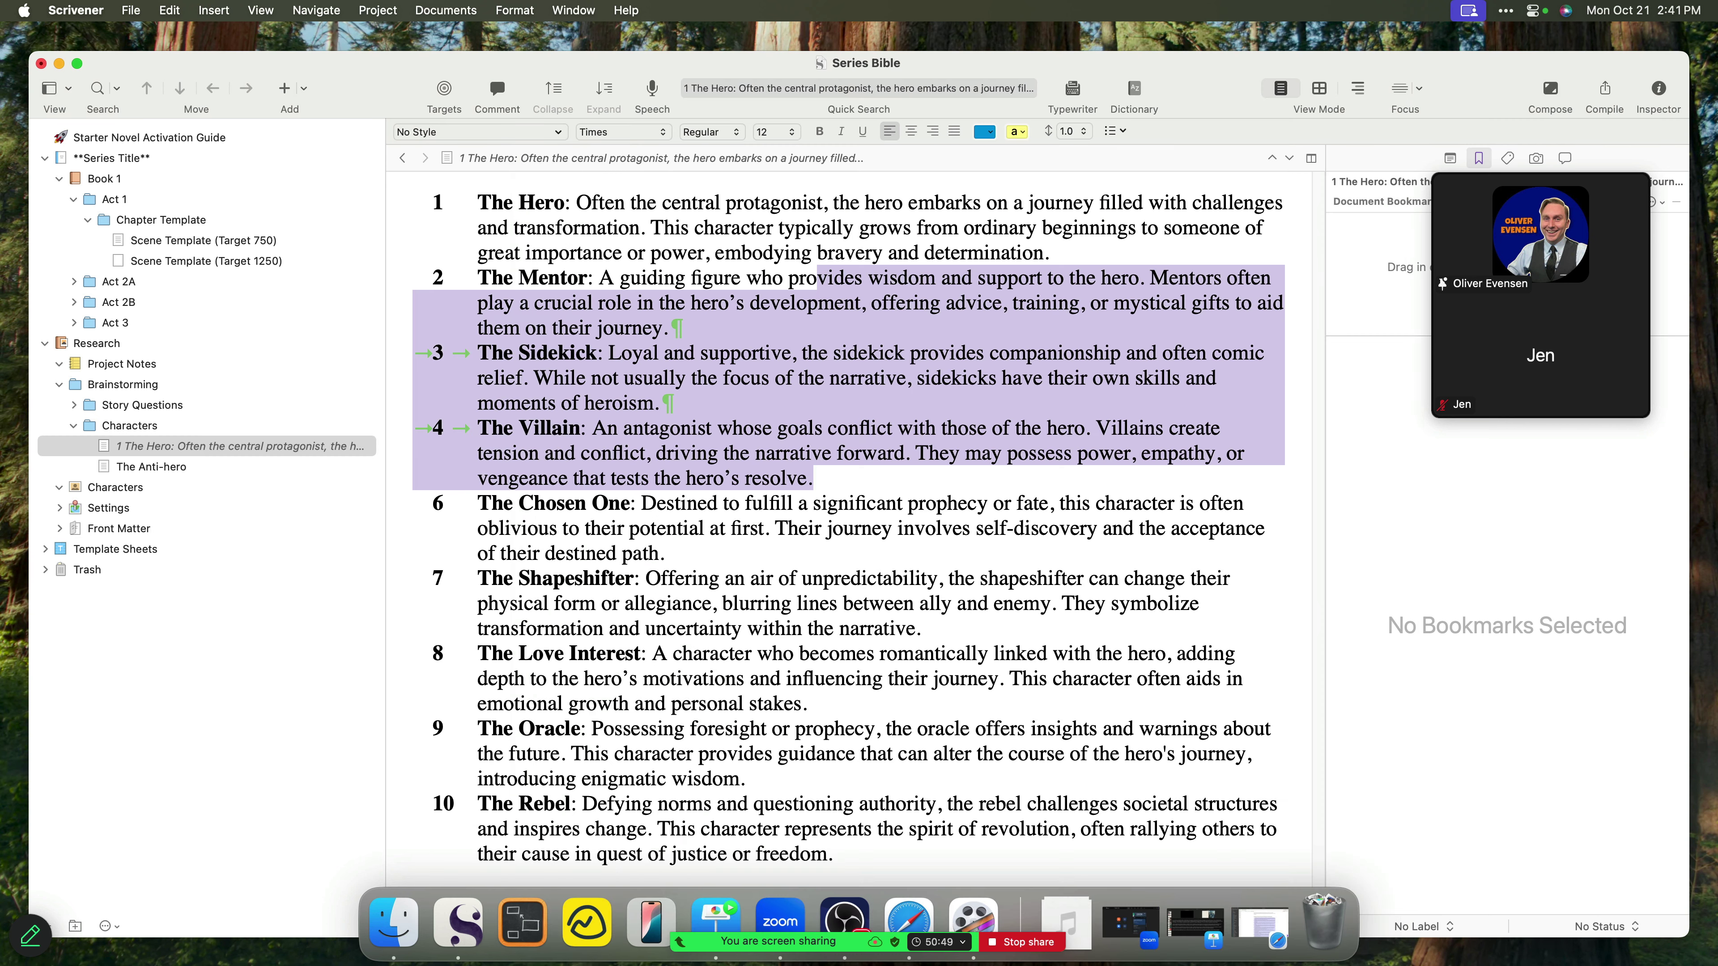
- Copy the Hero entry from the archetype list and delete it there
left_click(1158, 255)
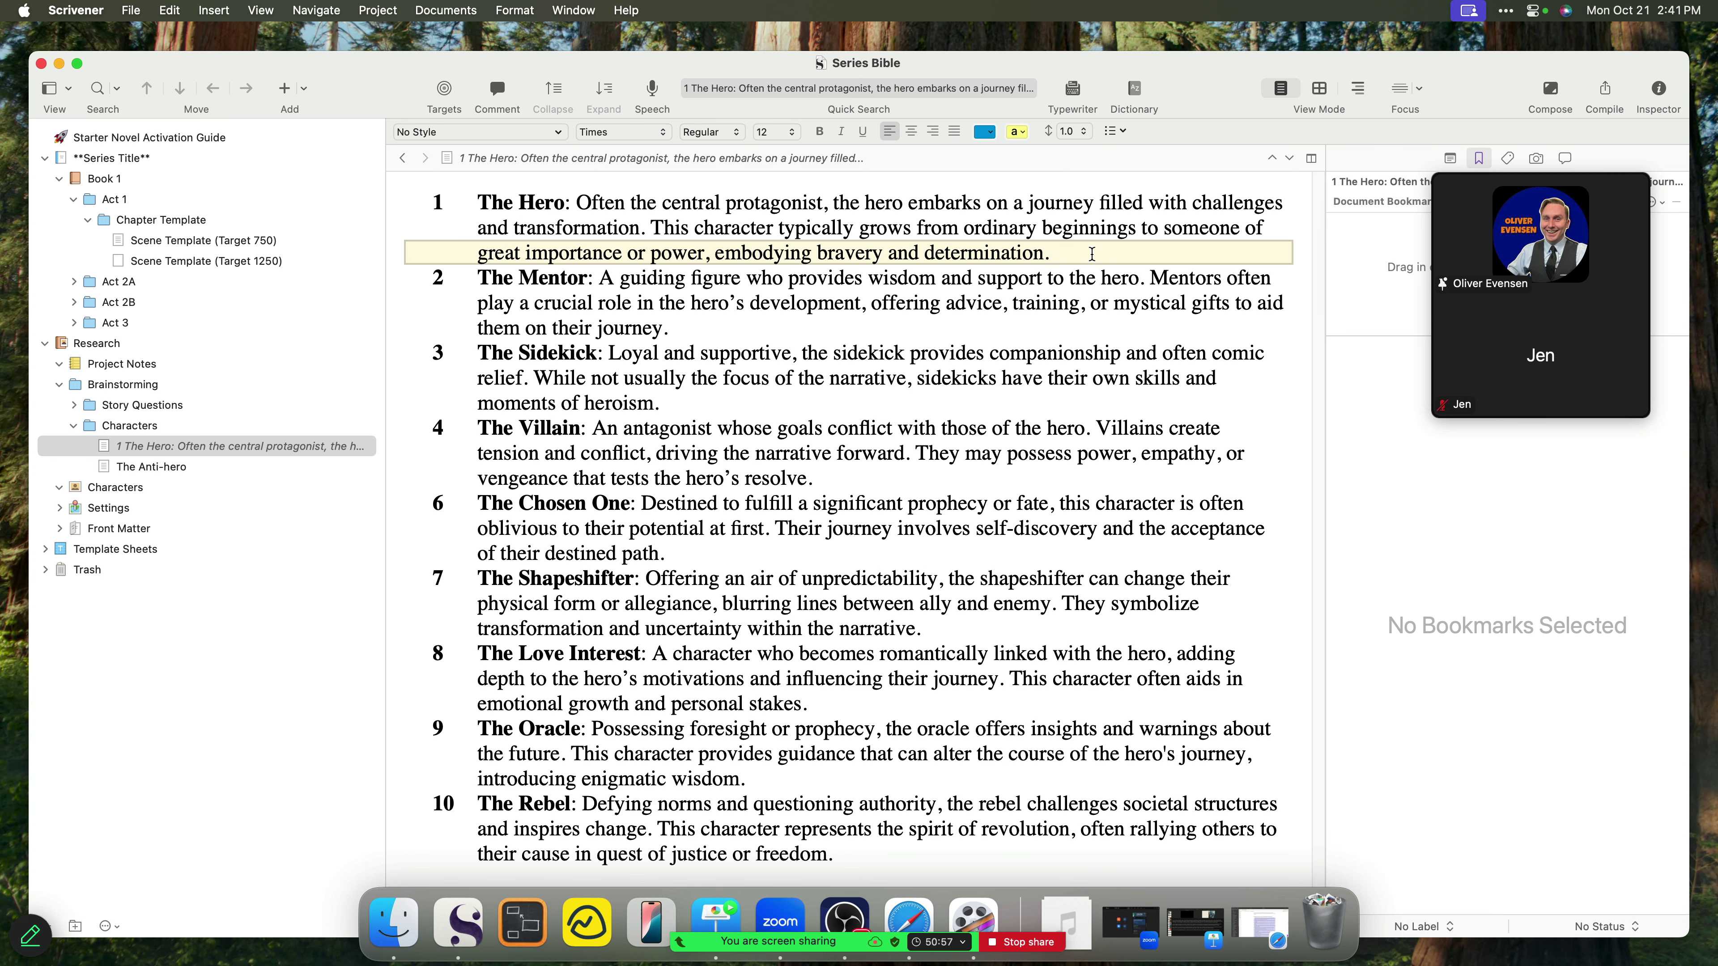
left_click_drag(1050, 252, 378, 191)
key("super+c")
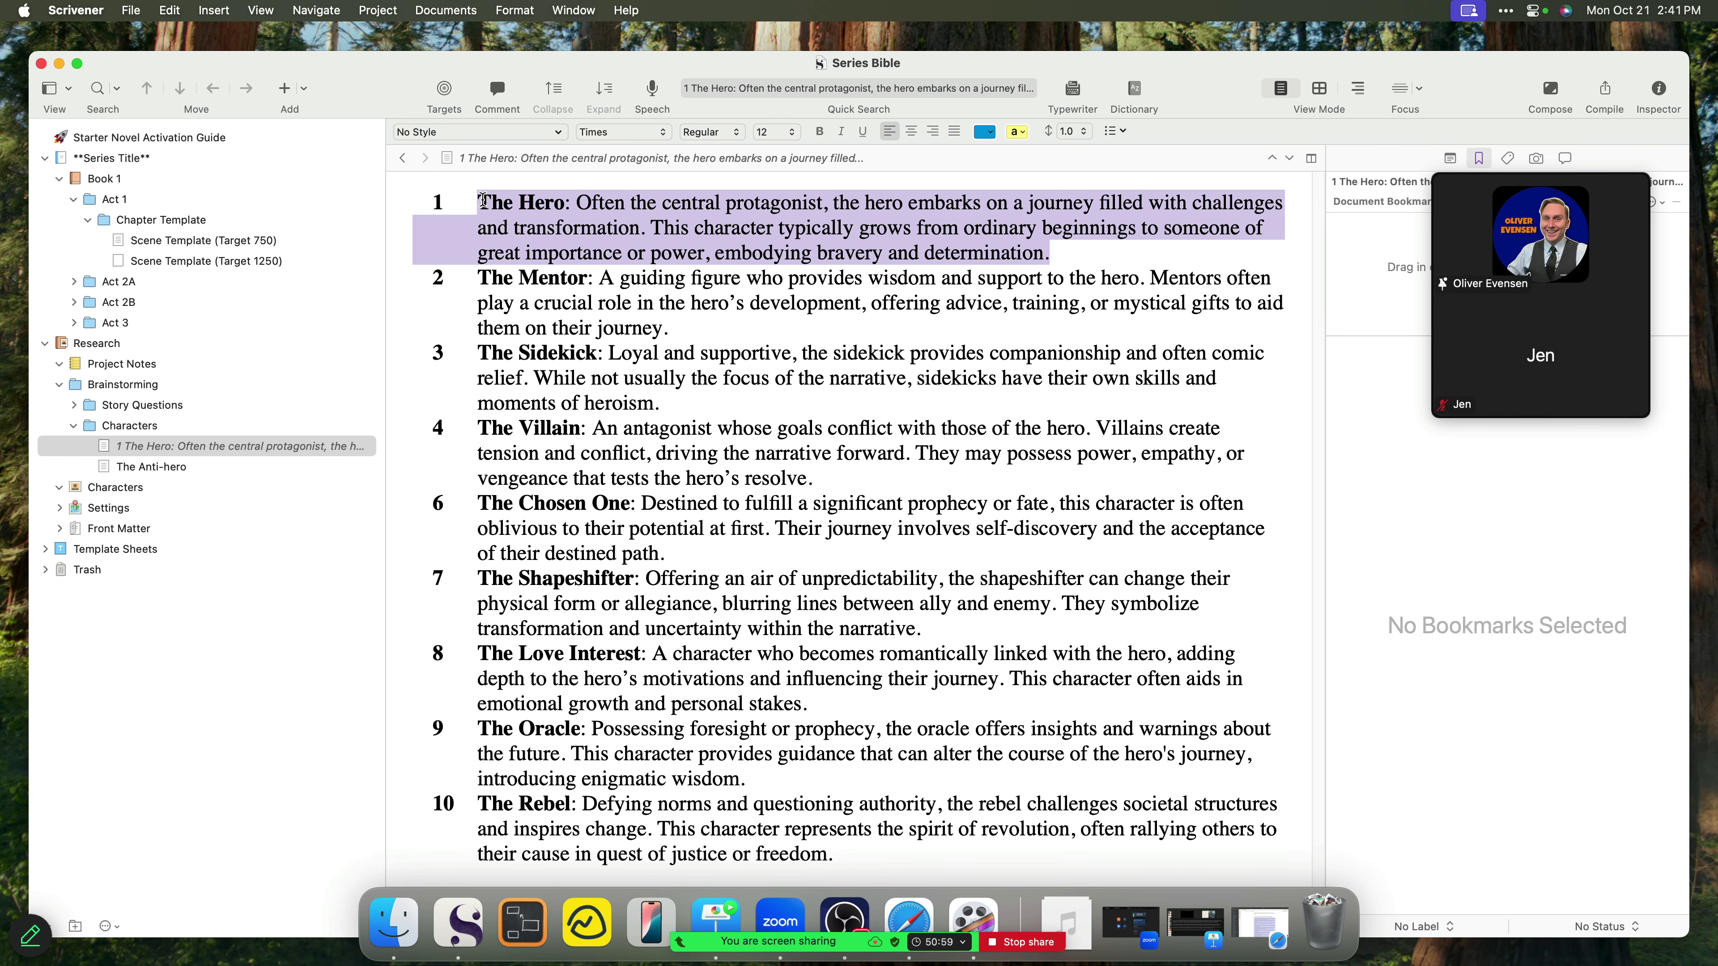
key("BackSpace")
- Create a new document between the archetype list and The Anti-hero, and paste the Hero entry into its text
double_click(163, 448)
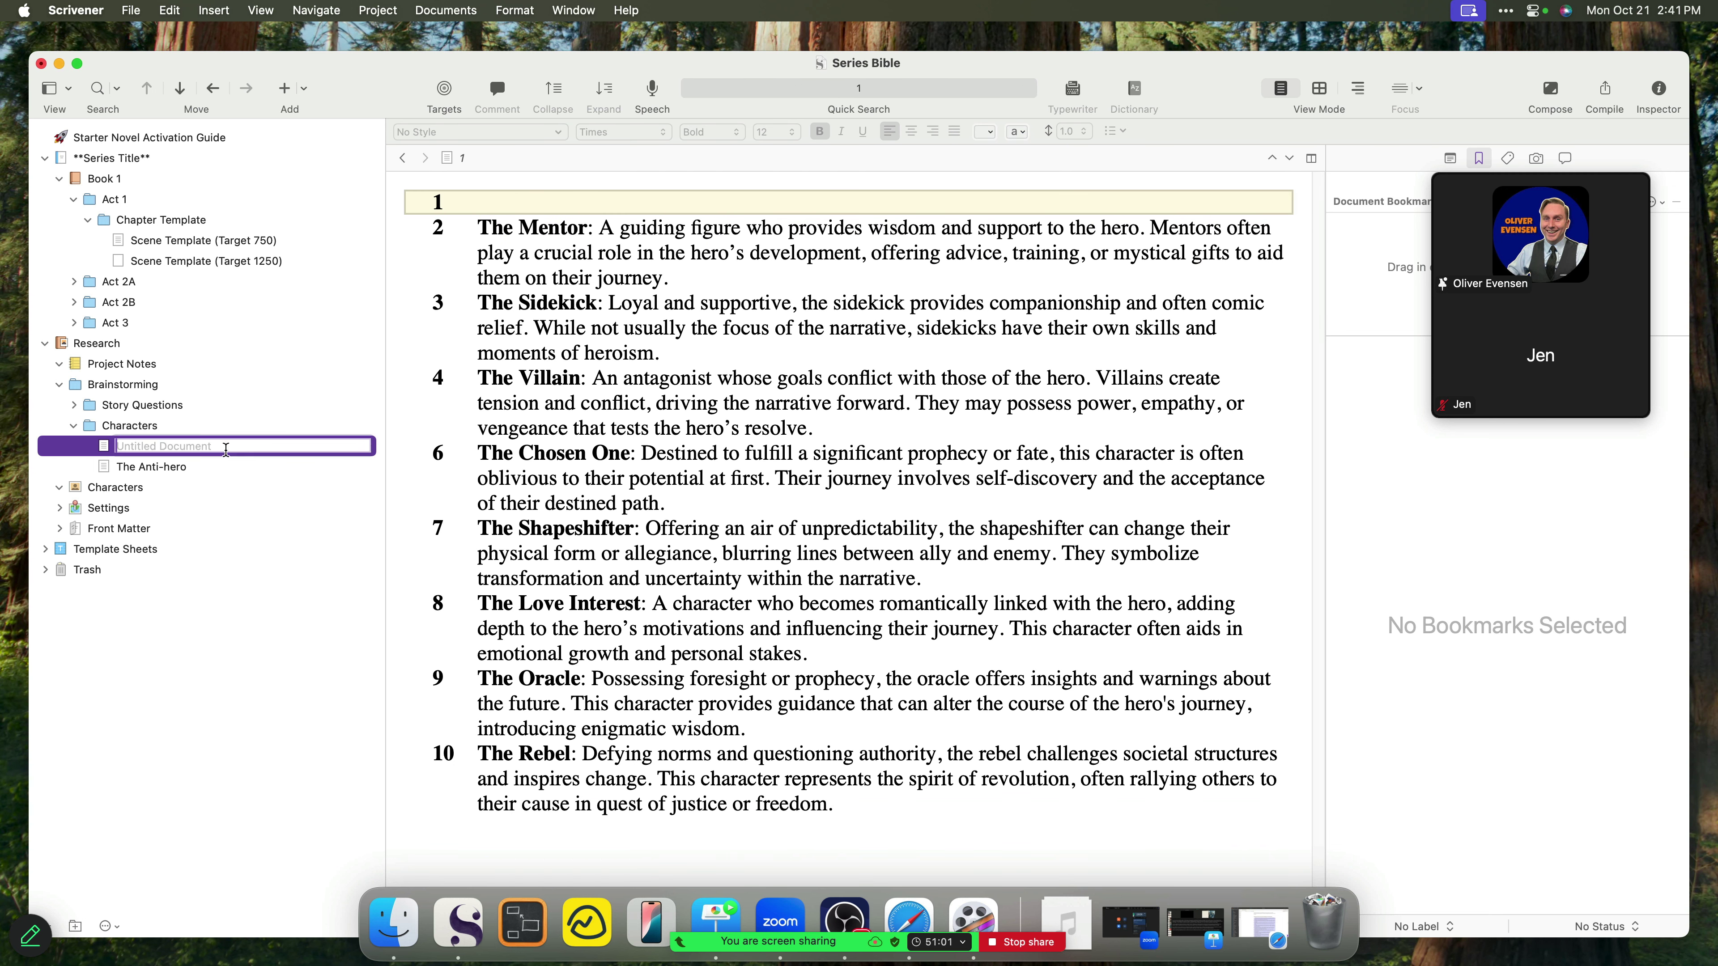
key("Return")
key("Return")
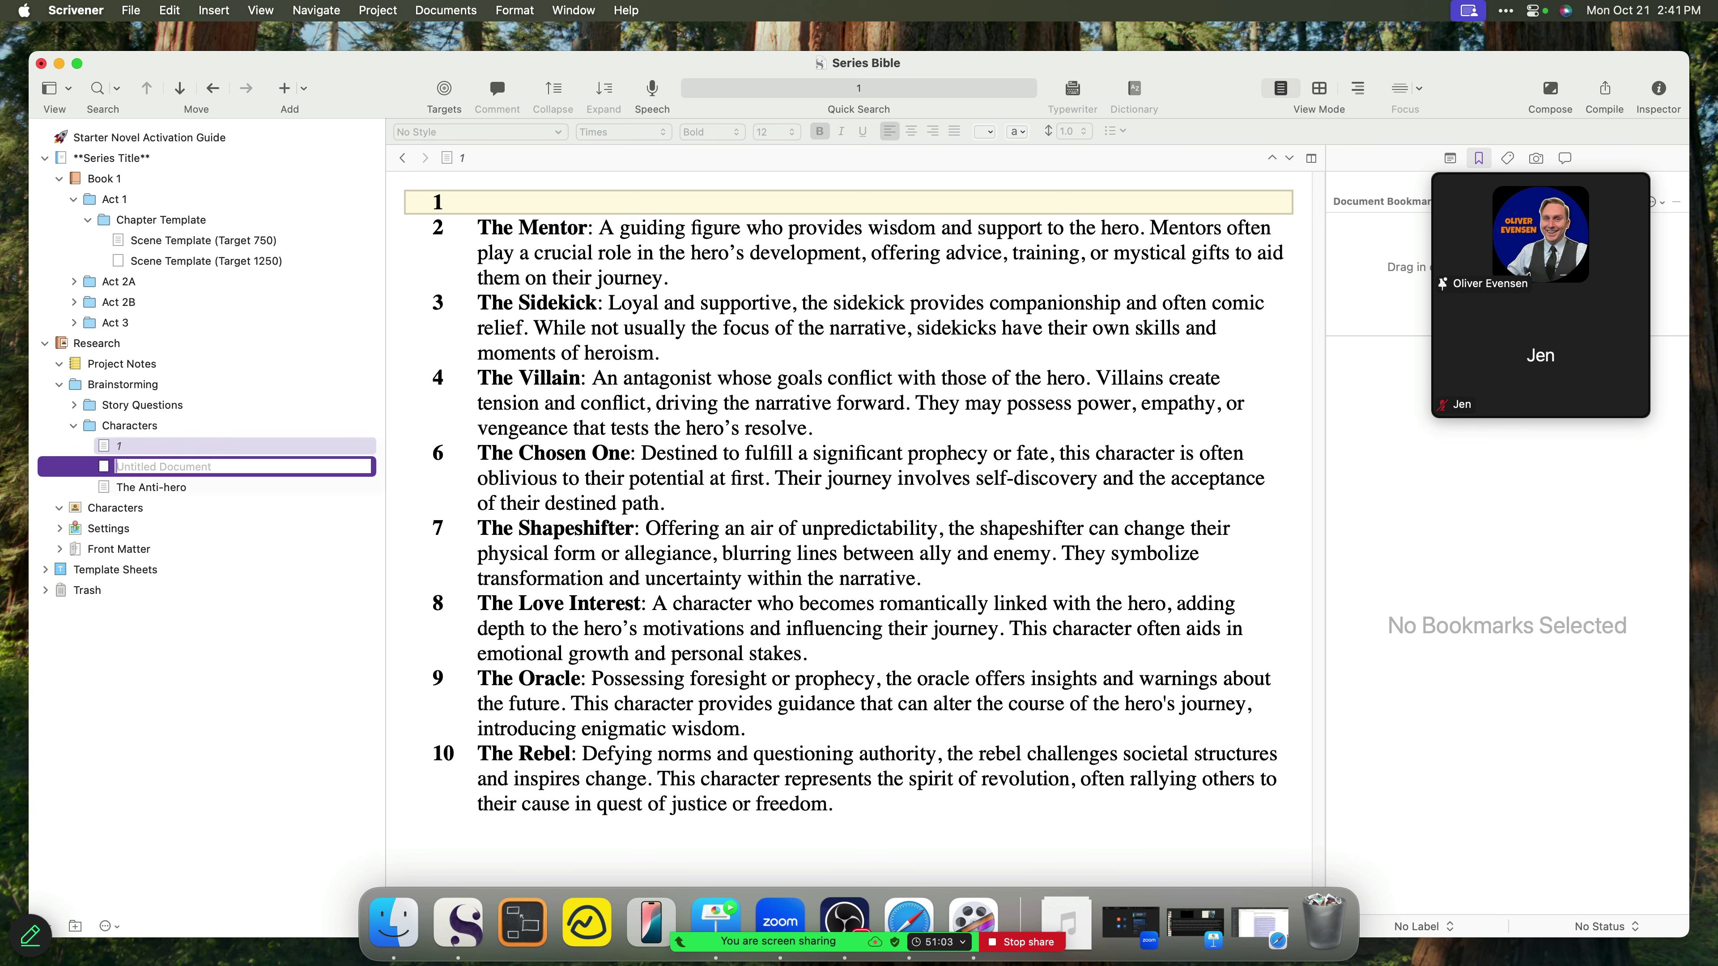
key("super+v")
key("Escape")
left_click(564, 538)
key("super+v")
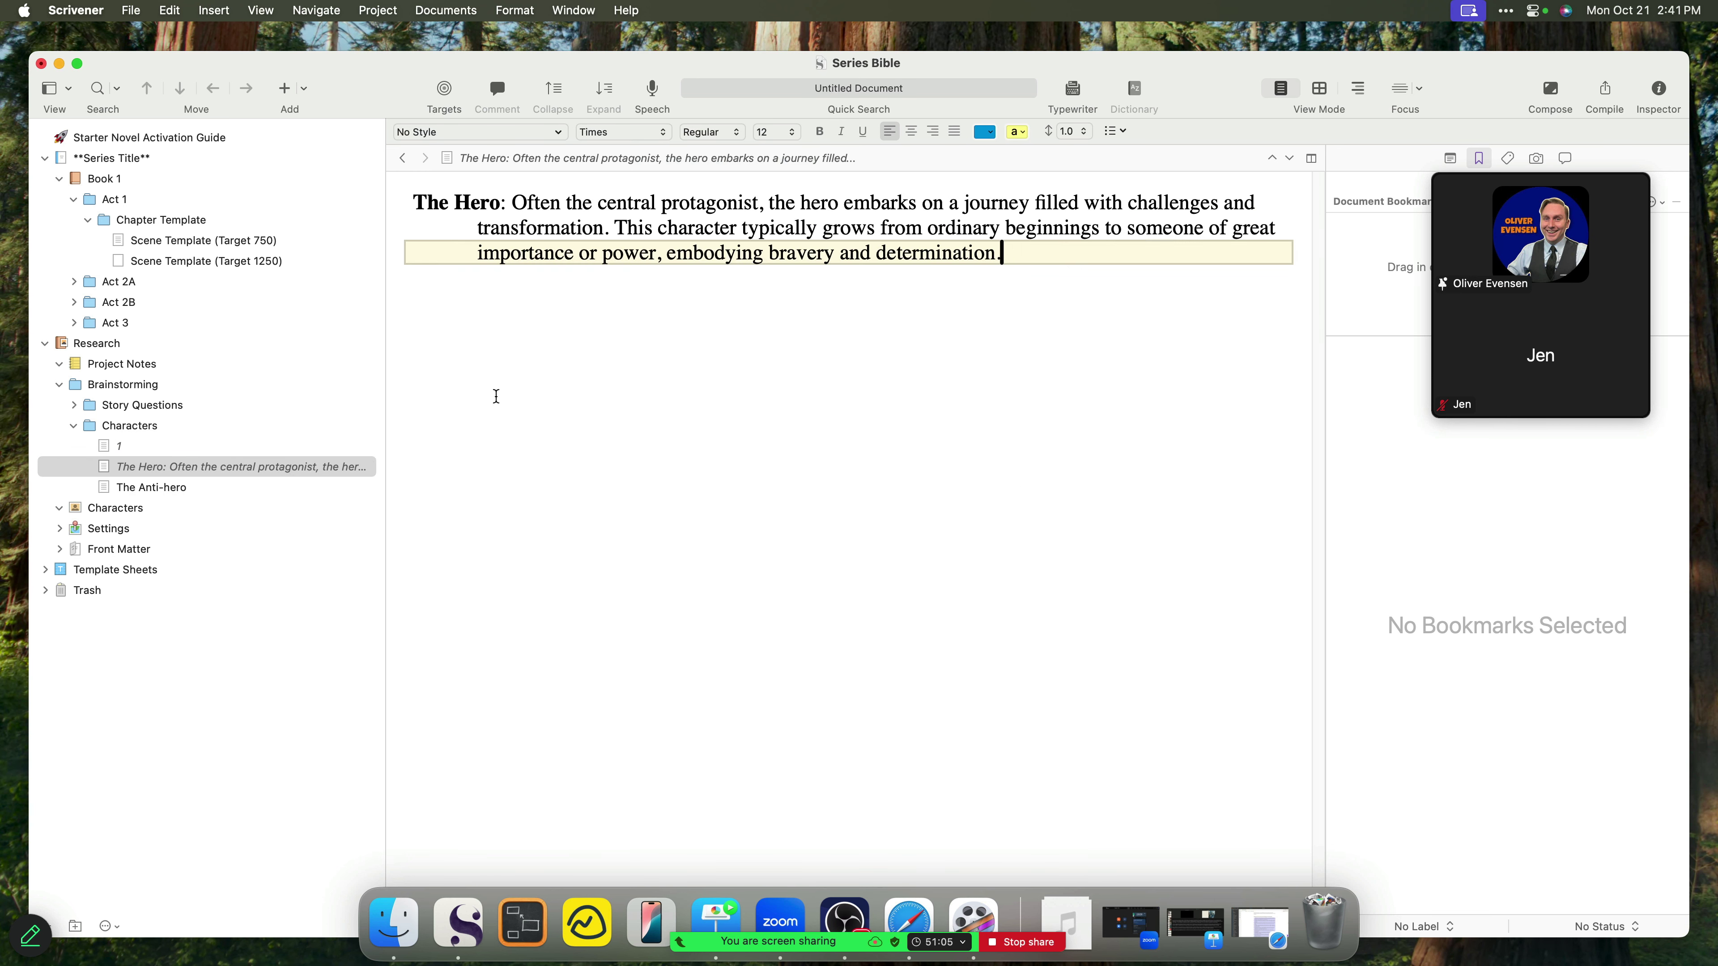
- Title the document containing the Hero description "The Hero"
left_click(186, 441)
key("Down")
key("Return")
type("The Herpo")
key("BackSpace")
key("BackSpace")
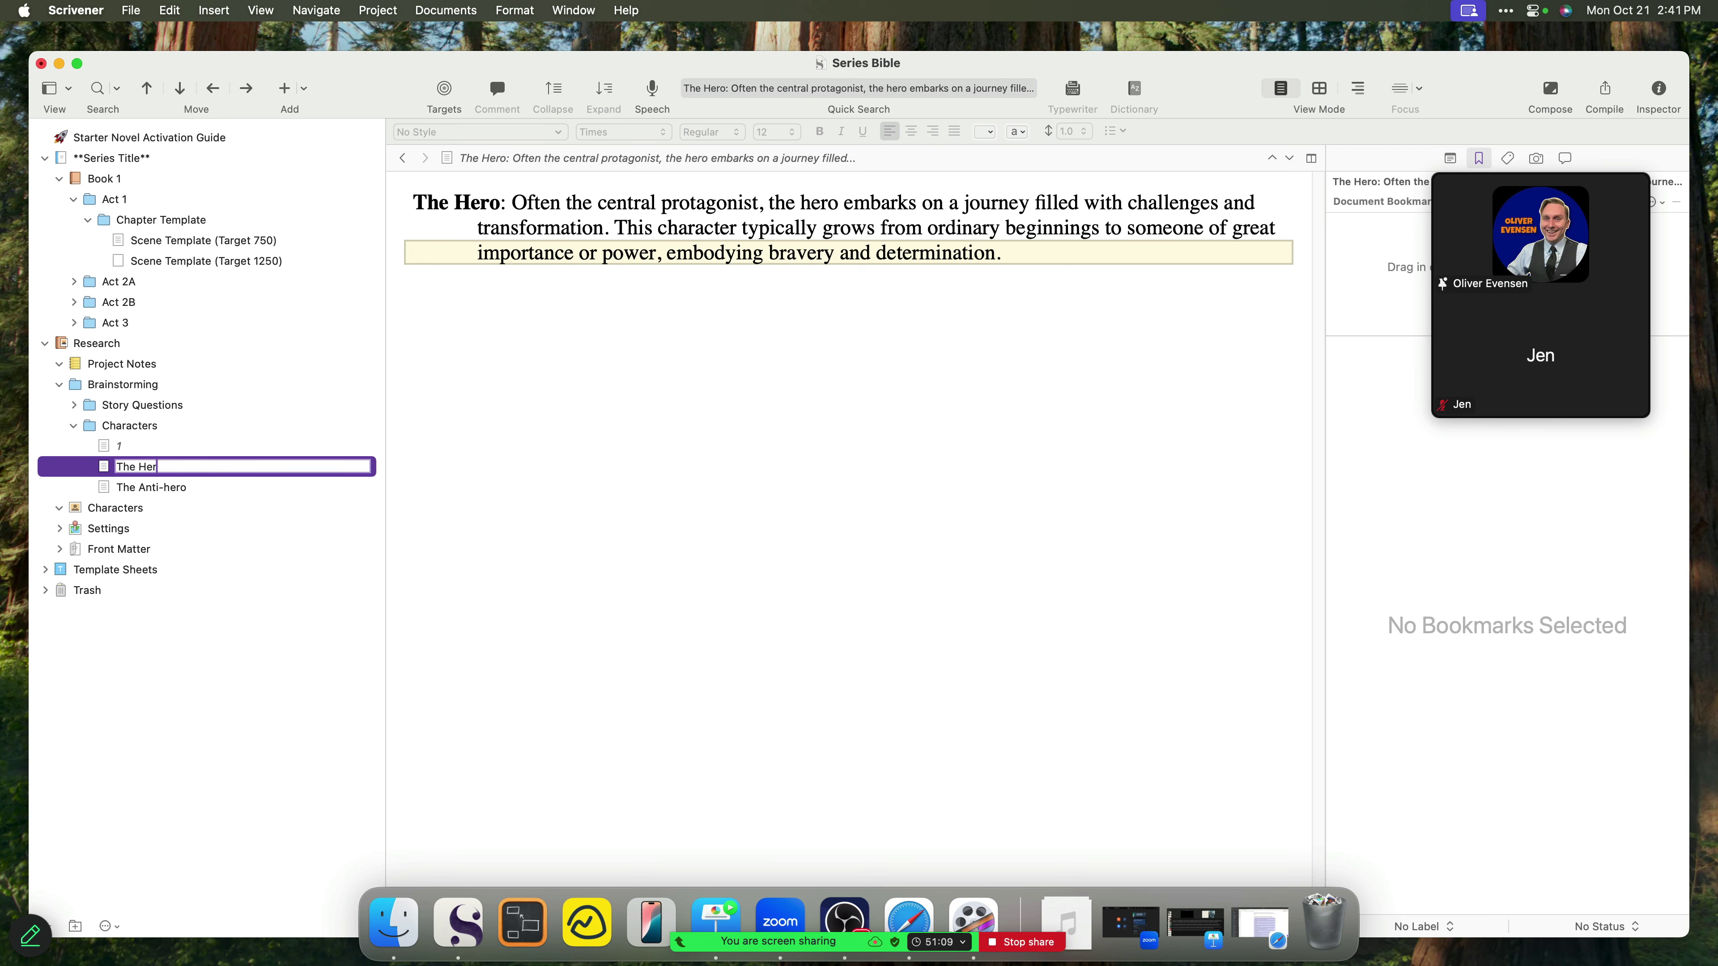
type("o")
key("Return")
- Remove the emptied first item and its blank line from the archetype list so it starts with The Mentor
left_click(191, 447)
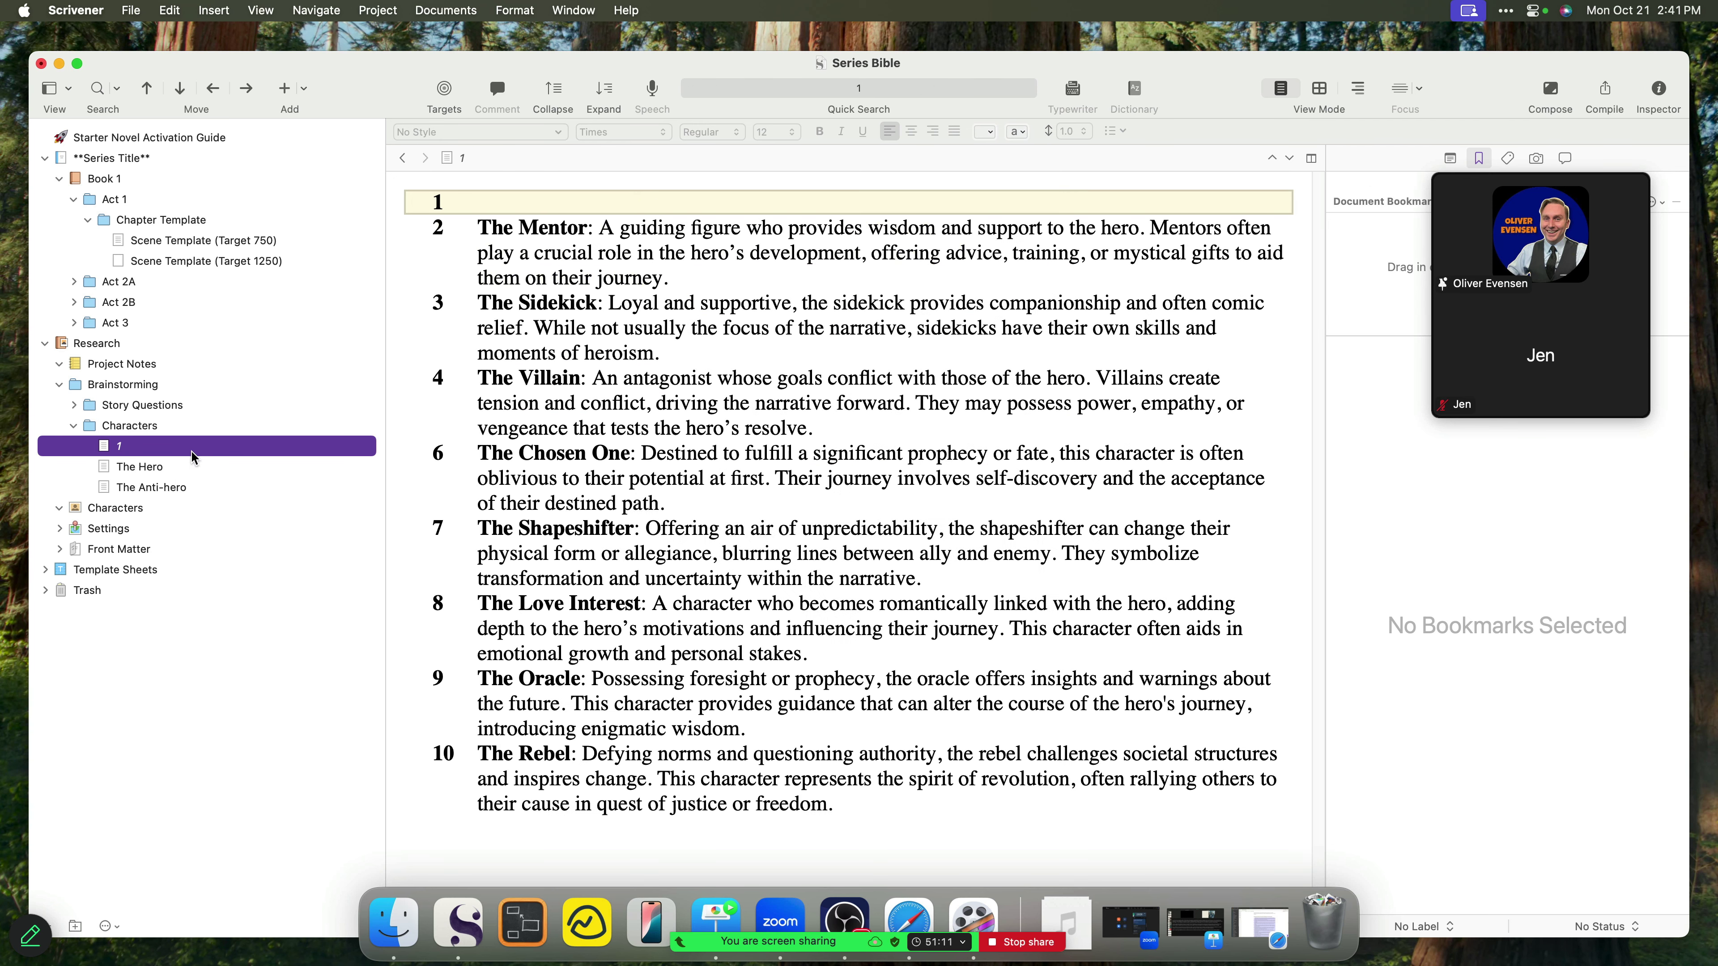
left_click(573, 190)
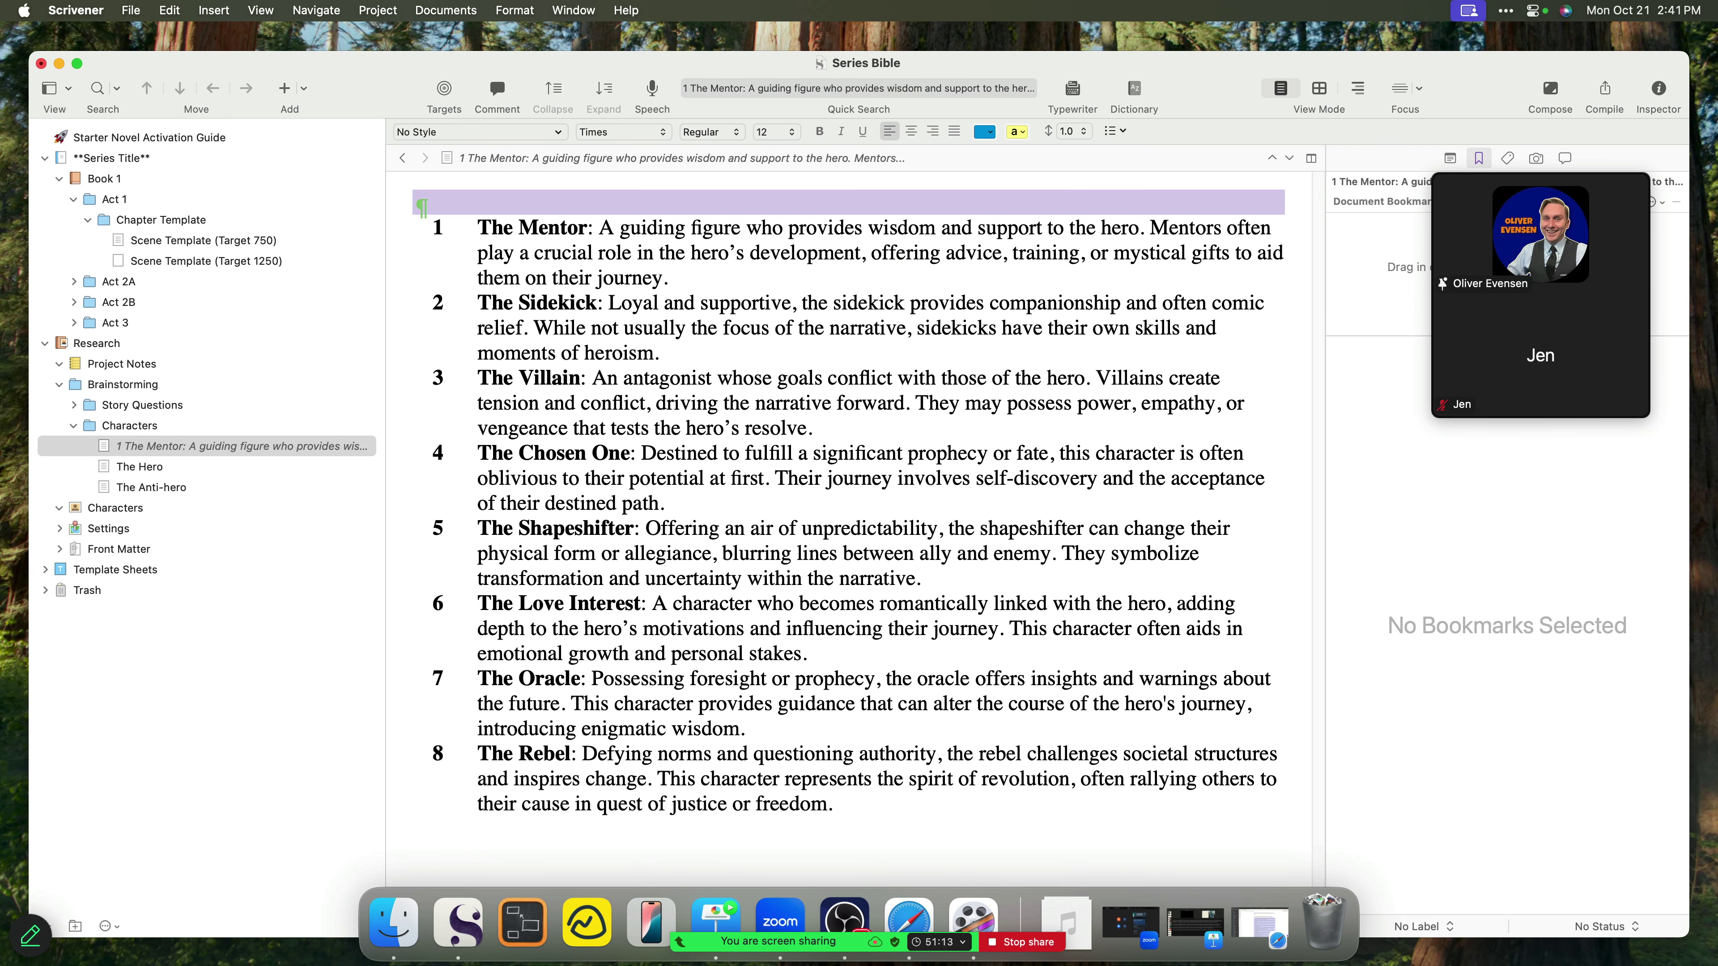
key("Delete")
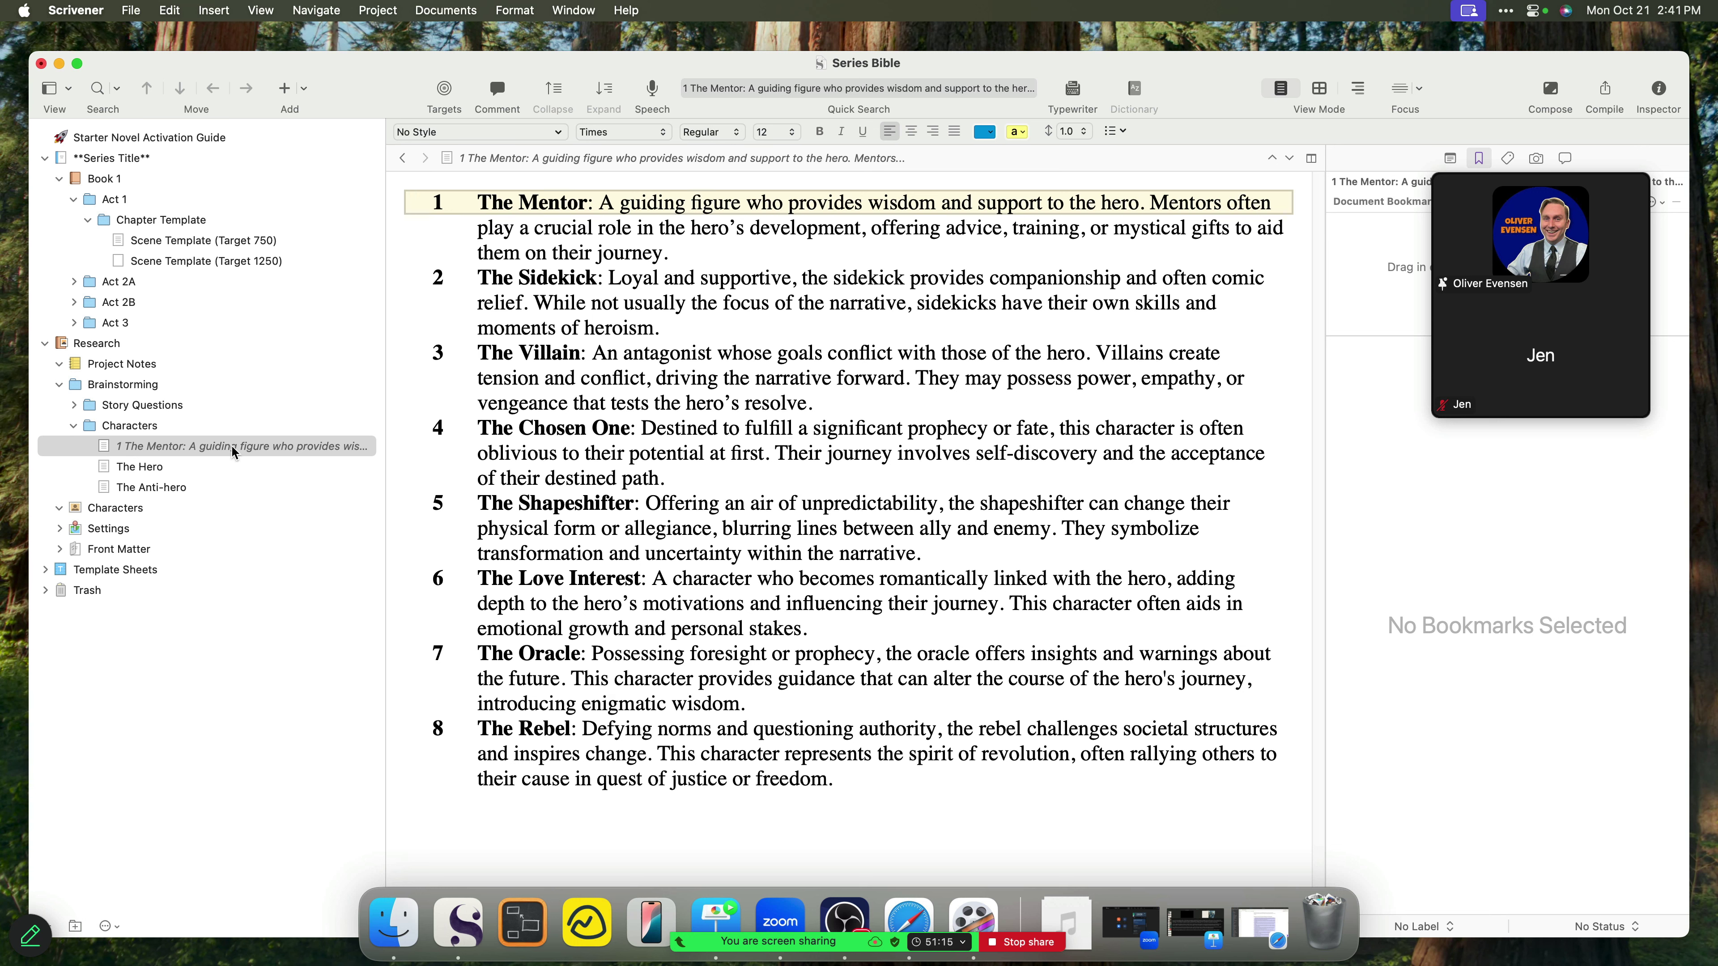
left_click_drag(595, 205, 477, 202)
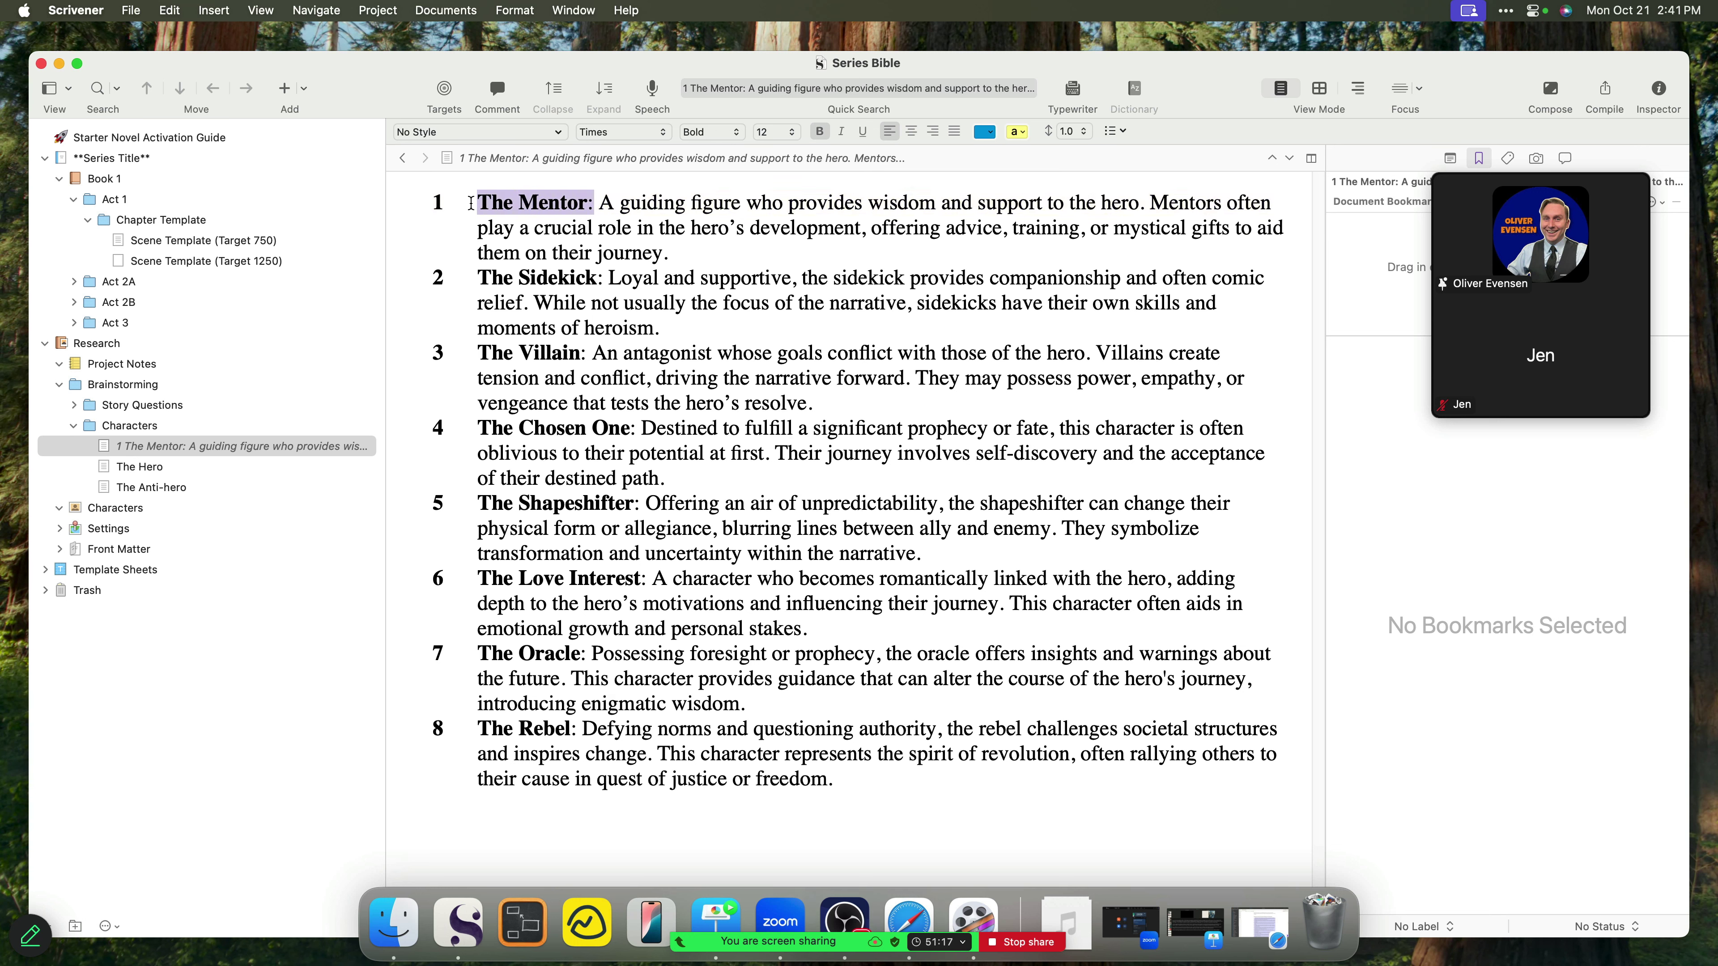
key("BackSpace")
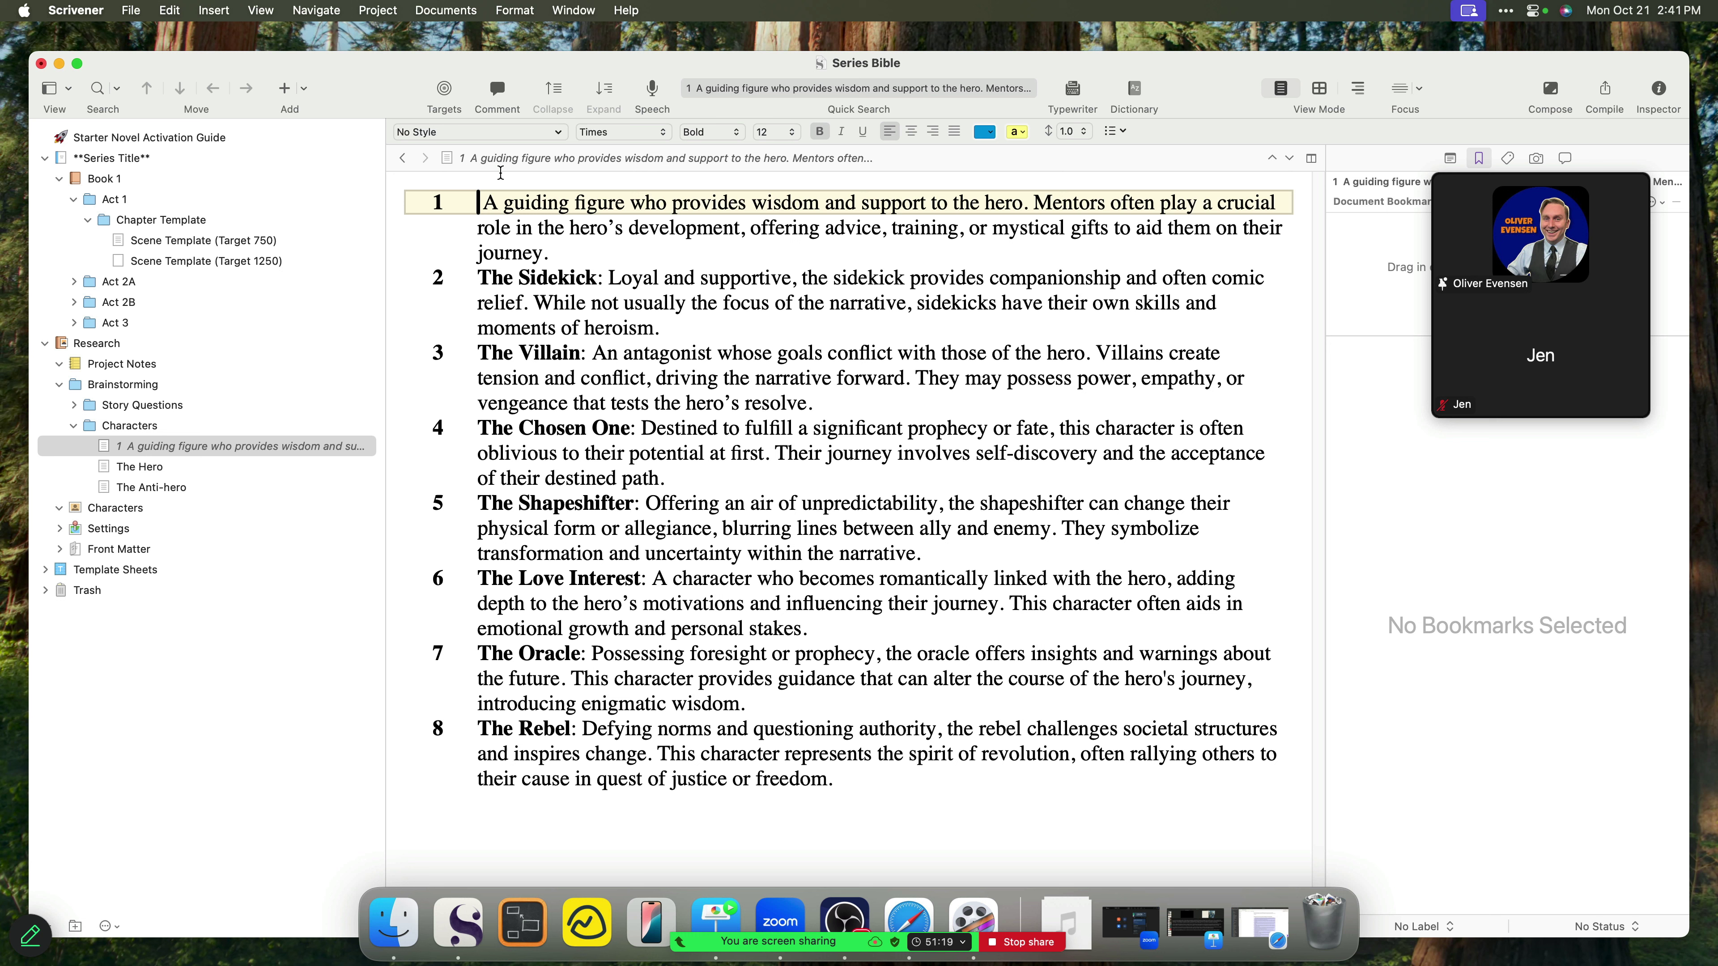
key("super+z")
- Title the archetype list document "Character Archetypes"
left_click(507, 161)
type("Character Archetyp")
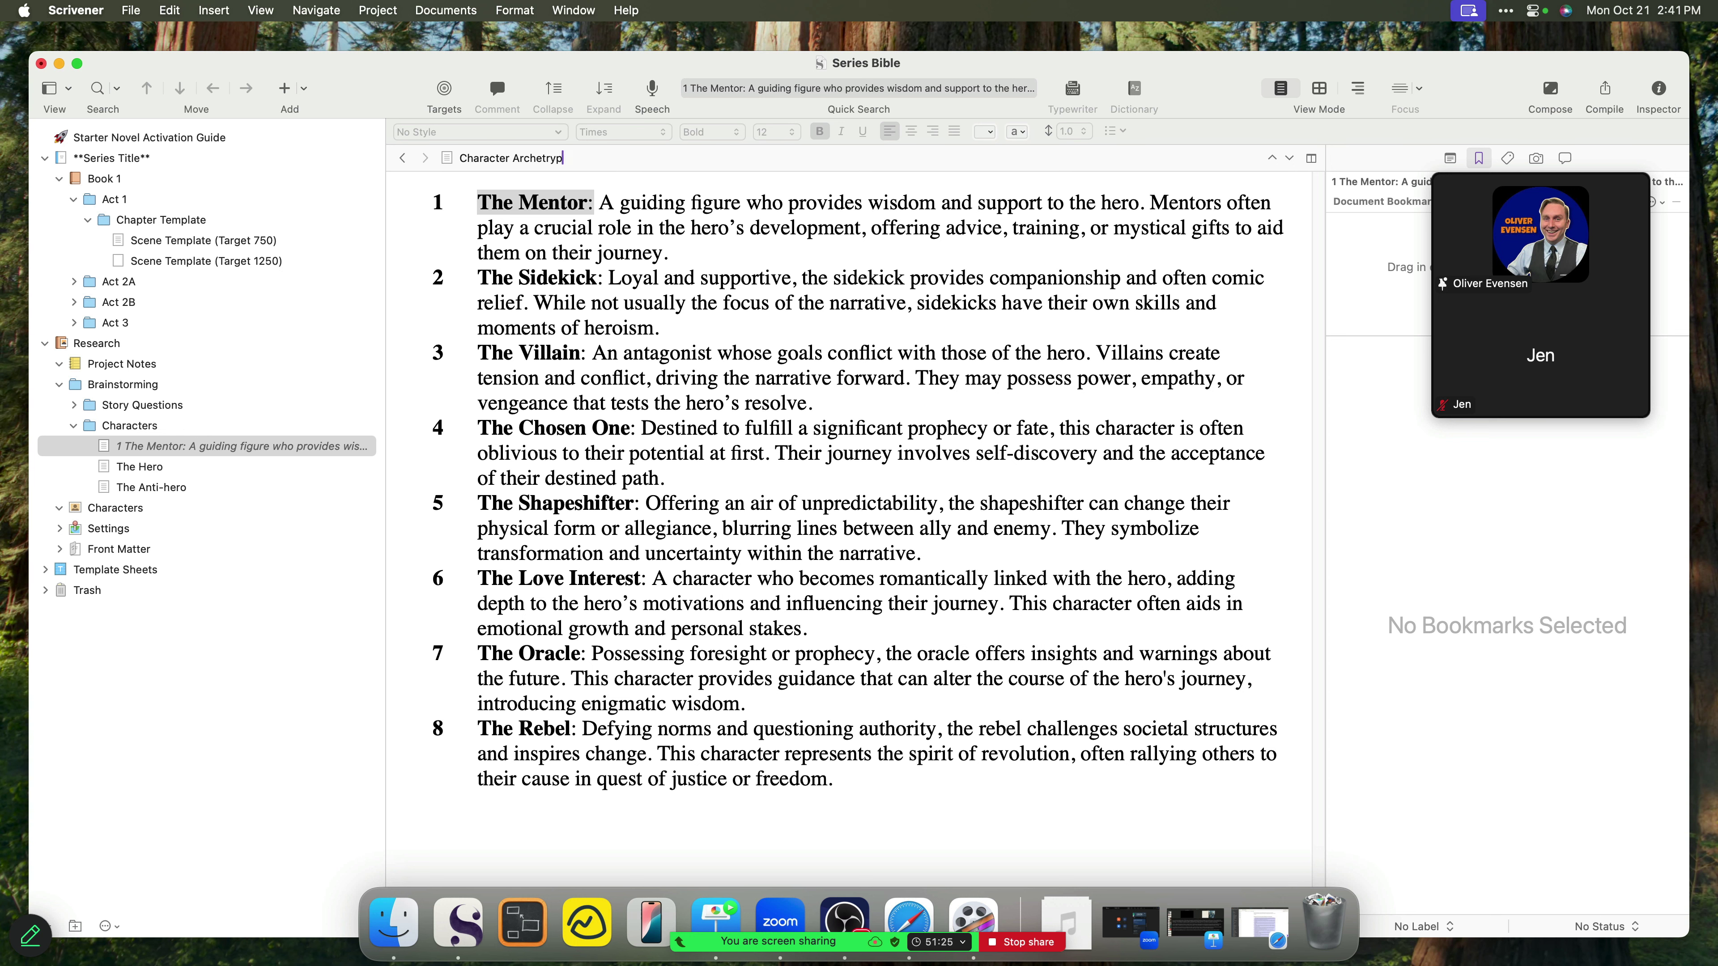
type("es")
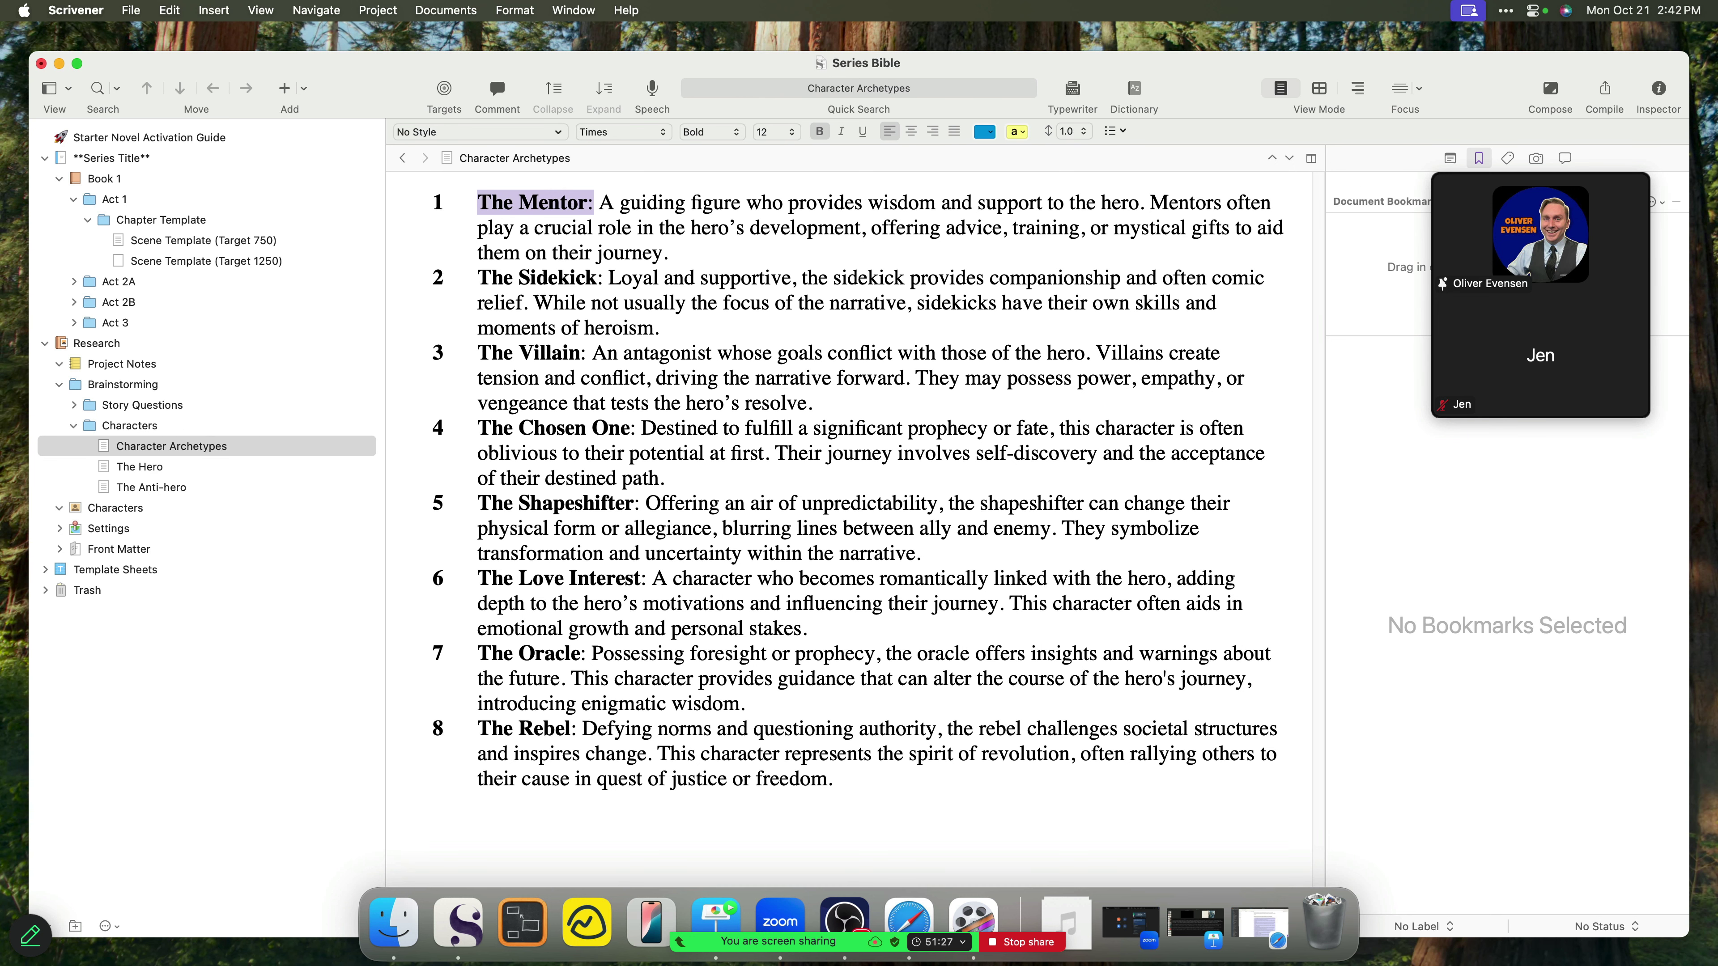
- Nest The Hero and The Anti-hero documents beneath Character Archetypes and collapse that group
left_click(163, 467)
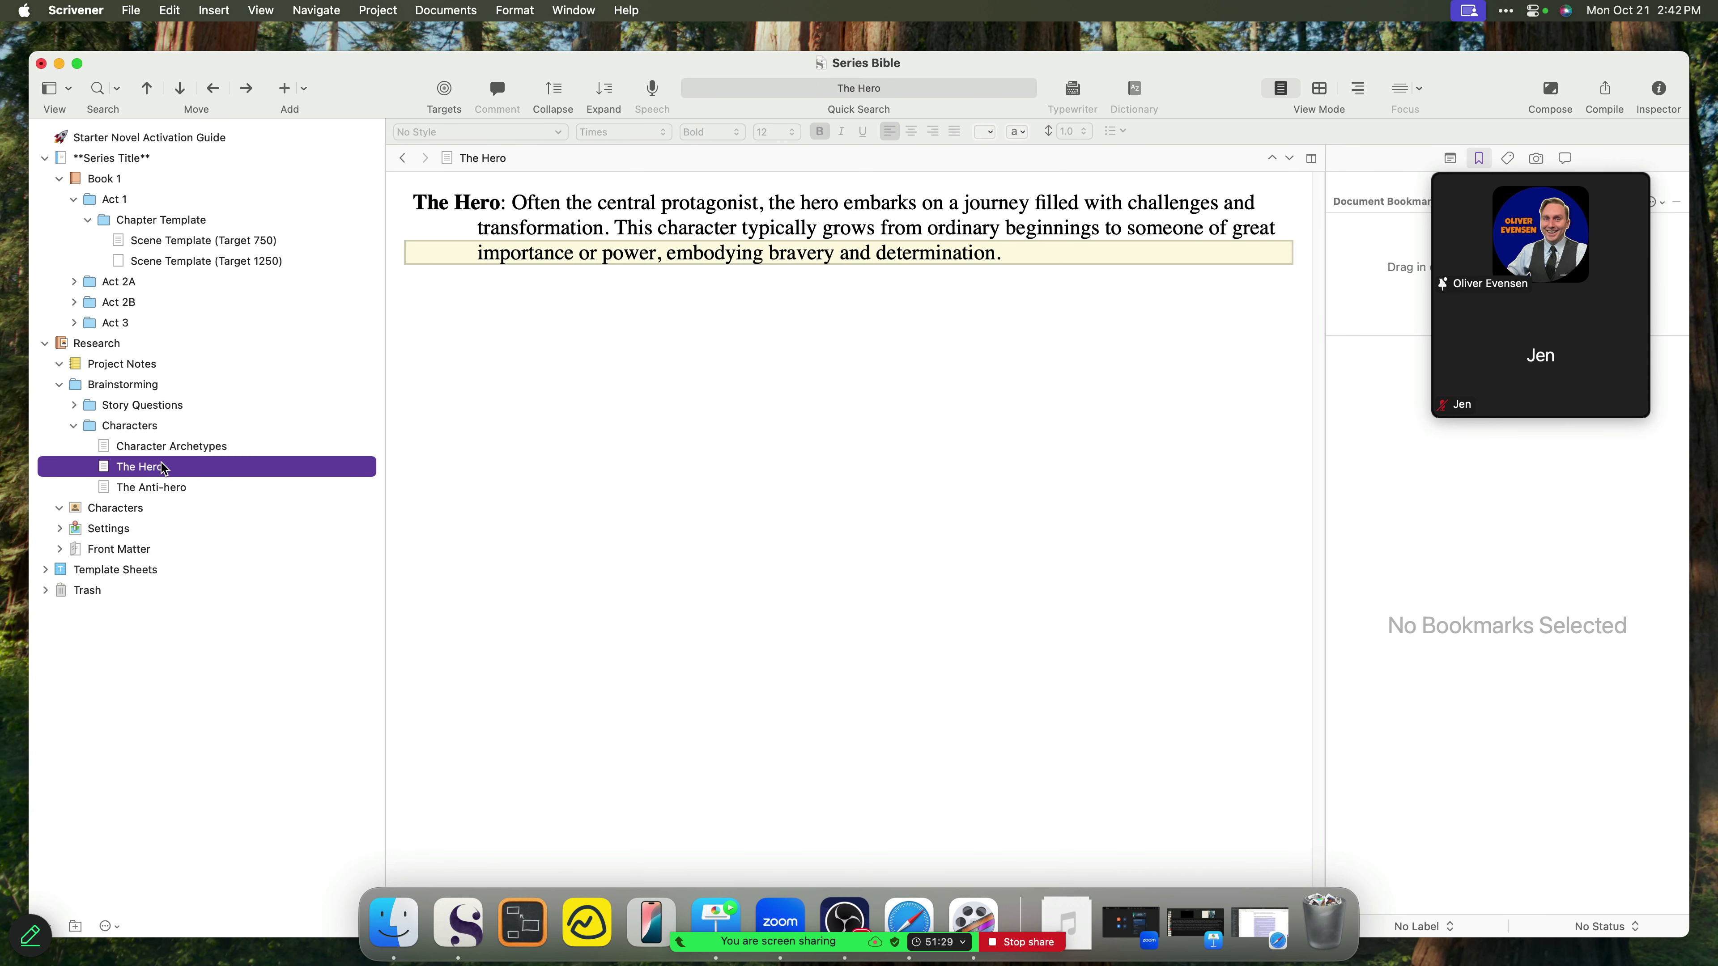
left_click(153, 487, "shift")
left_click(246, 90)
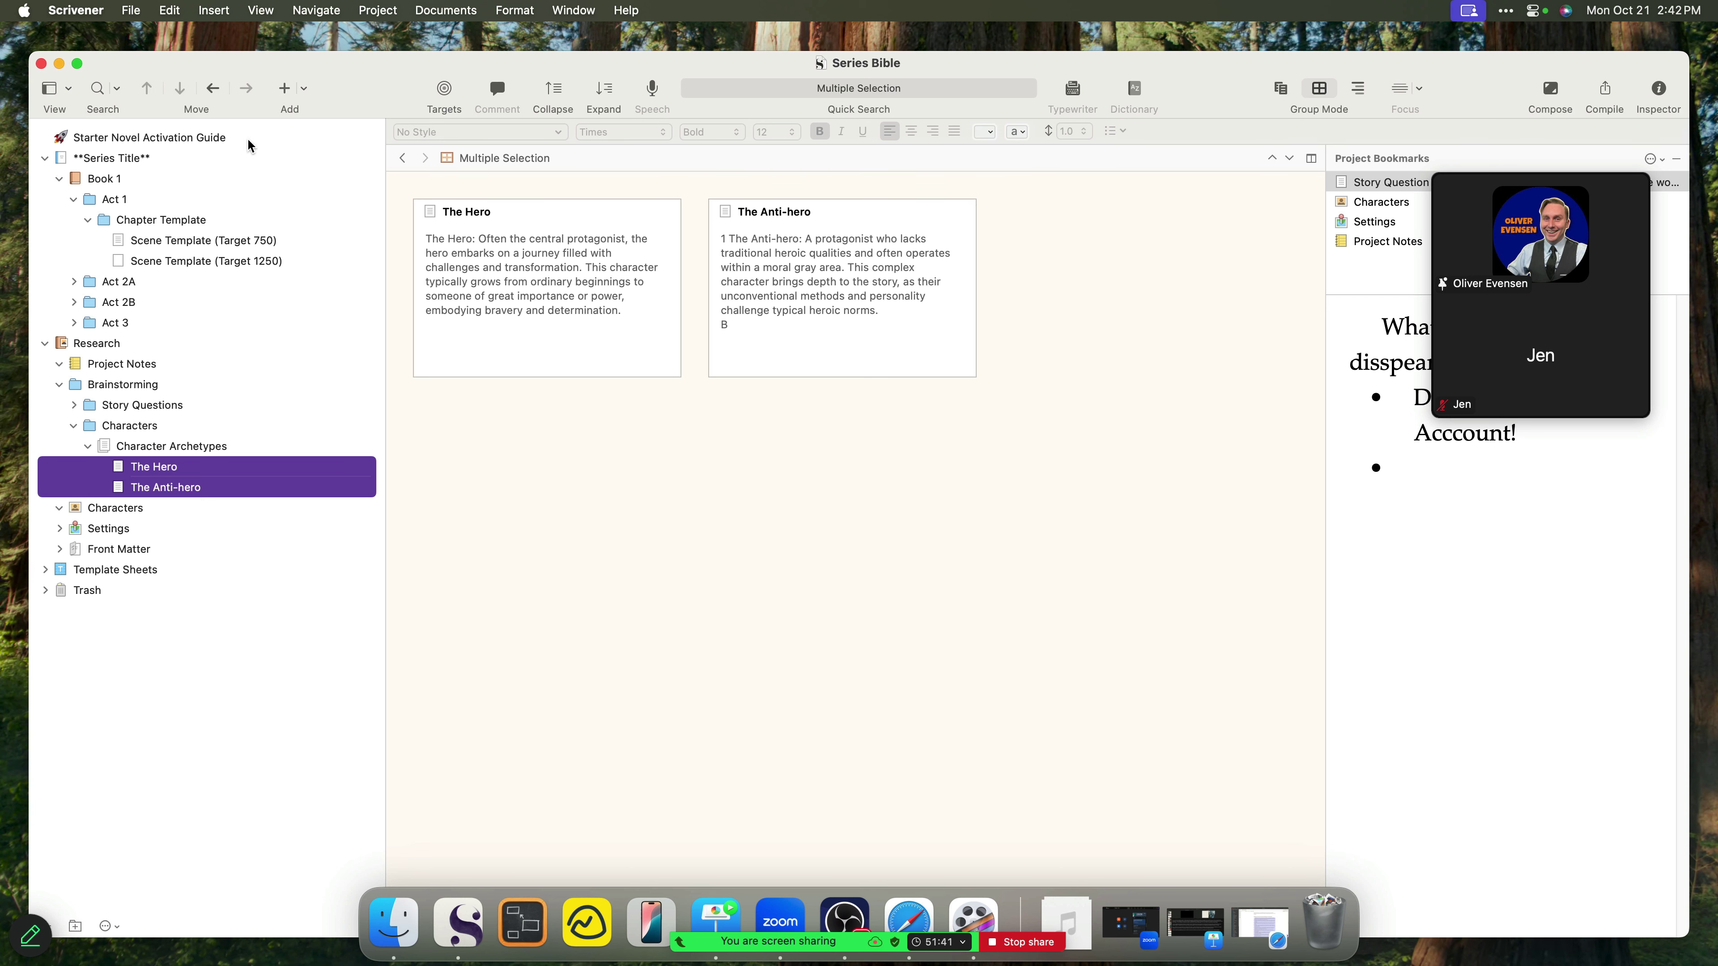
left_click(215, 446)
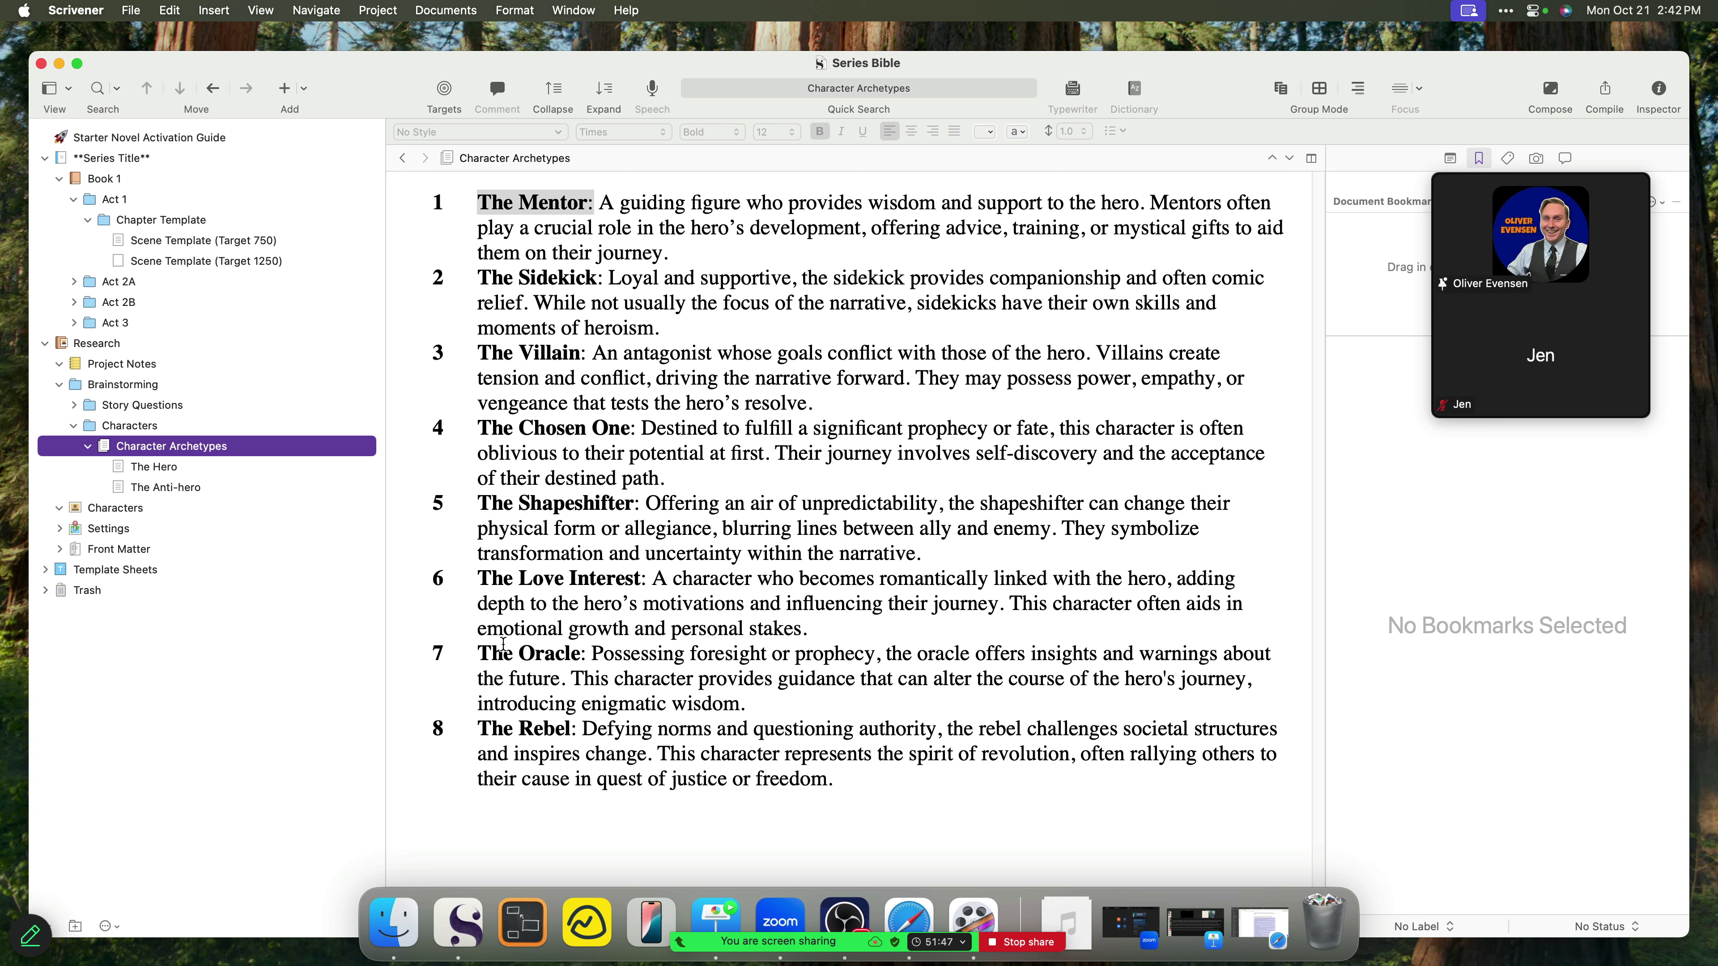
left_click(1168, 378)
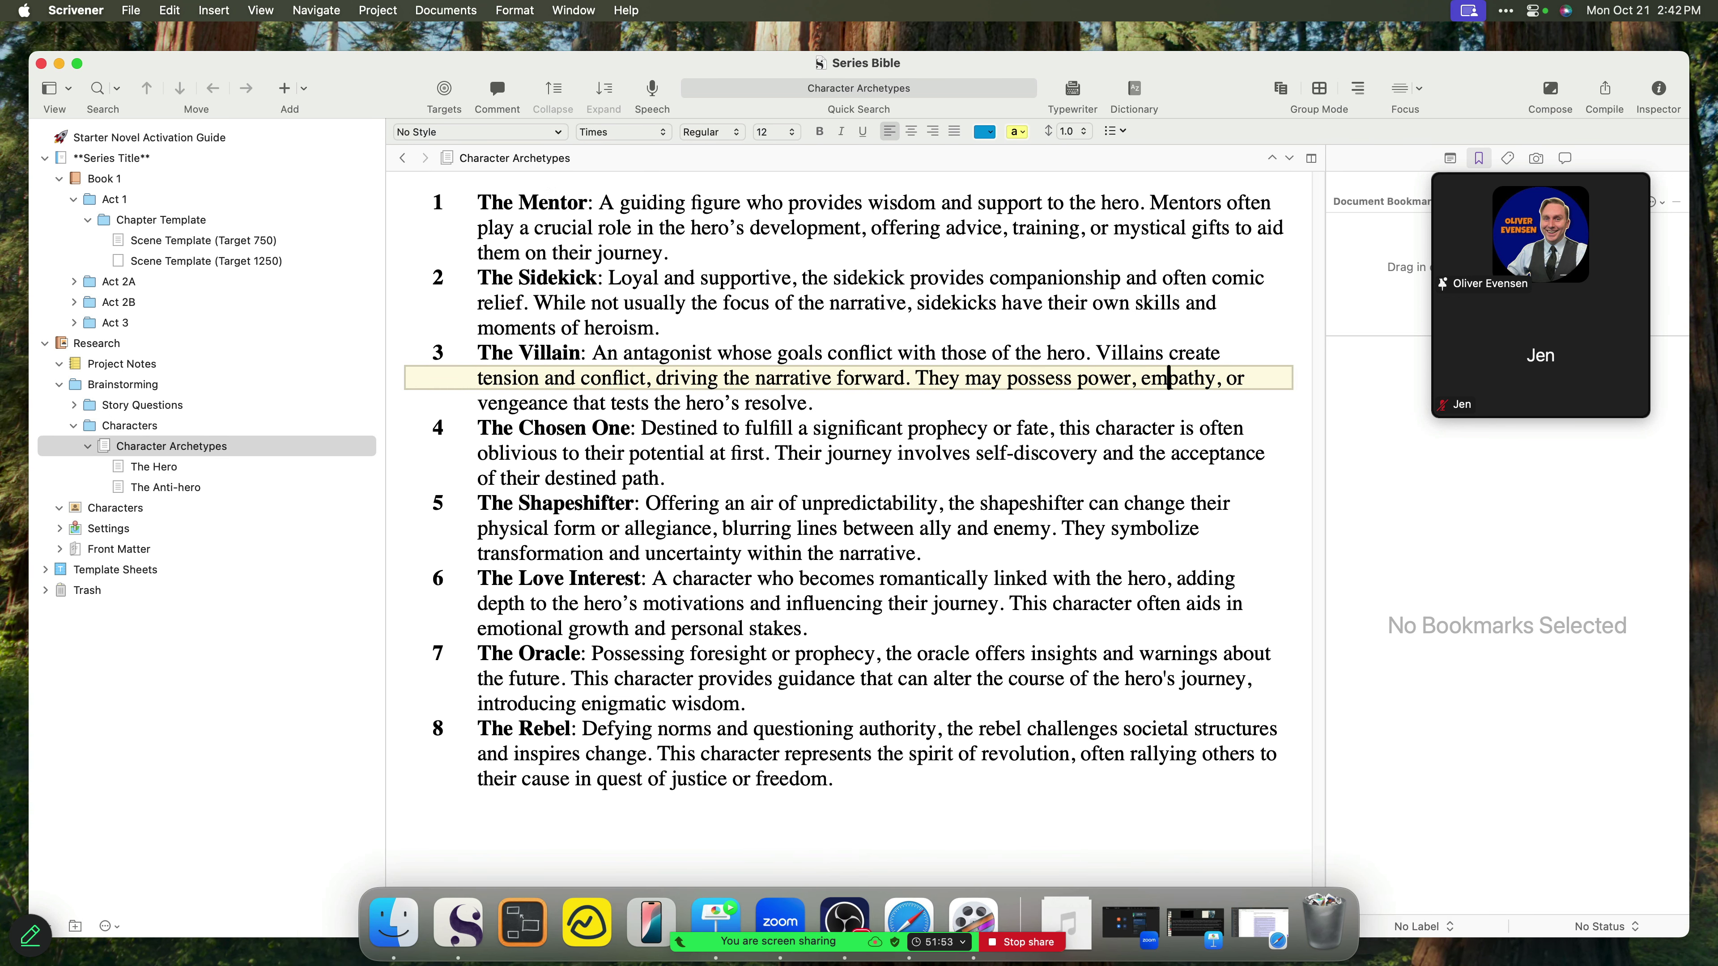
left_click(234, 474)
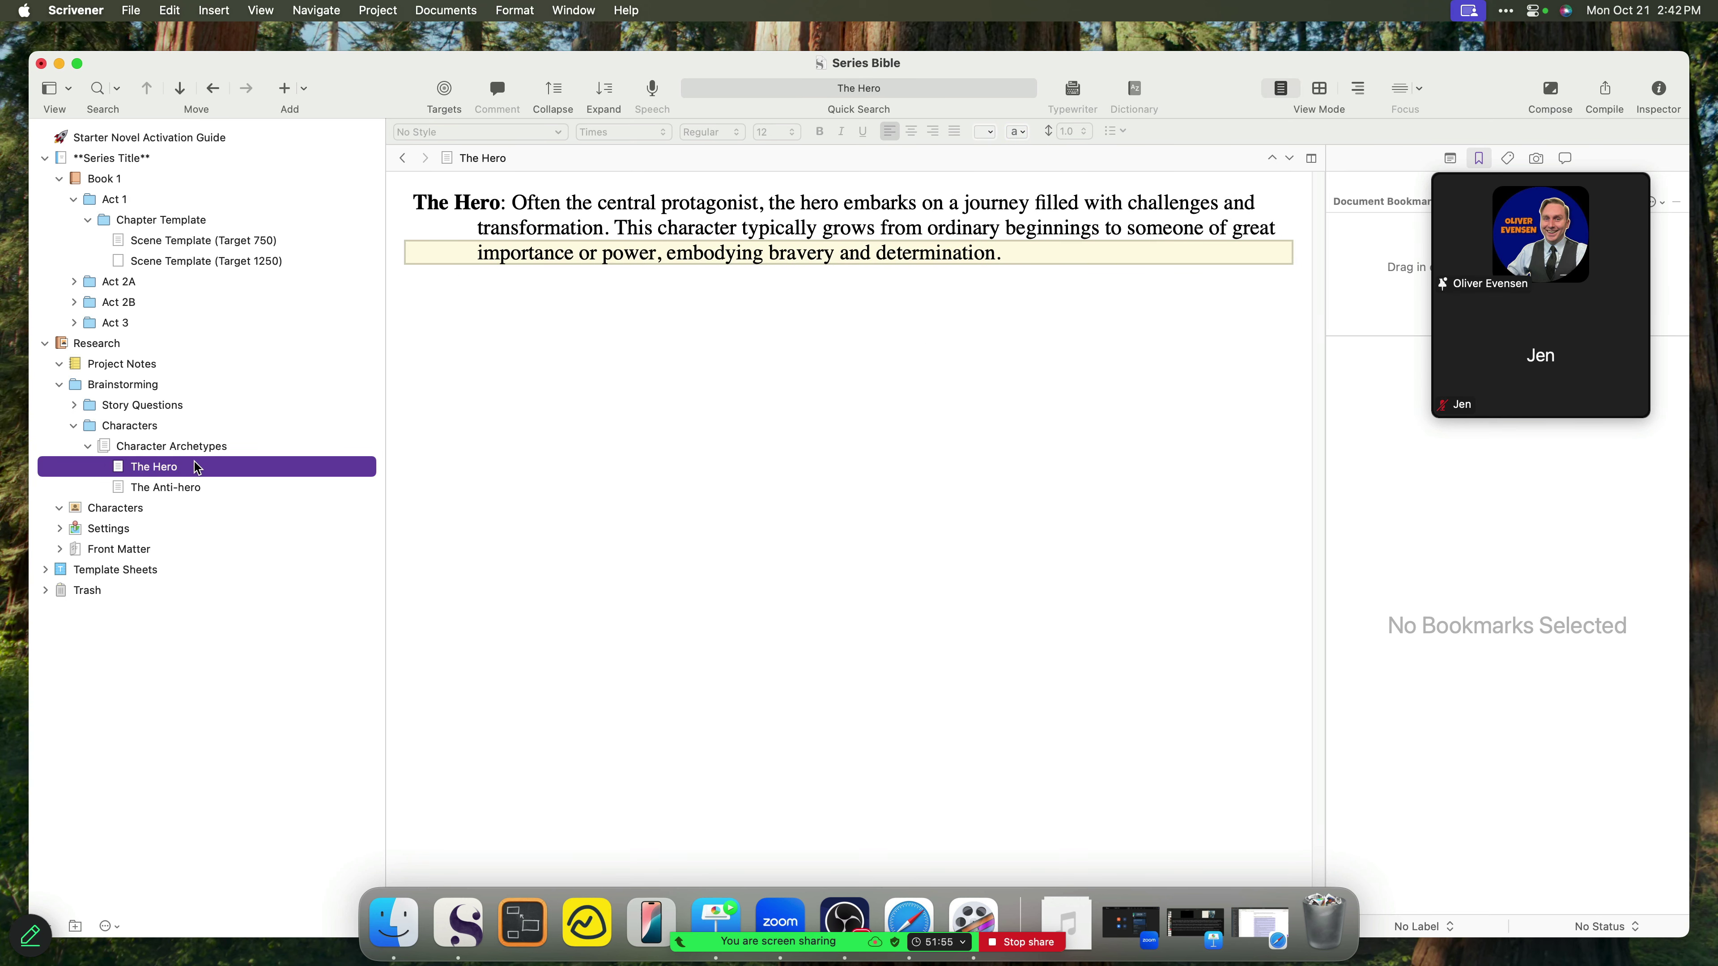
left_click(234, 486)
left_click(88, 446)
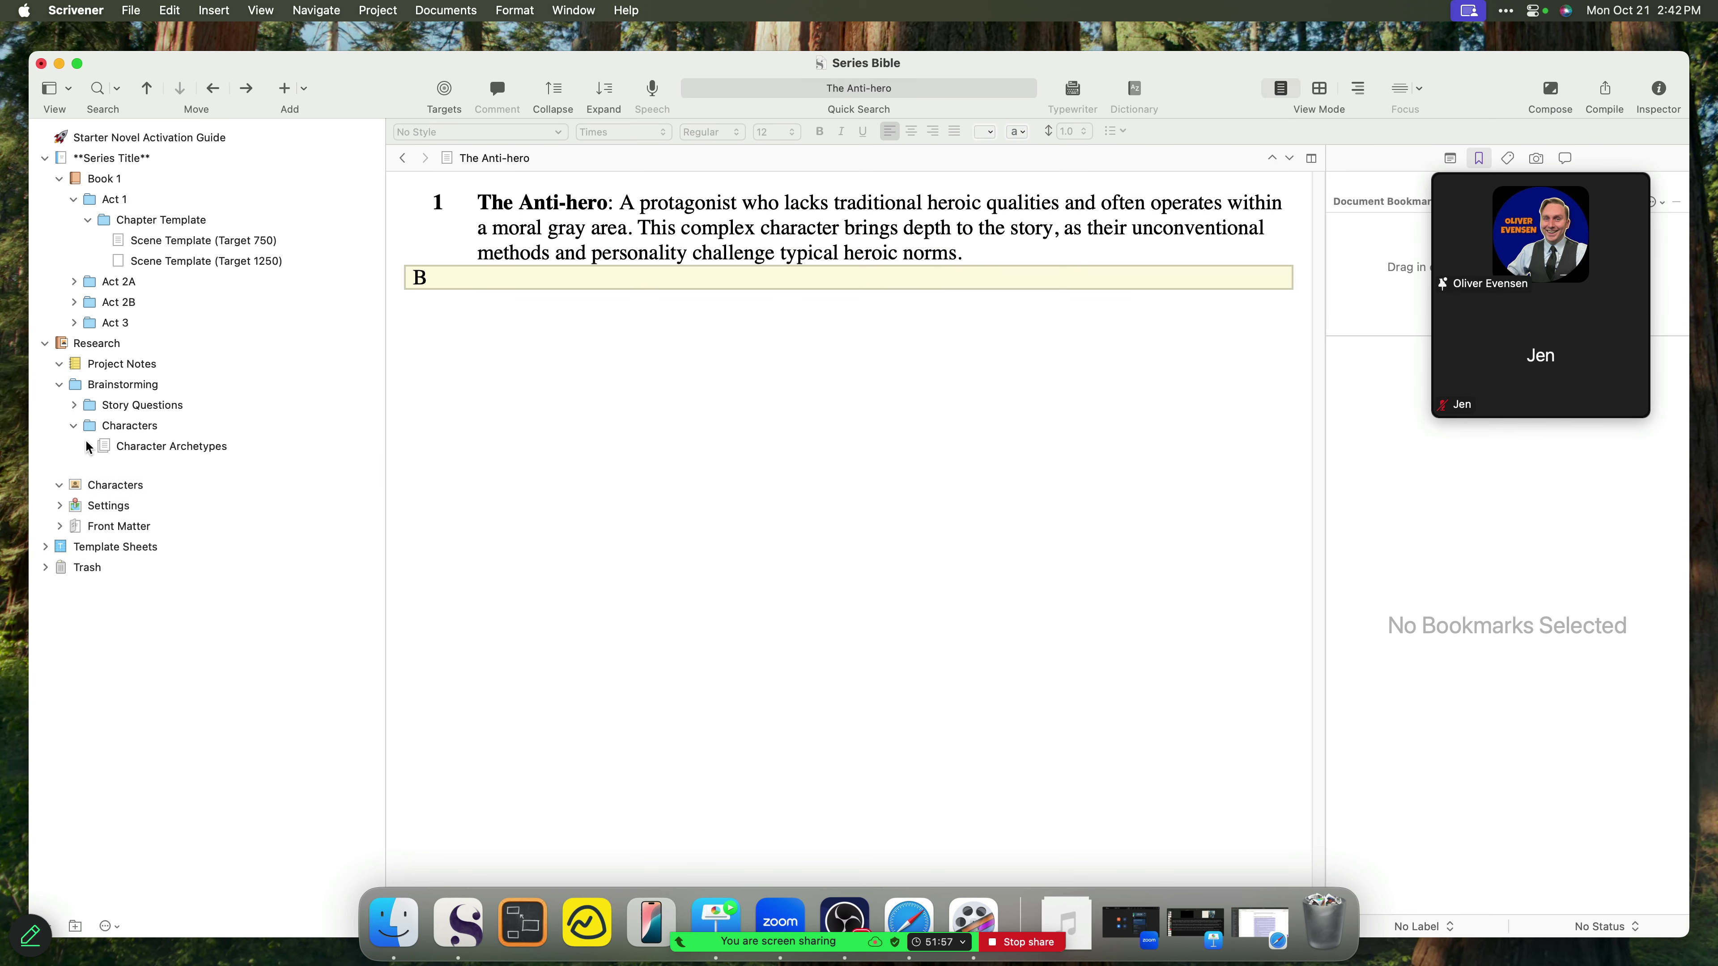
- Add three folders named Flaws, Wants and Needs after Character Archetypes in the brainstorming Characters folder
left_click(75, 925)
type("Flaws")
key("Return")
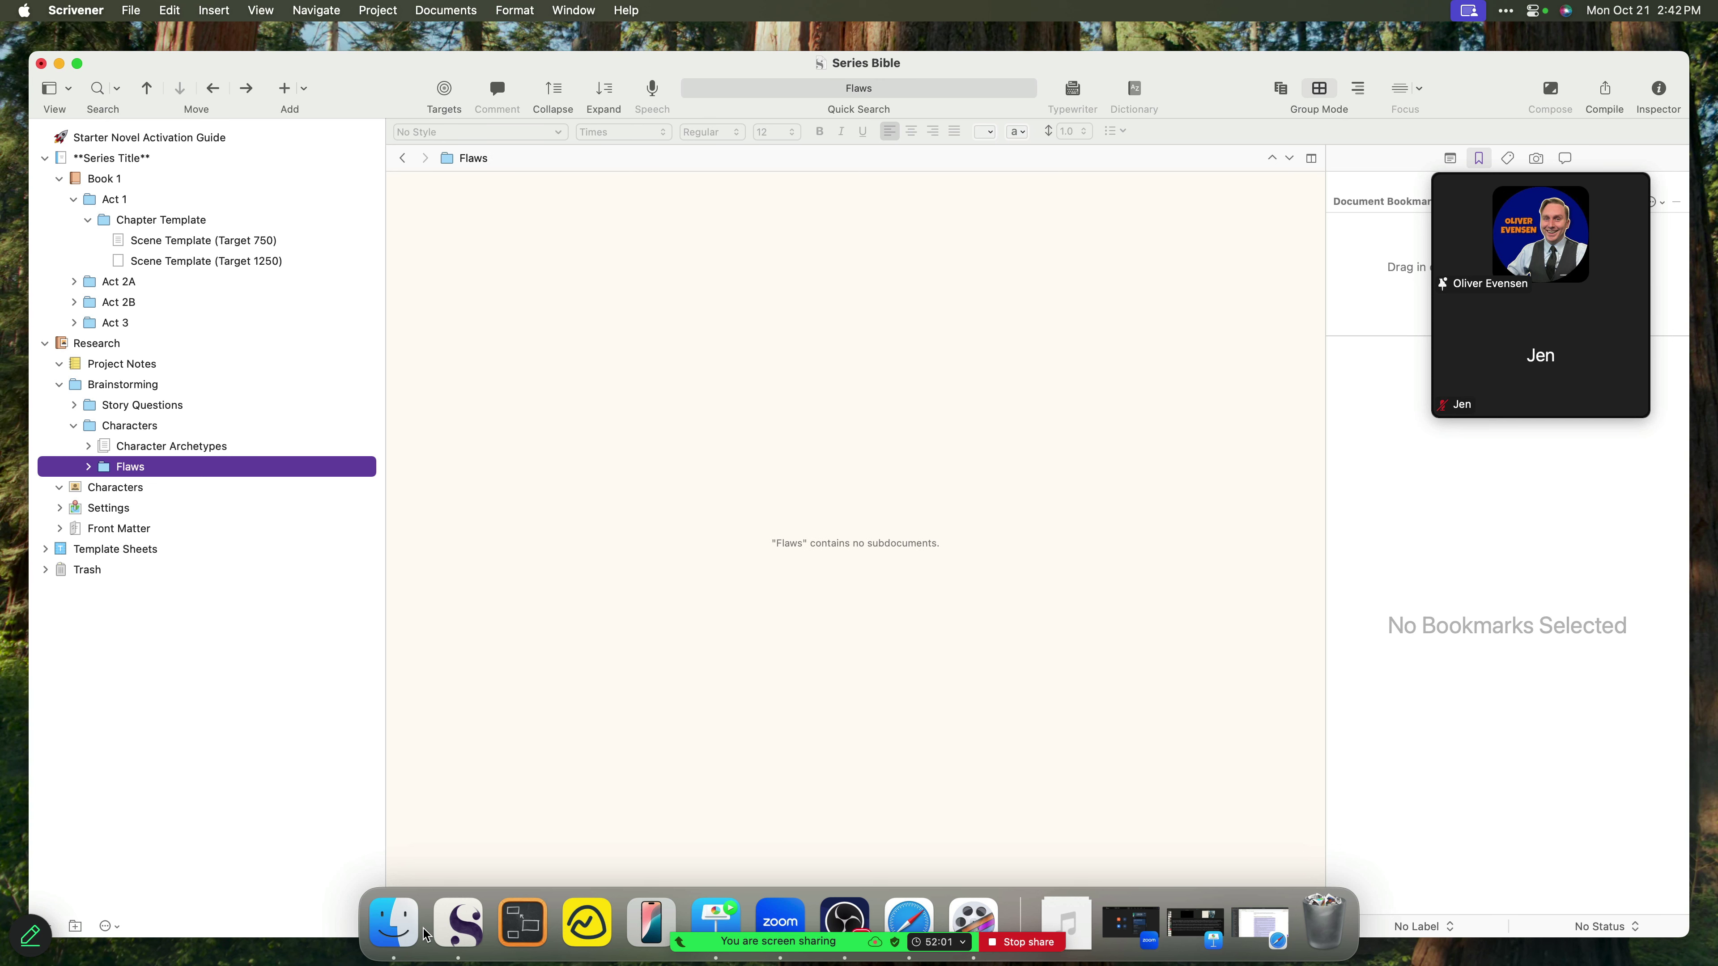
left_click(76, 918)
type("Wants")
key("Return")
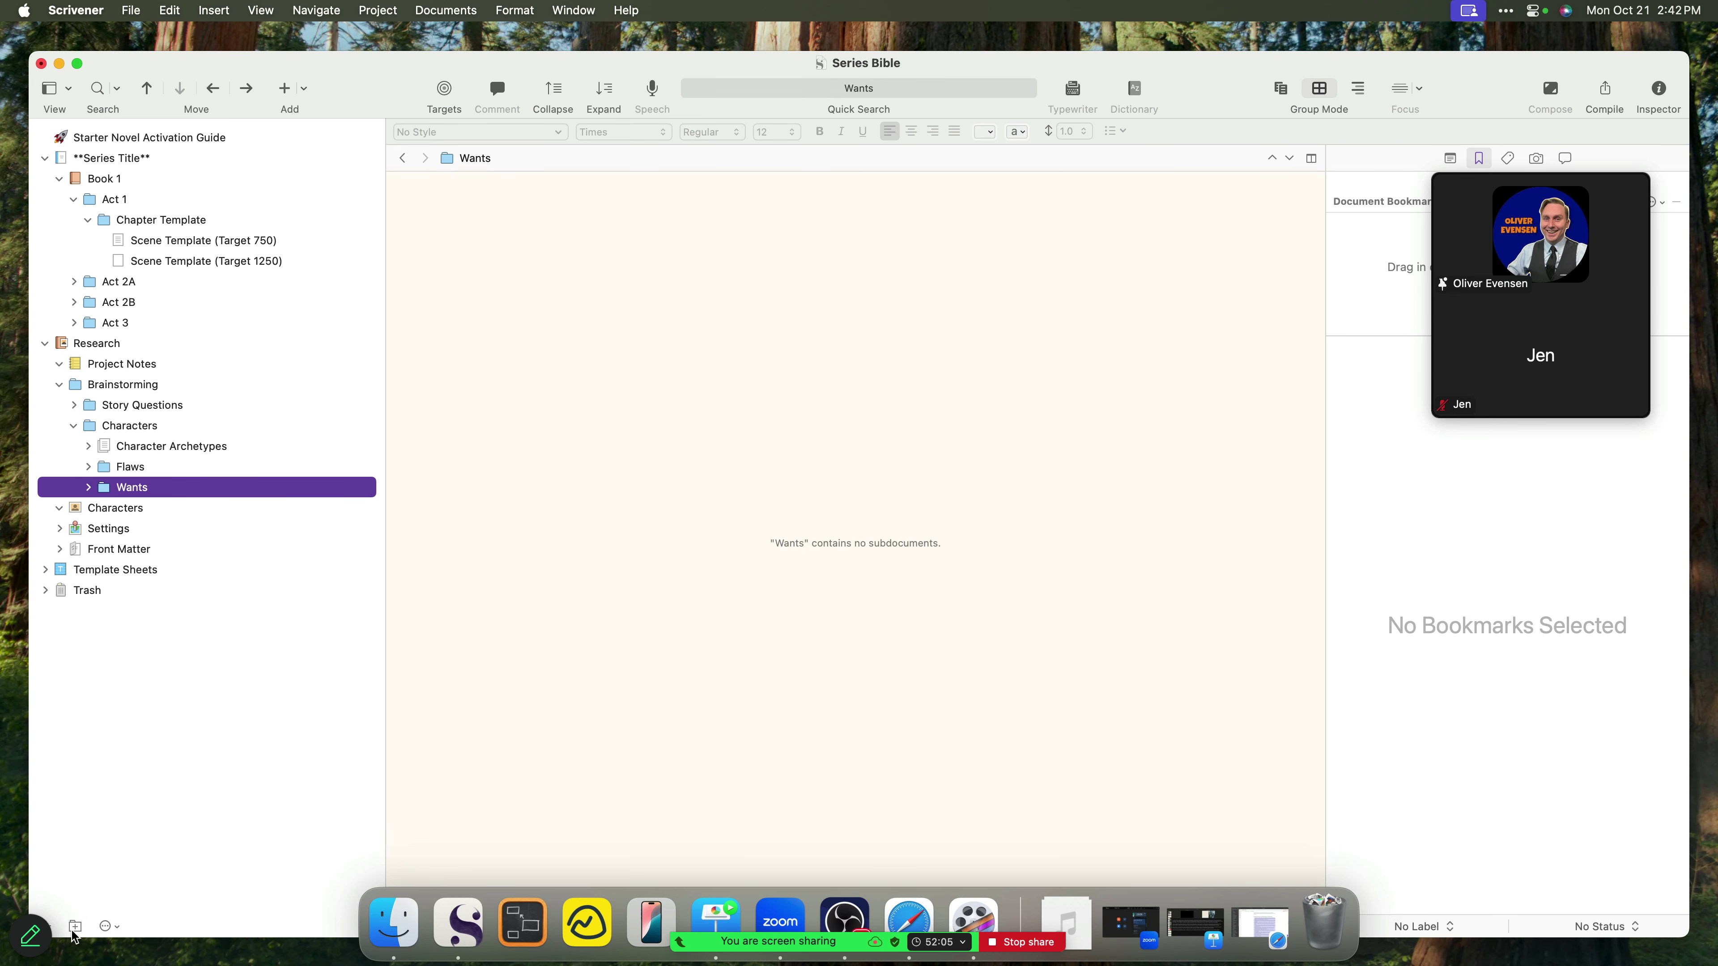
left_click(74, 927)
type("Needs")
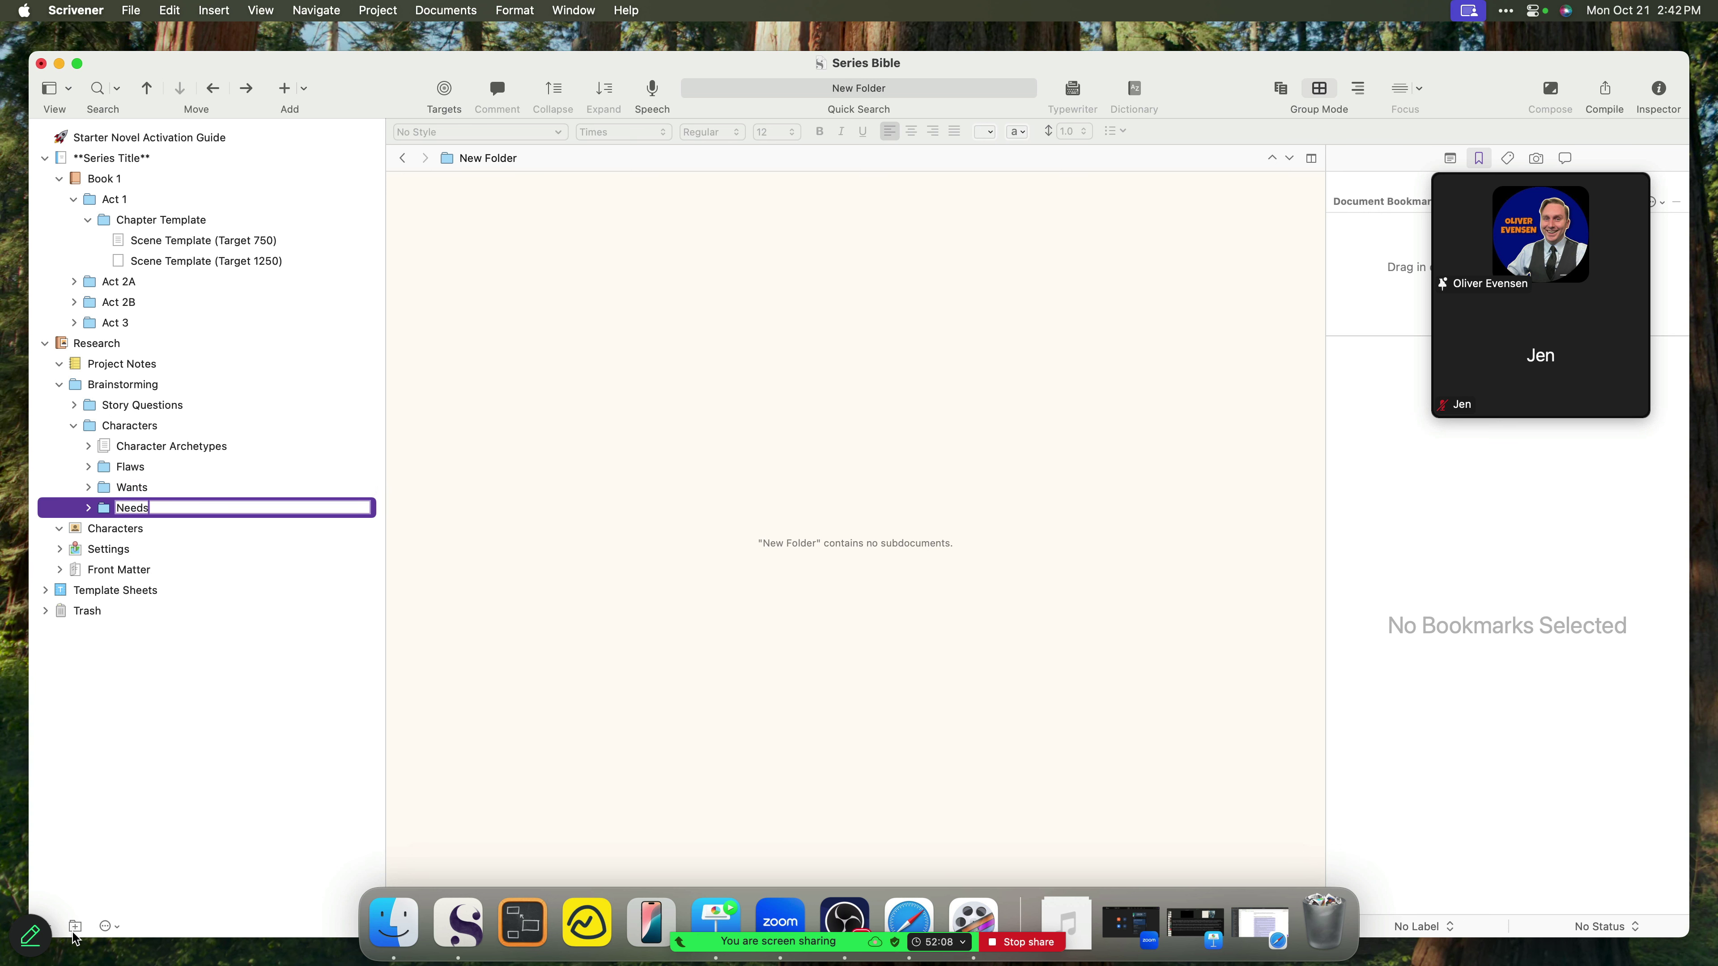
key("Return")
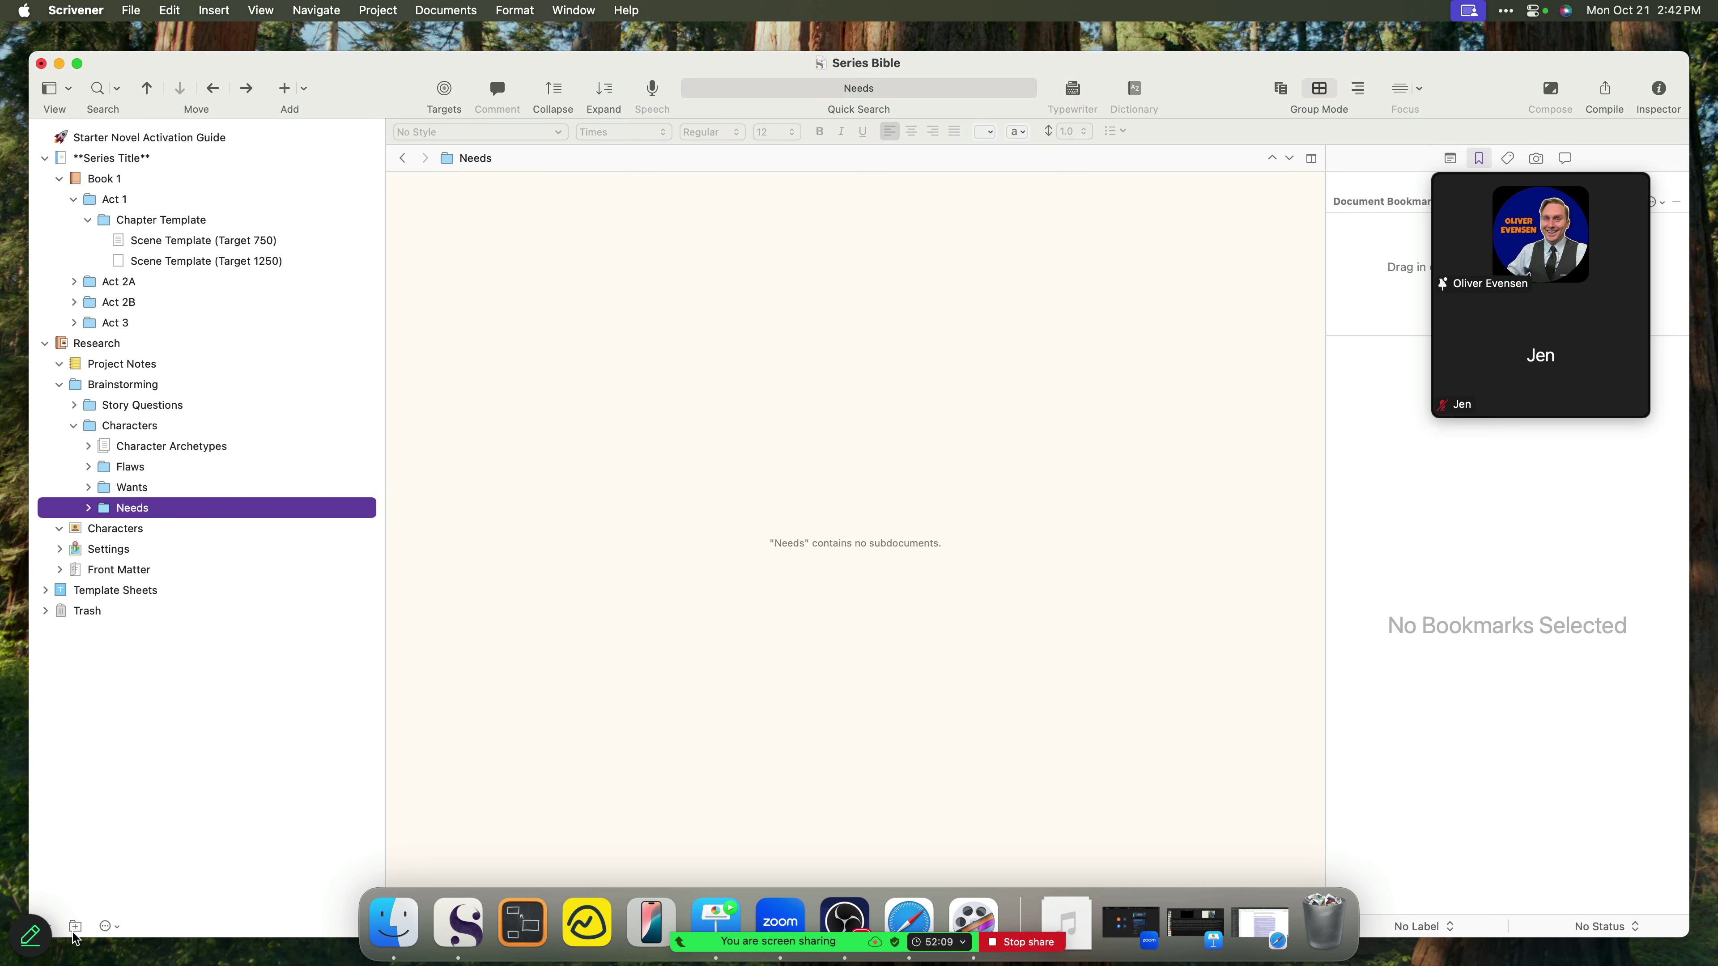
- Expand the Flaws folder and shrink the project window so the controls beneath the binder and editor are unobstructed
left_click(142, 475)
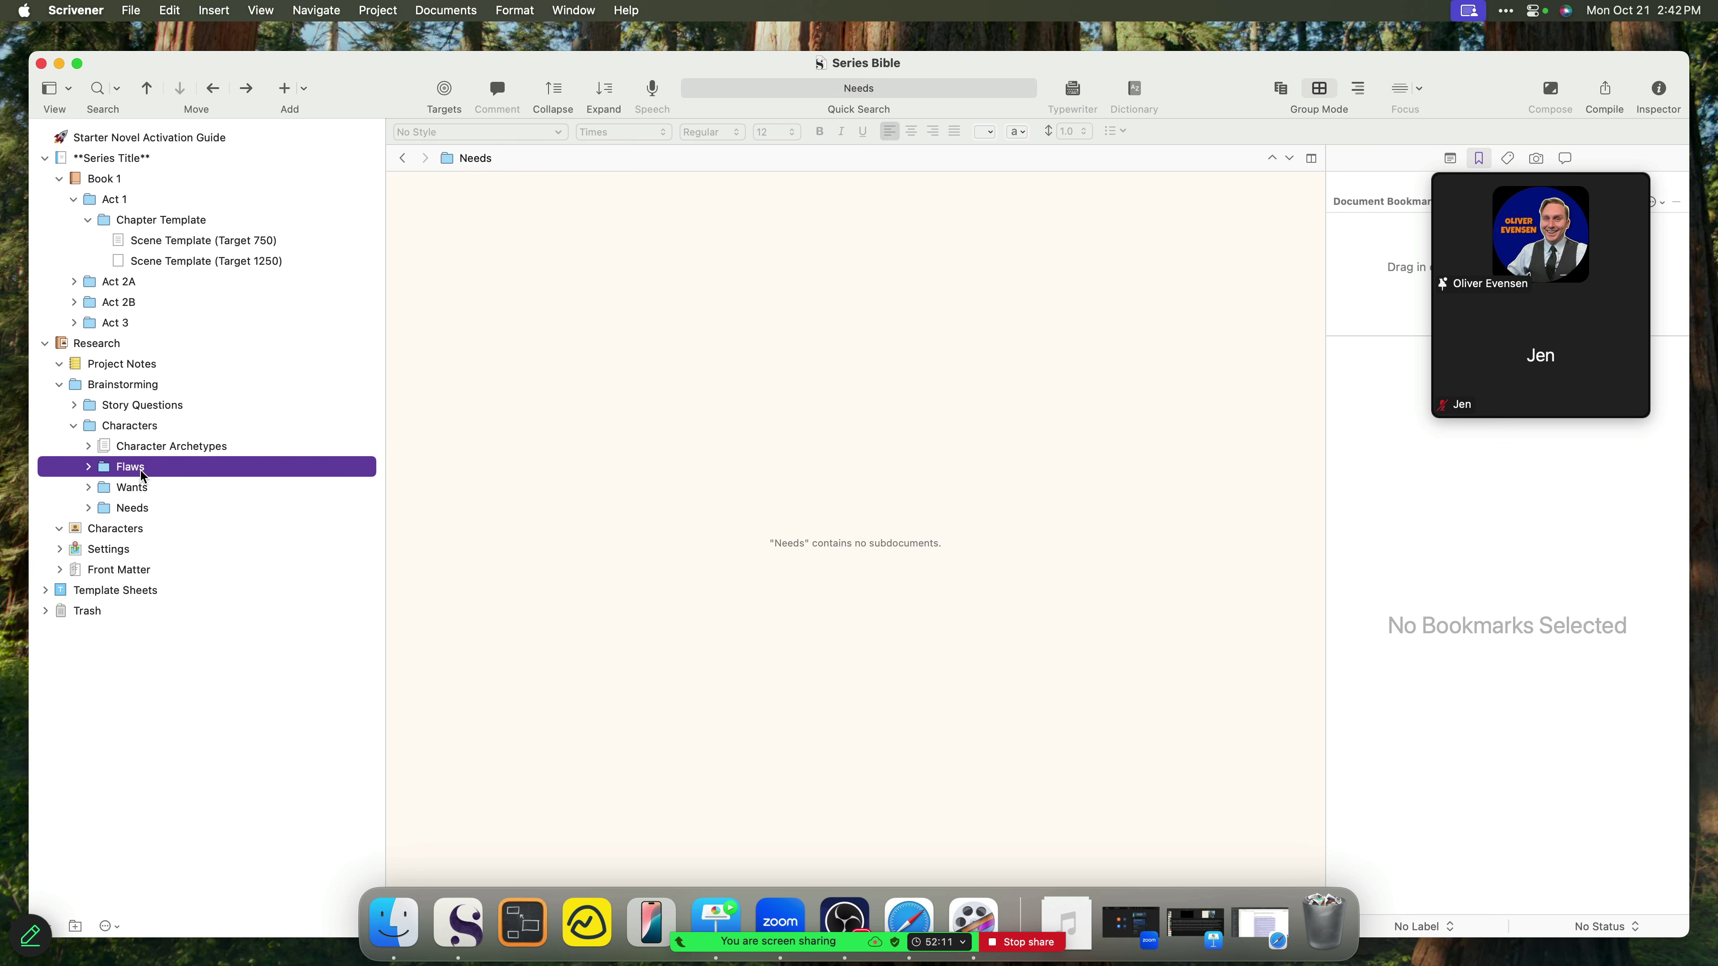
left_click(89, 466)
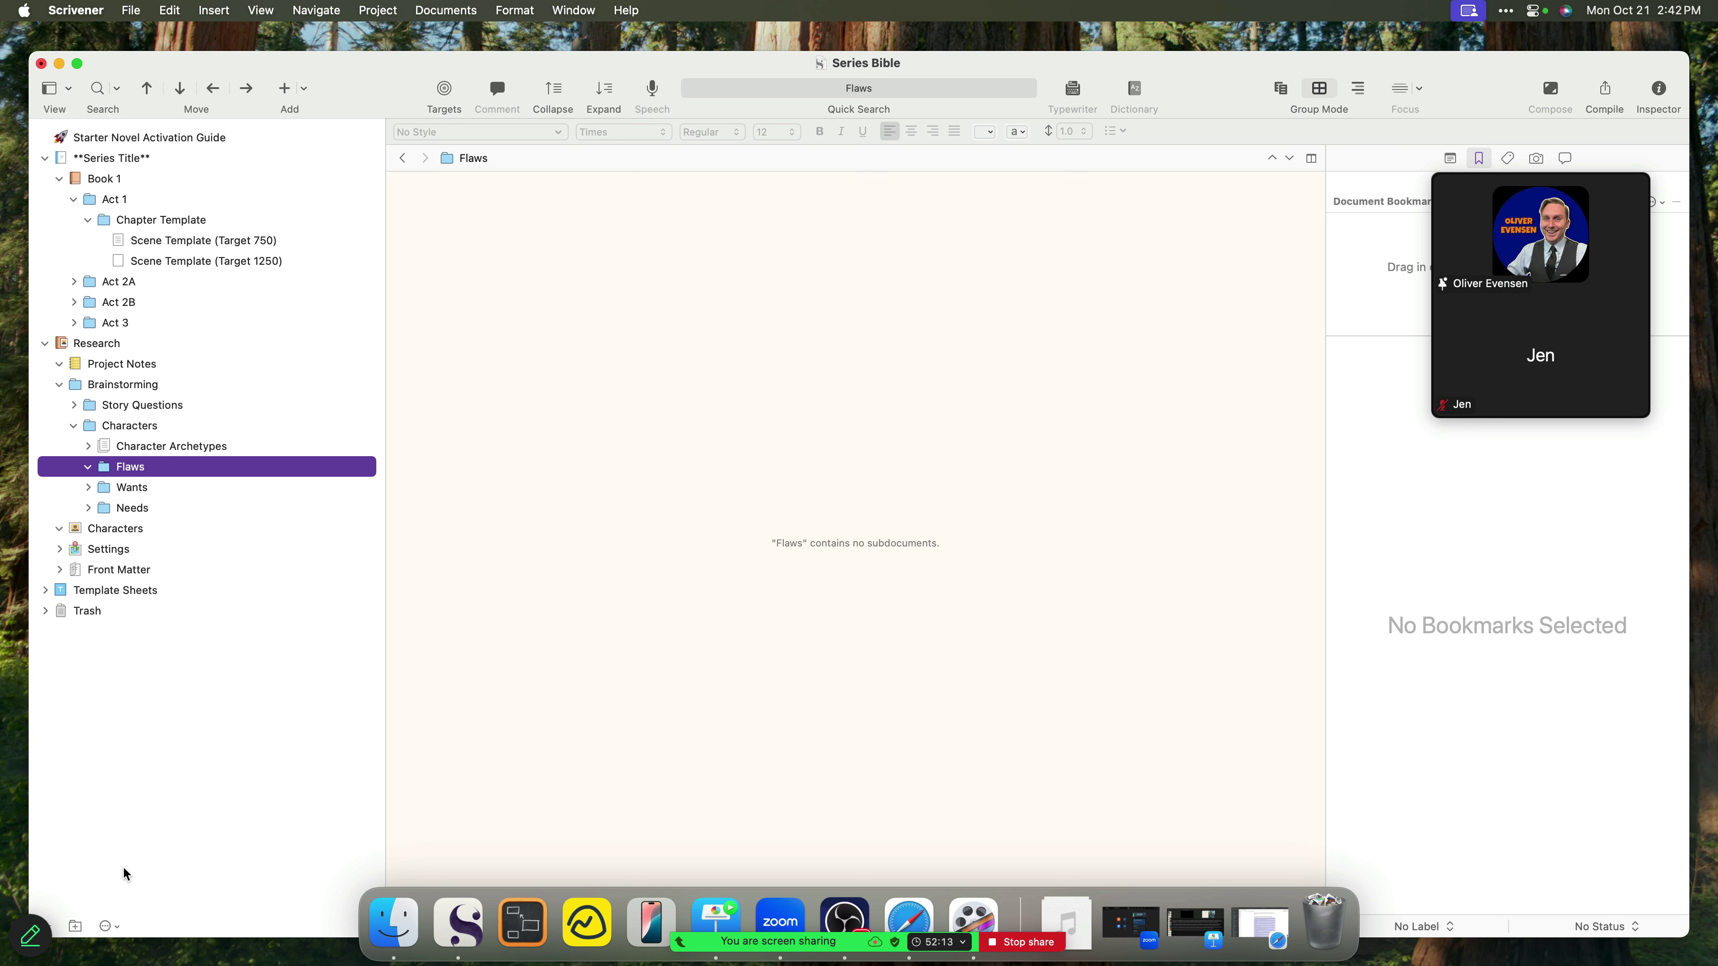
left_click(151, 496)
left_click(156, 512)
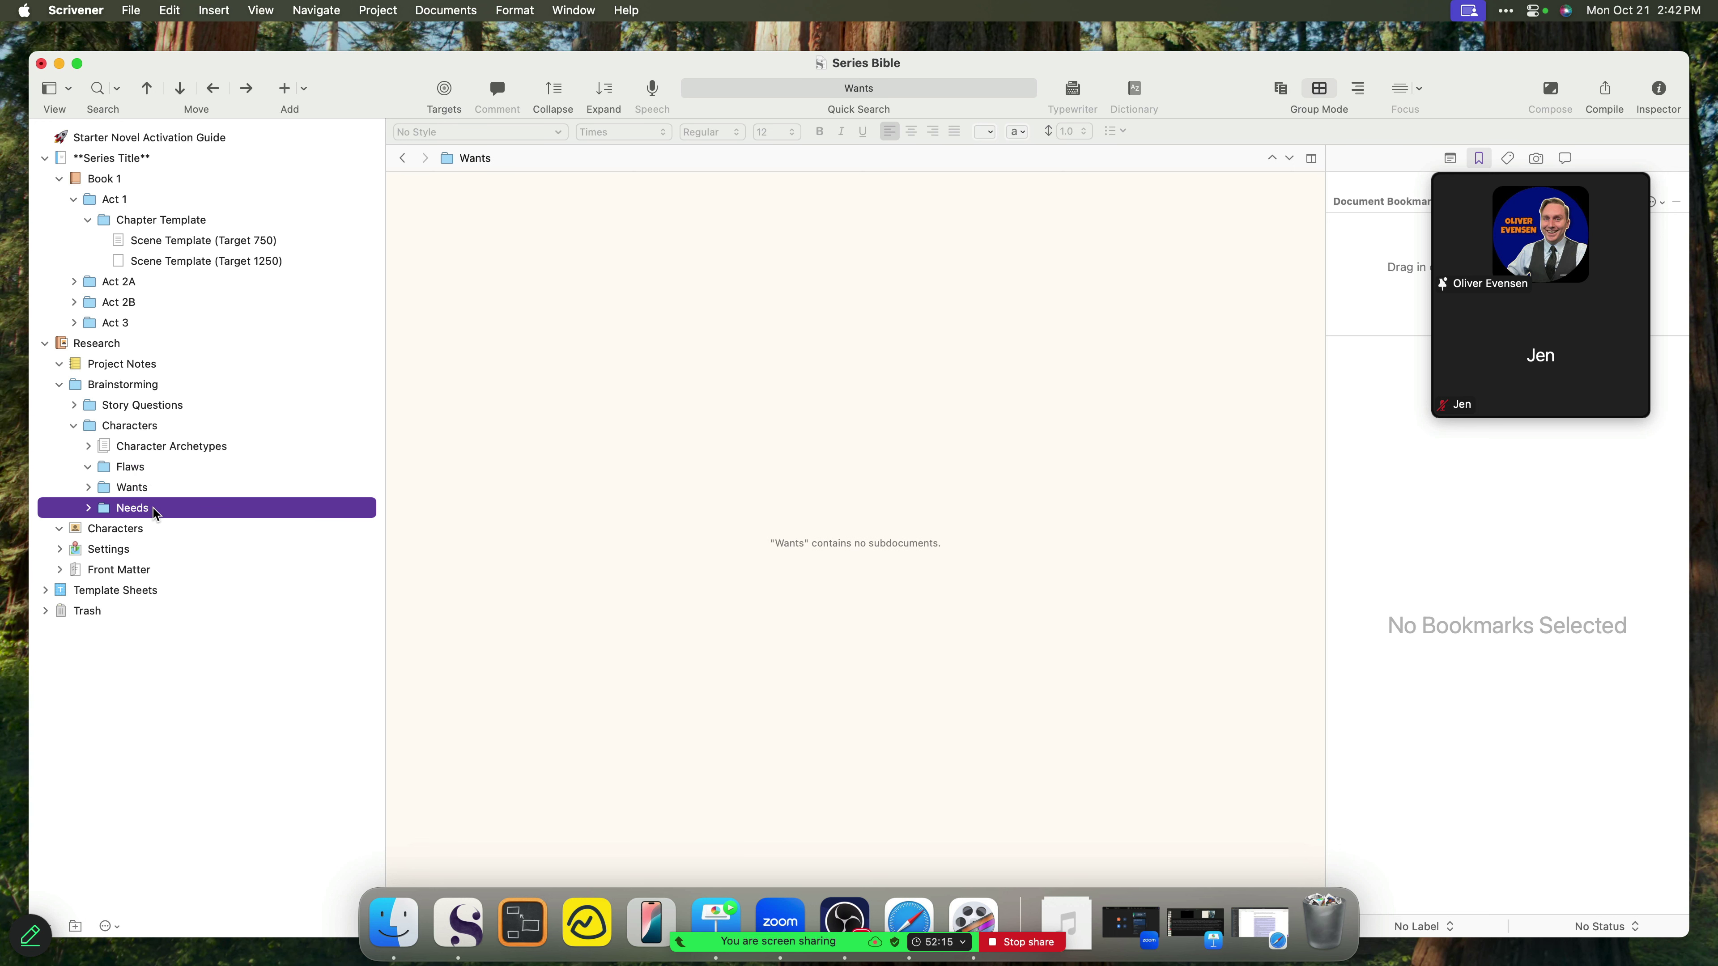
left_click(130, 467)
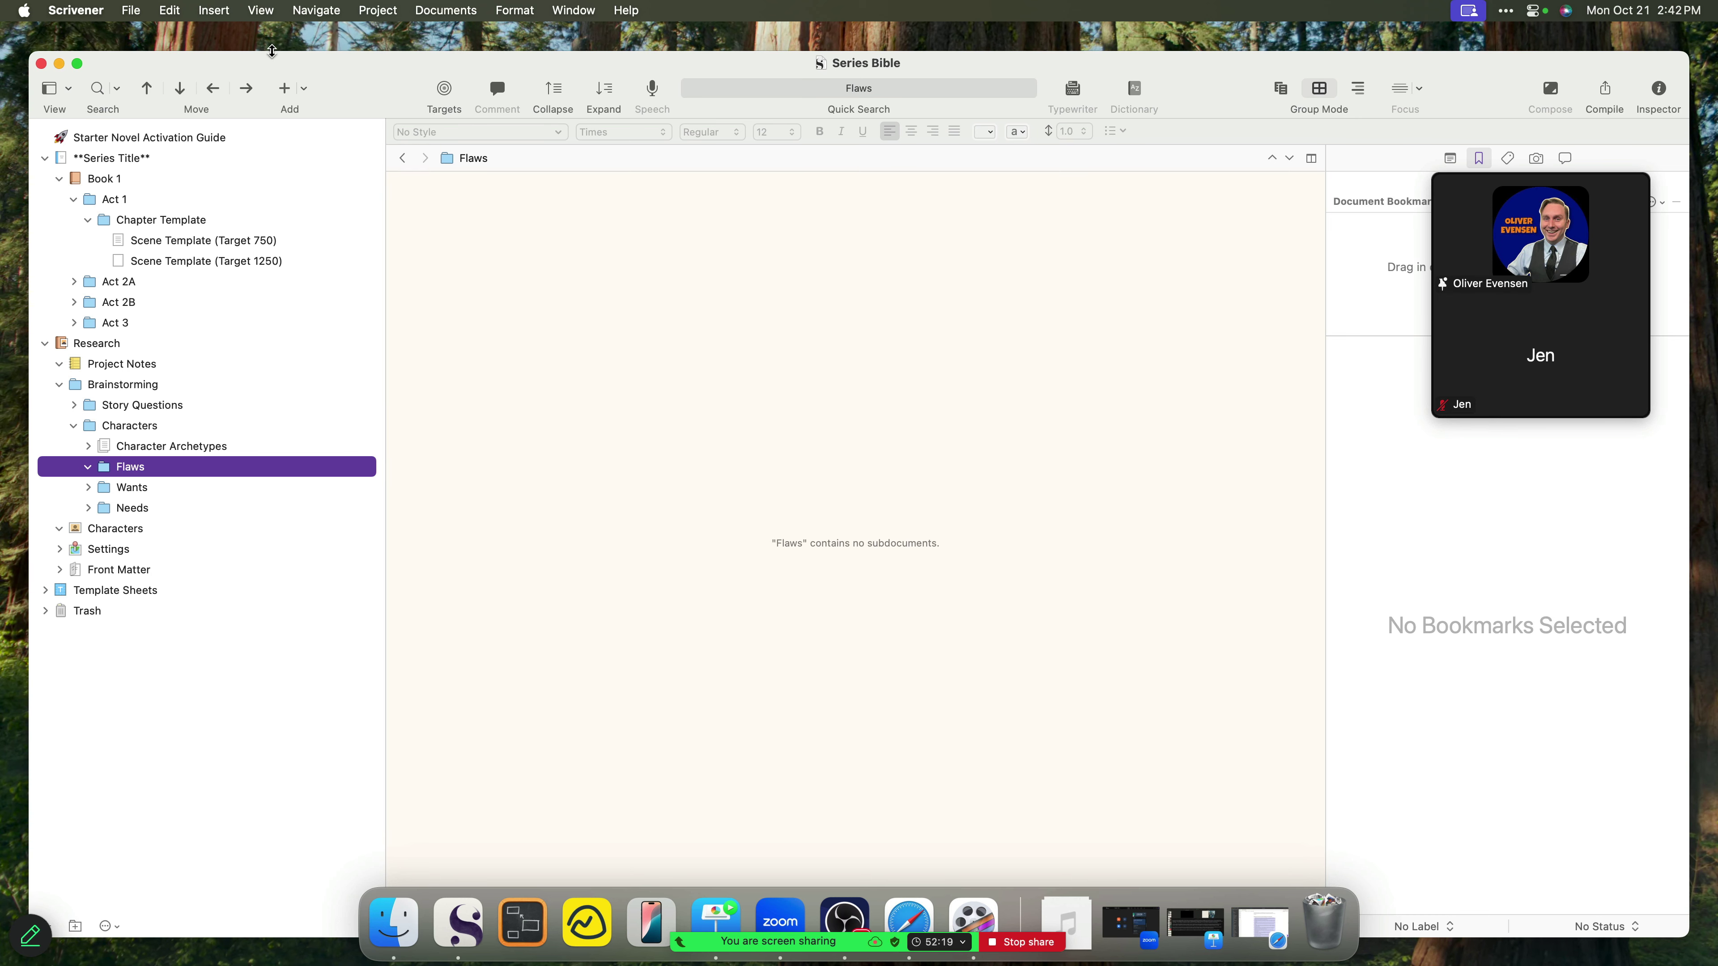
left_click_drag(270, 58, 1014, 64)
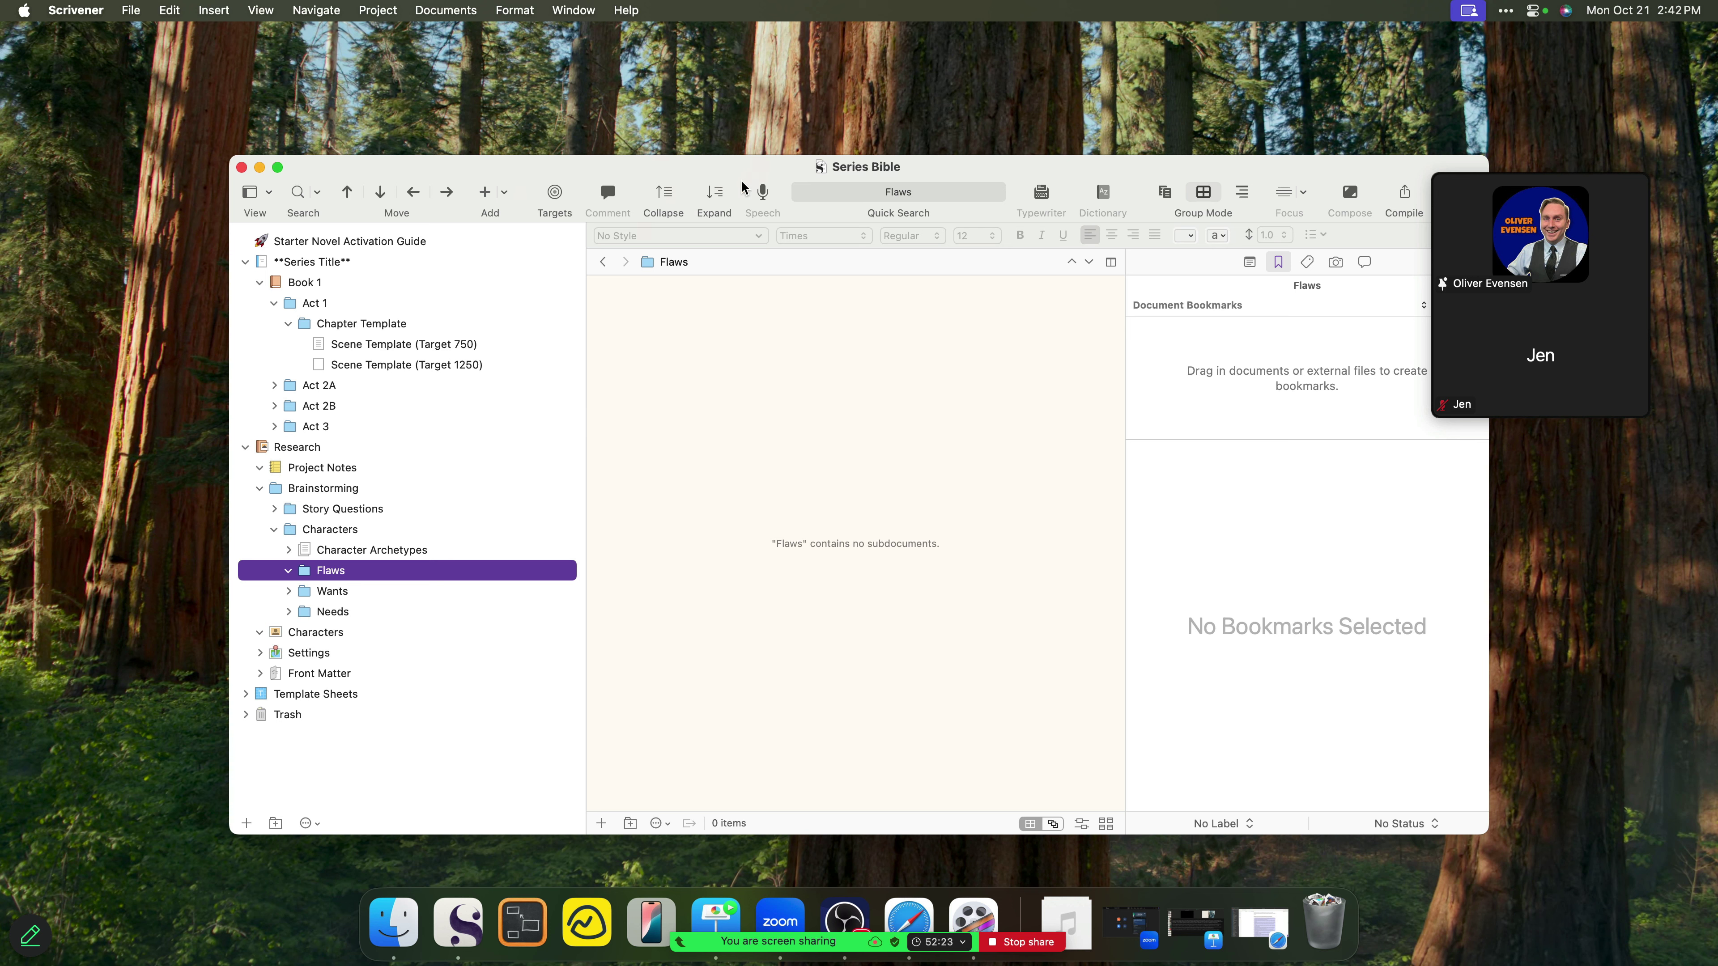
left_click_drag(513, 153, 514, 59)
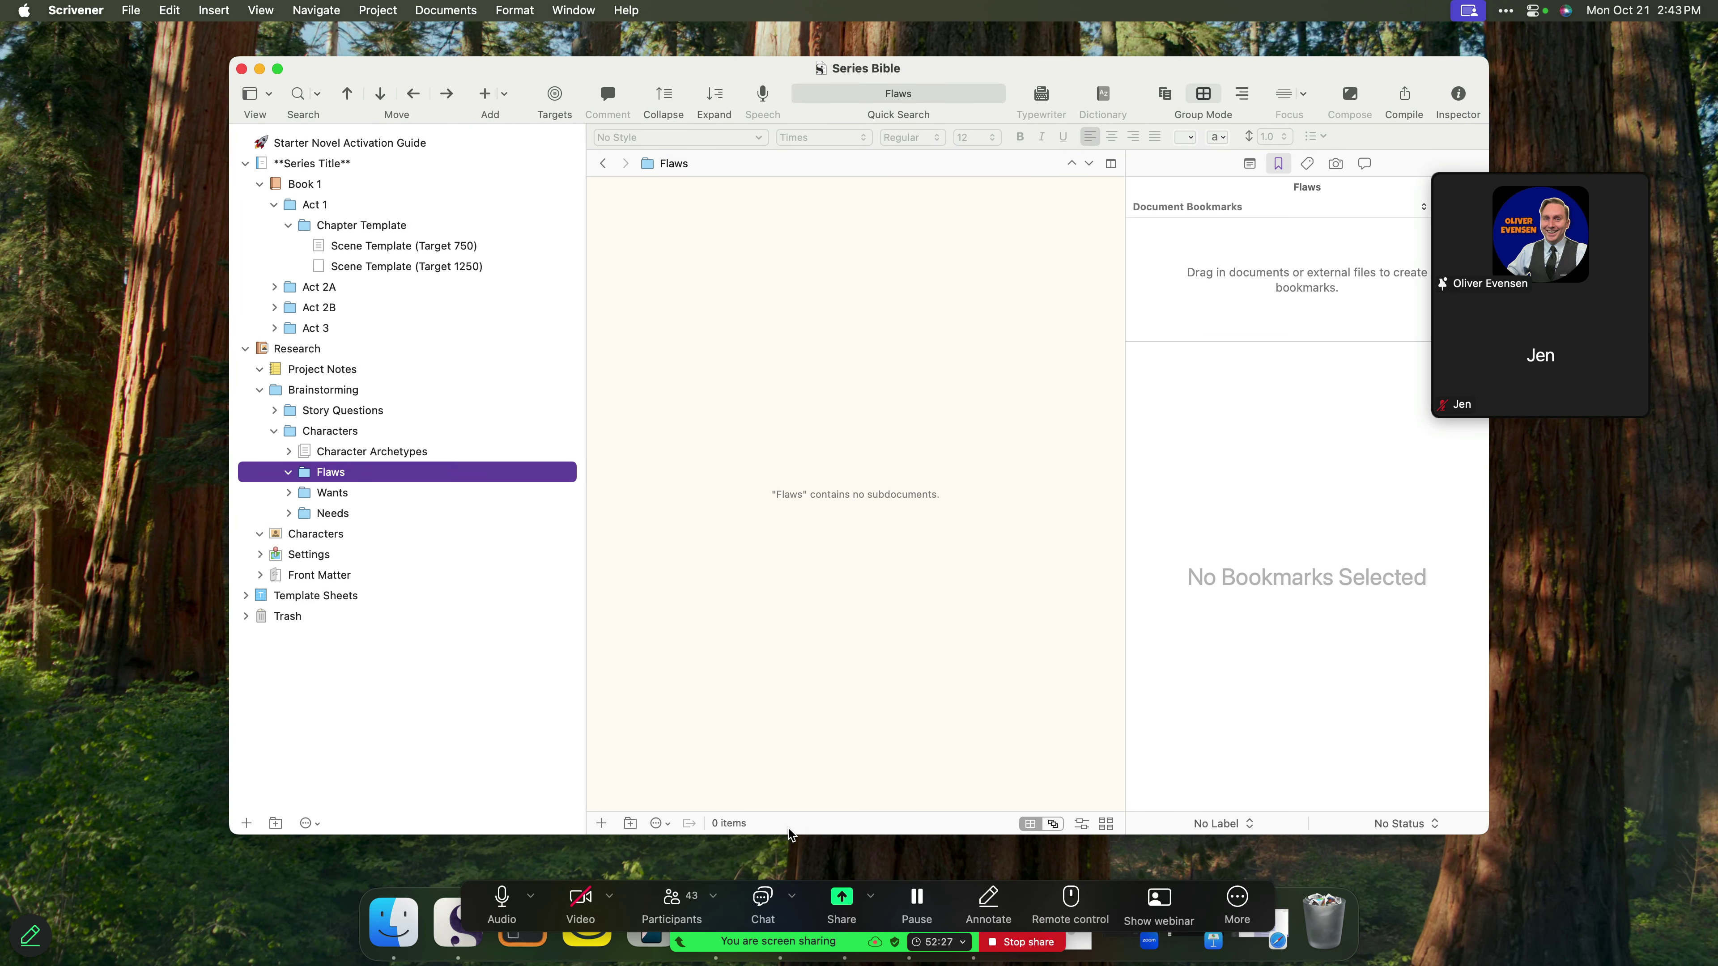
- Create a document titled "Flaws I Enjoy Writing About" in the Flaws folder and enter "ds" as its text
left_click(252, 726)
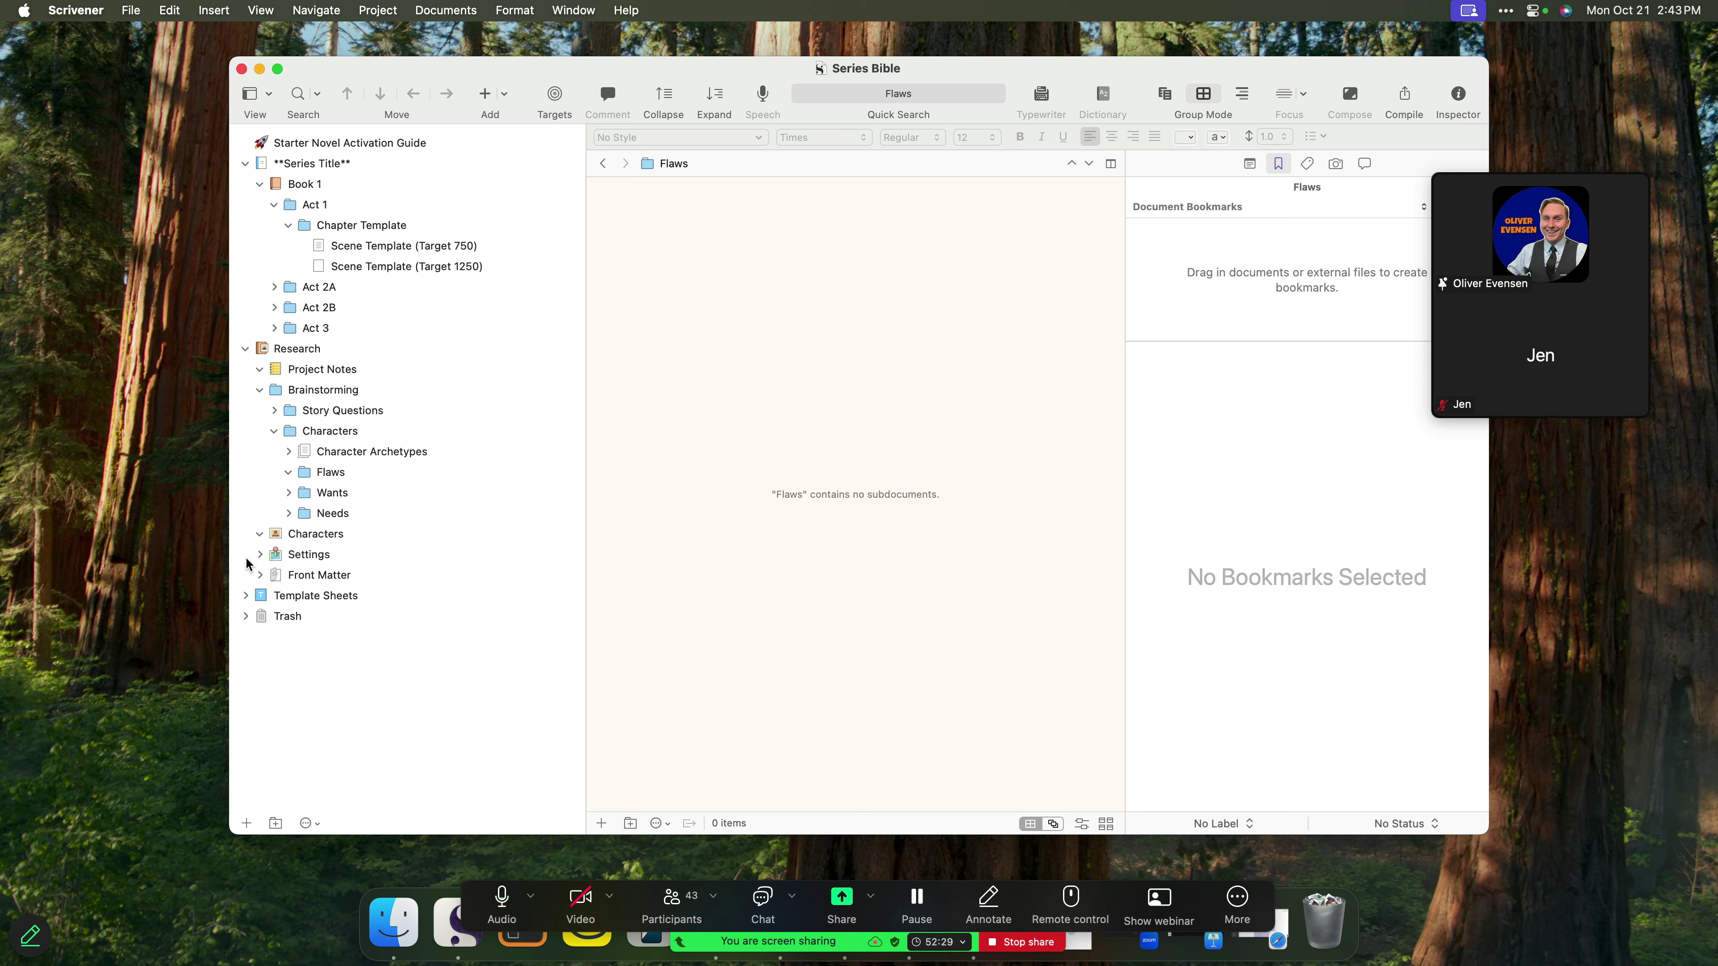
left_click(358, 474)
left_click(246, 823)
left_click(732, 164)
type("F")
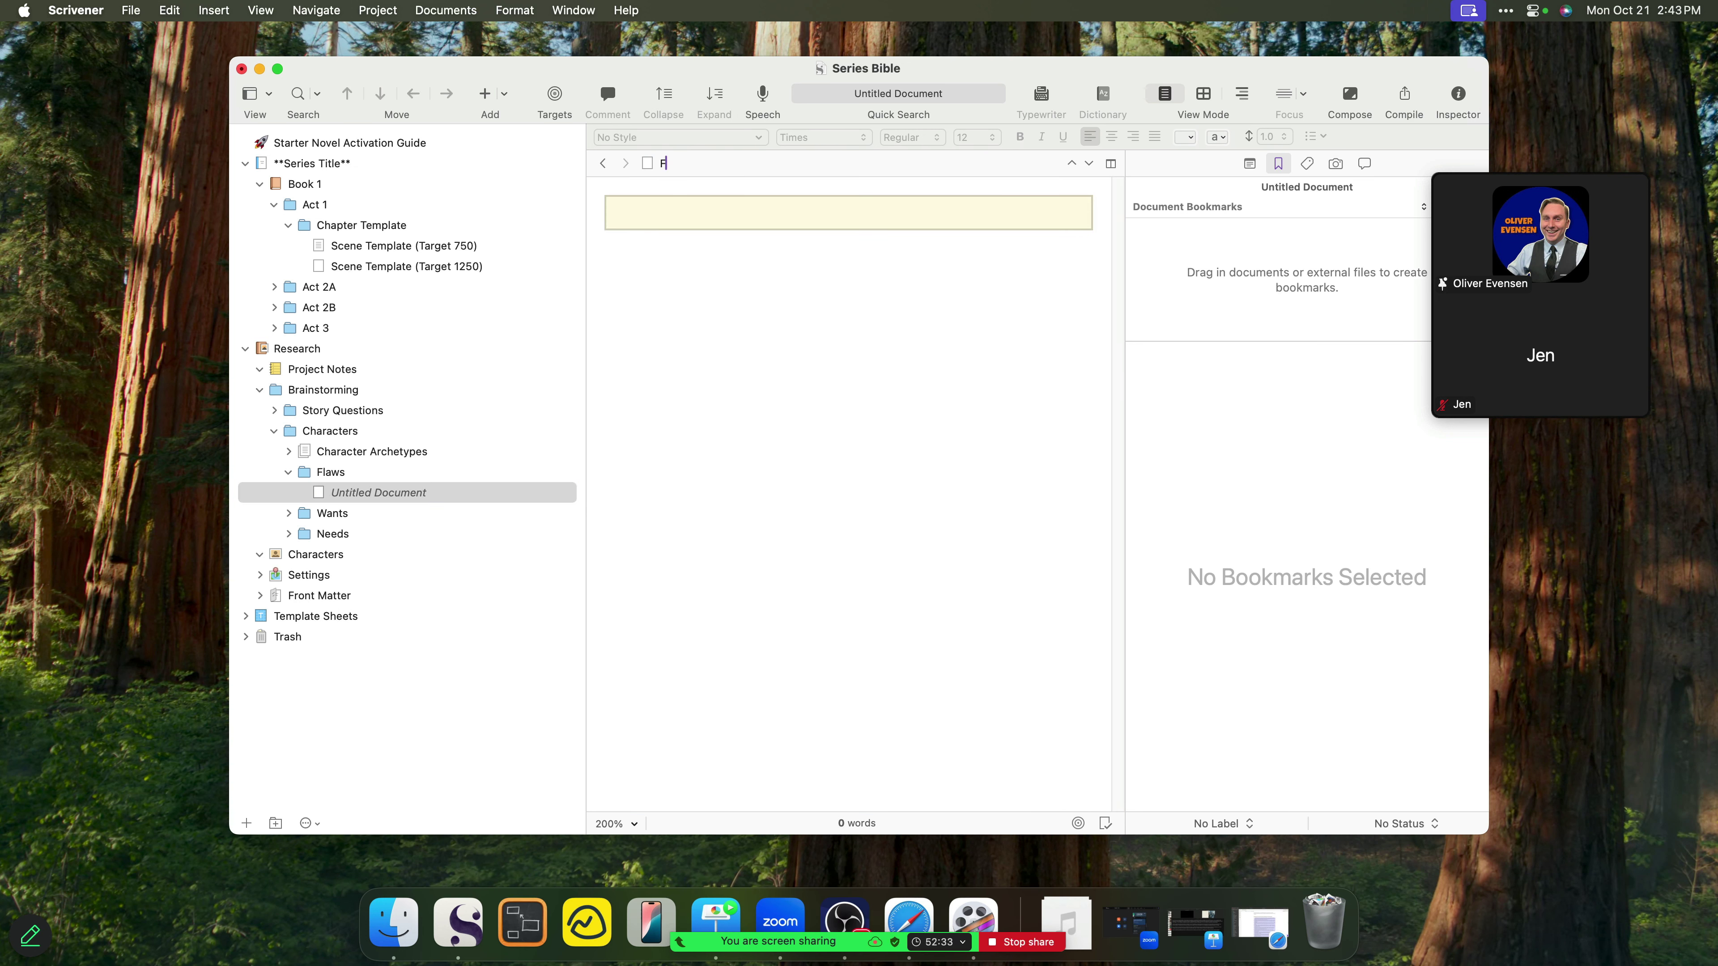
type("laws I e")
key("BackSpace")
type("Enjoy Writing about")
key("Return")
type("ds")
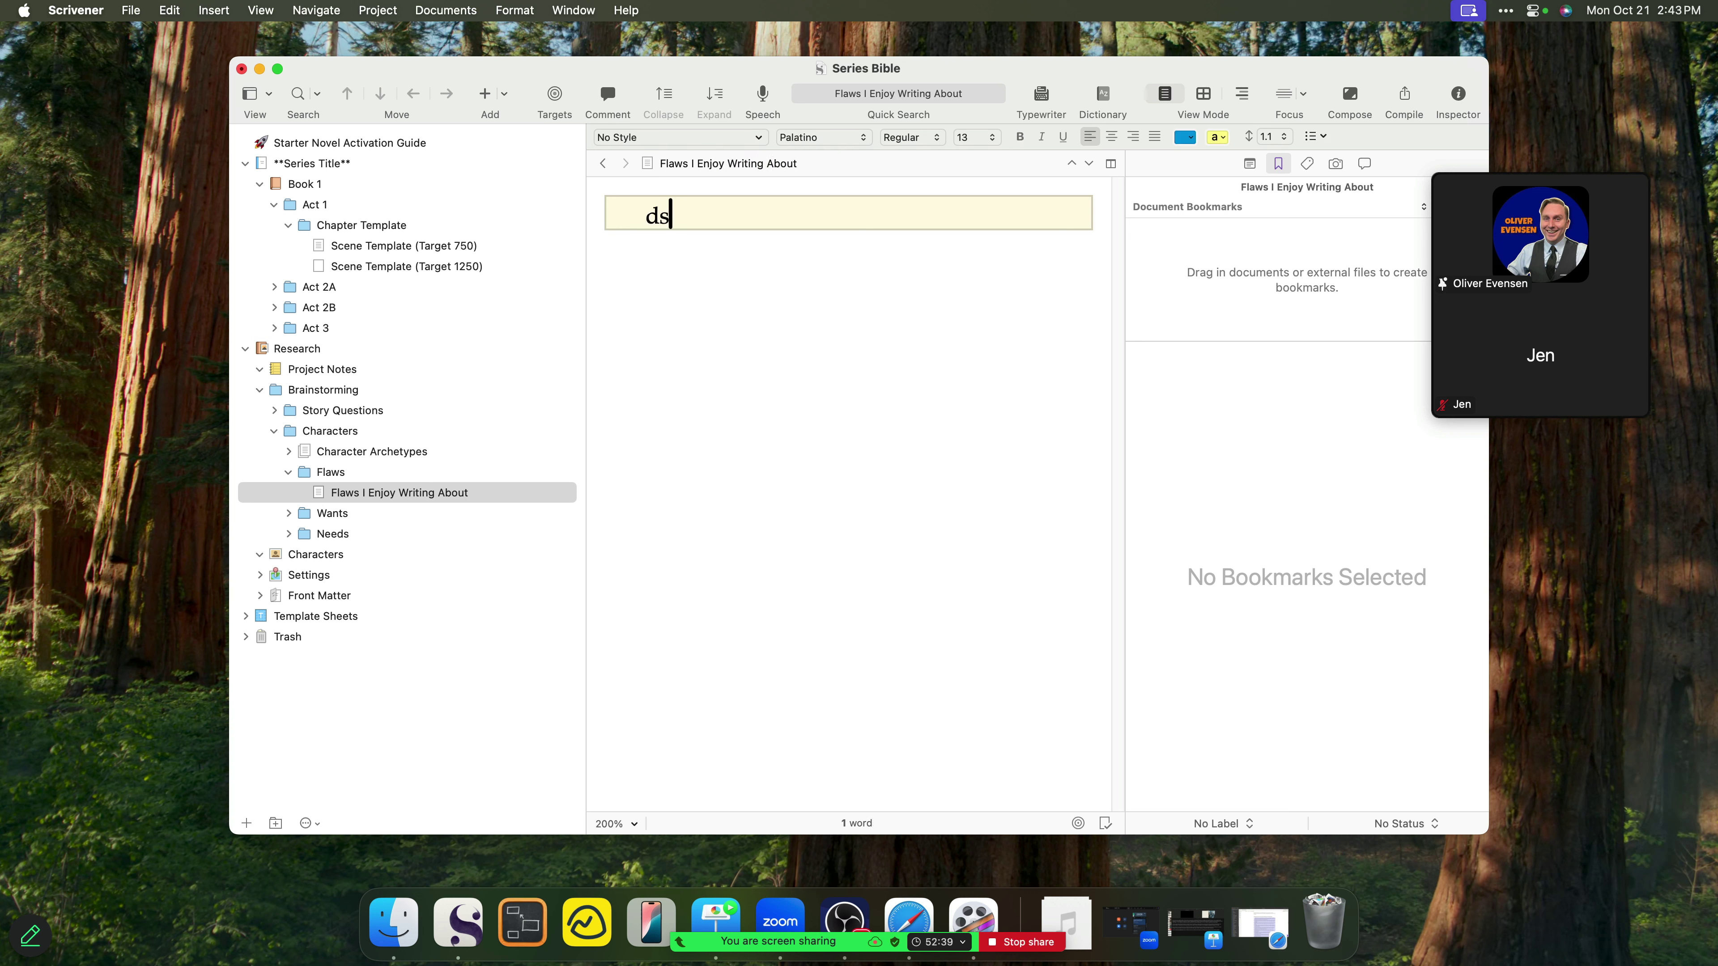
- Duplicate the Flaws I Enjoy Writing About document and move the copy into the Wants folder
left_click(406, 492)
key("super+d")
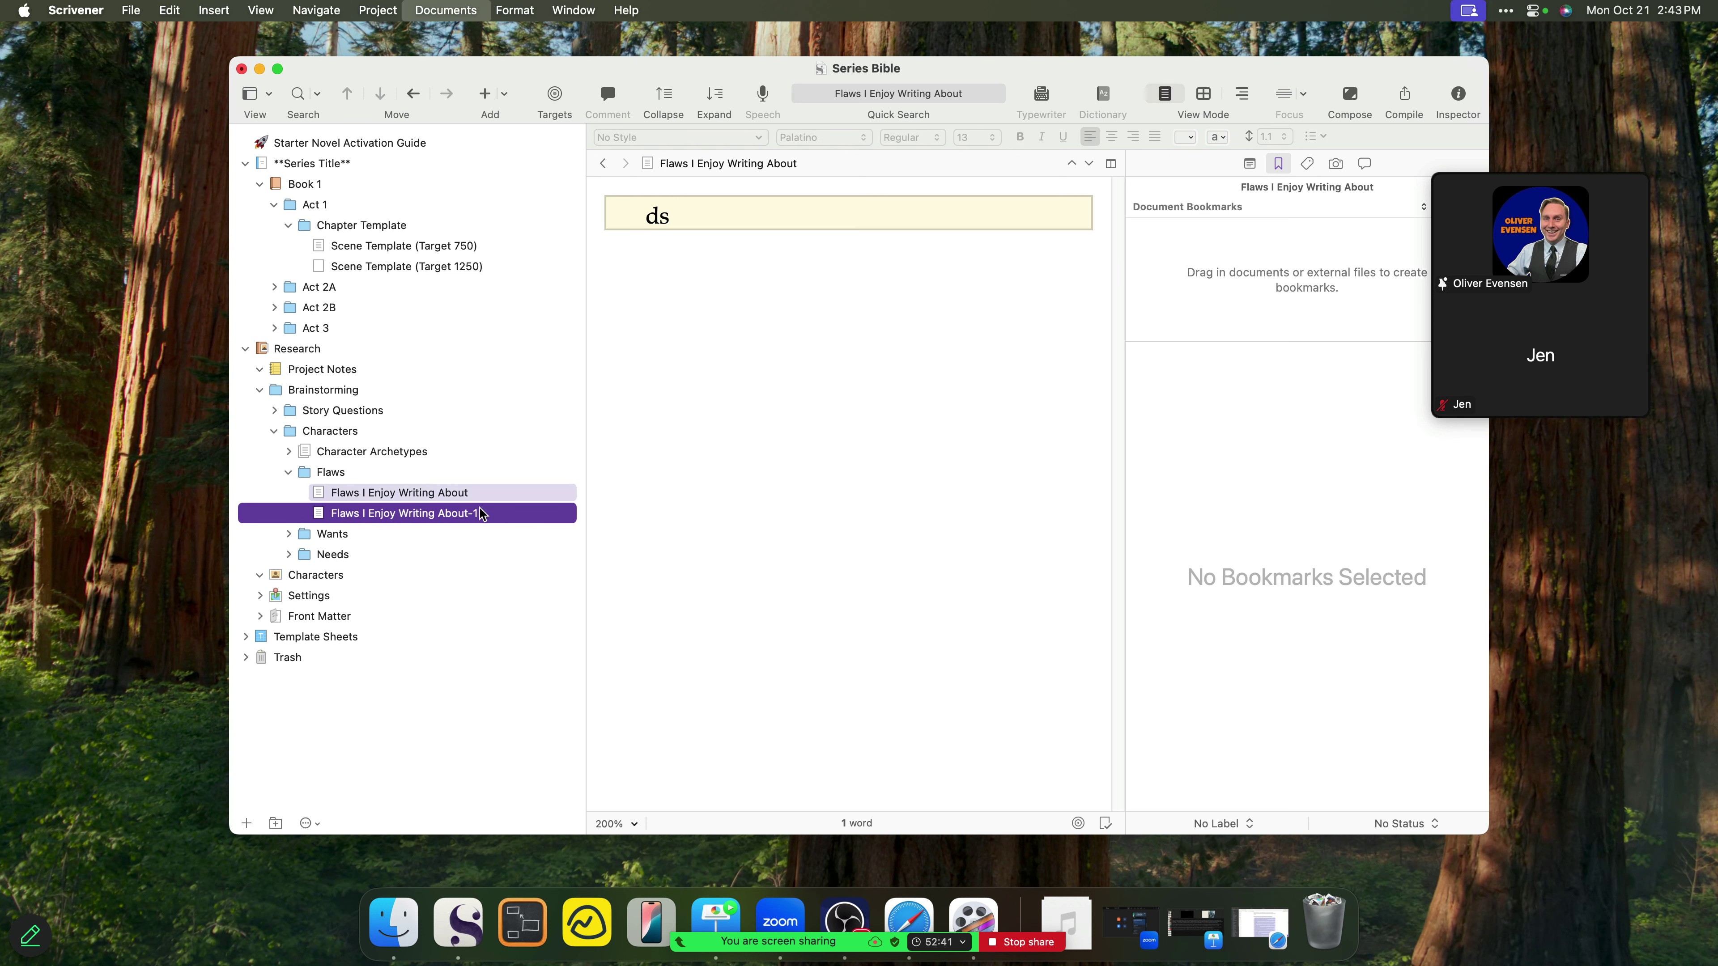
left_click_drag(414, 525, 406, 534)
- Rename the copy in Wants as "Want I Enjoy Writing About-1" and open the original Flaws document's title for editing
left_click(351, 535)
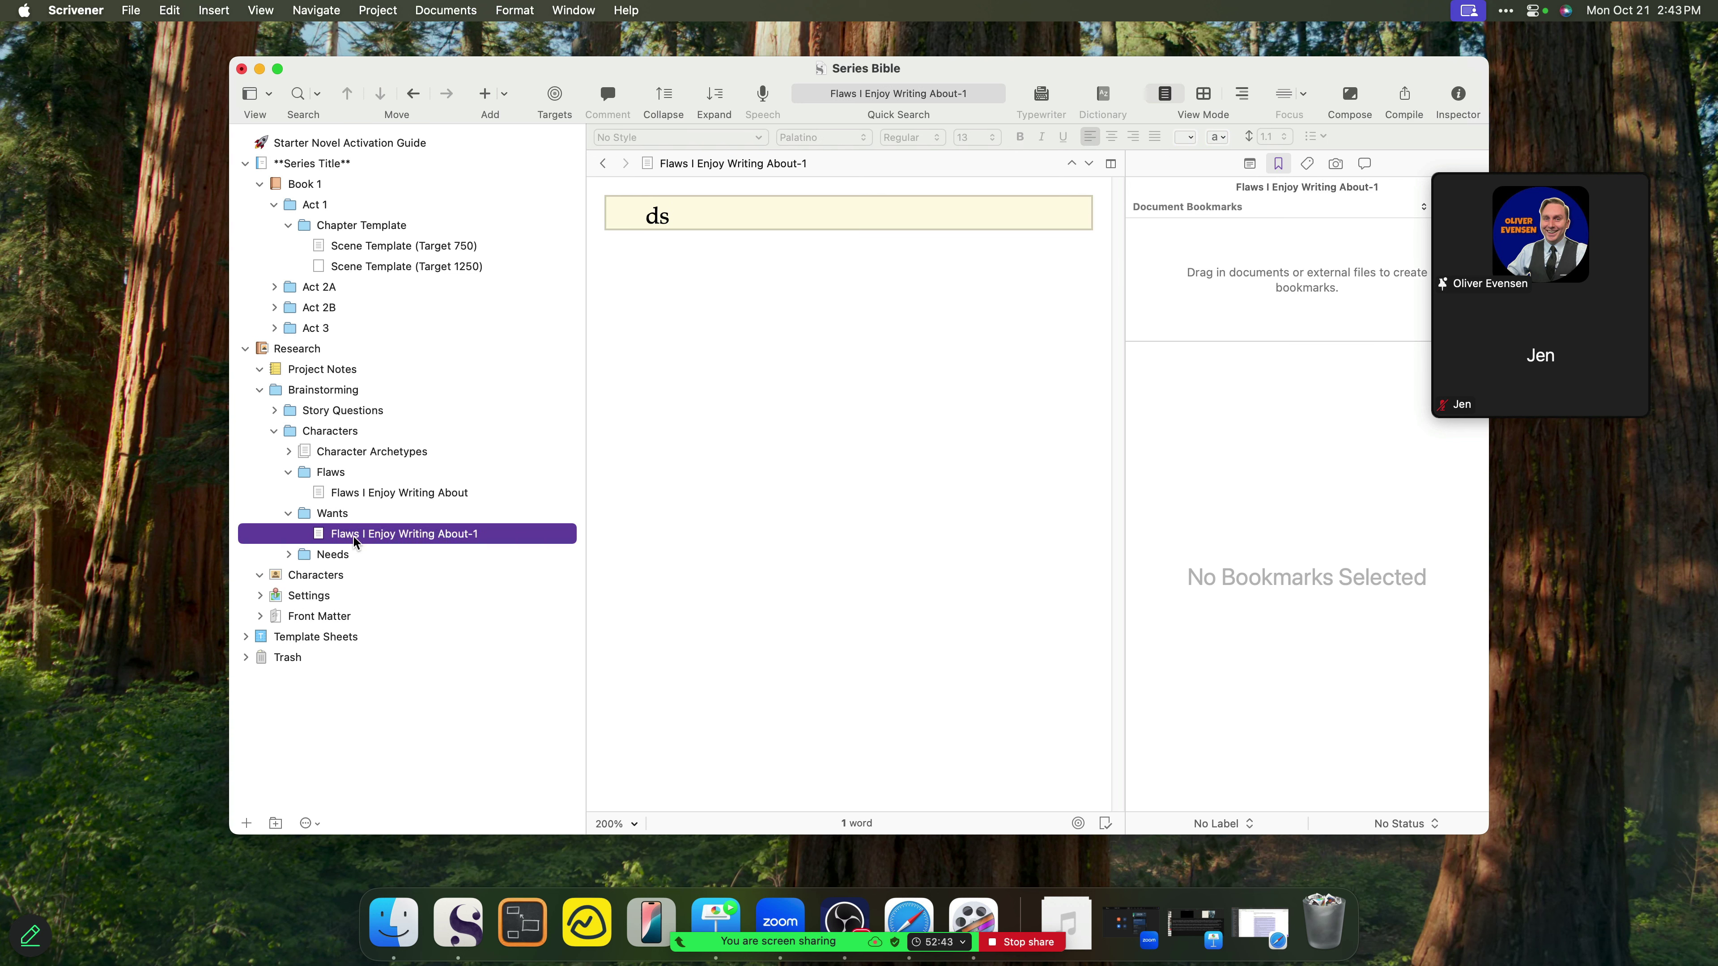
double_click(350, 534)
type("Want")
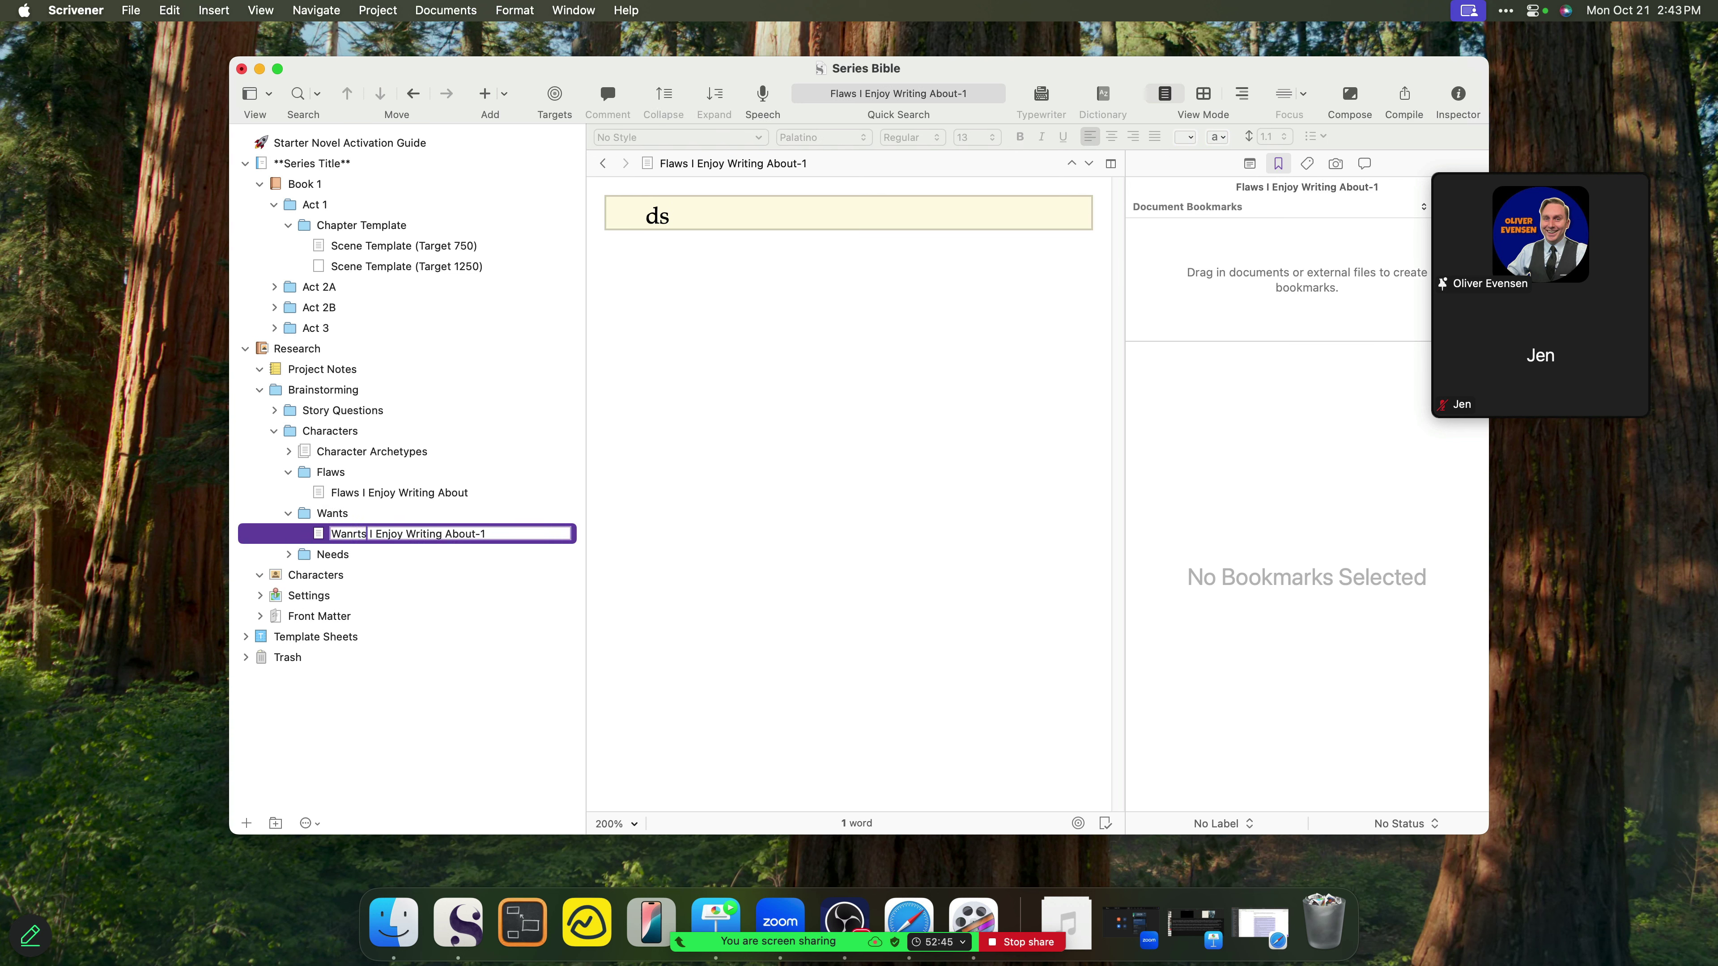
key("Return")
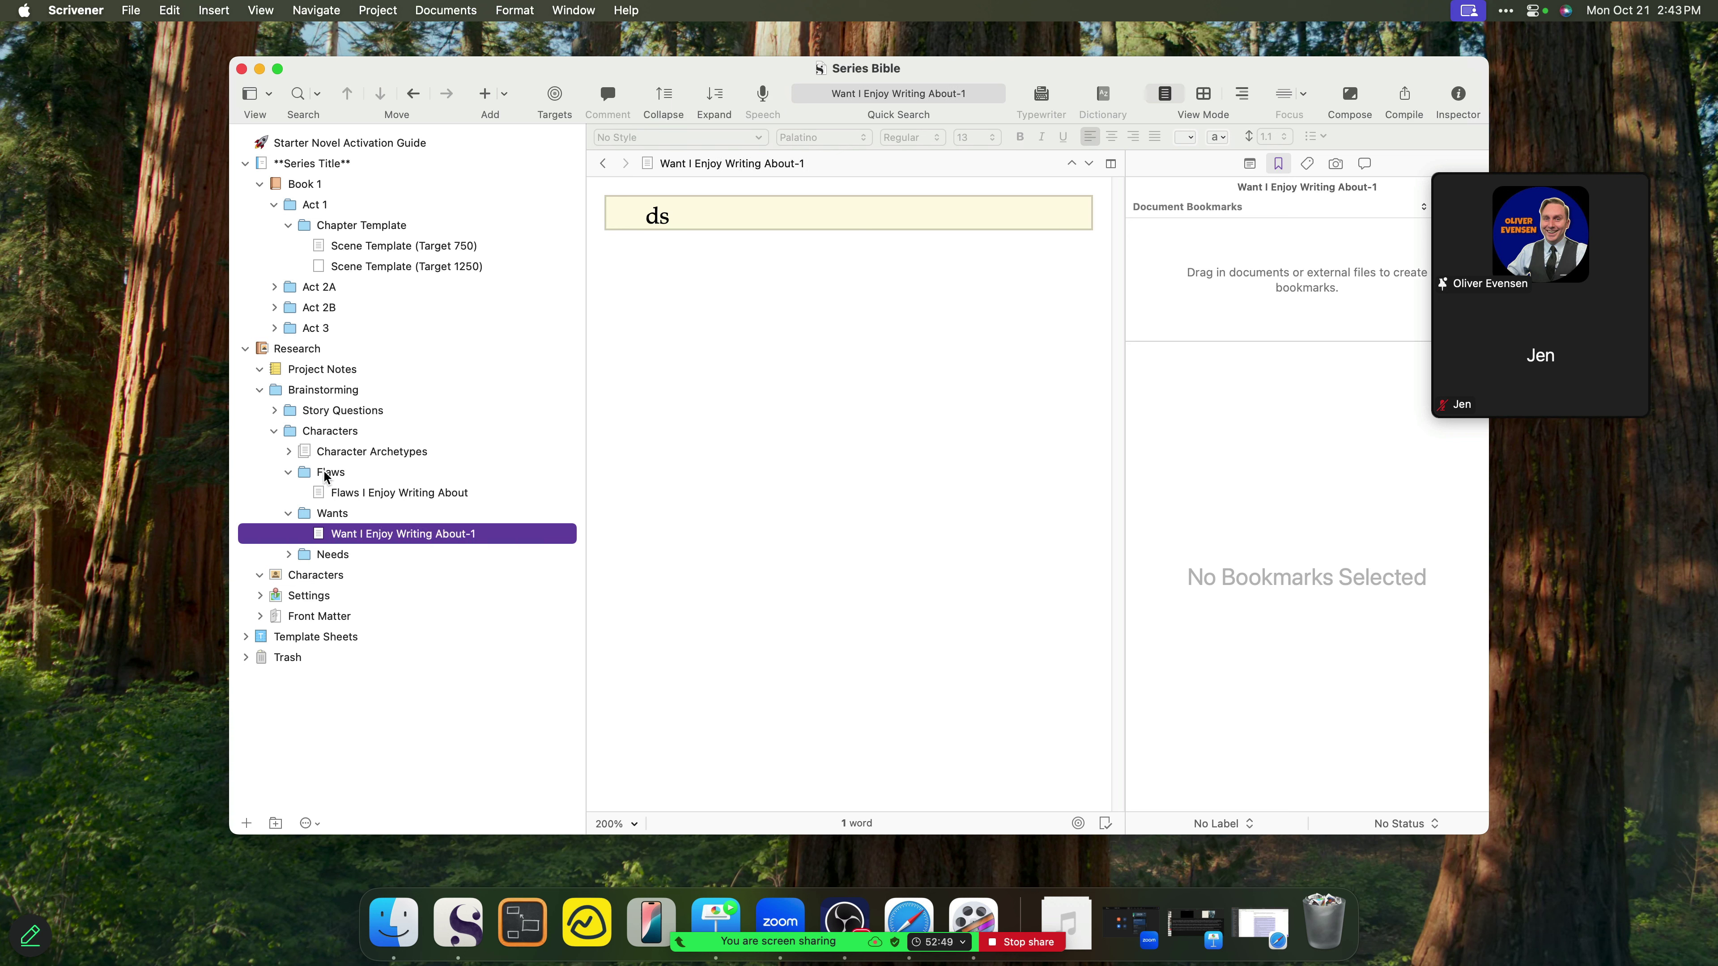
double_click(382, 494)
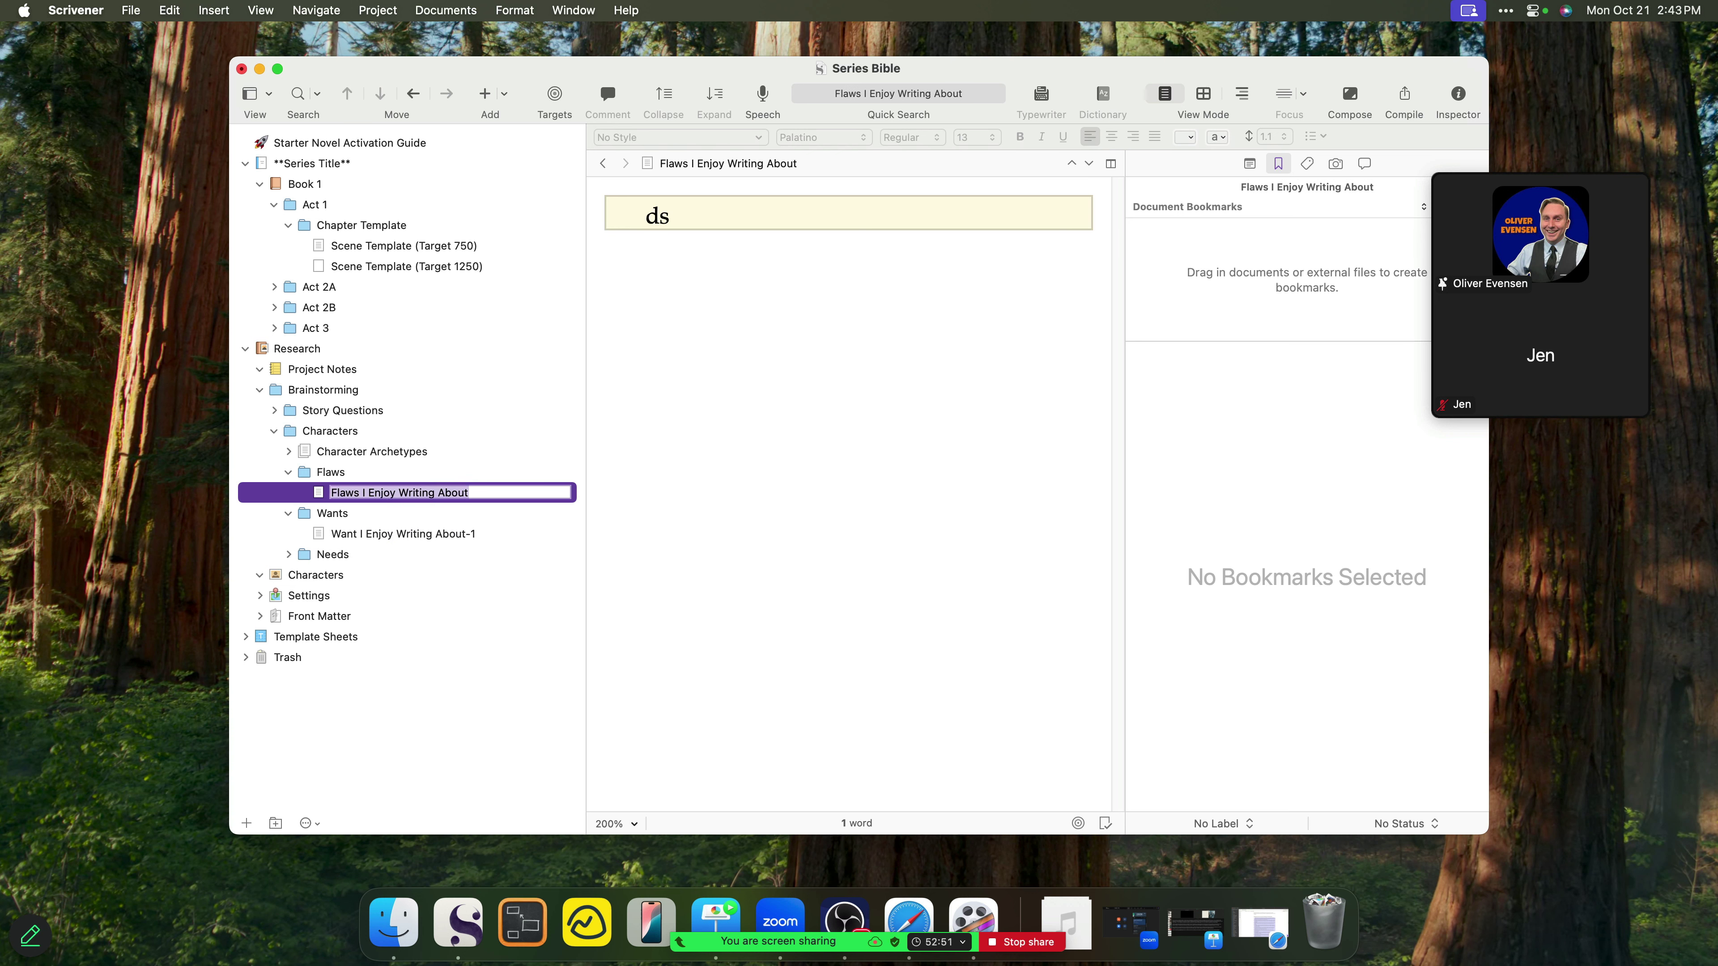
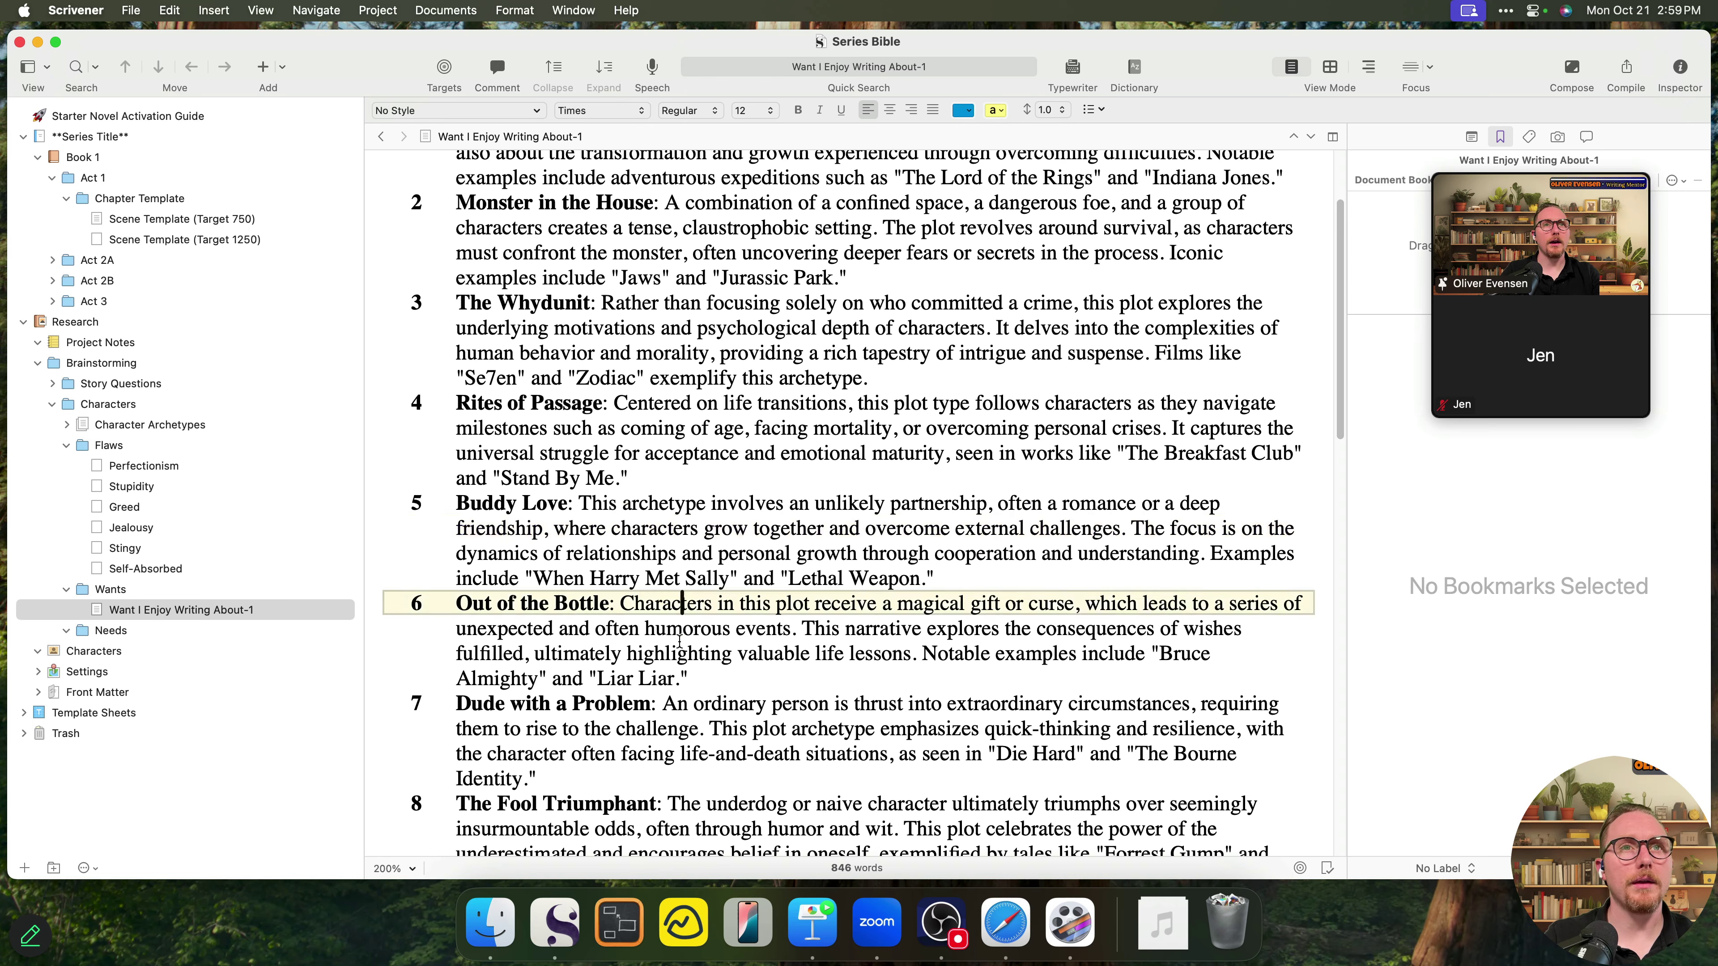
- Examine the Common Plot Archetypes list in the Wants document, from the heading and The Golden Fleece through Superhero
key("cmd+Right")
scroll(742, 697, "down", 3)
key("Down")
key("Down")
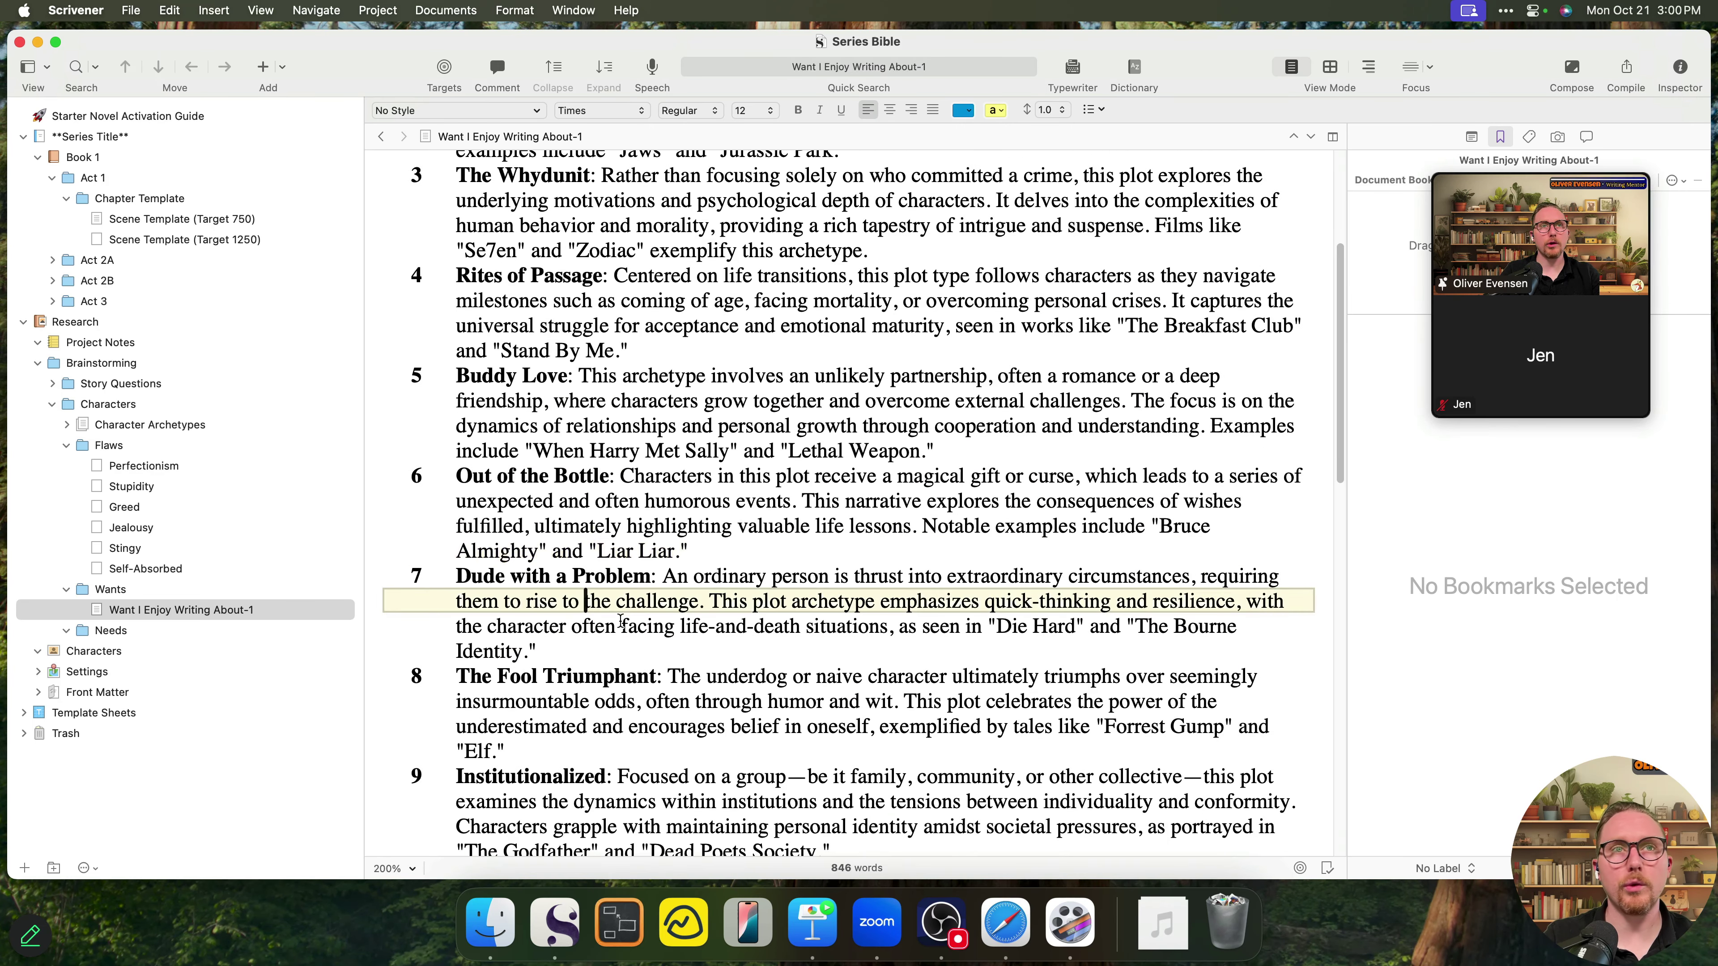
scroll(760, 620, "down", 5)
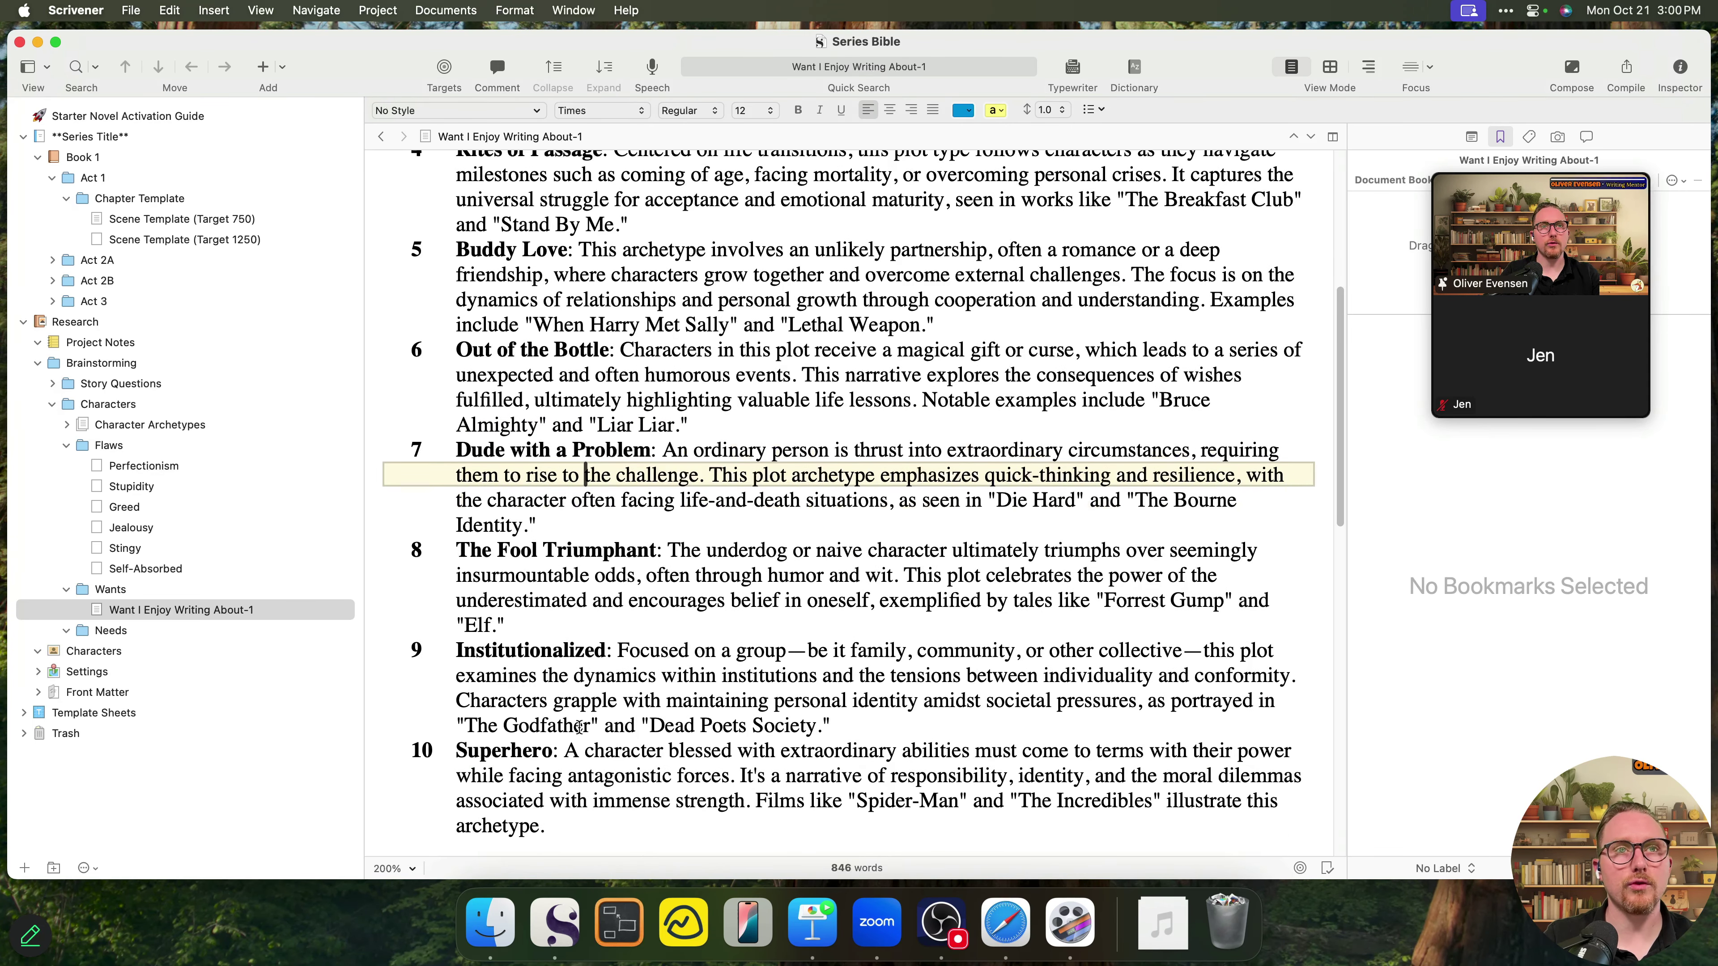
left_click(628, 828)
left_click_drag(628, 828, 337, 209)
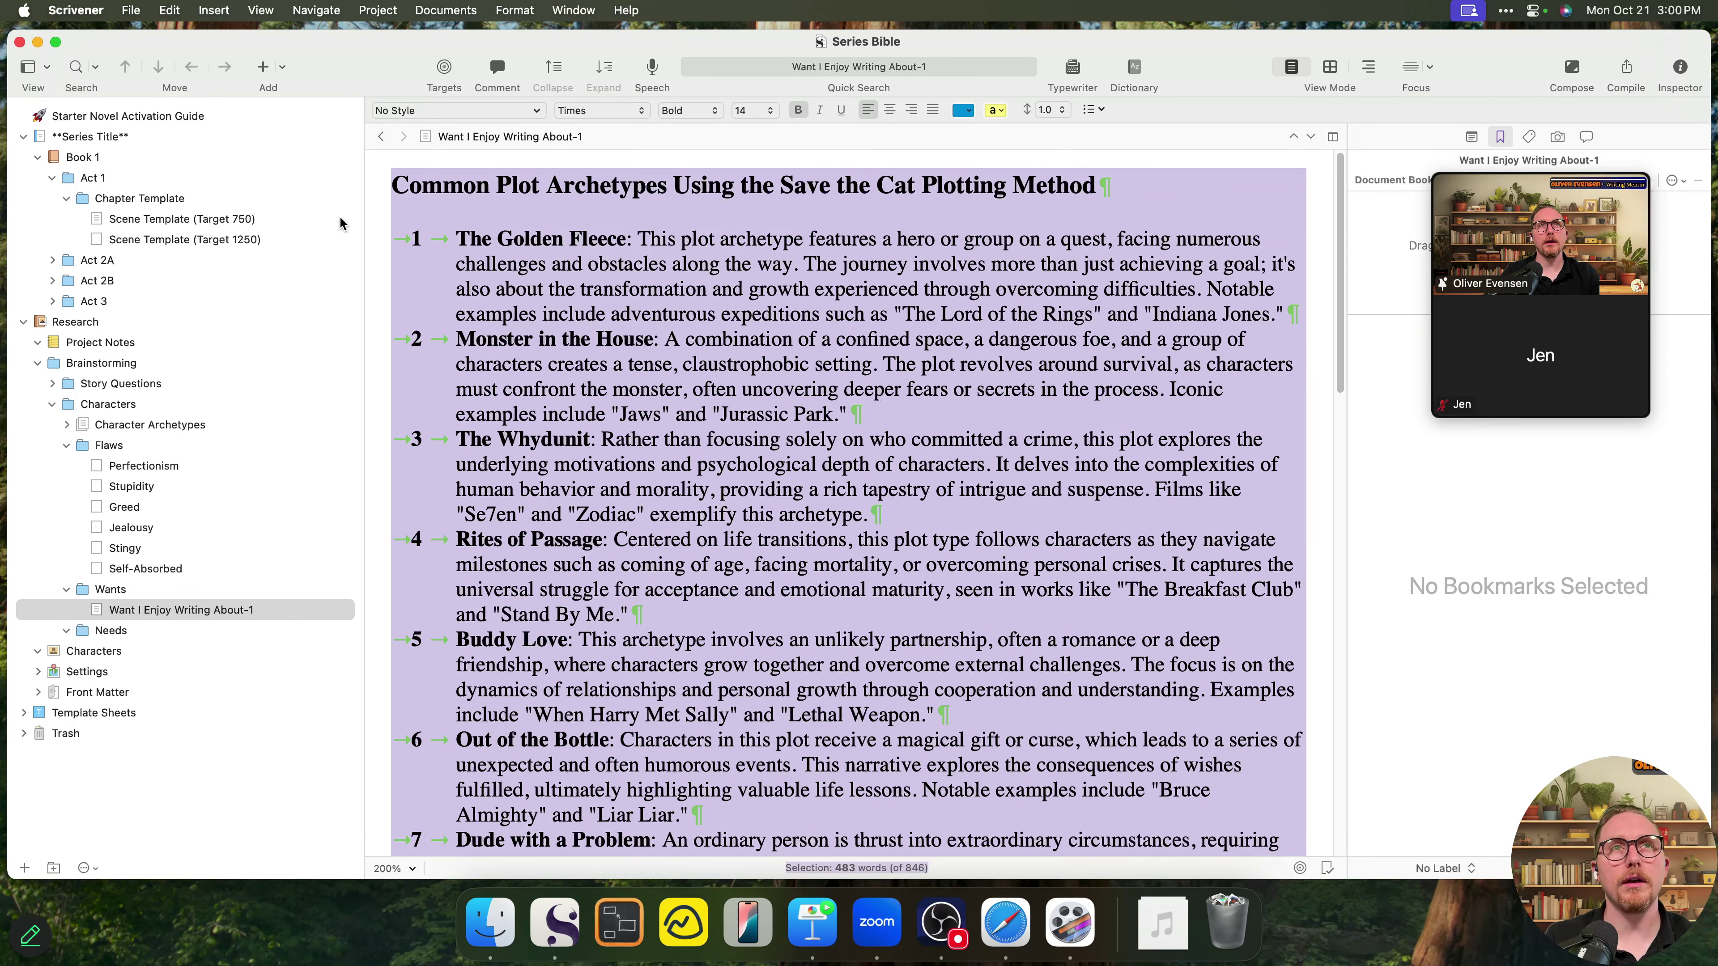
left_click(809, 338)
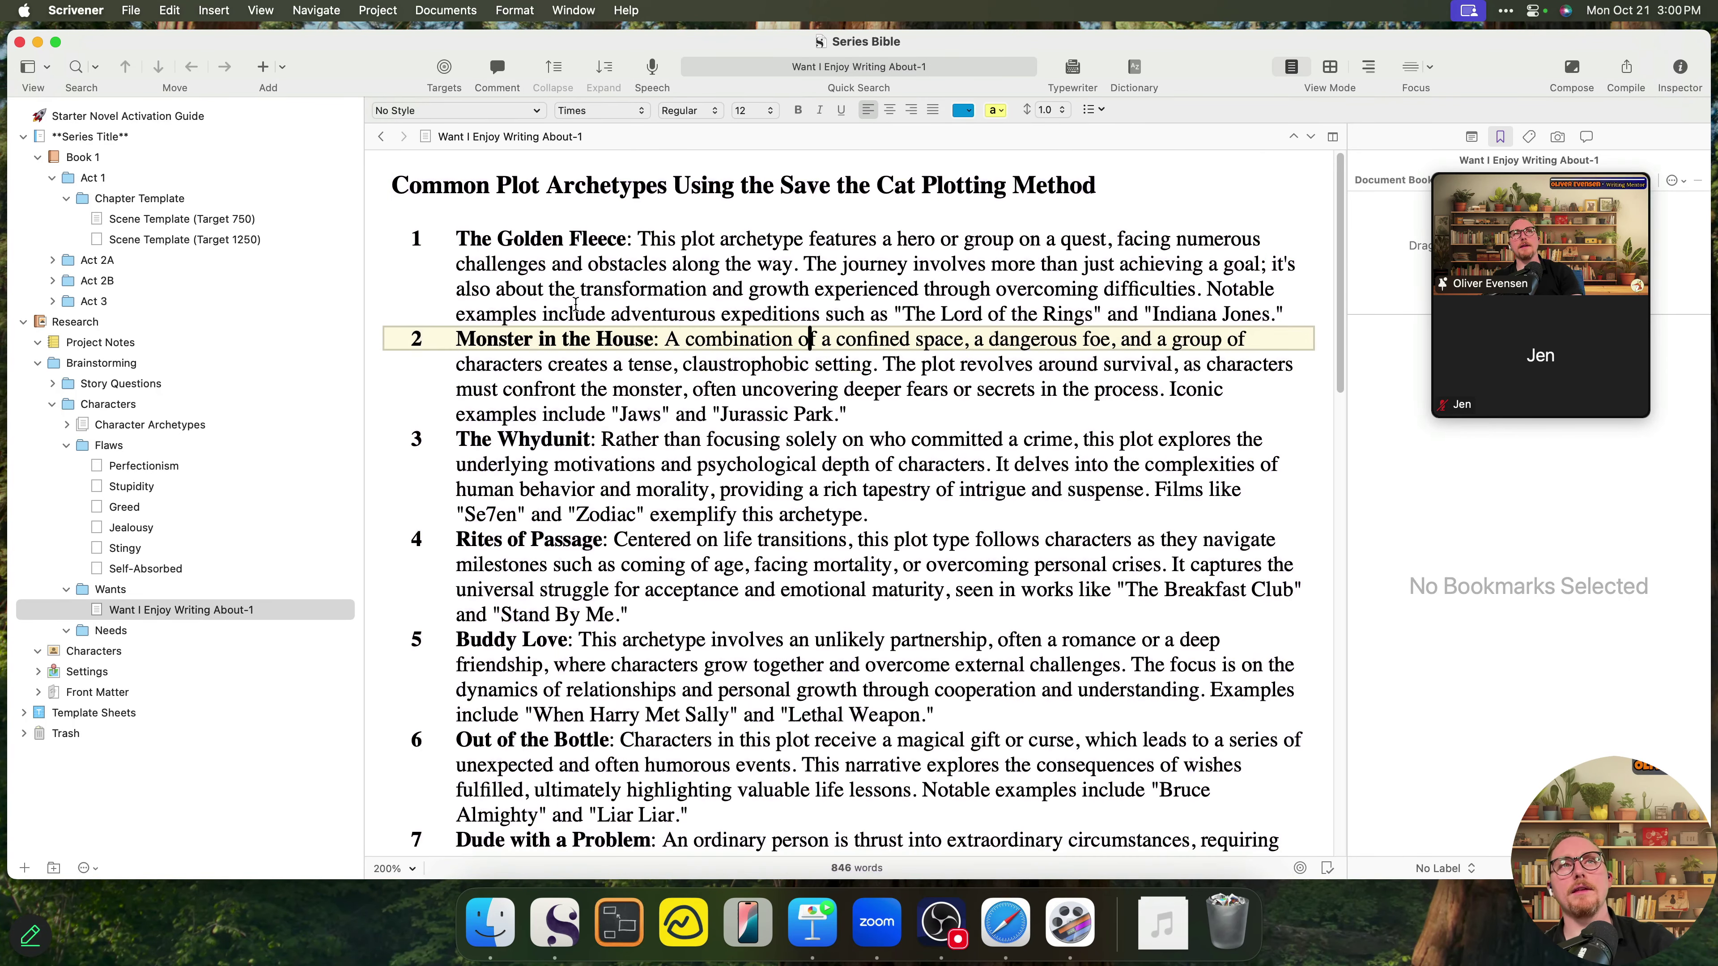
left_click(570, 313)
left_click(1253, 328)
left_click_drag(1253, 328, 382, 155)
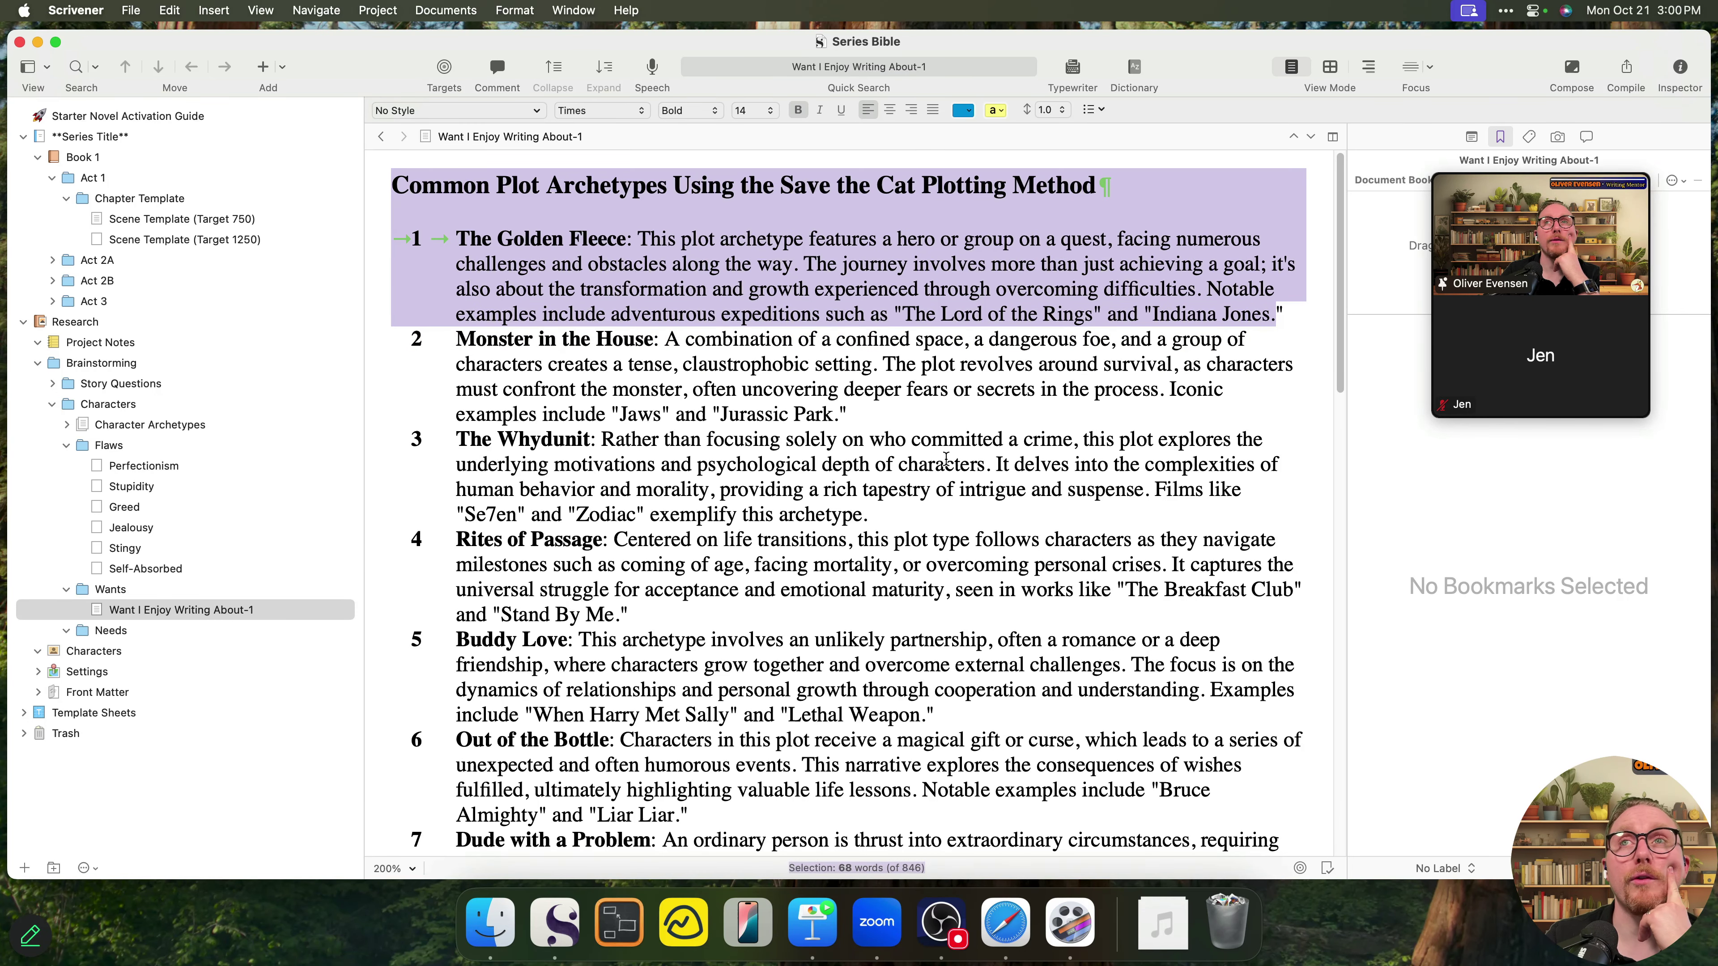
scroll(925, 468, "down", 1)
left_click_drag(974, 408, 389, 155)
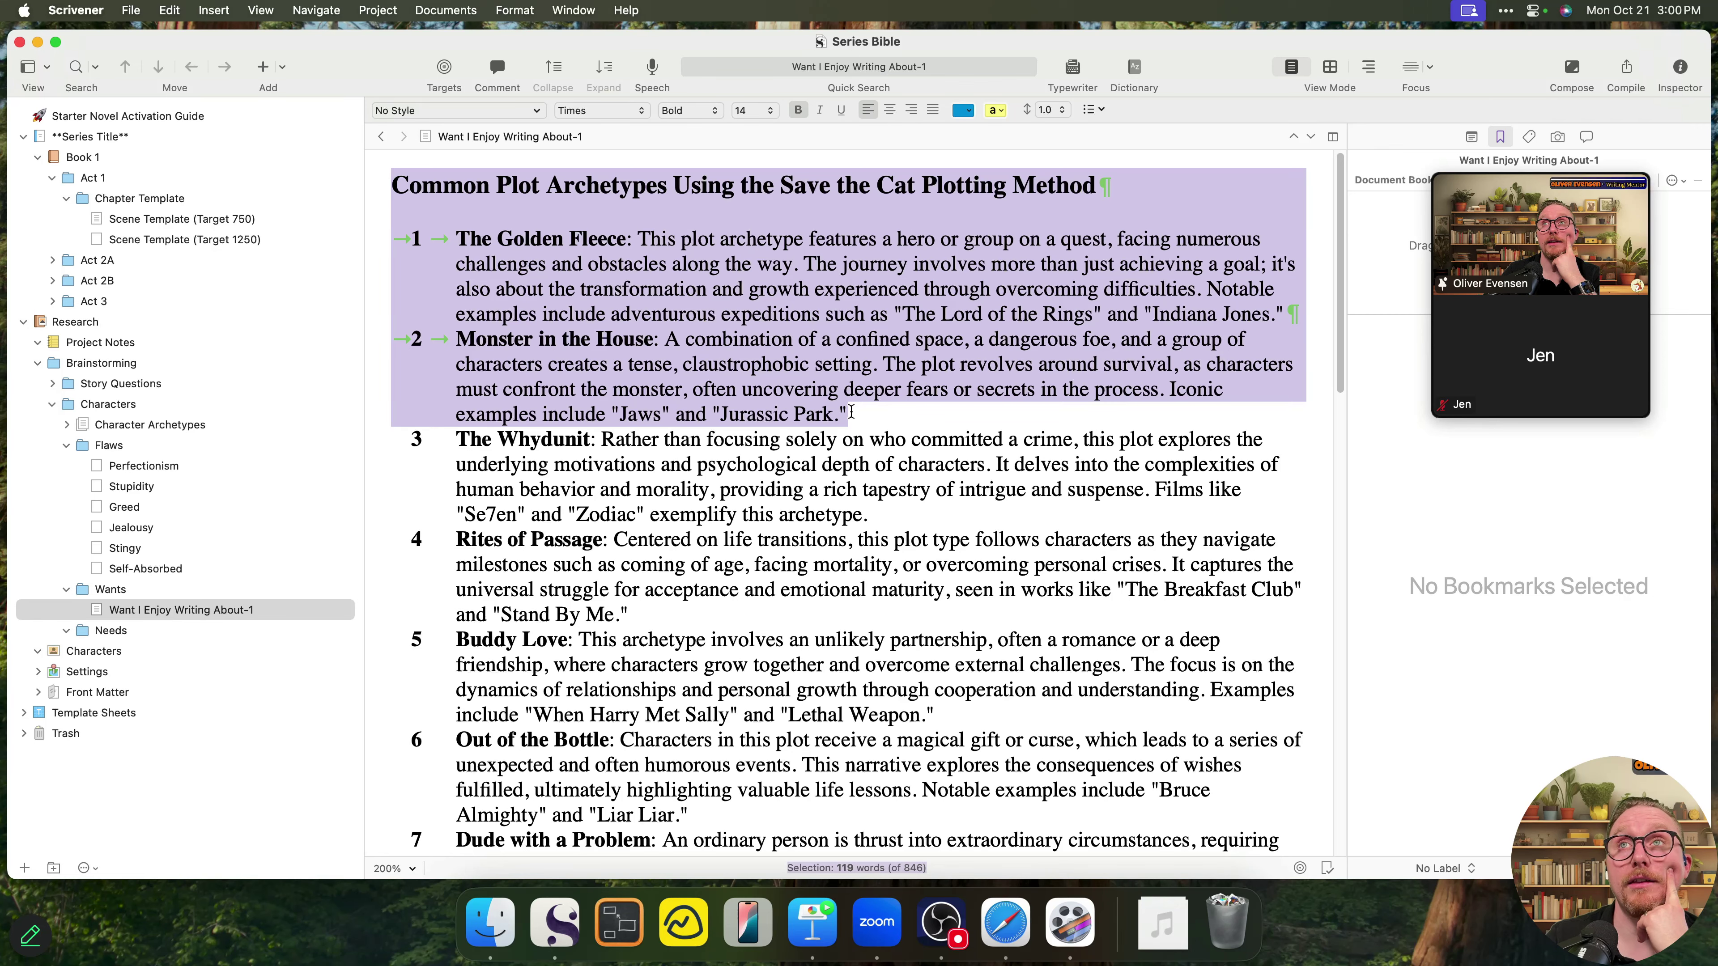
left_click(843, 437)
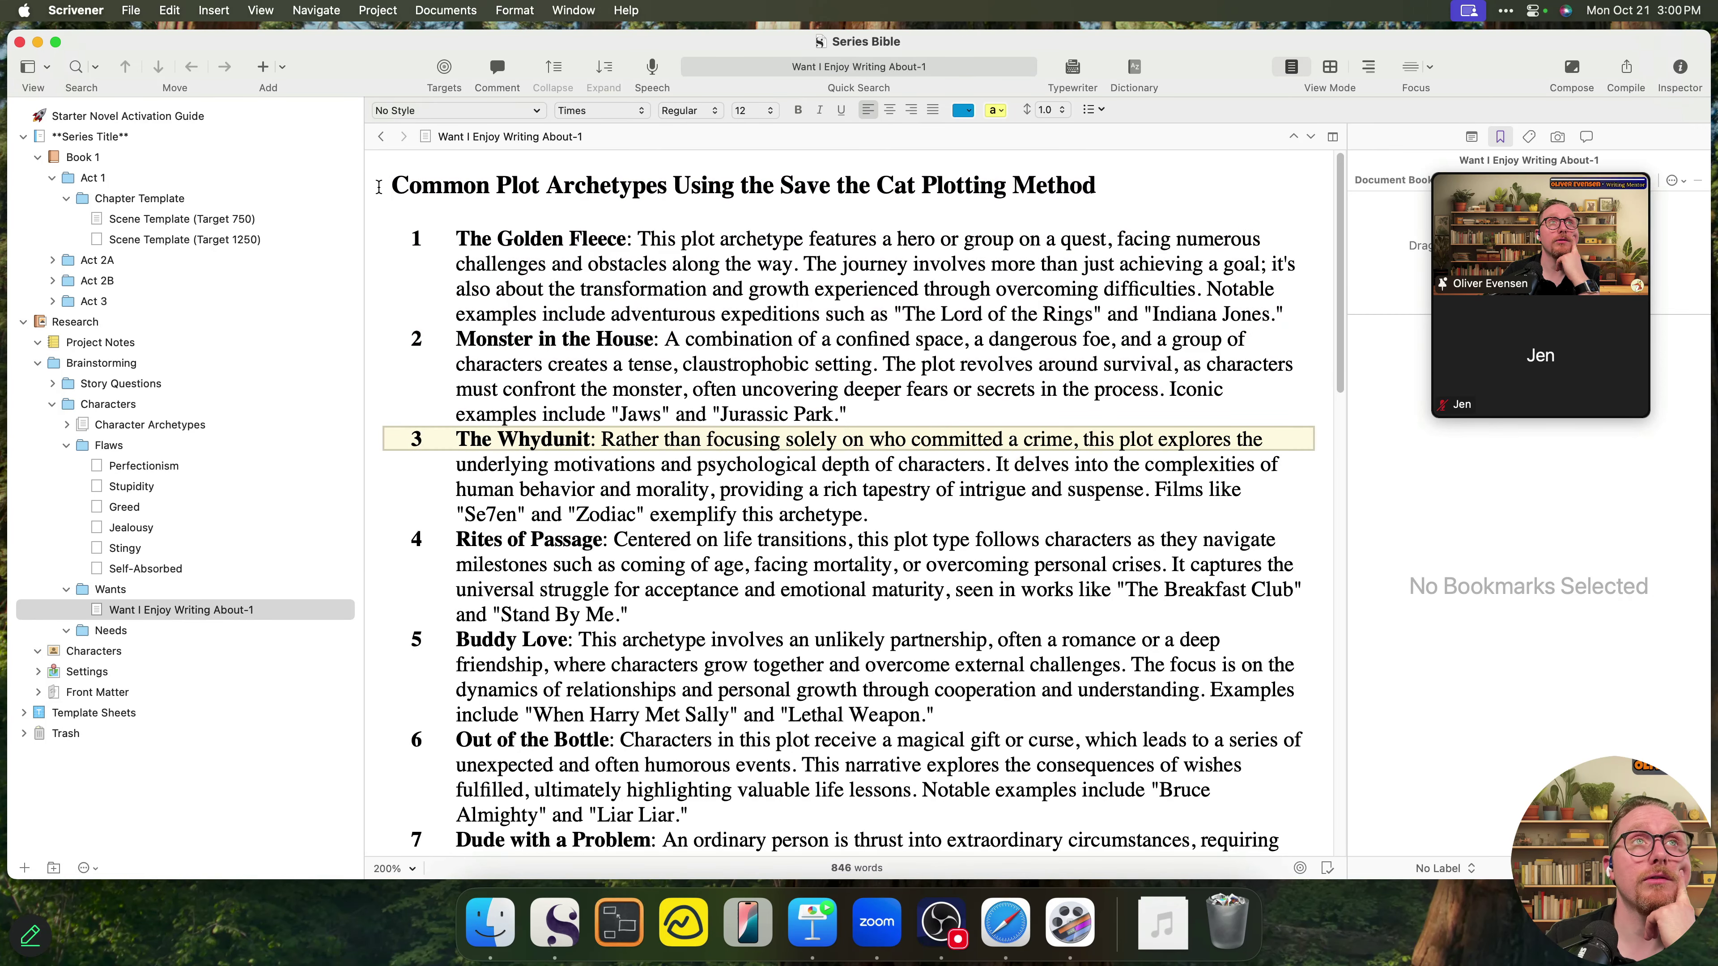
left_click_drag(365, 186, 971, 756)
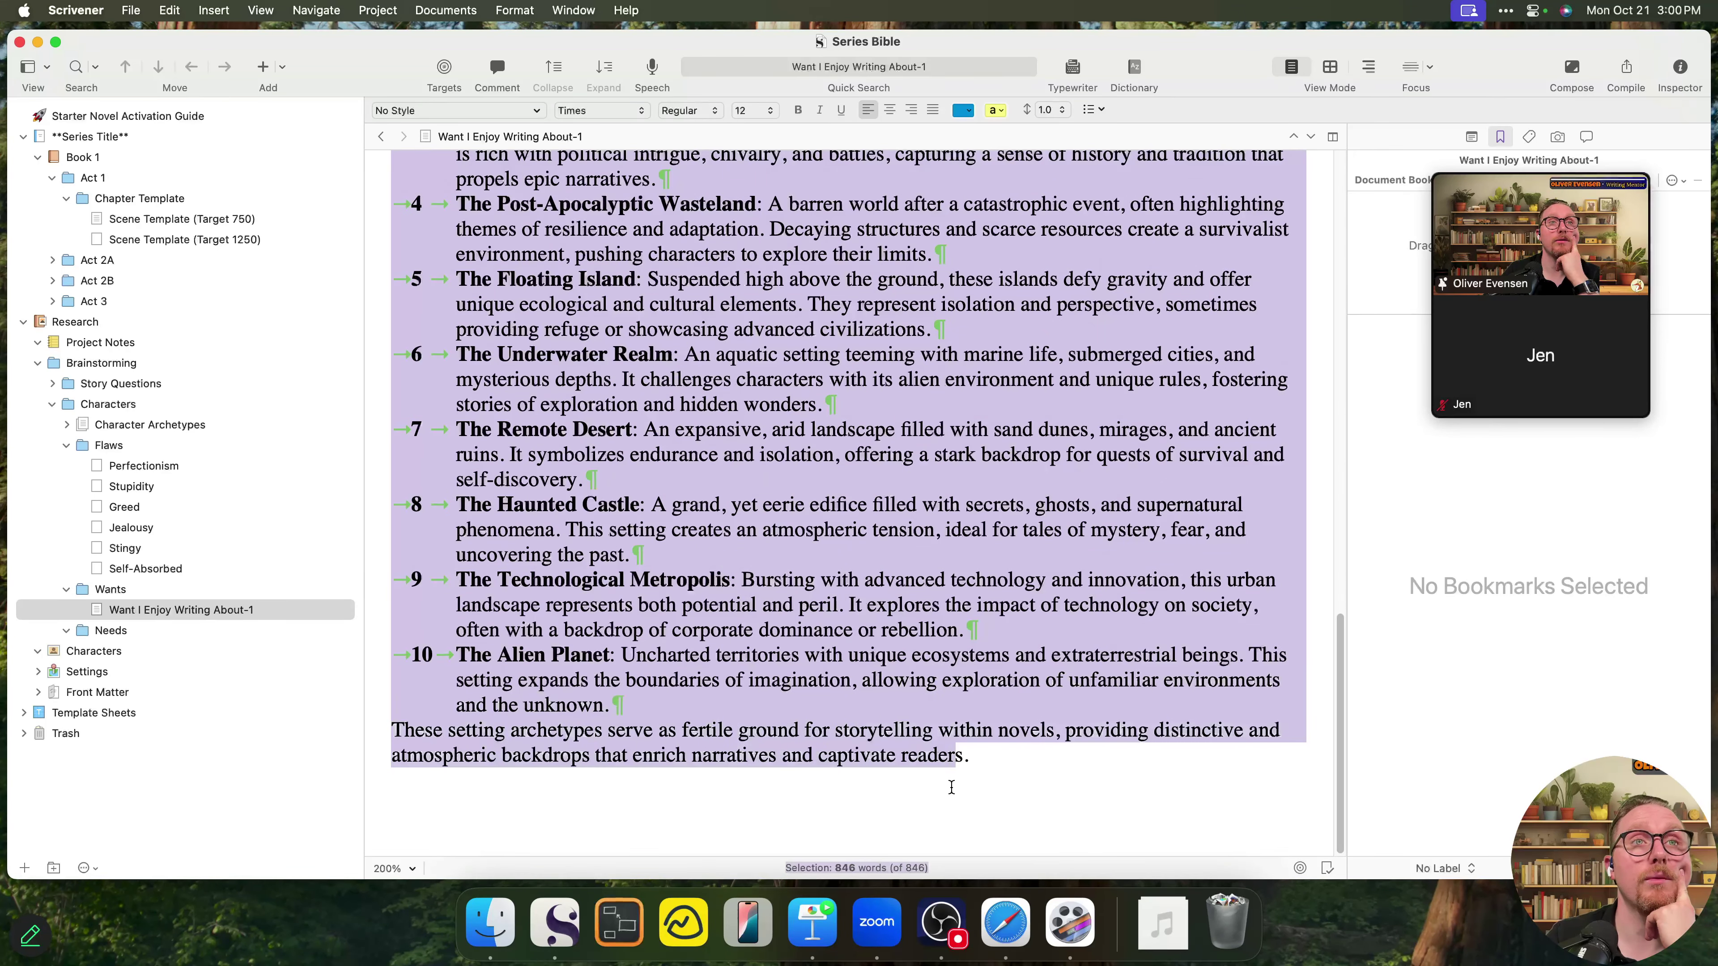
scroll(844, 675, "up", 10)
left_click(818, 667)
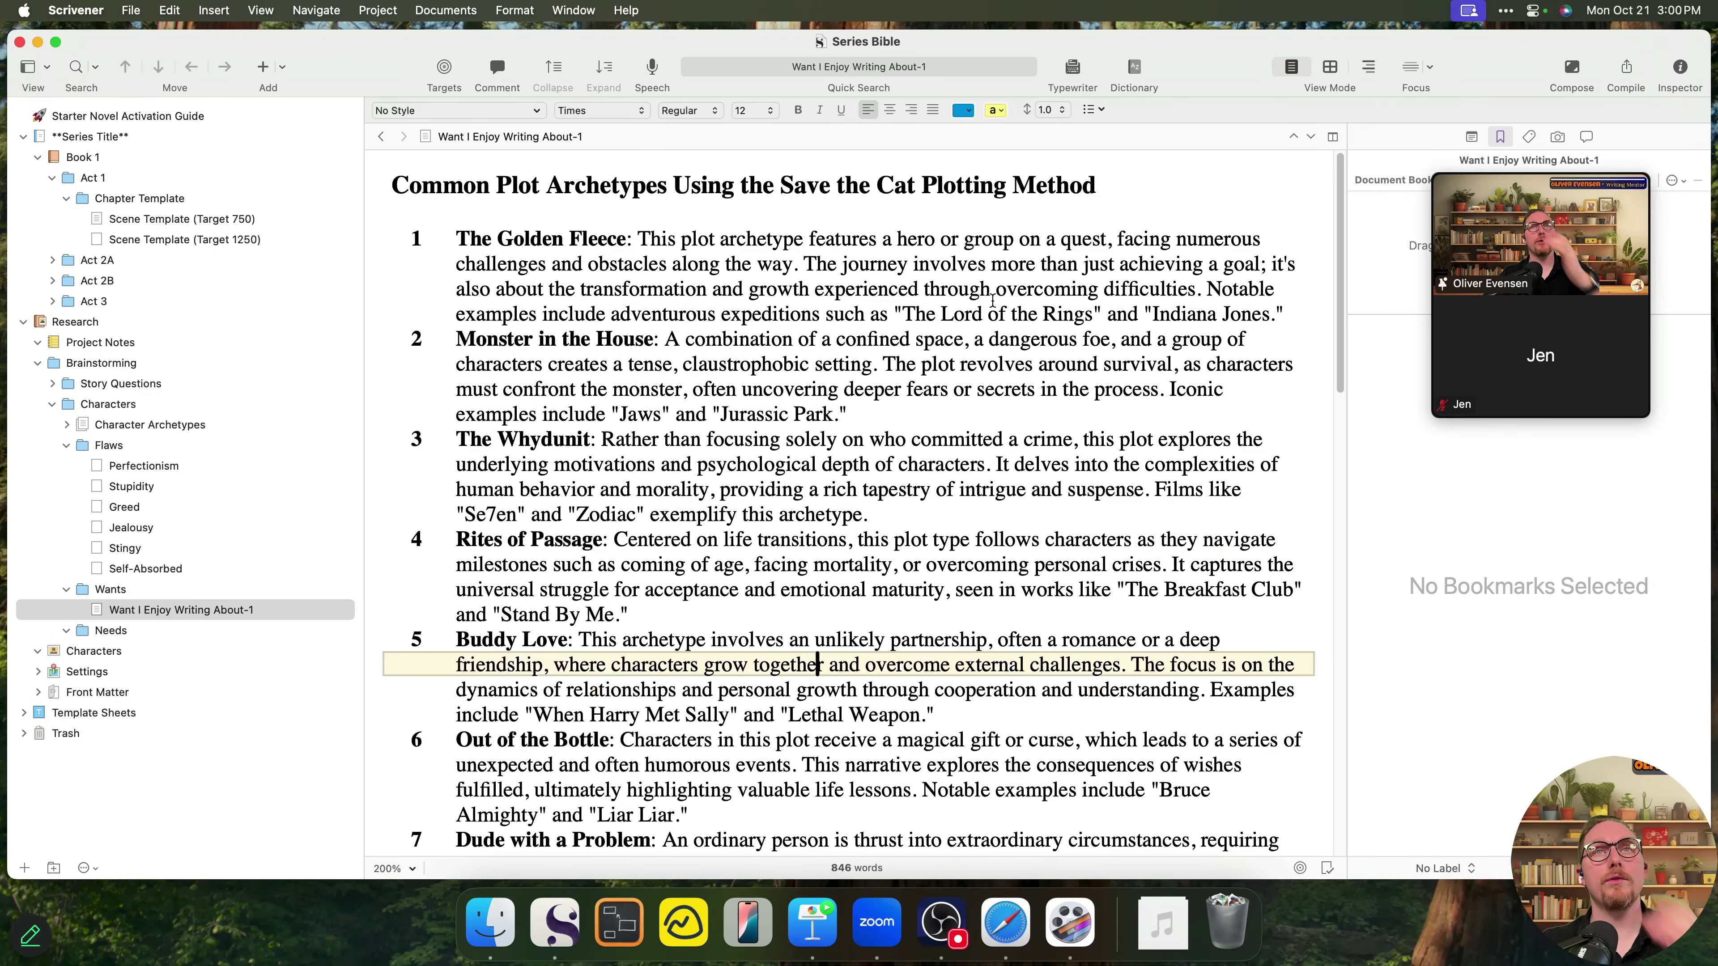
- Copy The Golden Fleece paragraph from the plot archetypes list and delete it from the document
left_click_drag(1283, 314, 1217, 314)
triple_click(1178, 301)
key("super+c")
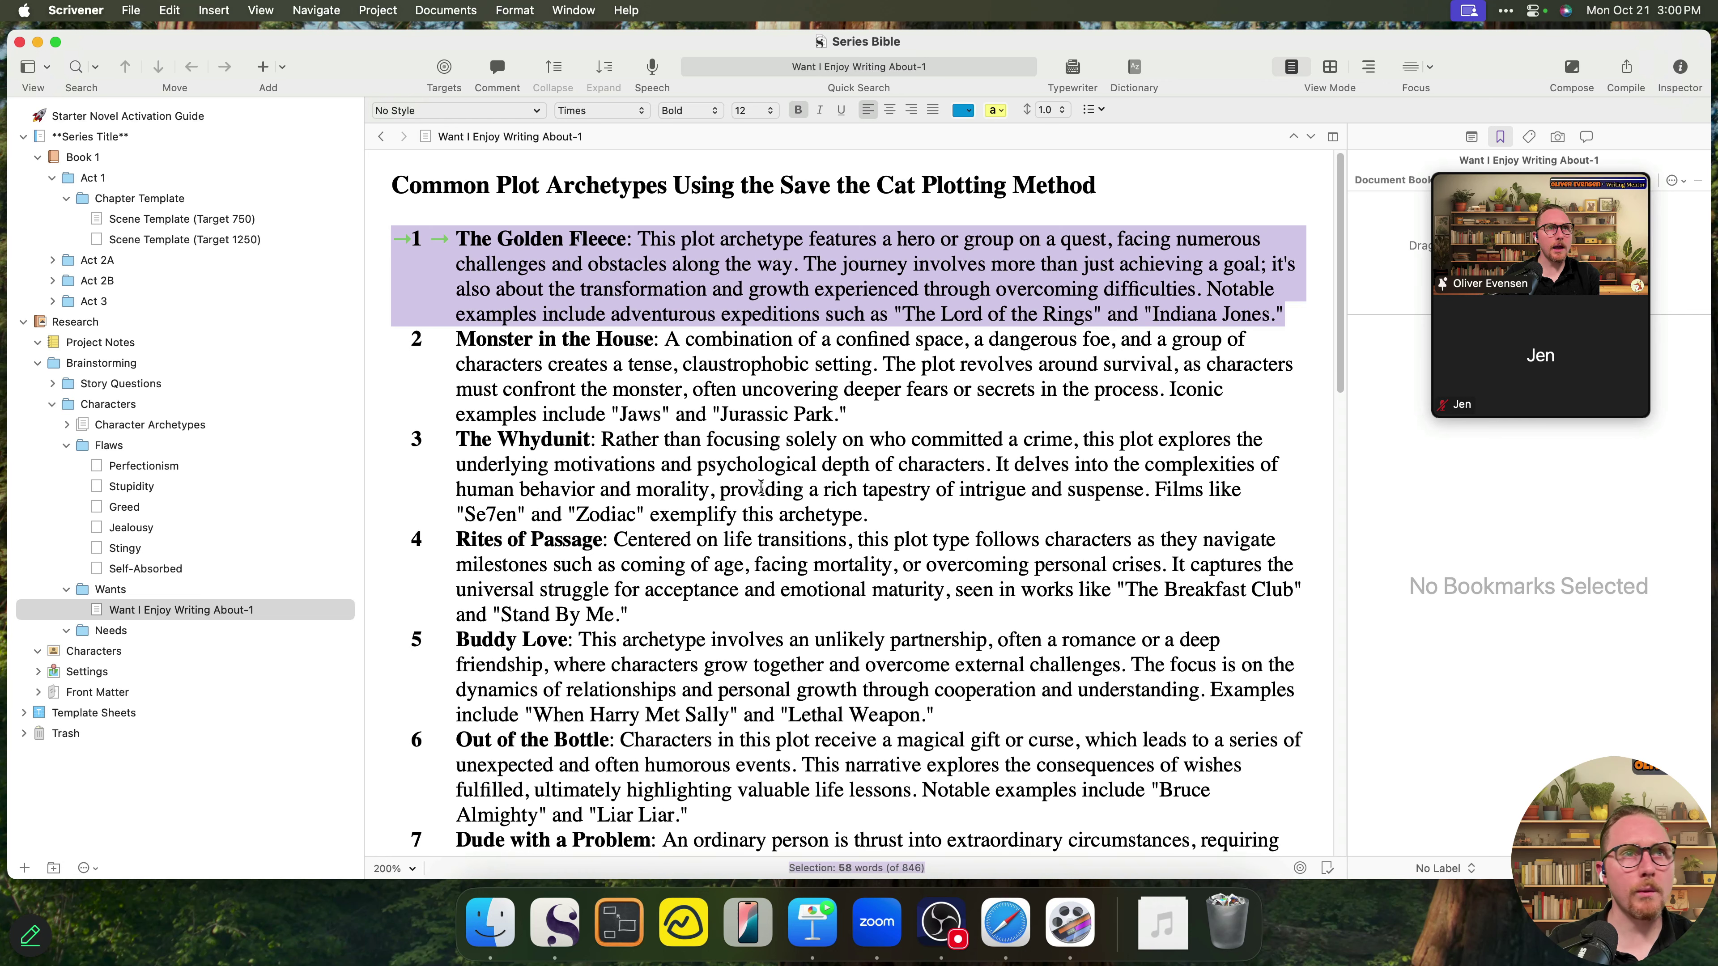
key("BackSpace")
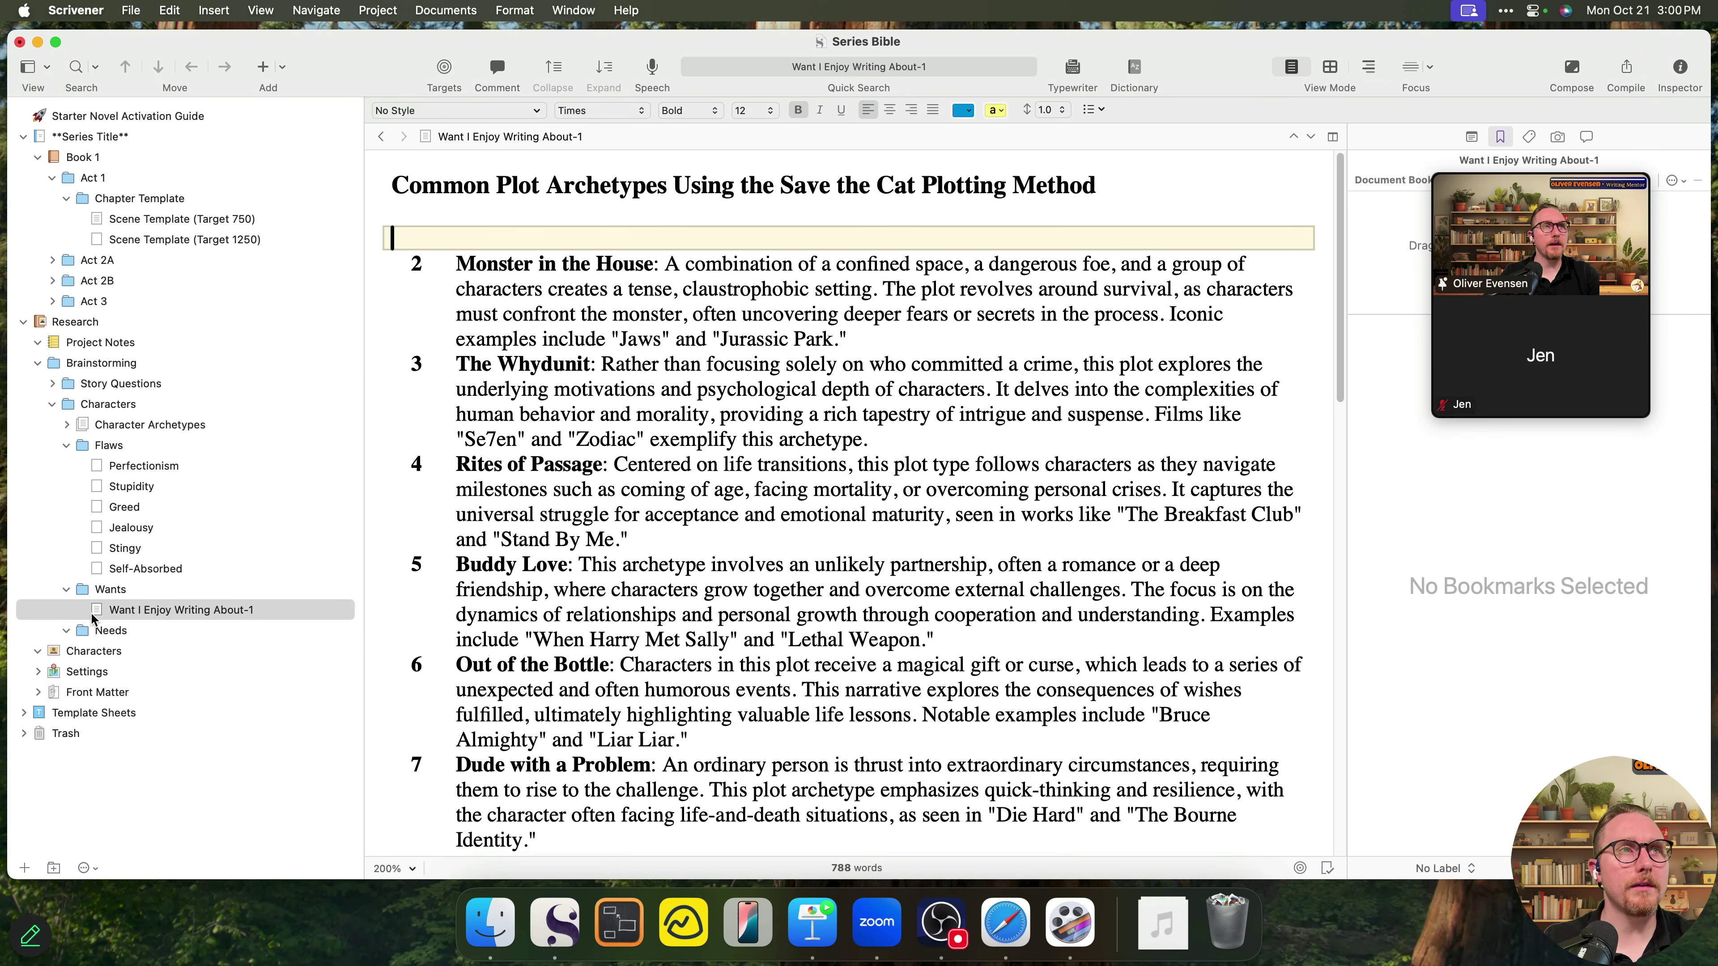
- Collapse the character brainstorming folders and add a folder named "Plot" after Characters inside Brainstorming
left_click(67, 590)
left_click(61, 613)
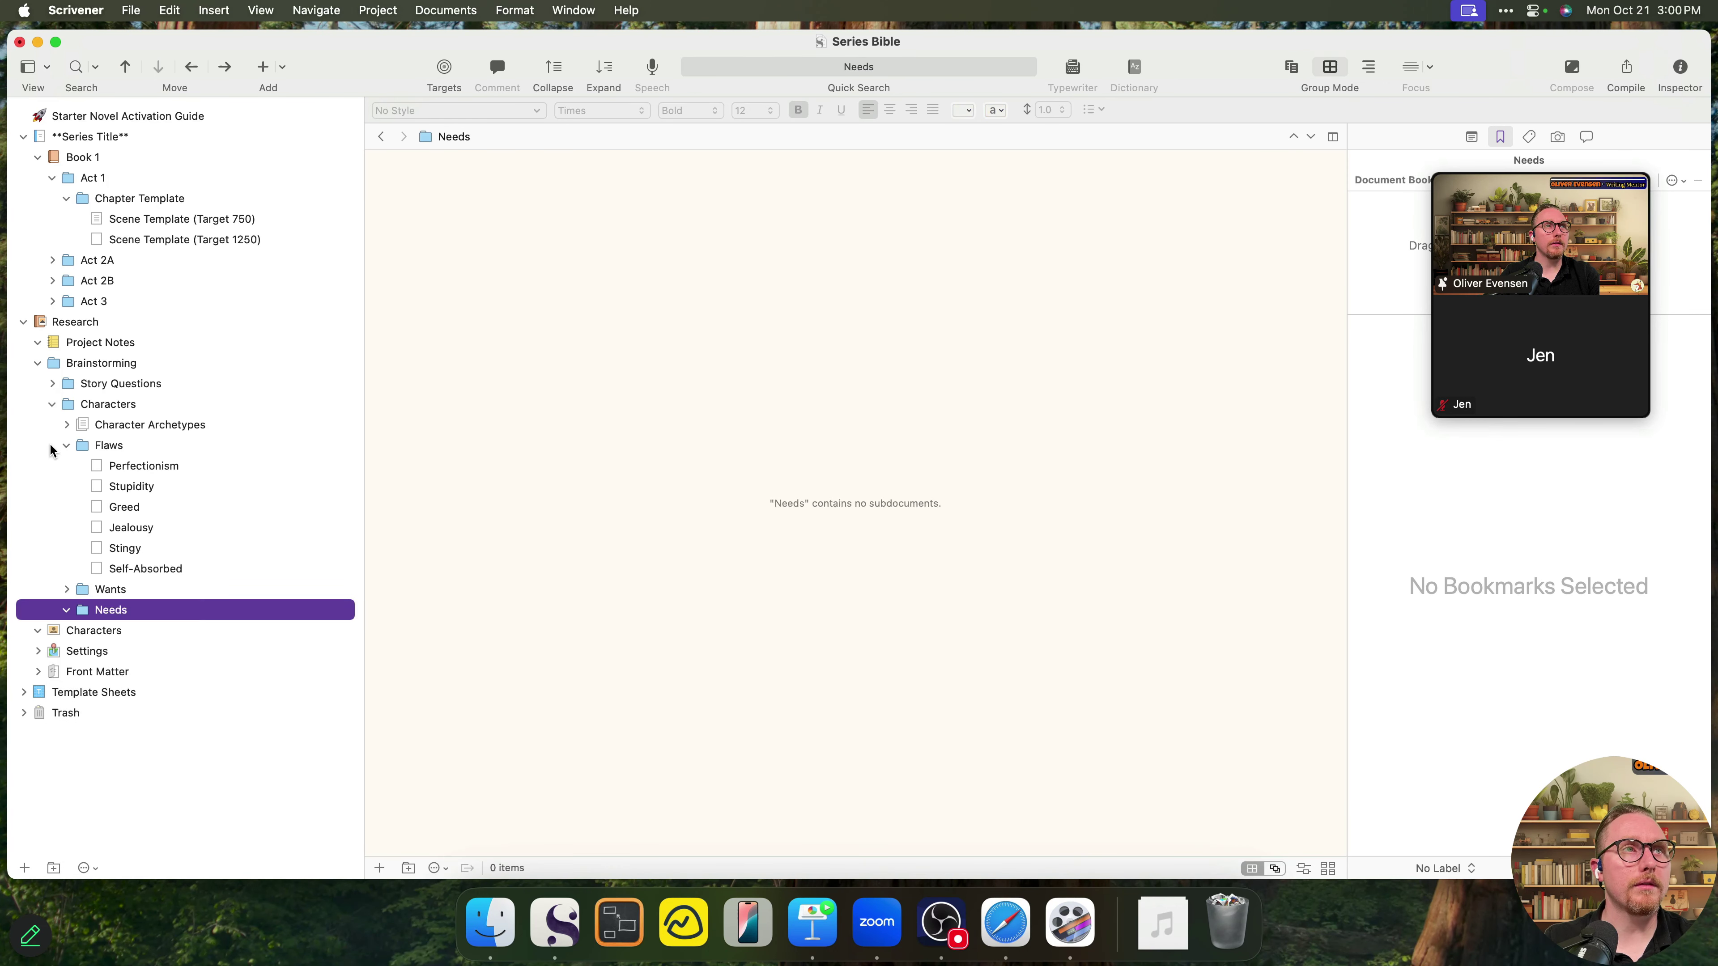
left_click(66, 446)
left_click(52, 404)
left_click(137, 407)
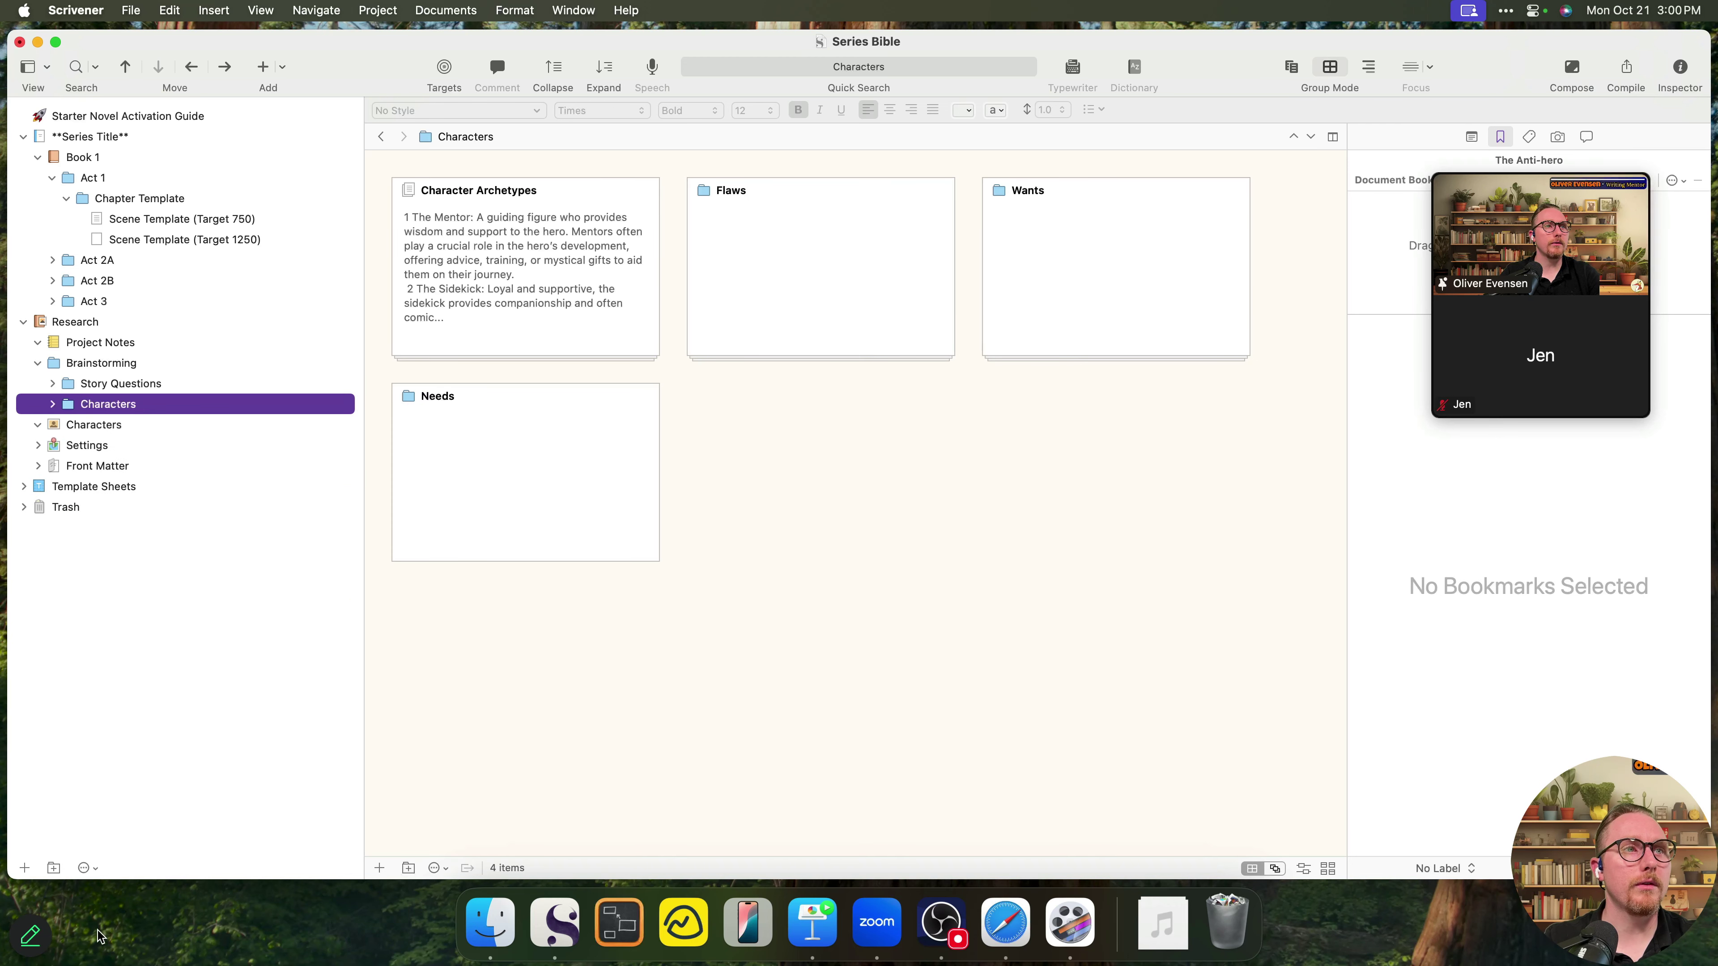
left_click(53, 869)
type(":Plt")
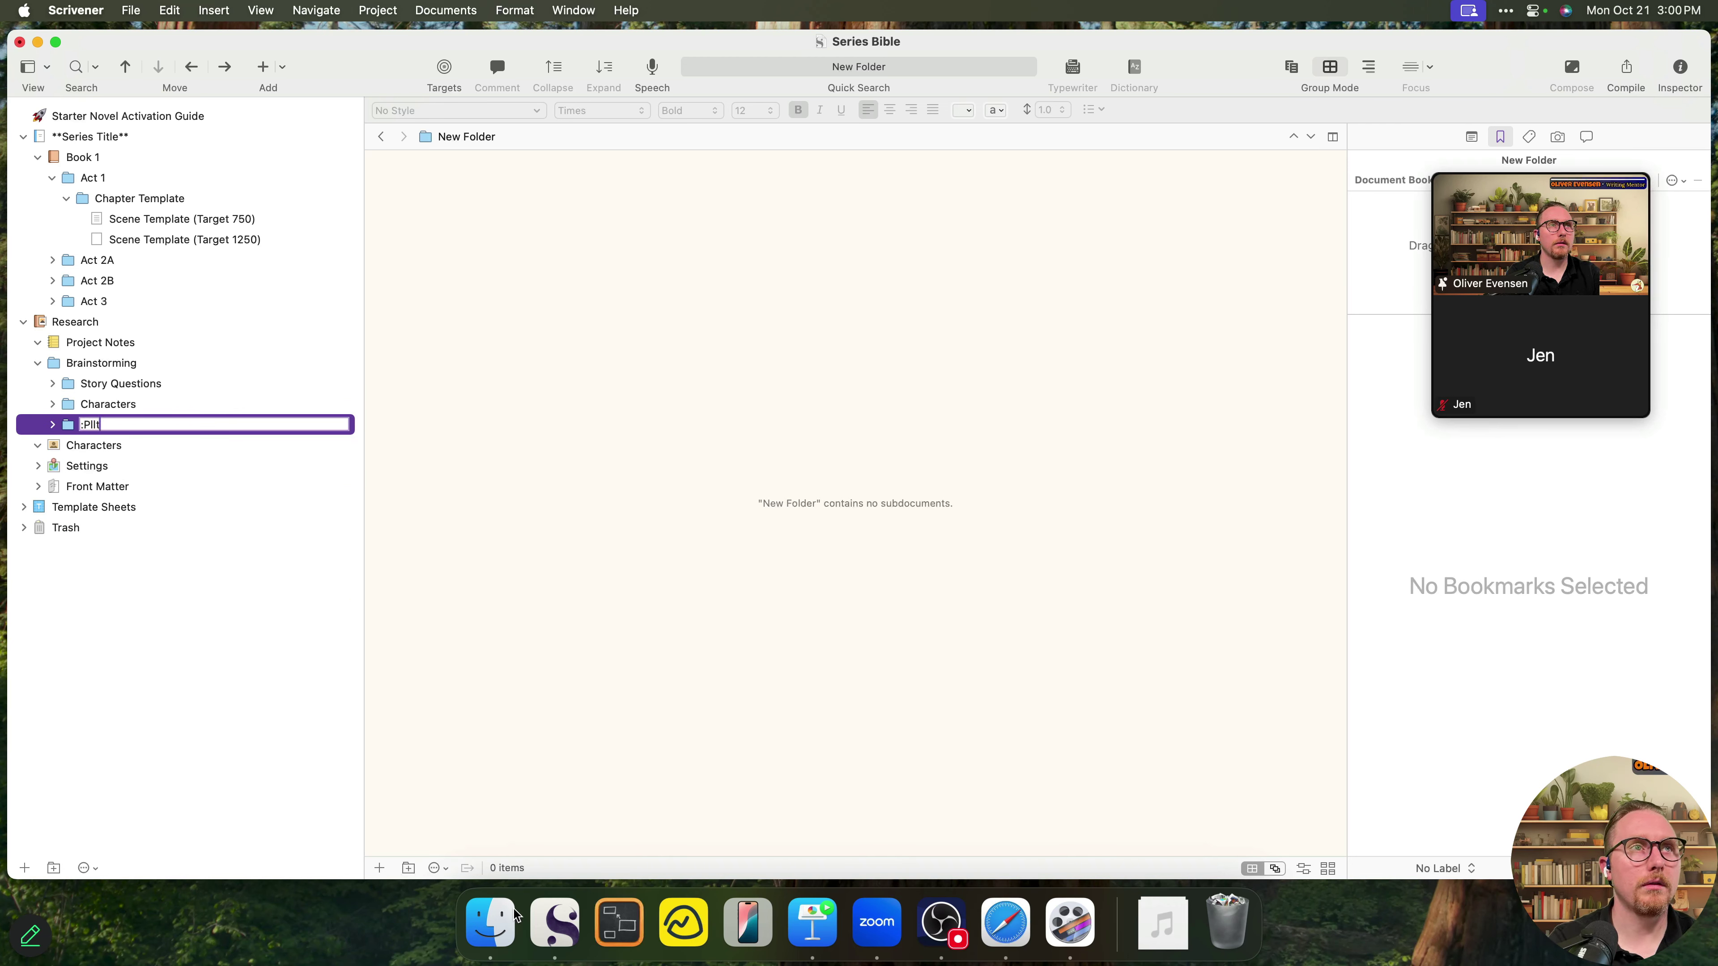
key("BackSpace")
key("BackSpace")
key("BackSpace")
type("Plot")
key("Return")
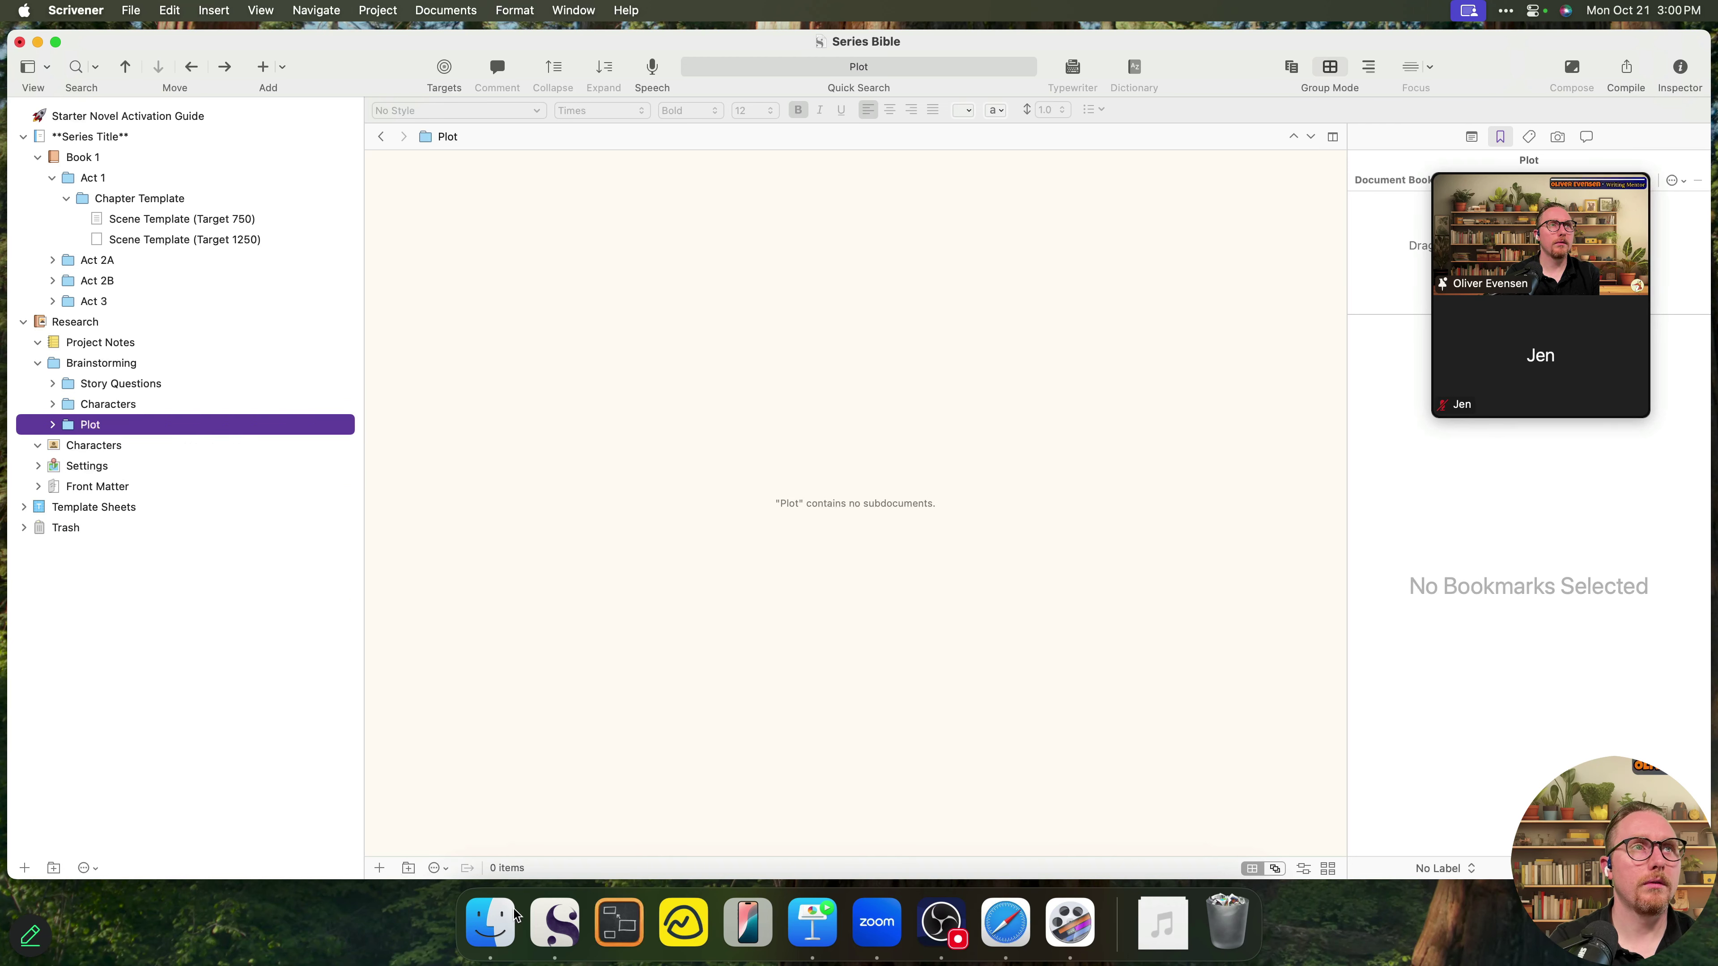
- Move the Want I Enjoy Writing About-1 document from the Wants folder into the Plot folder
left_click(52, 404)
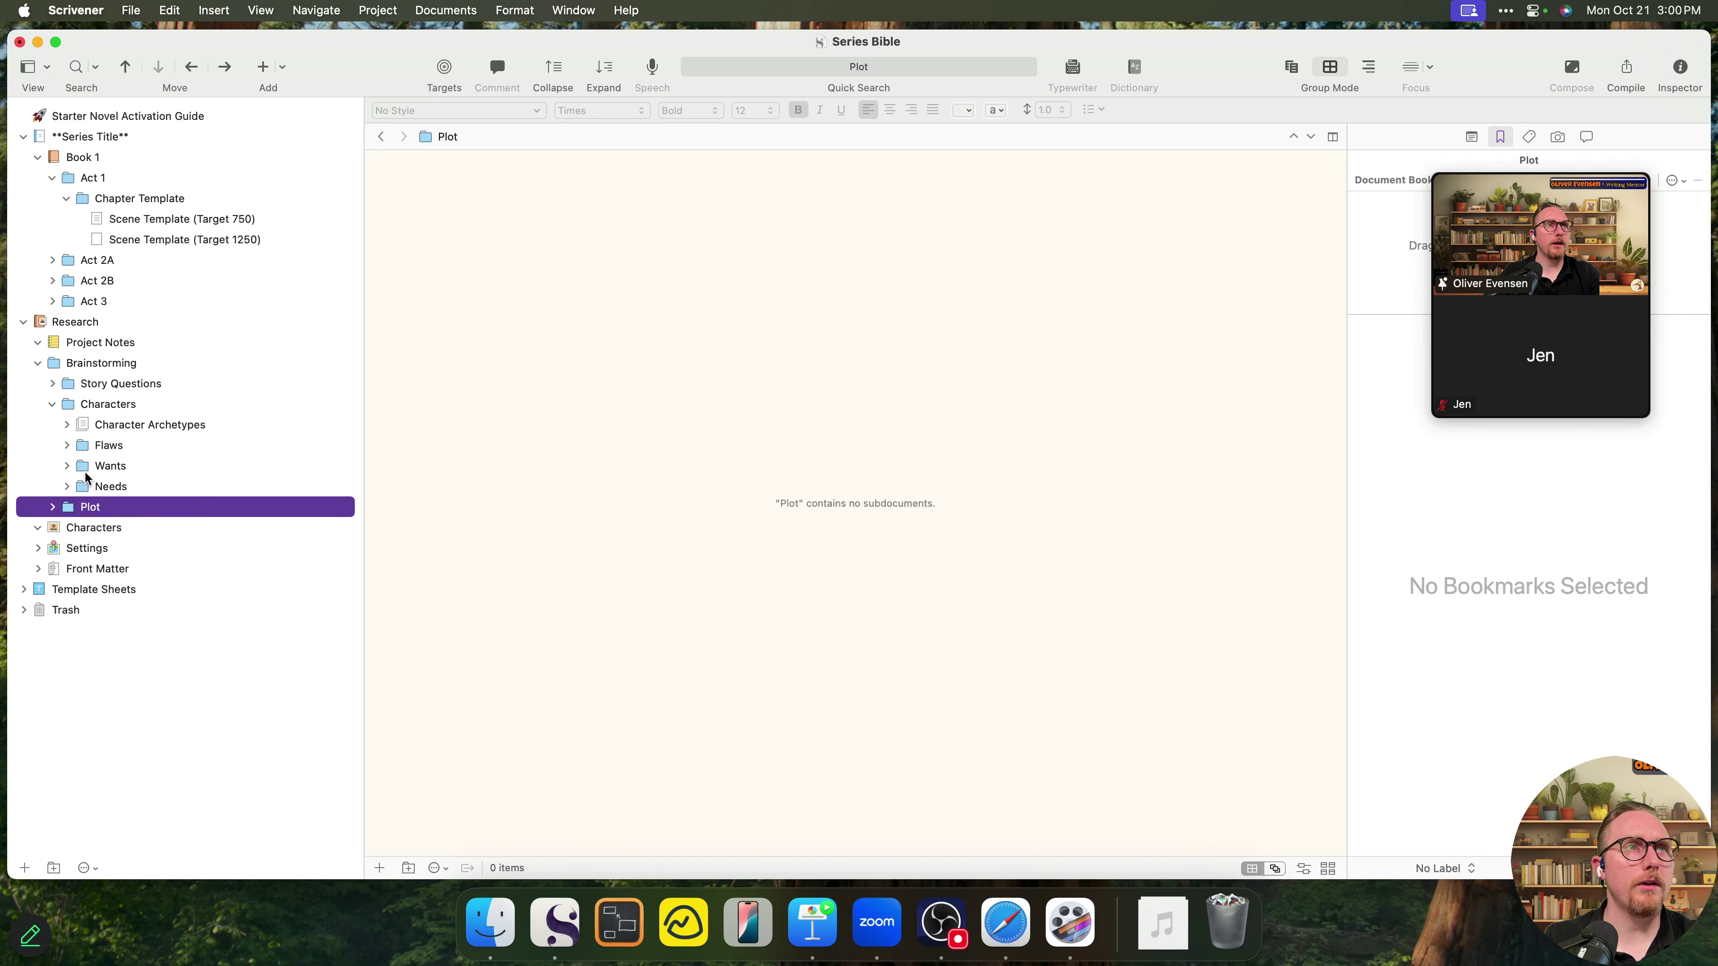
left_click(67, 466)
left_click(157, 487)
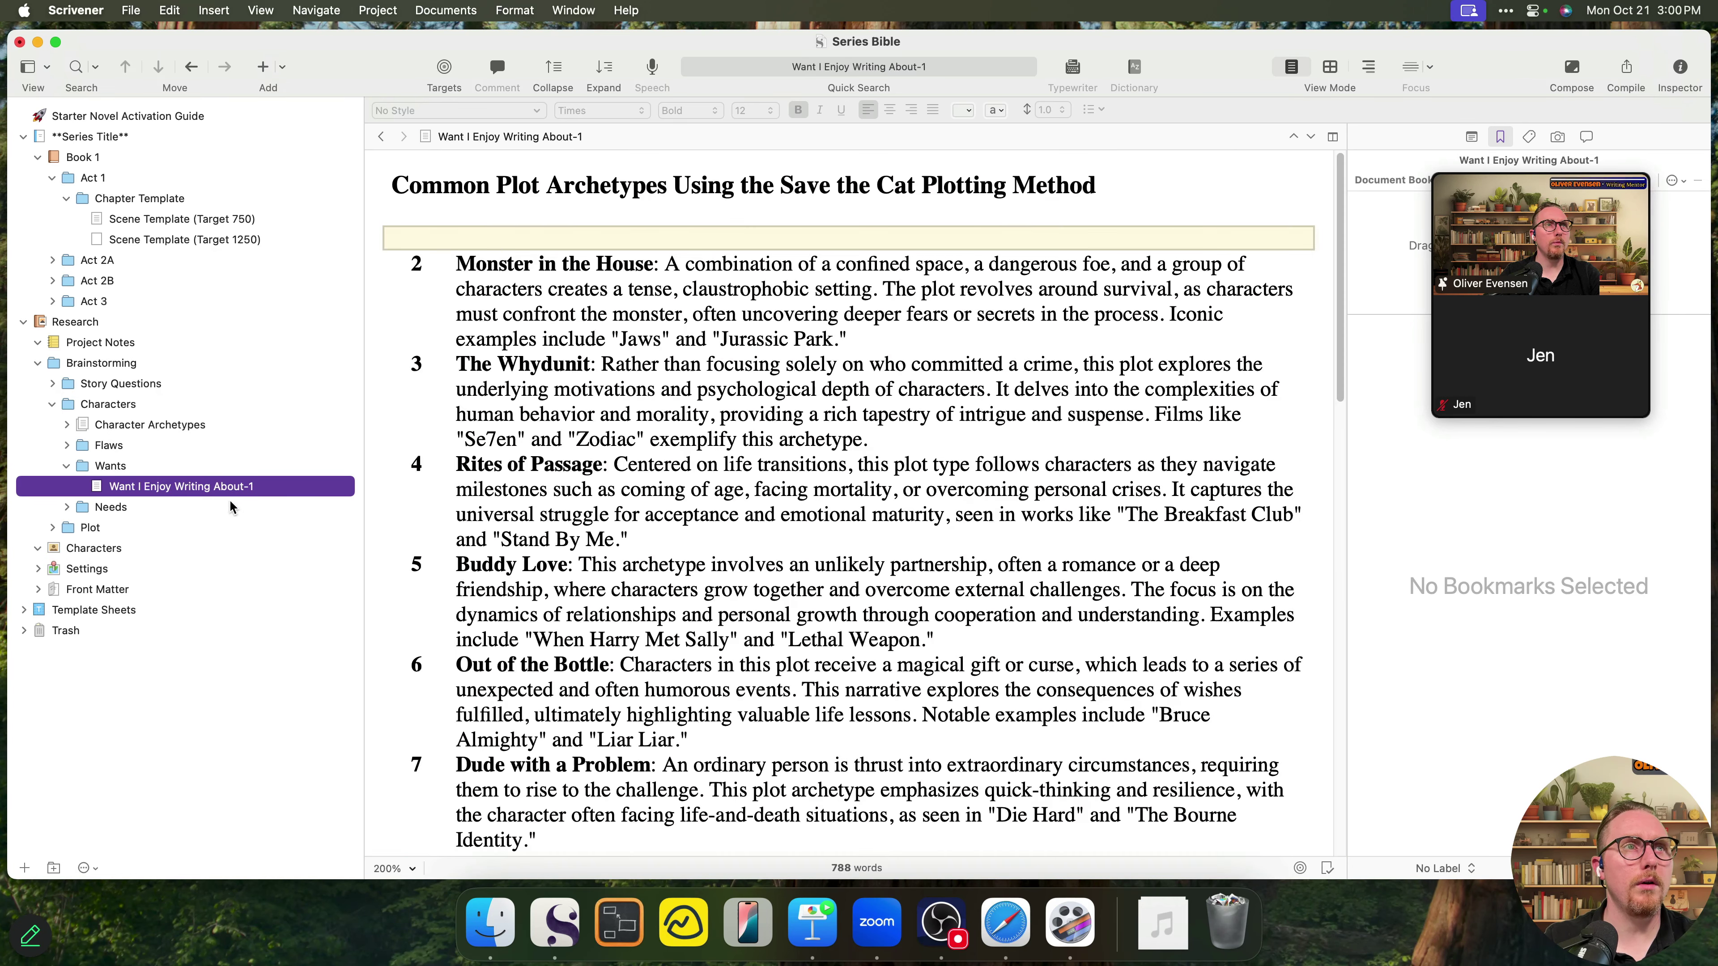
left_click_drag(223, 487, 144, 530)
- Rename the document inside the Plot folder as "Plot Archetypes"
key("Return")
type("PLot")
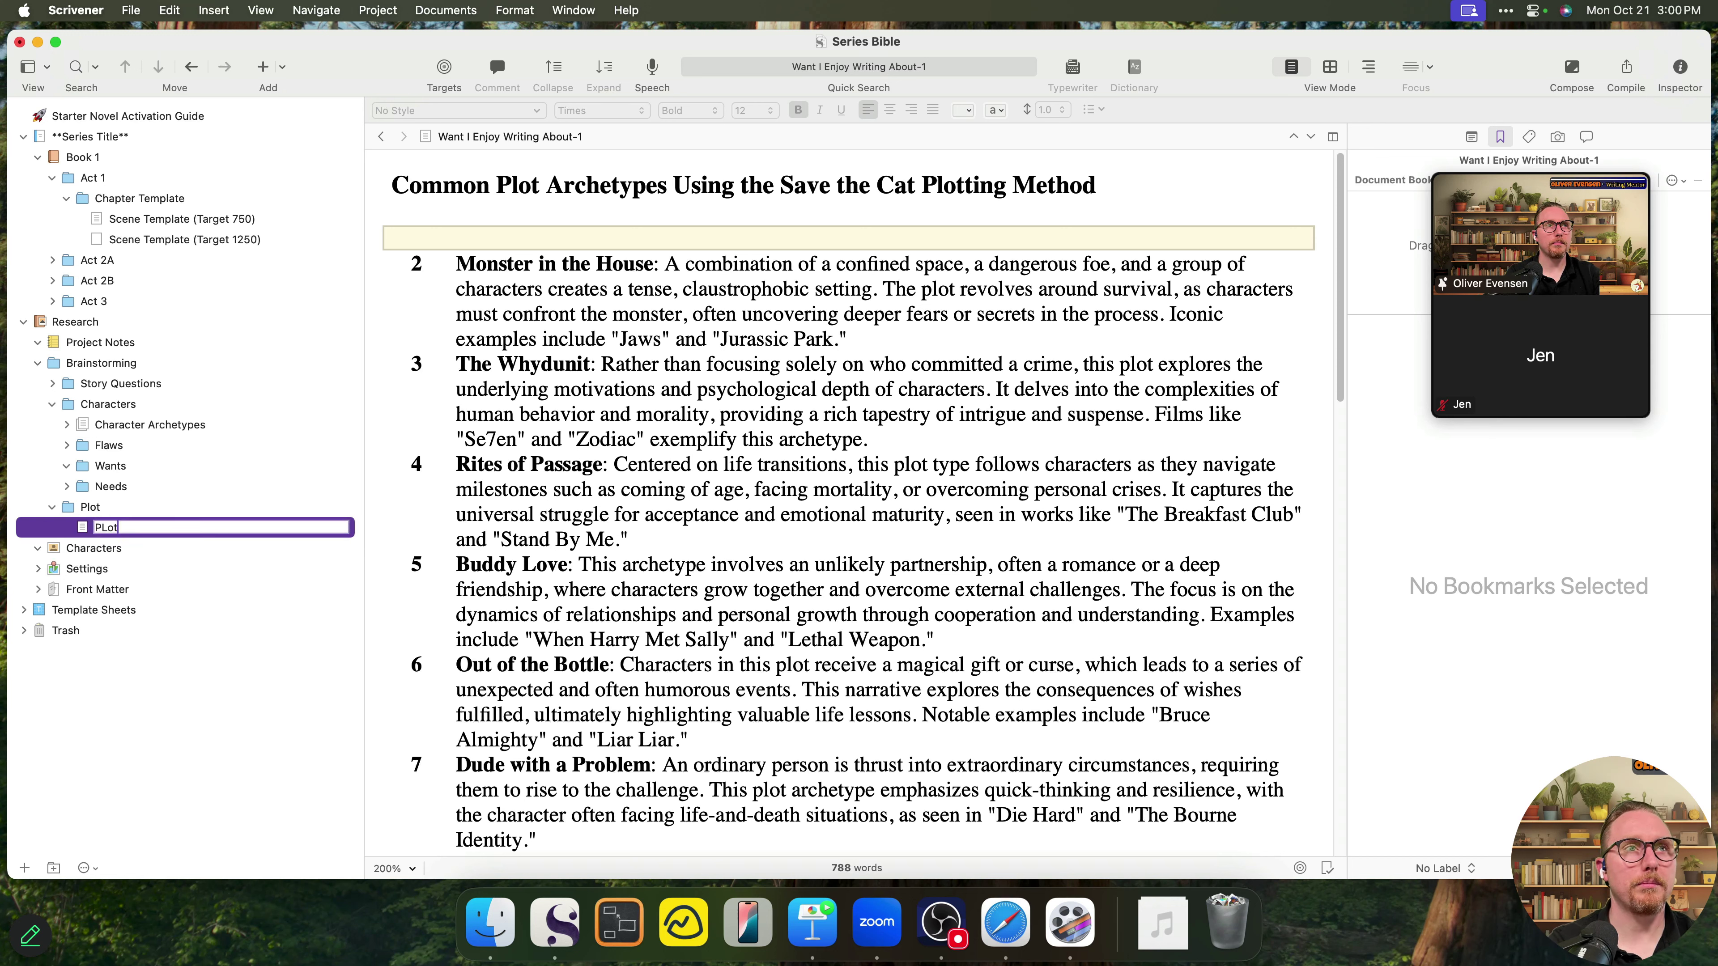
key("BackSpace")
key("BackSpace")
key("BackSpace")
type("lot")
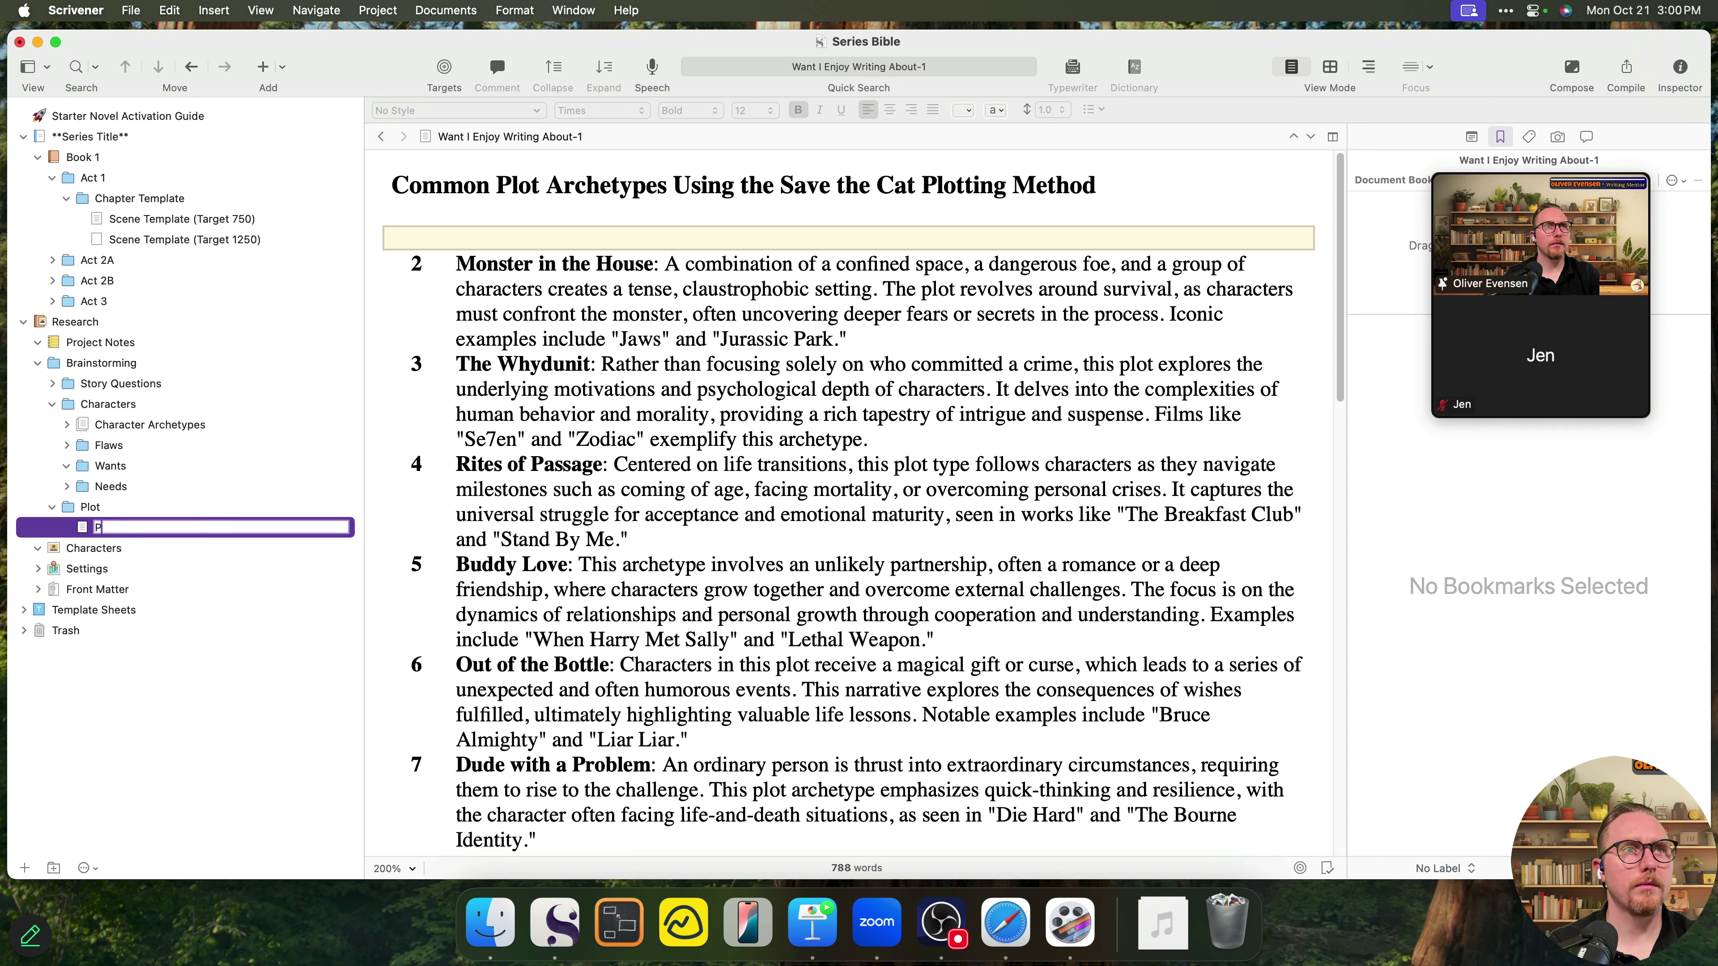
type(" Archetypes")
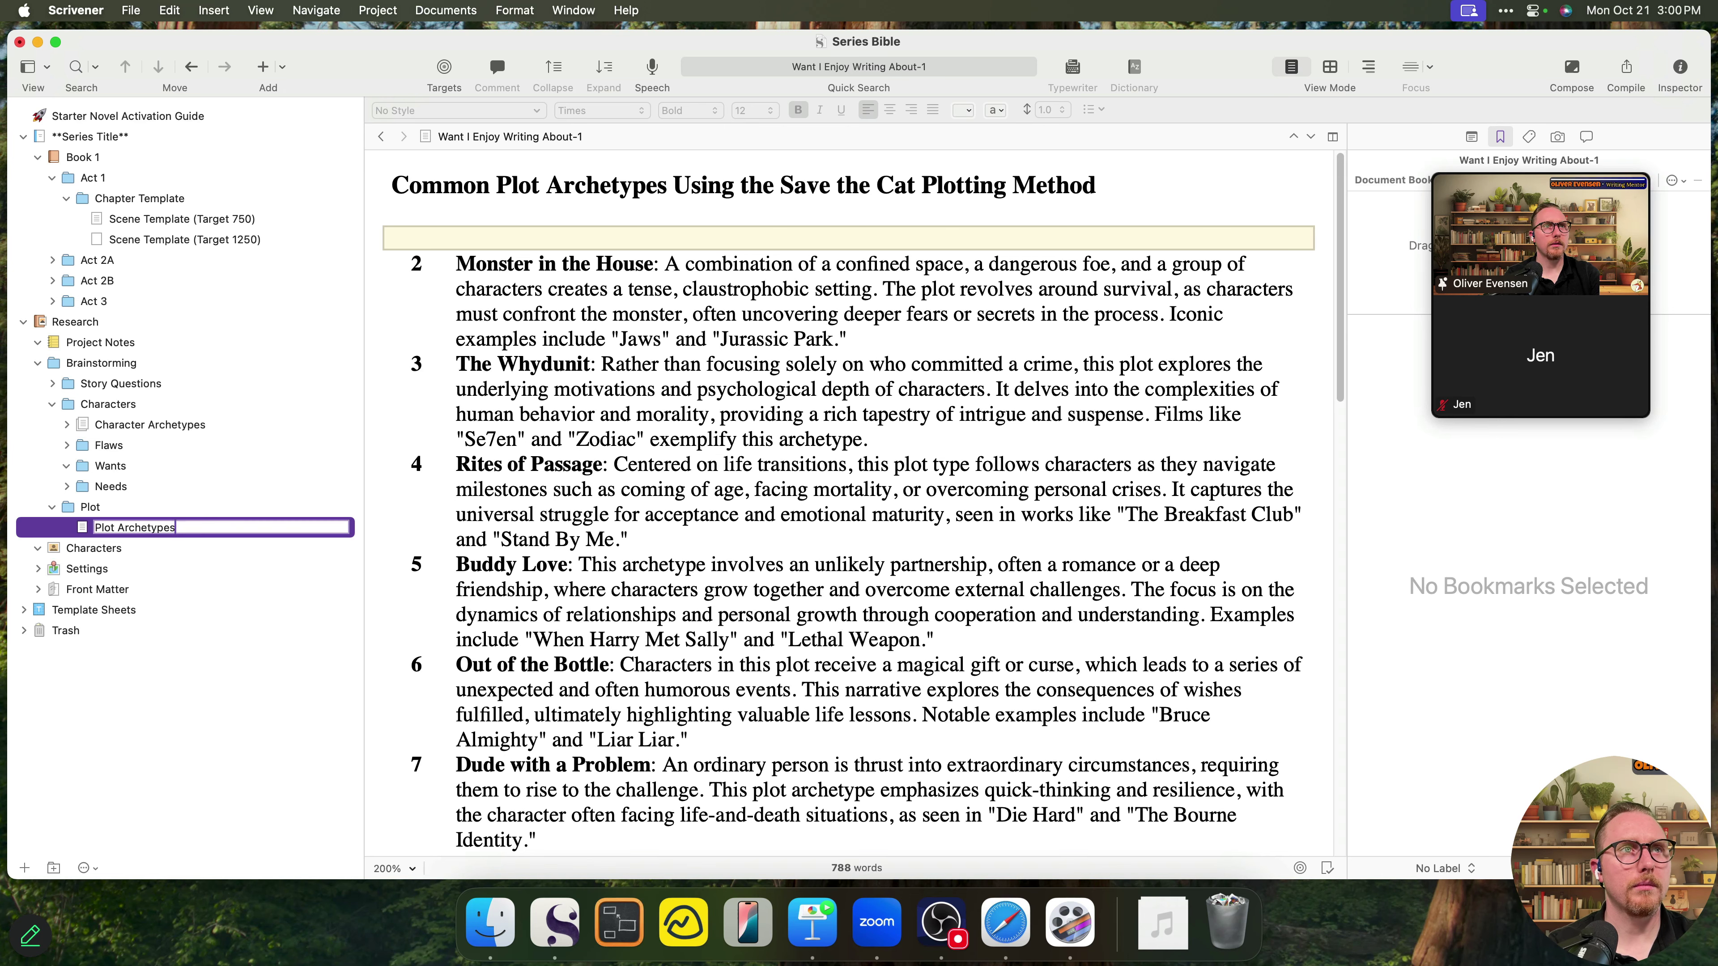
key("Return")
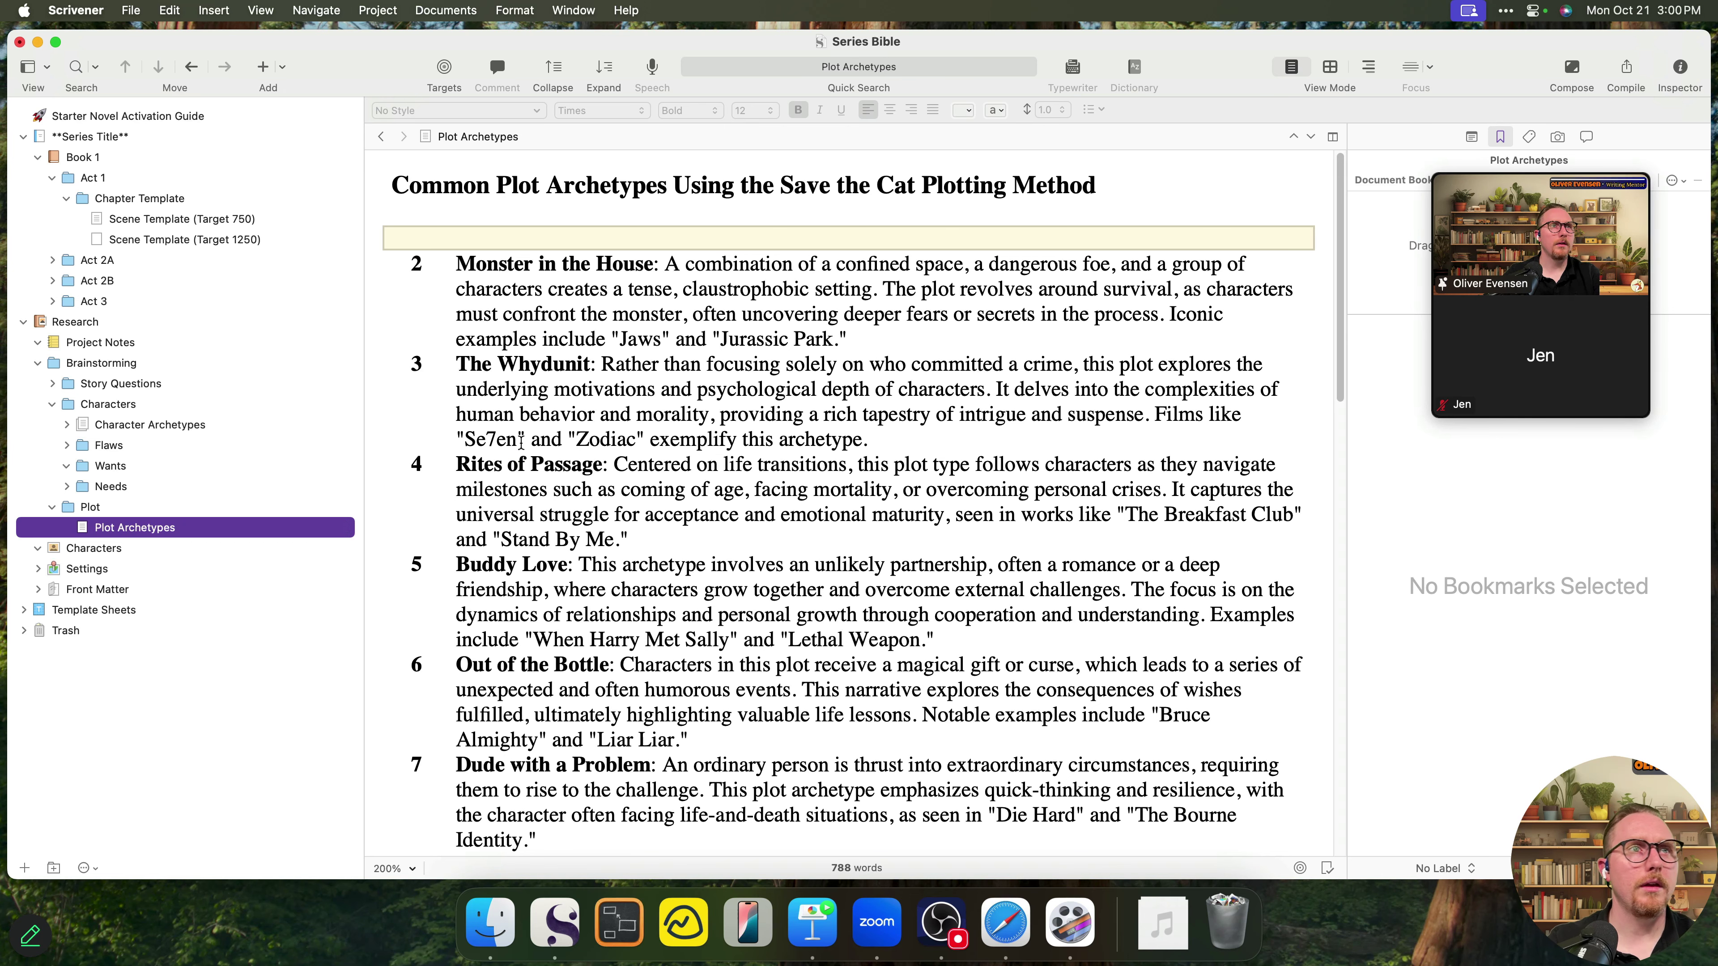
- Paste The Golden Fleece paragraph back into the blank line below the Common Plot Archetypes heading
left_click(654, 464)
left_click(478, 184)
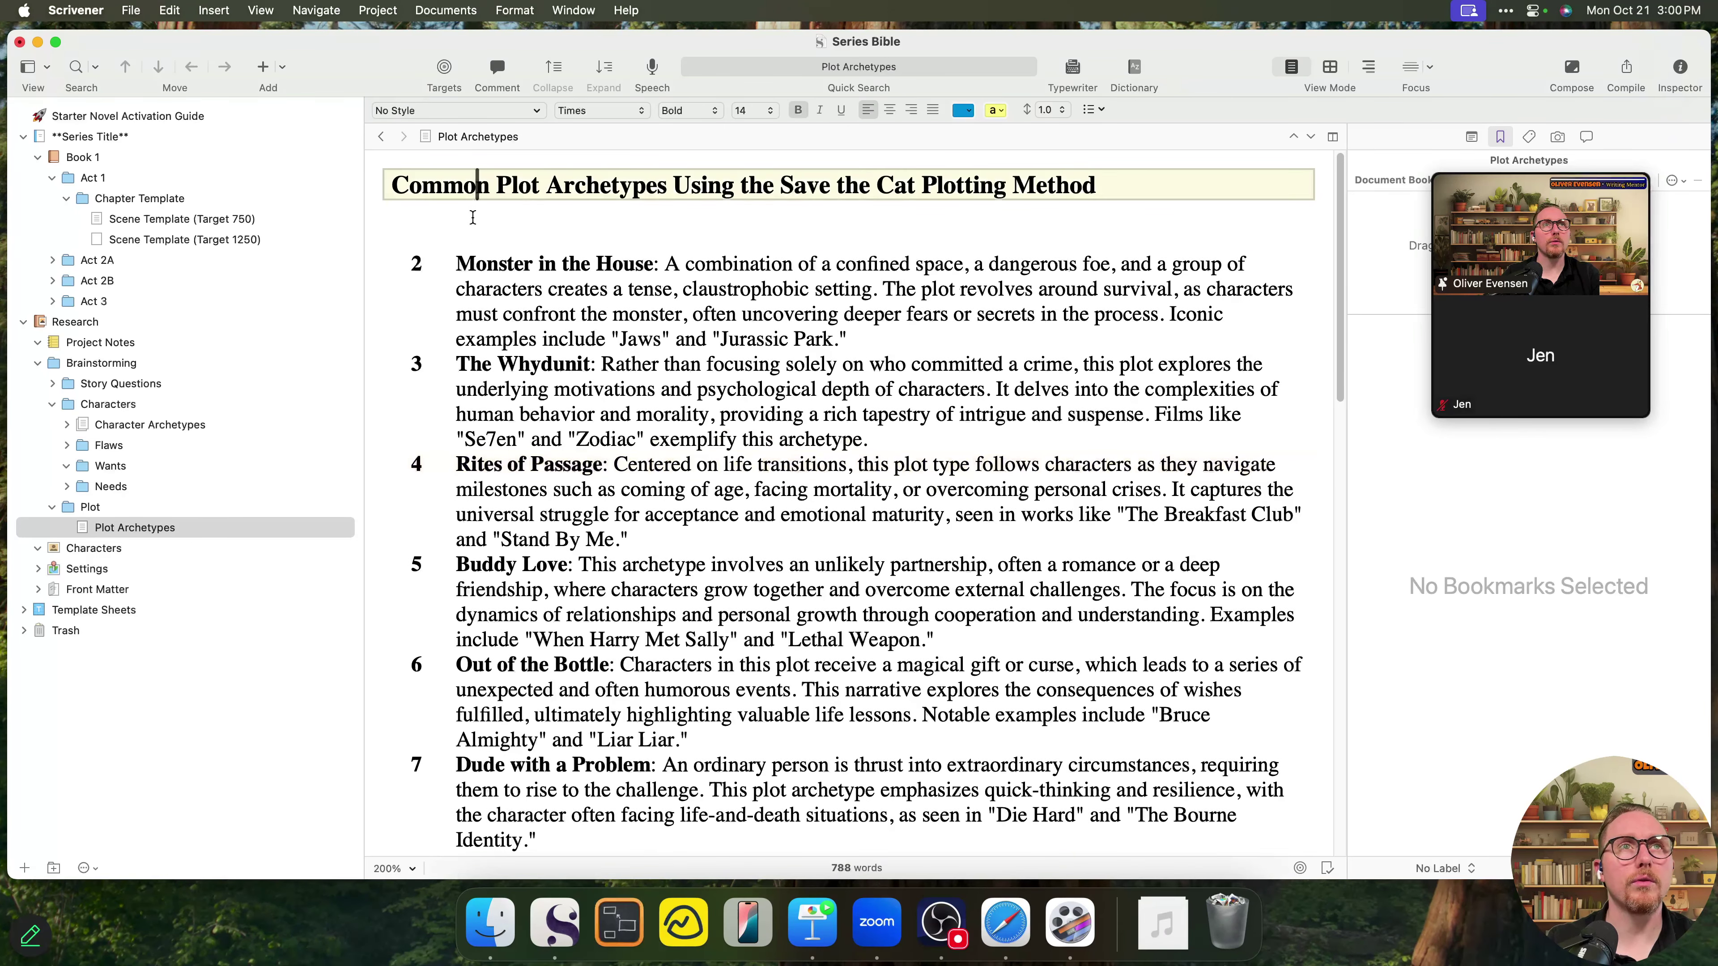
left_click(498, 233)
key("super+v")
- Split Plot Archetypes at the "Exciting and Common Setting Archetypes for a Novel" heading, using that heading as the new document's title
scroll(579, 307, "down", 15)
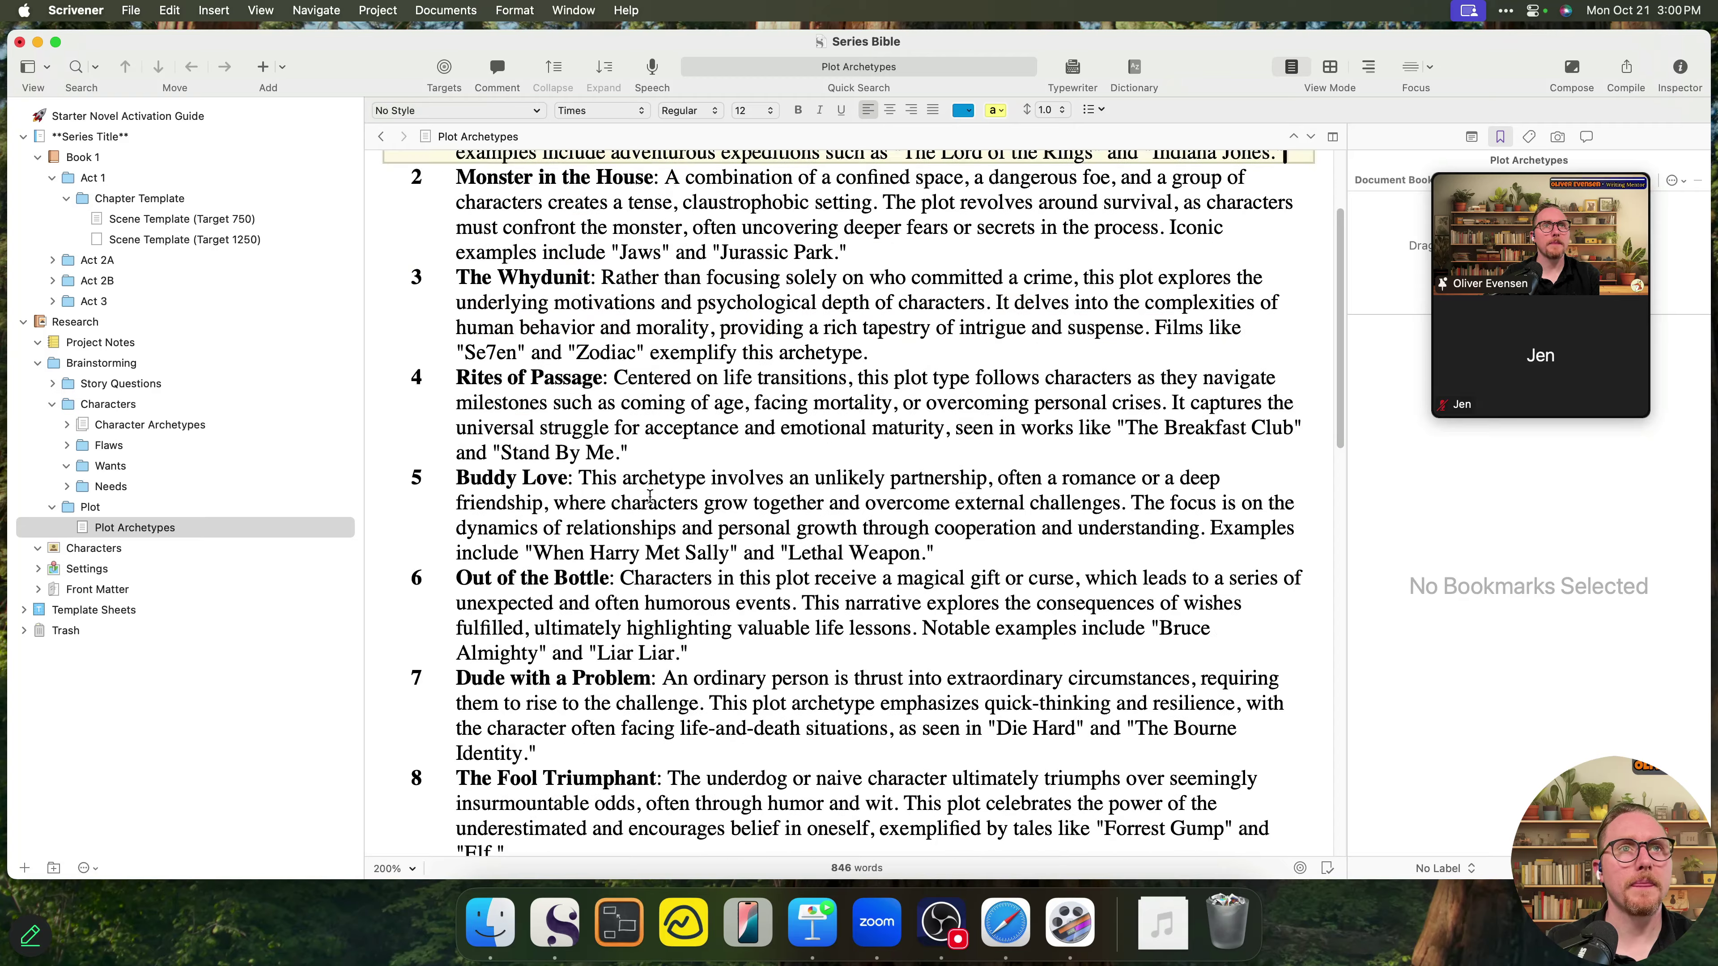
scroll(651, 496, "up", 4)
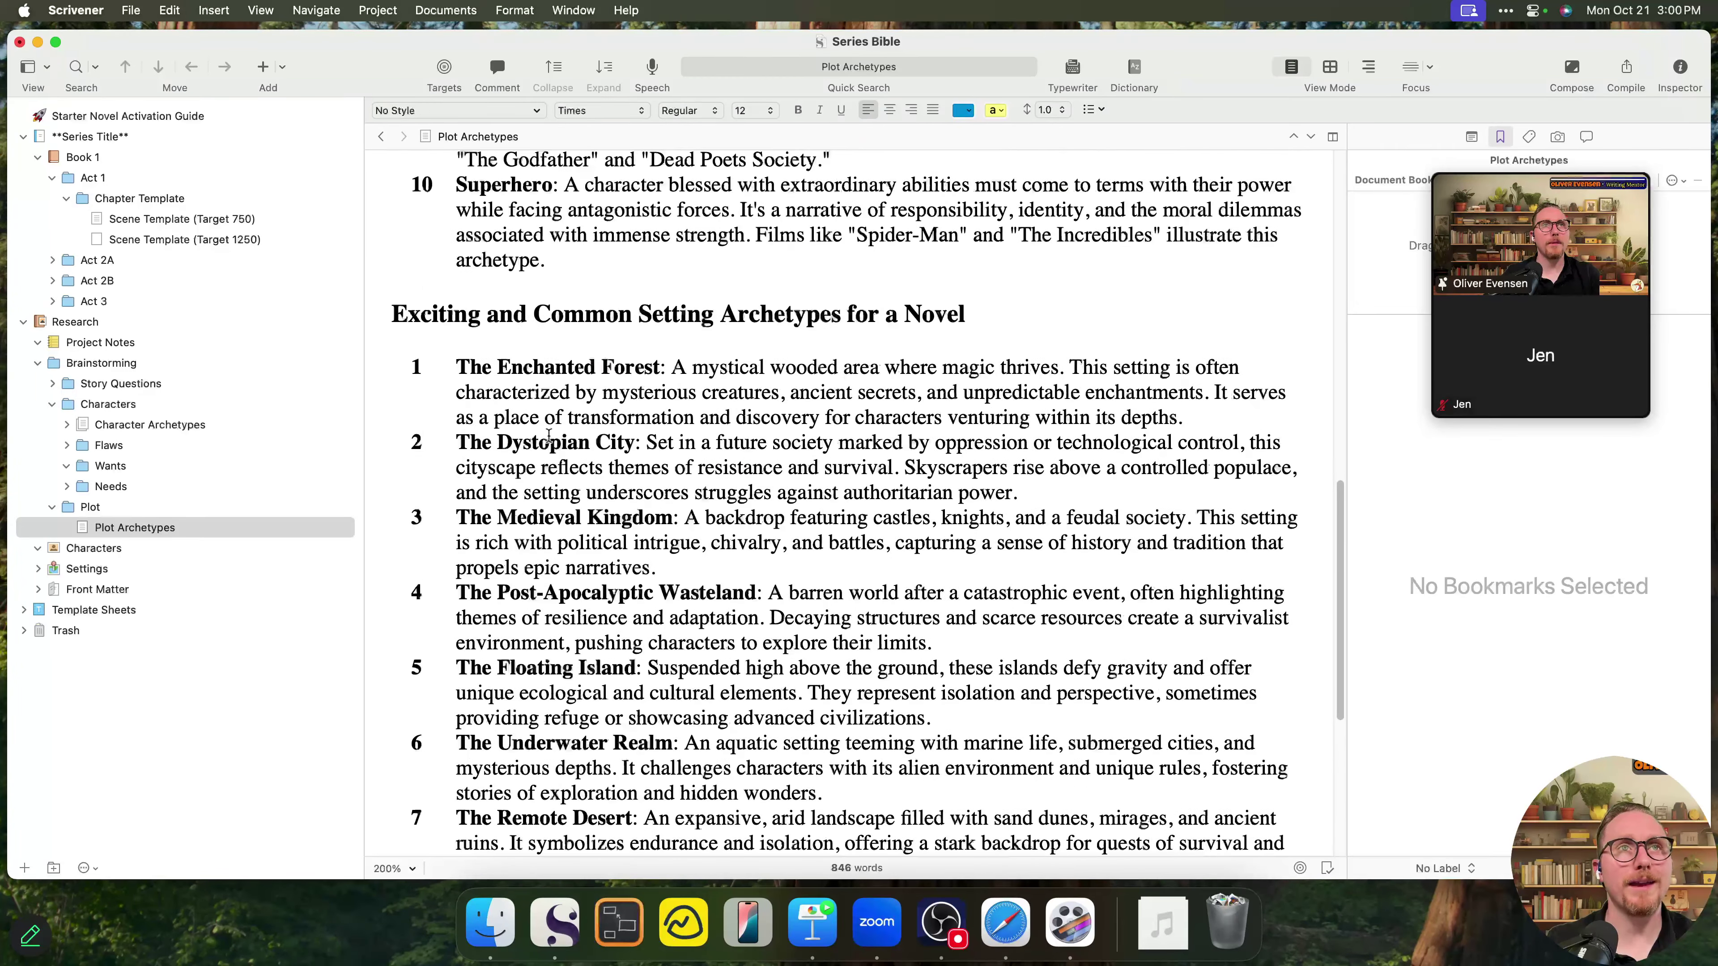
scroll(952, 357, "up", 2)
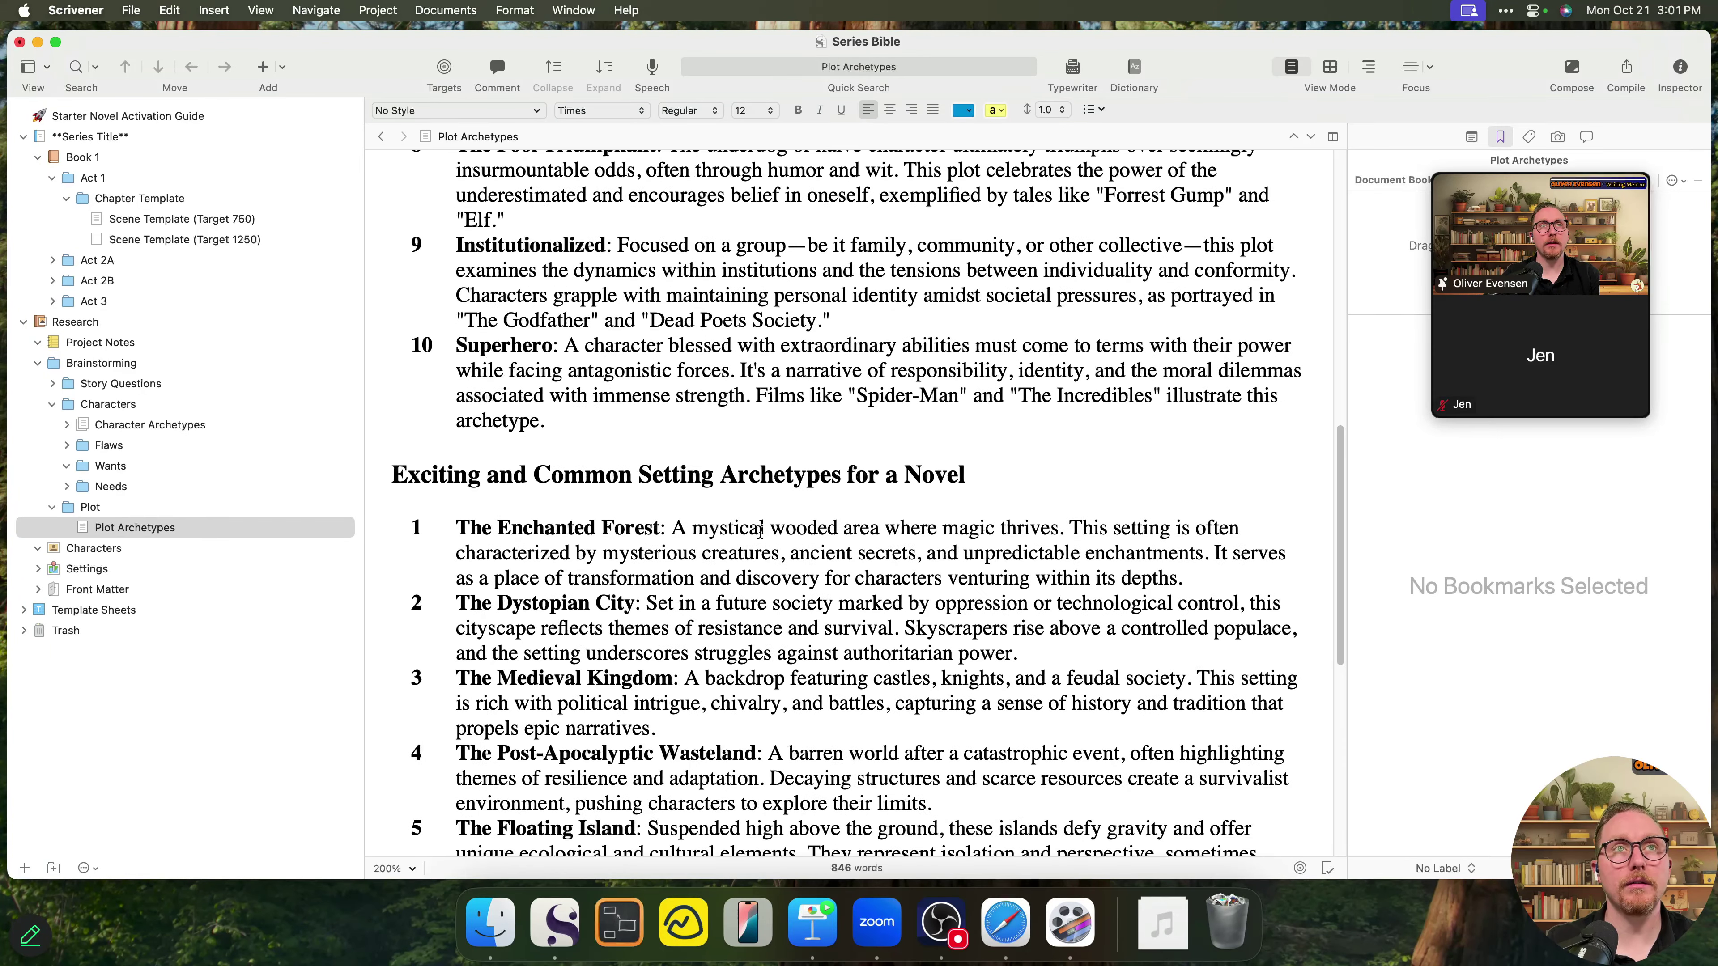
left_click_drag(967, 383, 376, 389)
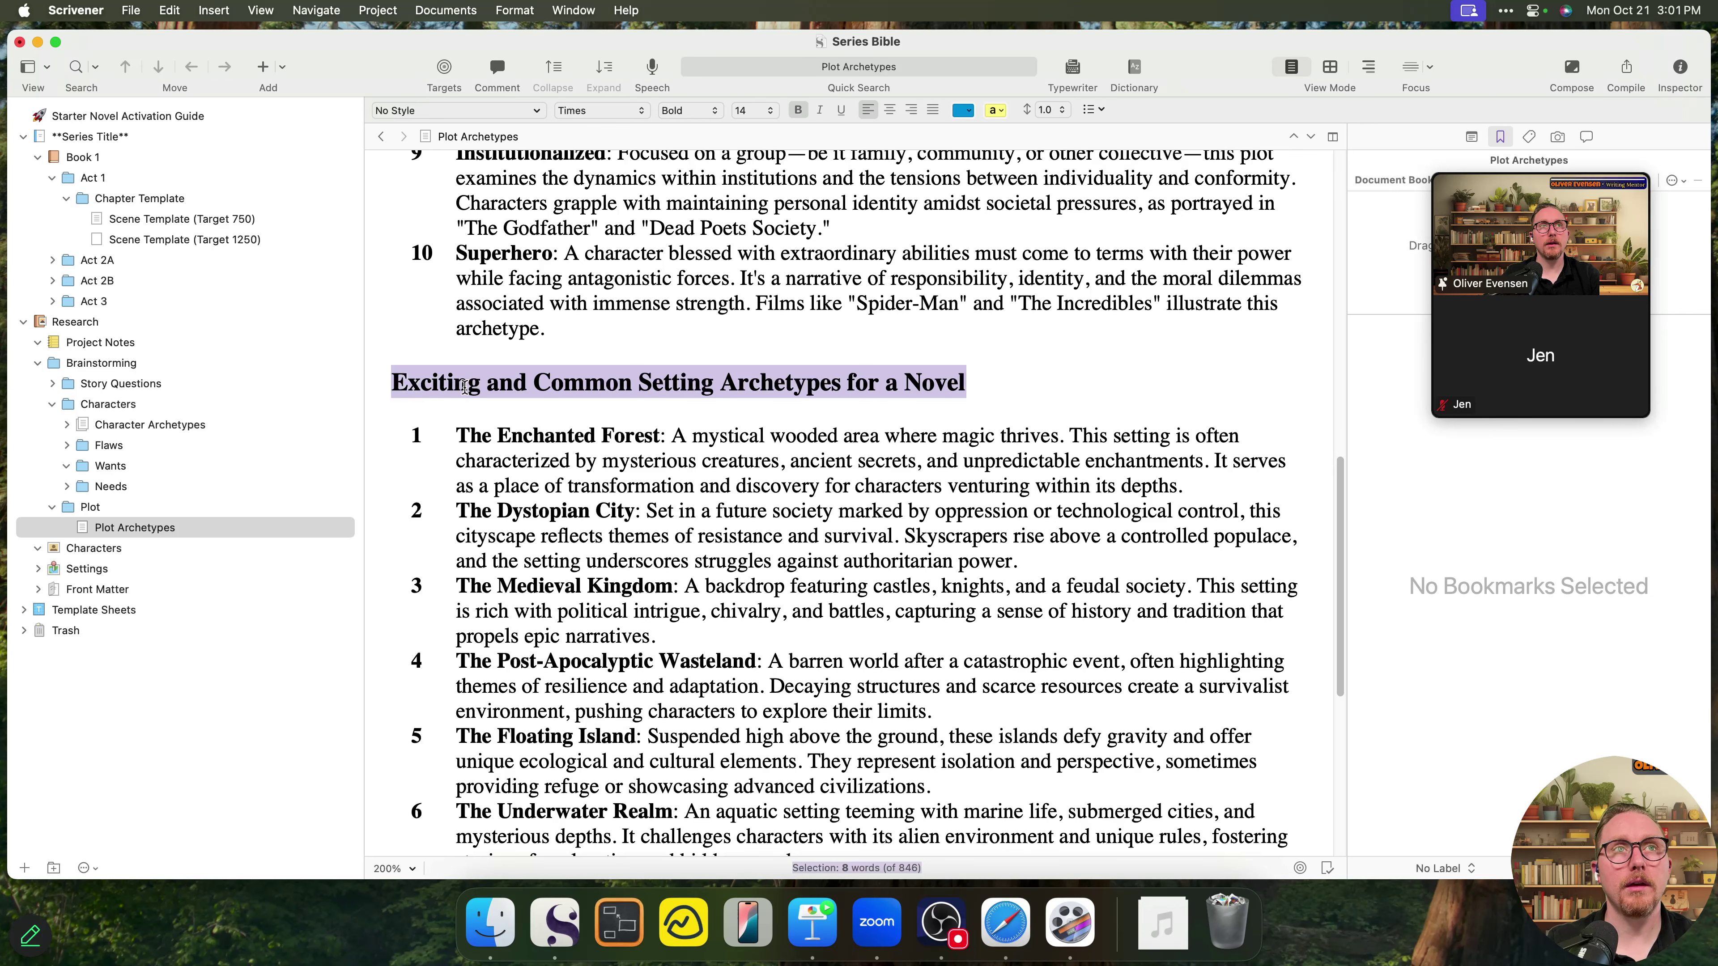
right_click(459, 383)
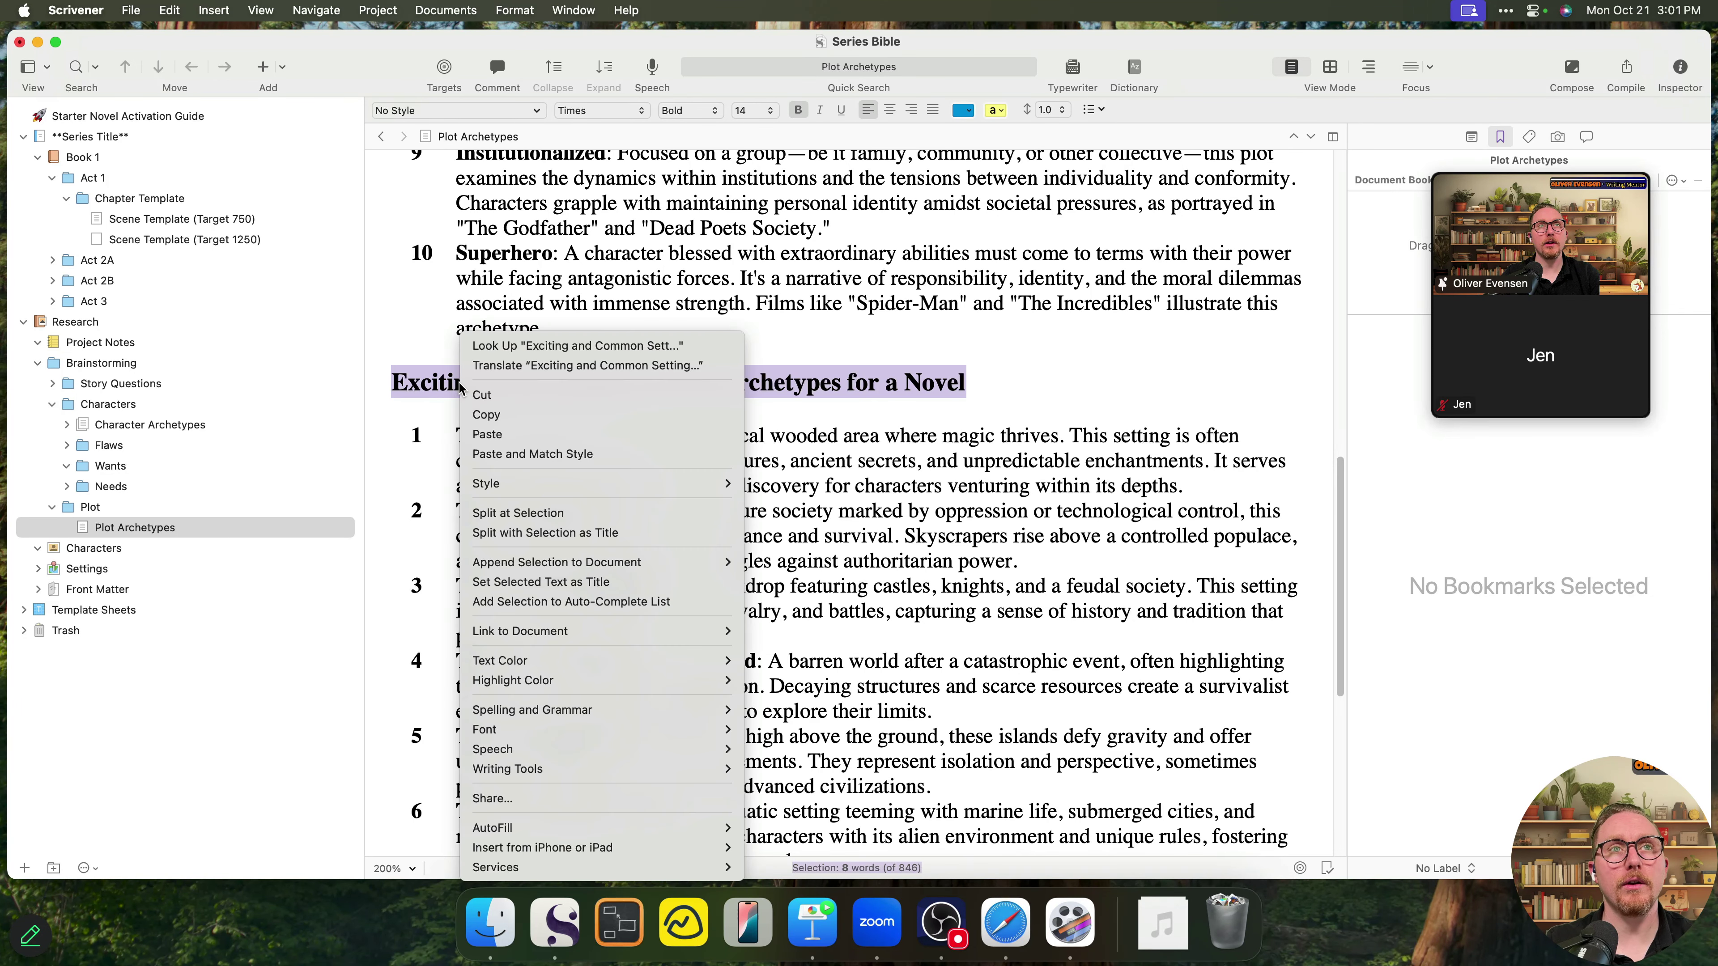
left_click(567, 533)
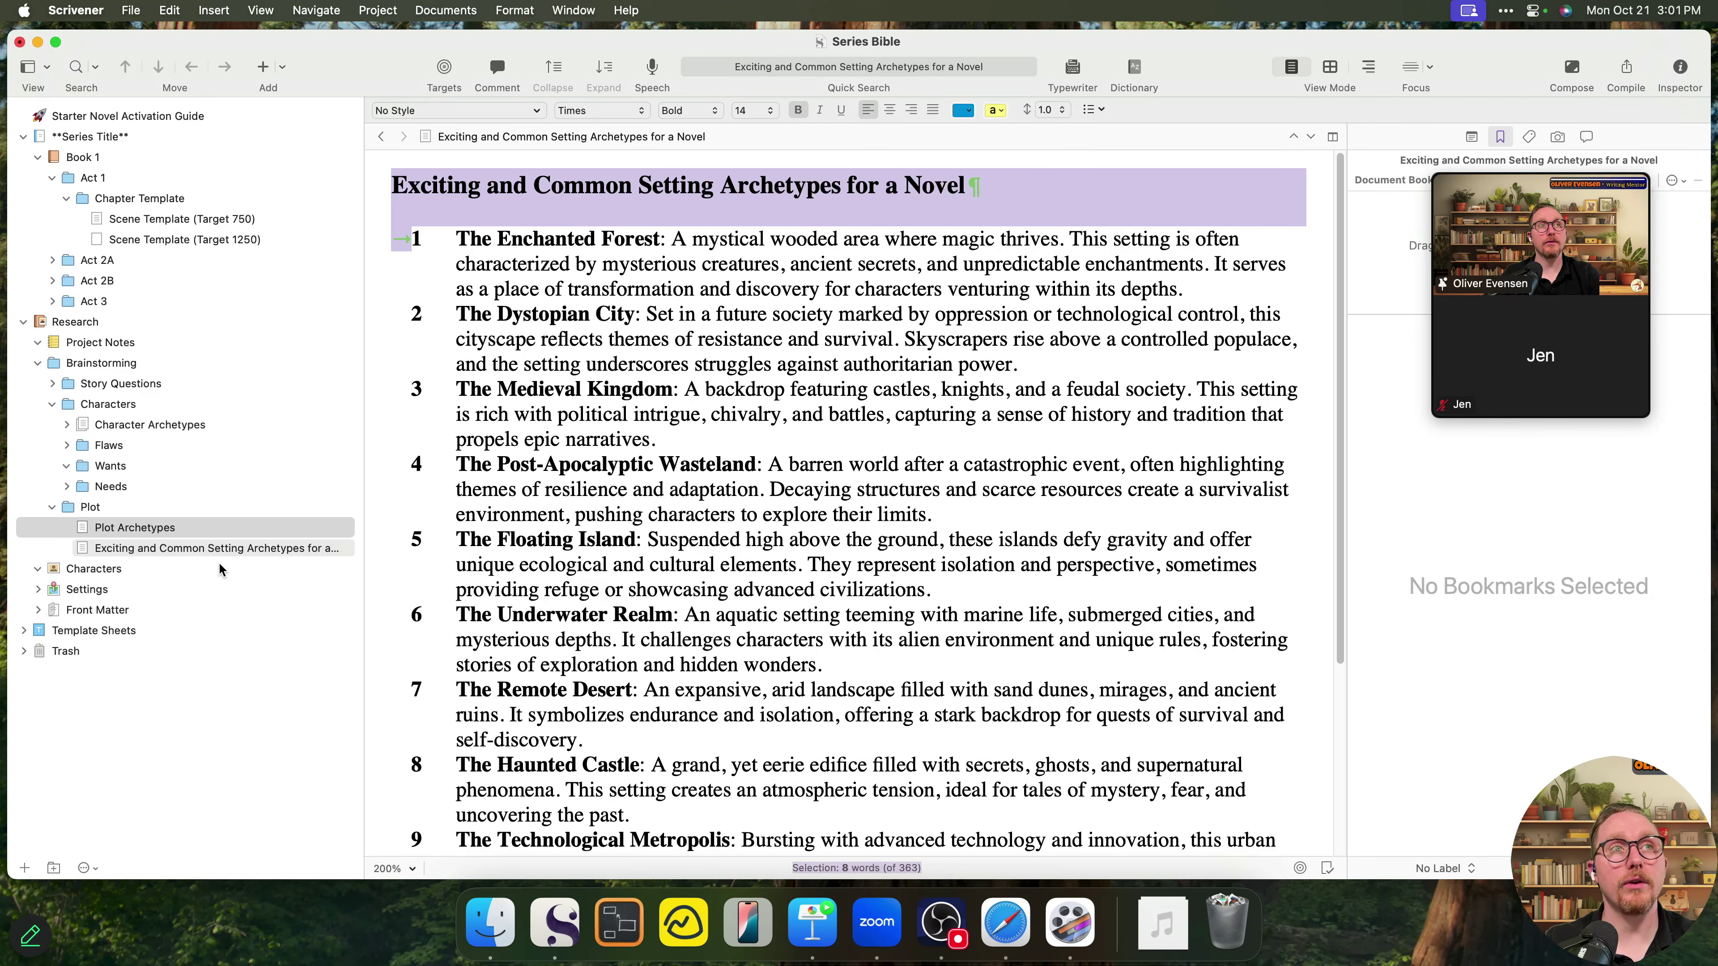
- Add a folder named "Setting" directly after the split-off setting archetypes document in the Plot folder
left_click(220, 552)
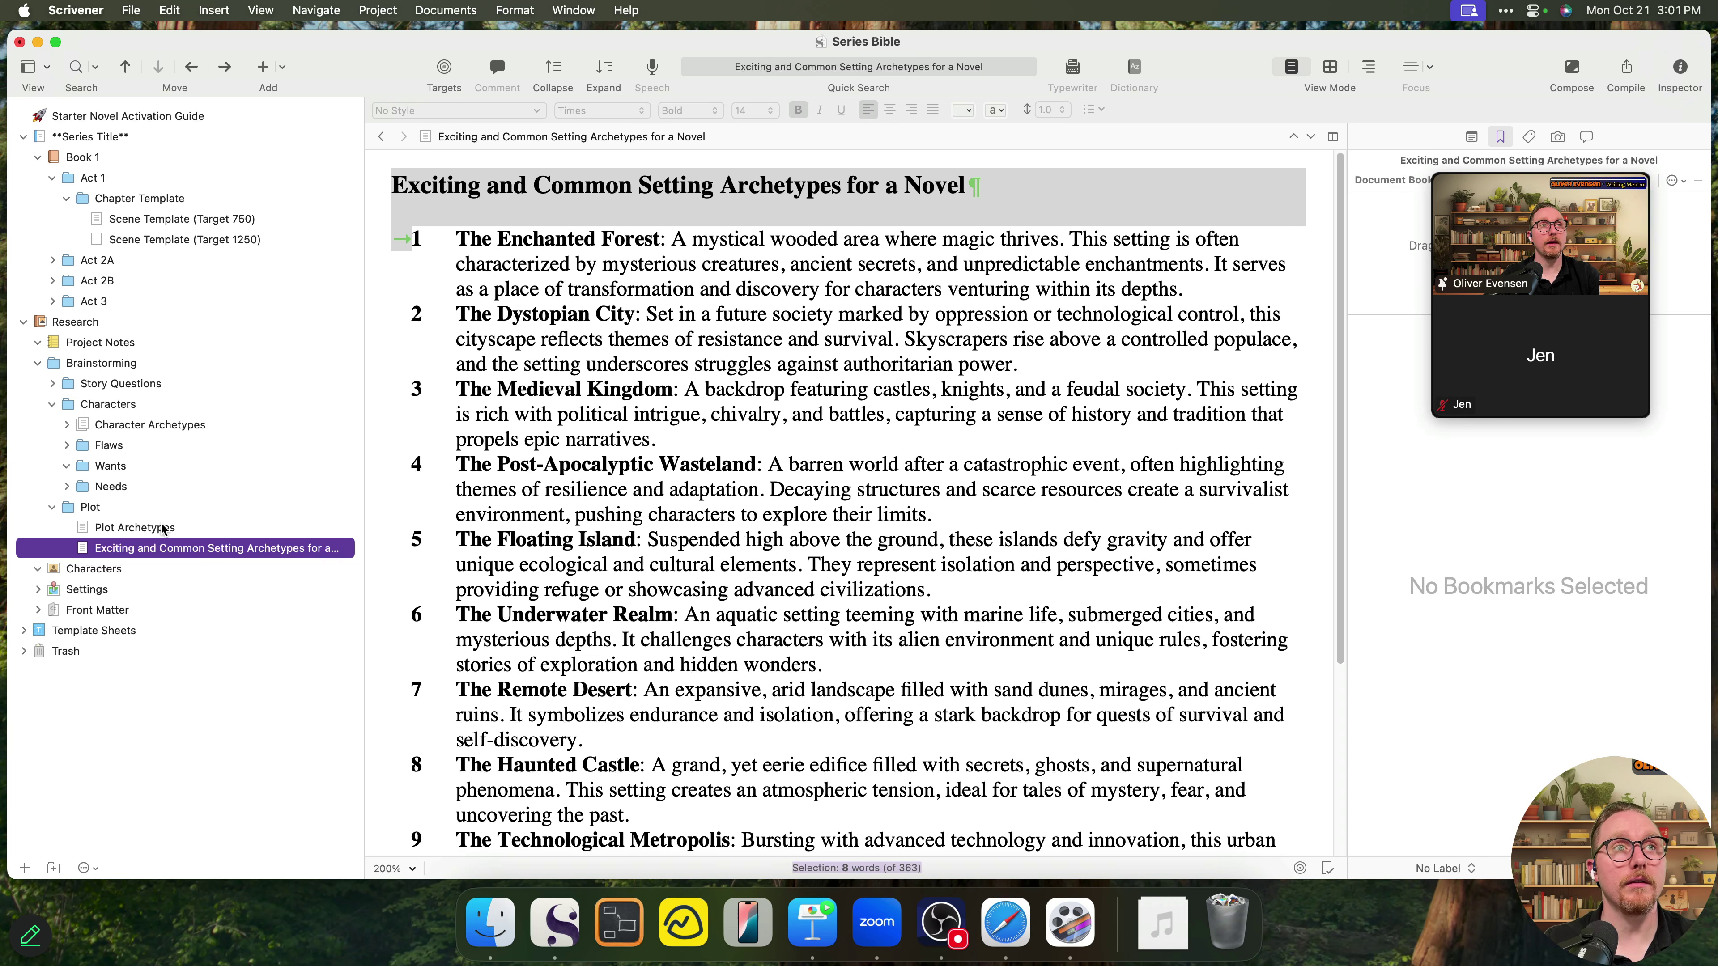
left_click(257, 552)
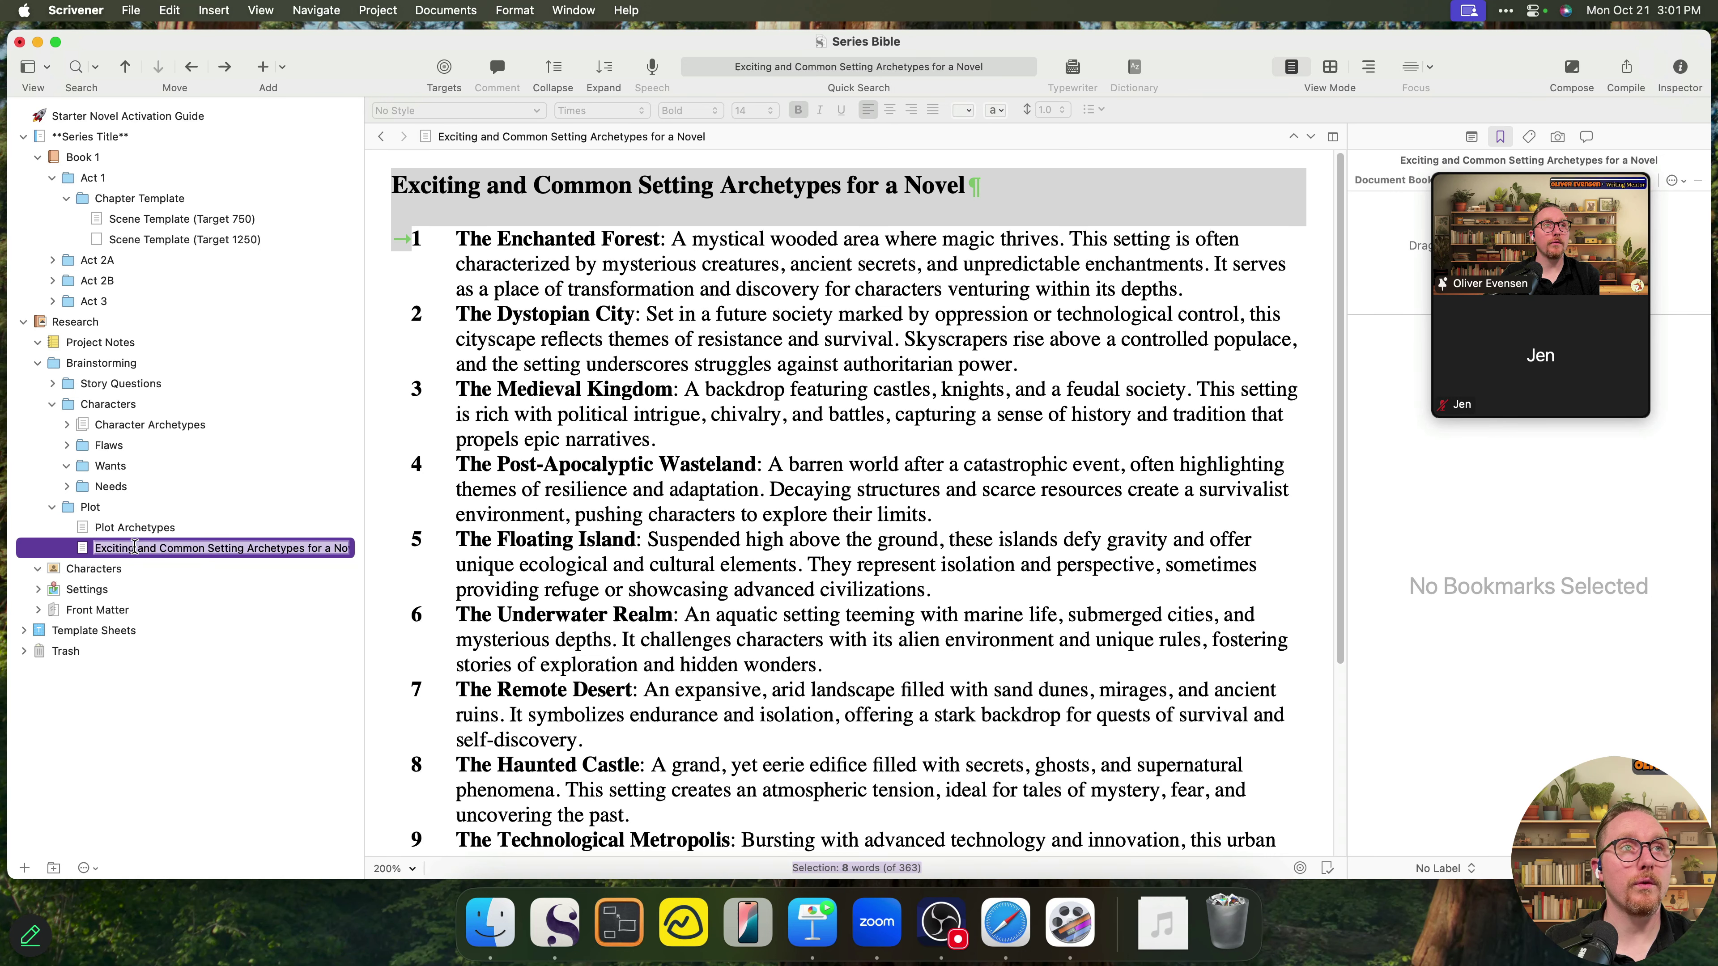
key("Return")
left_click(52, 869)
type("Setting")
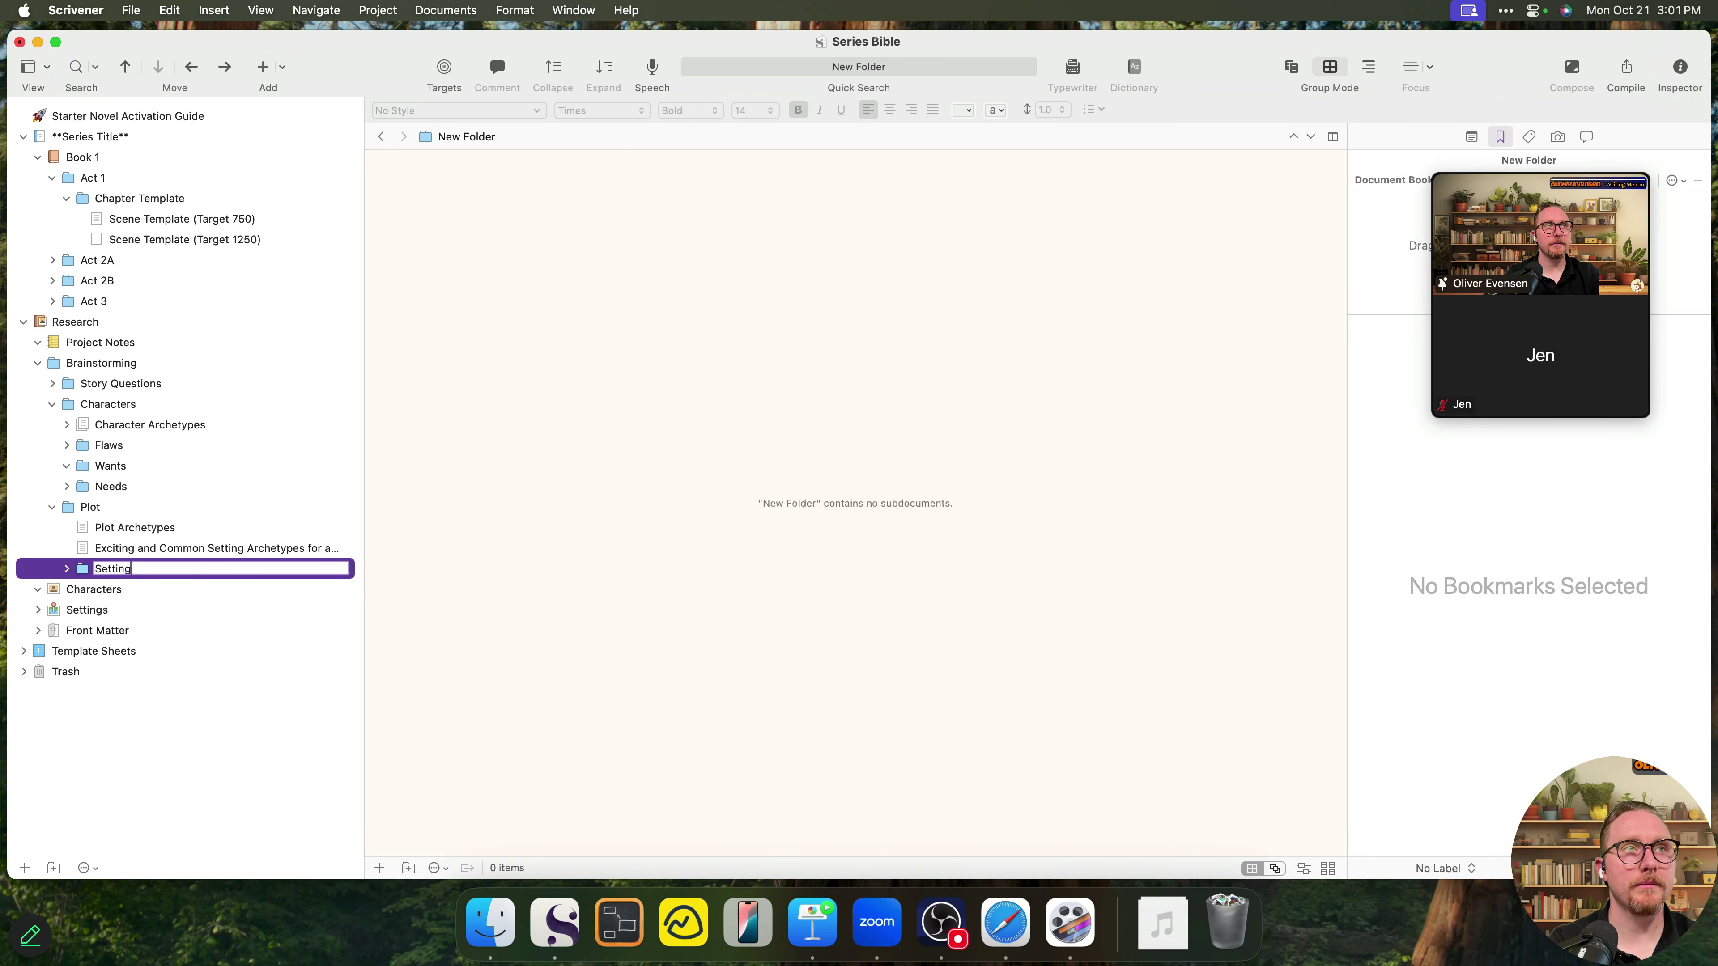
key("Return")
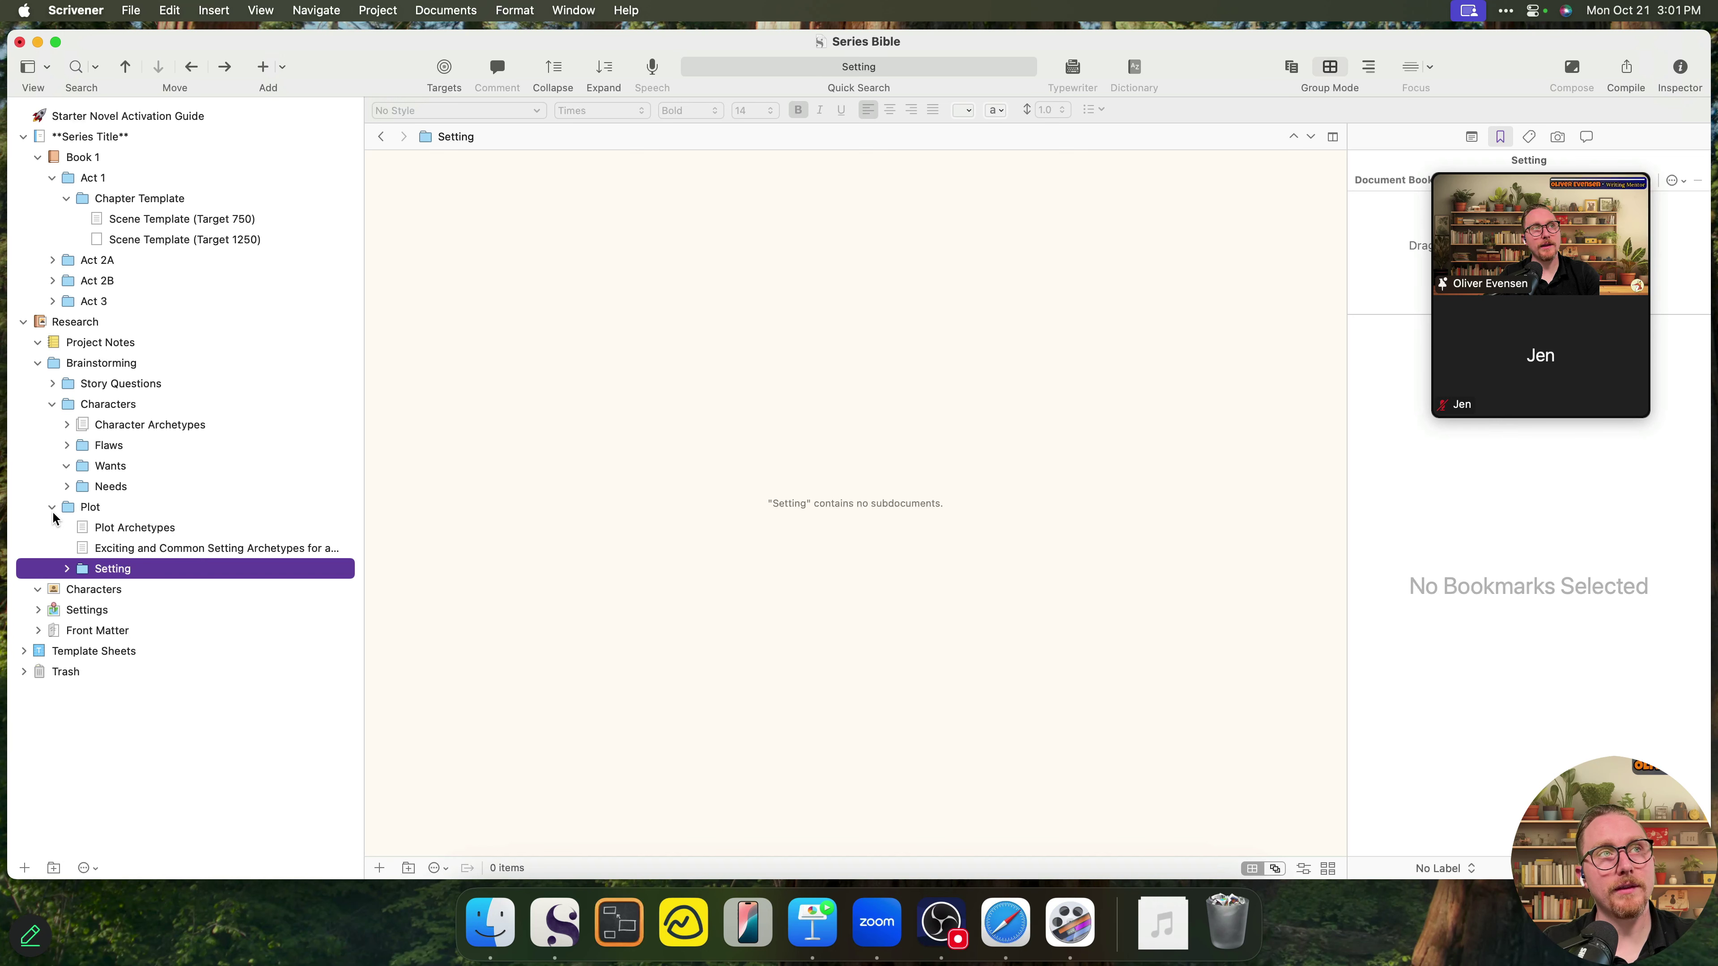
- Move the Setting folder out of Plot to the level below Brainstorming, and place the setting archetypes document inside it
left_click(52, 506)
left_click(52, 507)
left_click(122, 570)
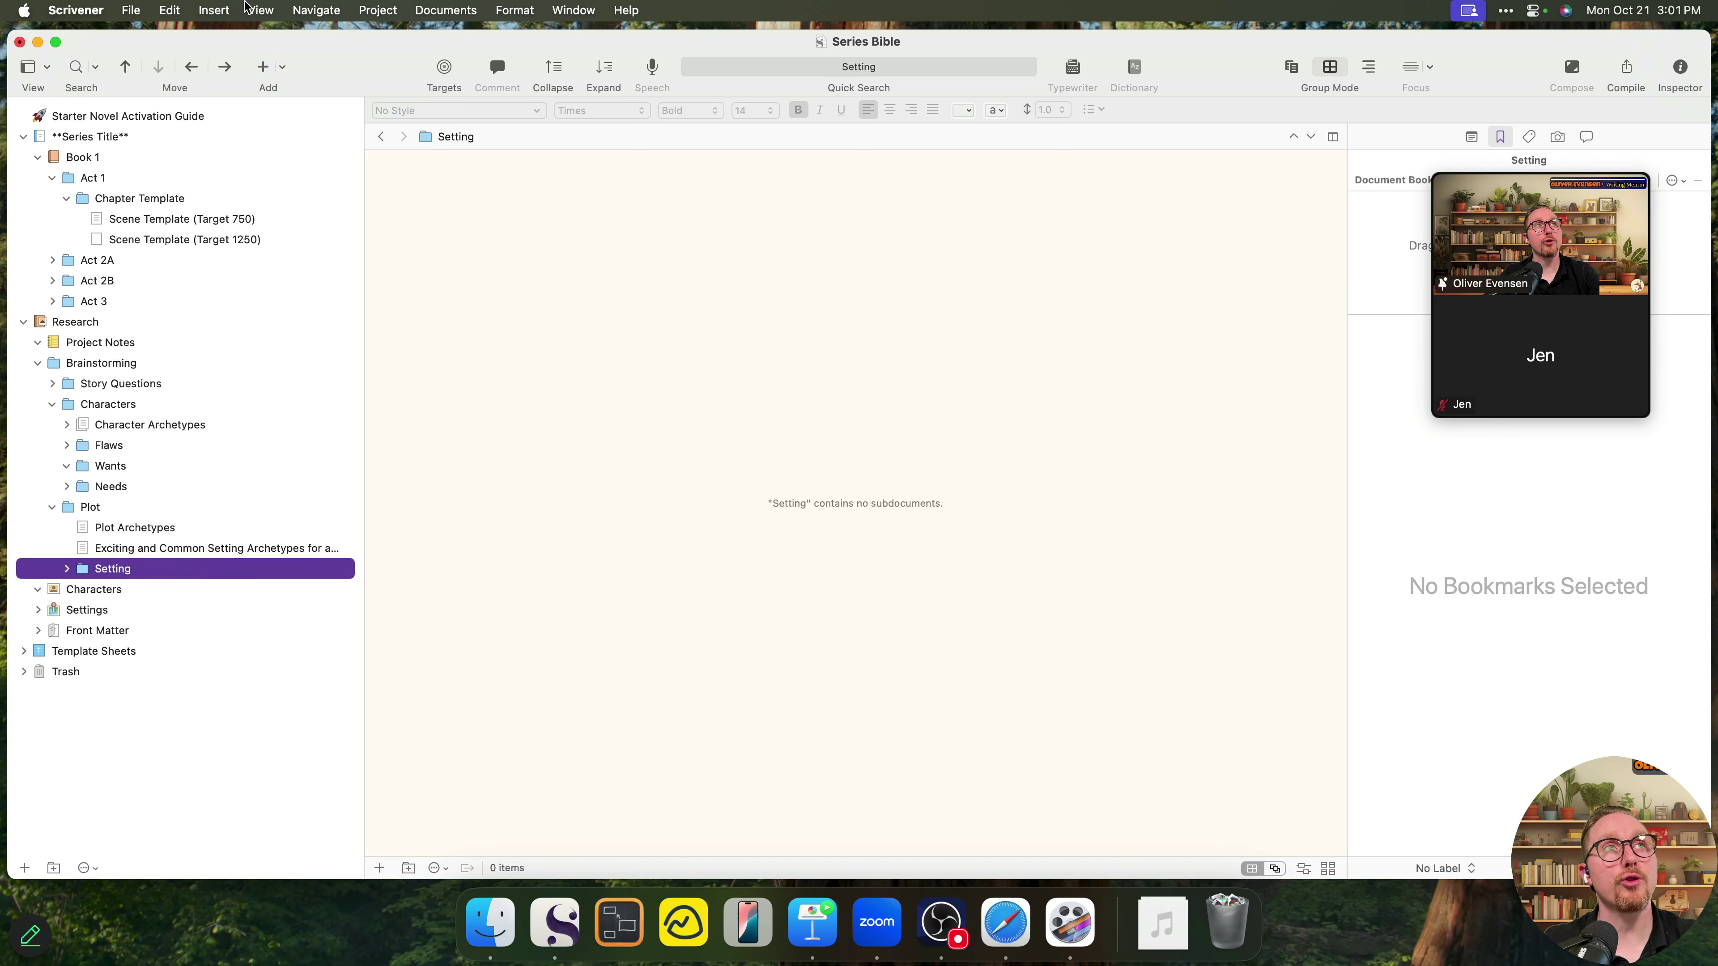
left_click(192, 67)
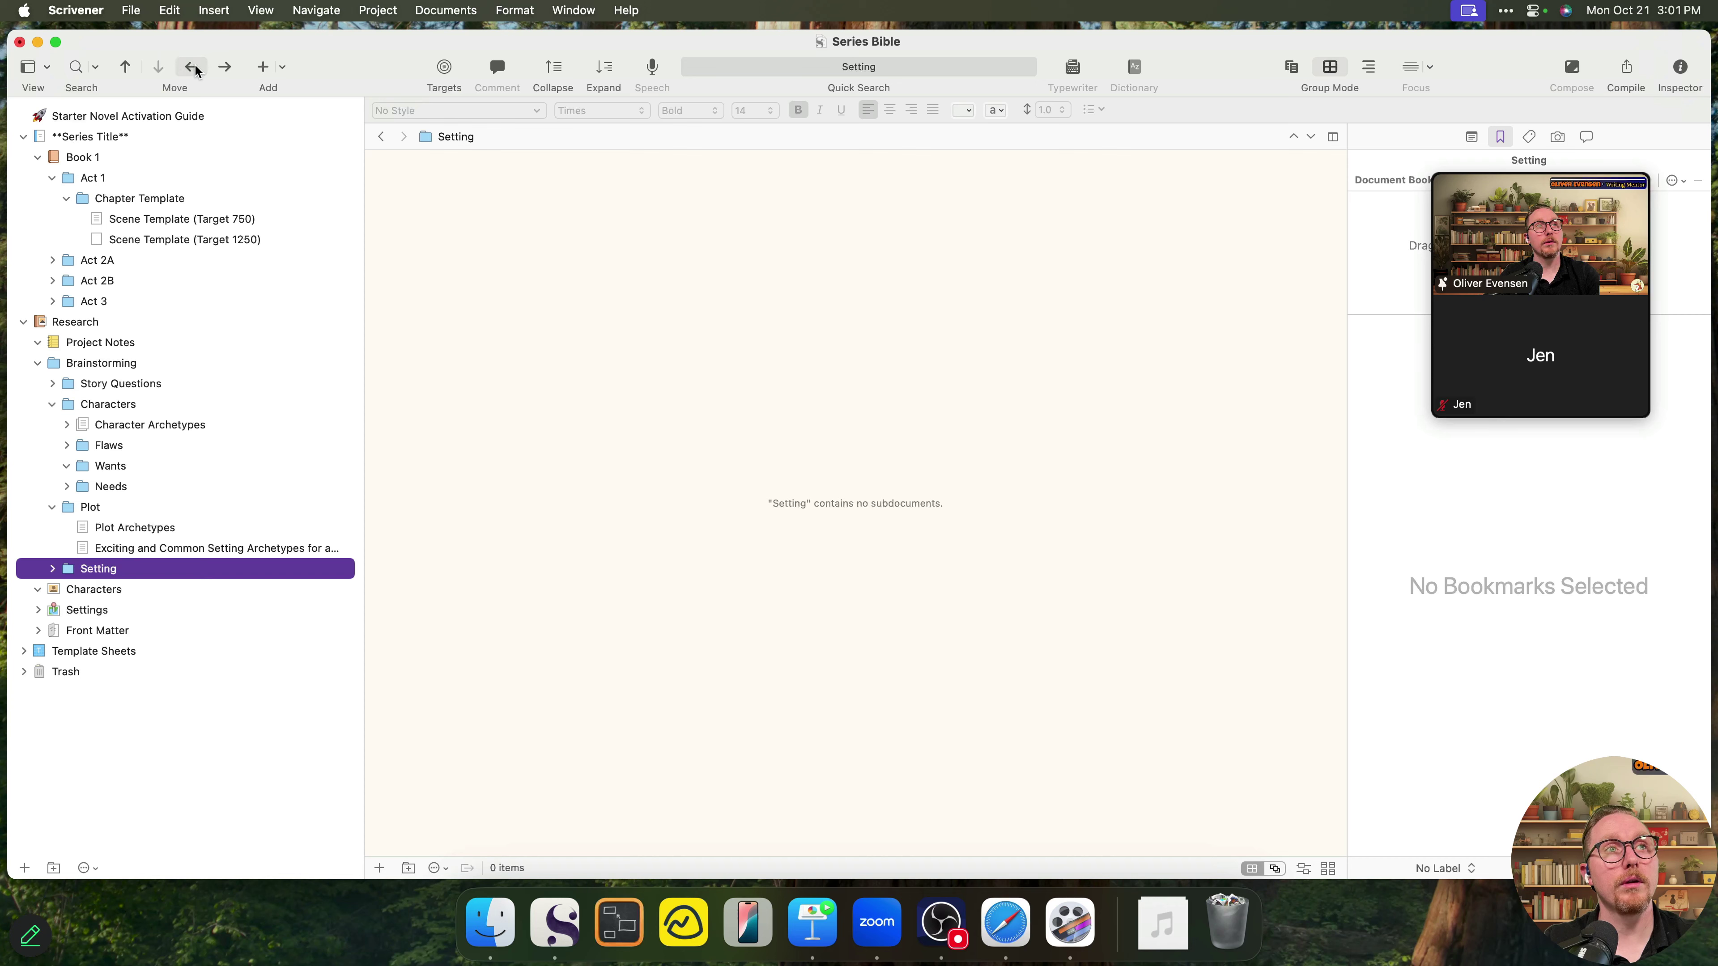
left_click(269, 551)
left_click_drag(268, 558, 271, 569)
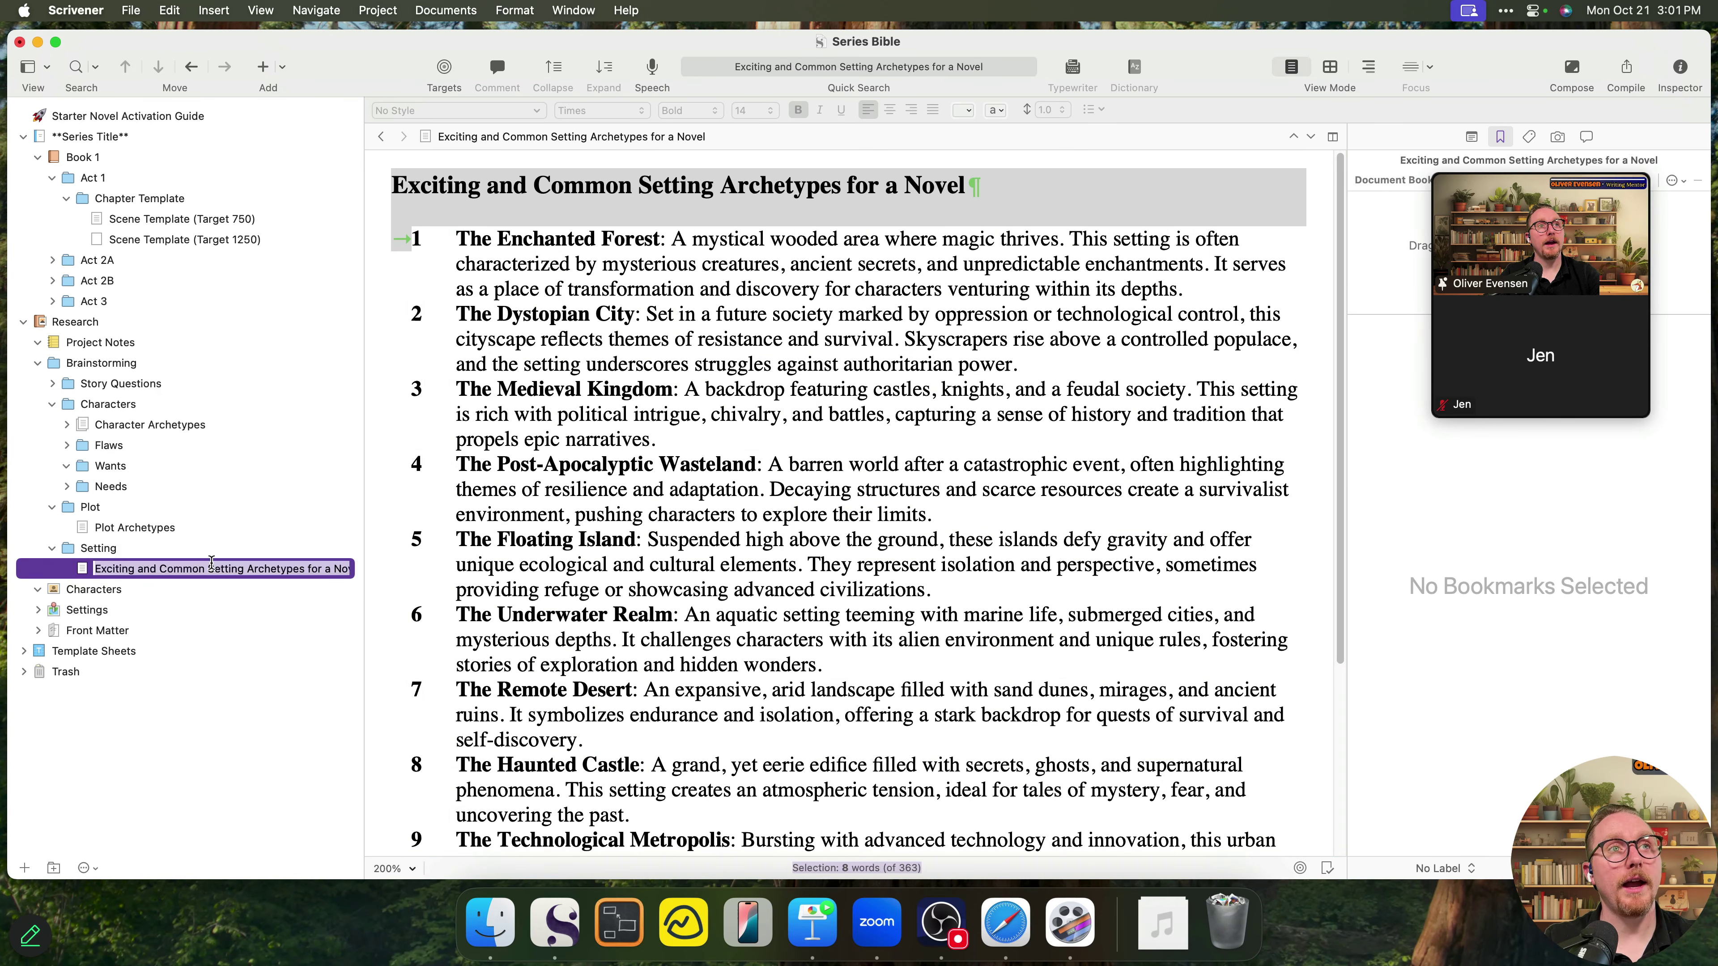
left_click(918, 453)
left_click_drag(918, 451, 902, 460)
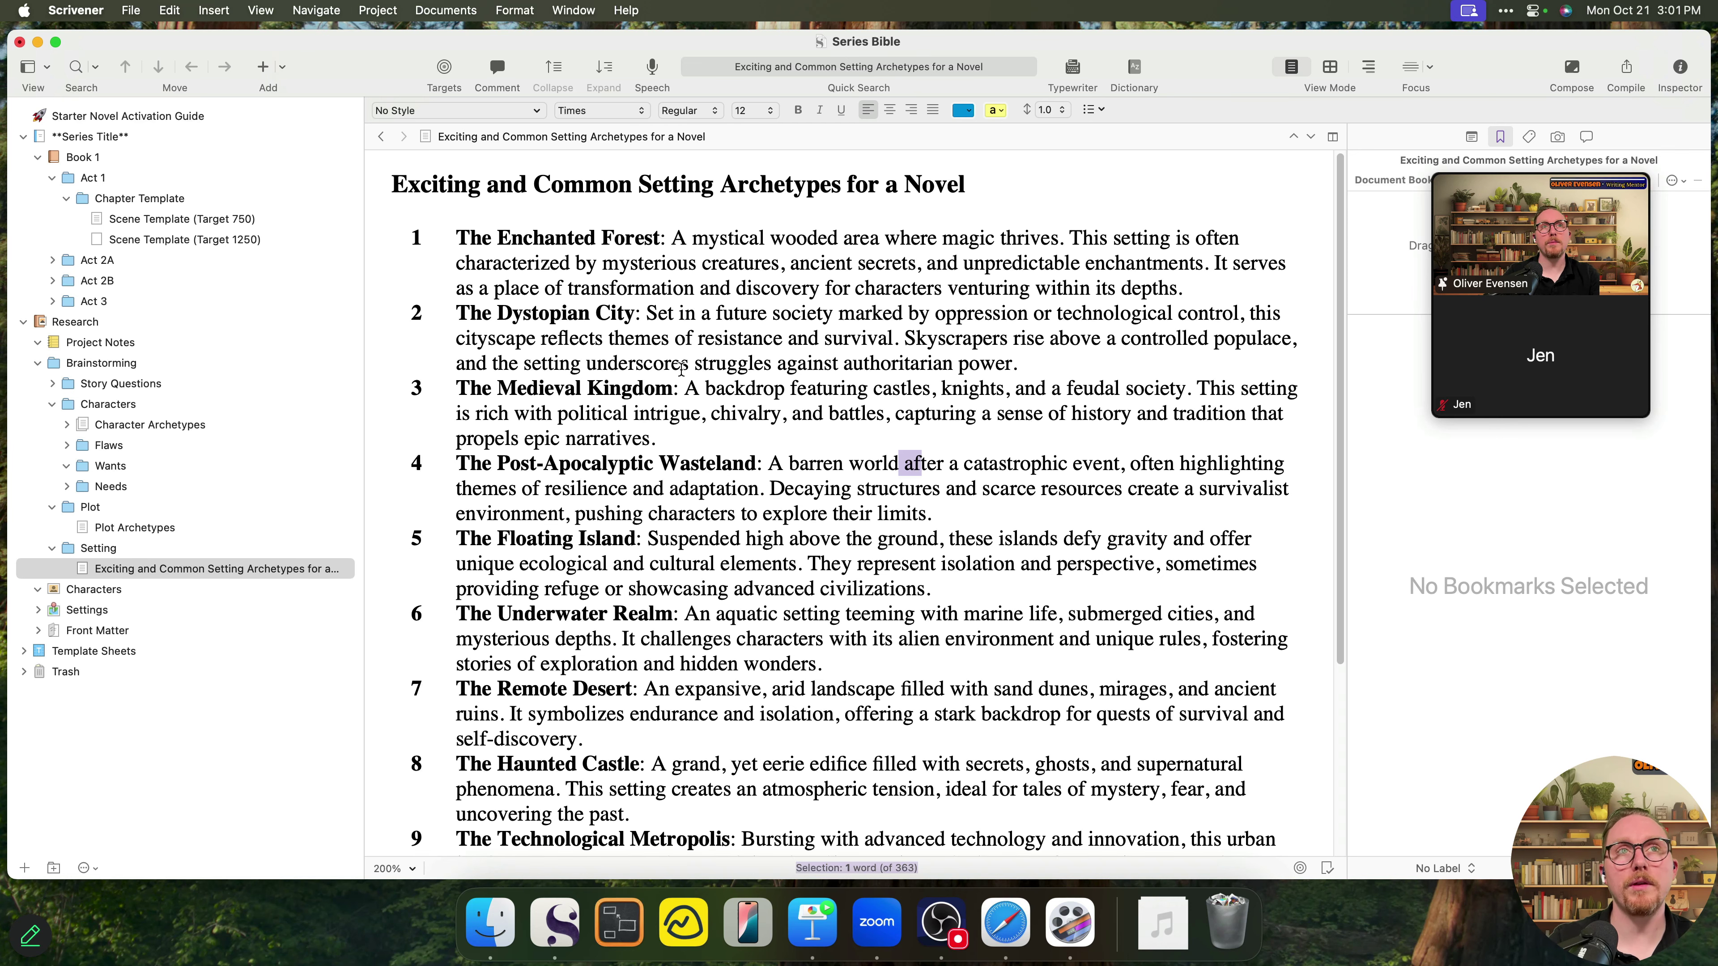
- Examine the setting archetypes list from The Enchanted Forest through The Alien Planet
scroll(906, 454, "down", 2)
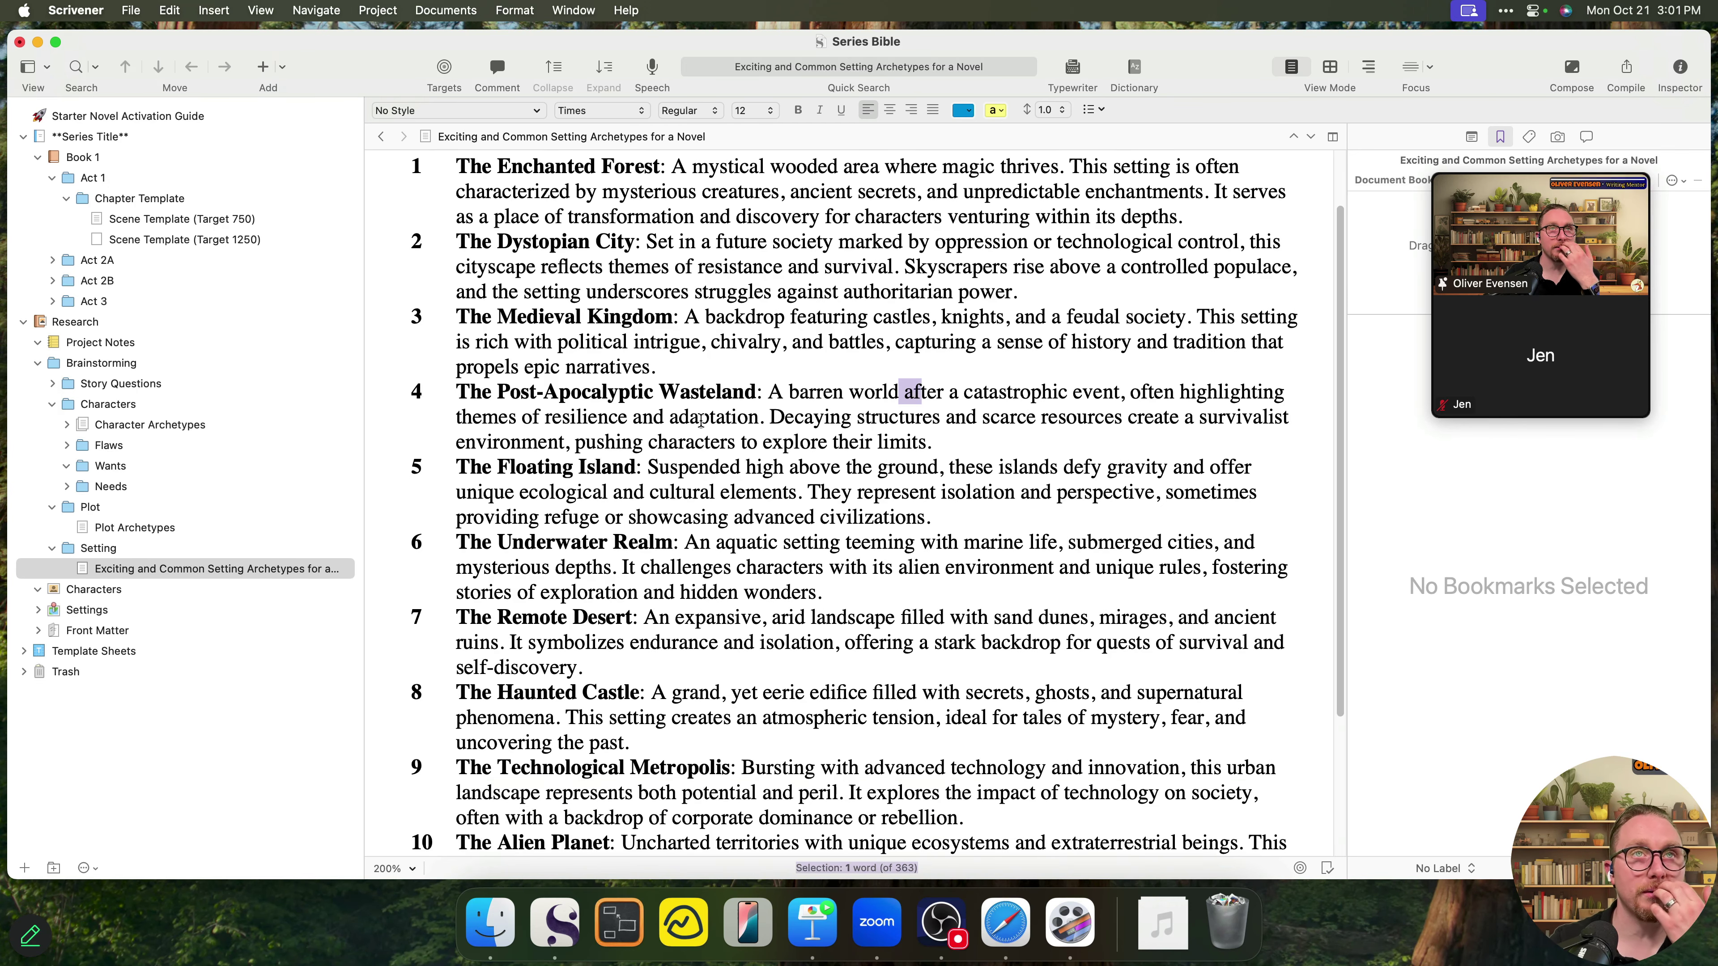
scroll(709, 406, "down", 1)
scroll(506, 439, "down", 1)
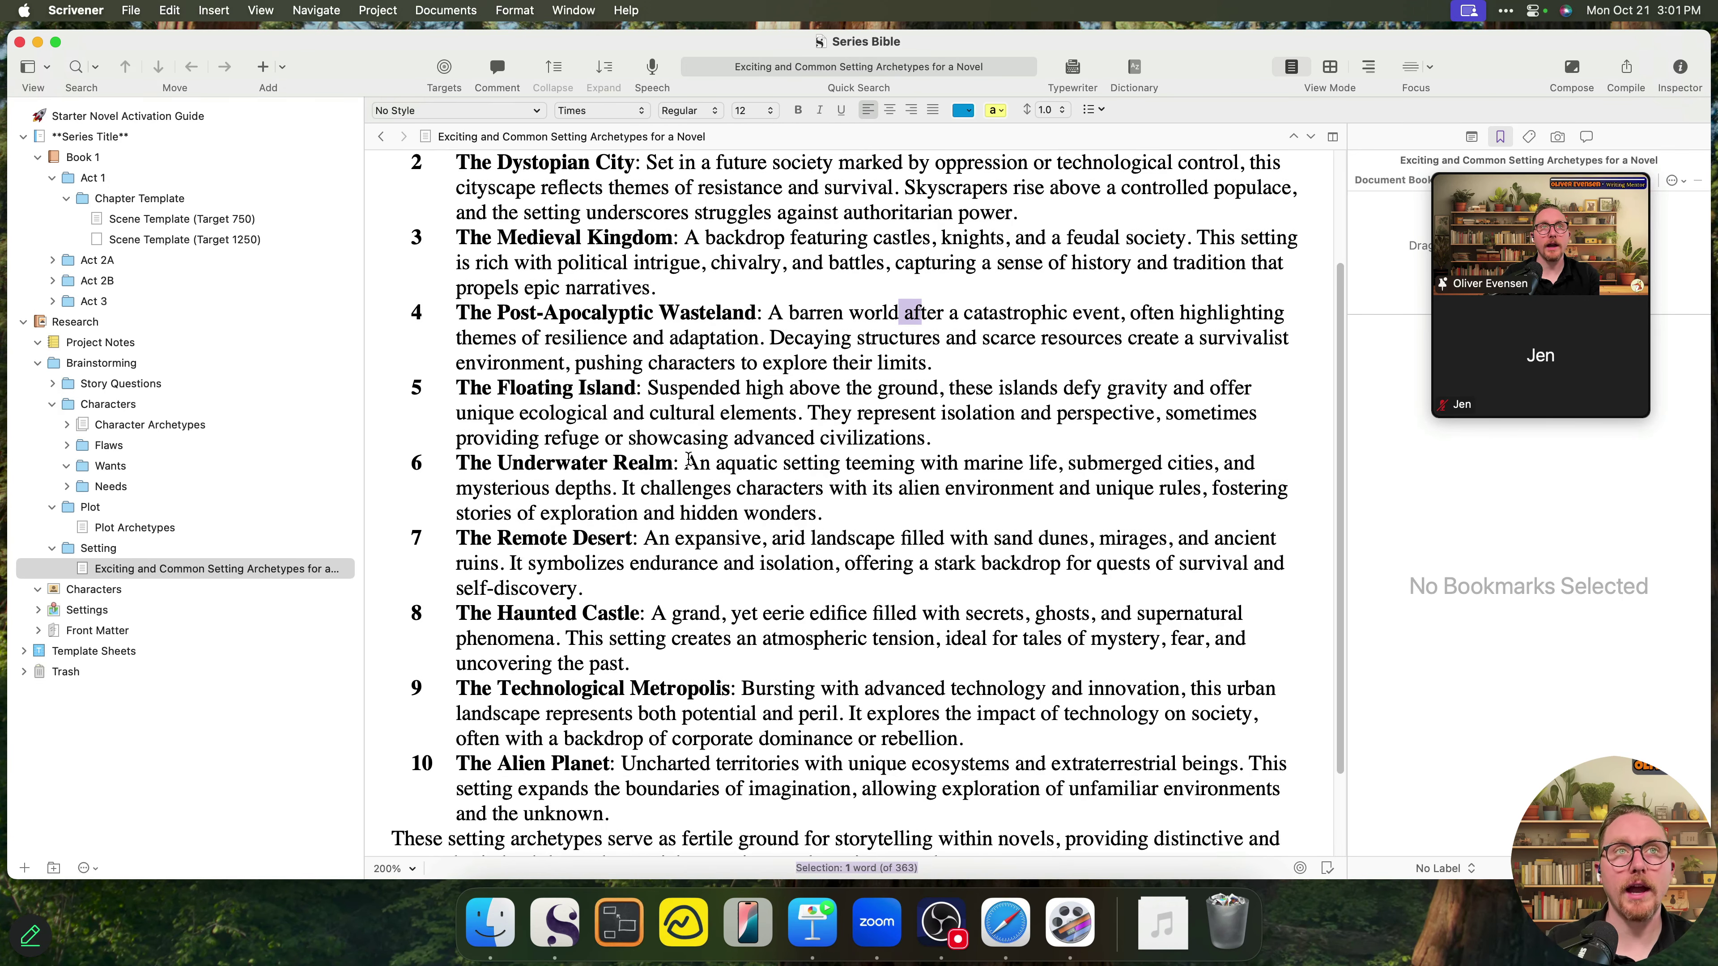
scroll(728, 582, "down", 3)
scroll(732, 575, "up", 6)
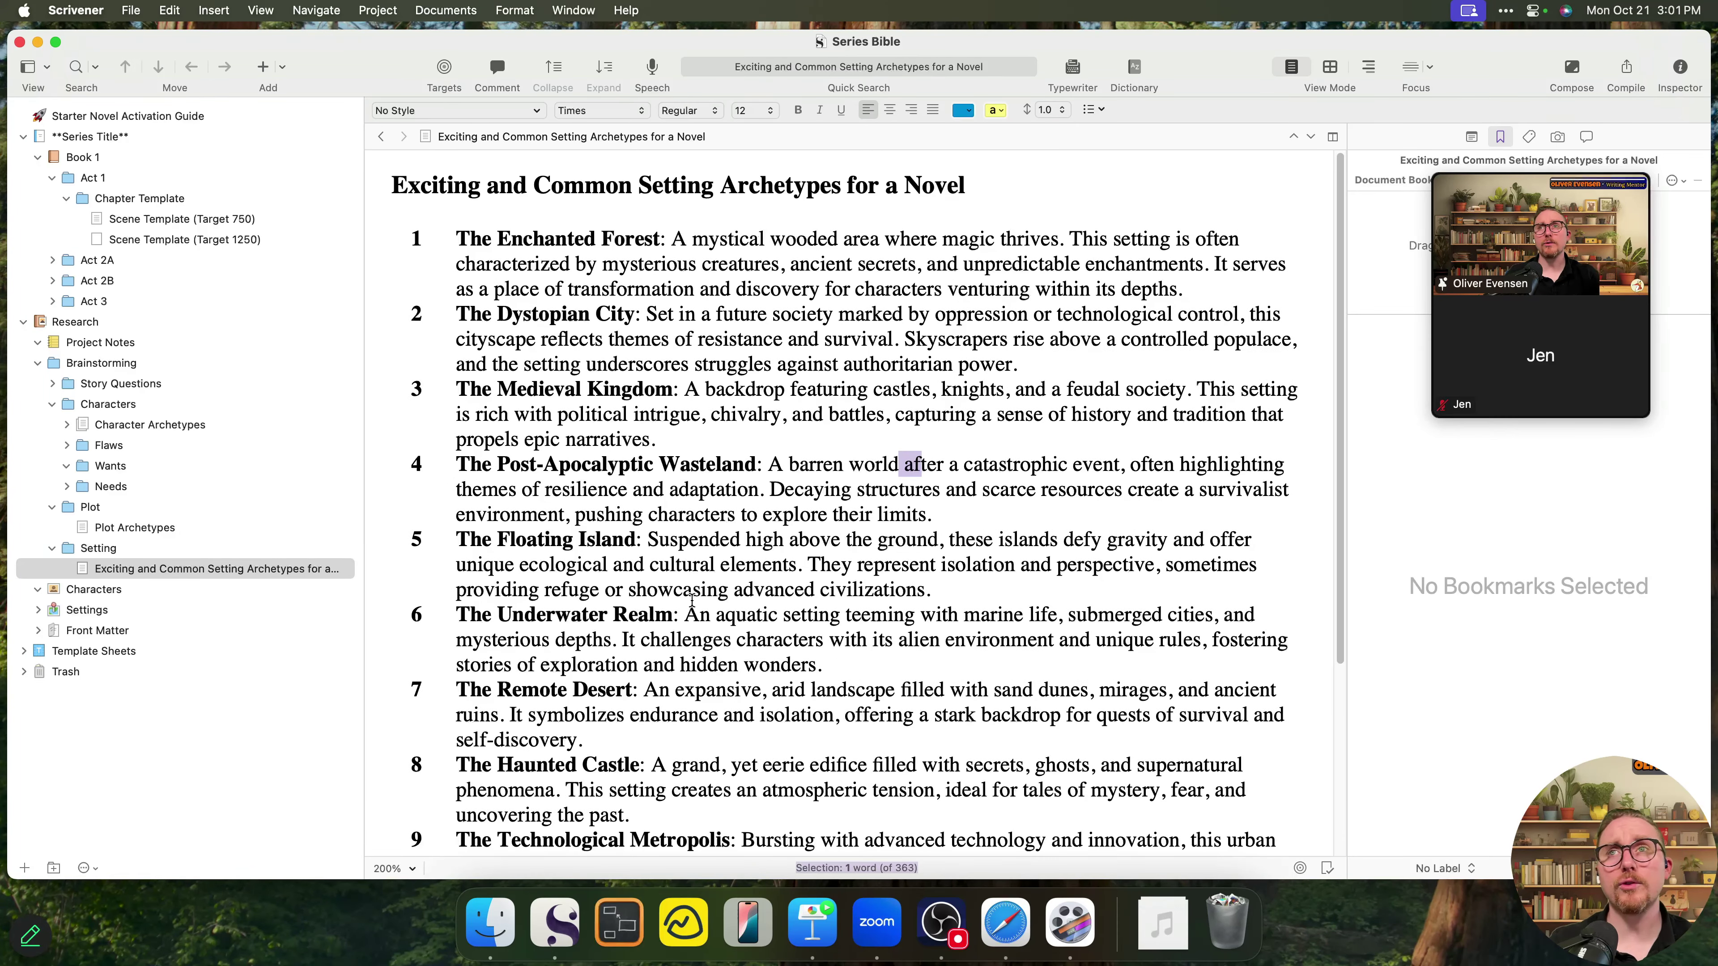
scroll(846, 649, "down", 6)
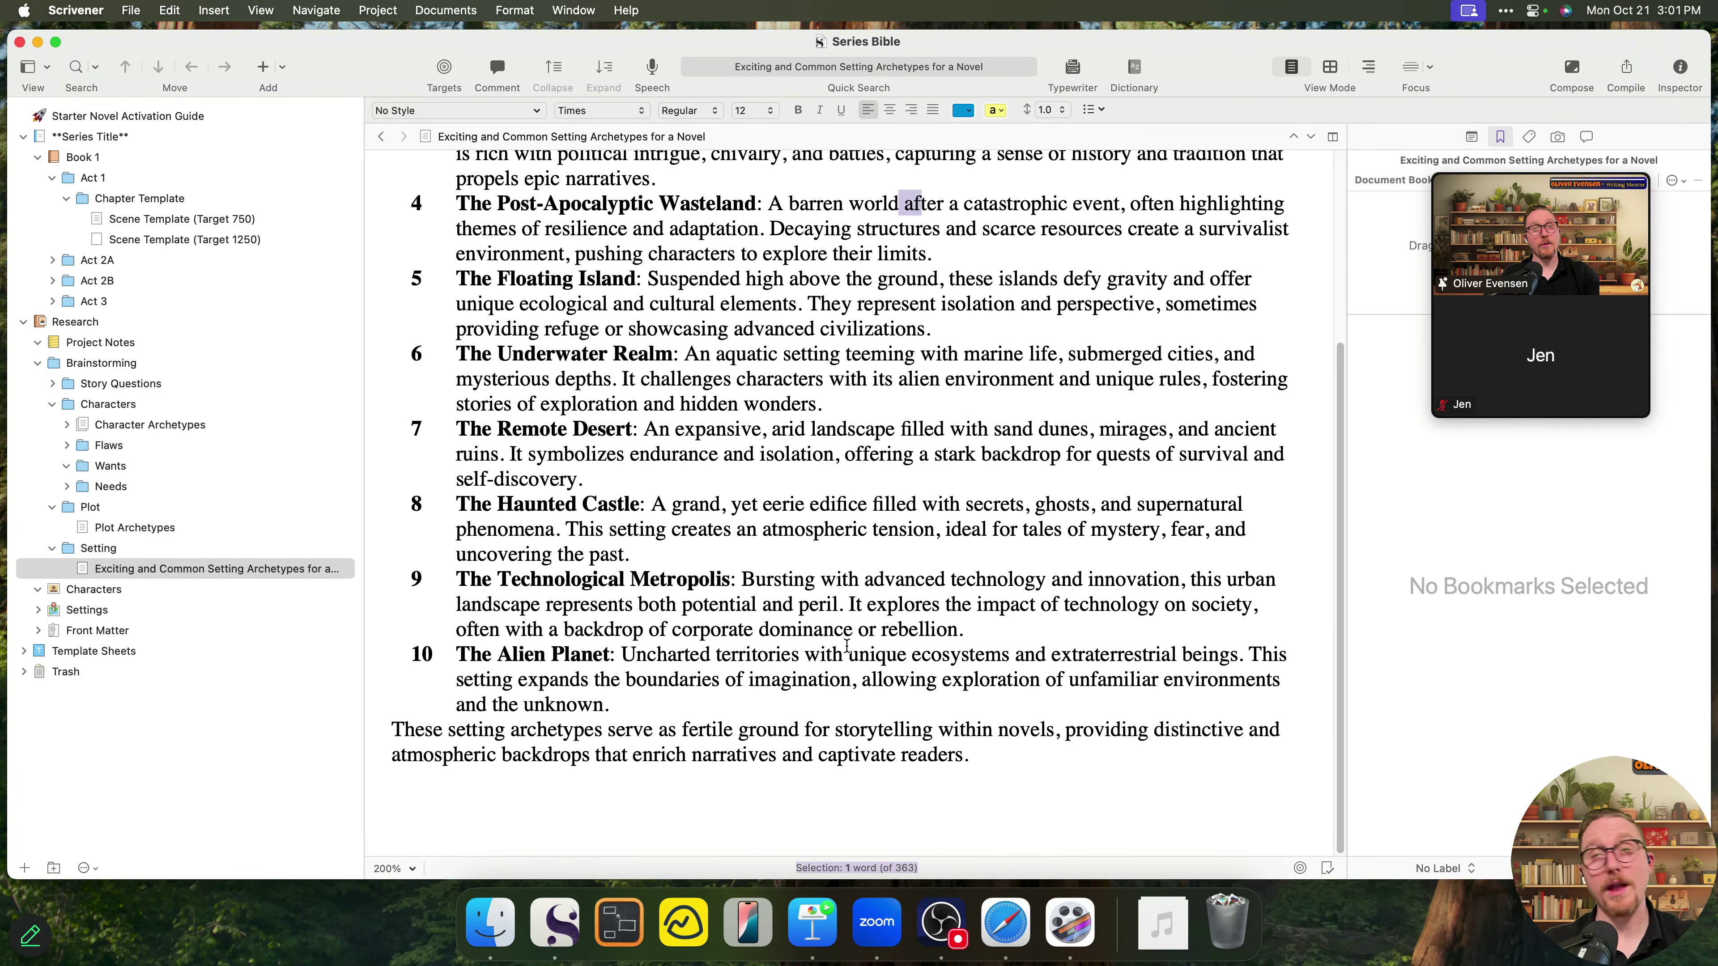
scroll(847, 648, "up", 6)
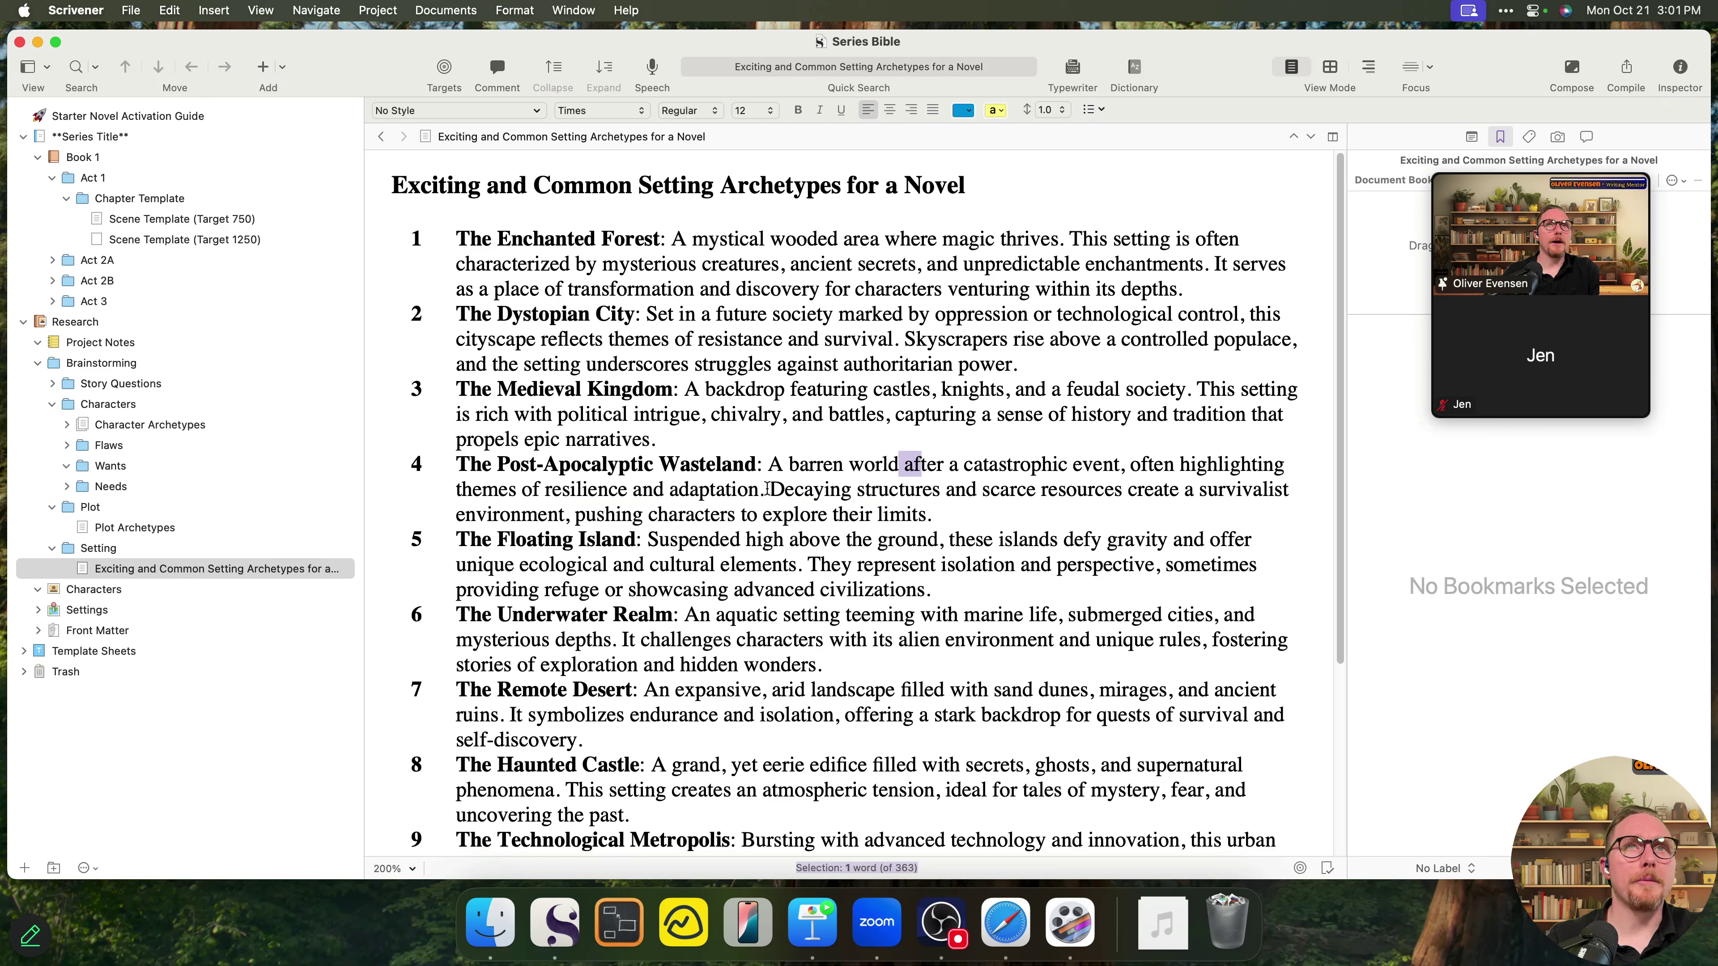
left_click_drag(932, 515, 284, 179)
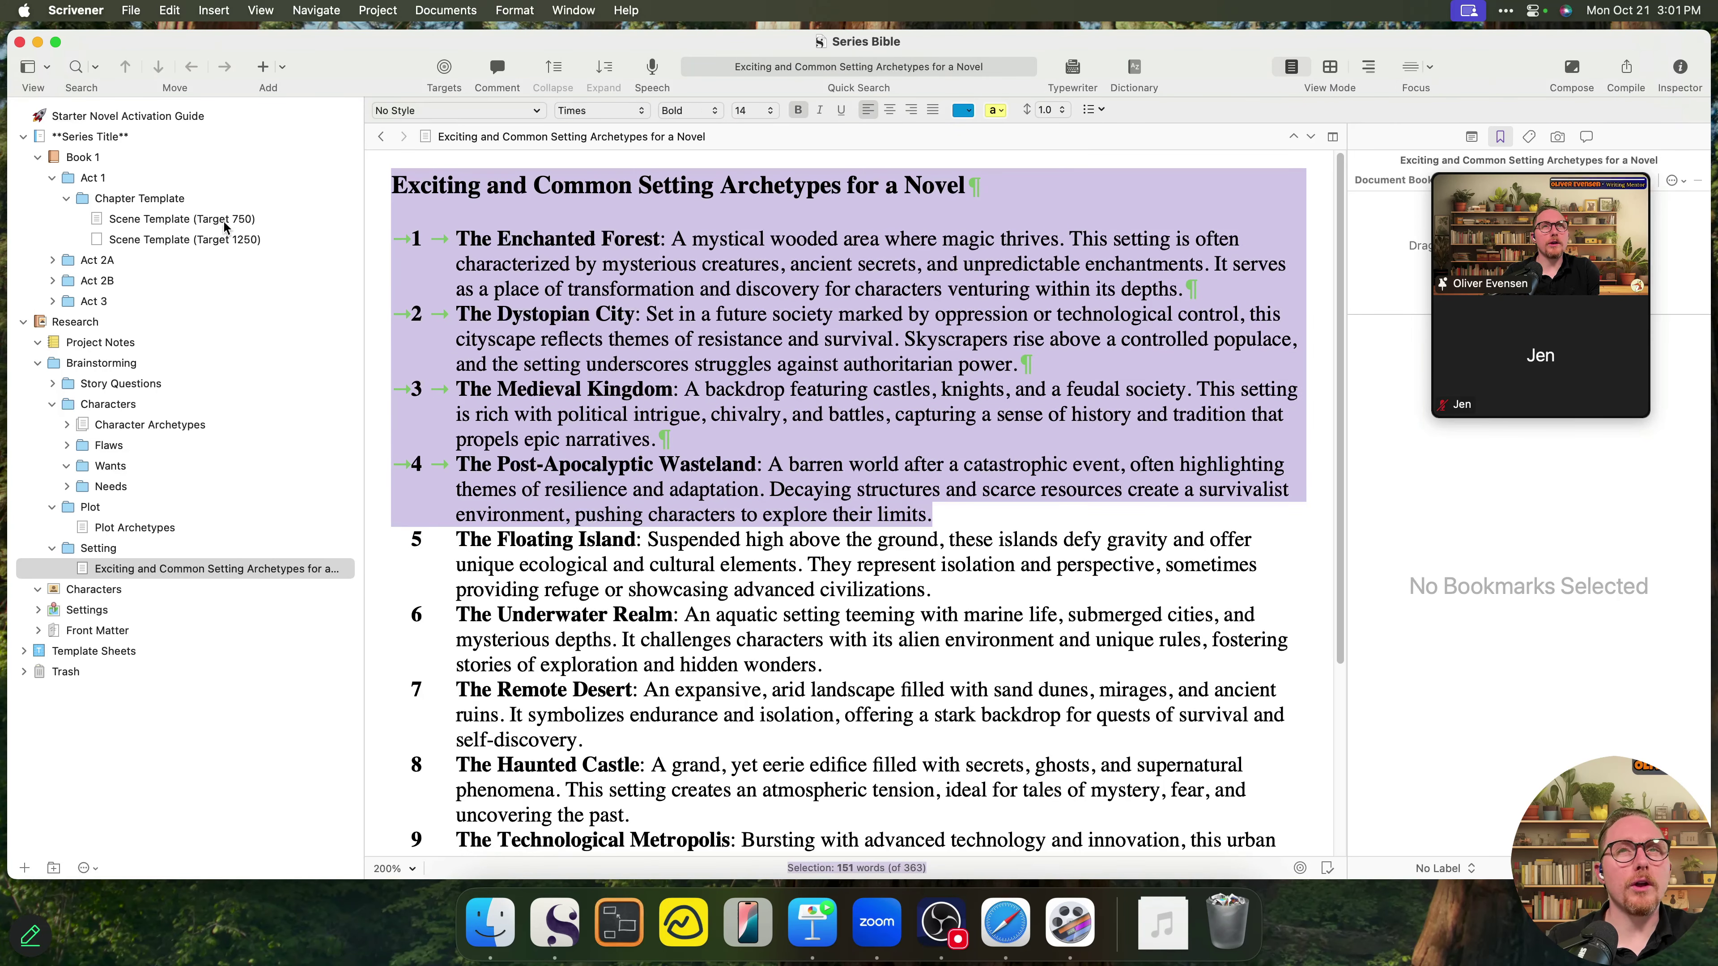
left_click(721, 517)
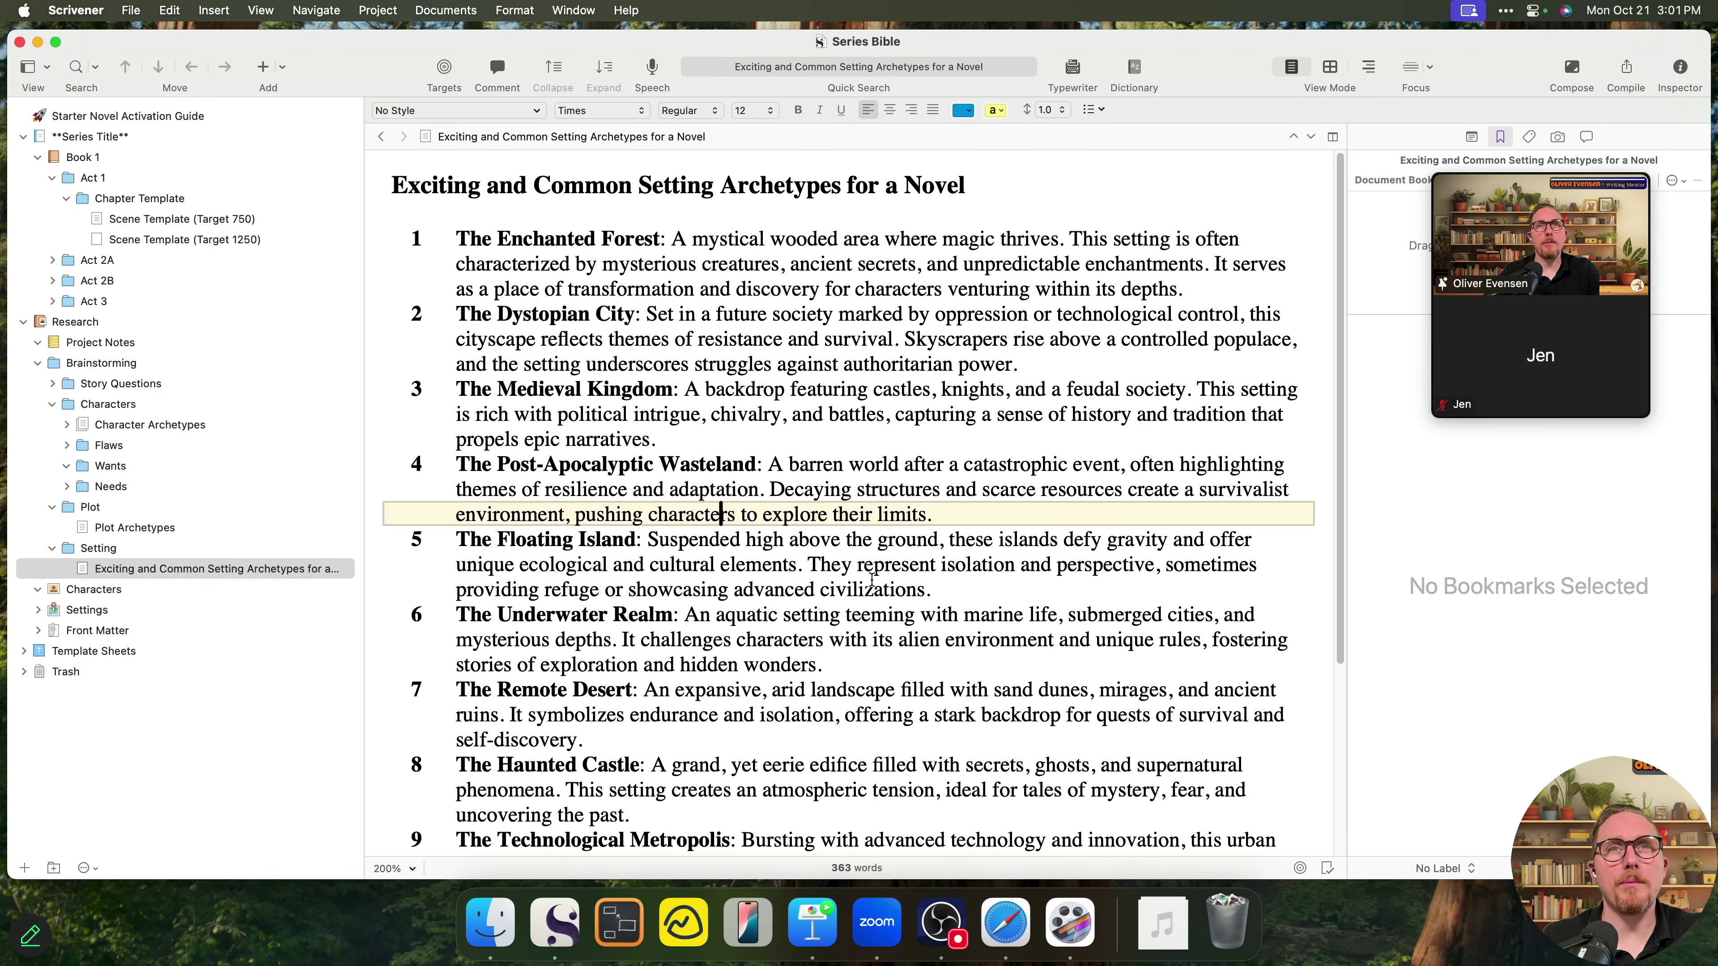
left_click(874, 589)
scroll(788, 694, "down", 4)
- Rename the document in the Setting folder as "Setting Archetypes"
left_click(205, 570)
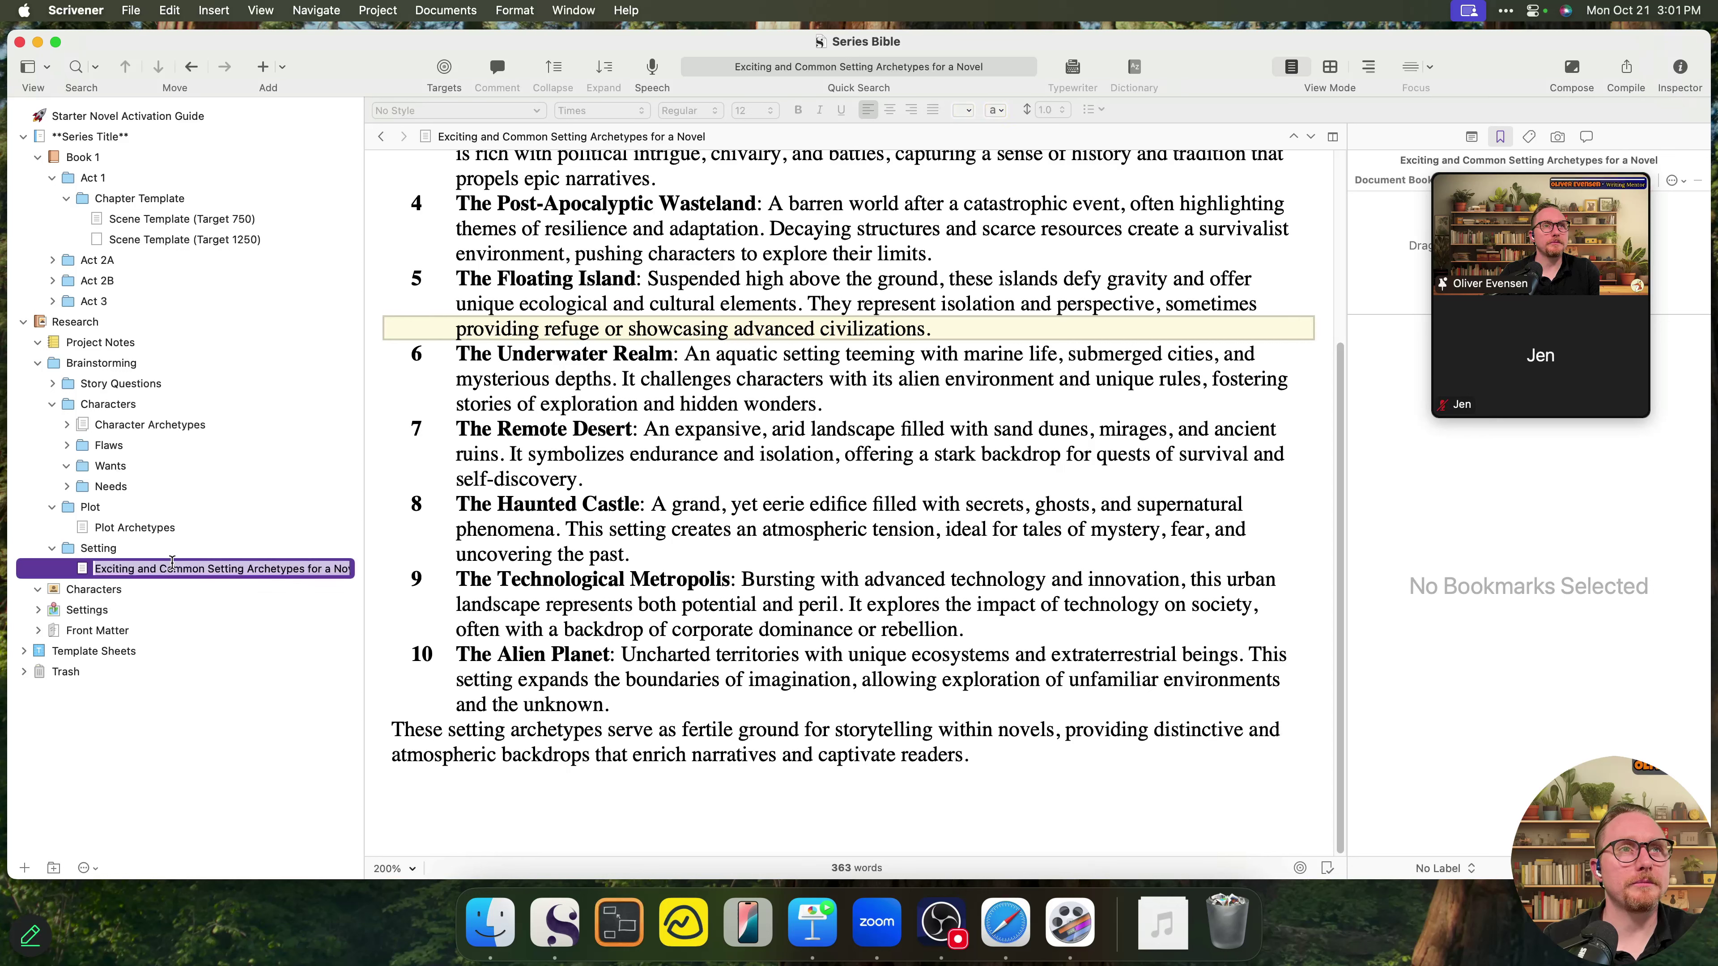
left_click(205, 570)
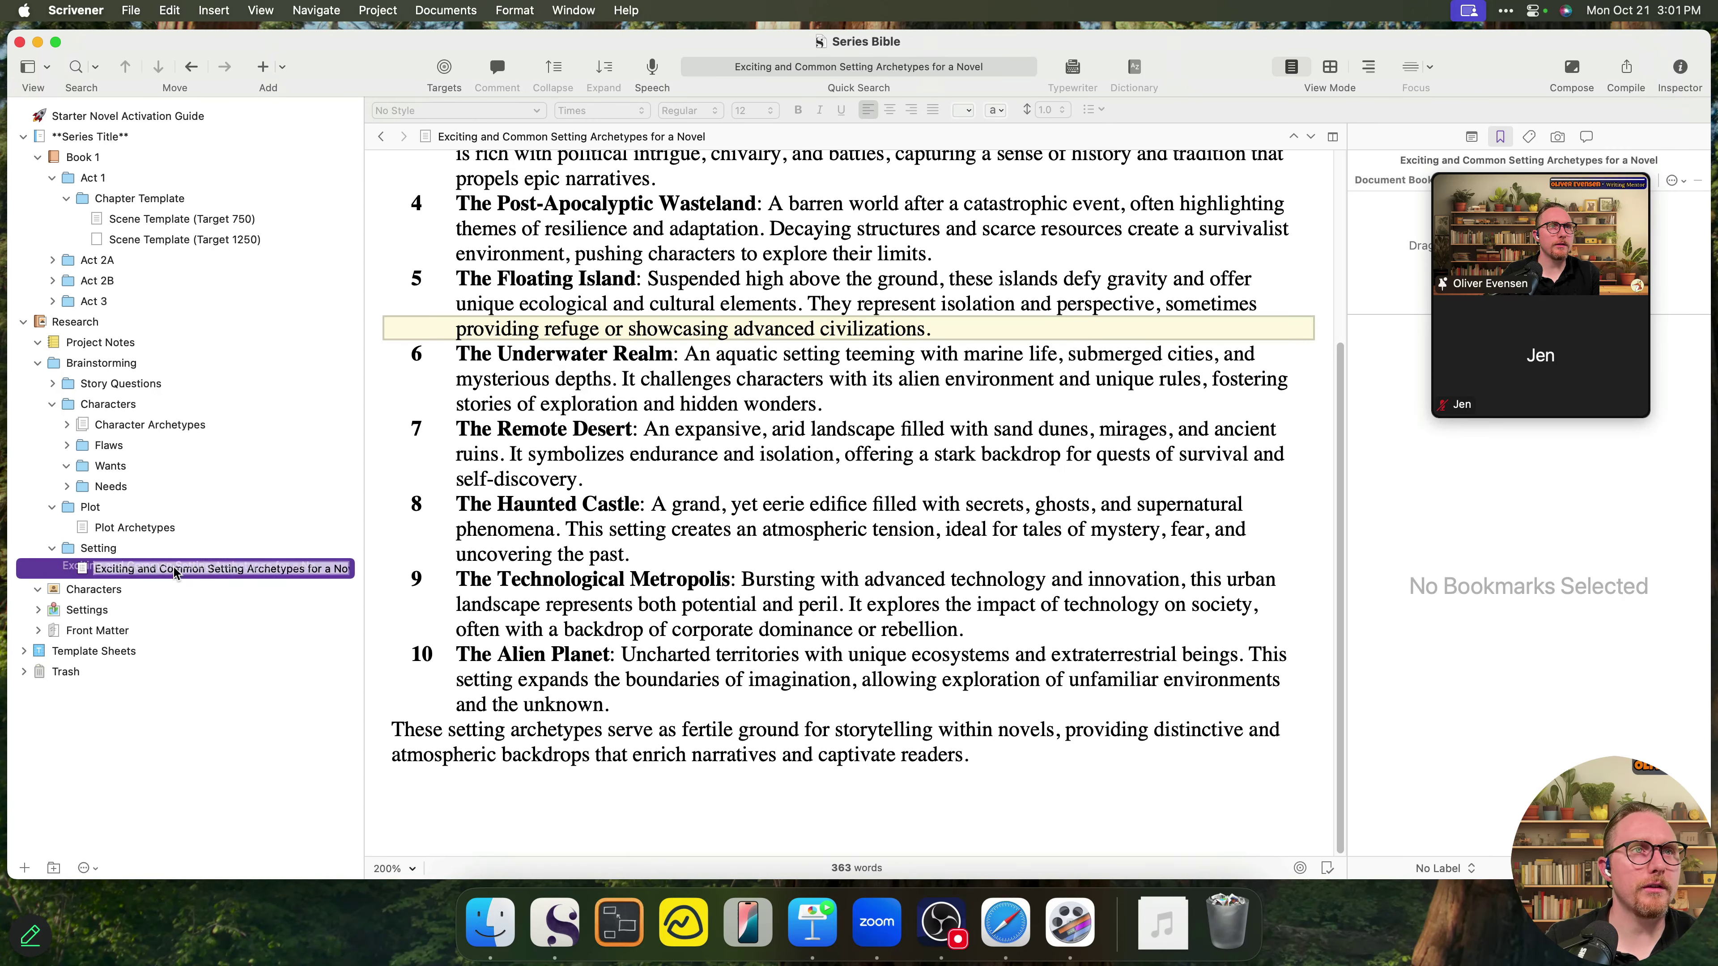
left_click(203, 570)
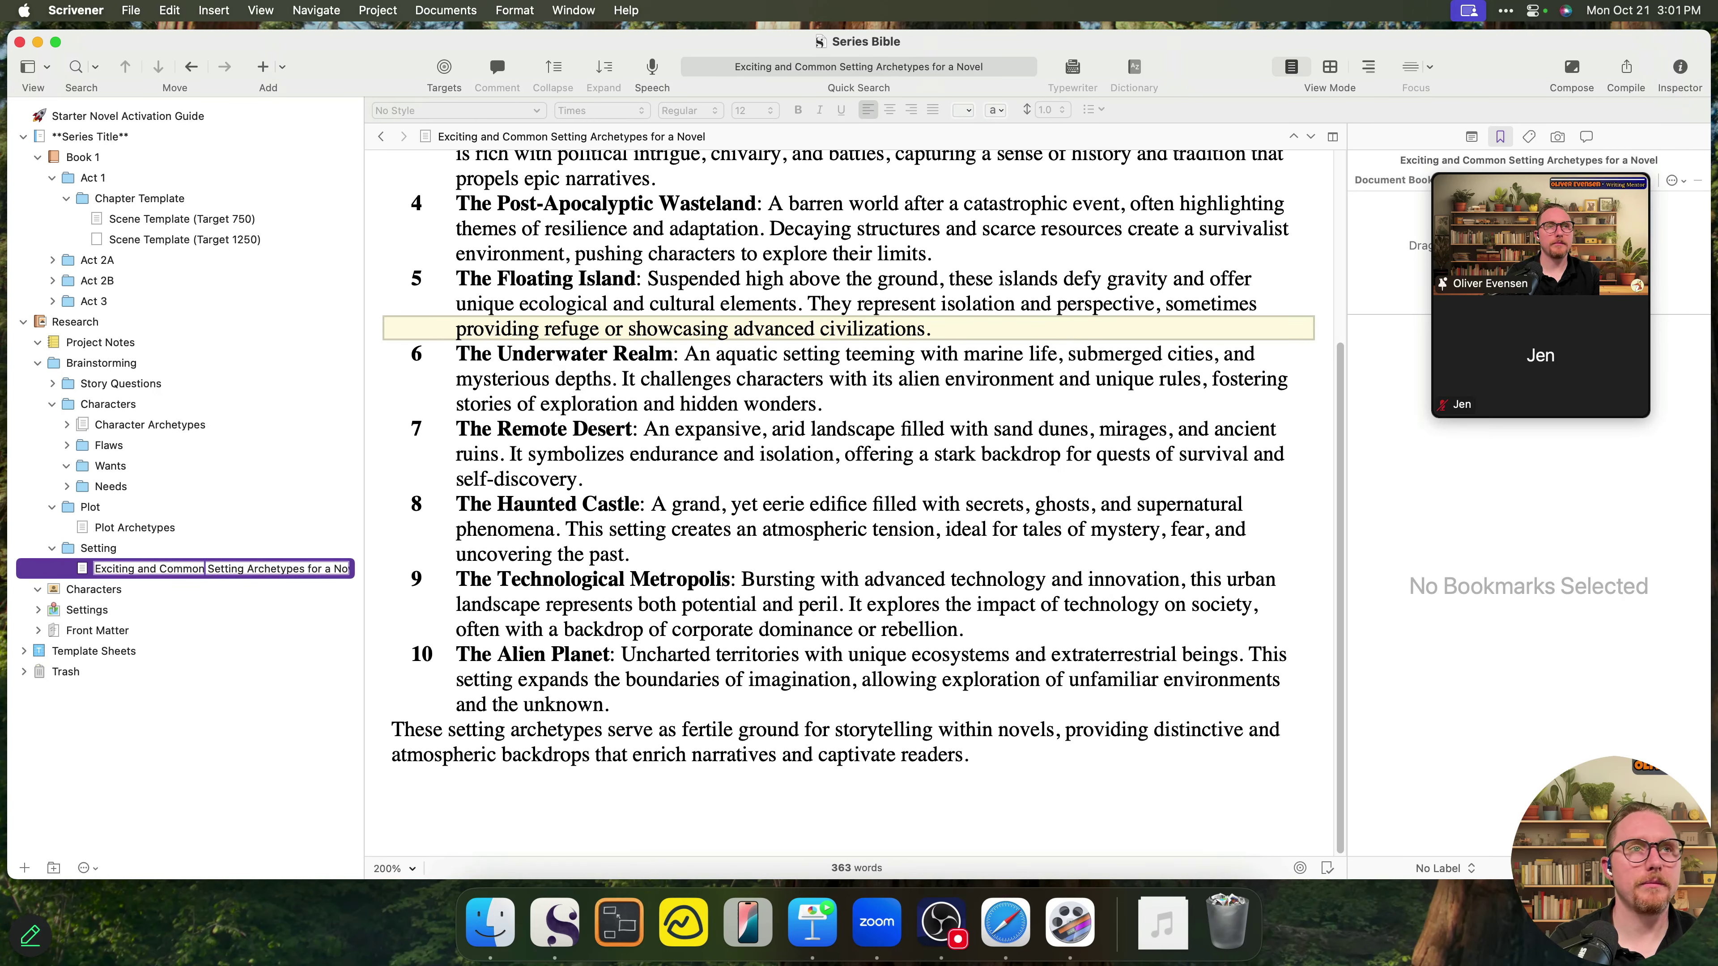
key("shift+super+Left")
key("BackSpace")
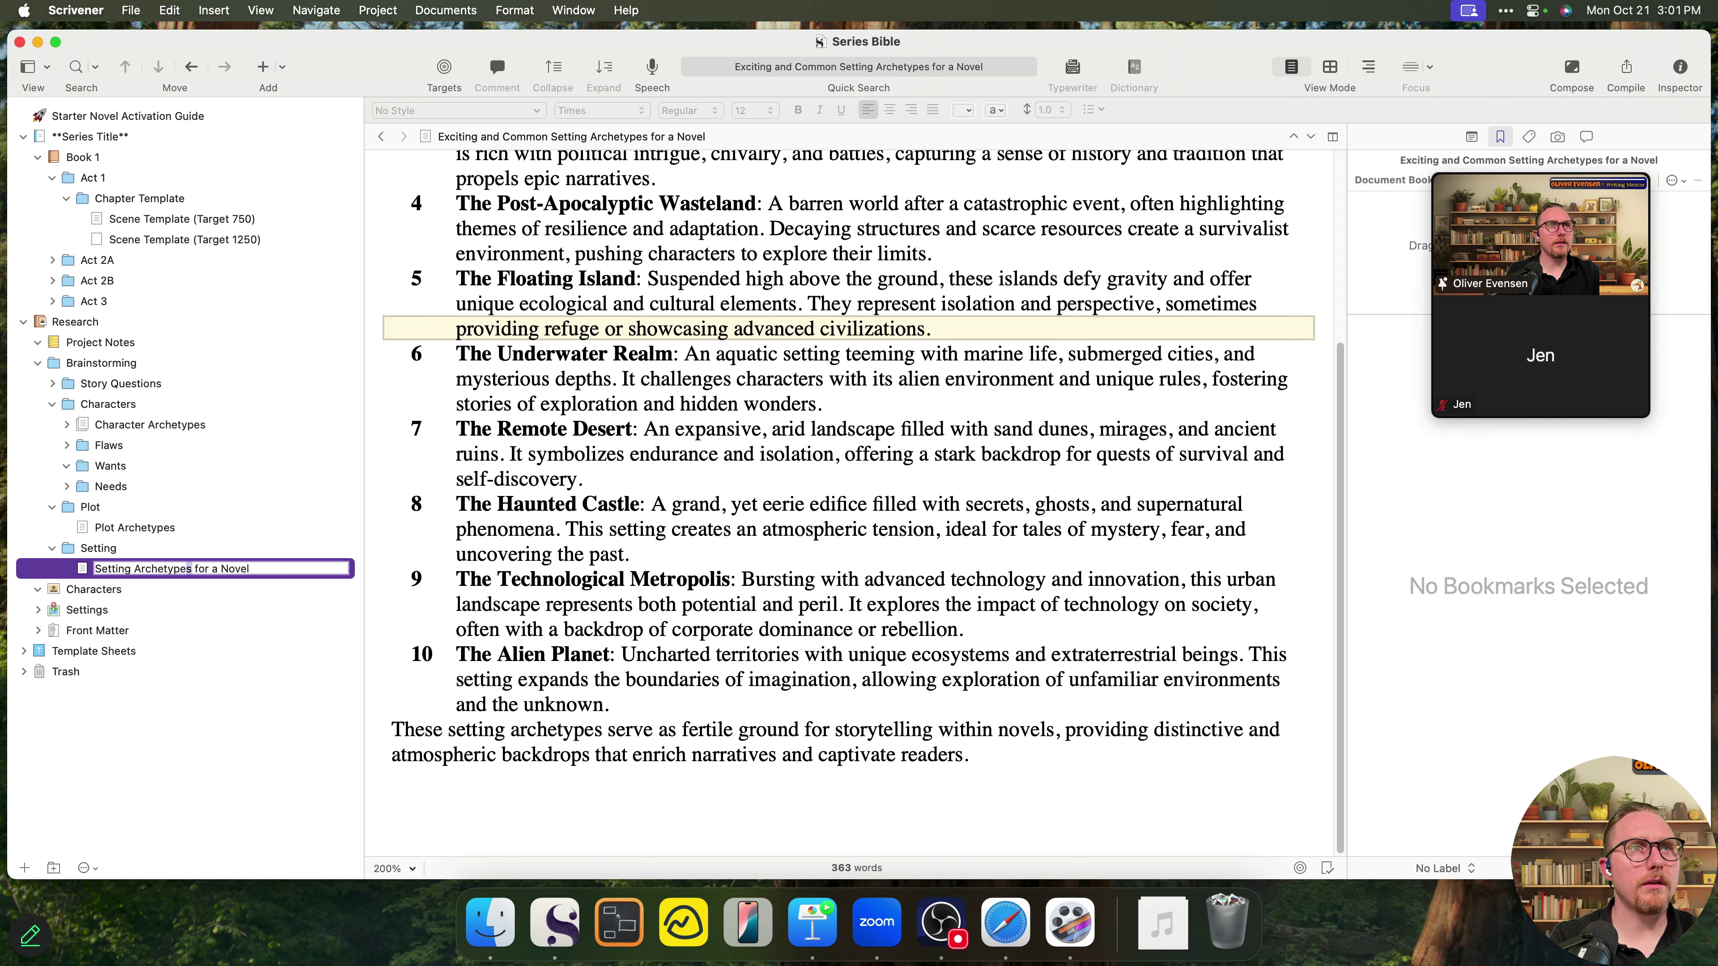
key("shift+super+Right")
key("BackSpace")
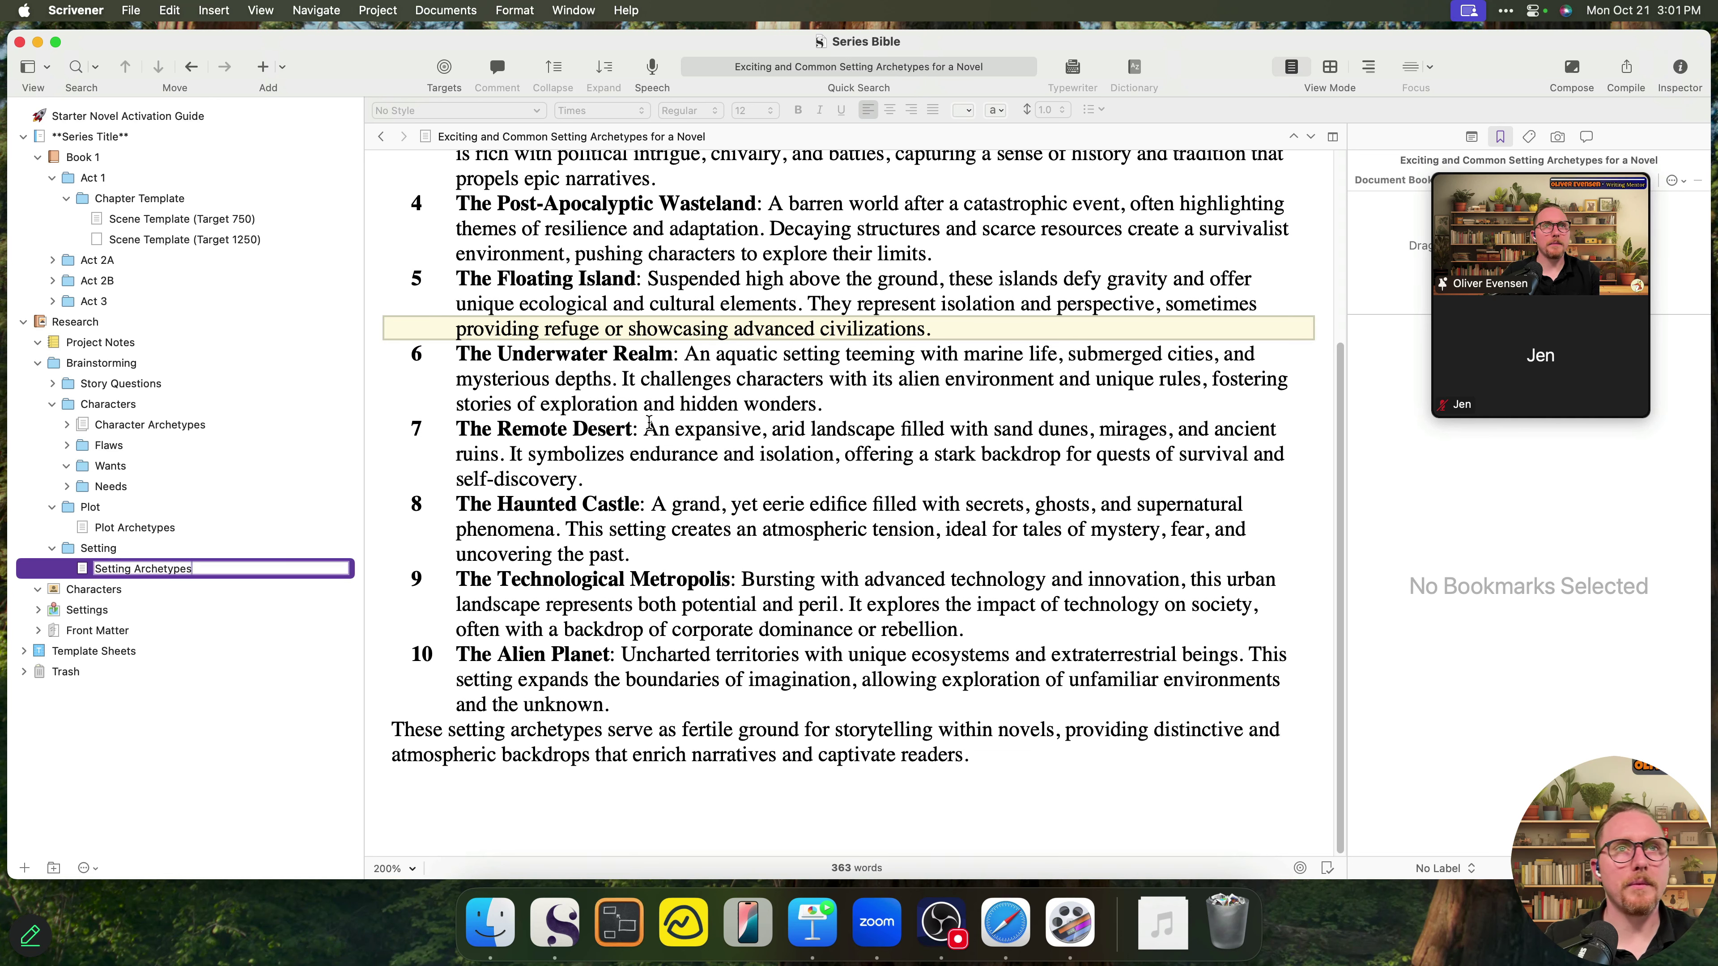
left_click_drag(659, 429, 688, 454)
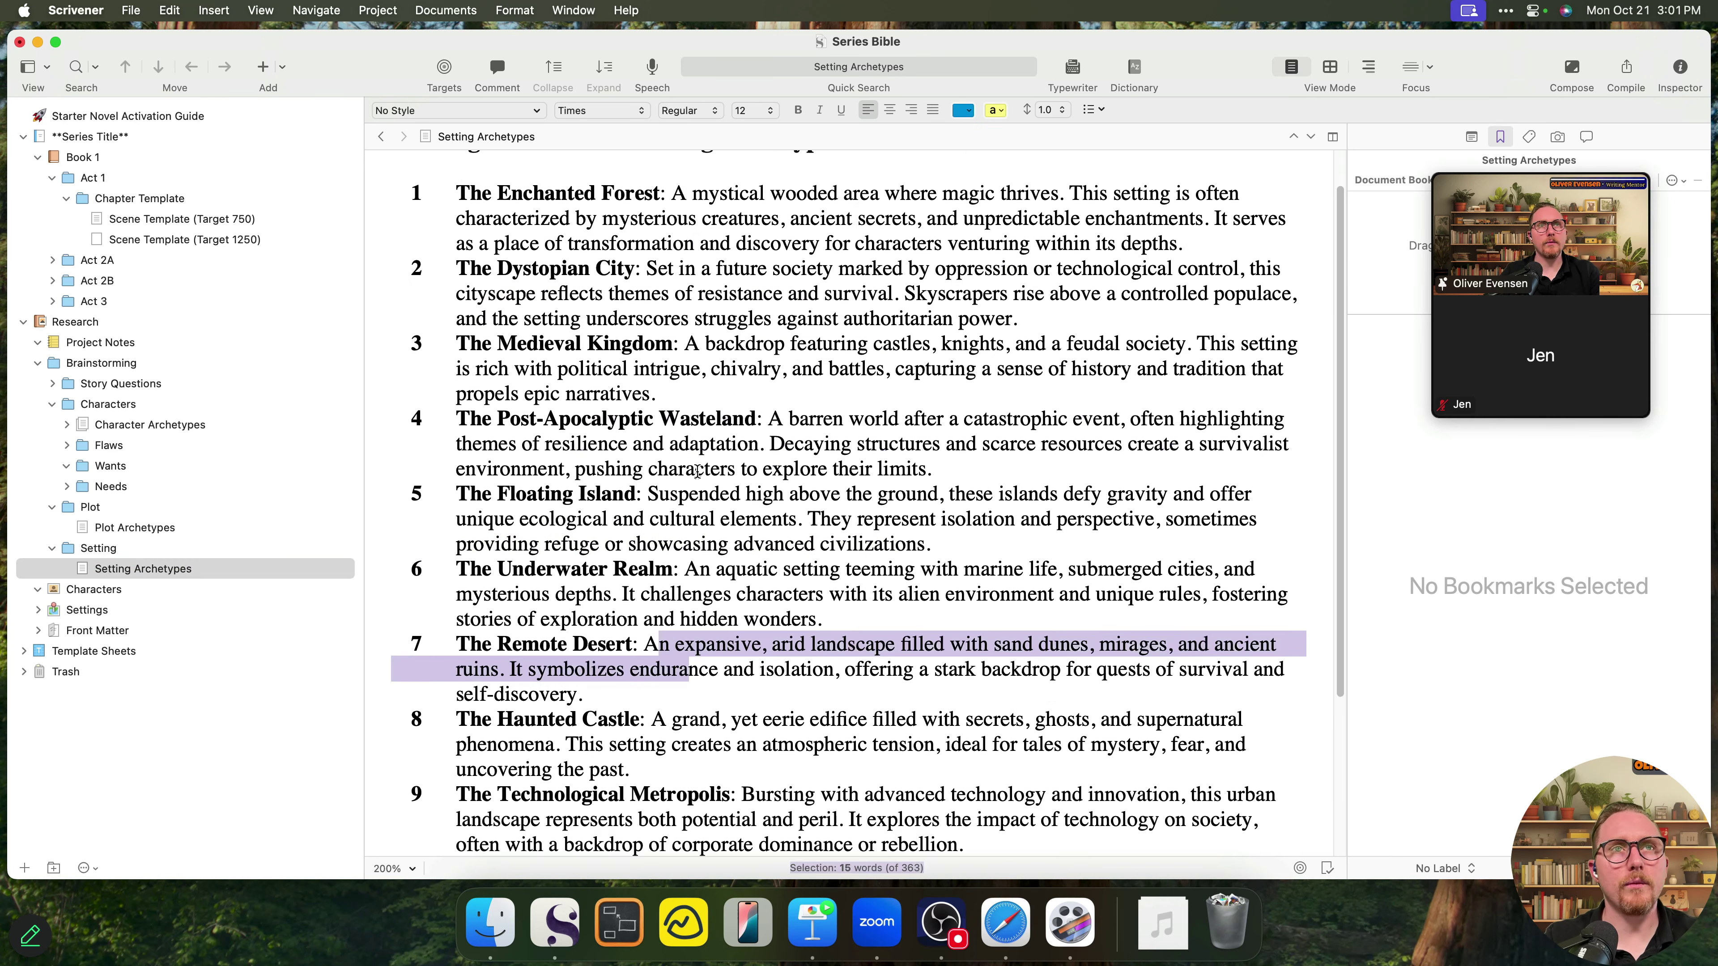
- Review the Plot Archetypes document, and return to the end of the Setting Archetypes list
left_click(144, 535)
scroll(628, 639, "up", 8)
scroll(627, 639, "down", 8)
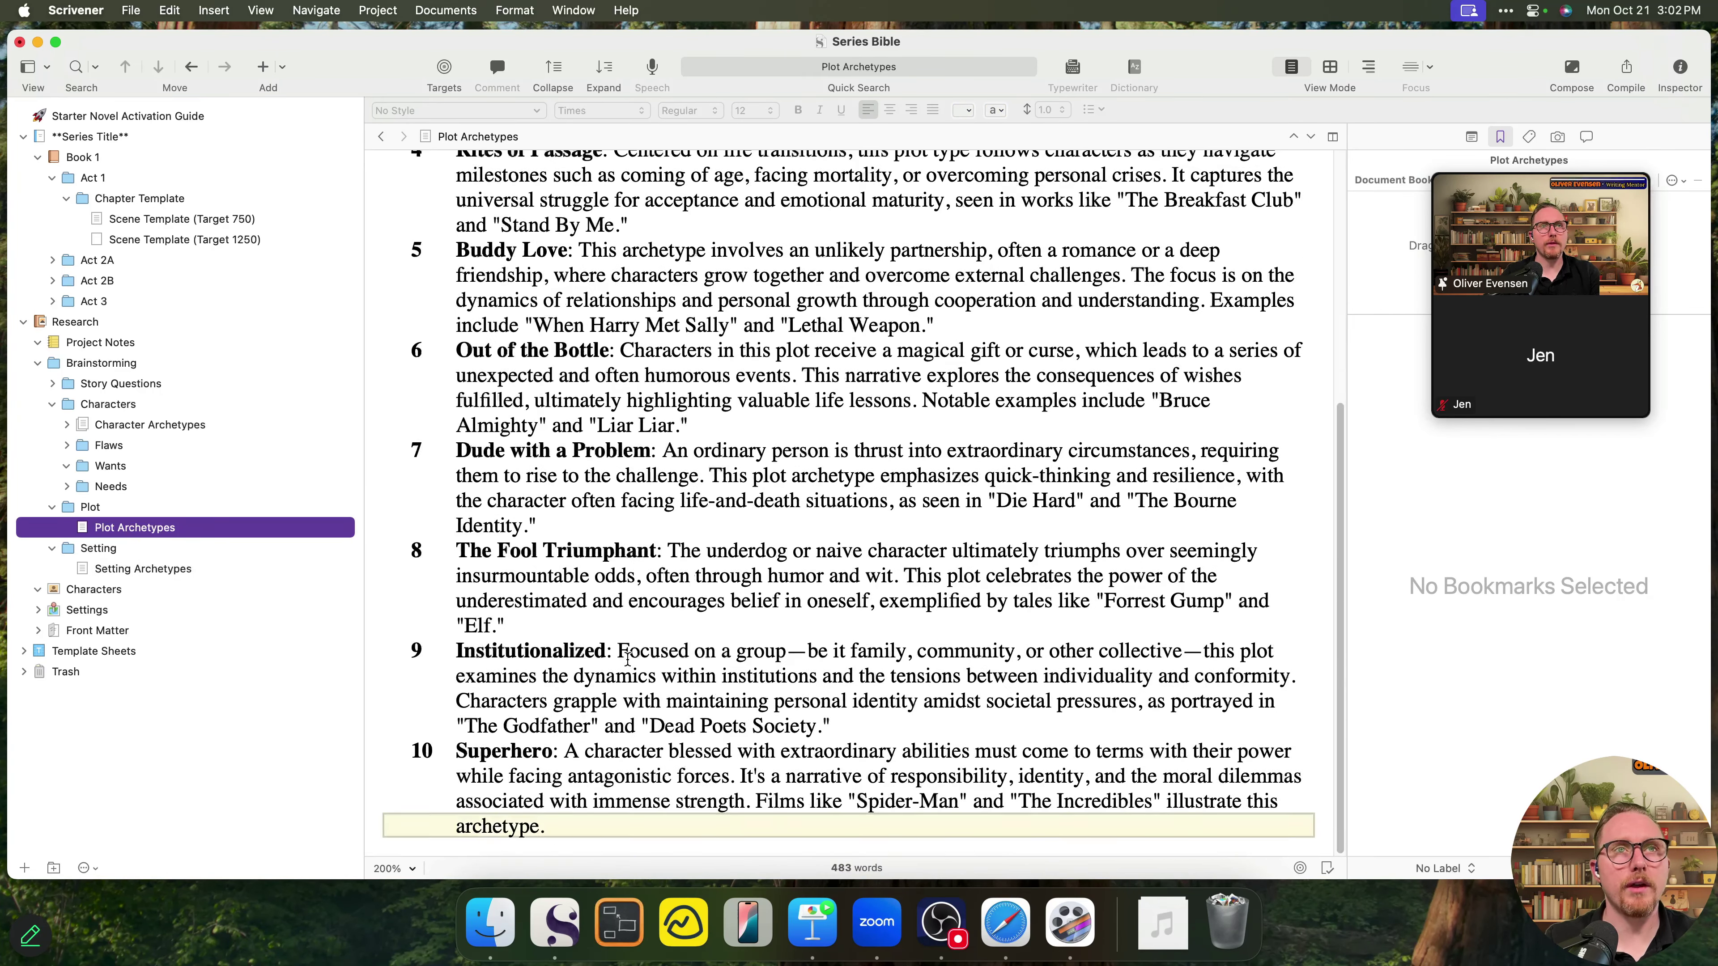
left_click(135, 568)
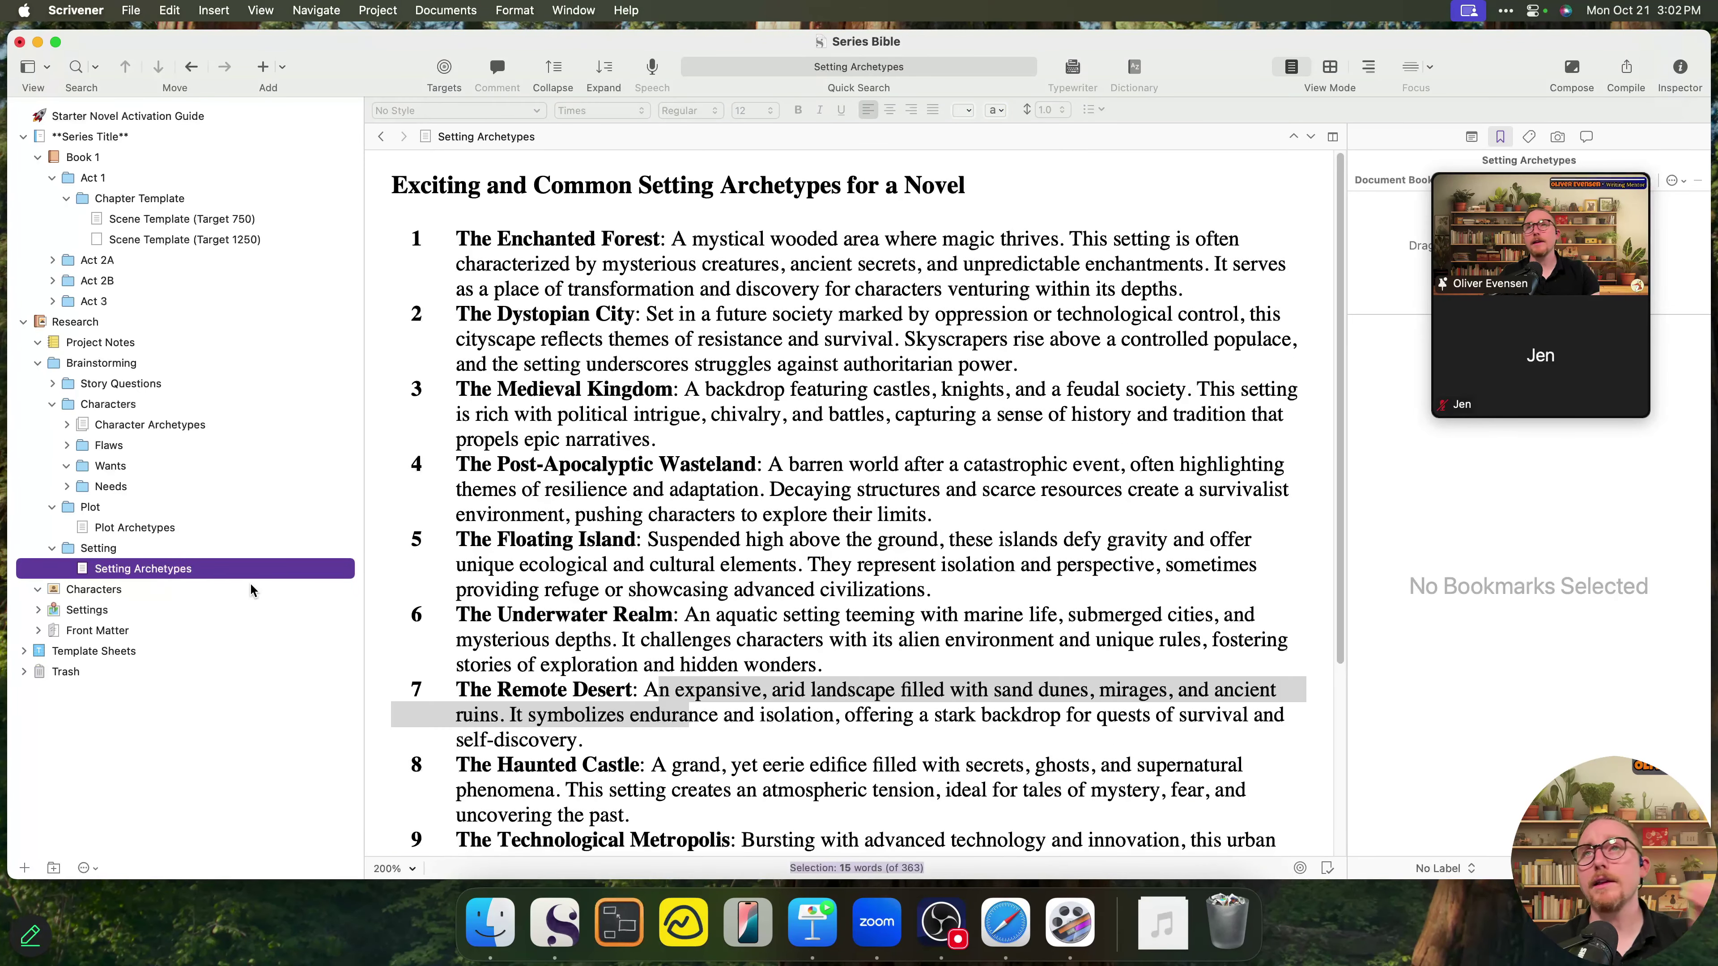
scroll(848, 499, "down", 5)
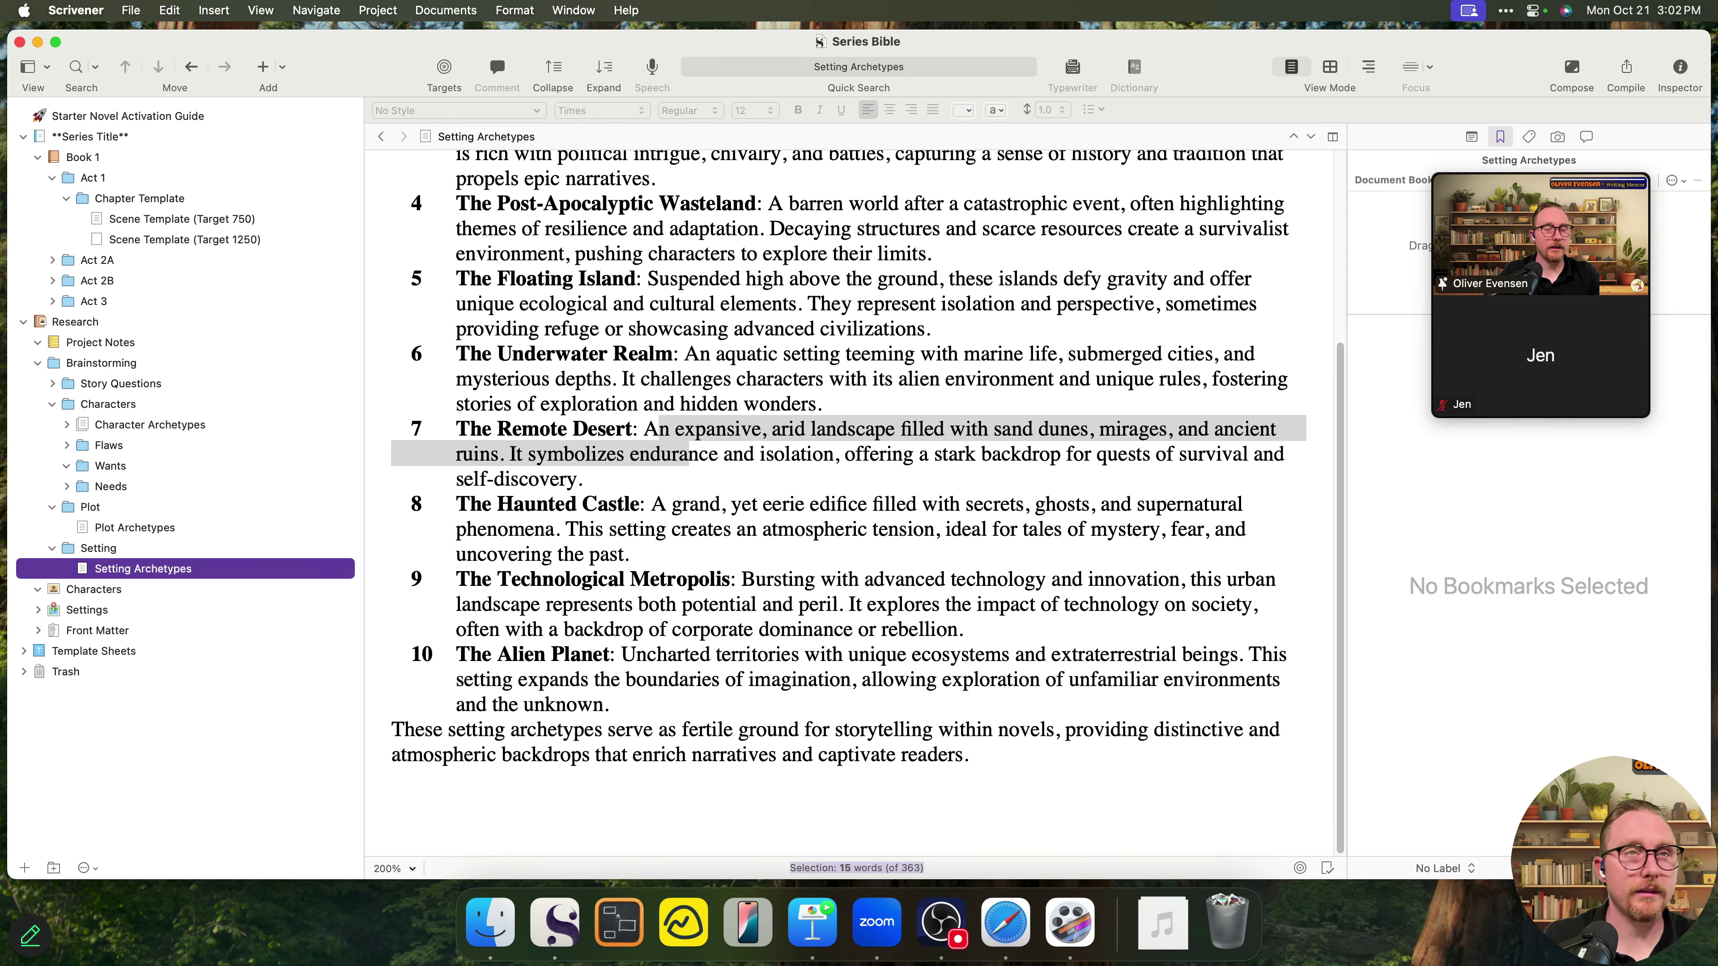
- Show the Setting folder's contents as cards, and collapse the Setting, Plot and Characters folders within Brainstorming
left_click(208, 551)
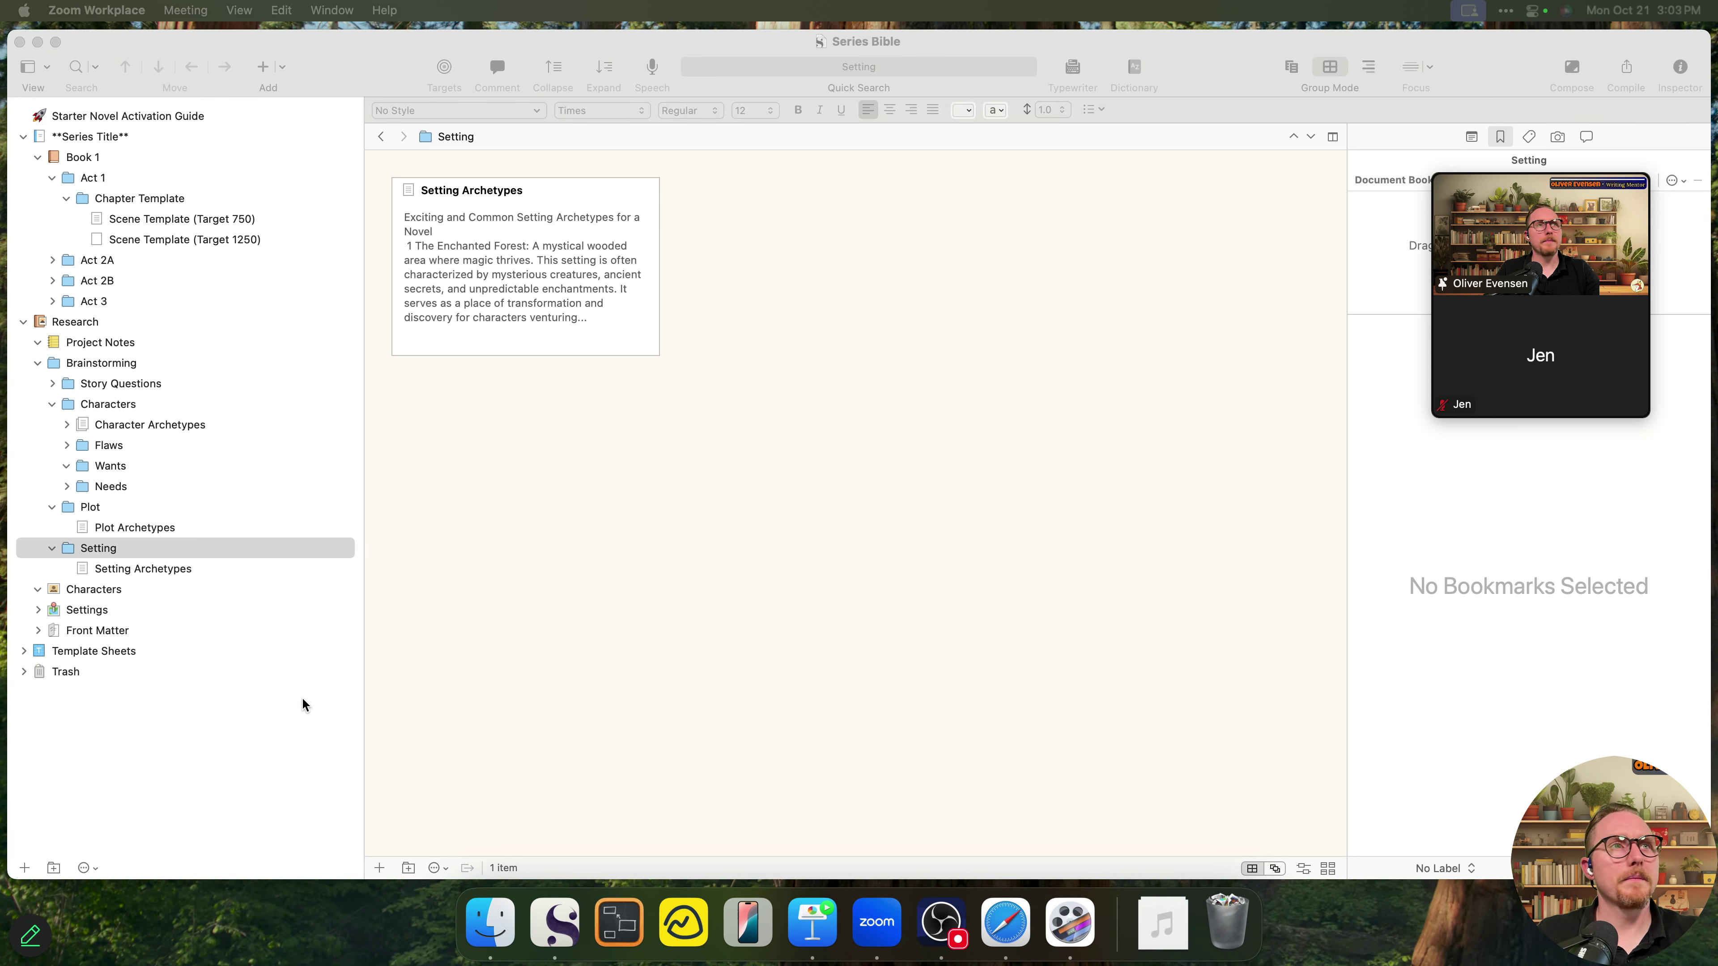
left_click(49, 550)
left_click(52, 507)
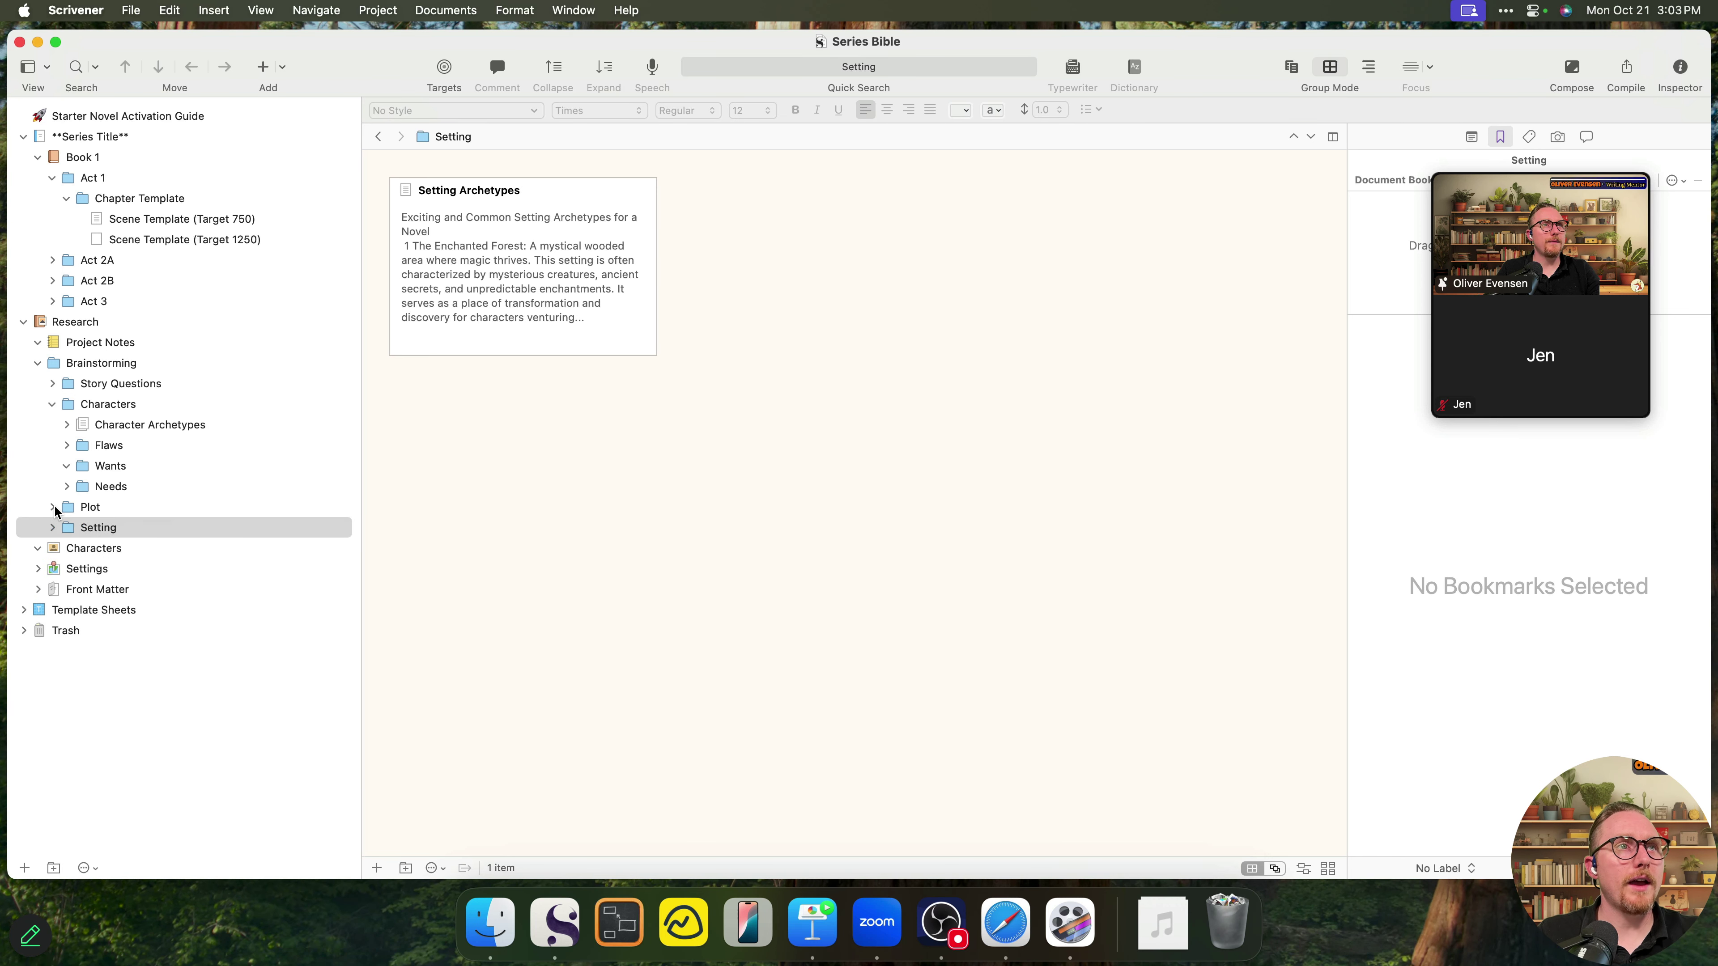
left_click(52, 406)
left_click(85, 384)
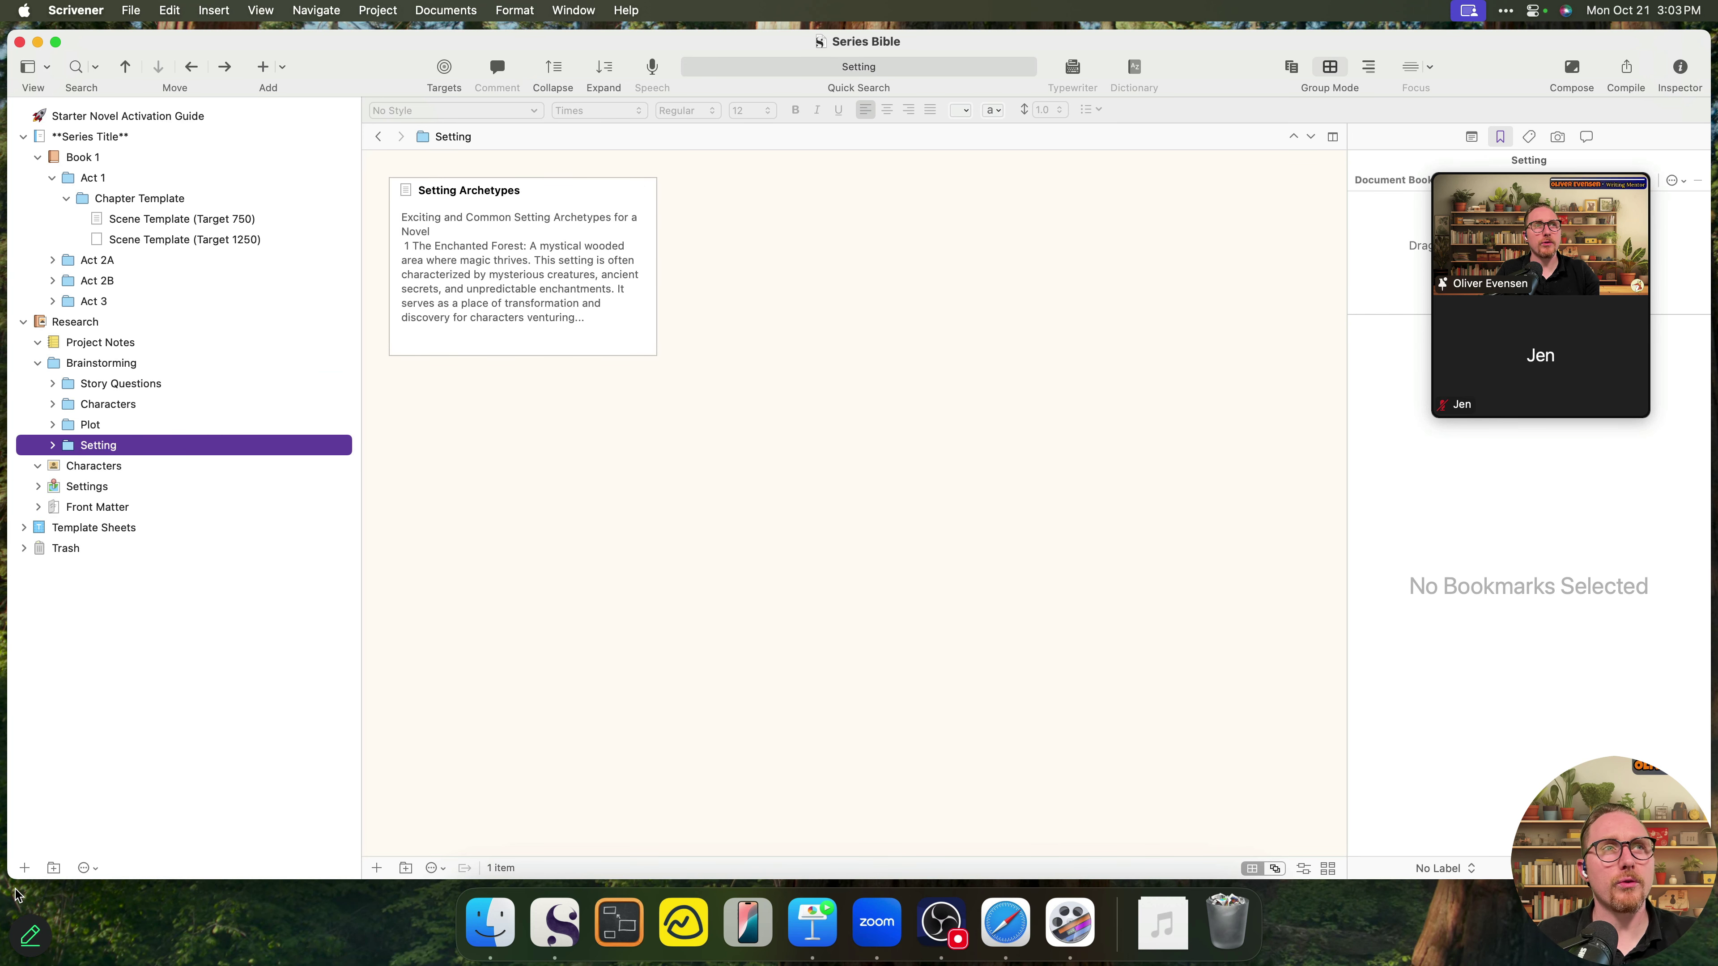
- Add a folder named "Potential Scenes" directly after Setting in the Brainstorming folder
left_click(53, 869)
type("Char")
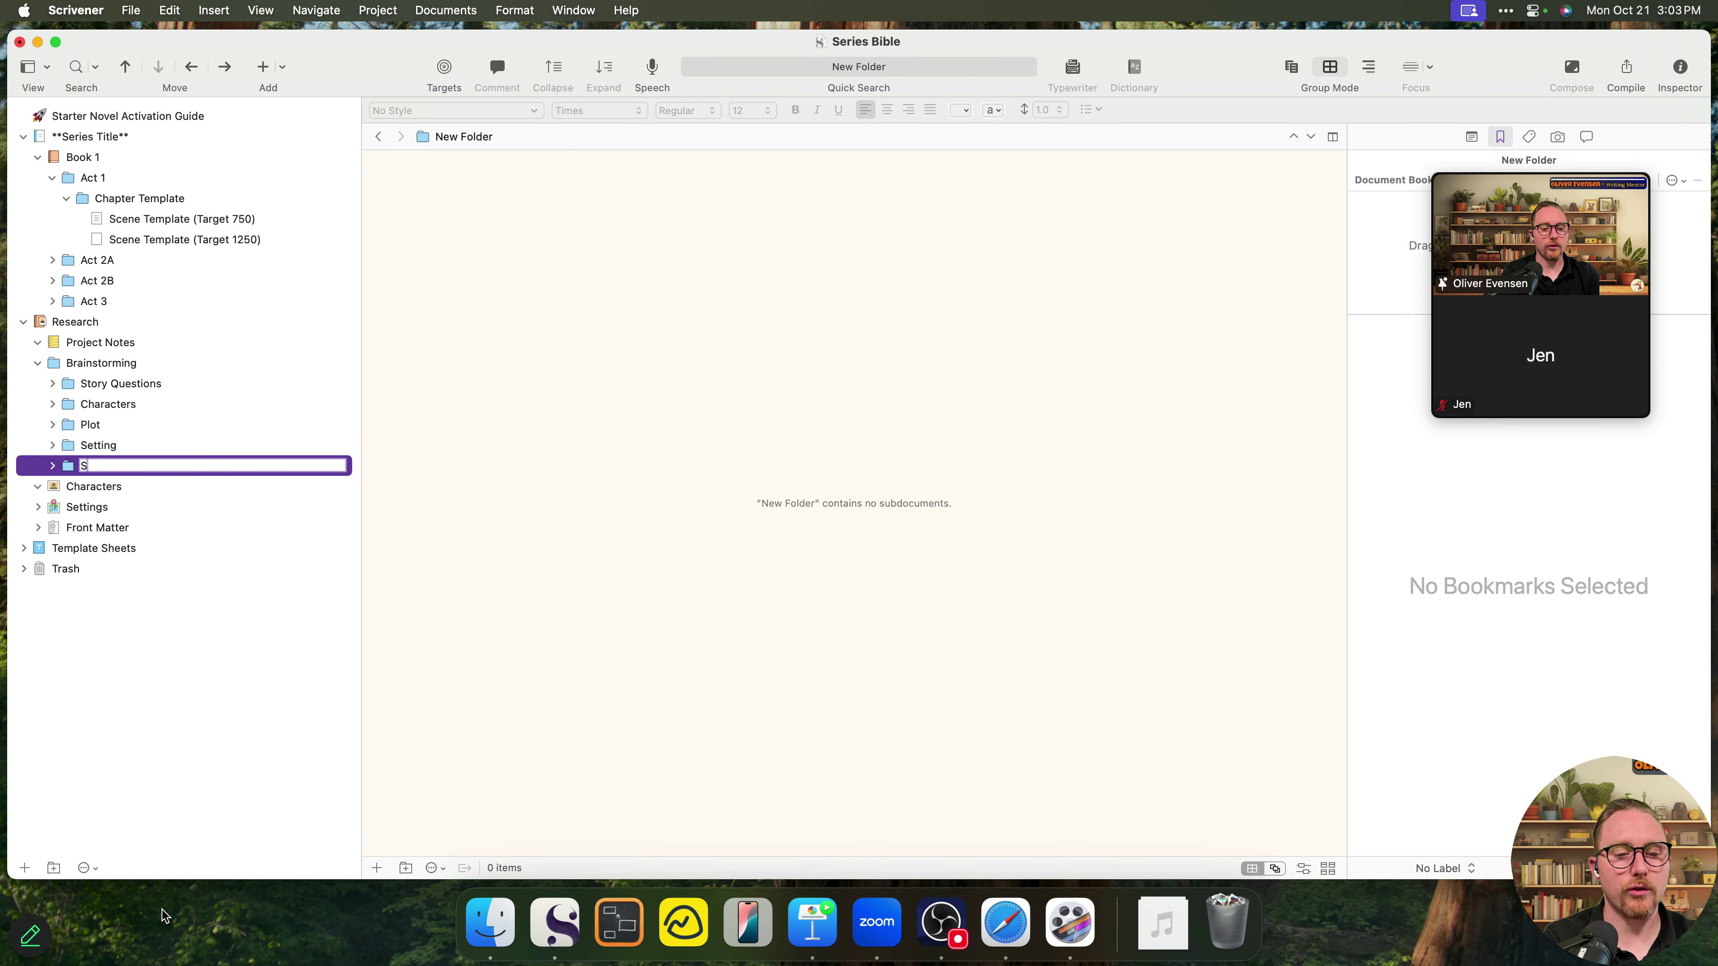
key("BackSpace")
key("BackSpace")
key("BackSpace")
key("BackSpace")
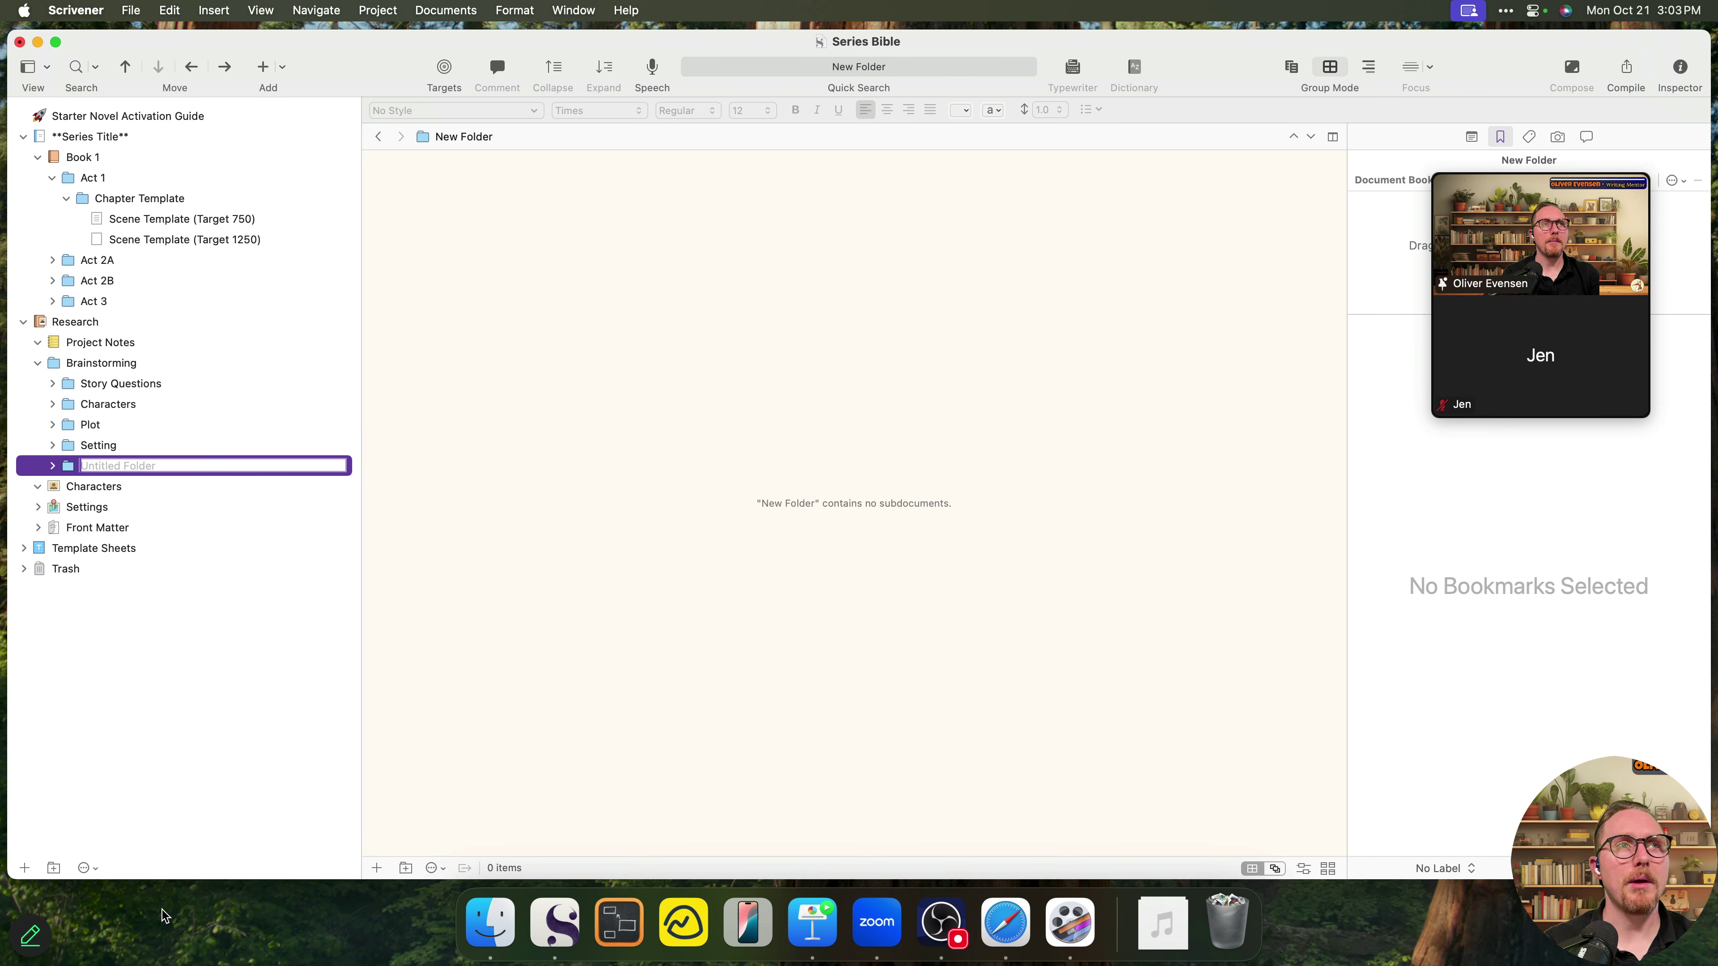
type("Potential Scene")
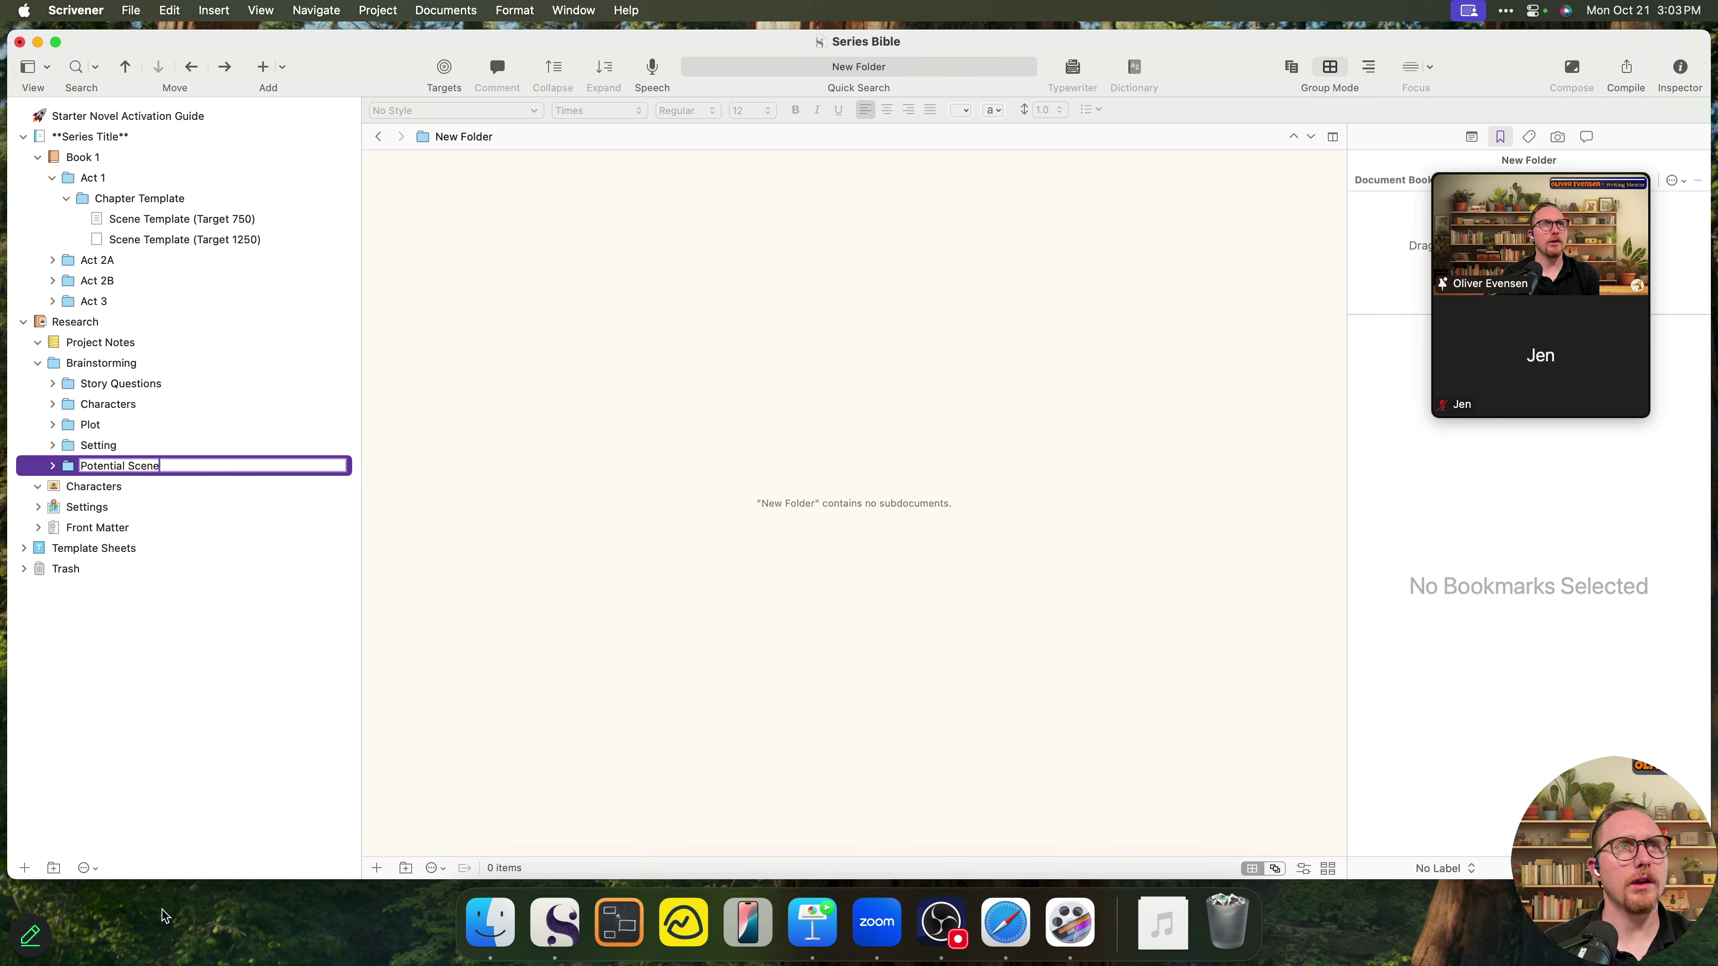
type("s")
key("Return")
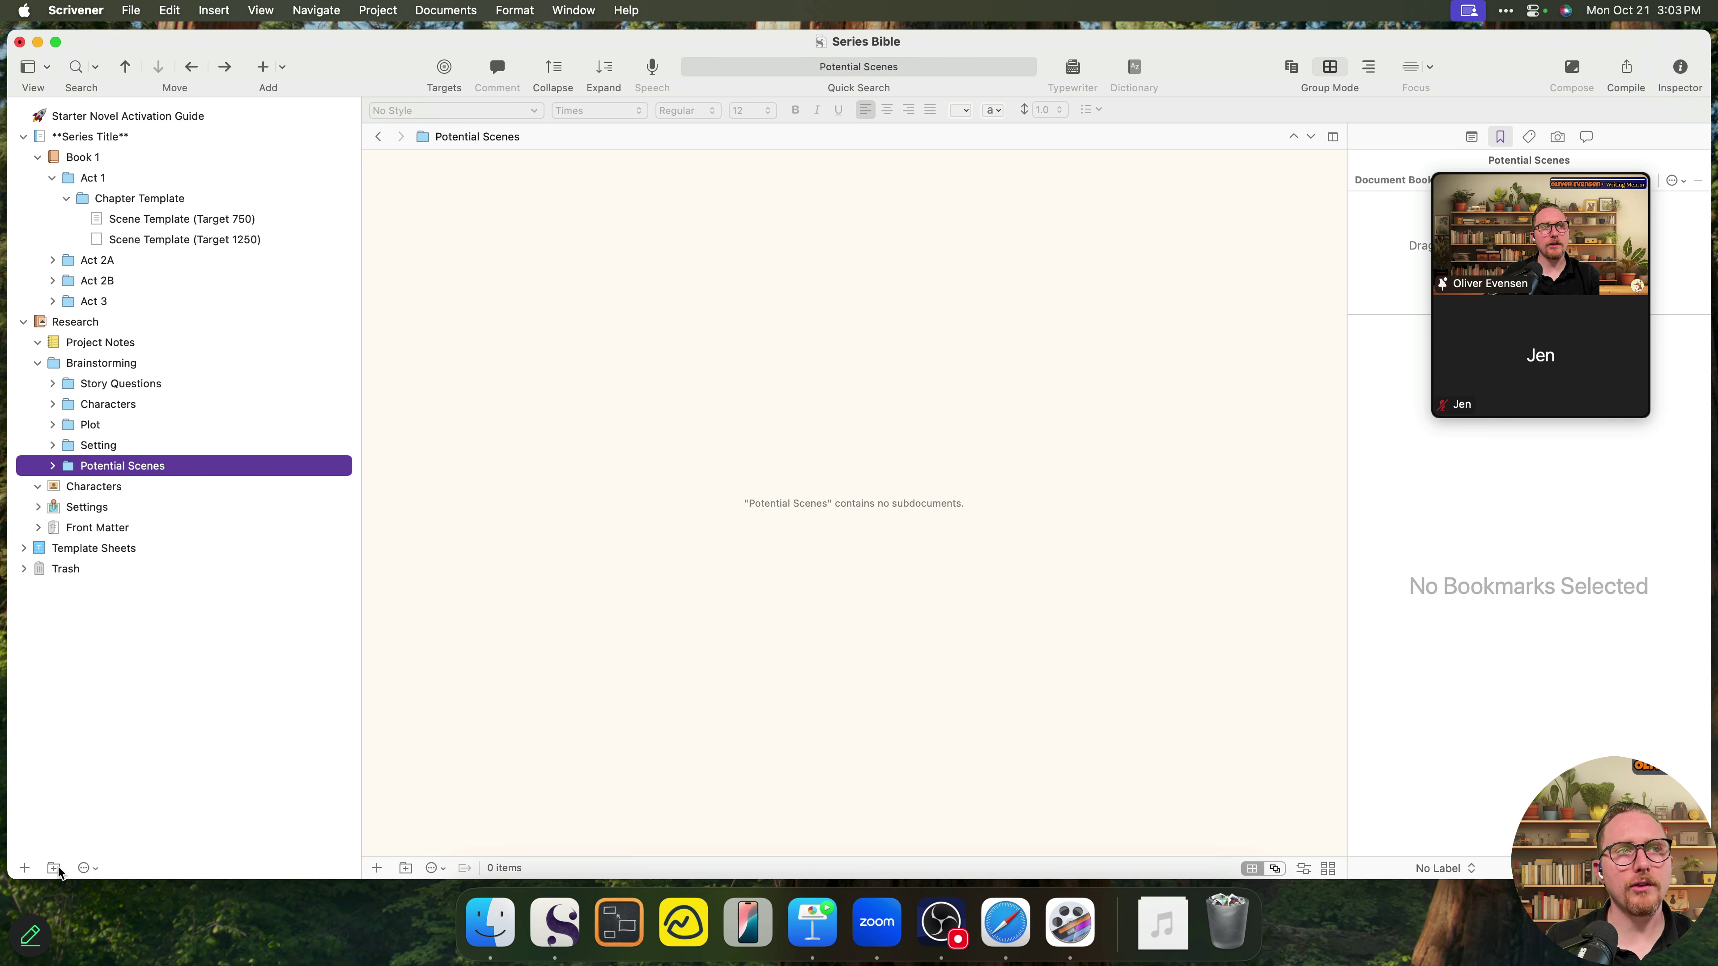
- Add three untitled documents inside Potential Scenes, and expand Template Sheets and its Chapter Template
left_click(25, 867)
left_click(24, 868)
left_click(25, 868)
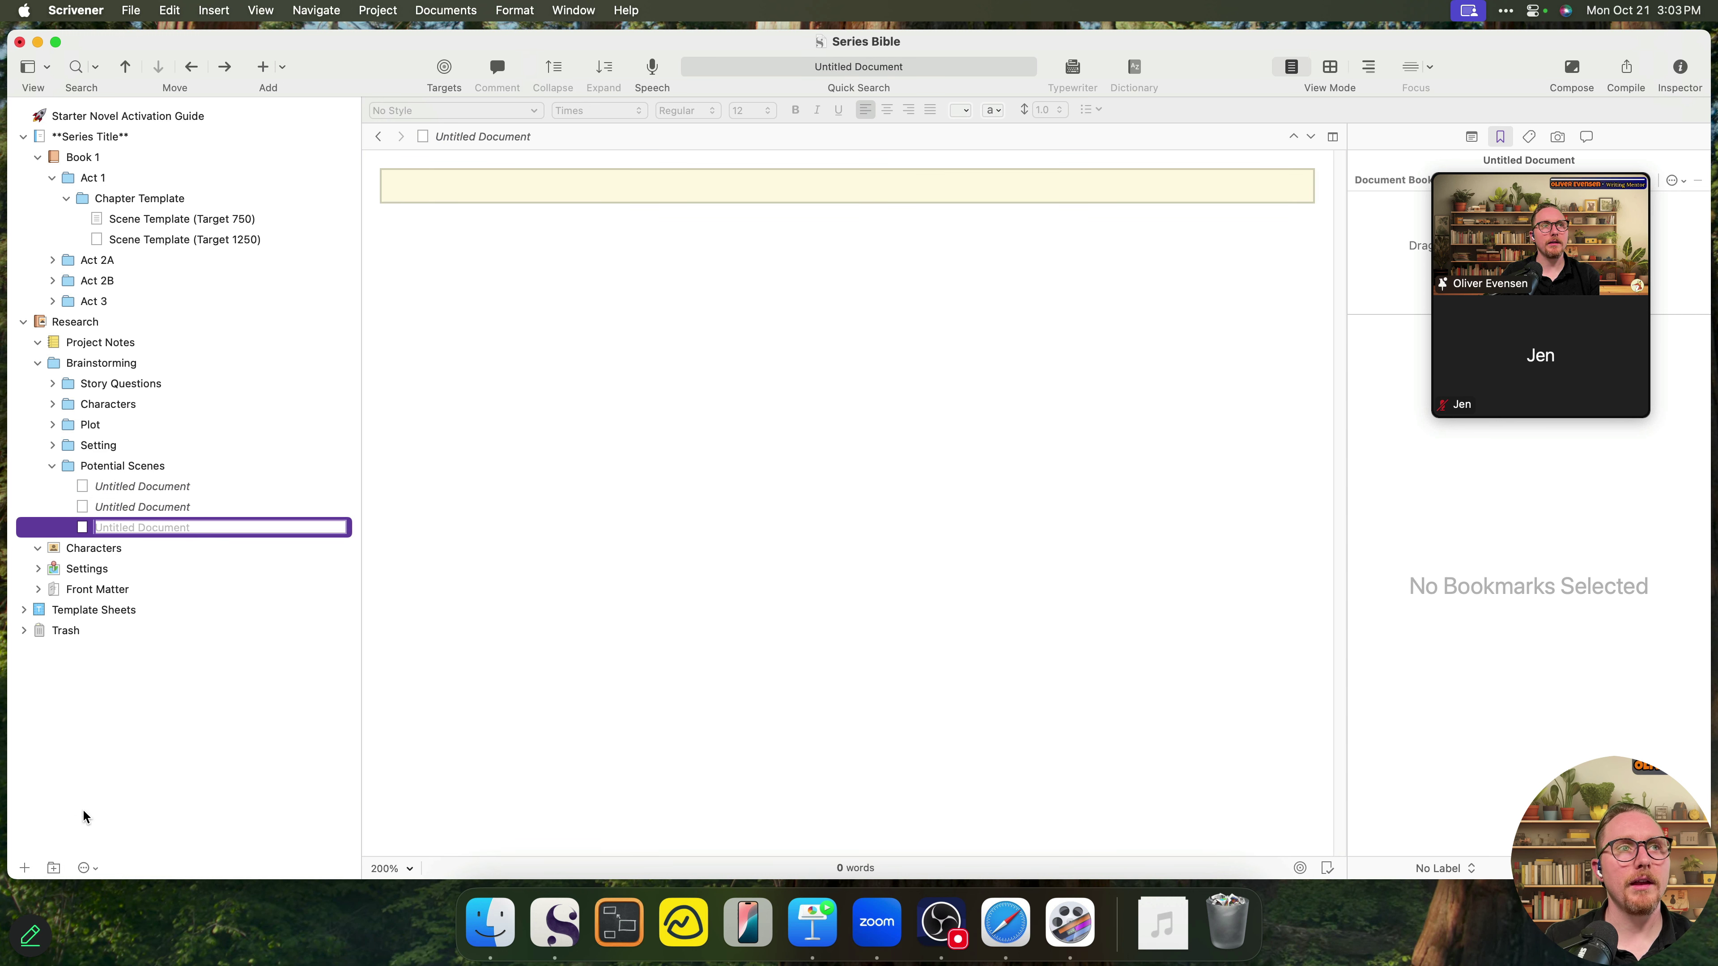
left_click(25, 611)
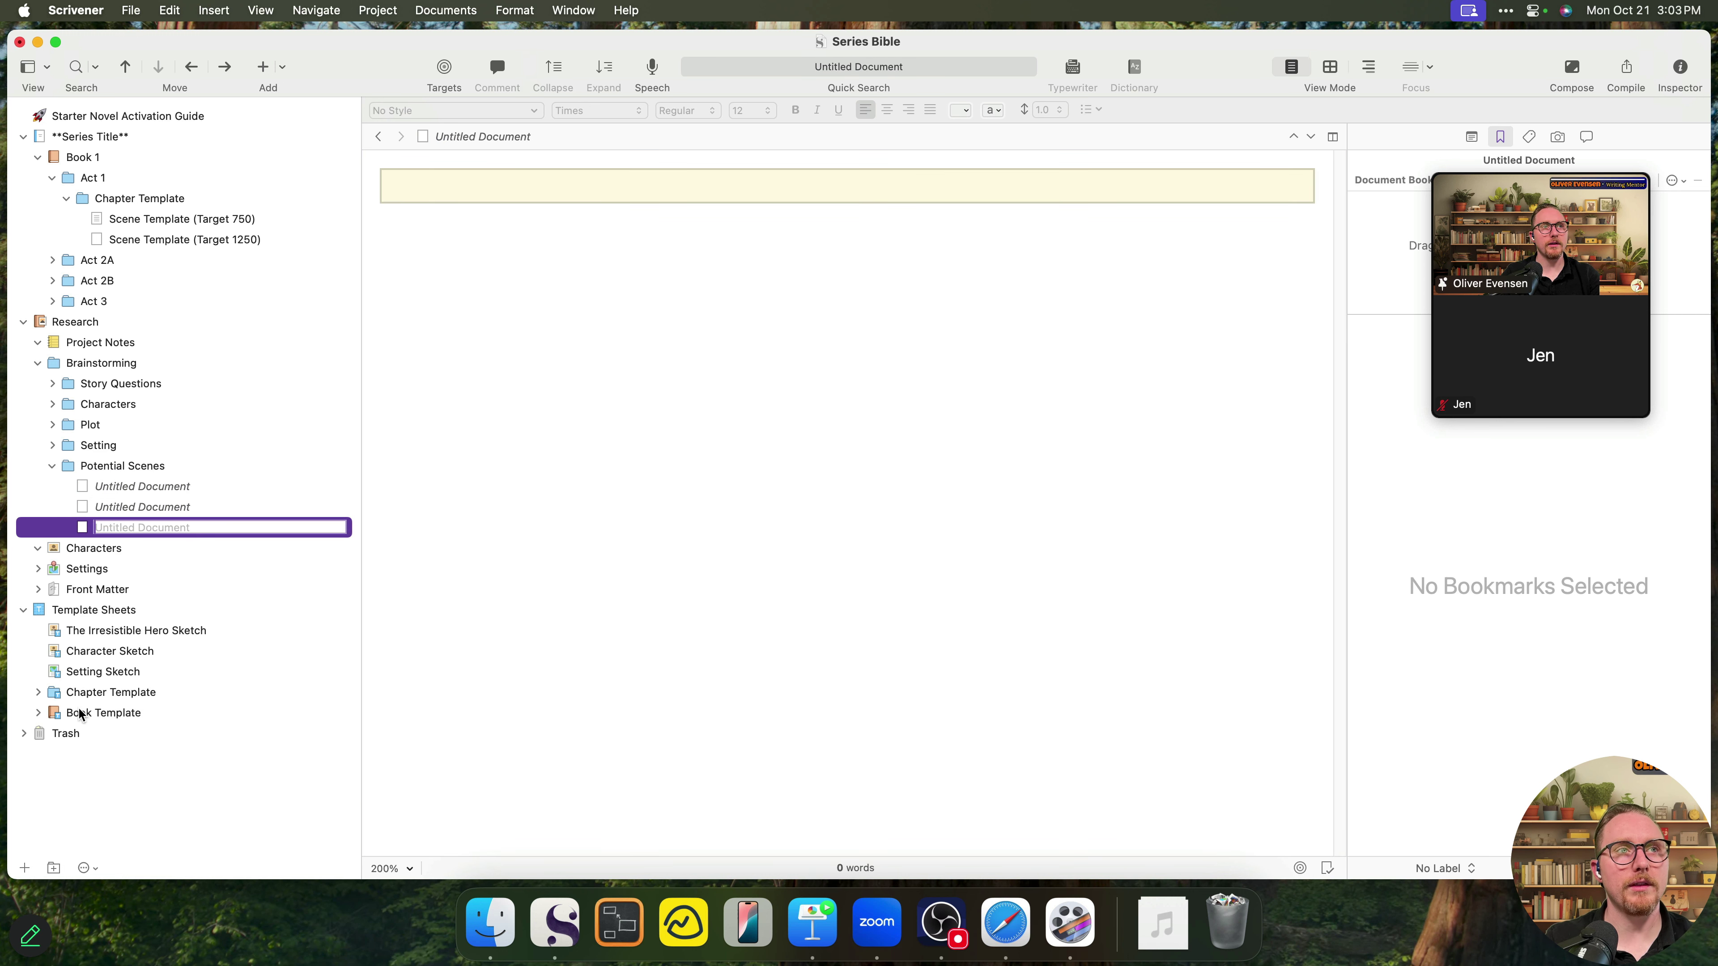
left_click(39, 693)
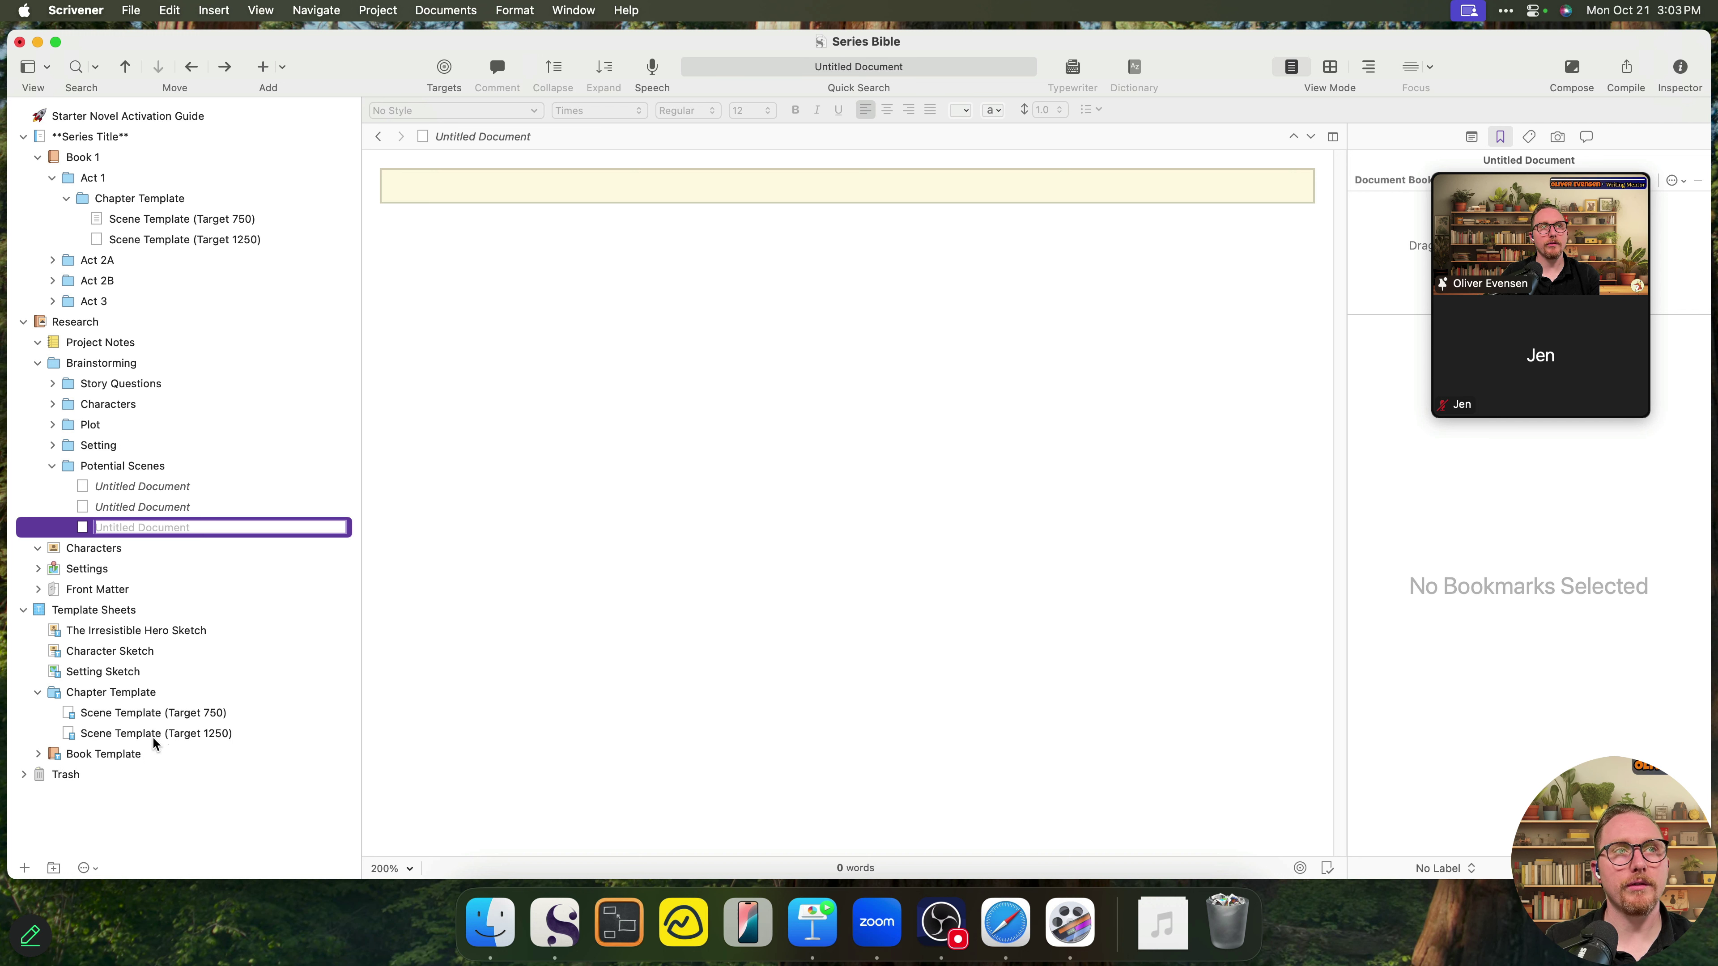
- Move the three untitled documents in Potential Scenes to the trash
left_click(159, 507)
key("Up")
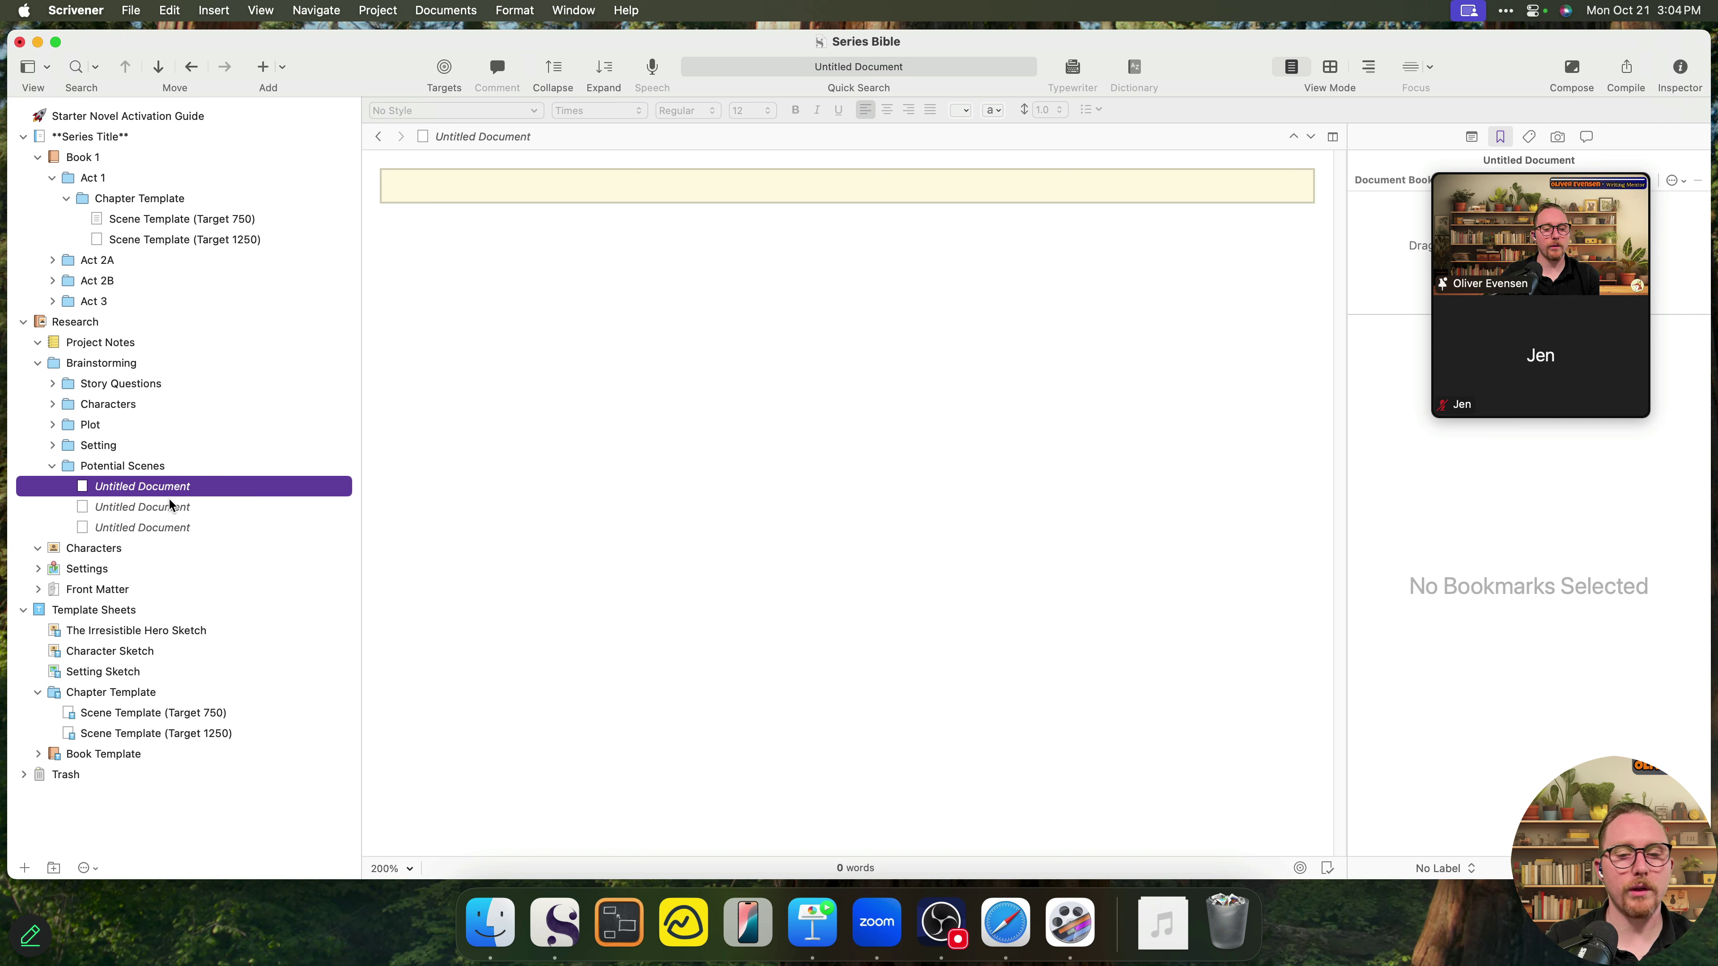
key("super+BackSpace")
key("super+BackSpace")
key("super+BackSpace")
key("Up")
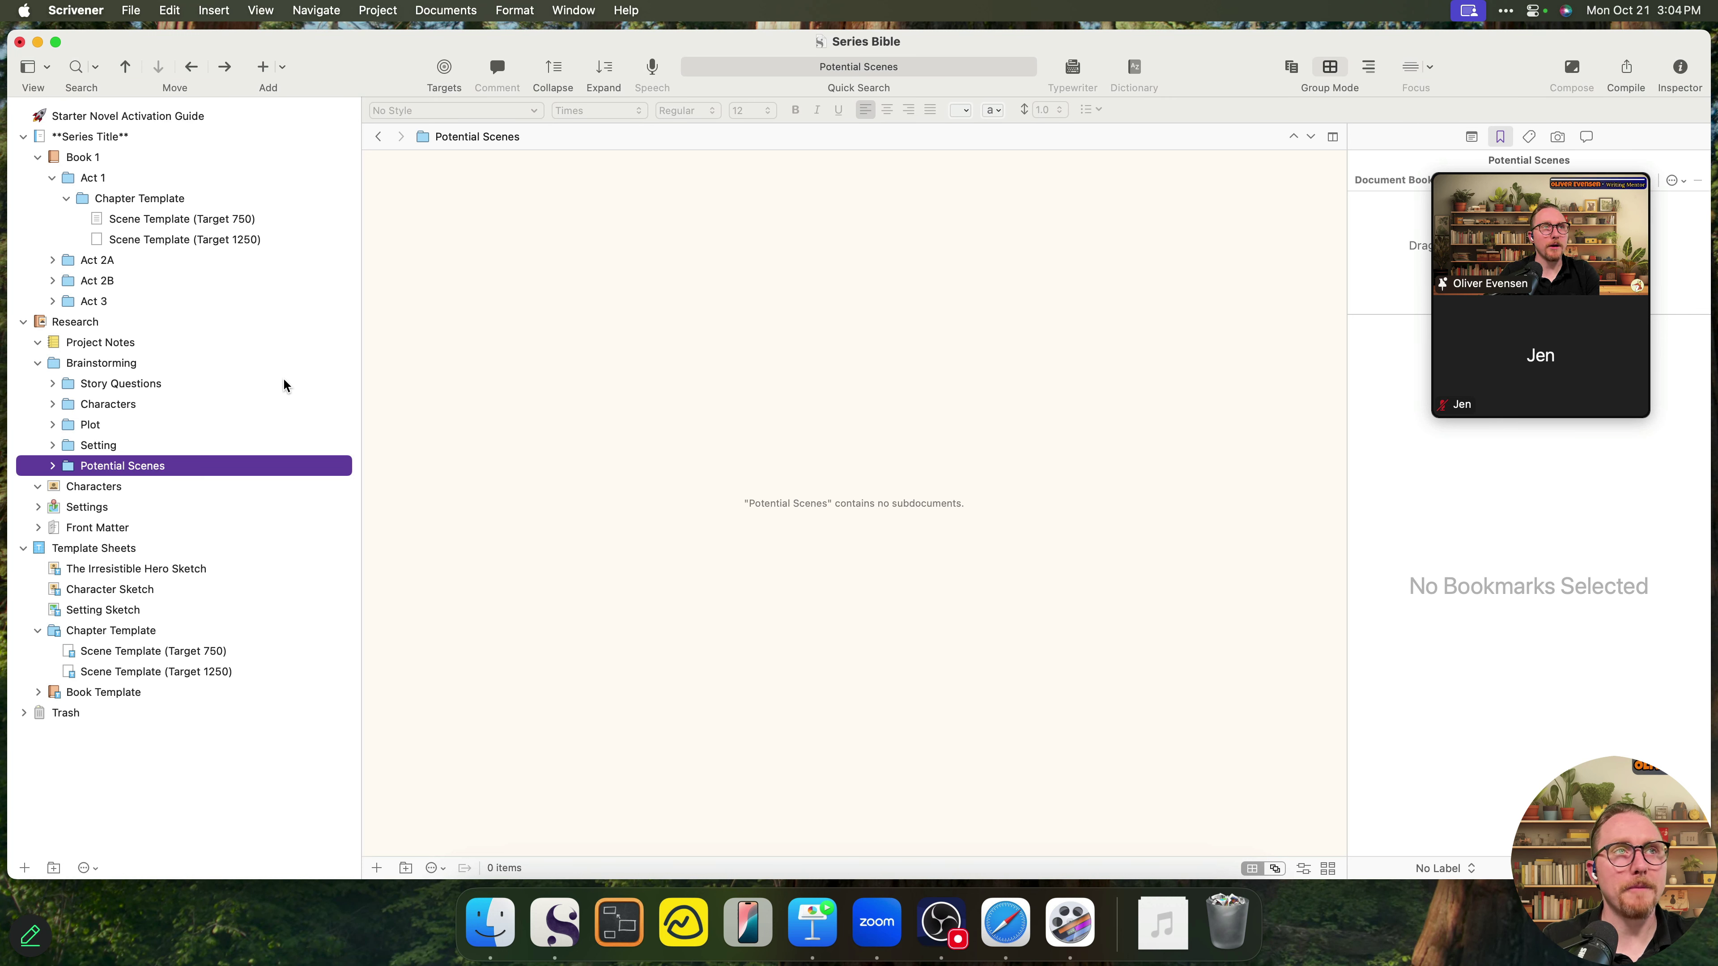
- Add an index card titled "Scene Get started!" to the Potential Scenes corkboard
left_click(723, 688)
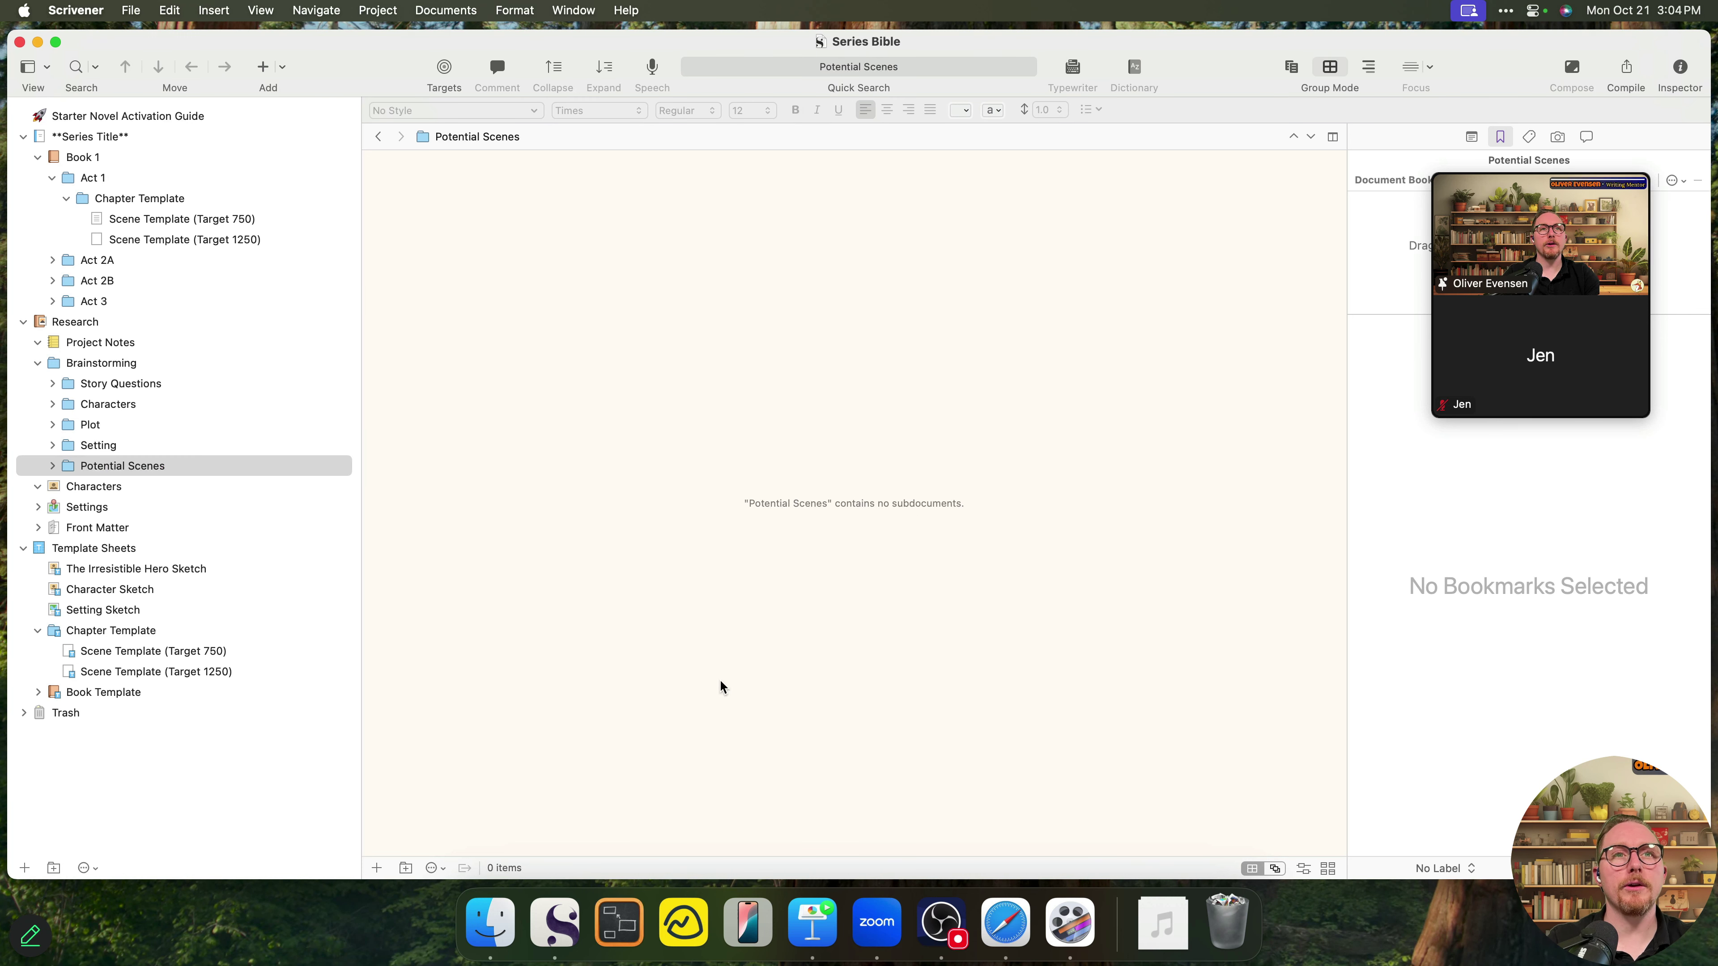
left_click(377, 867)
type("Scene")
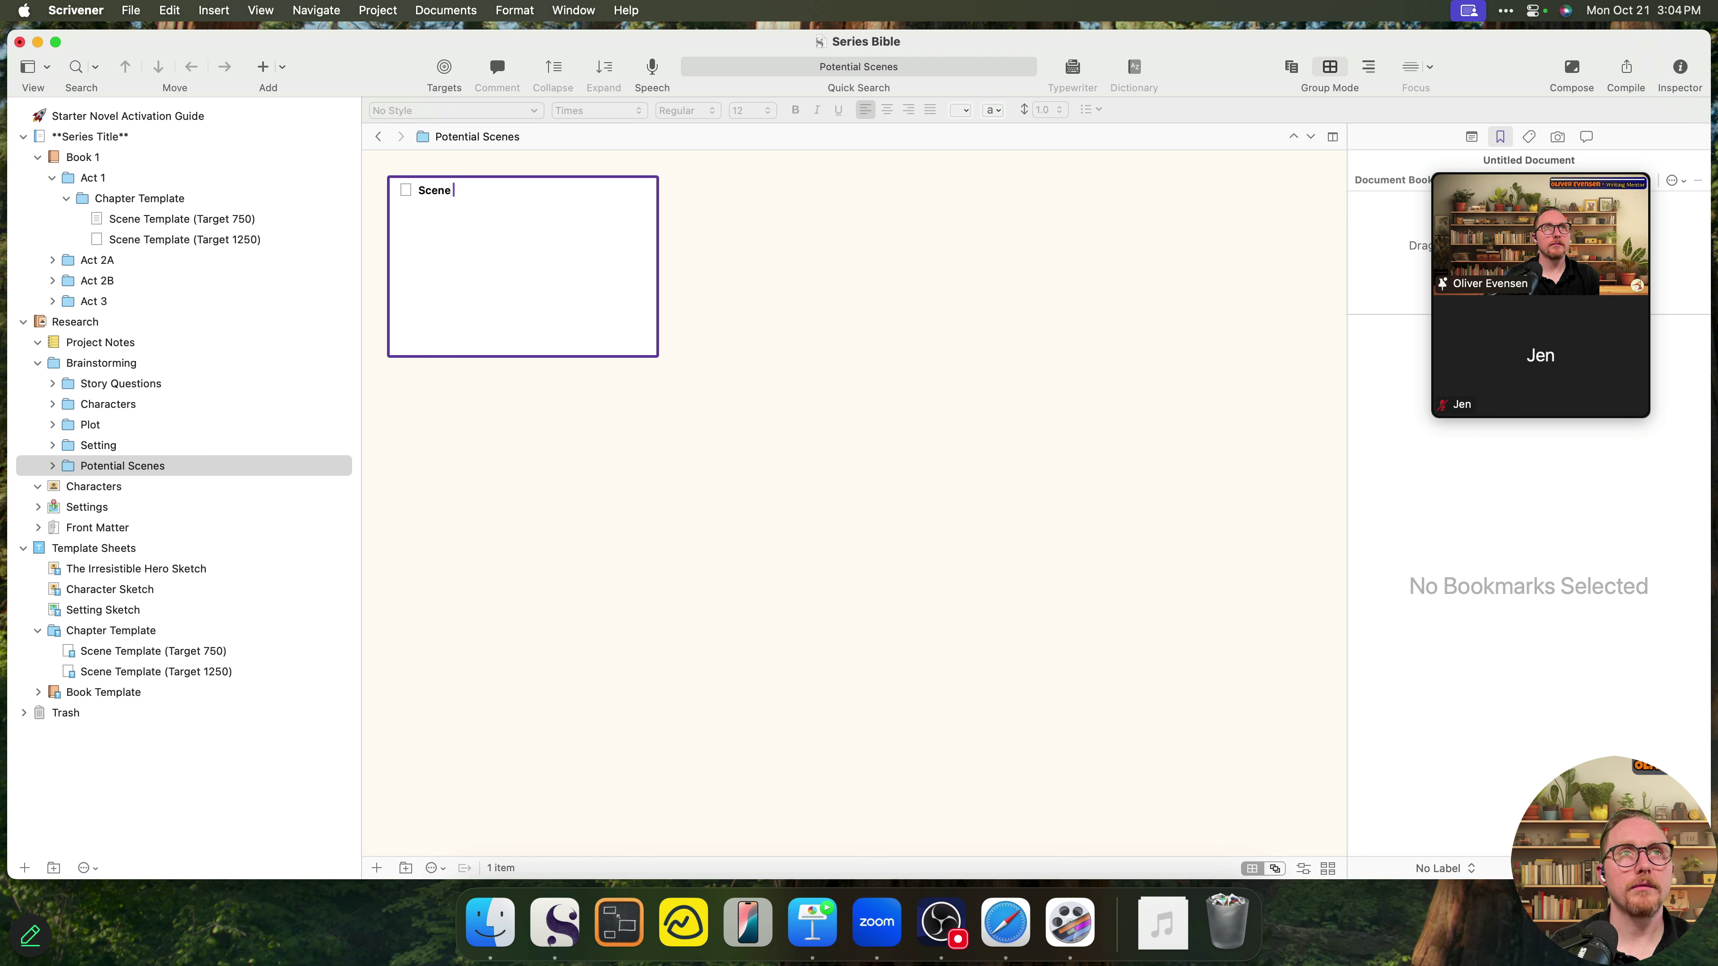
type(" Get start")
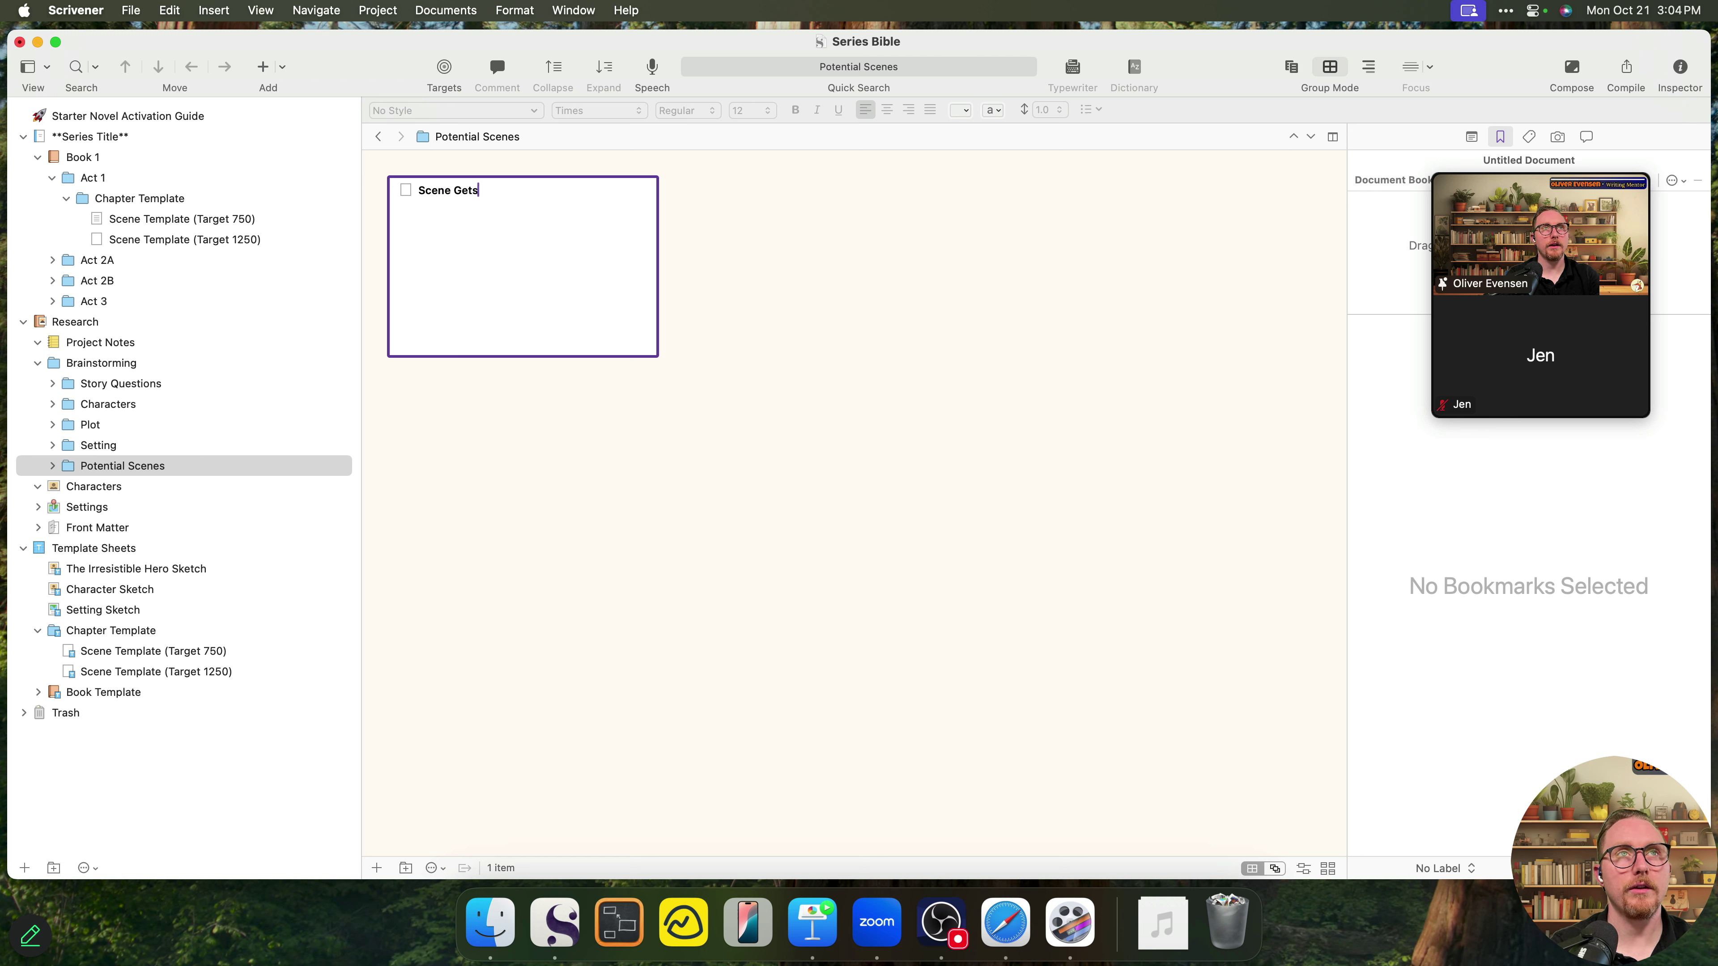
type("ed!")
key("Tab")
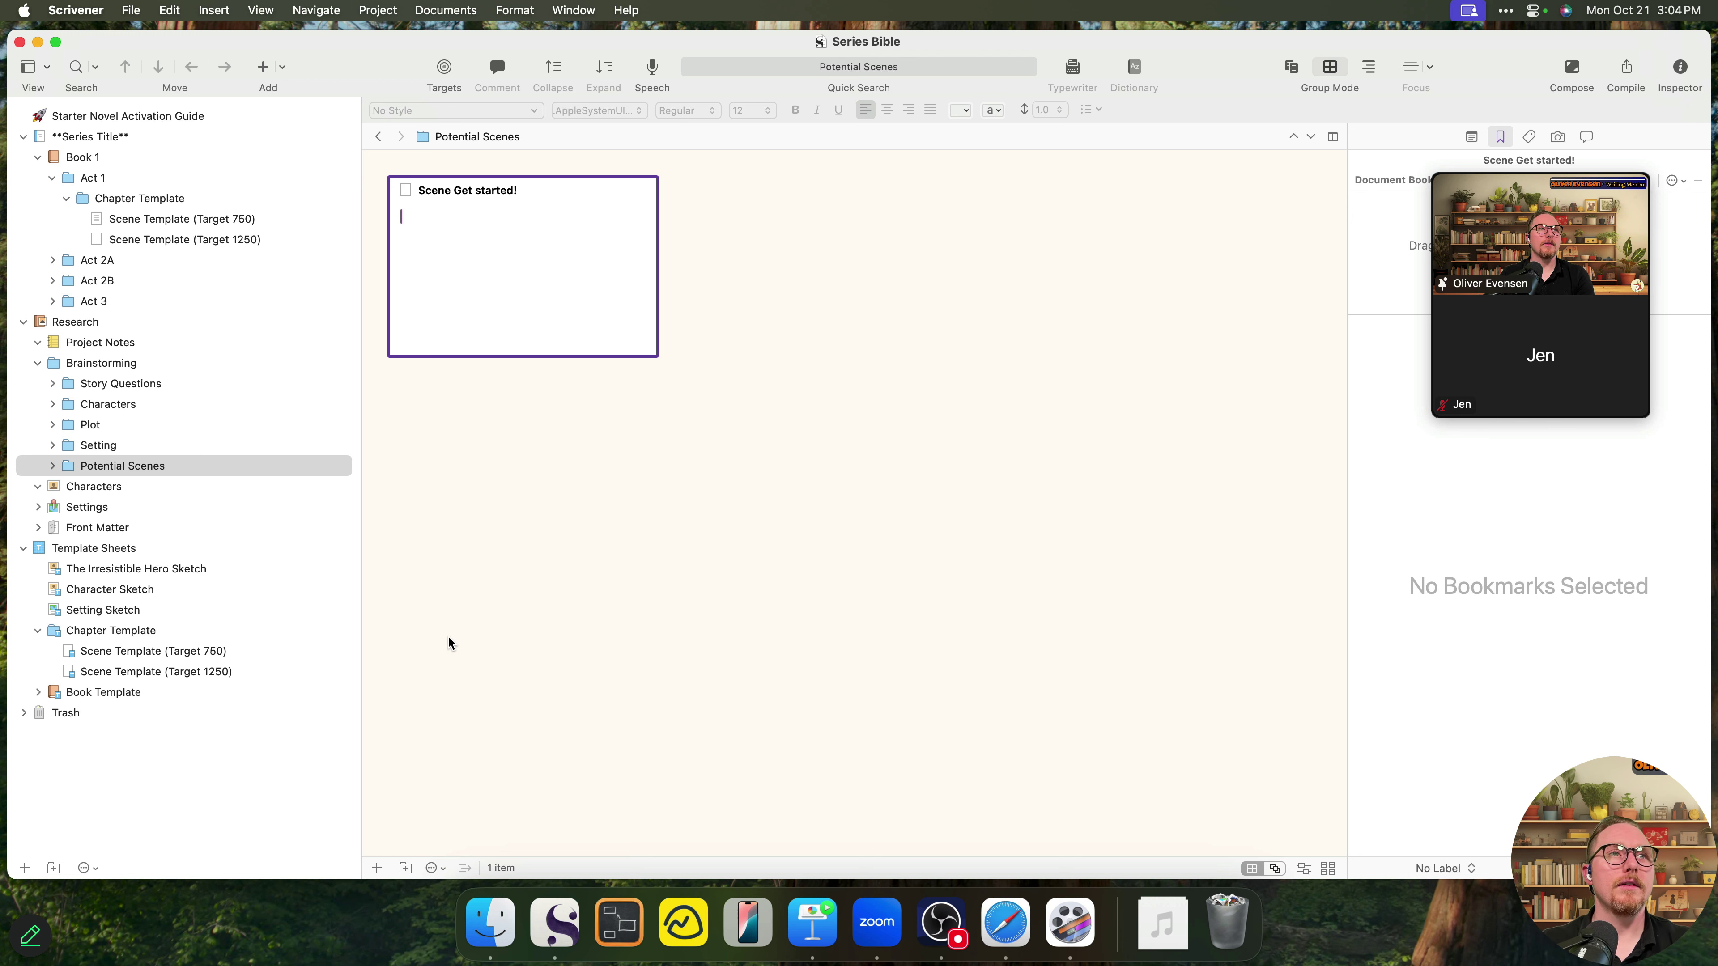
- Examine the contents of the Brainstorming subfolders, including the character Flaws and Wants, and collapse all of them except Potential Scenes
left_click(52, 384)
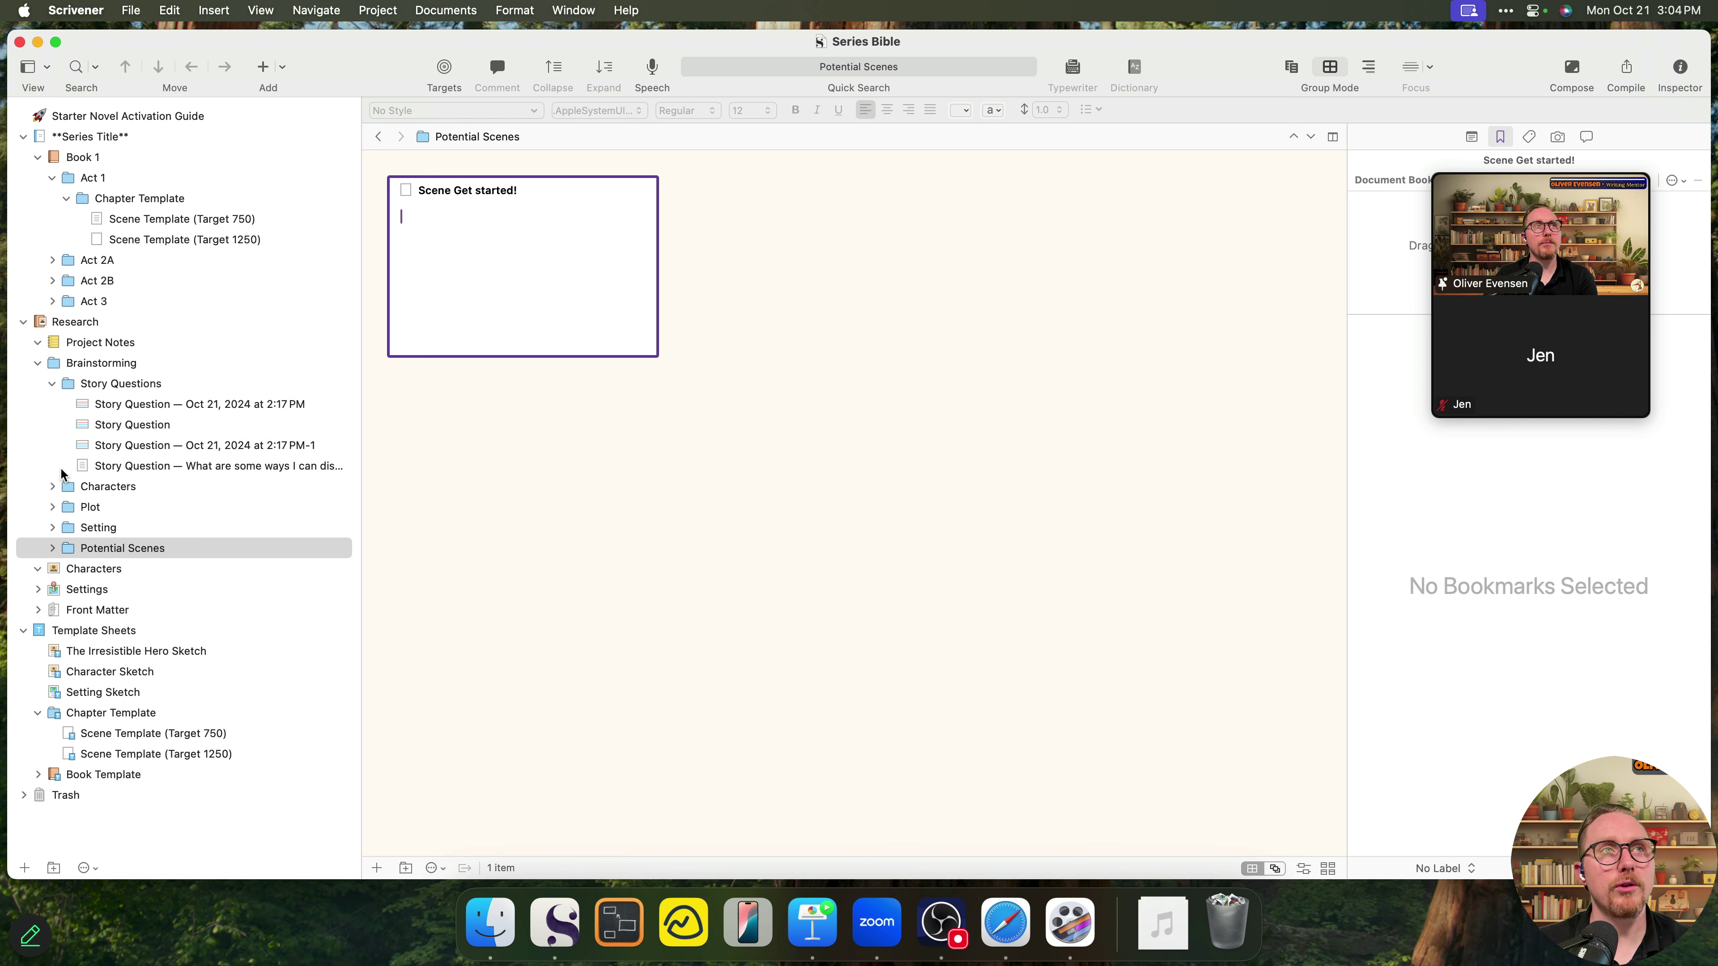
left_click(53, 487)
left_click(53, 590)
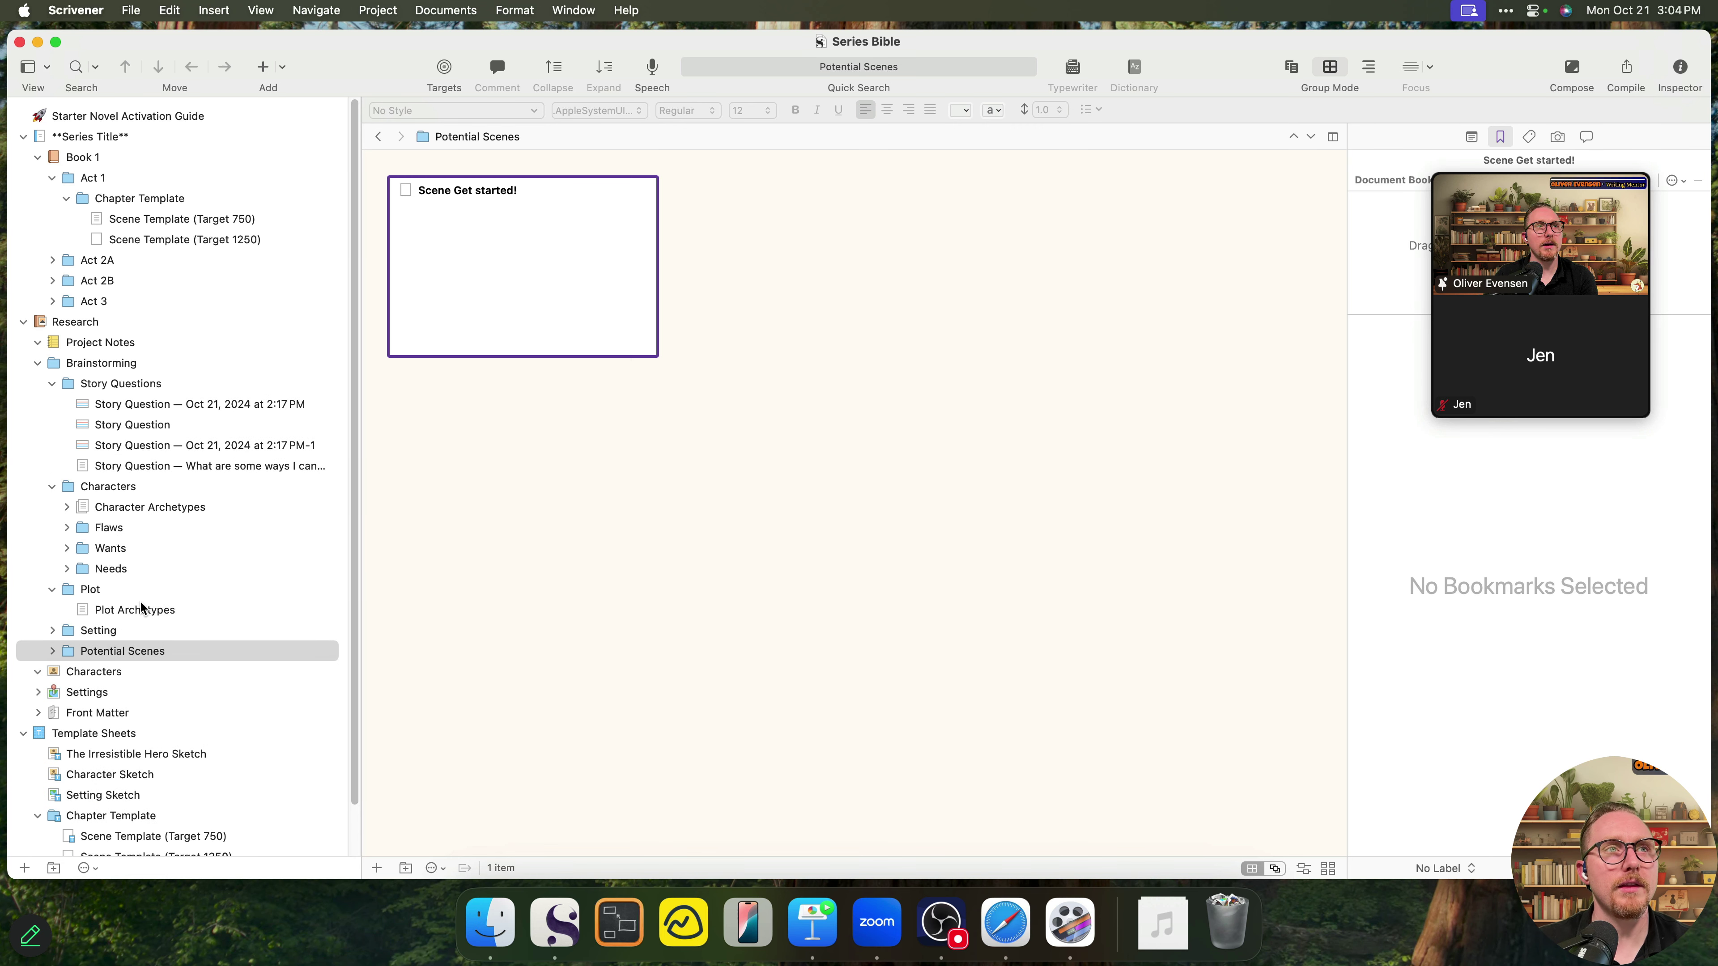
scroll(57, 590, "down", 2)
left_click(53, 582)
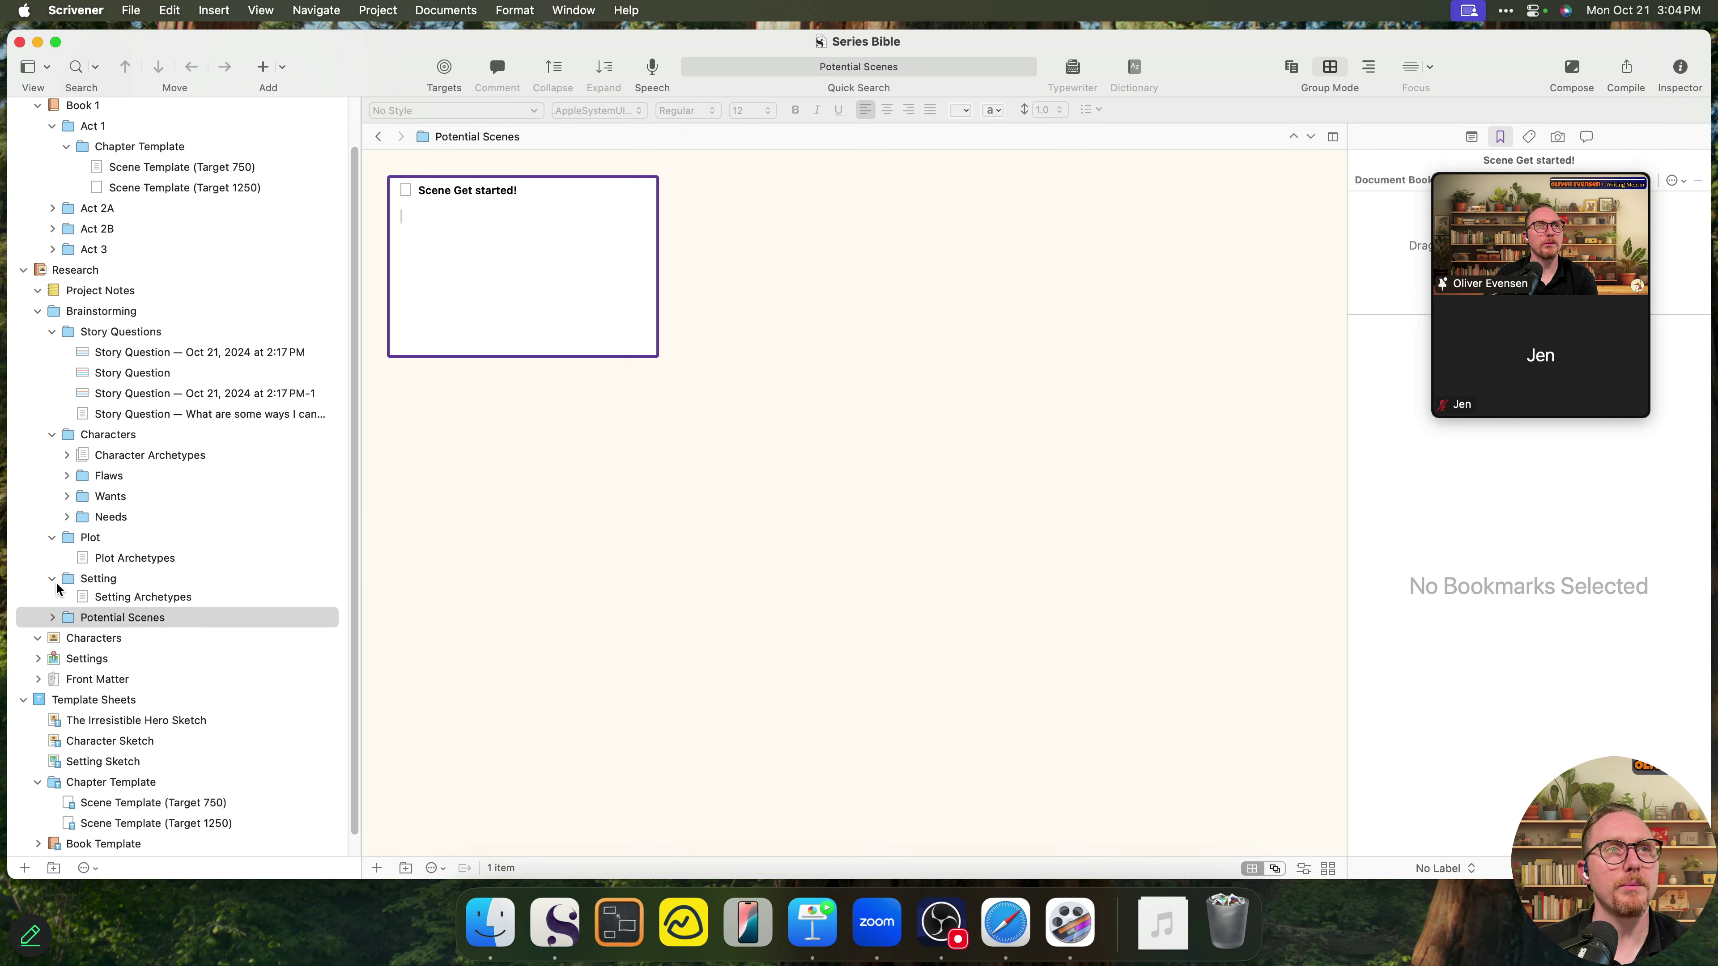
left_click(52, 618)
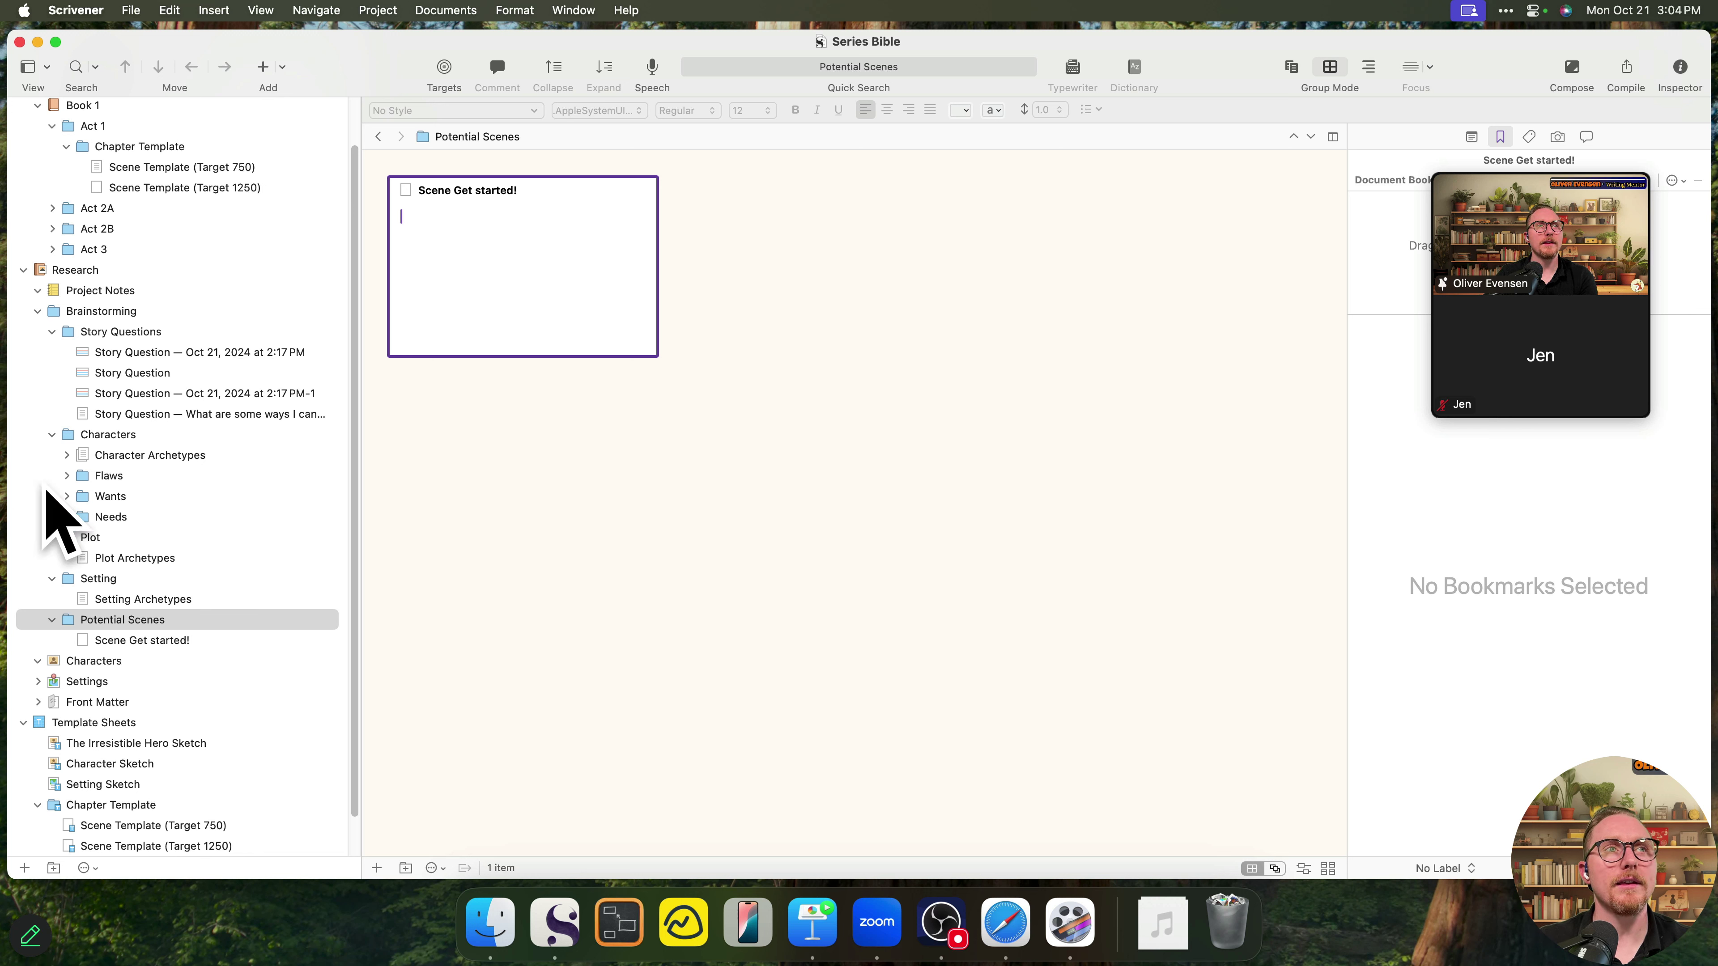
left_click(67, 476)
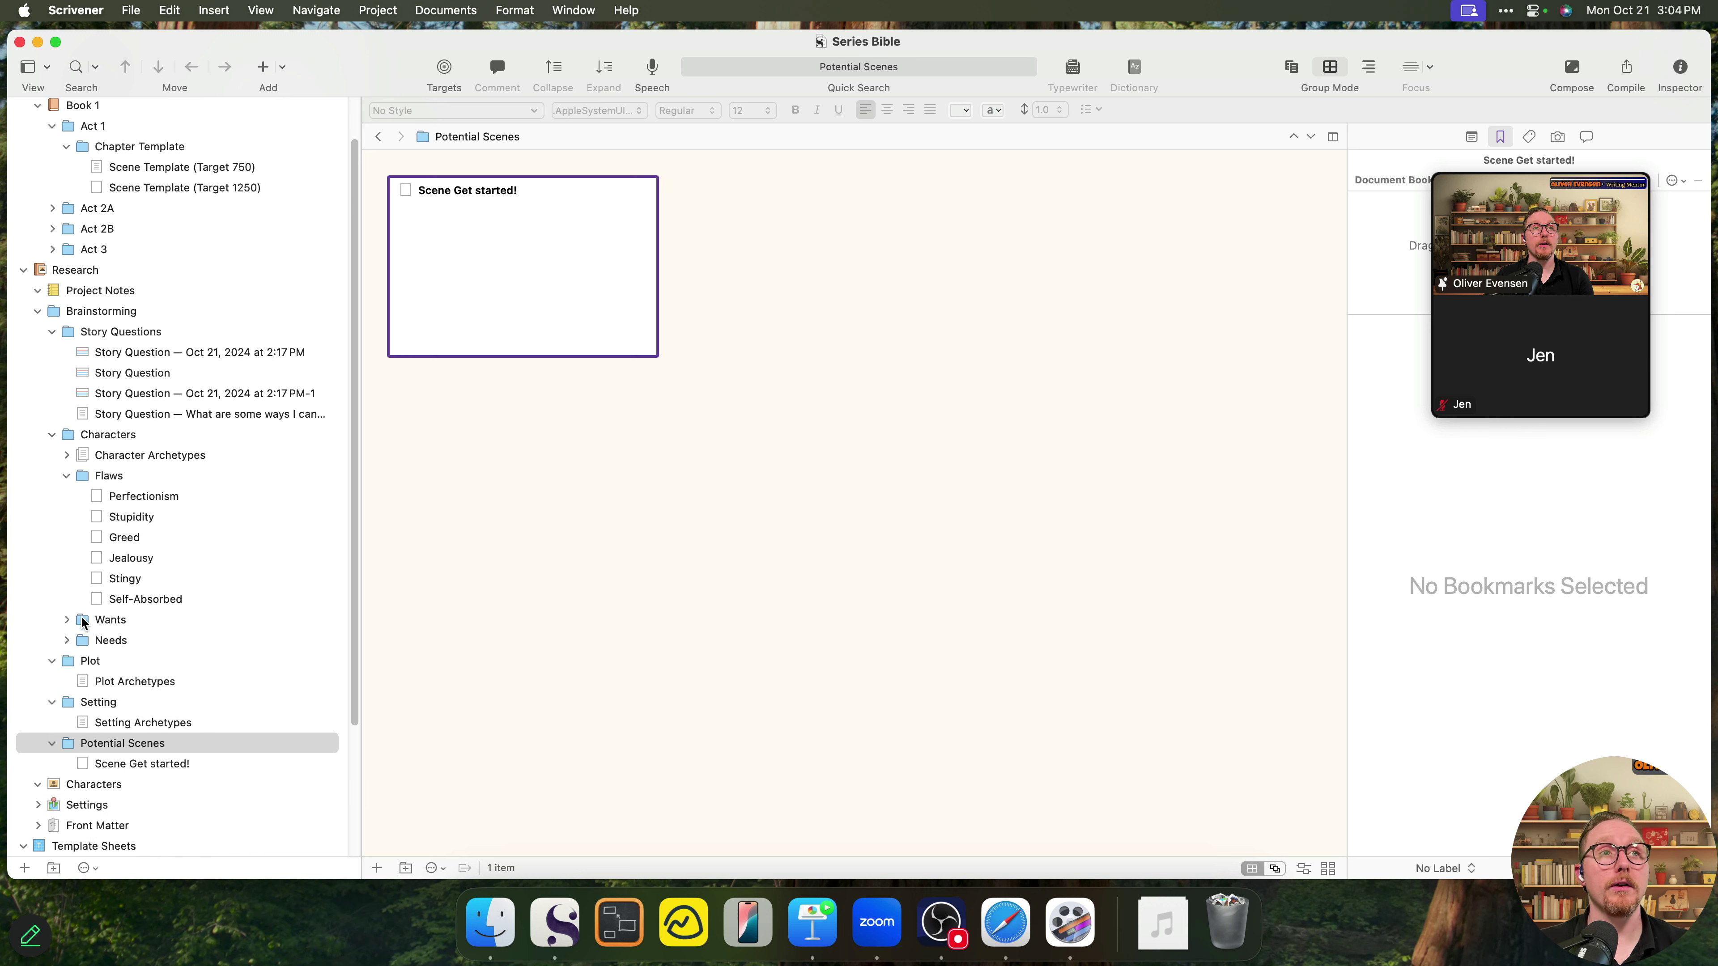
left_click(67, 620)
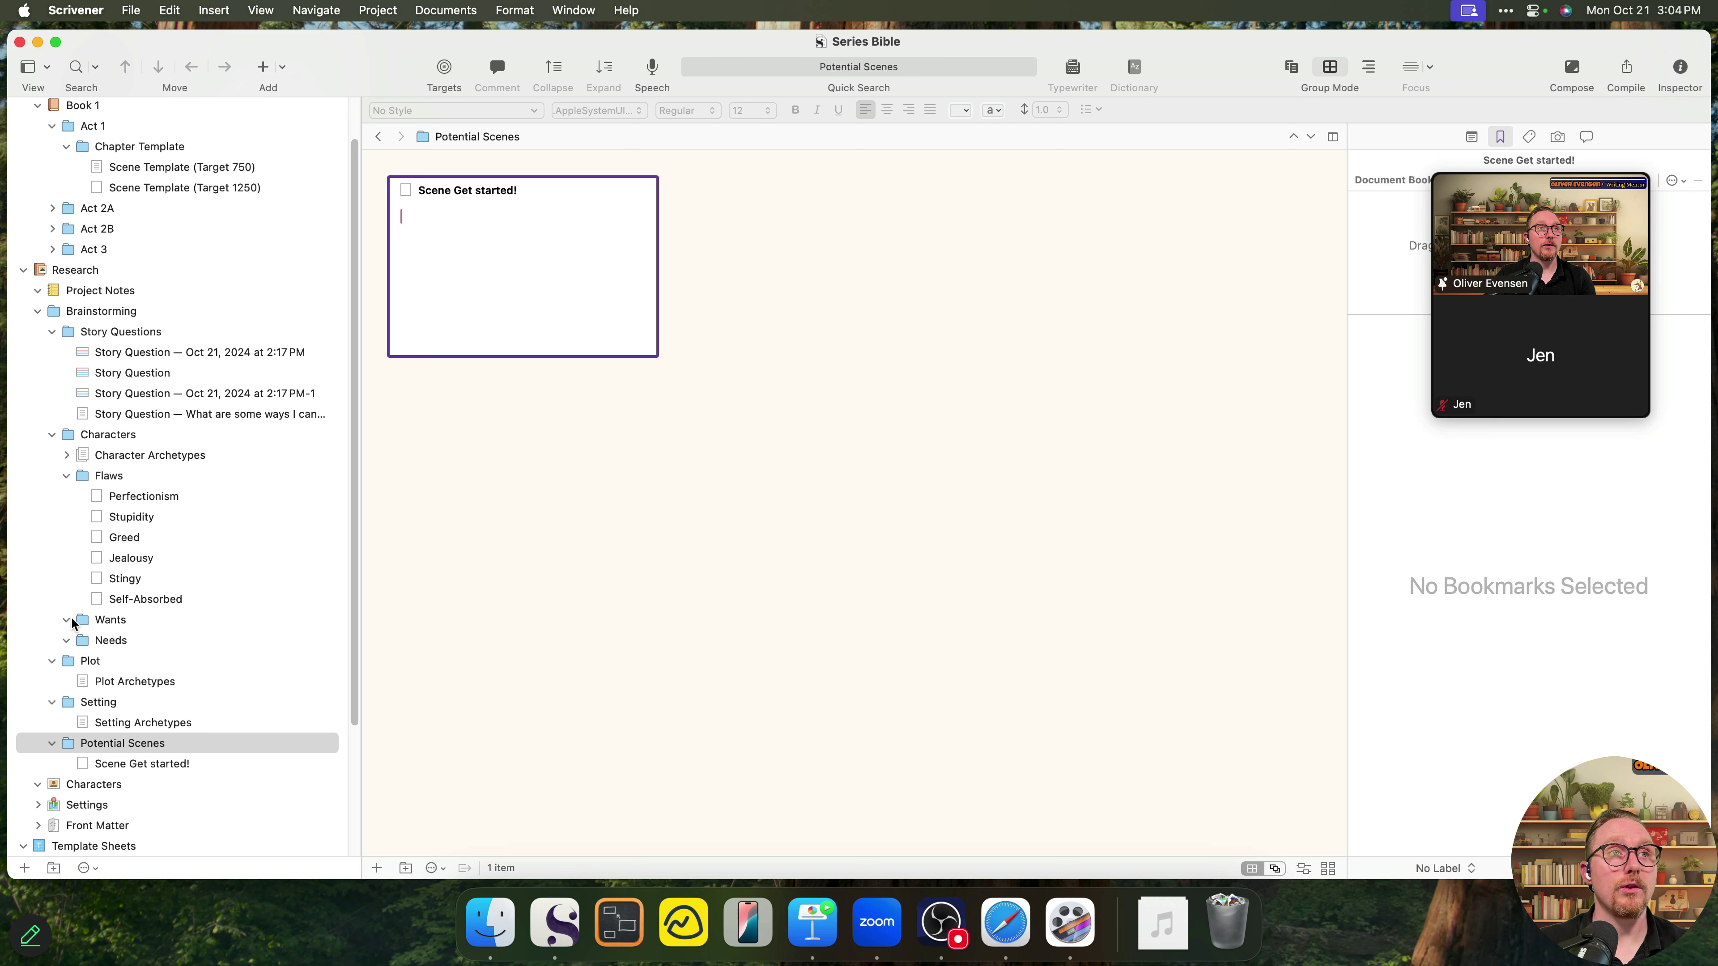
left_click(67, 620)
left_click(67, 477)
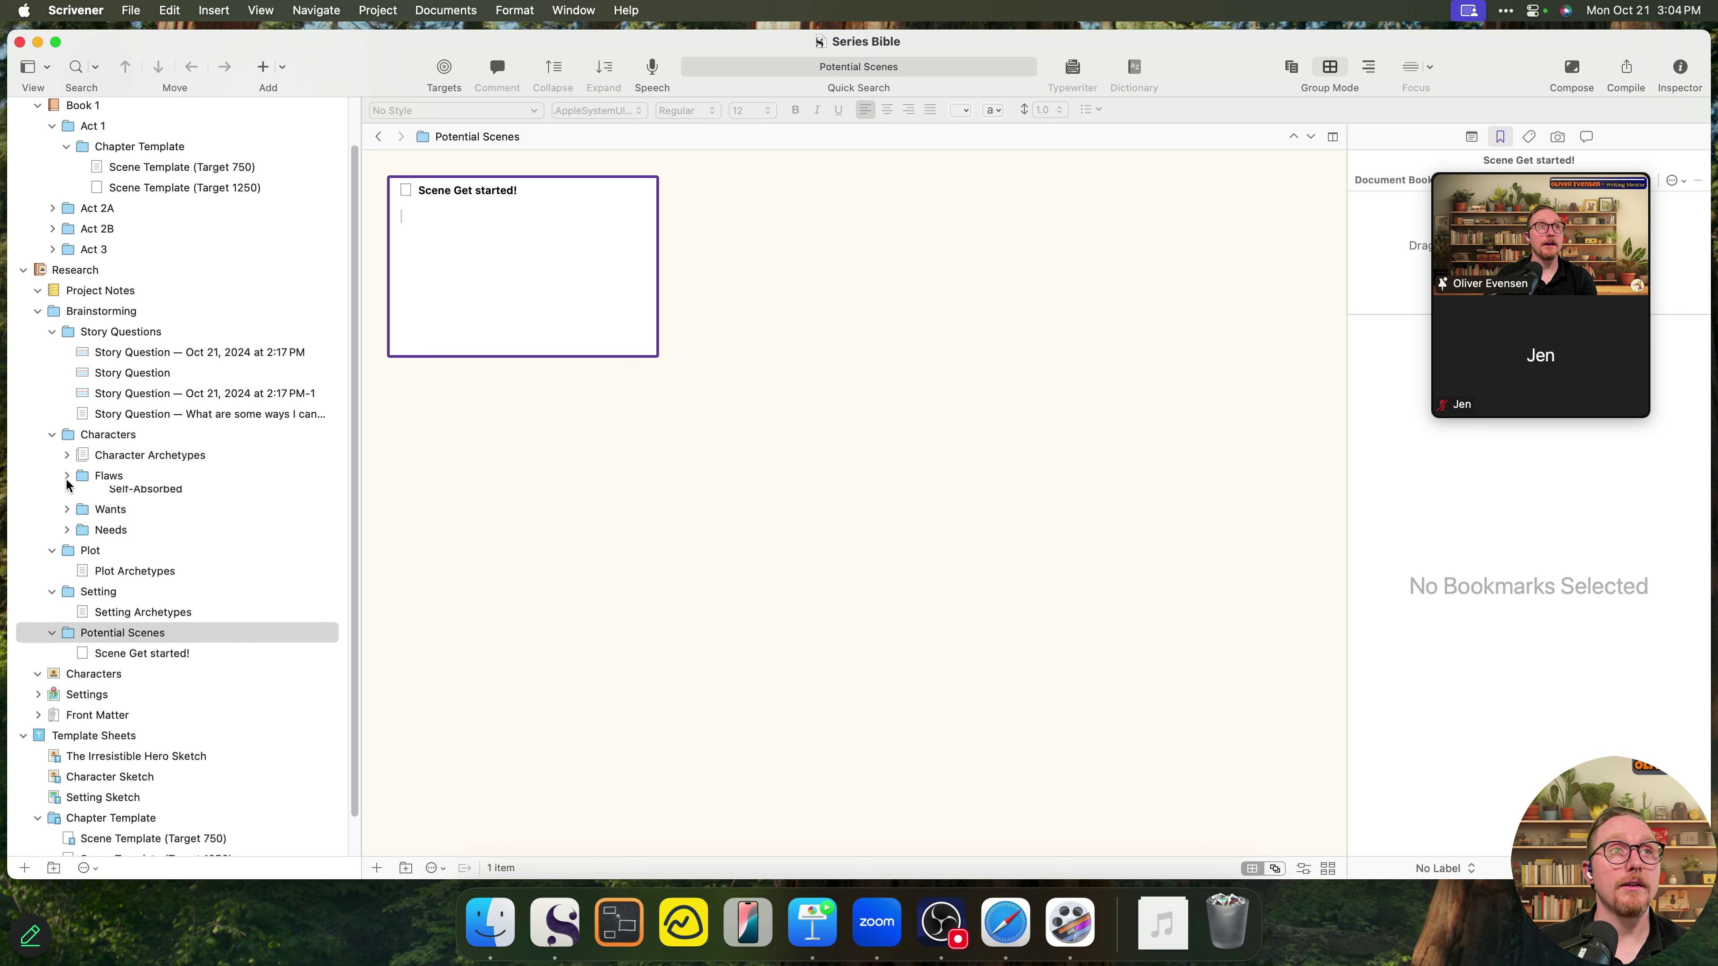
left_click(52, 435)
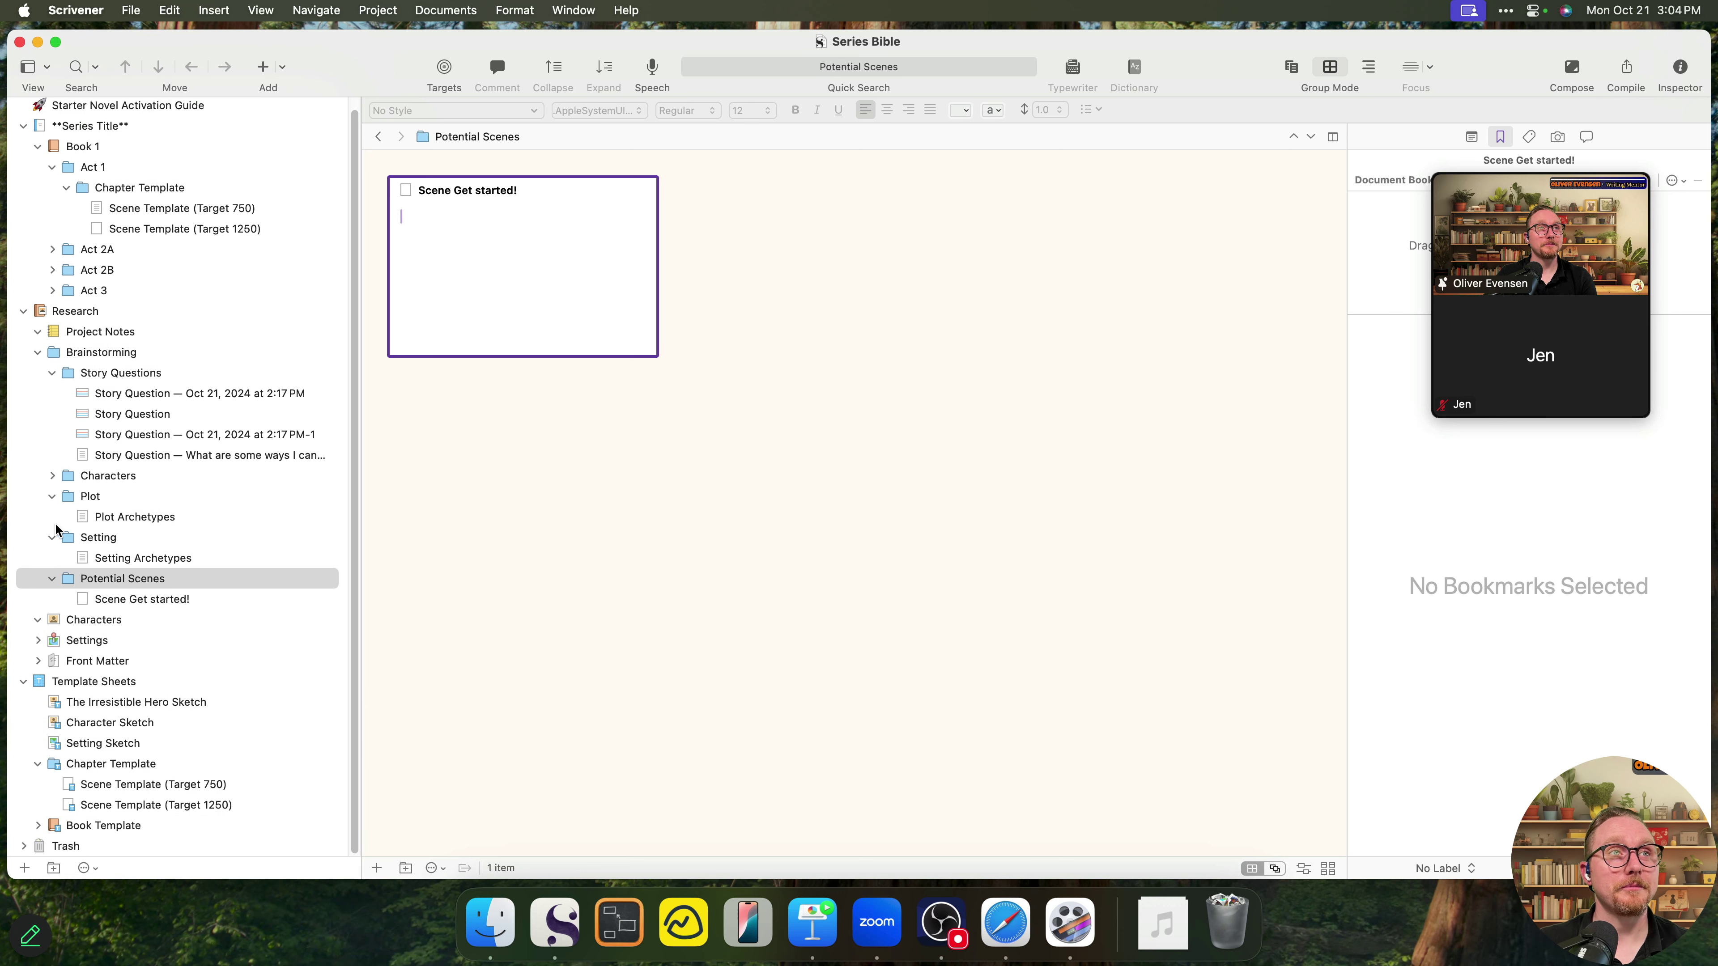
left_click(52, 497)
left_click(53, 527)
left_click(54, 384)
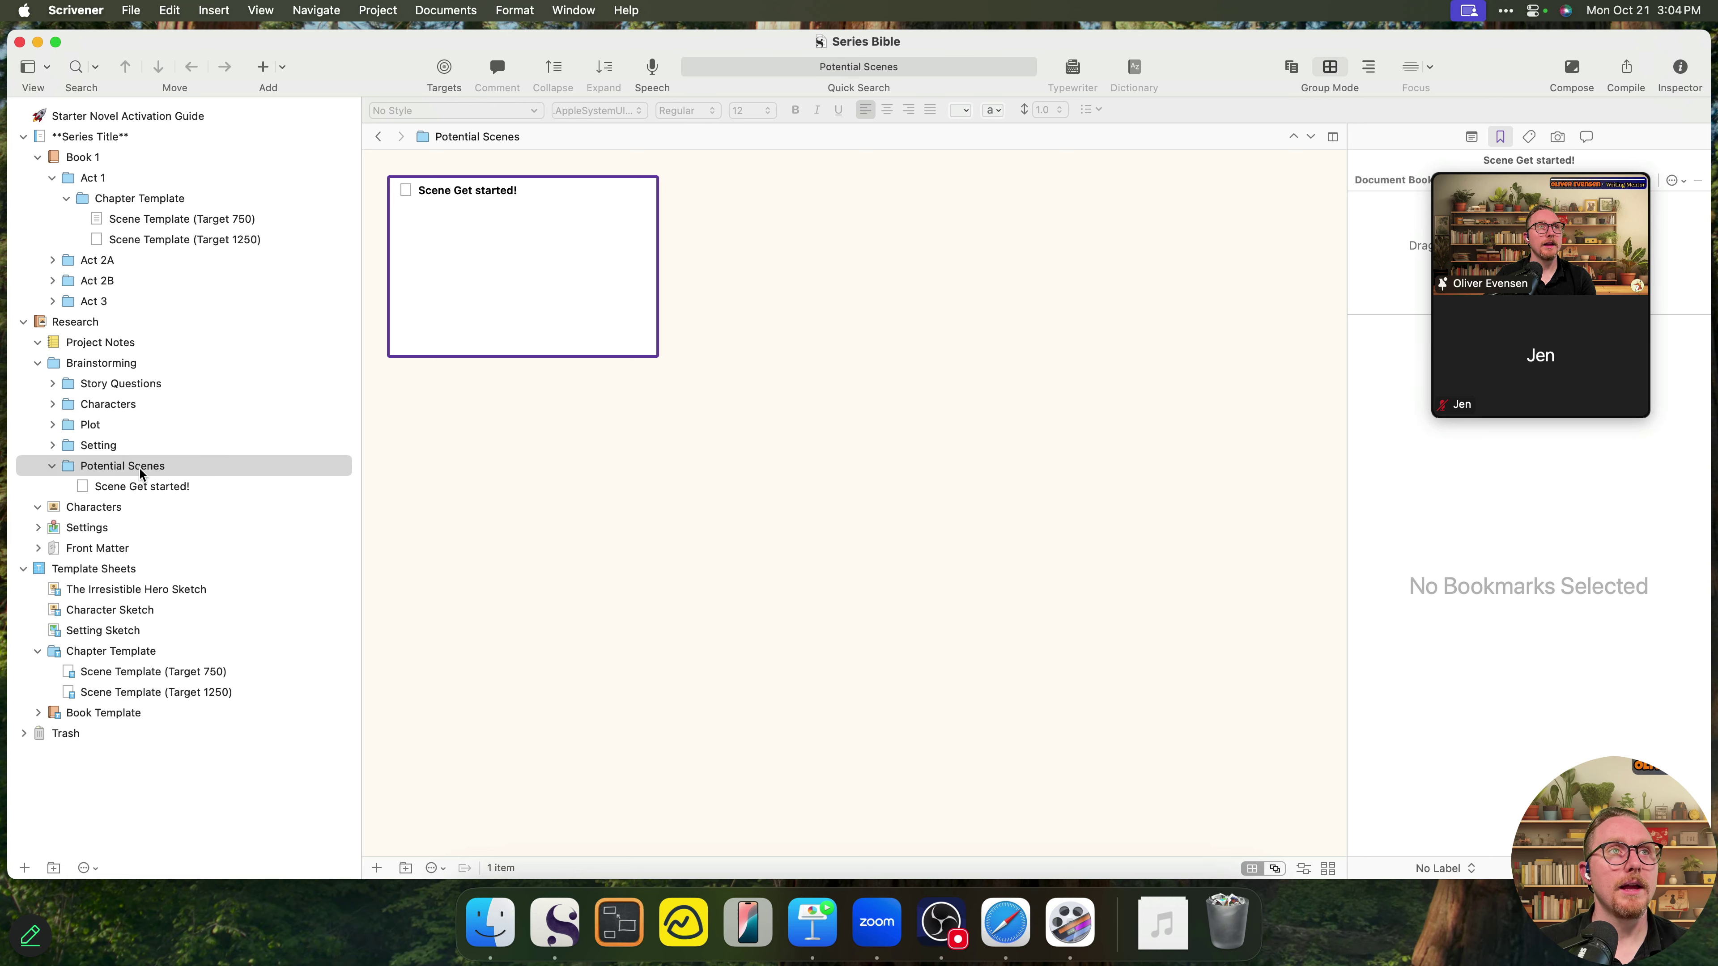
- Switch to the Keynote presentation and advance from the PlotStorming slide to the Free Resources slide
left_click(902, 593)
left_click(826, 944)
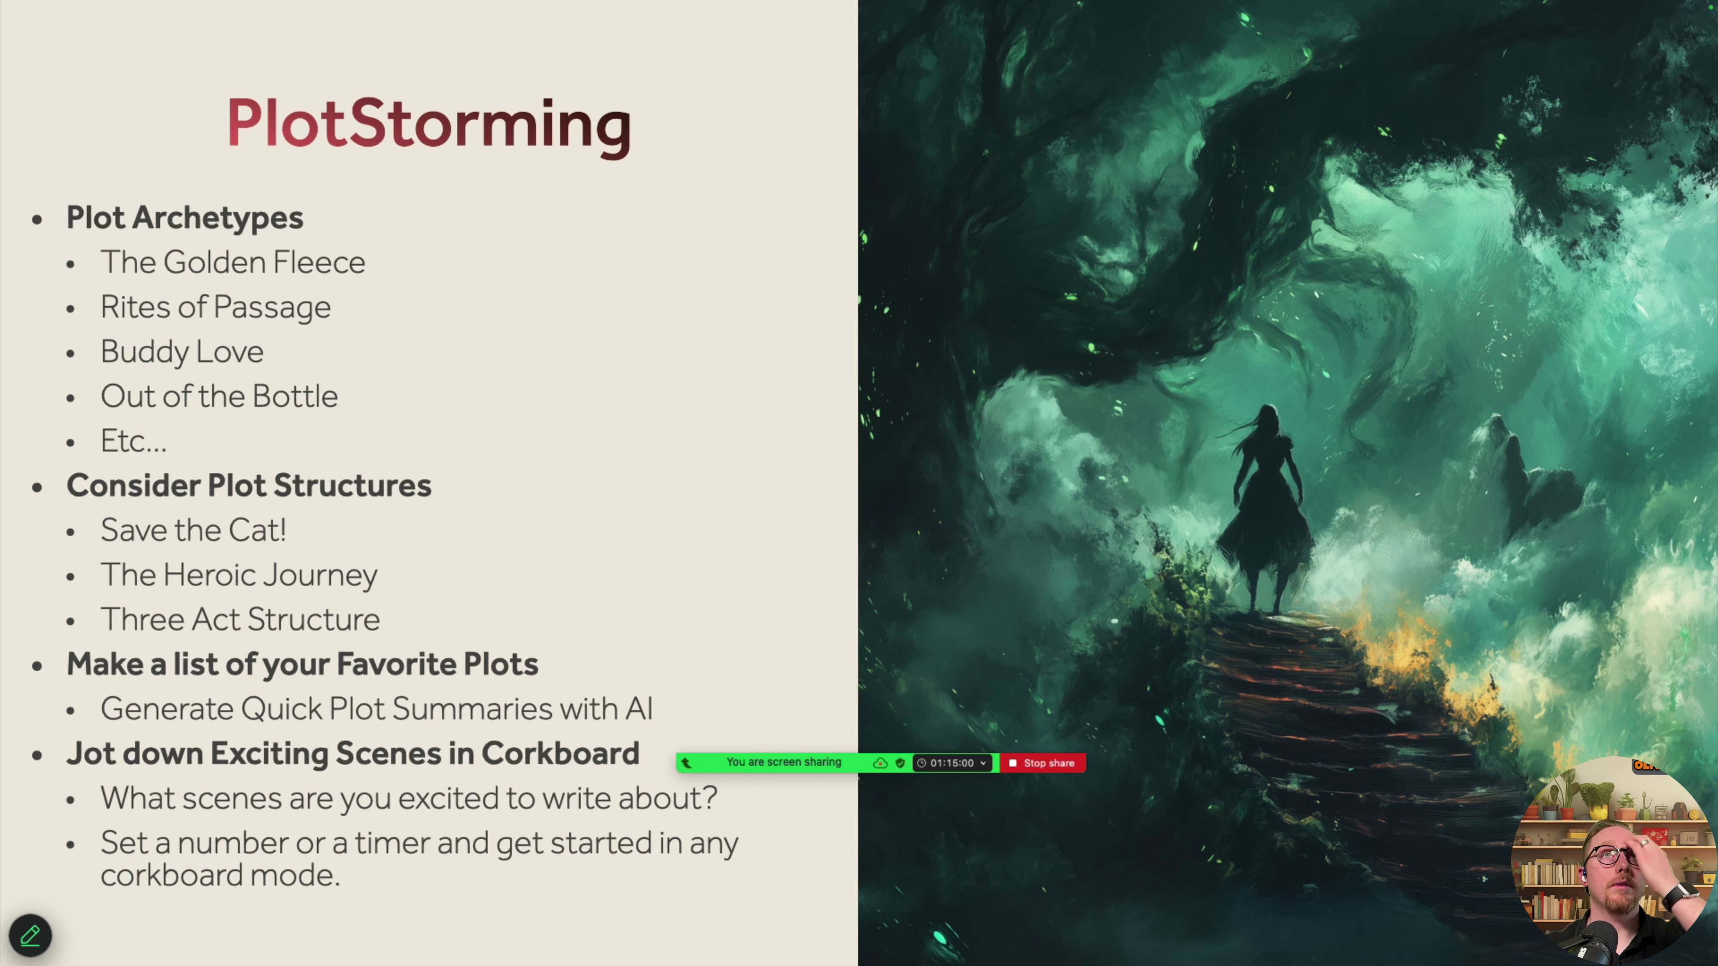
key("Right")
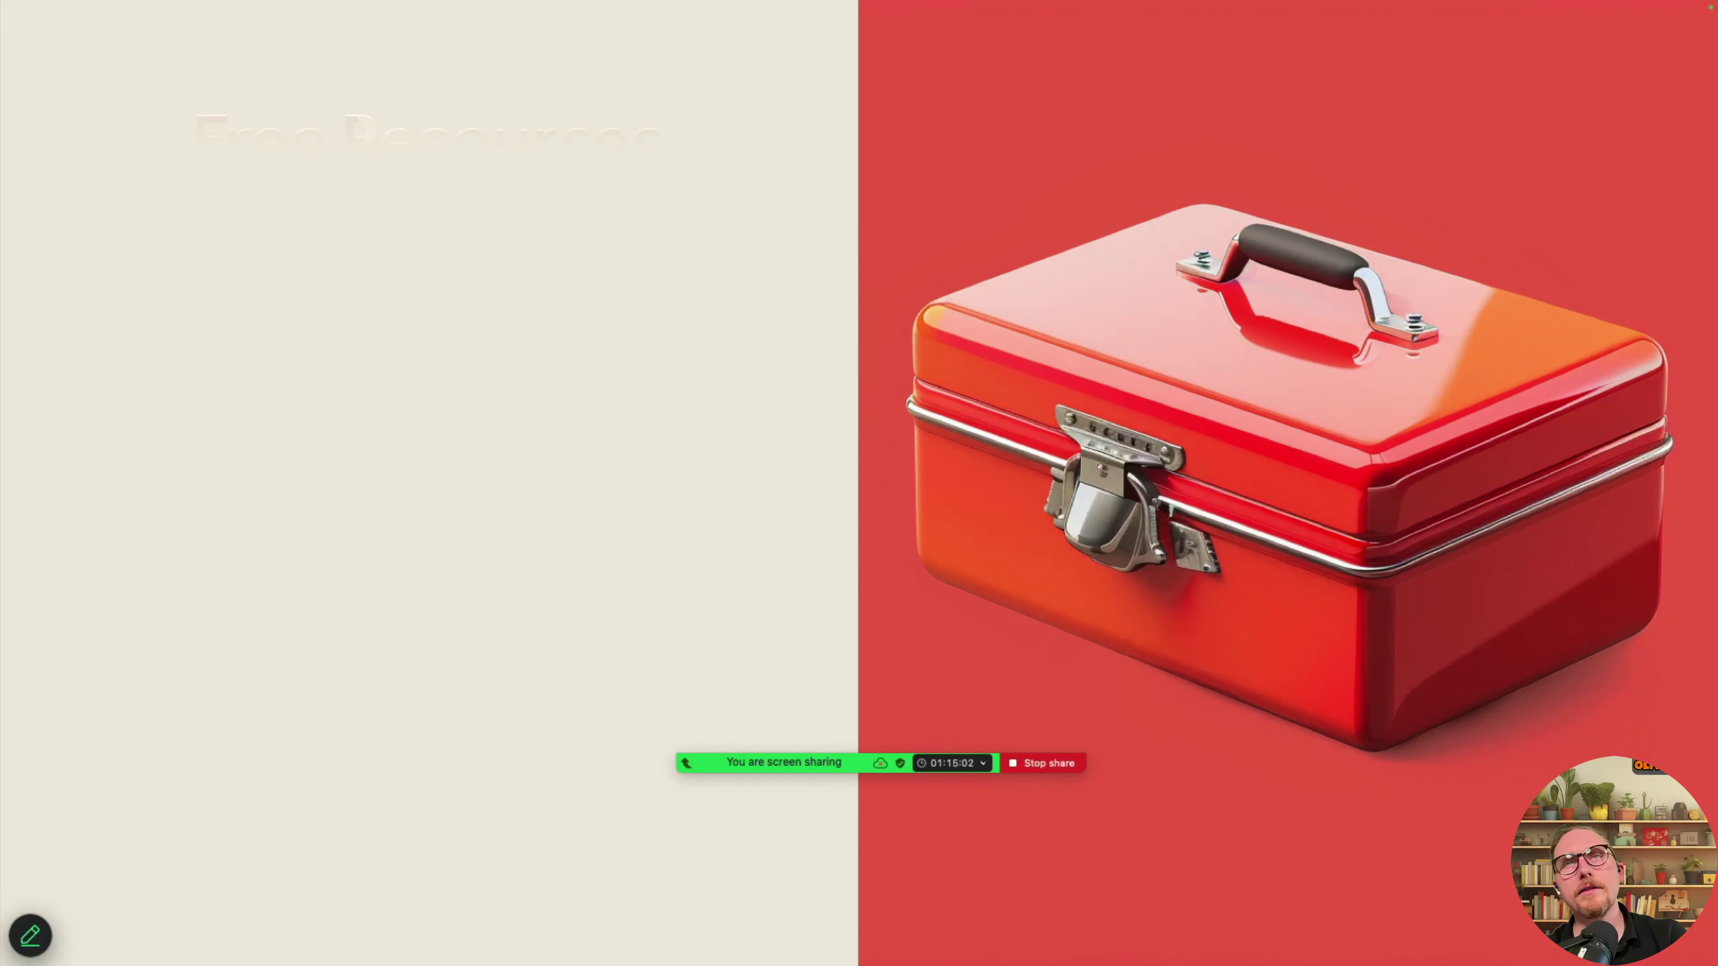